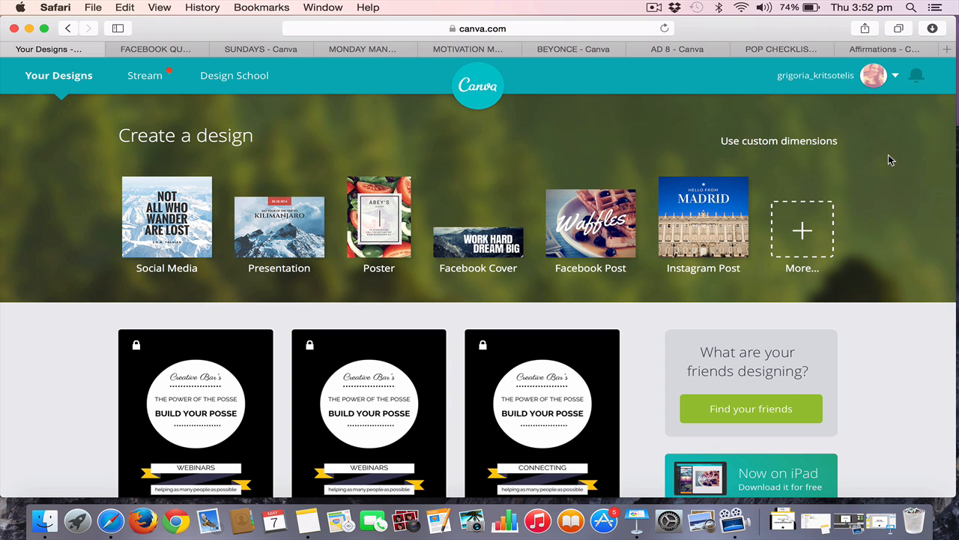
View the account options for settings, profile and signing out, and close them again
click(896, 84)
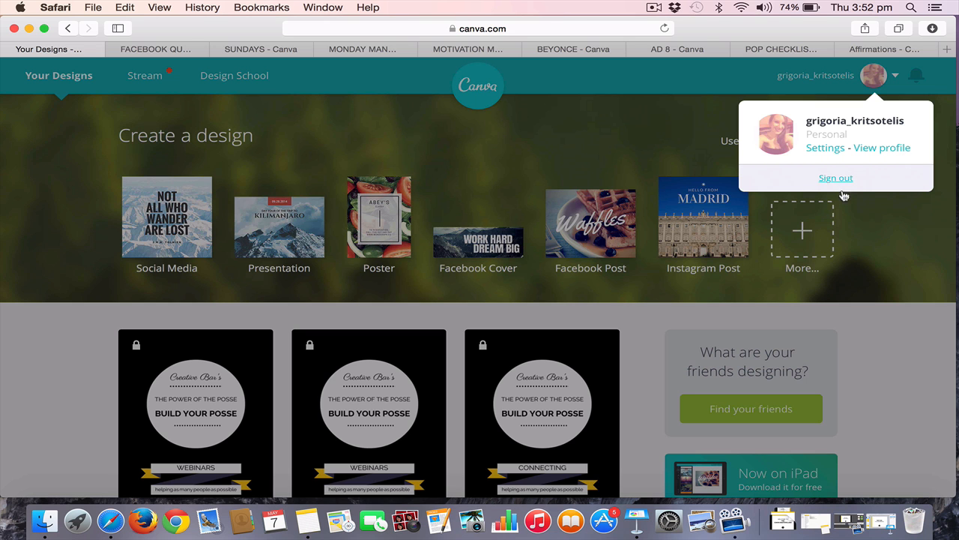
click(878, 261)
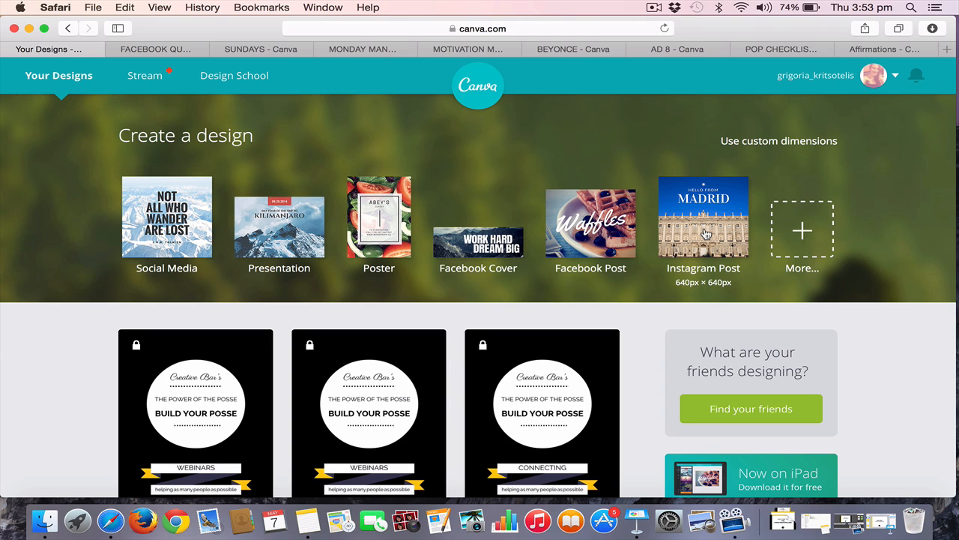
Expand the full list of design types and look through its categories from Social Media Posts down to Ads
click(808, 233)
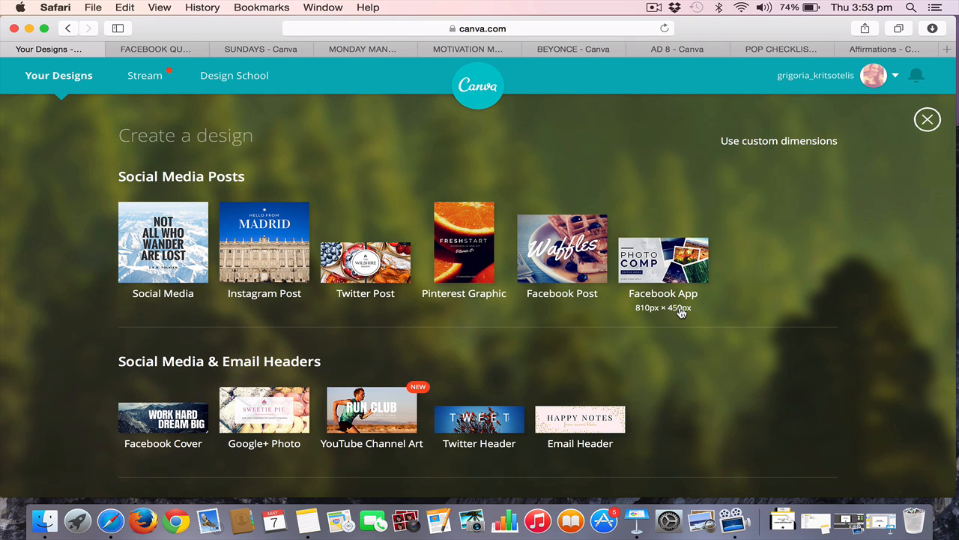
scroll(679, 313, down, 1)
scroll(680, 307, down, 1)
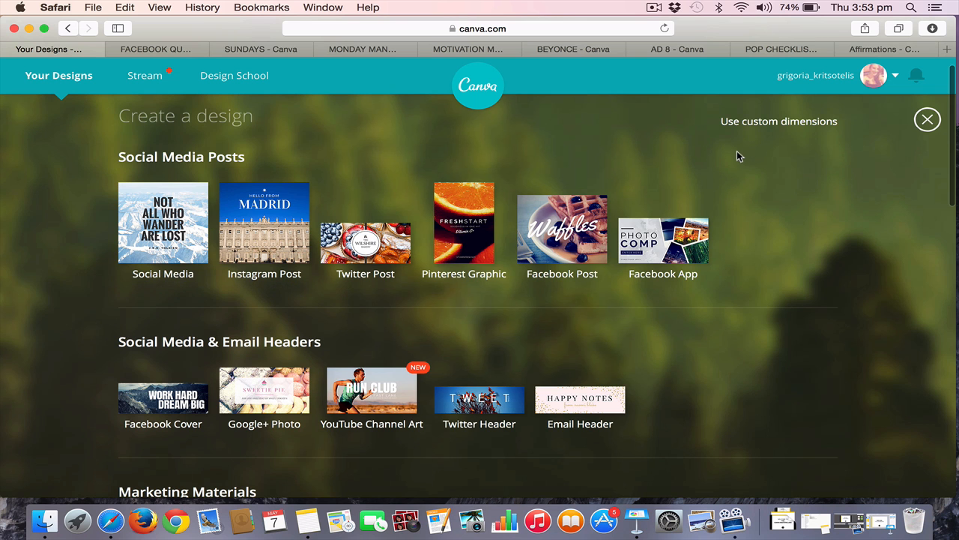
scroll(602, 349, down, 5)
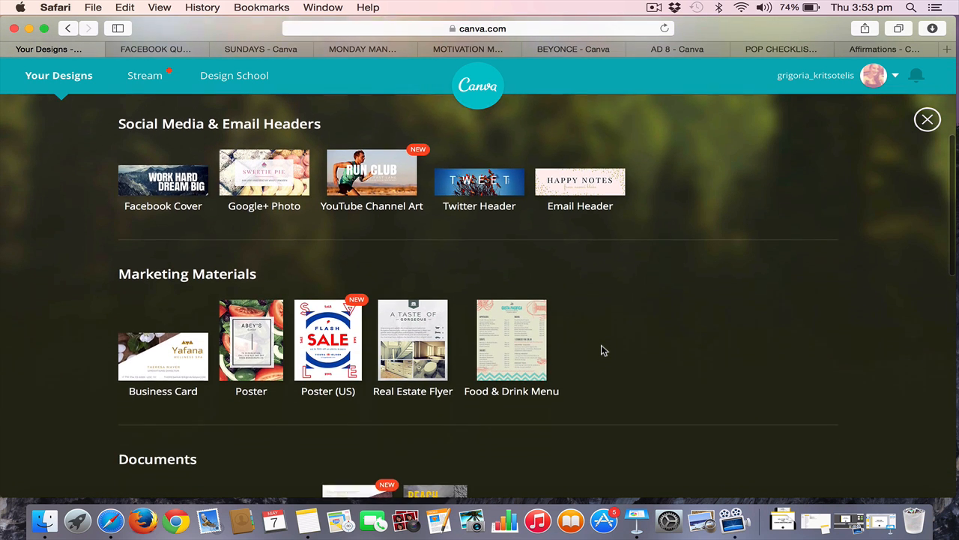
scroll(604, 350, down, 6)
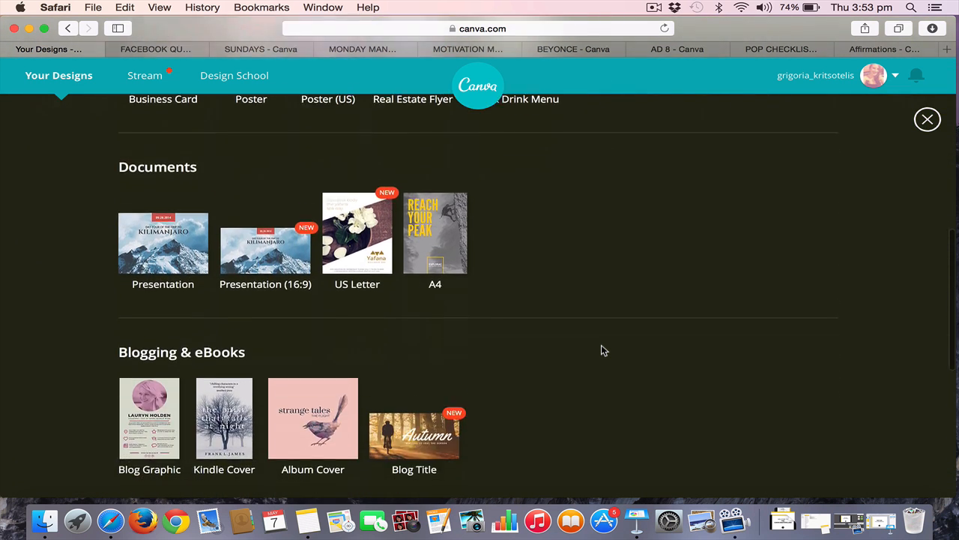
scroll(604, 350, down, 4)
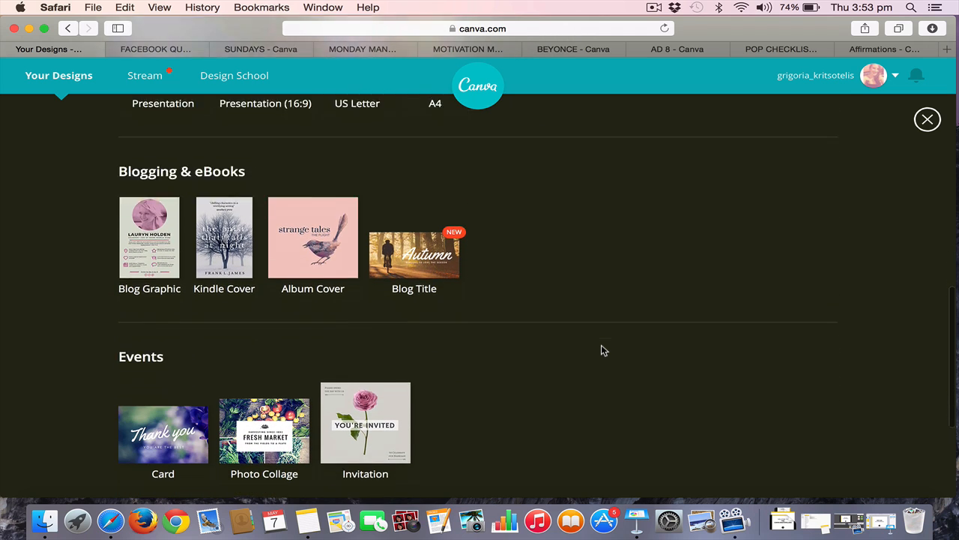
scroll(604, 350, down, 5)
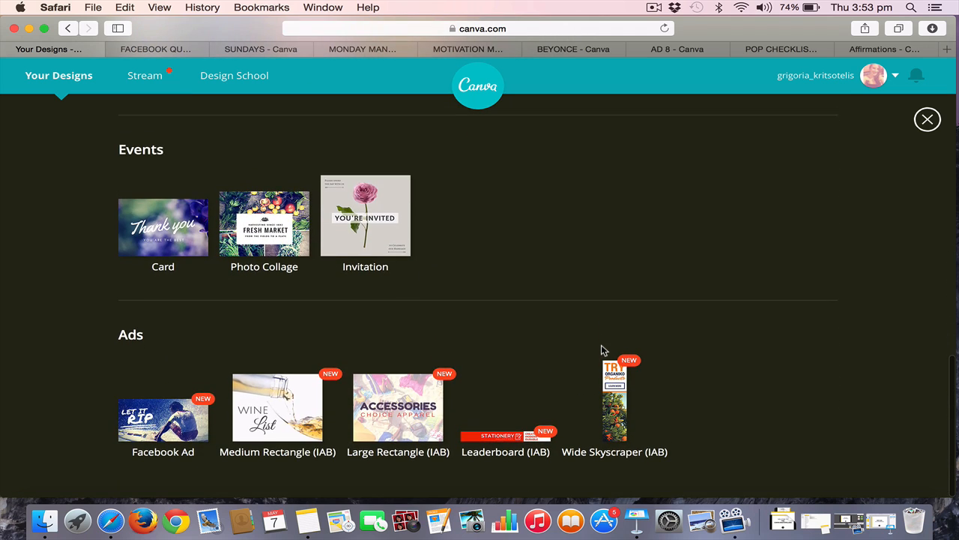
scroll(605, 350, up, 20)
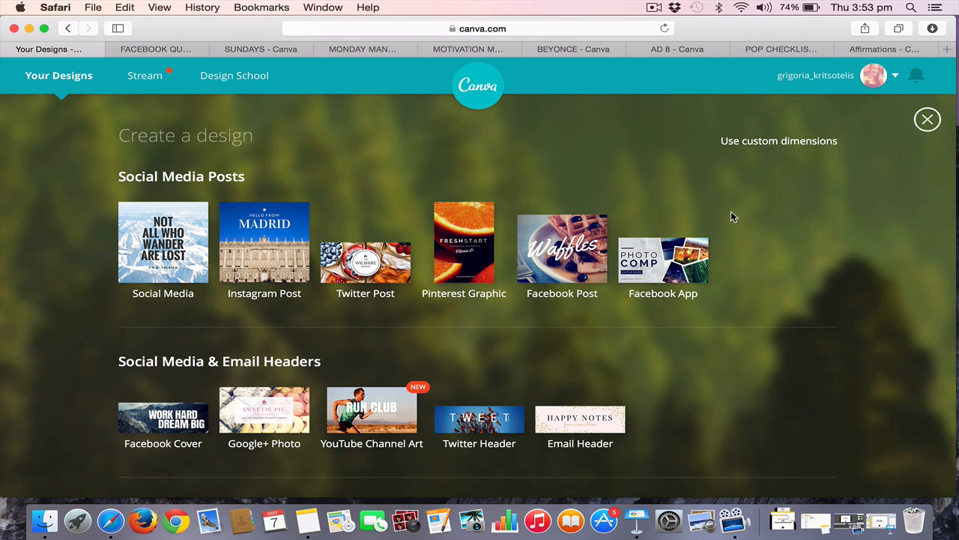
Check the custom dimensions fields and their unit choices, and return to the short list of design types
click(780, 143)
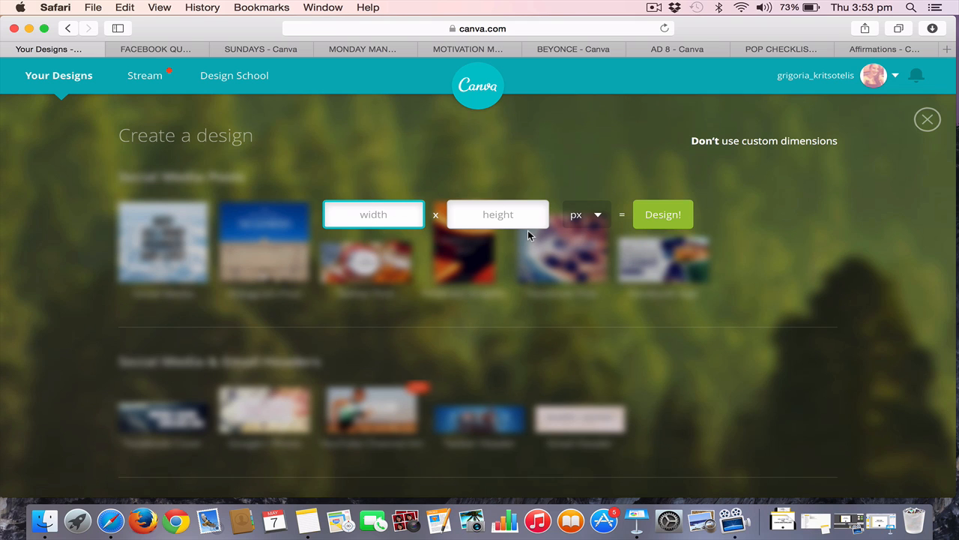
click(598, 216)
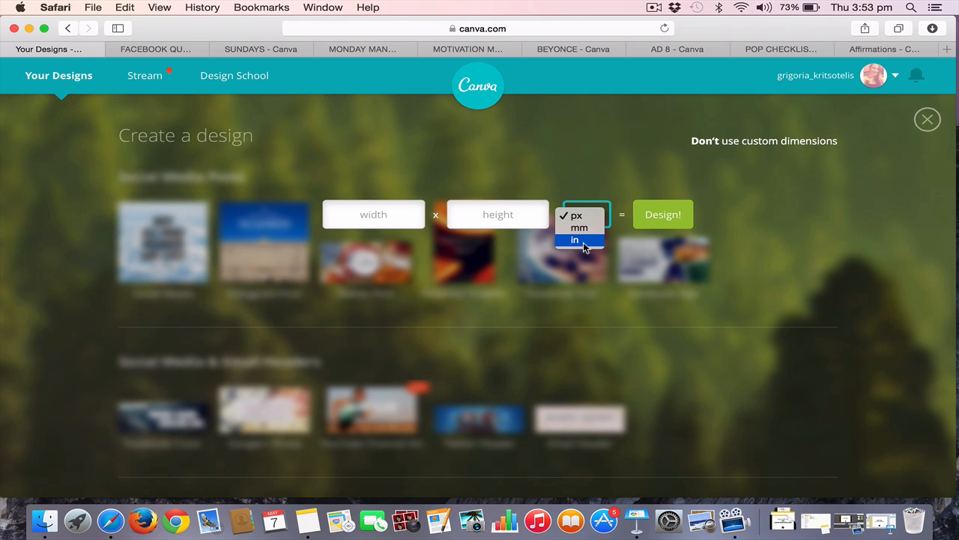
click(677, 274)
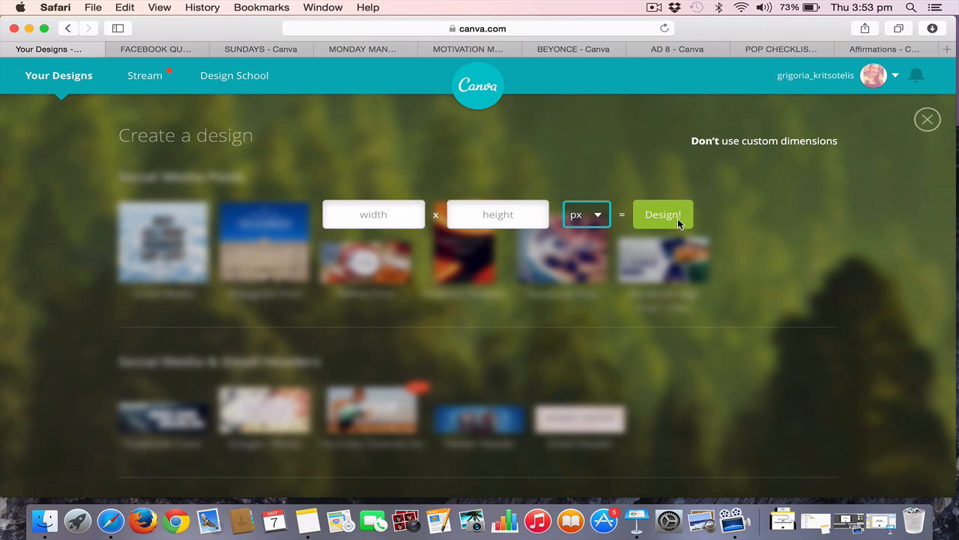
click(923, 130)
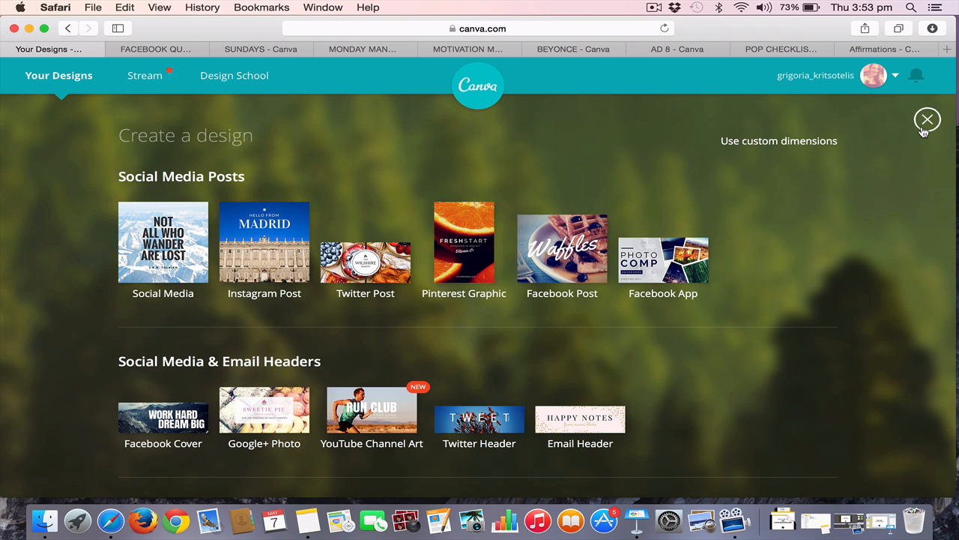
click(925, 127)
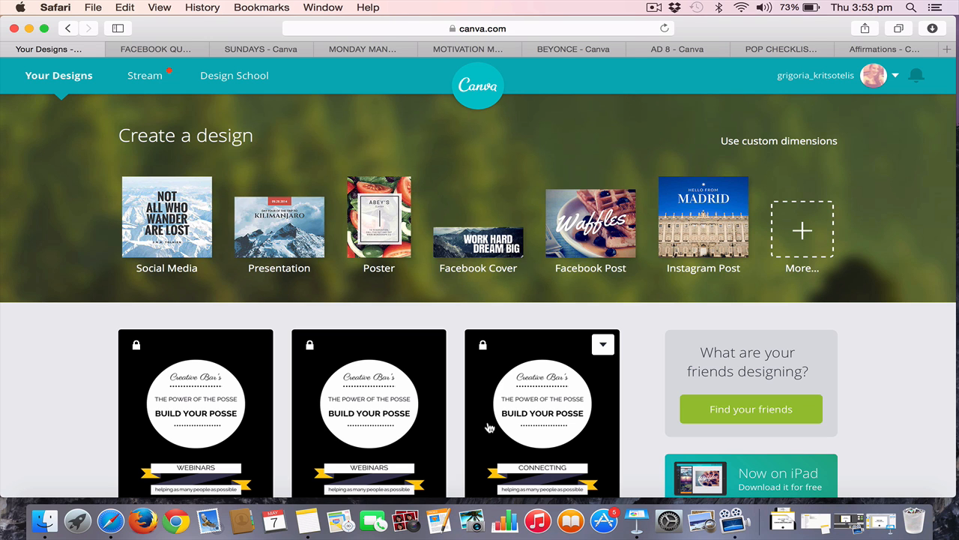
Look through the previously saved designs under Your Designs and return to the start of the page
scroll(488, 427, down, 10)
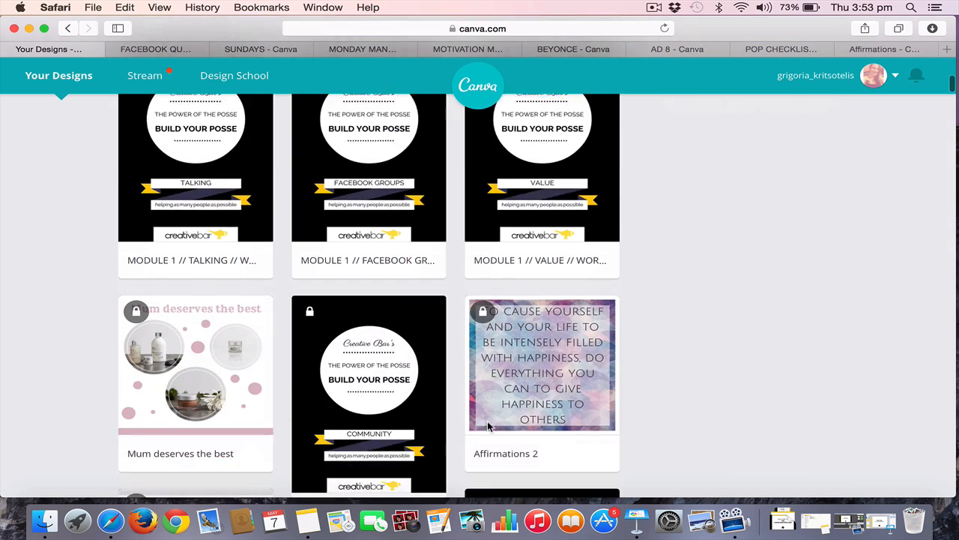
scroll(487, 426, down, 15)
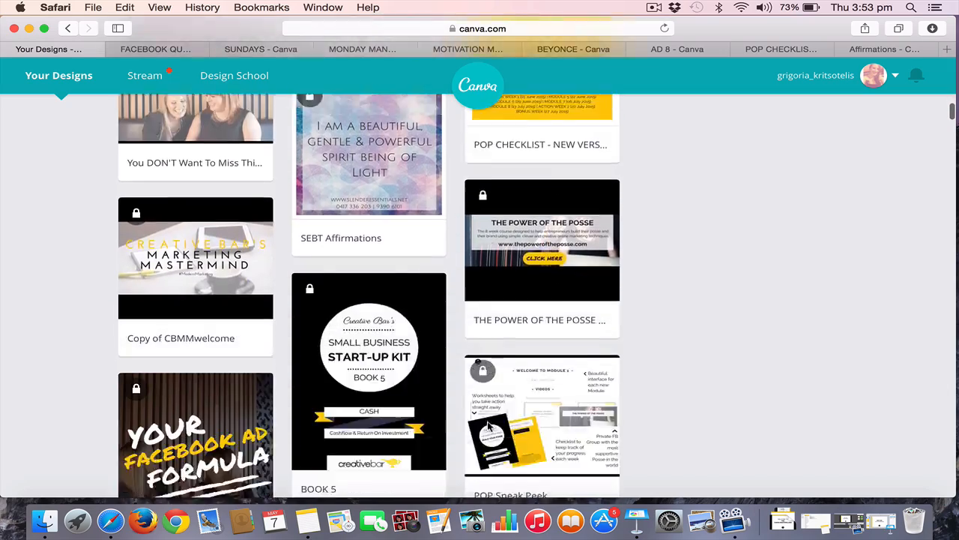
scroll(489, 427, down, 15)
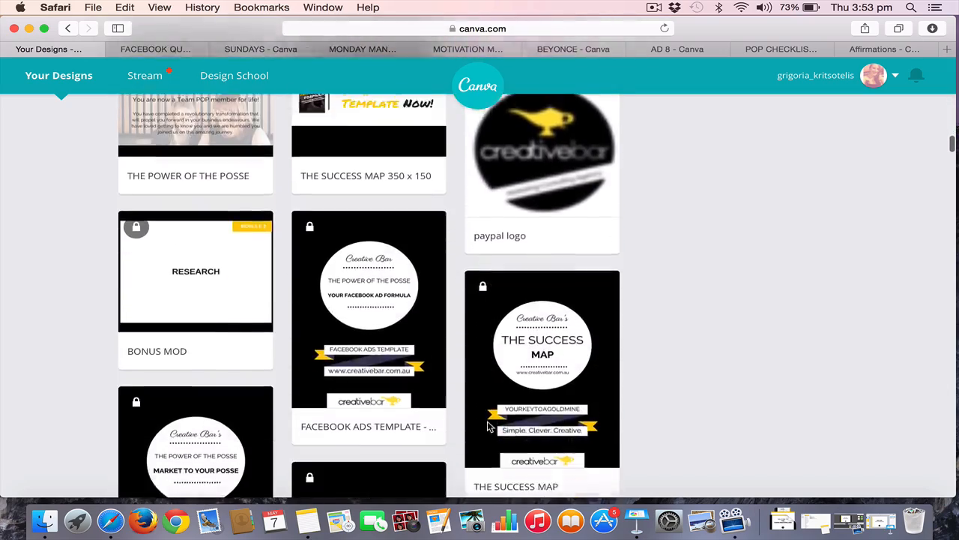
scroll(487, 427, down, 15)
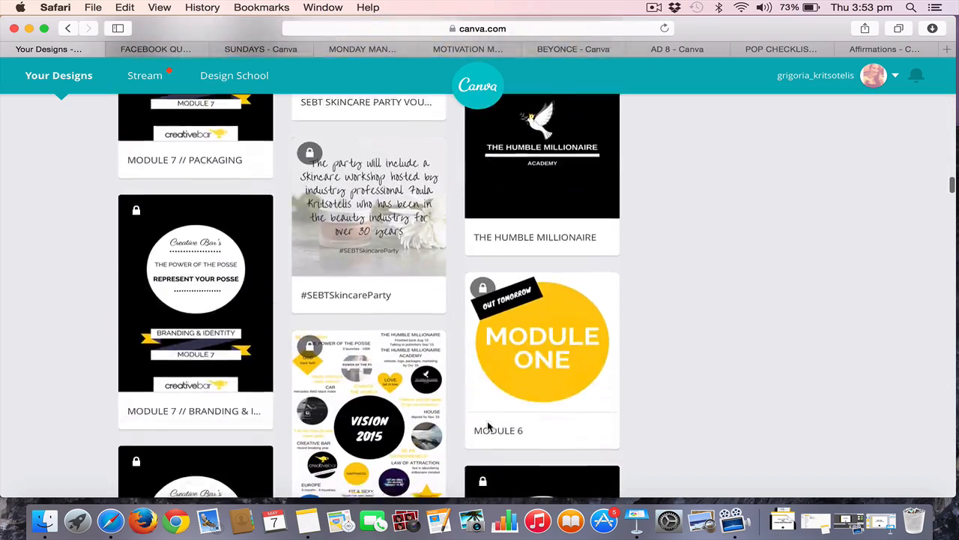
scroll(487, 426, down, 15)
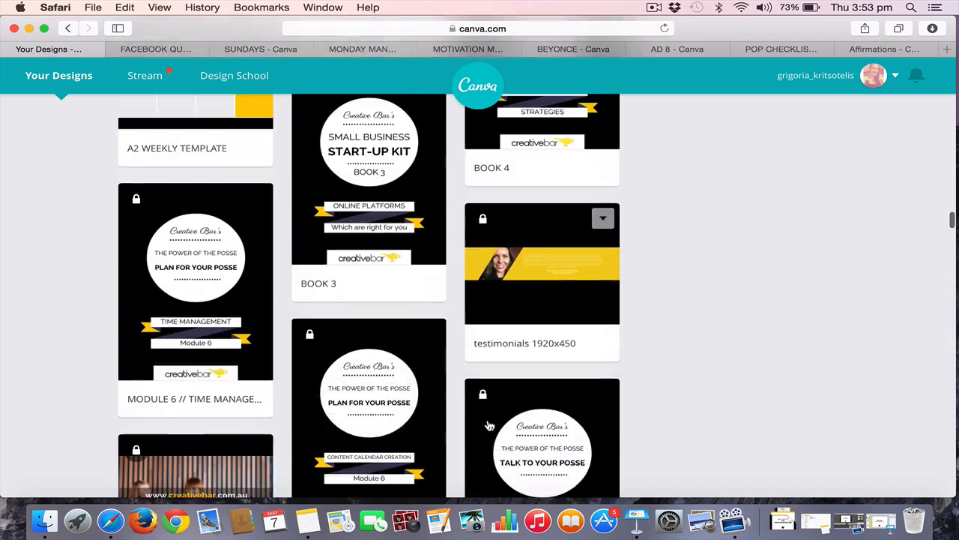
scroll(488, 426, down, 15)
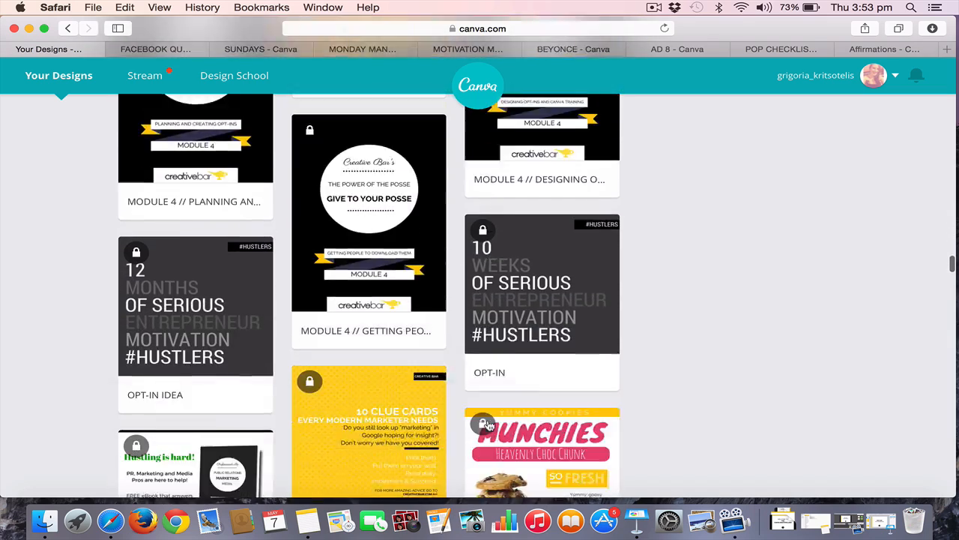
scroll(488, 426, down, 2)
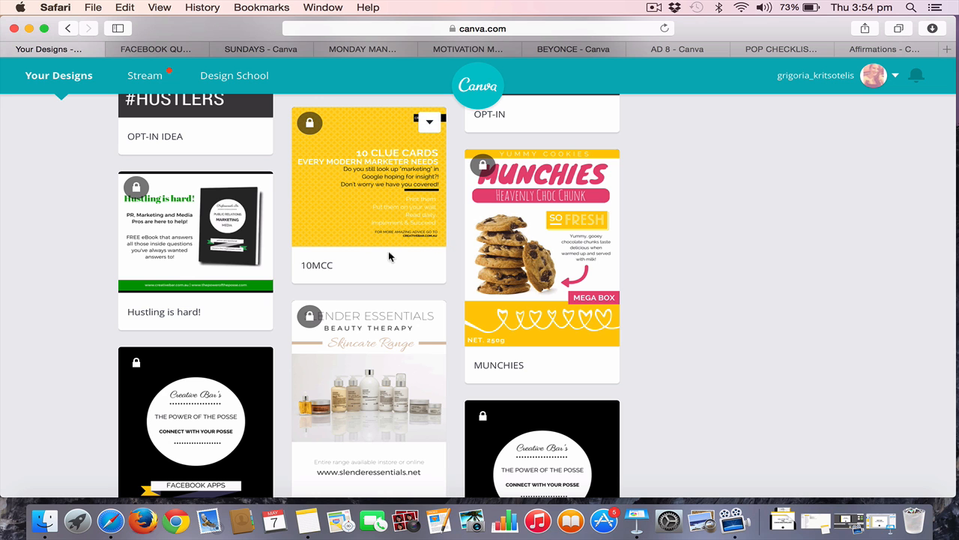
scroll(274, 317, down, 2)
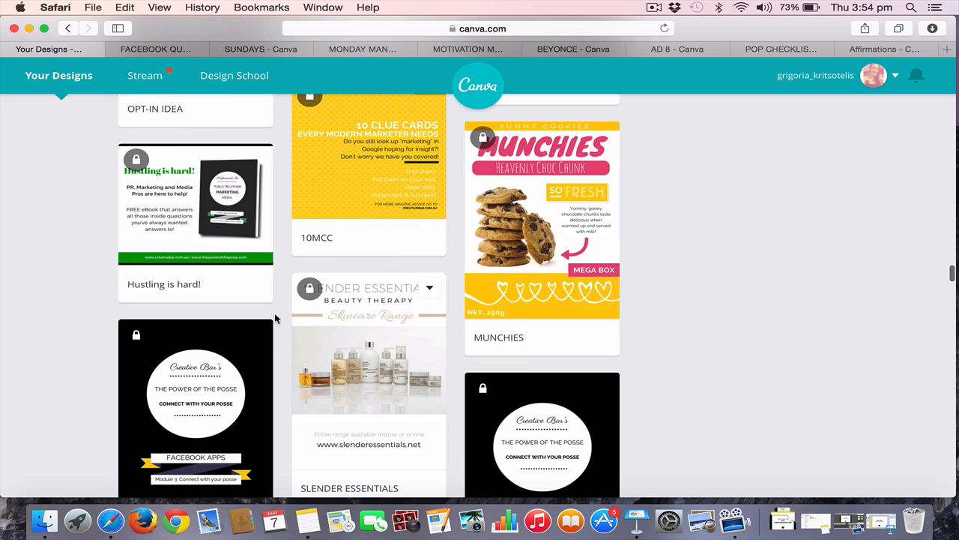
scroll(354, 326, down, 3)
scroll(354, 328, down, 8)
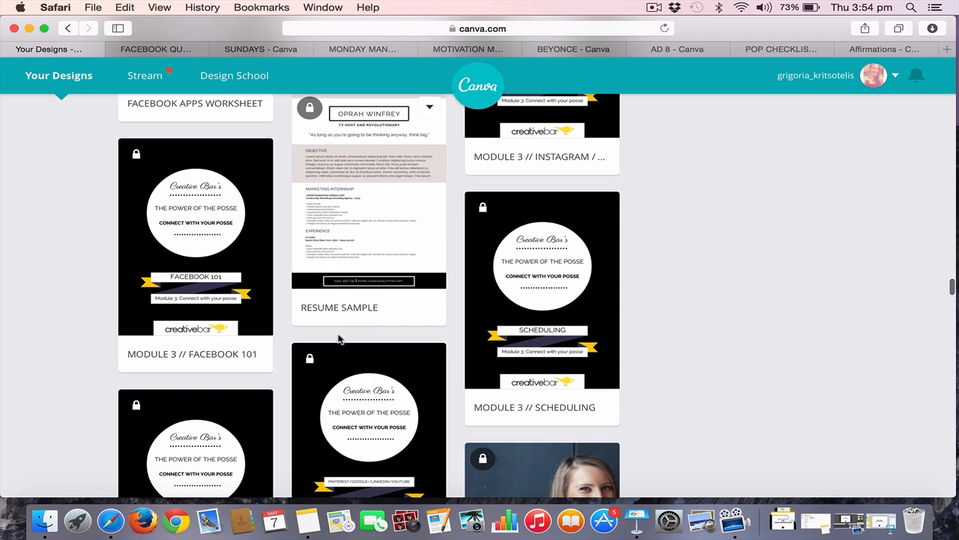
scroll(362, 277, down, 6)
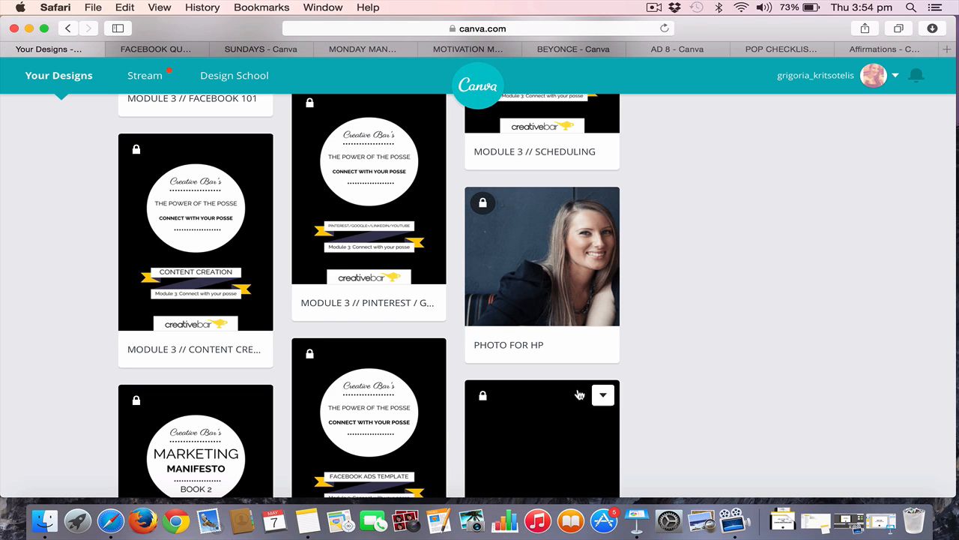
scroll(579, 394, down, 3)
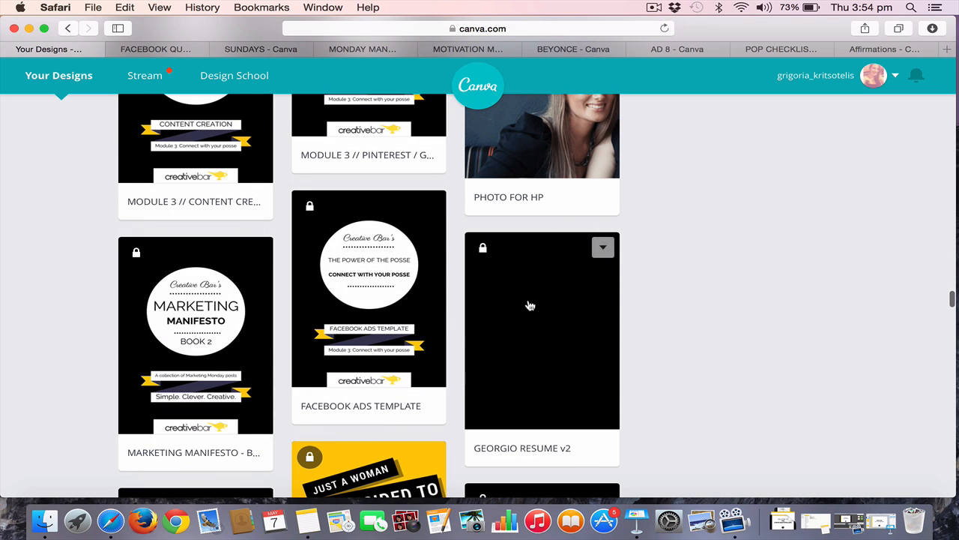
scroll(529, 305, down, 3)
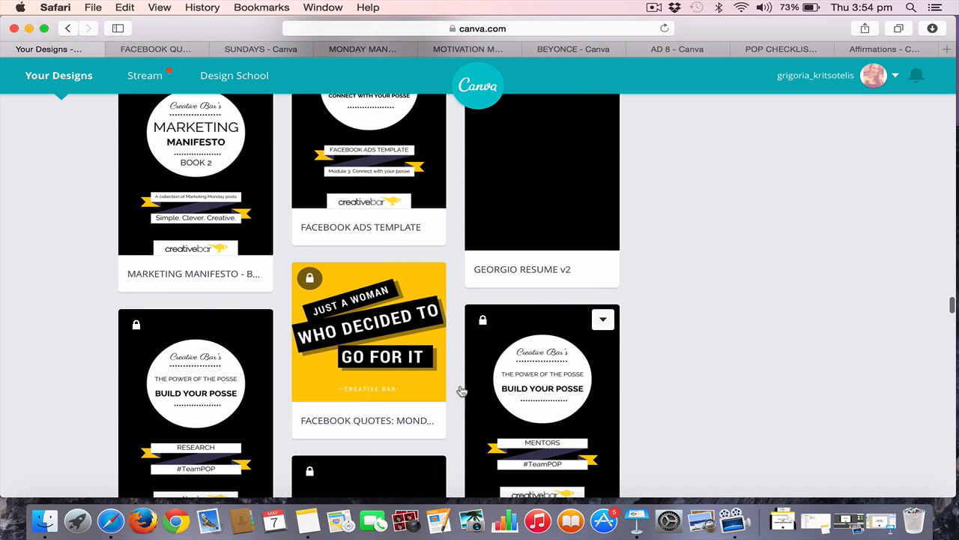
scroll(482, 421, down, 10)
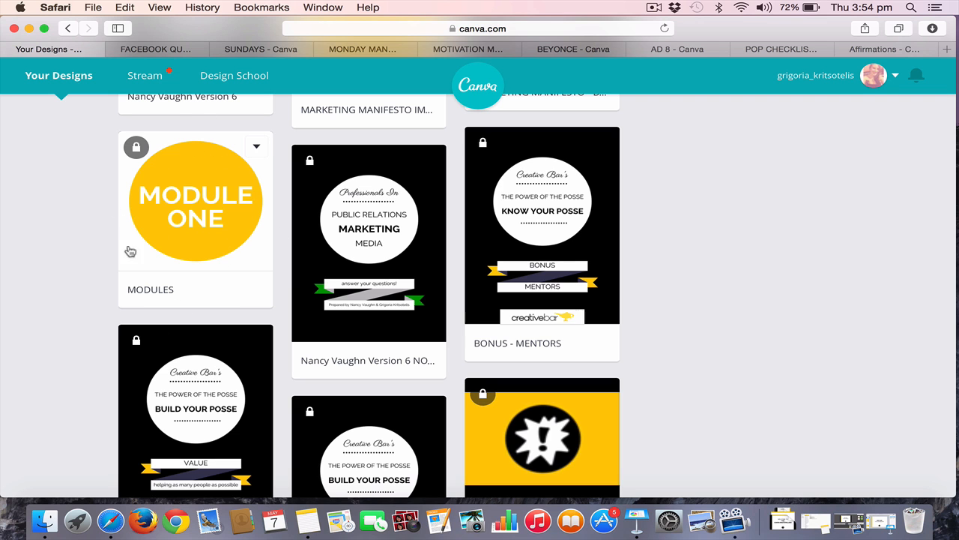
scroll(336, 355, down, 5)
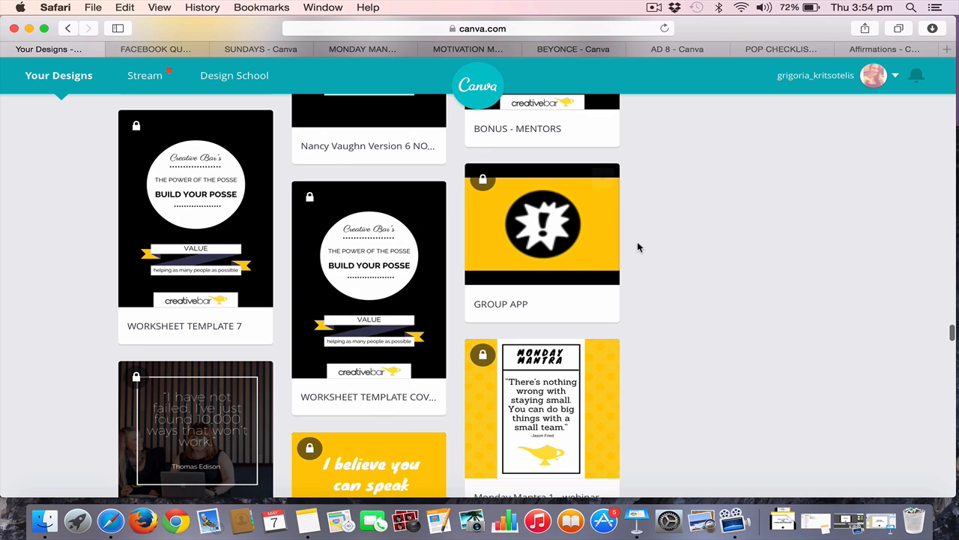
scroll(638, 247, down, 15)
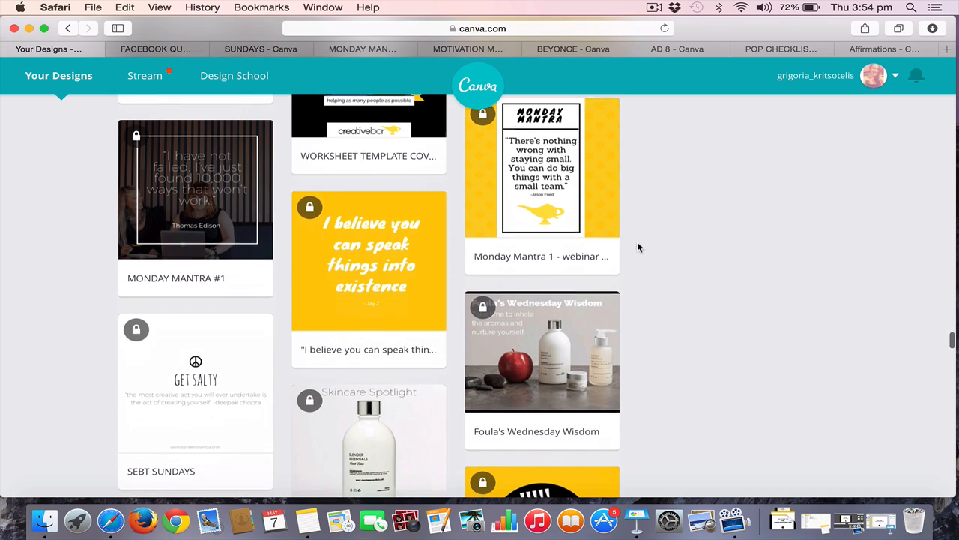
scroll(638, 247, up, 20)
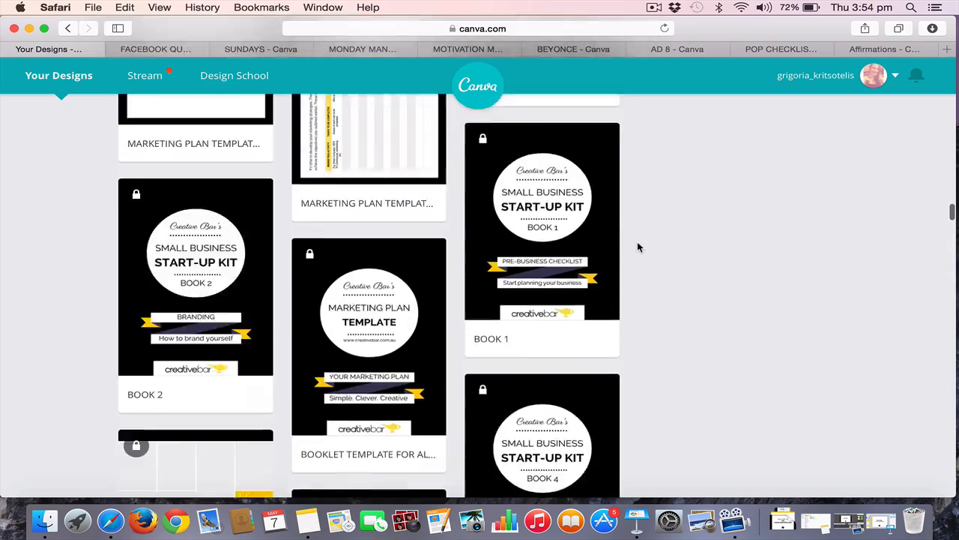
scroll(638, 248, up, 15)
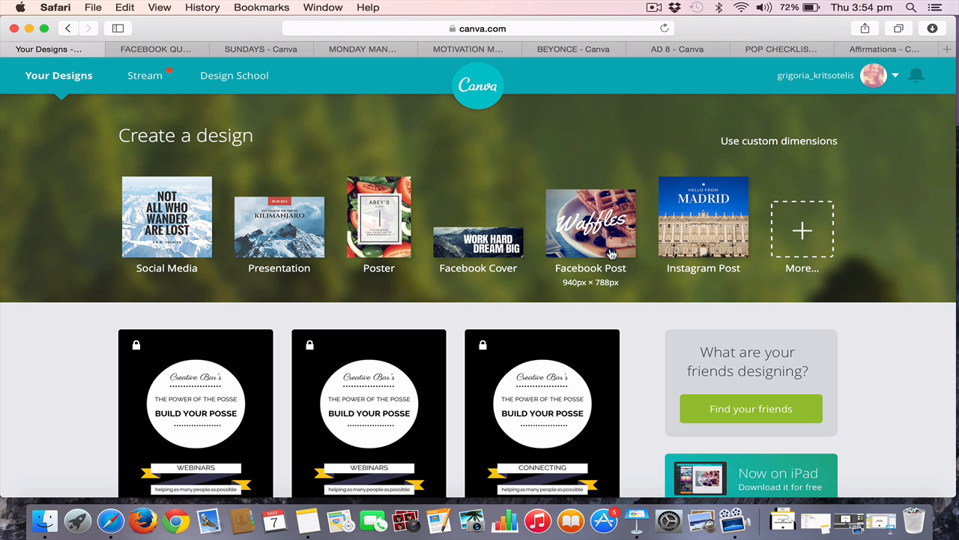
Open the design Stream and look through the designs shared by other members
click(144, 78)
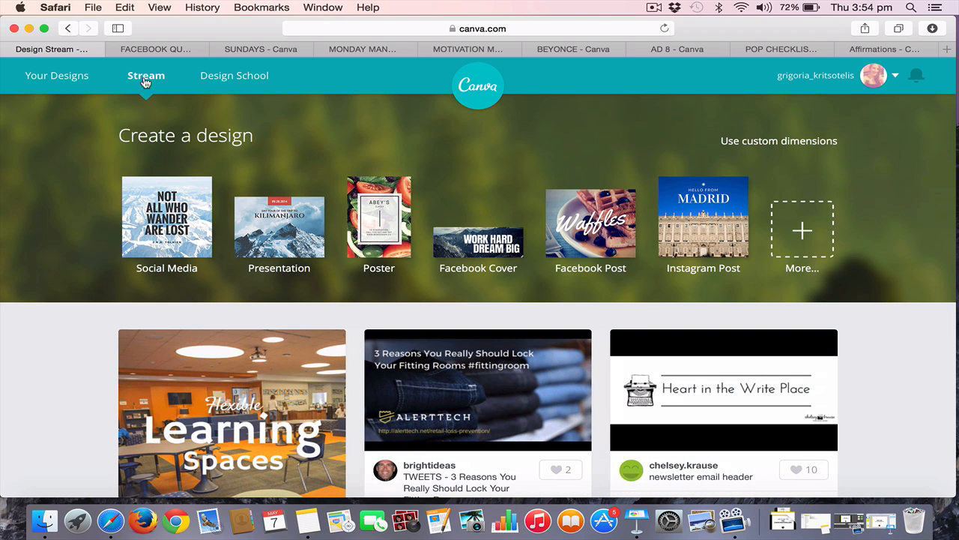
scroll(186, 306, down, 3)
scroll(185, 310, down, 10)
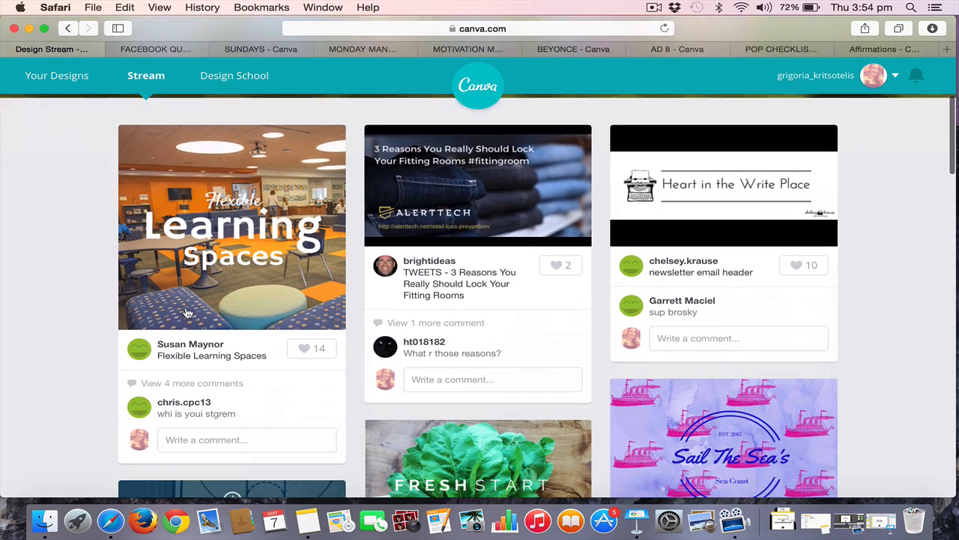
scroll(186, 306, down, 7)
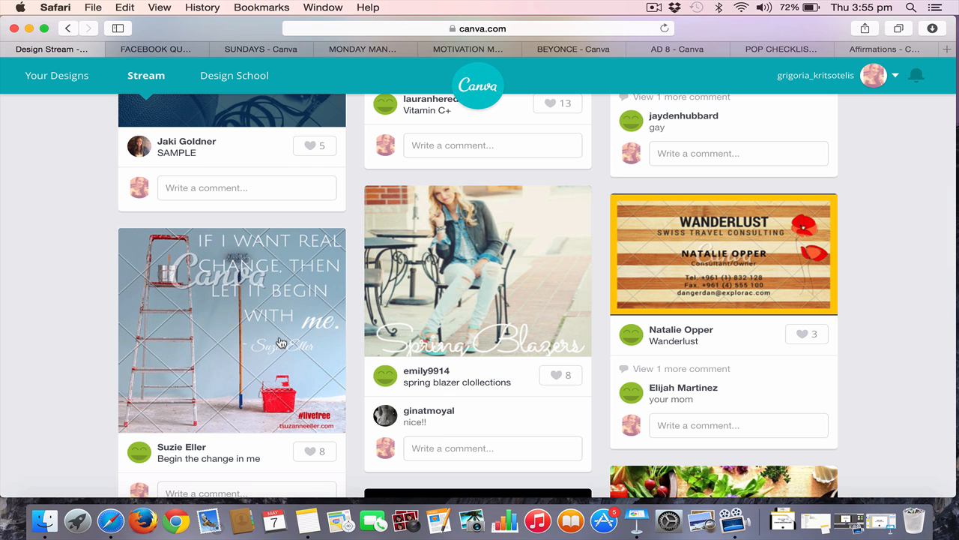
scroll(278, 343, down, 12)
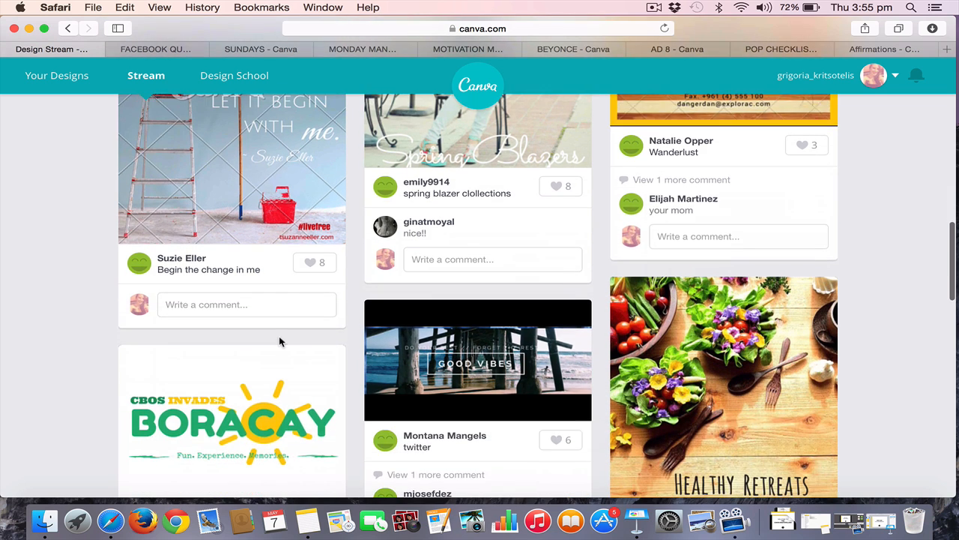
Browse further down the Stream to see more quotes, covers, flyers and infographics published by the community
scroll(281, 343, down, 3)
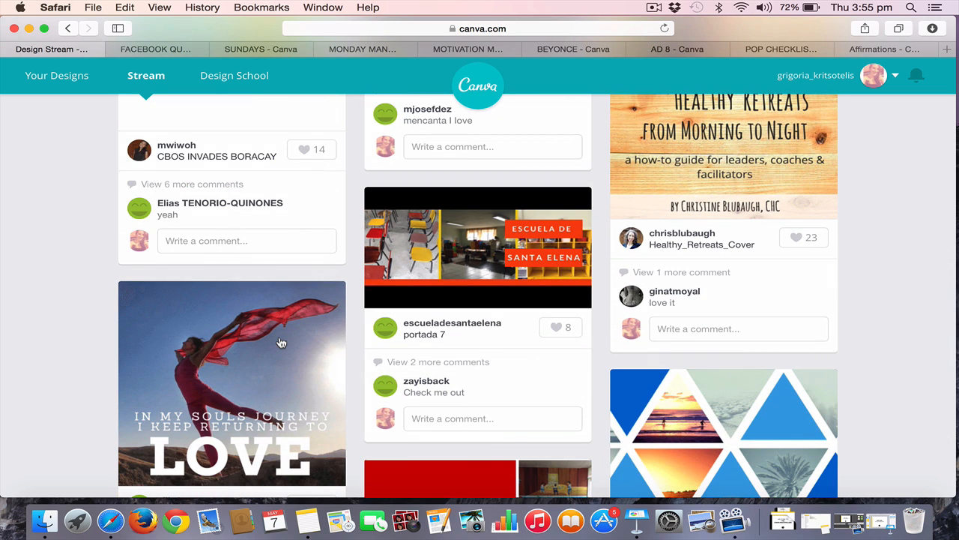
scroll(279, 342, down, 11)
scroll(279, 337, up, 4)
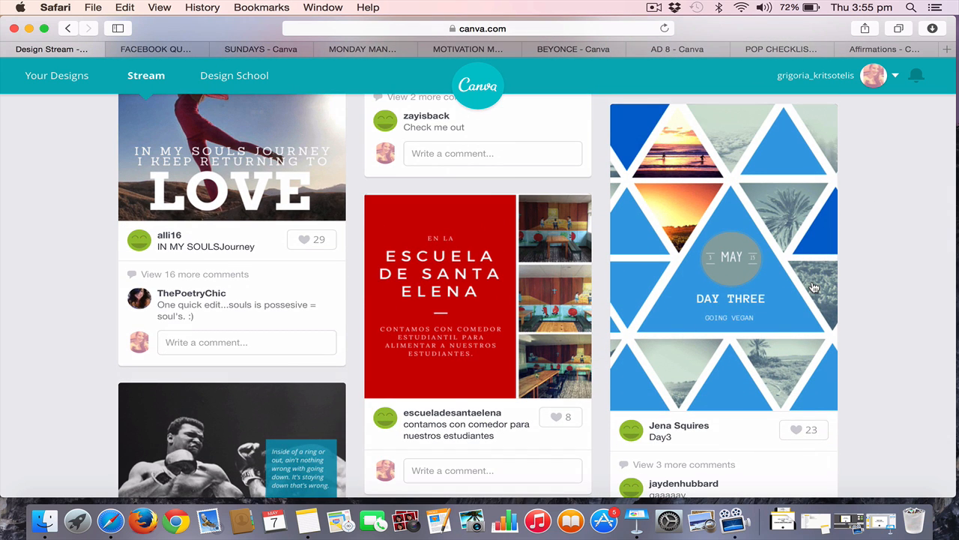
scroll(814, 287, down, 5)
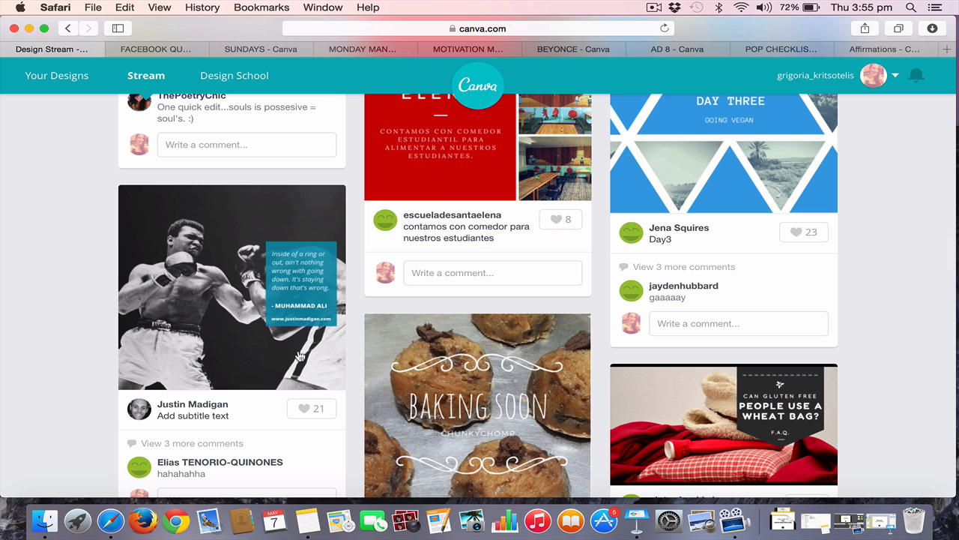
scroll(298, 355, down, 1)
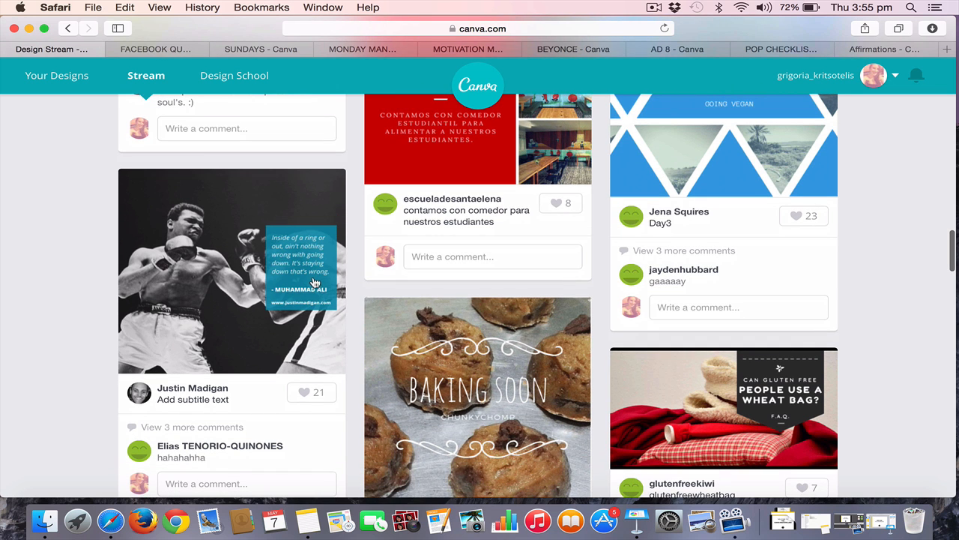
scroll(313, 282, down, 10)
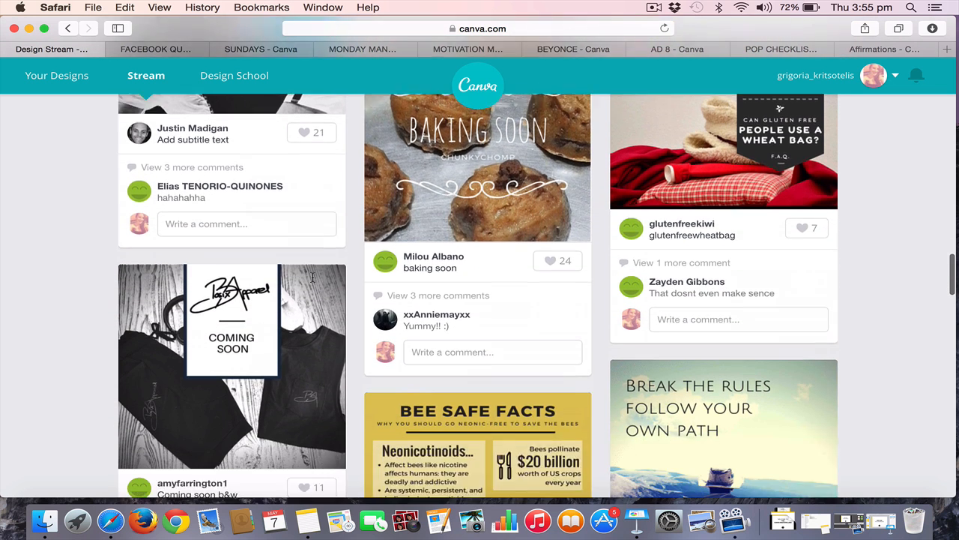
scroll(313, 282, down, 1)
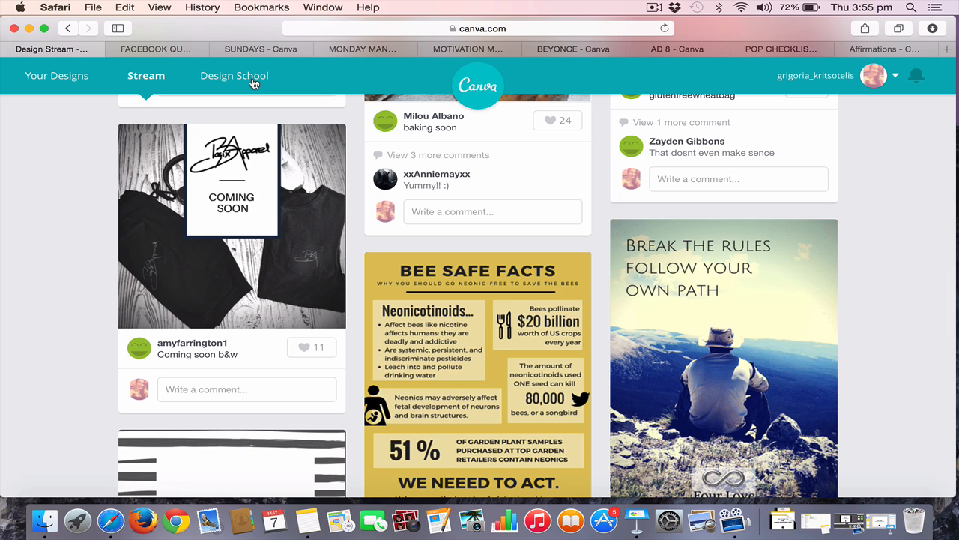
Open Design School, revisit the Your Designs page while it loads, and switch to the Design School tab
click(254, 83)
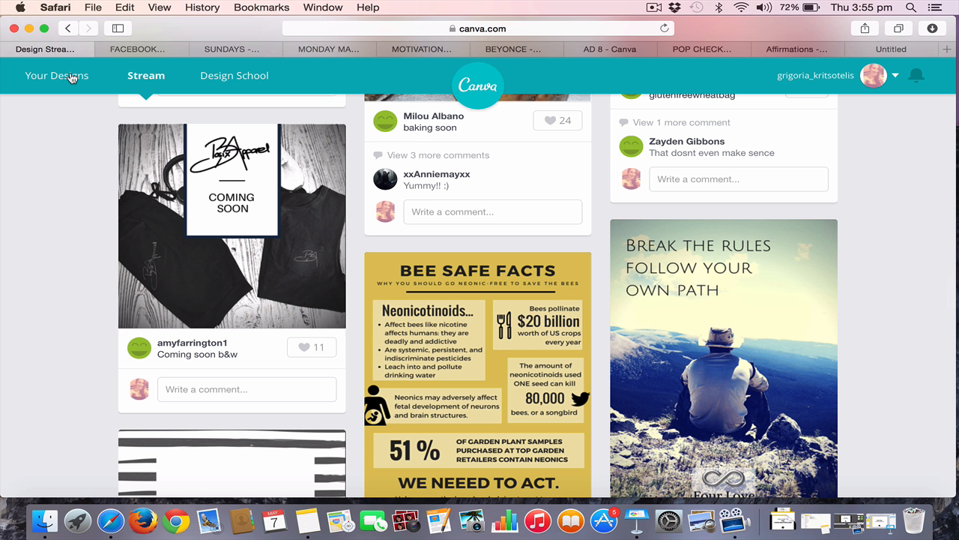
click(71, 77)
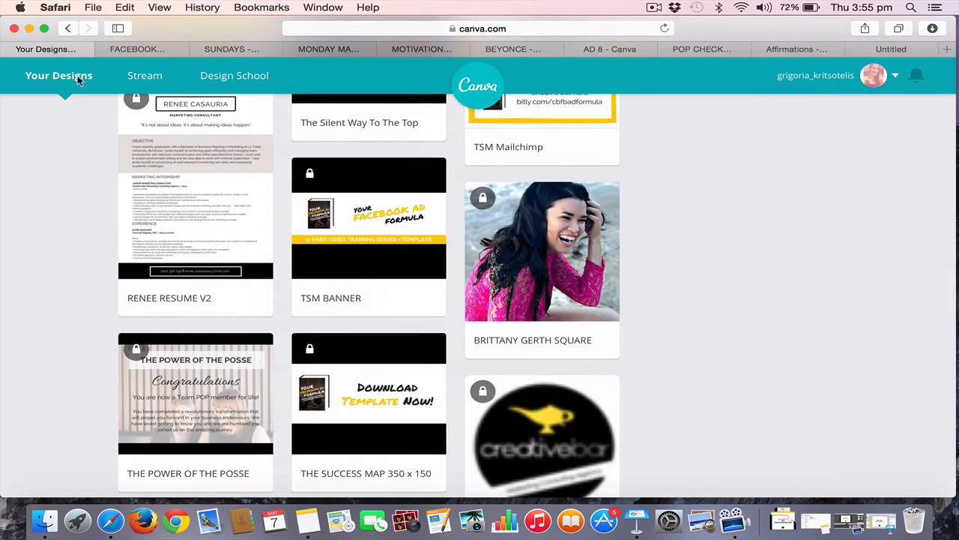
scroll(587, 210, down, 1)
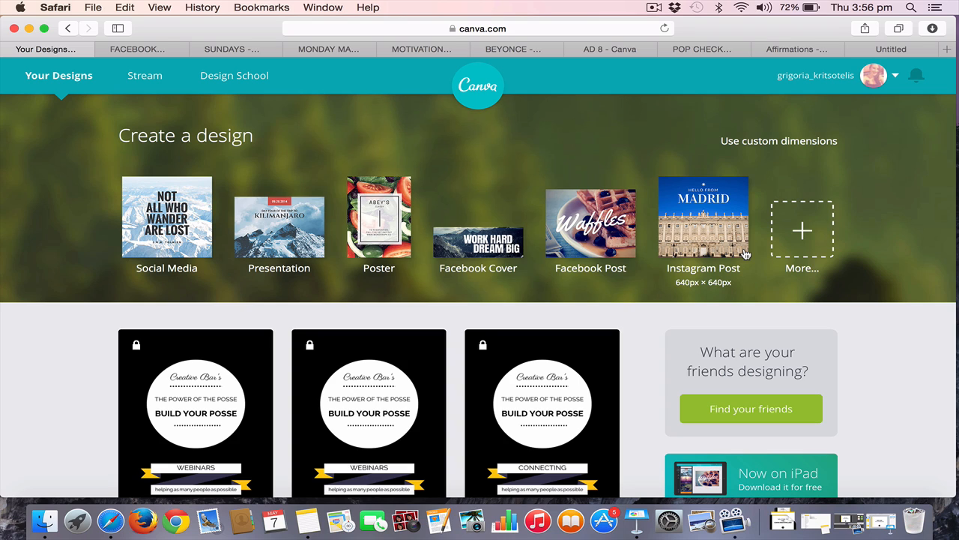
click(892, 48)
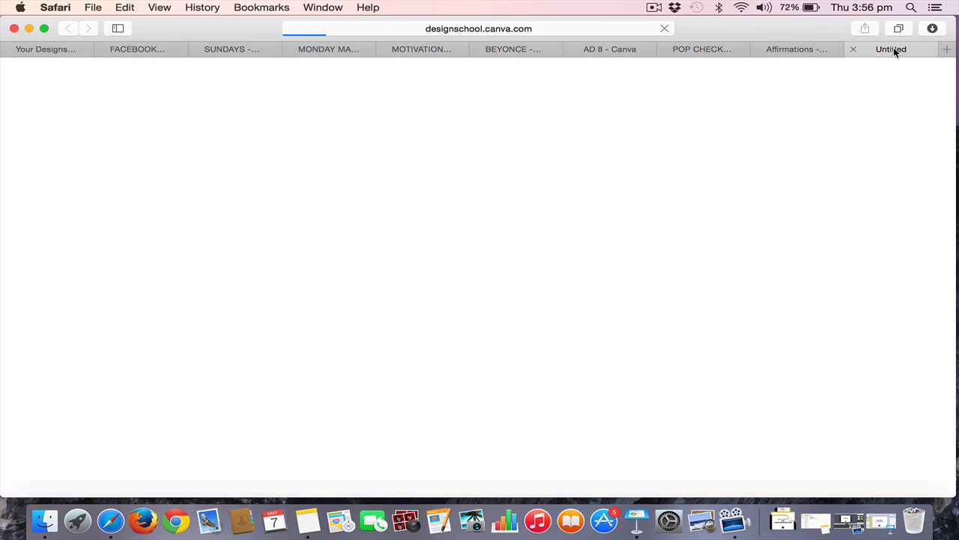
click(654, 7)
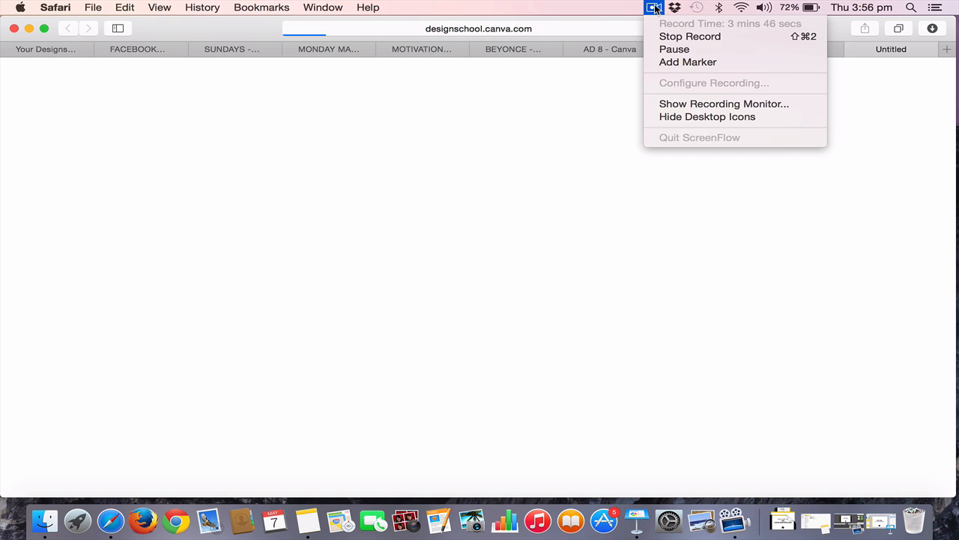
click(683, 50)
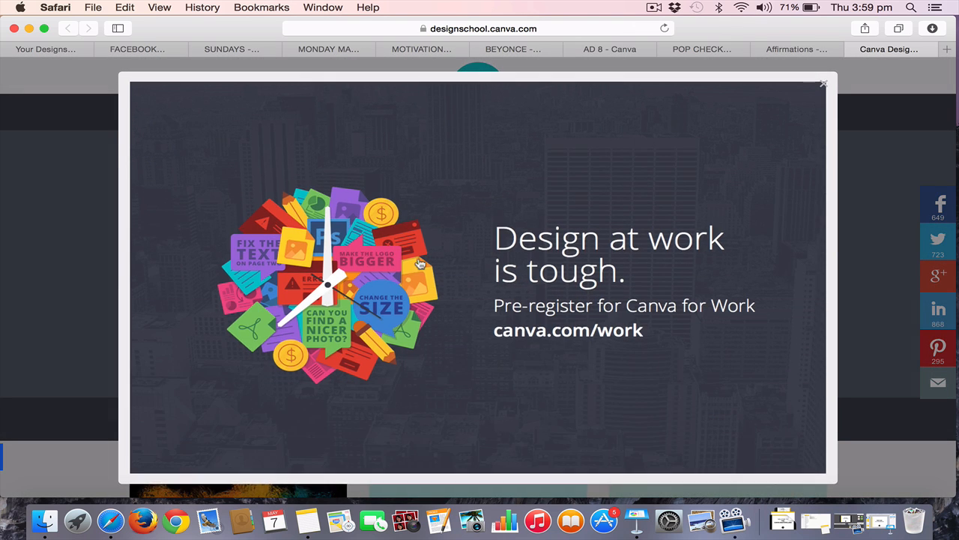
Dismiss the Canva for Work promotion and look through the article list on the Design School blog
click(824, 88)
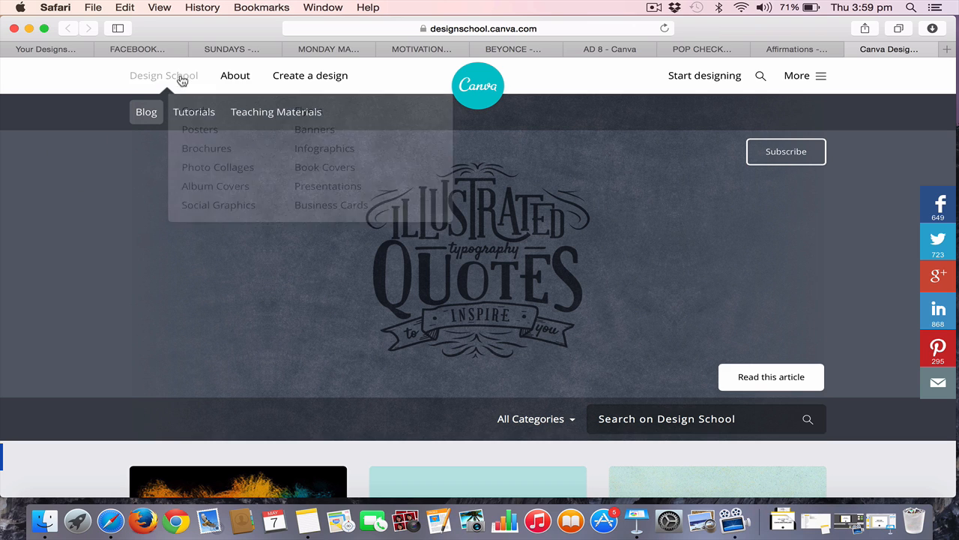
mouse_move(333, 78)
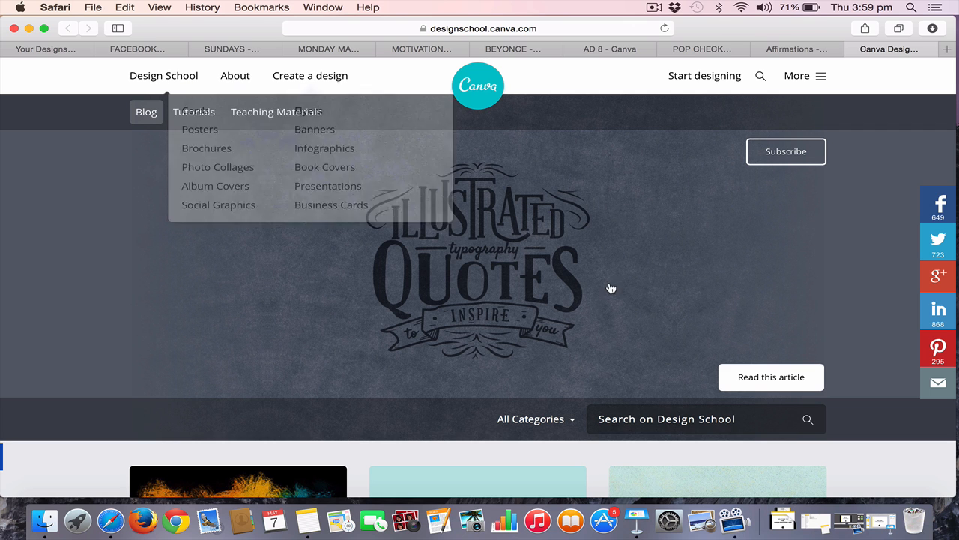
scroll(610, 287, down, 10)
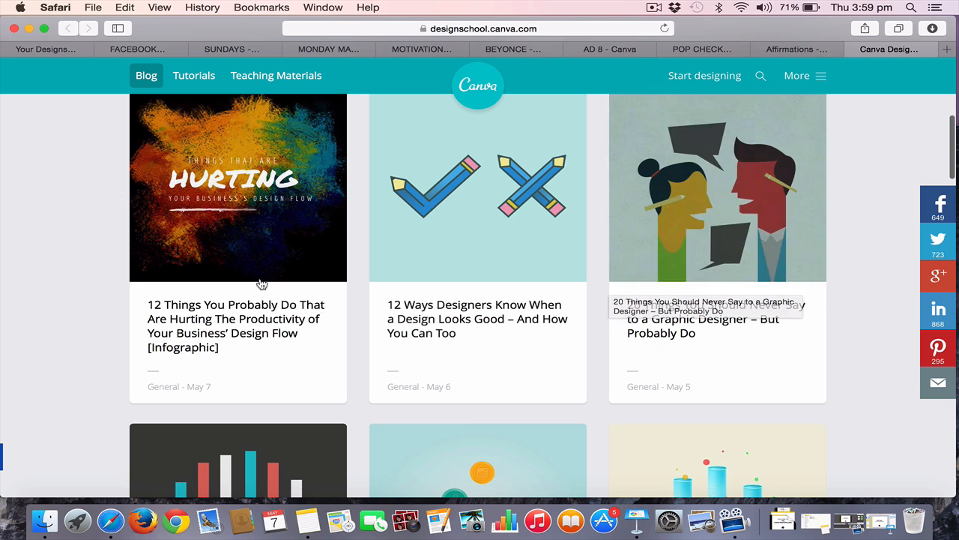
scroll(604, 393, down, 5)
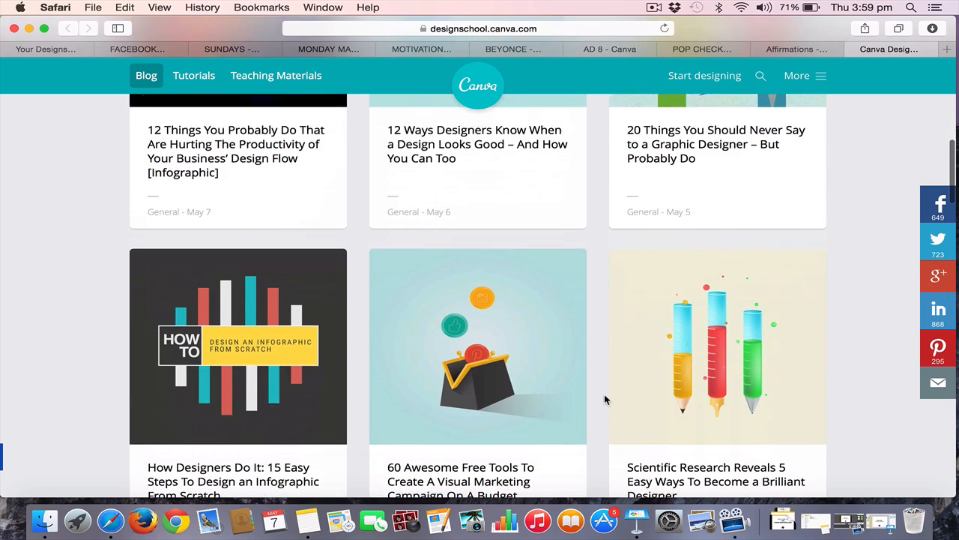
scroll(604, 397, down, 8)
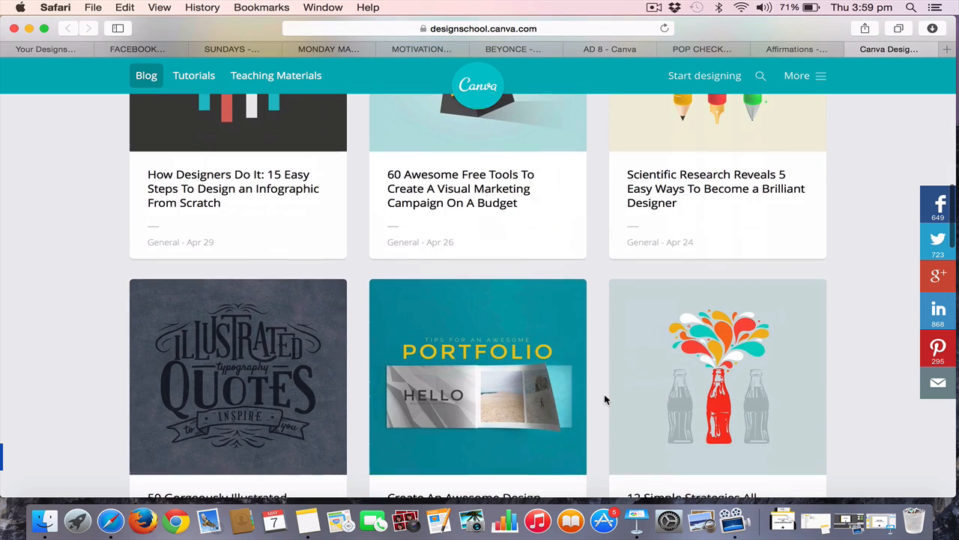
scroll(604, 399, up, 2)
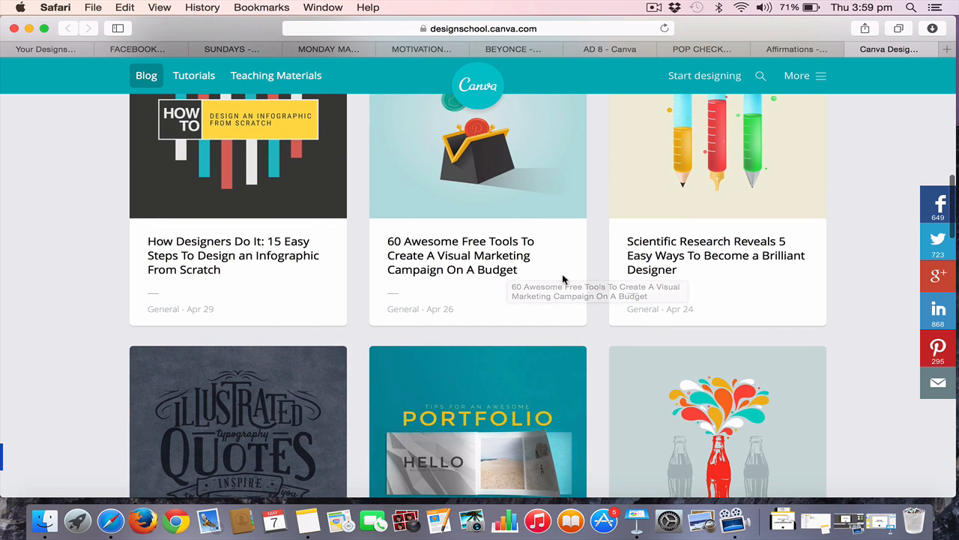
scroll(562, 278, up, 2)
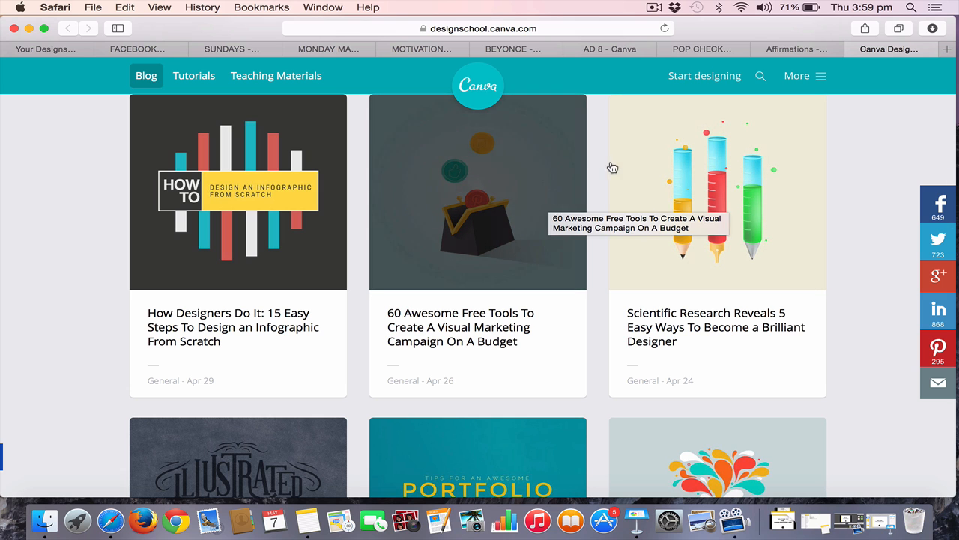
scroll(593, 166, down, 3)
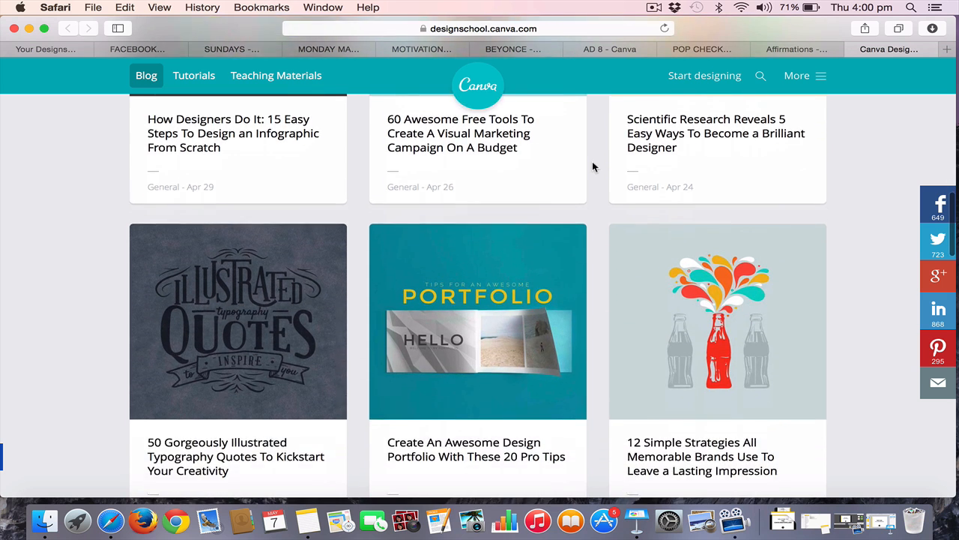
scroll(592, 165, up, 10)
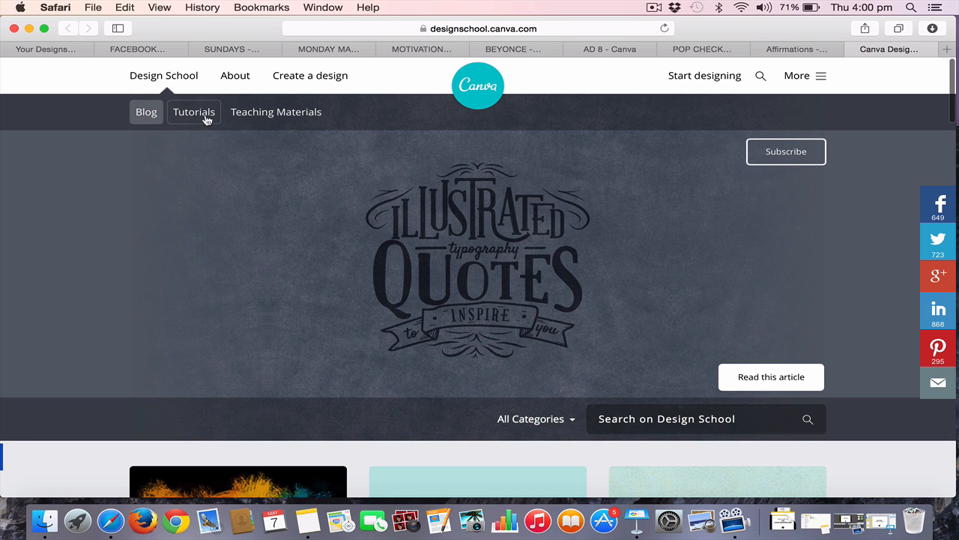
Open the Design School tutorials and look through the sections from Getting Started, Fonts and Color to Images and Backgrounds
click(194, 113)
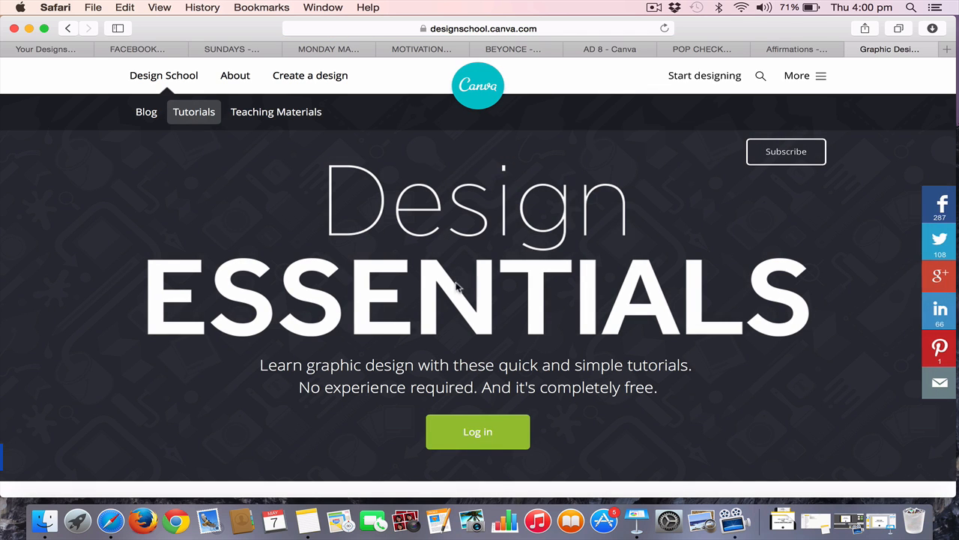
scroll(484, 302, down, 10)
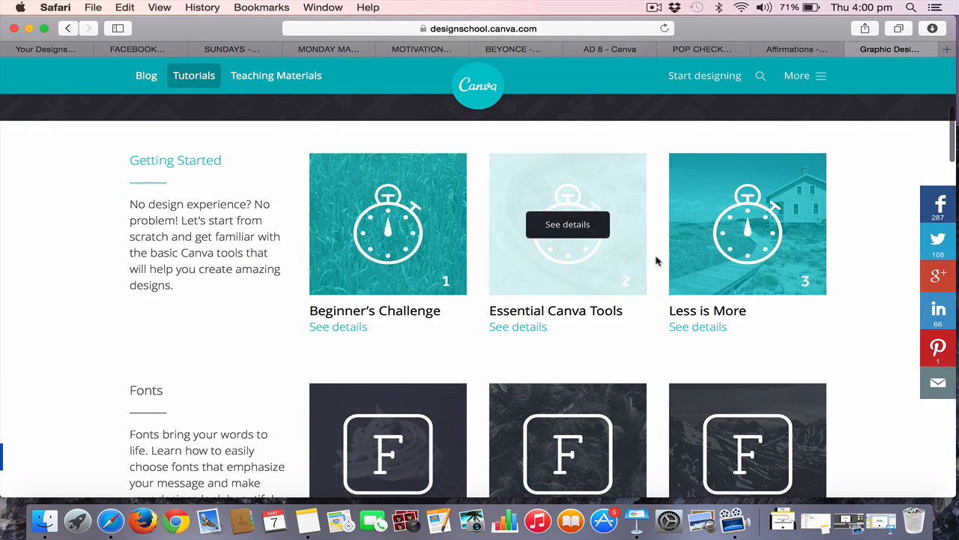
scroll(574, 359, down, 3)
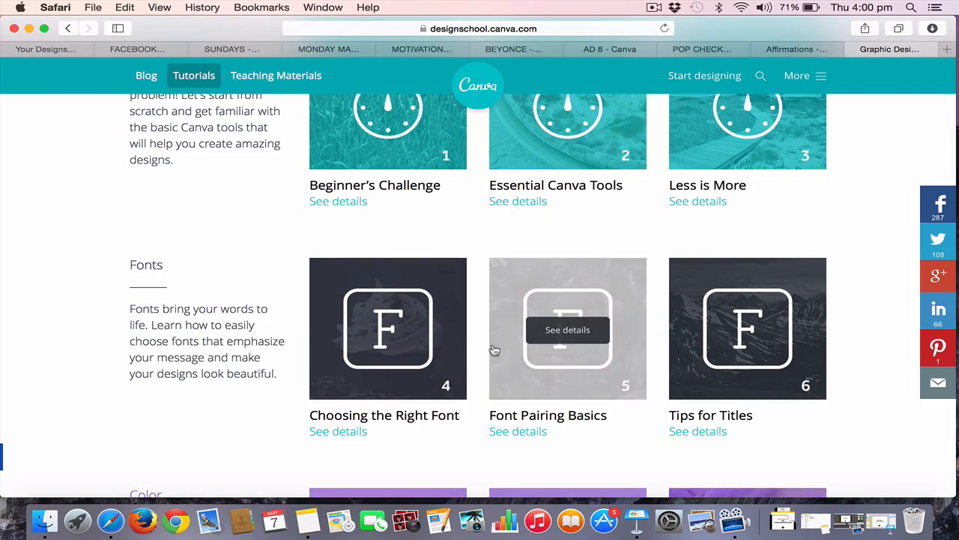
scroll(435, 334, up, 4)
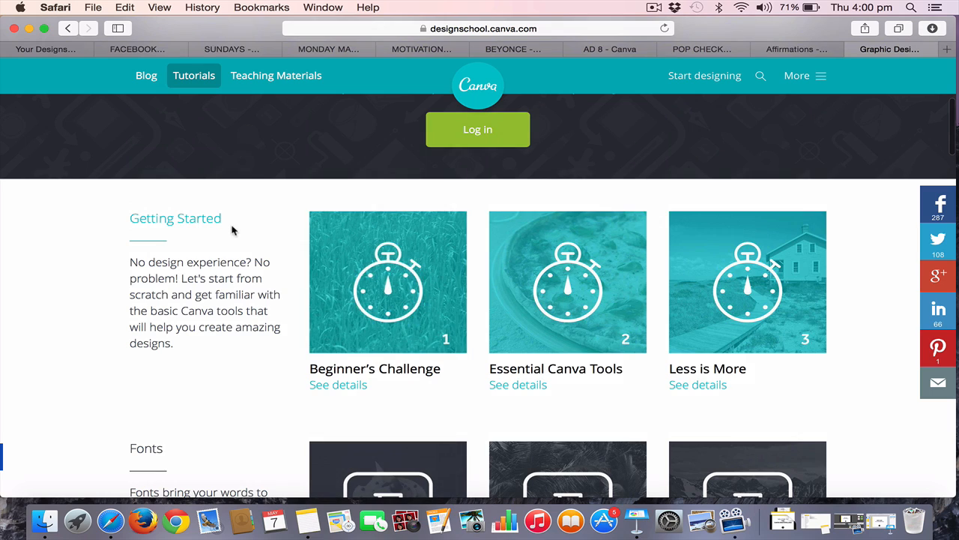
scroll(234, 231, down, 4)
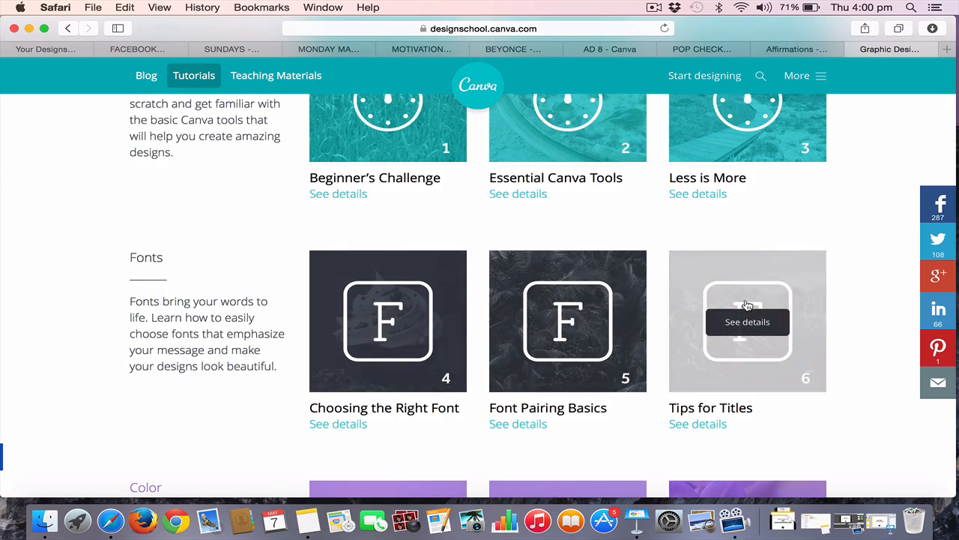
scroll(450, 367, down, 4)
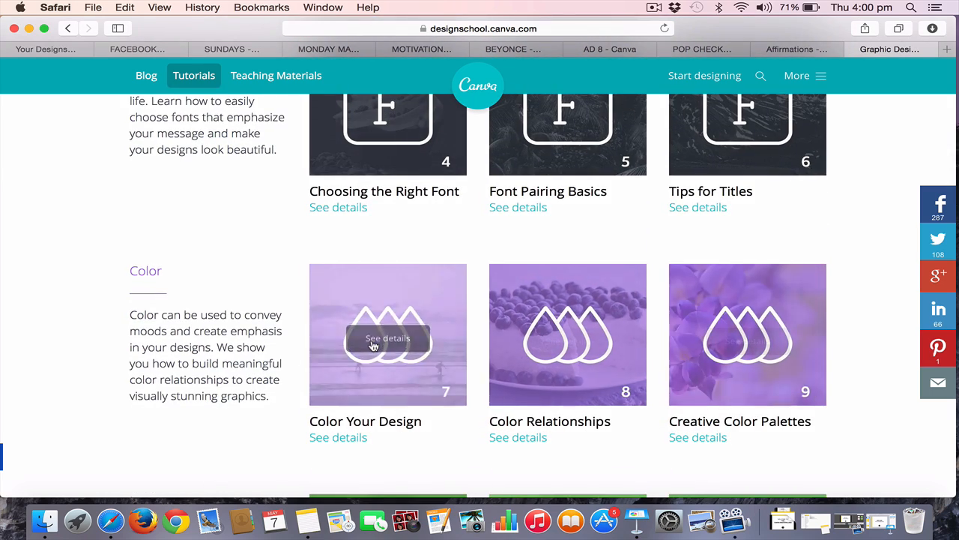
scroll(372, 343, down, 4)
scroll(372, 338, up, 1)
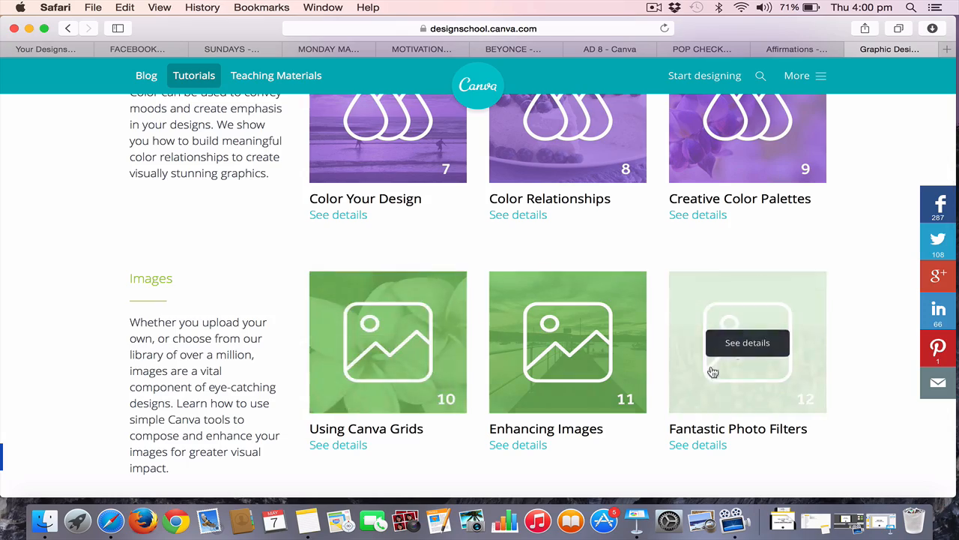
scroll(447, 352, down, 5)
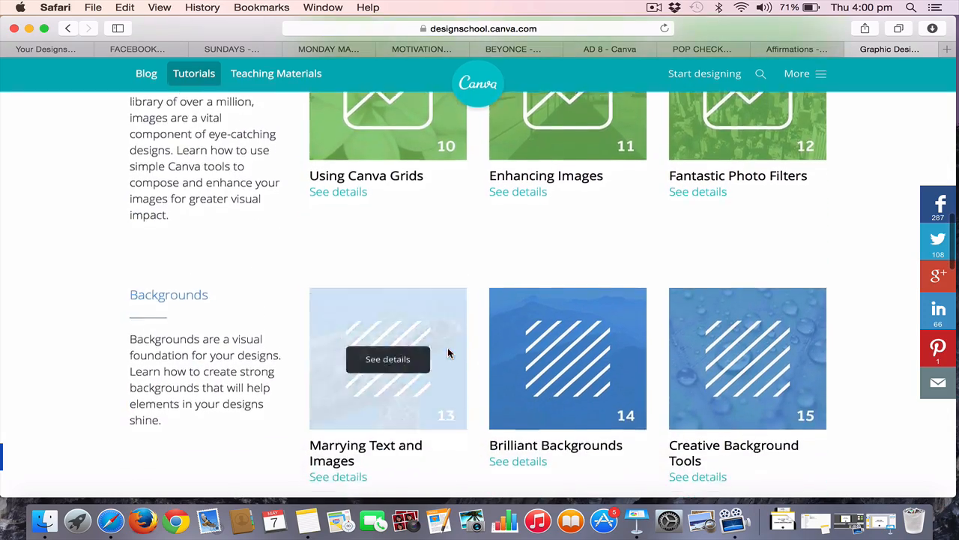
scroll(448, 347, down, 4)
scroll(447, 347, up, 15)
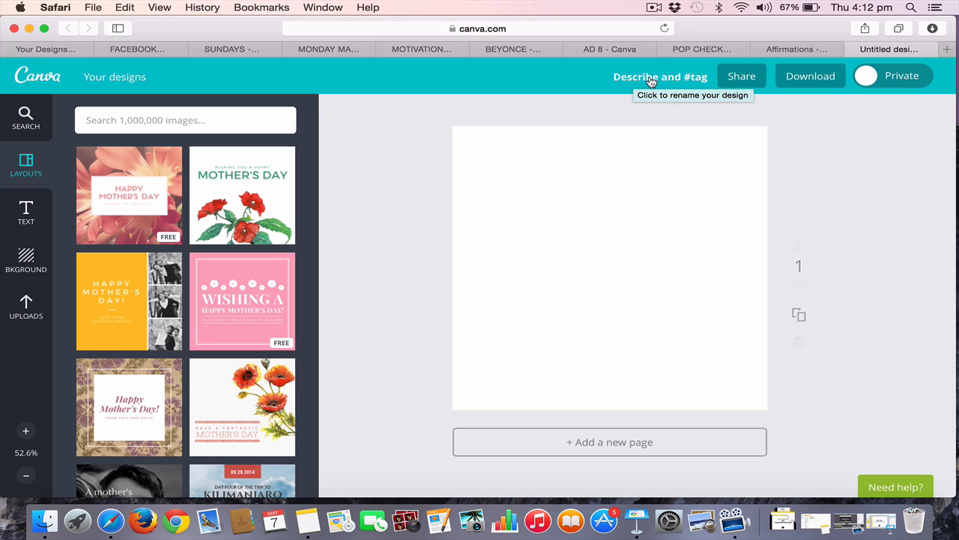
Enter "MOTHER'S DAY CARD" as the description of the new blank design and confirm it
click(683, 79)
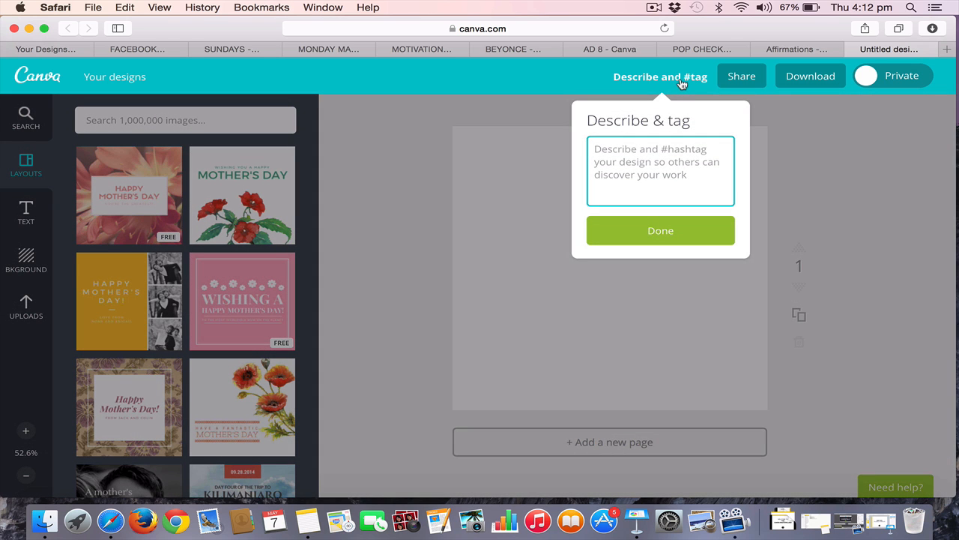
text(MO)
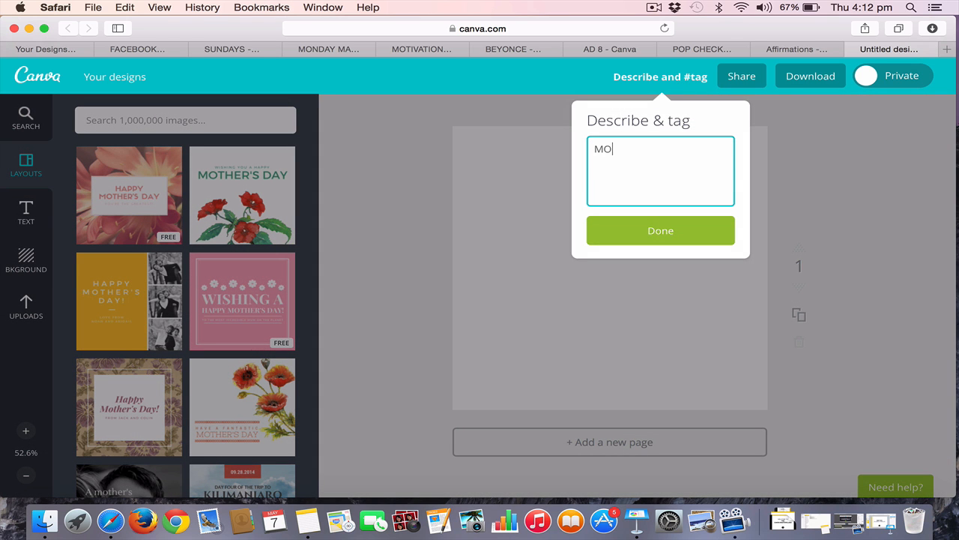
text(THER'S DAY CARD)
click(668, 244)
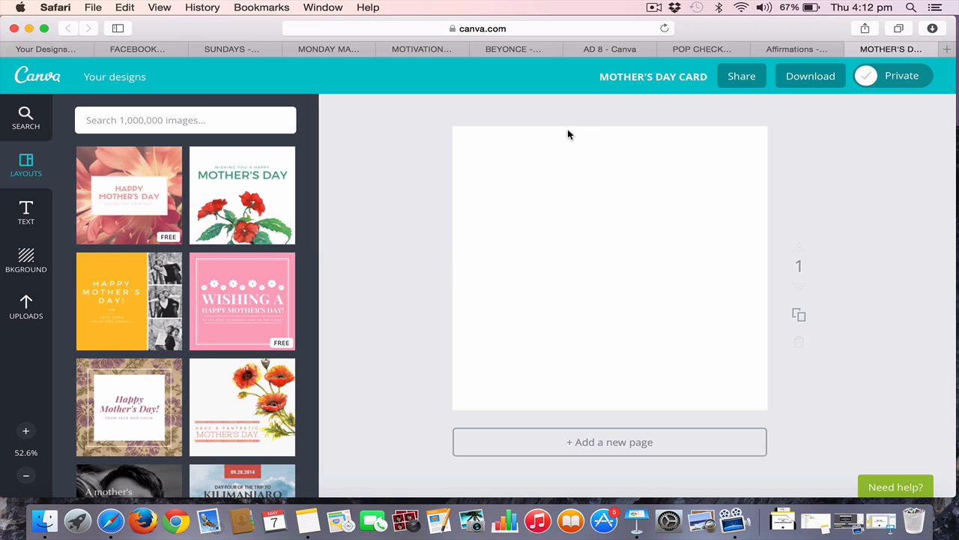
Browse the layouts and apply the free pink flower "Happy Mother's Day" layout to the blank page
scroll(199, 307, down, 3)
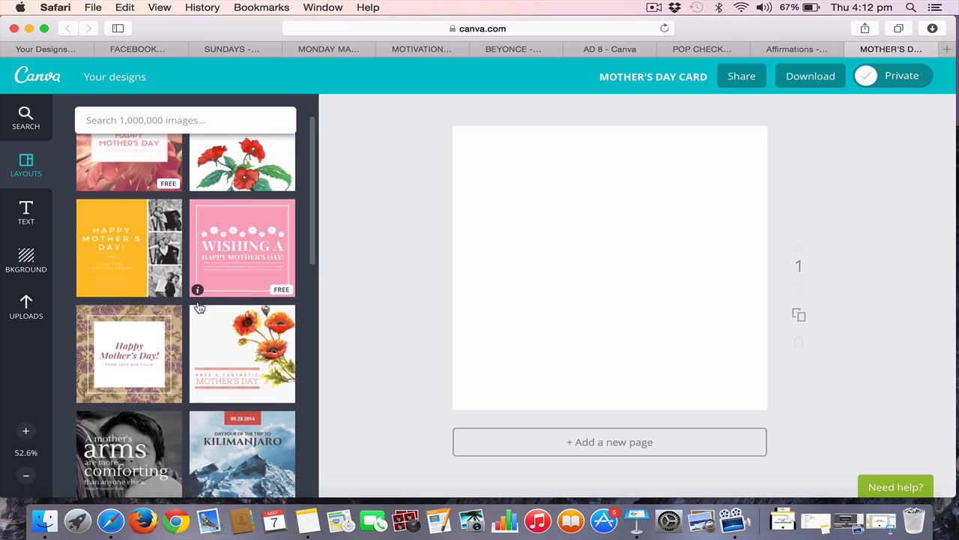
scroll(200, 308, down, 10)
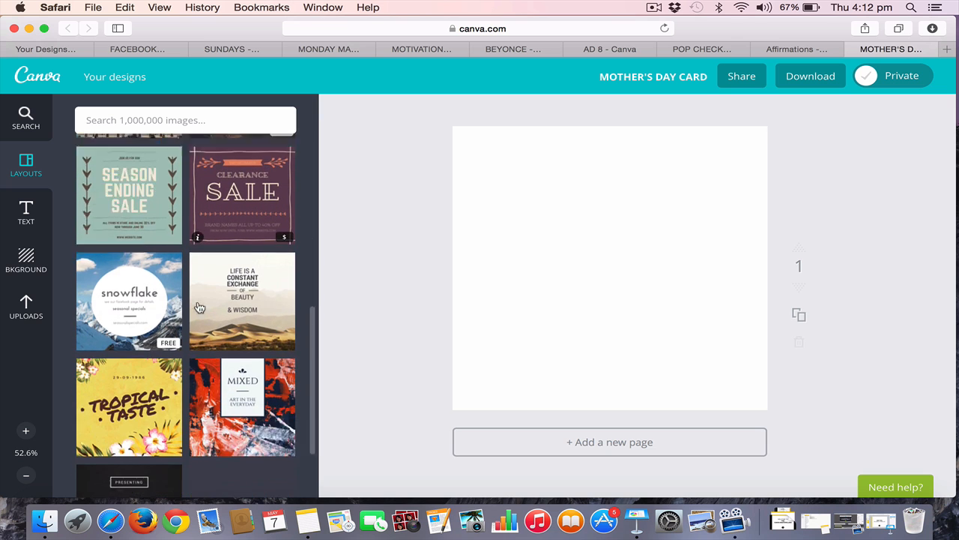
scroll(200, 307, down, 5)
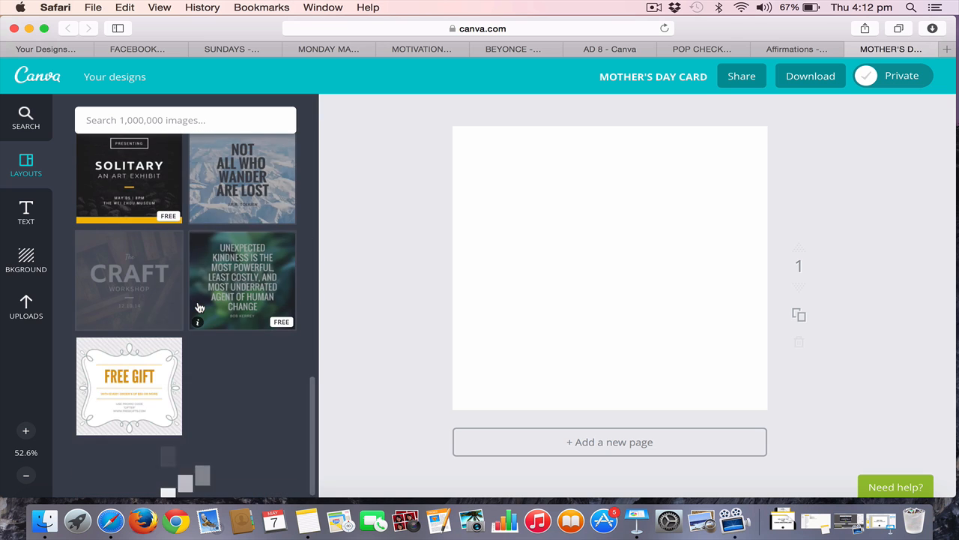
scroll(199, 307, down, 5)
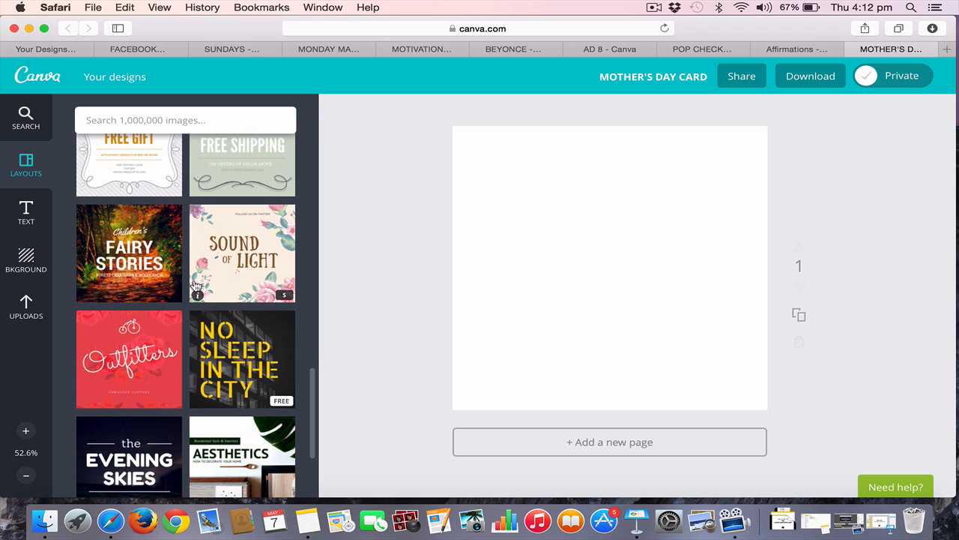
scroll(180, 279, up, 10)
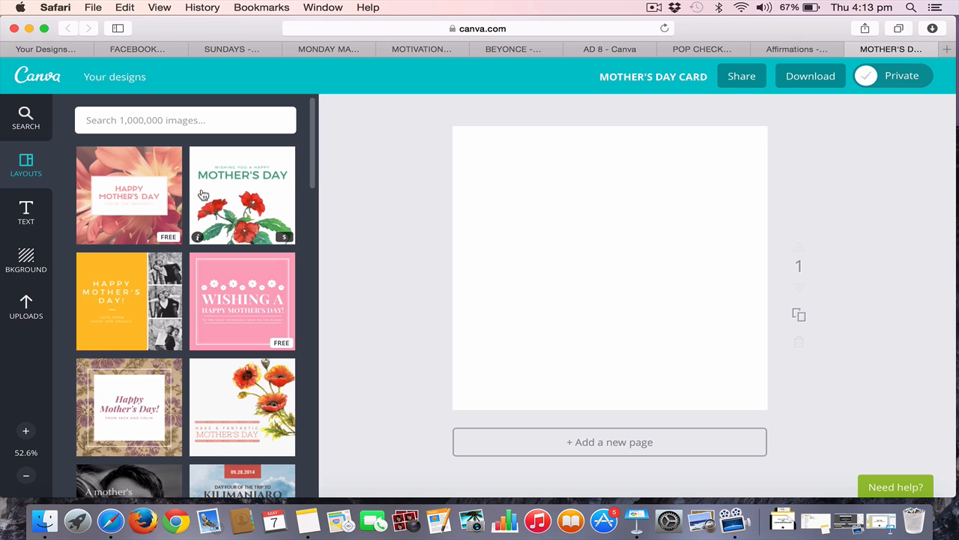
click(145, 199)
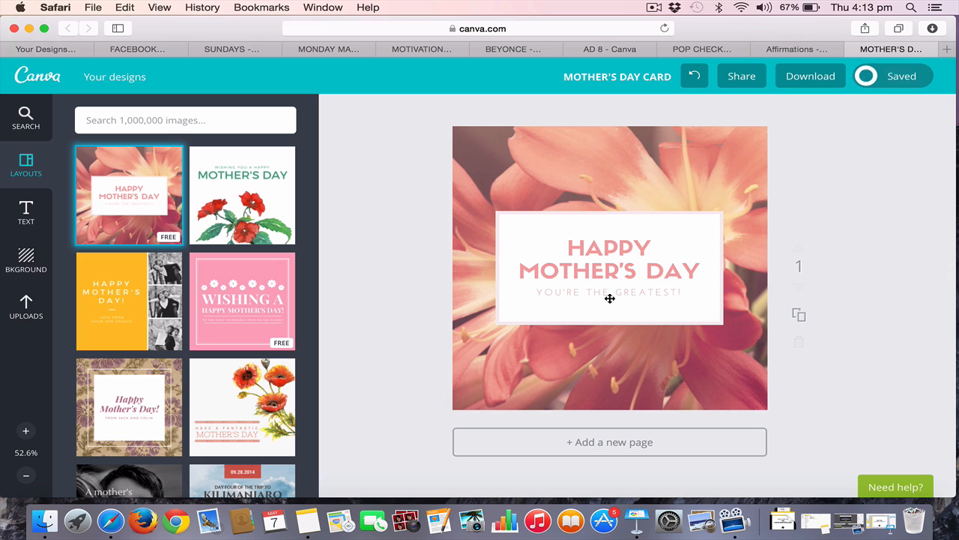
Replace the subtitle under "HAPPY MOTHER'S DAY" with "MUM'S ARE THE BEST!"
click(644, 295)
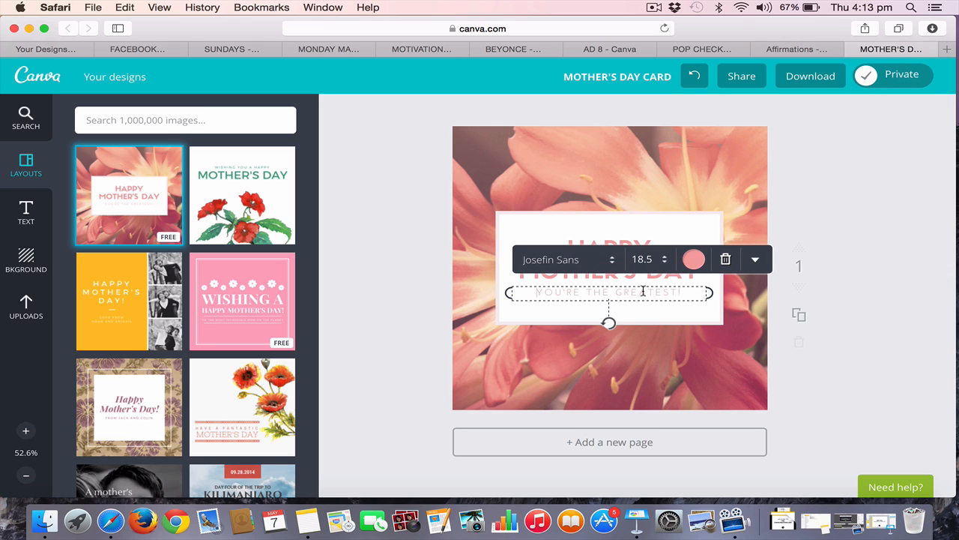
drag(691, 292, 528, 277)
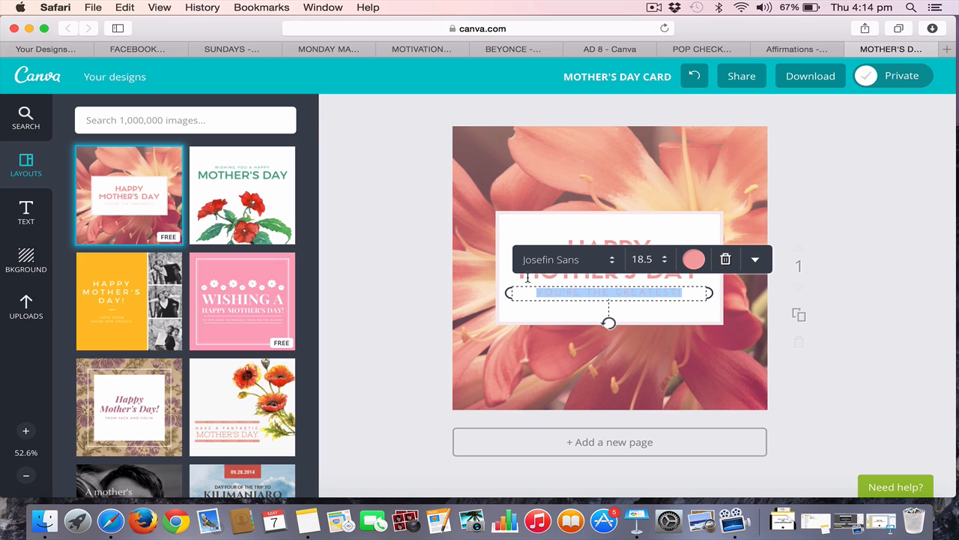
text(MUM')
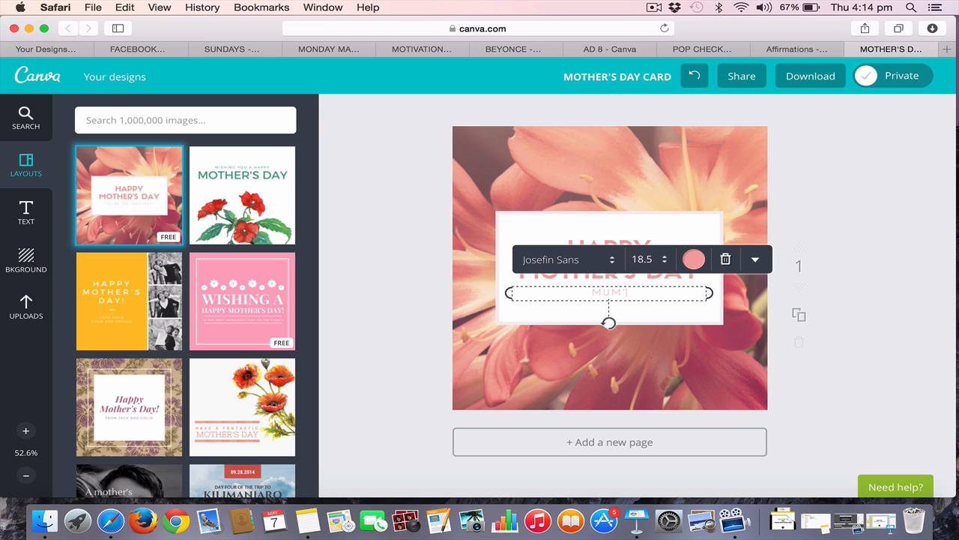
text(S ARE THE BEST!)
Recolor the whole subtitle line with a new custom coral red, color code fc5e65
key(super+a)
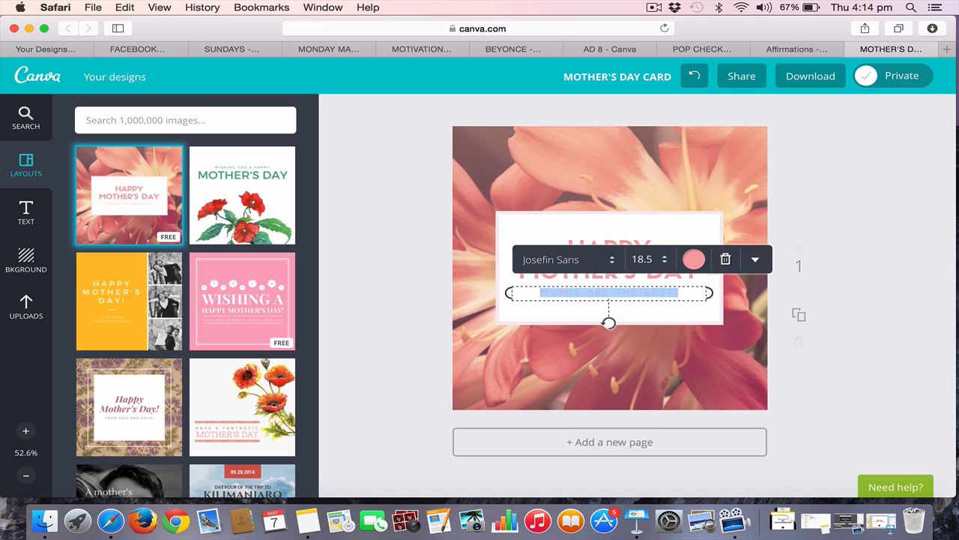
click(693, 261)
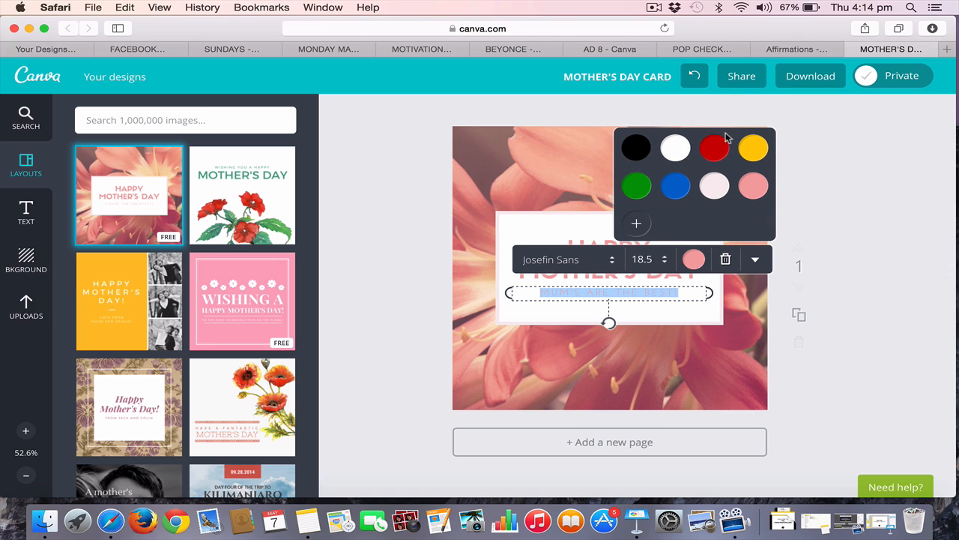
click(638, 228)
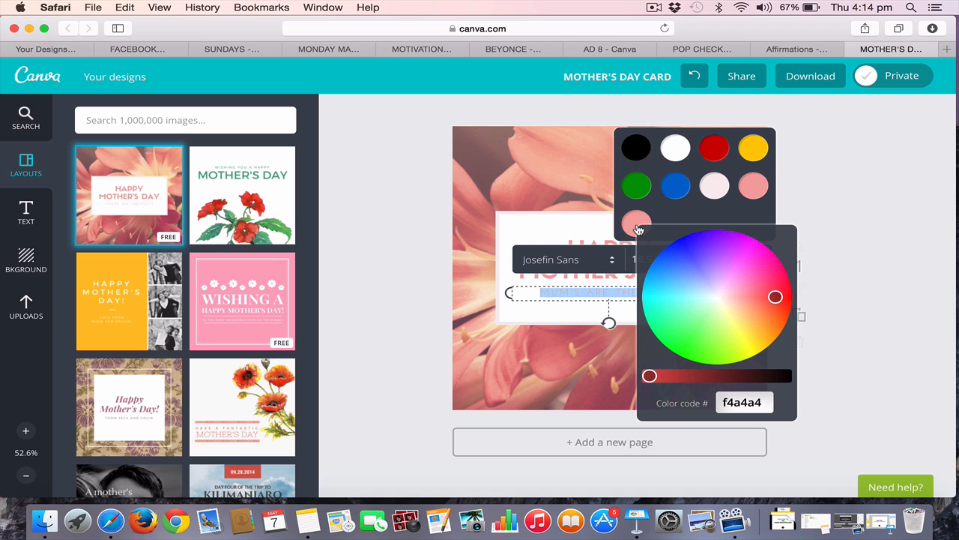
click(772, 299)
mouse_move(773, 298)
mouse_down()
mouse_move(694, 326)
mouse_move(677, 287)
mouse_move(724, 253)
mouse_move(754, 267)
mouse_move(760, 325)
mouse_move(771, 329)
mouse_move(782, 310)
mouse_move(749, 268)
mouse_up()
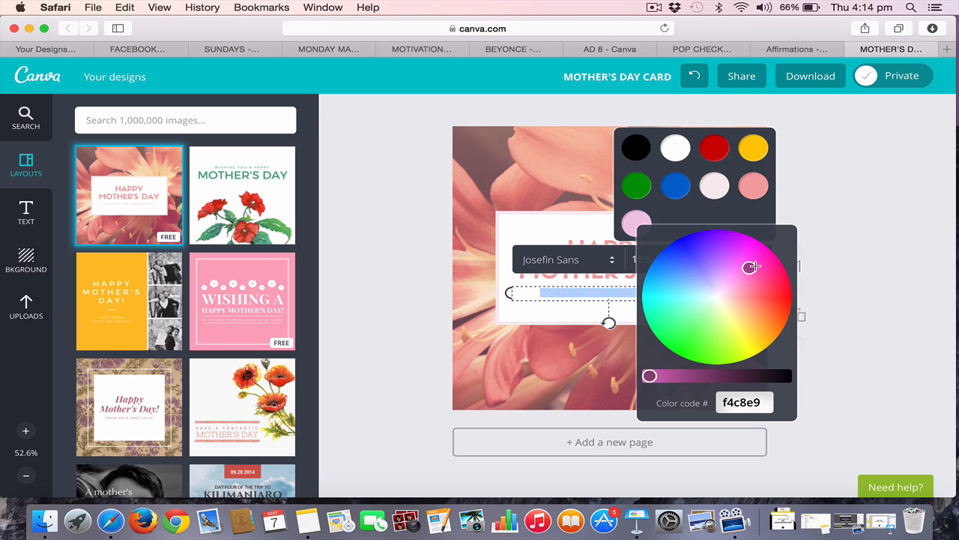
mouse_move(750, 270)
mouse_down()
mouse_move(737, 250)
mouse_move(709, 239)
mouse_move(694, 254)
mouse_move(781, 294)
mouse_up()
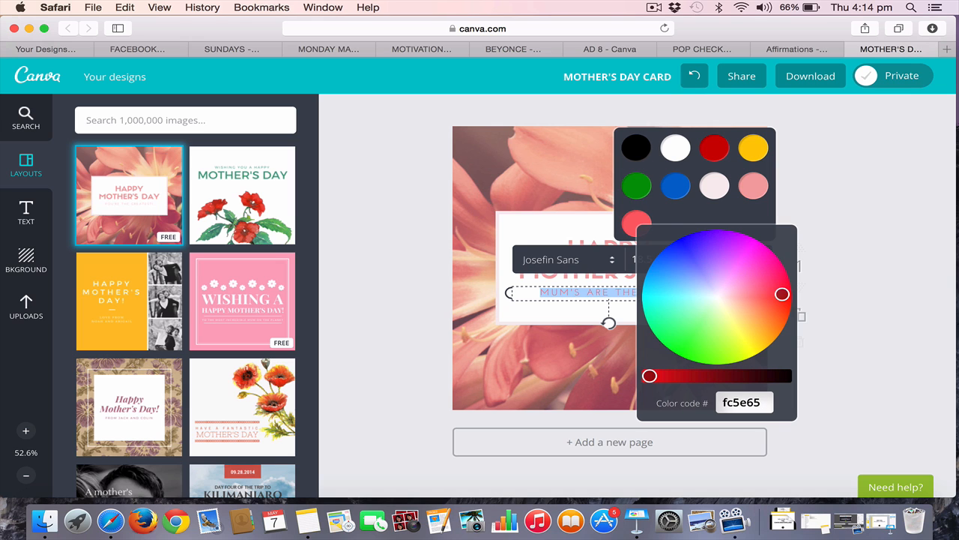
click(635, 223)
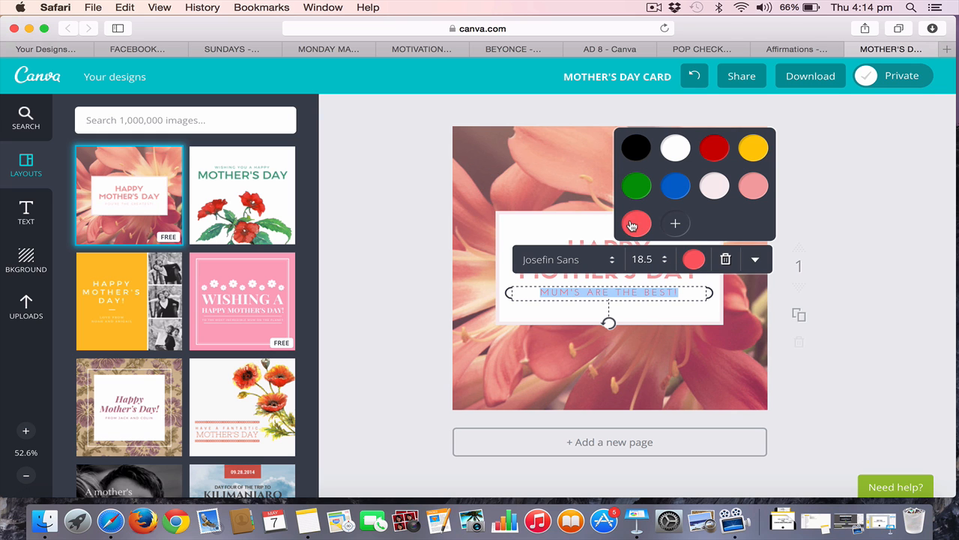
Look through the fonts and font sizes available for the subtitle text without choosing one
click(574, 266)
scroll(614, 191, up, 5)
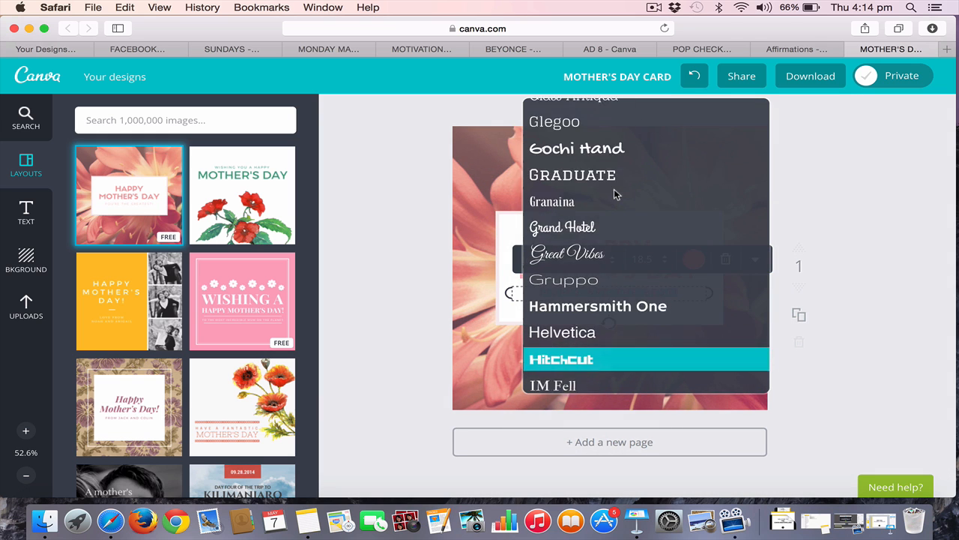
scroll(617, 193, up, 5)
scroll(617, 192, down, 10)
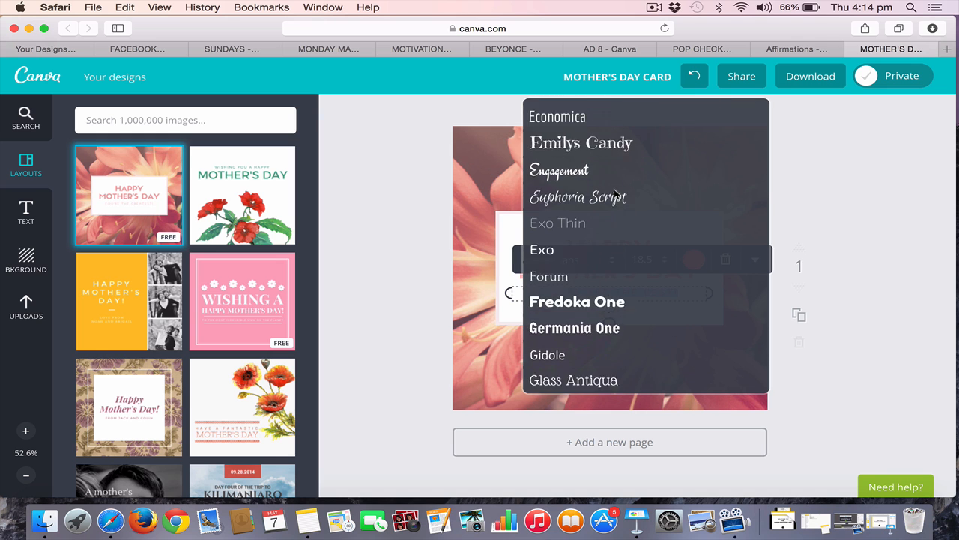
click(862, 217)
click(649, 259)
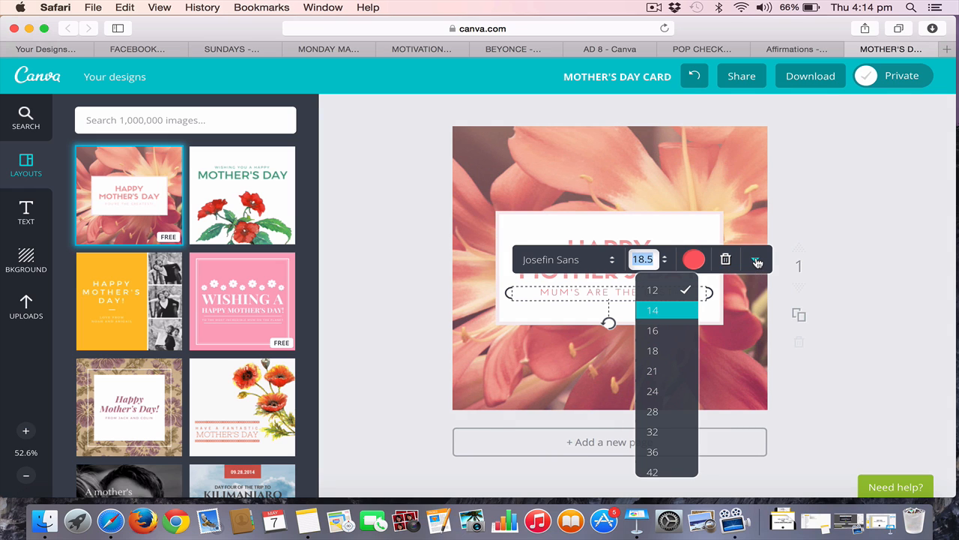
Examine the subtitle's additional formatting options and its letter spacing and line height settings
click(757, 260)
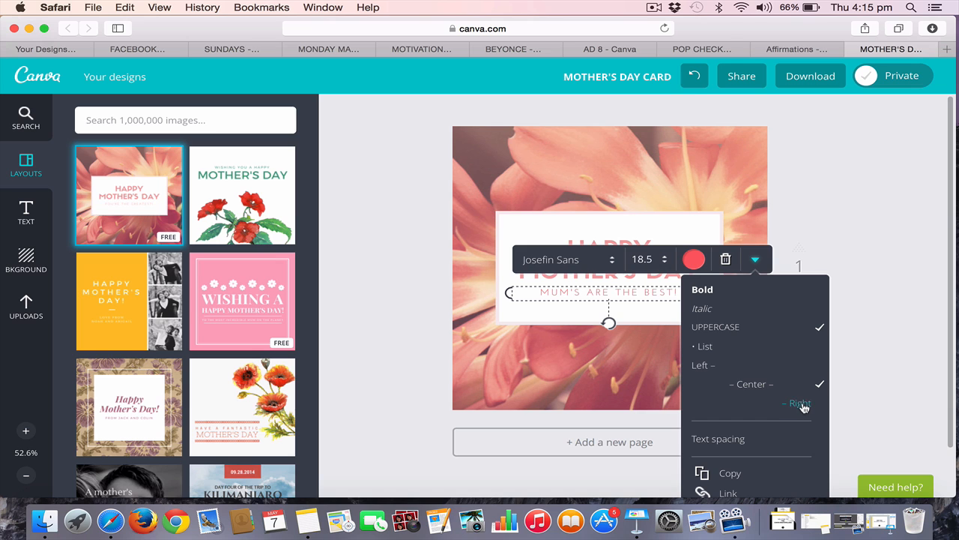
scroll(771, 402, down, 2)
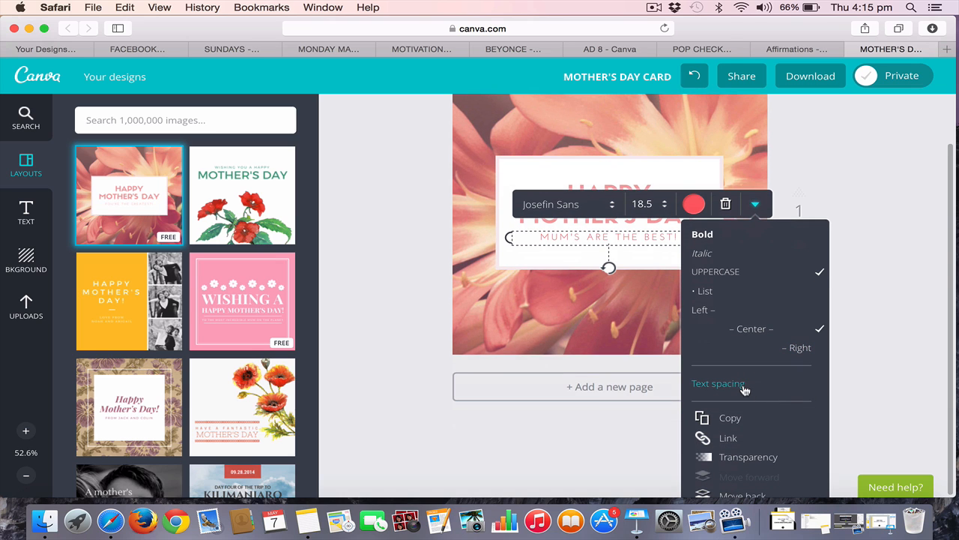
click(739, 386)
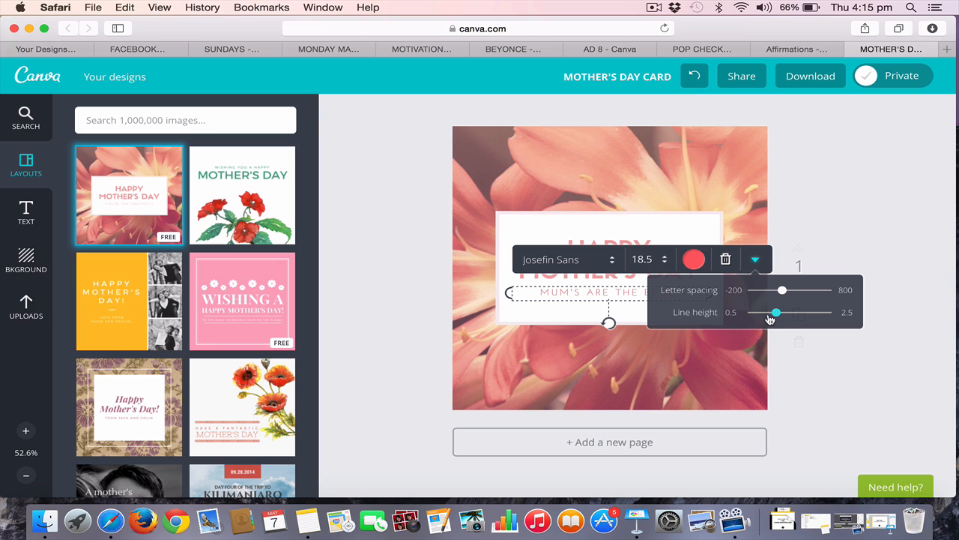
click(755, 261)
Try duplicating the "MUM'S ARE THE BEST!" text line on the card
click(755, 261)
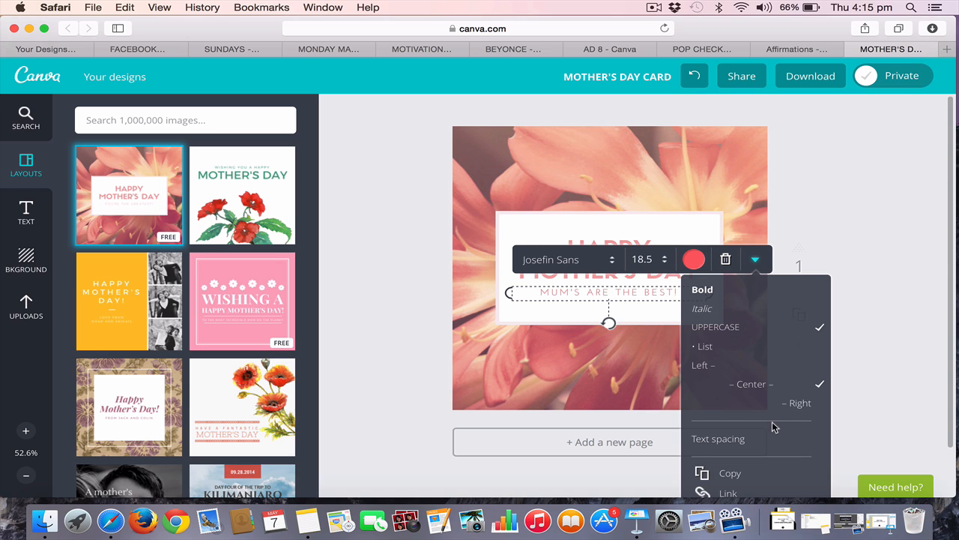
scroll(772, 421, down, 2)
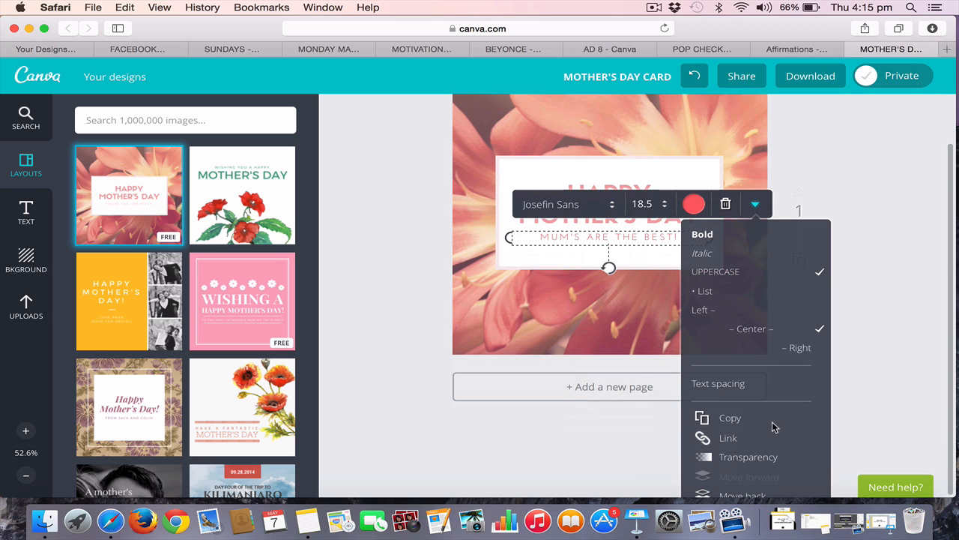
click(730, 420)
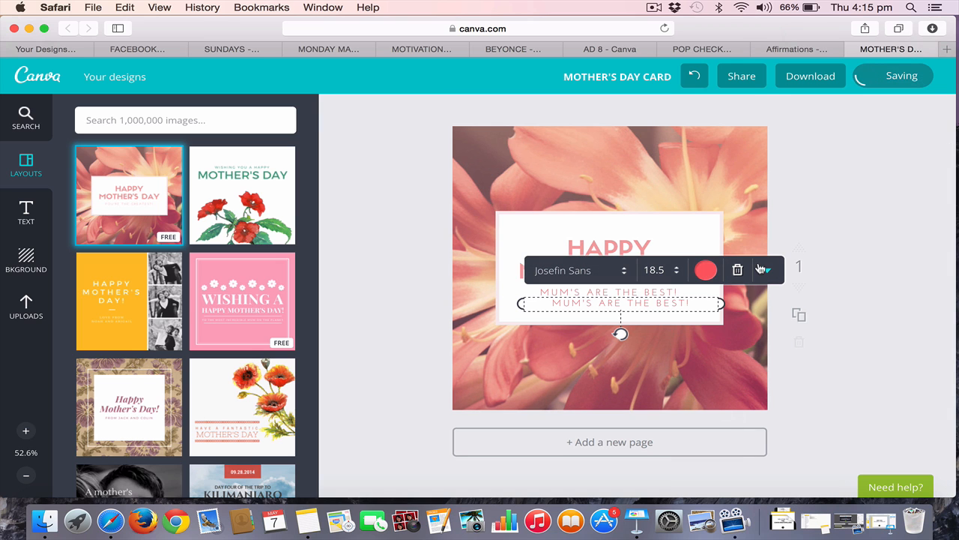
drag(654, 304, 643, 293)
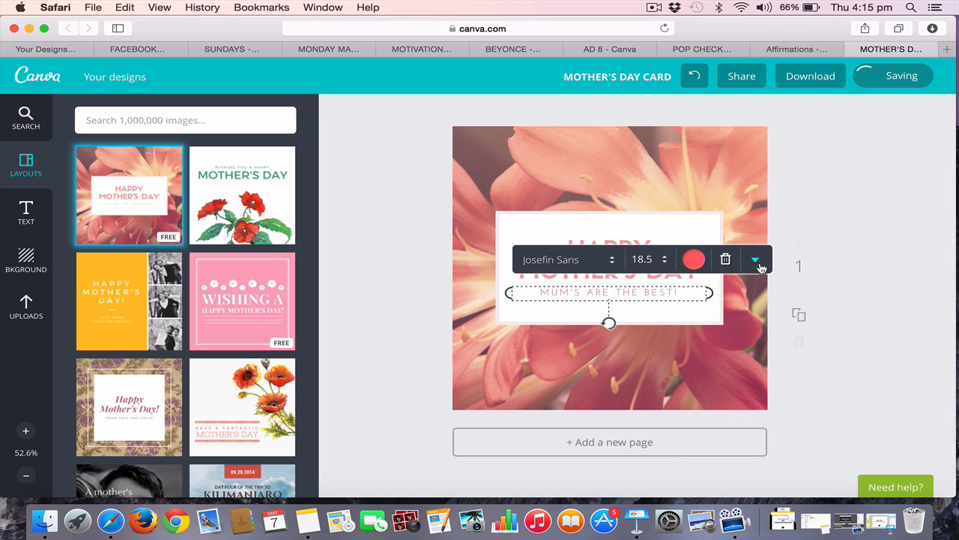
Review the subtitle's link, transparency and layer order options, and deselect the text
click(755, 259)
scroll(752, 388, down, 2)
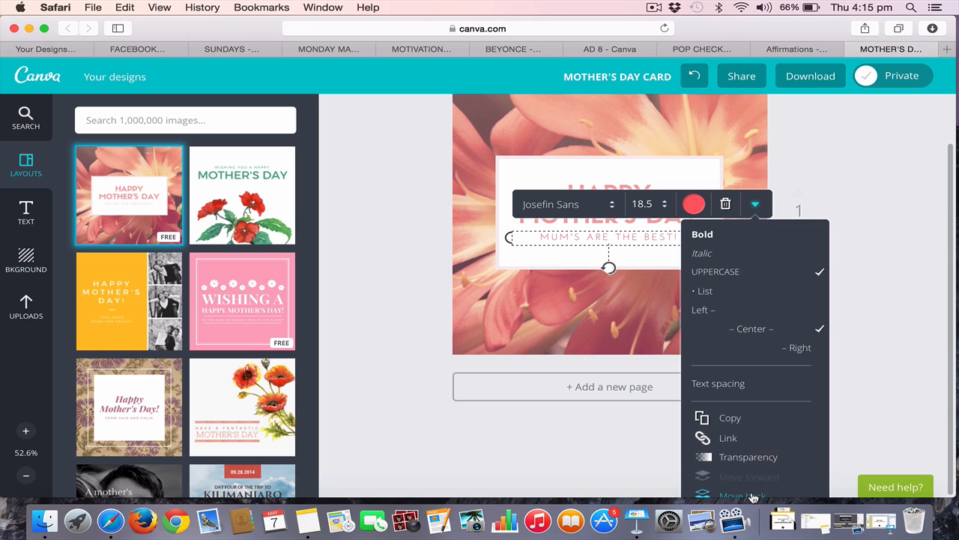
drag(660, 502, 662, 512)
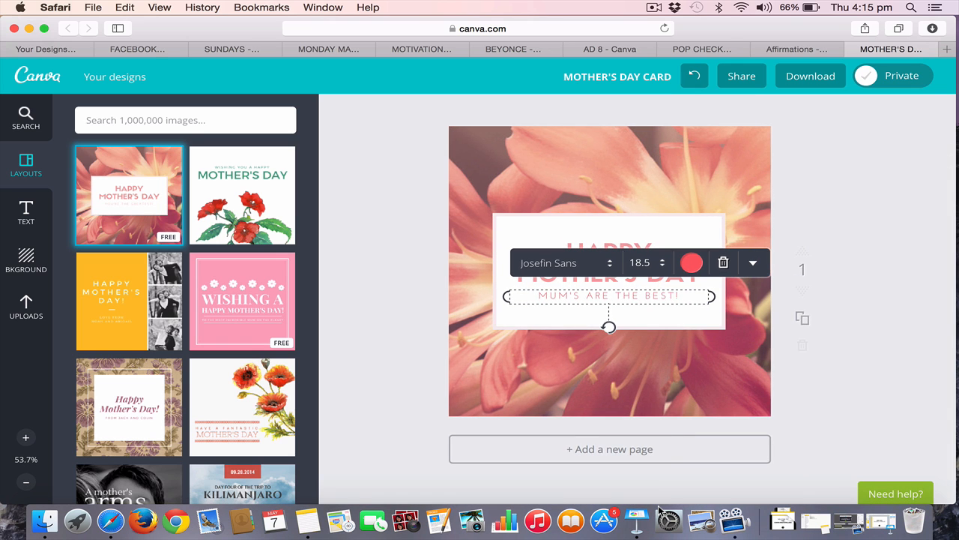
click(852, 247)
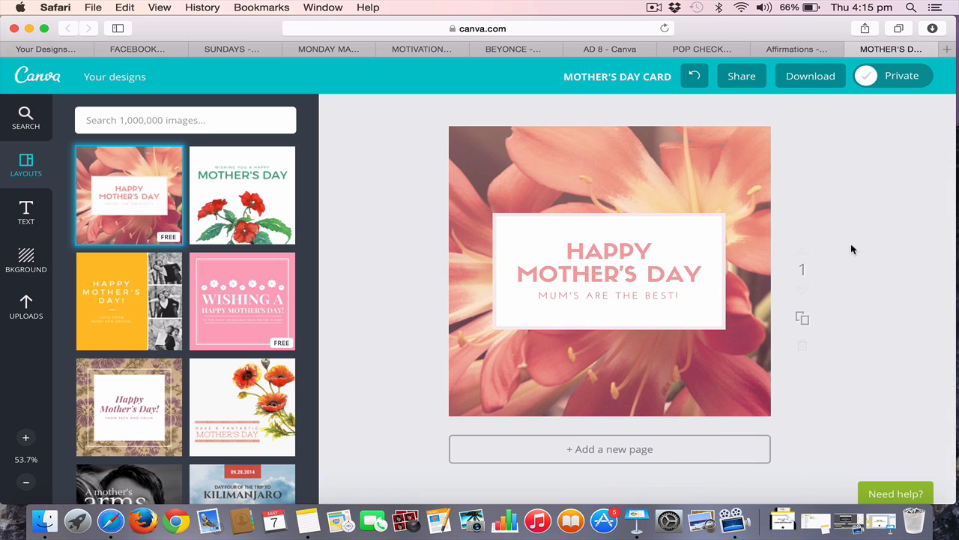
Examine the filter presets and advanced filter adjustments for the flower background image
click(736, 157)
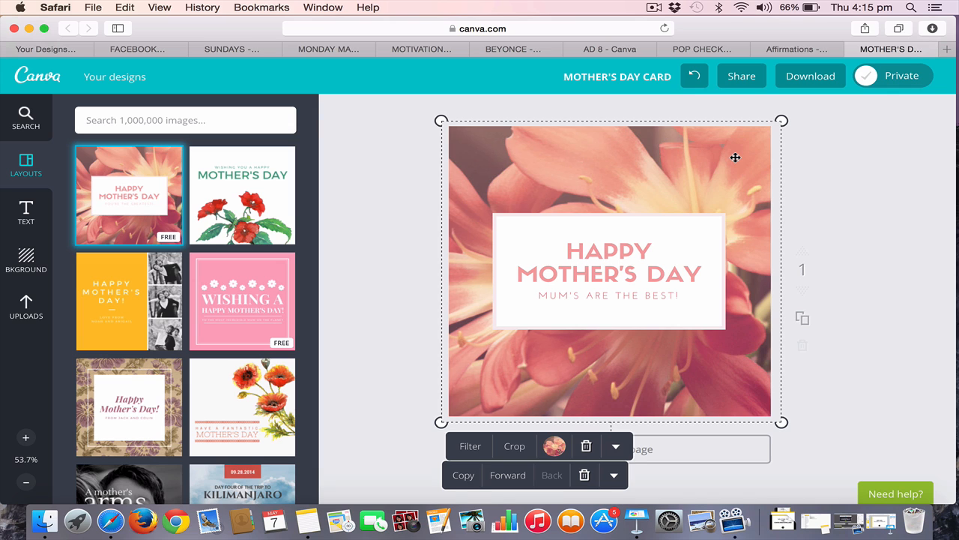
click(471, 447)
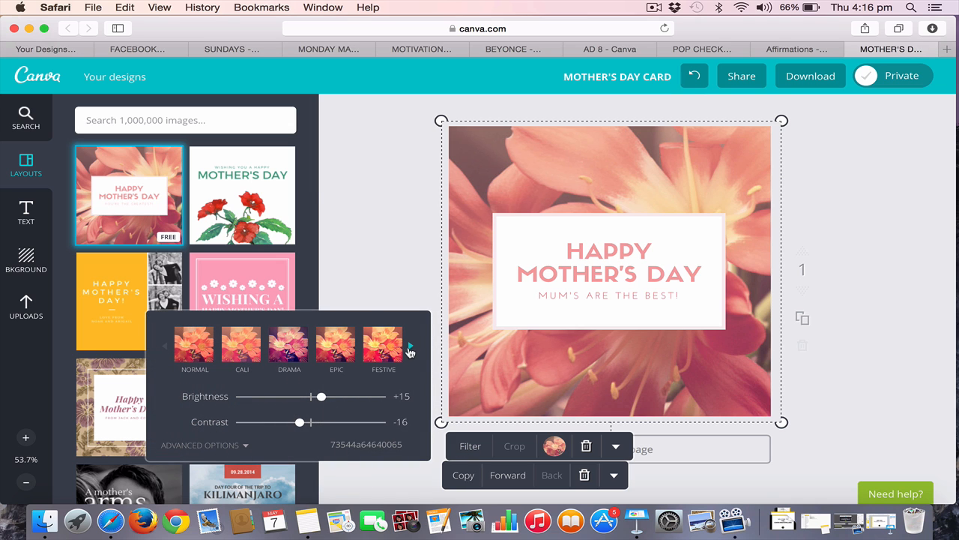
click(410, 349)
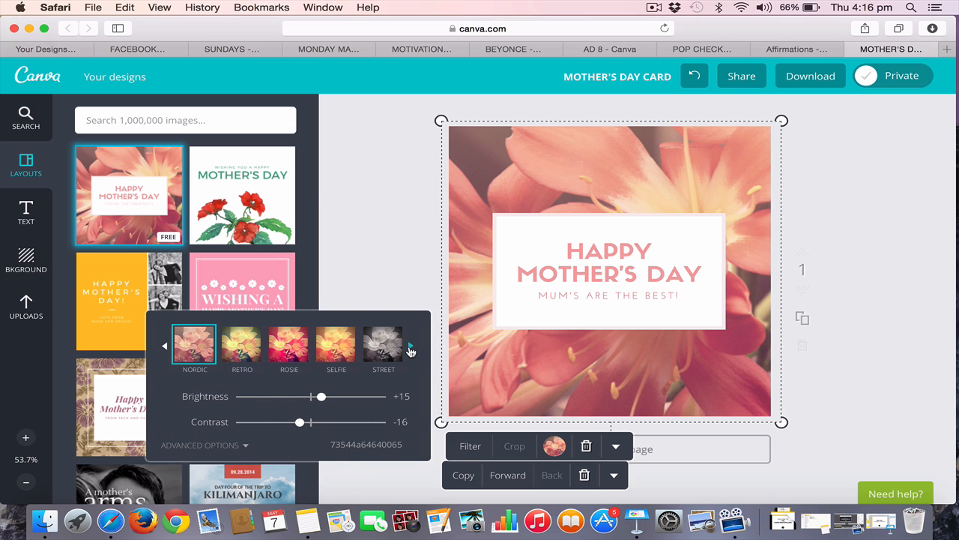
click(225, 446)
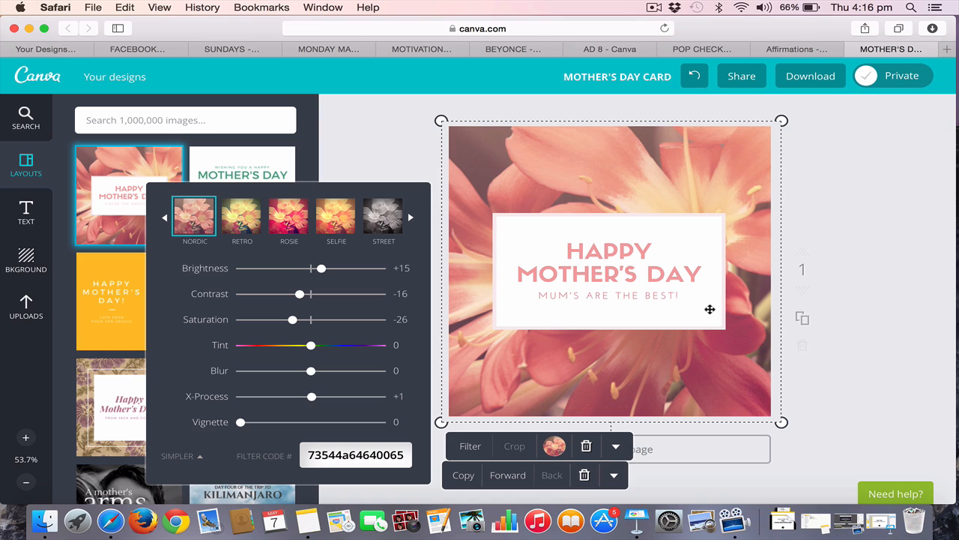
Copy the flower background image's filter code and close the filter settings
click(368, 453)
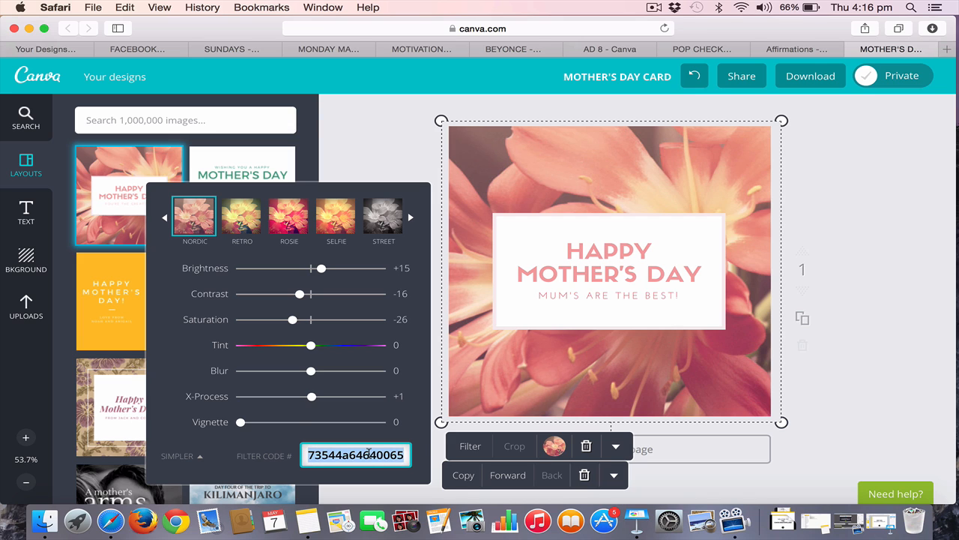
key(super+c)
click(379, 152)
click(460, 315)
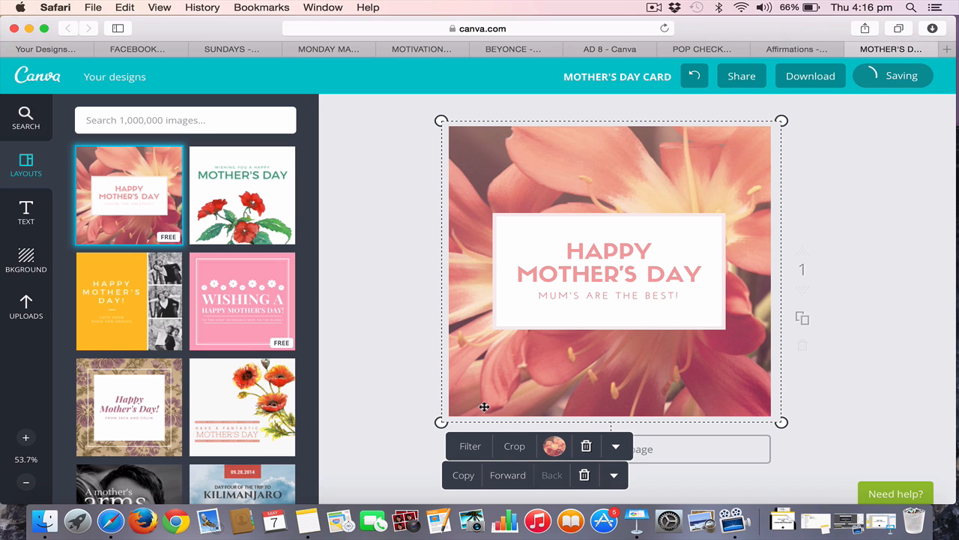
Check the background image's color palette and delete the flower background image from the card
click(552, 446)
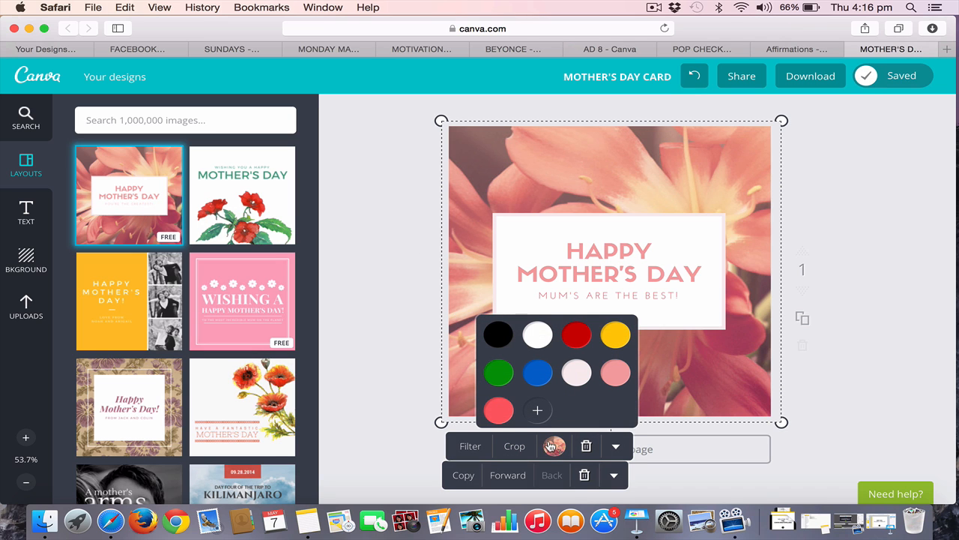
click(552, 446)
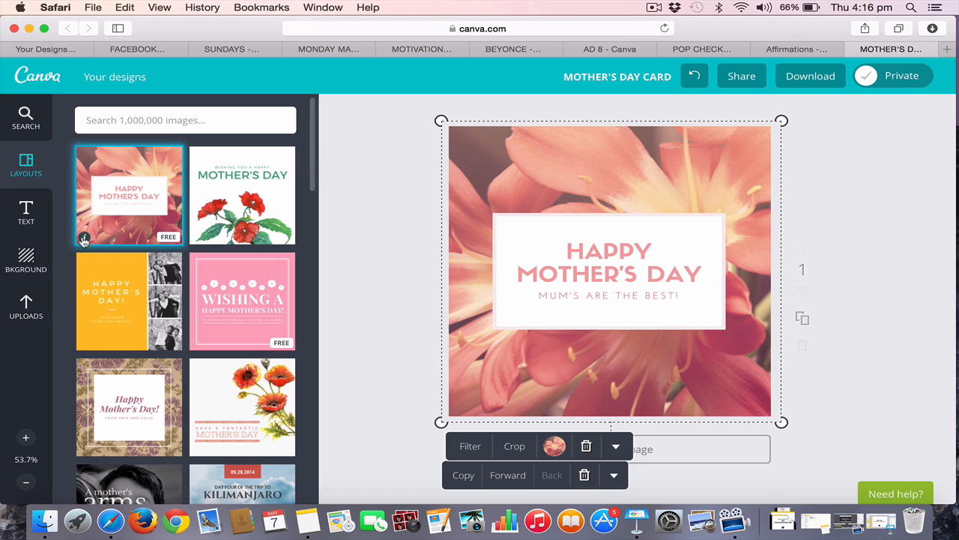
key(Delete)
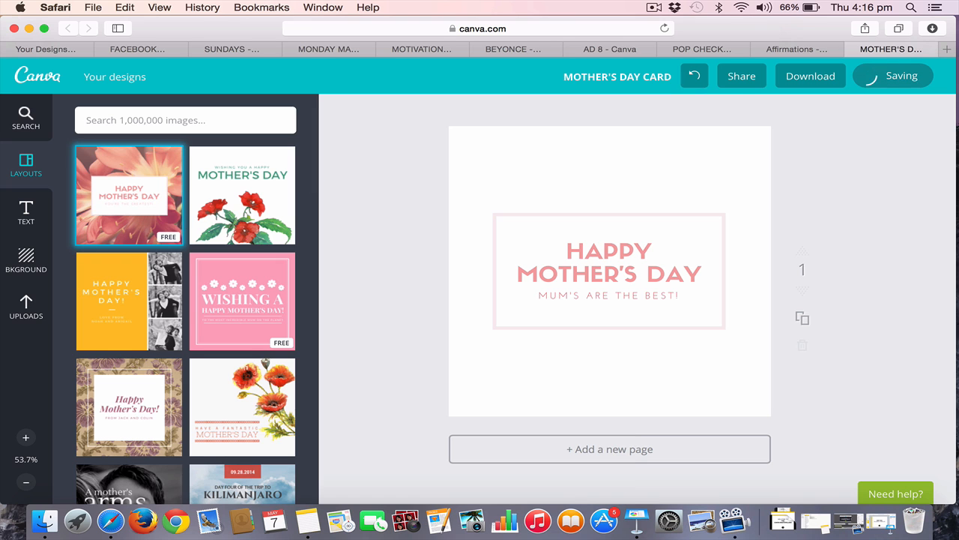
Browse the uploaded images and add the photo of a person in a knitted sweater holding a phone to the card
click(33, 307)
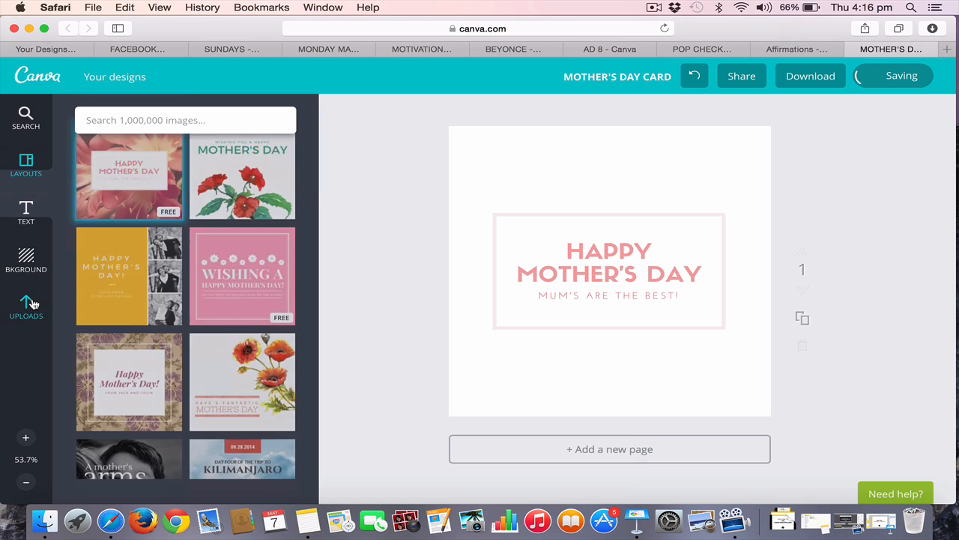
scroll(193, 318, down, 20)
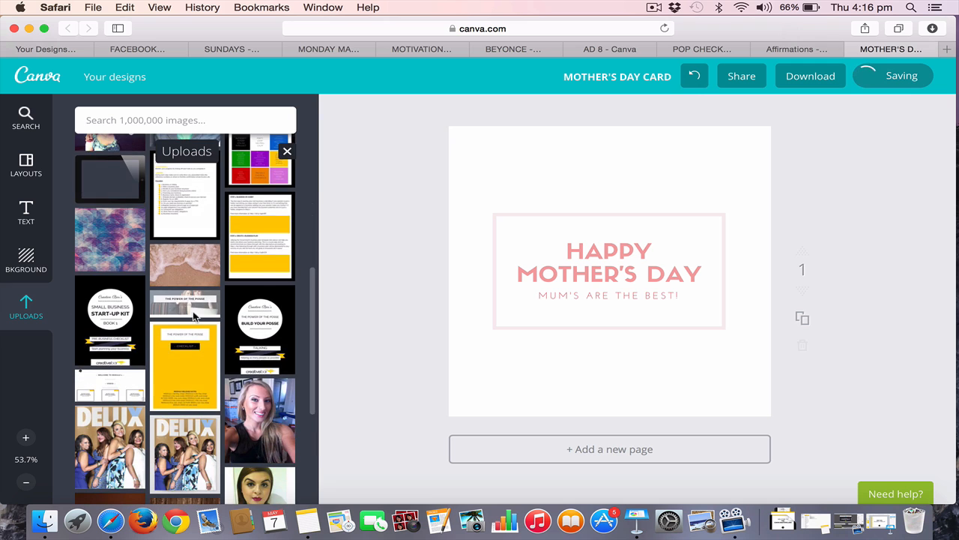
scroll(195, 318, down, 2)
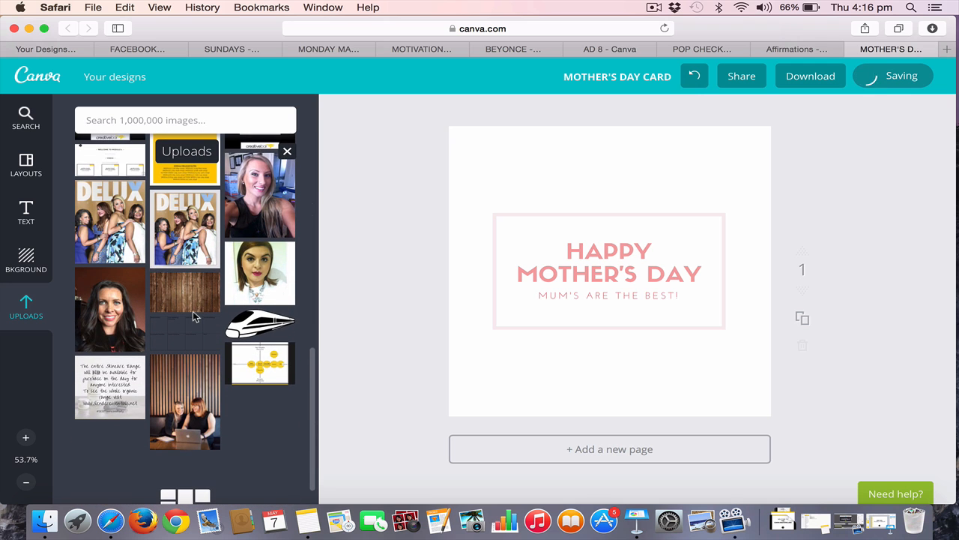
scroll(195, 318, down, 10)
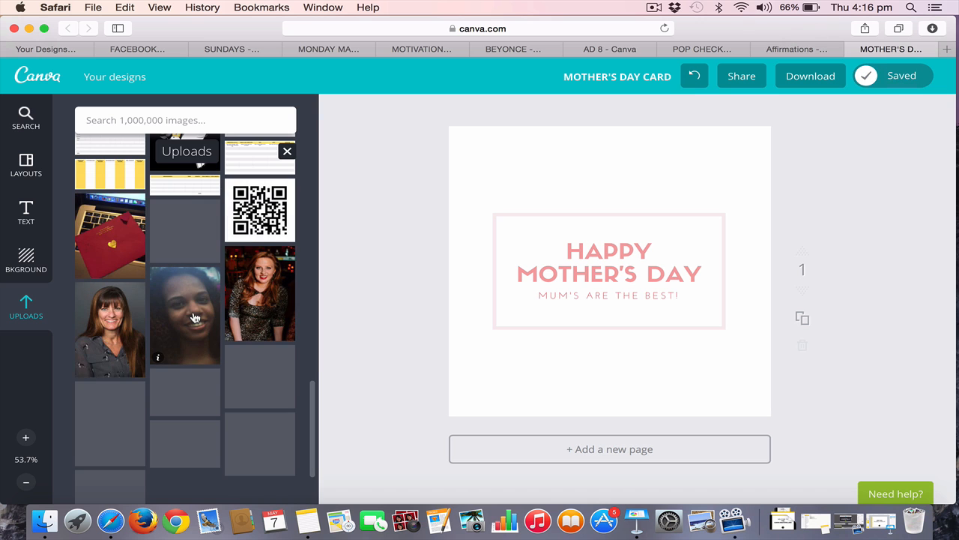
scroll(195, 318, down, 3)
scroll(195, 318, down, 5)
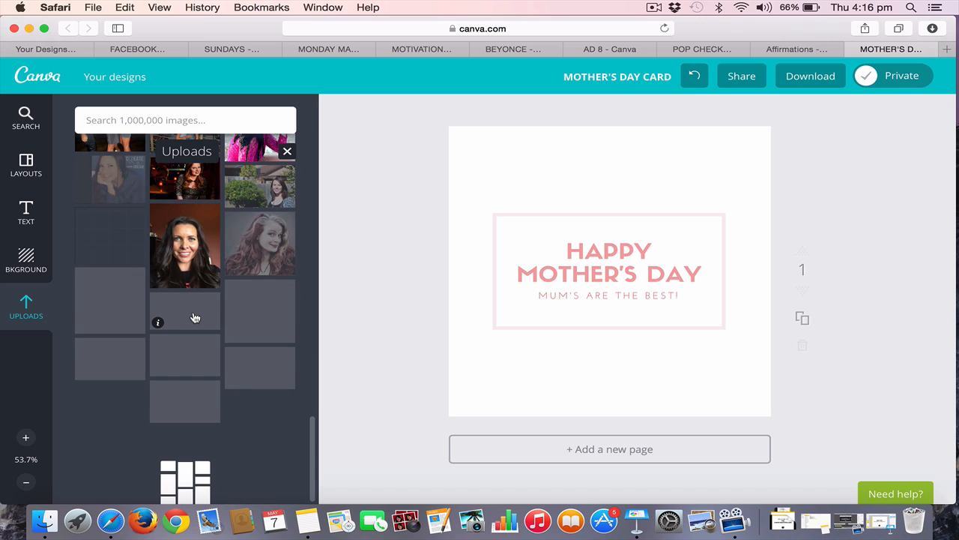
scroll(195, 318, down, 5)
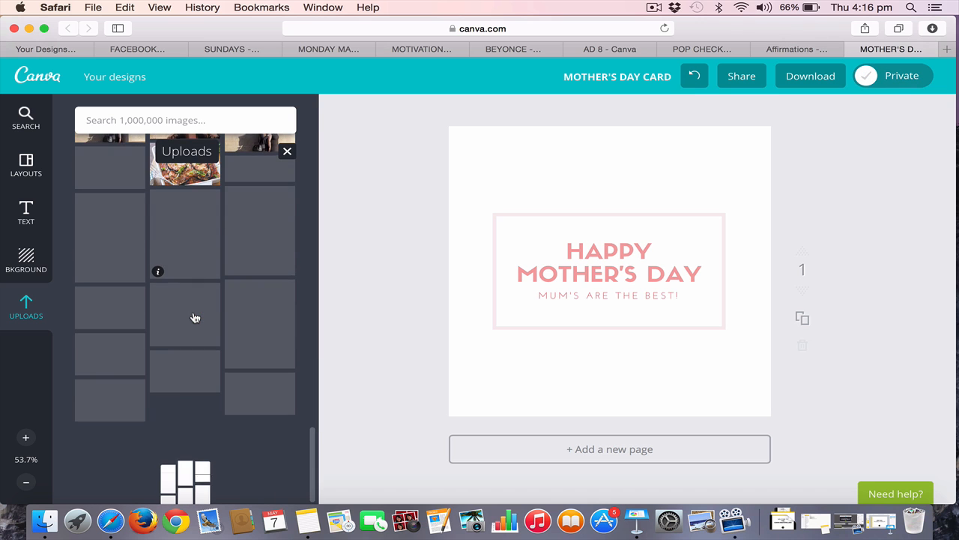
scroll(195, 318, down, 5)
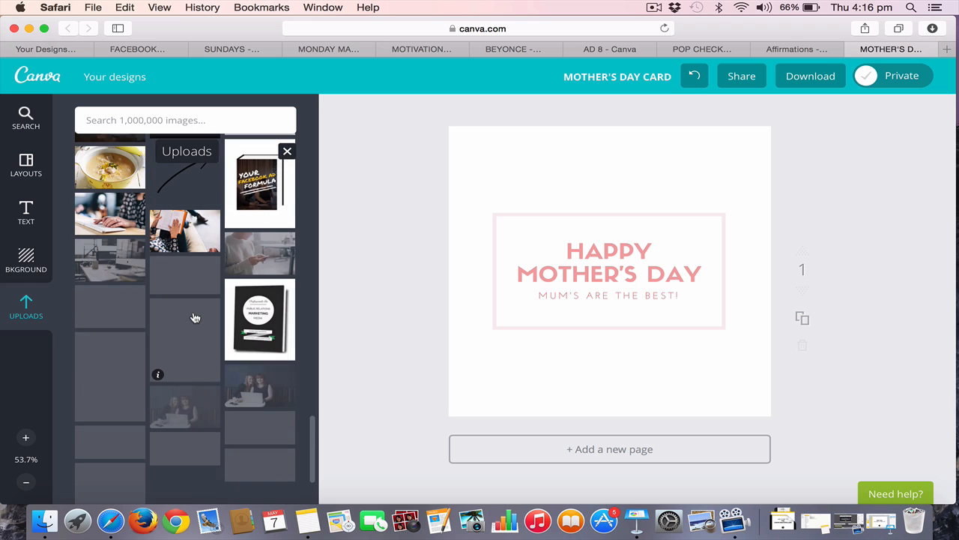
scroll(194, 317, down, 1)
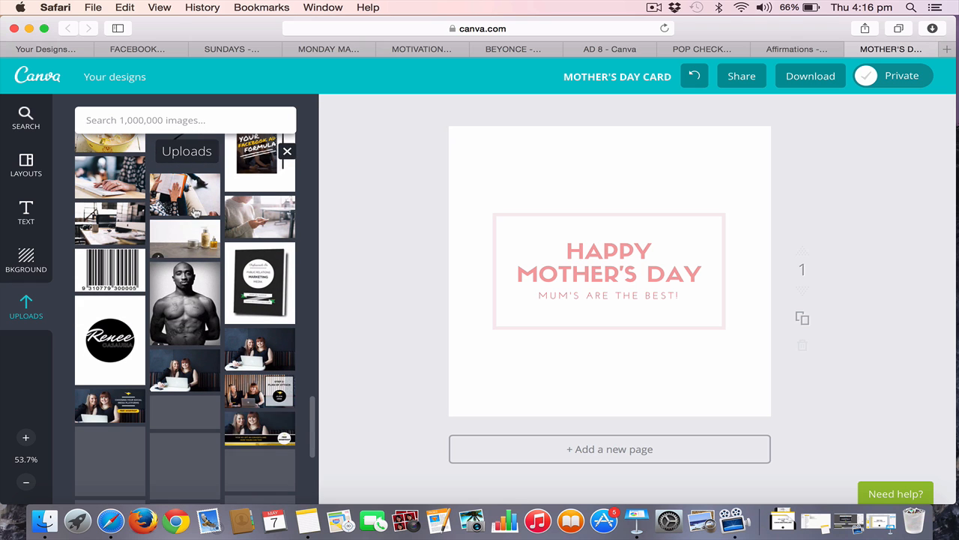
click(259, 221)
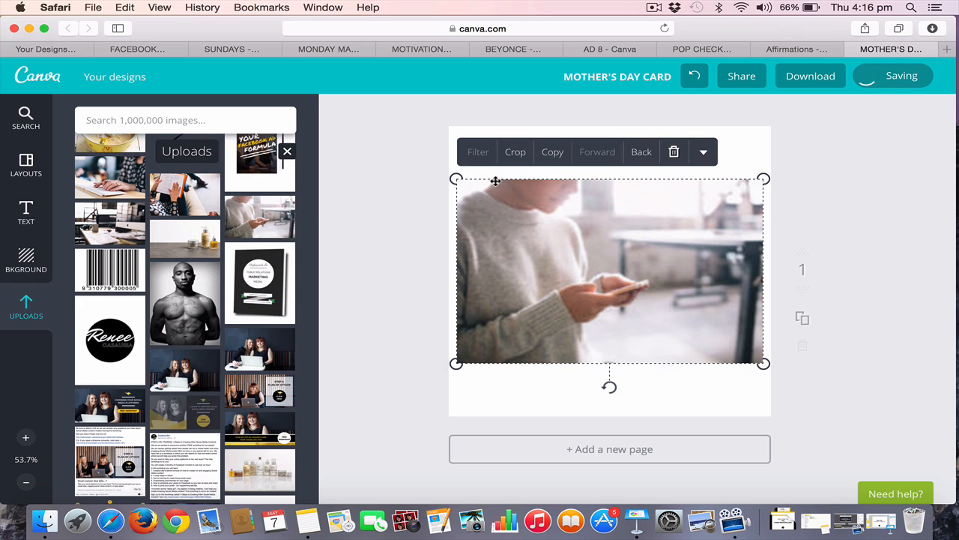
Enlarge the phone photo until it covers the whole card, placed behind the text frame
drag(455, 180, 379, 75)
drag(764, 364, 851, 444)
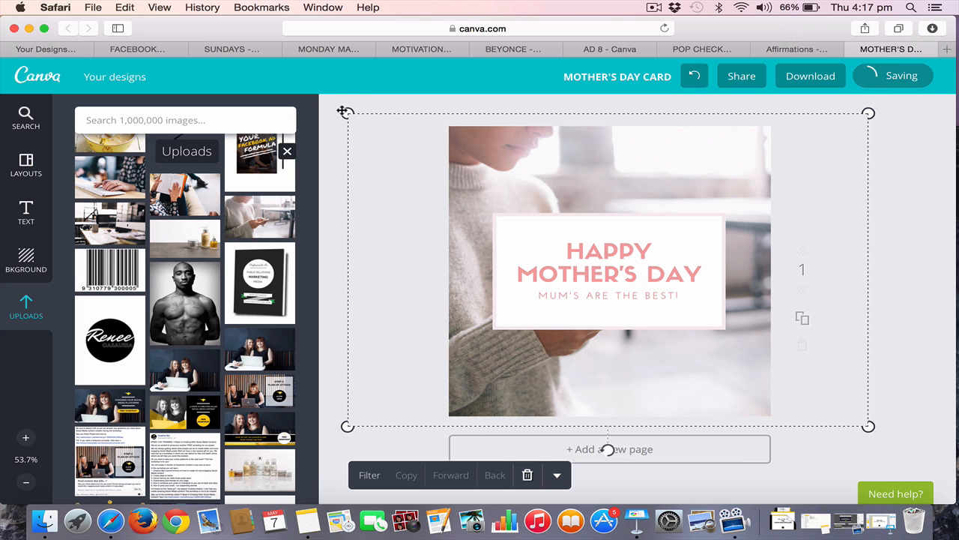
mouse_move(347, 113)
mouse_down()
mouse_move(434, 155)
mouse_move(359, 106)
mouse_up()
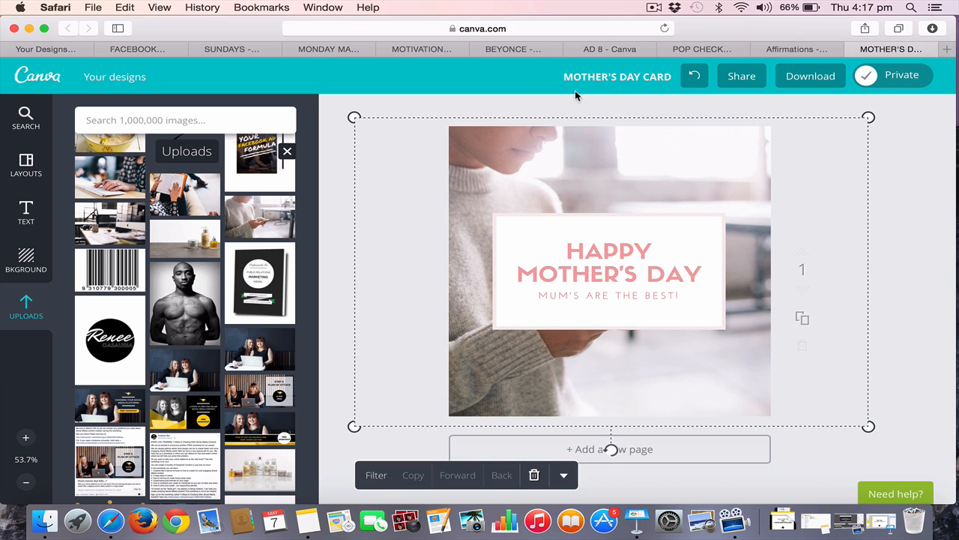
Apply the copied filter code 73544a64640065 to the phone photo and close the filter settings
click(377, 477)
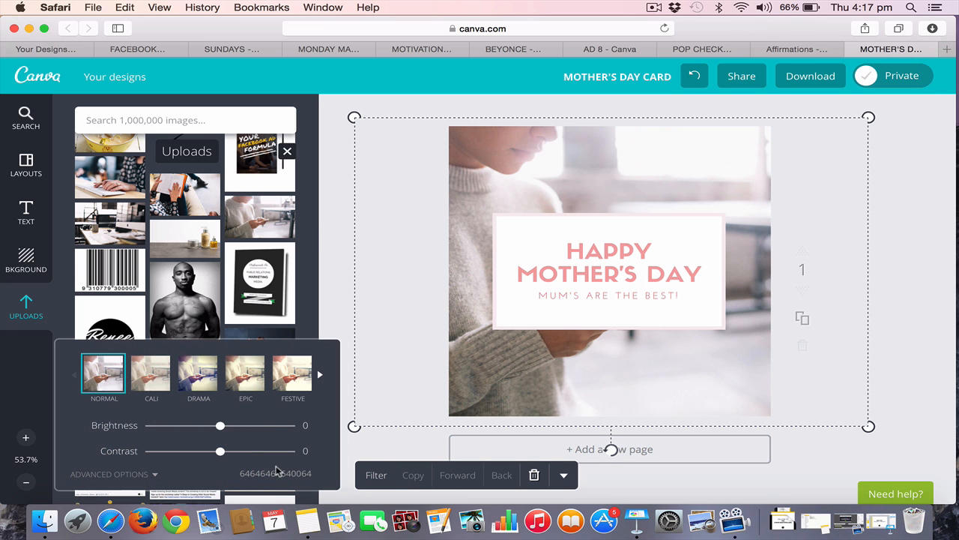
double_click(279, 472)
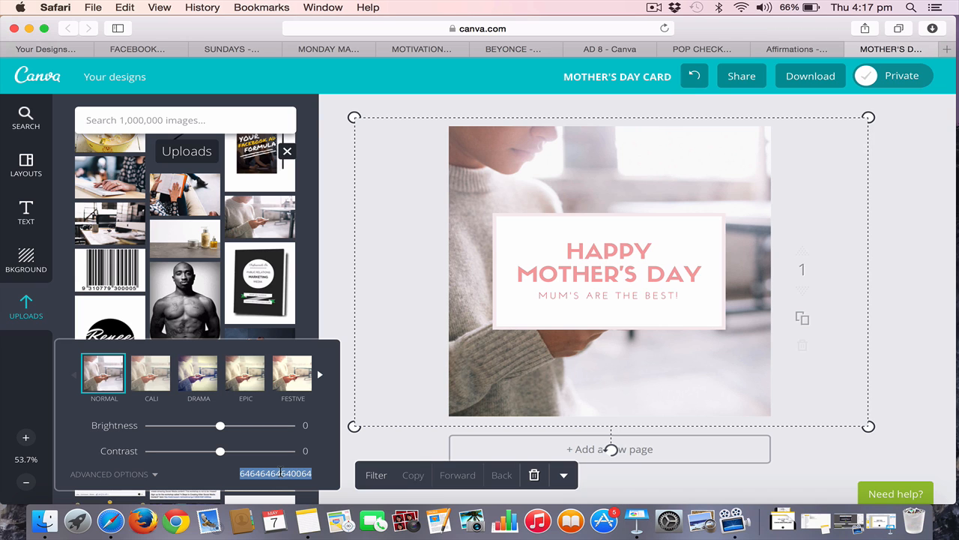
key(super+v)
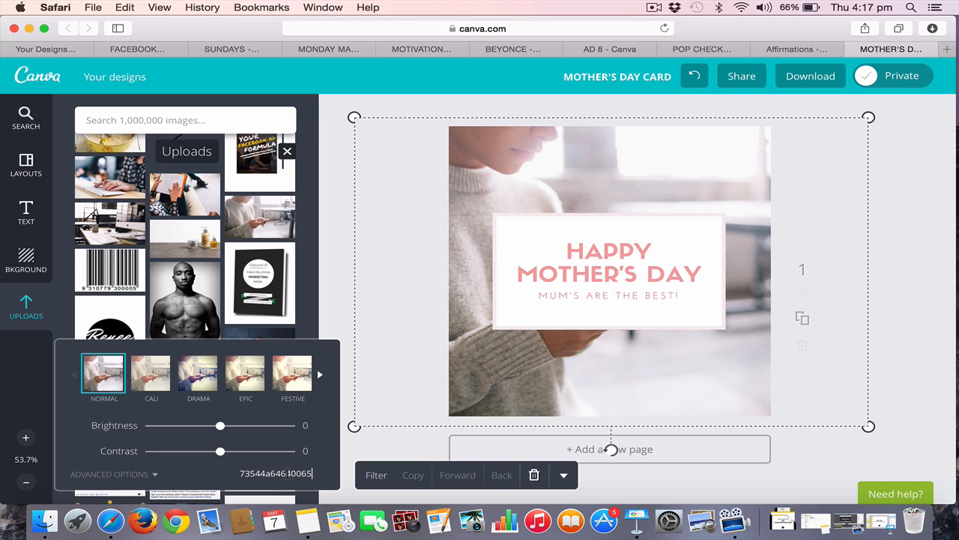
key(Return)
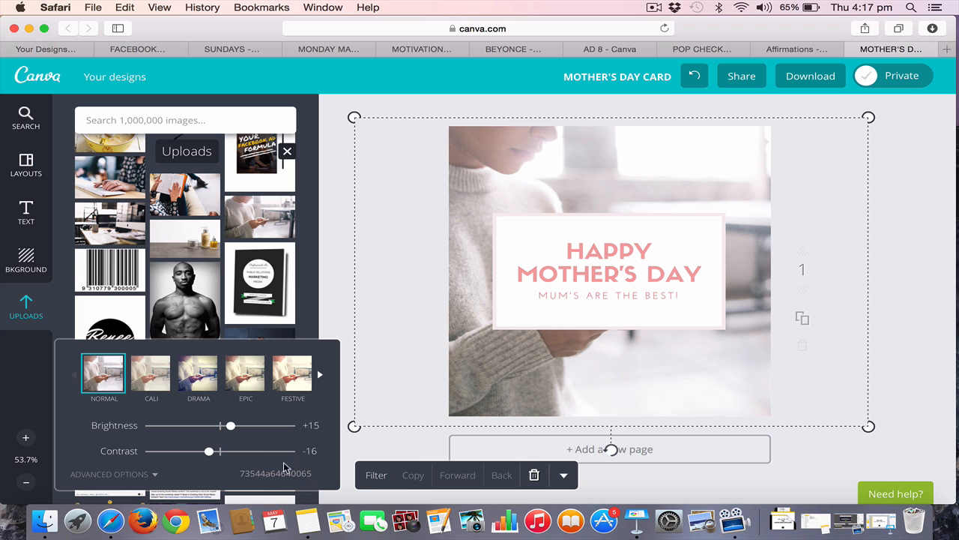
click(913, 215)
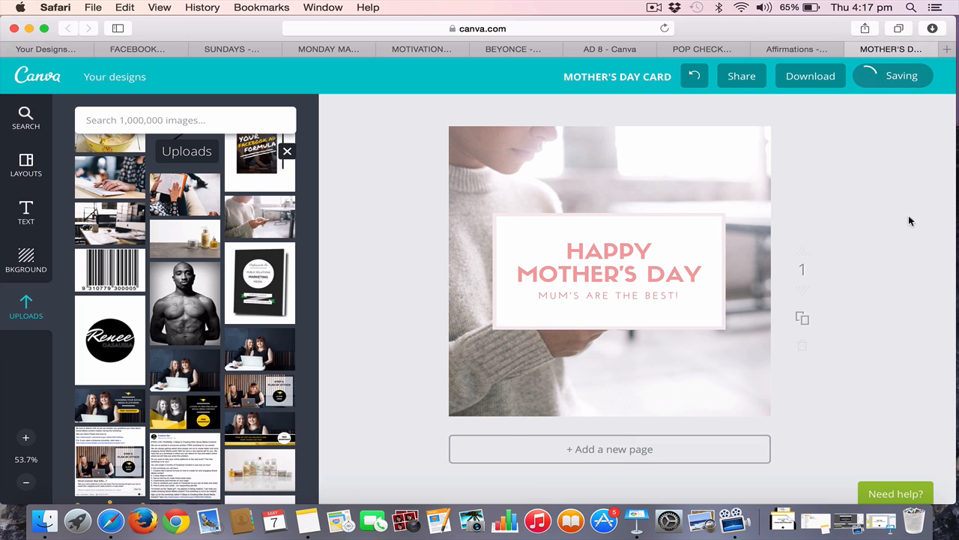
Recolor the frame behind the text with a white fill and a salmon pink border, and deselect everything
click(707, 215)
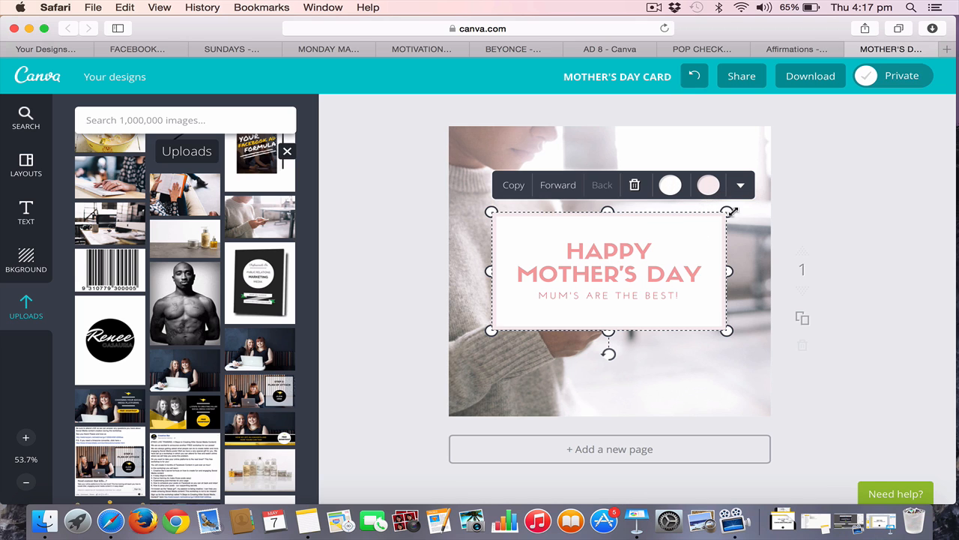
click(672, 187)
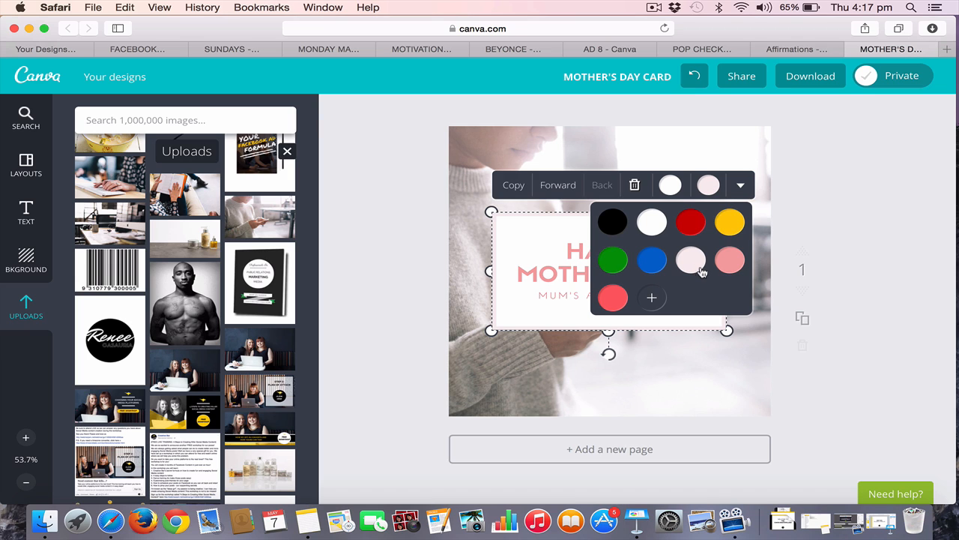
click(732, 270)
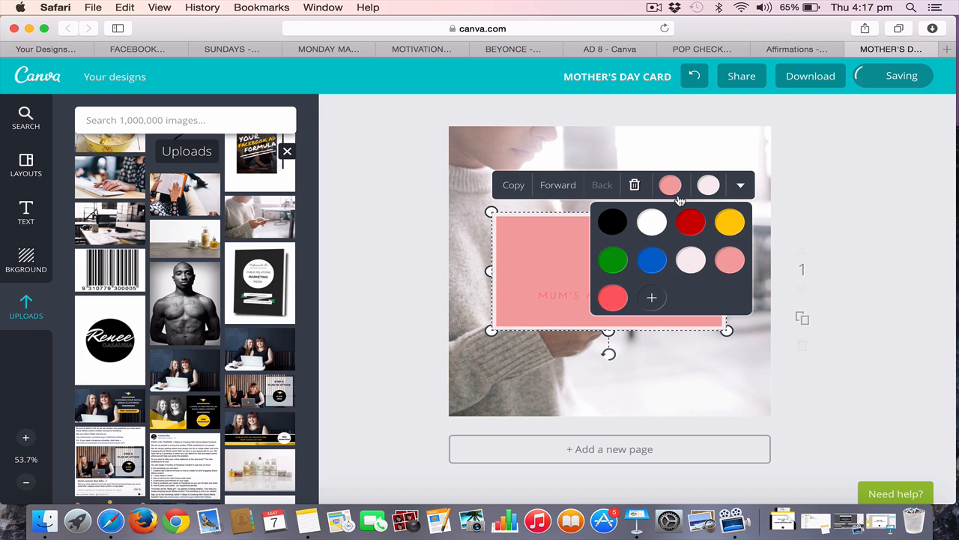
click(653, 222)
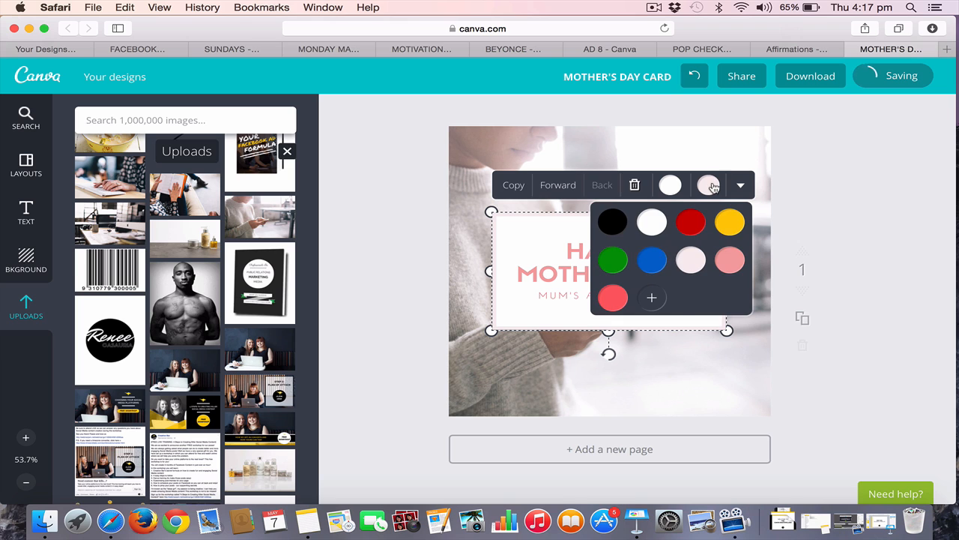
click(770, 262)
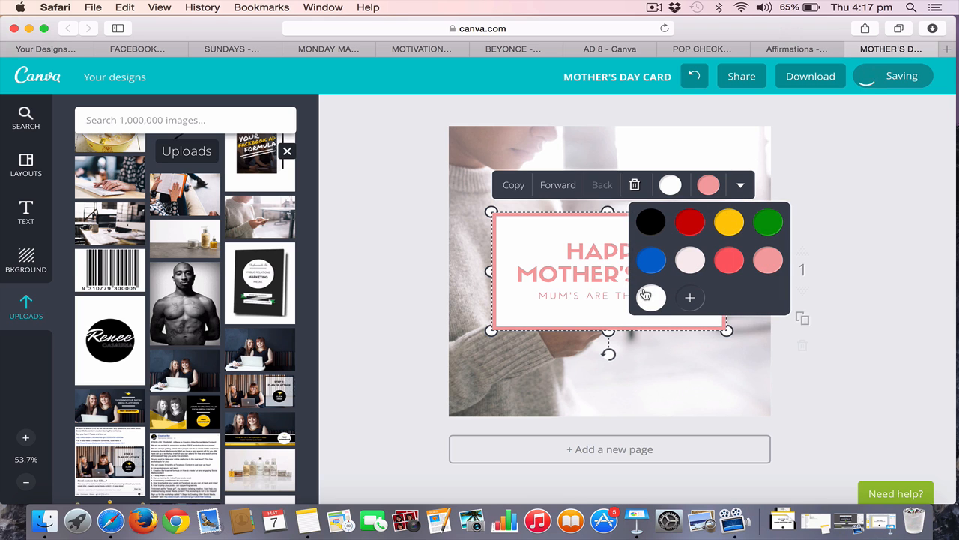
click(952, 326)
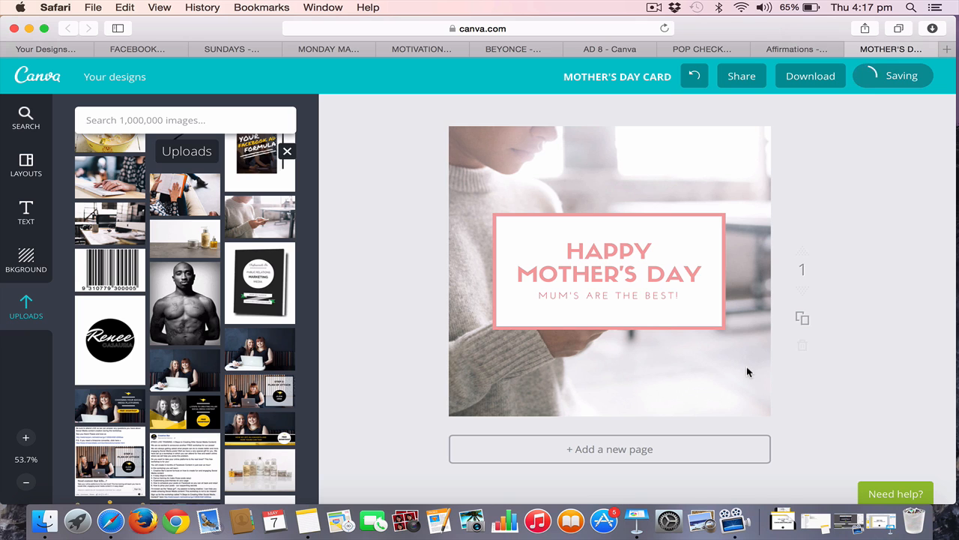
click(606, 270)
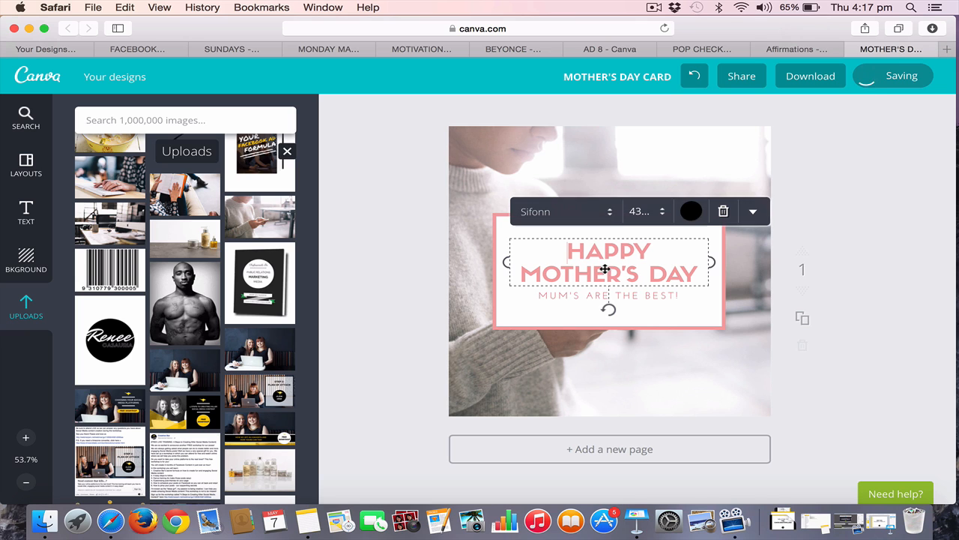
click(899, 335)
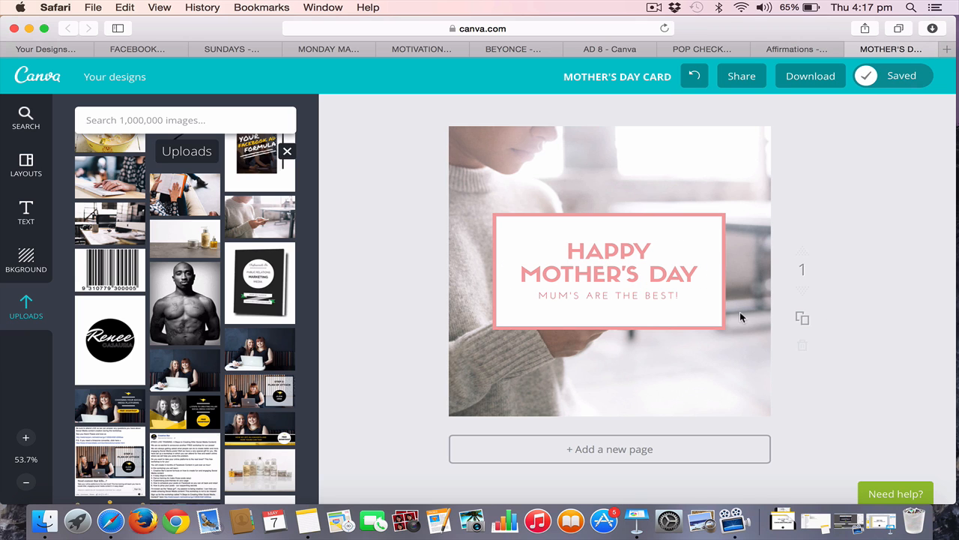
Add a heading text box to the card reading "#CREATIVEBAR"
click(26, 213)
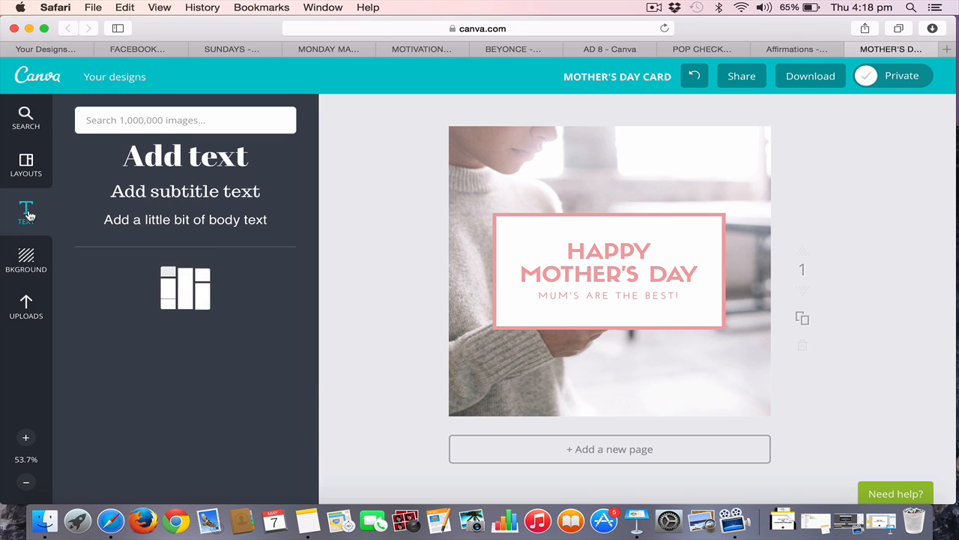
click(172, 160)
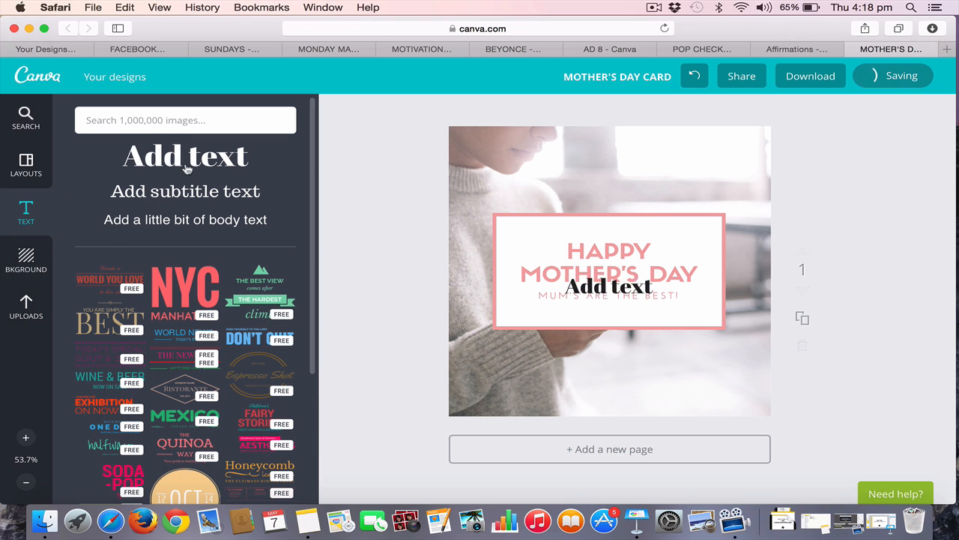
text(#)
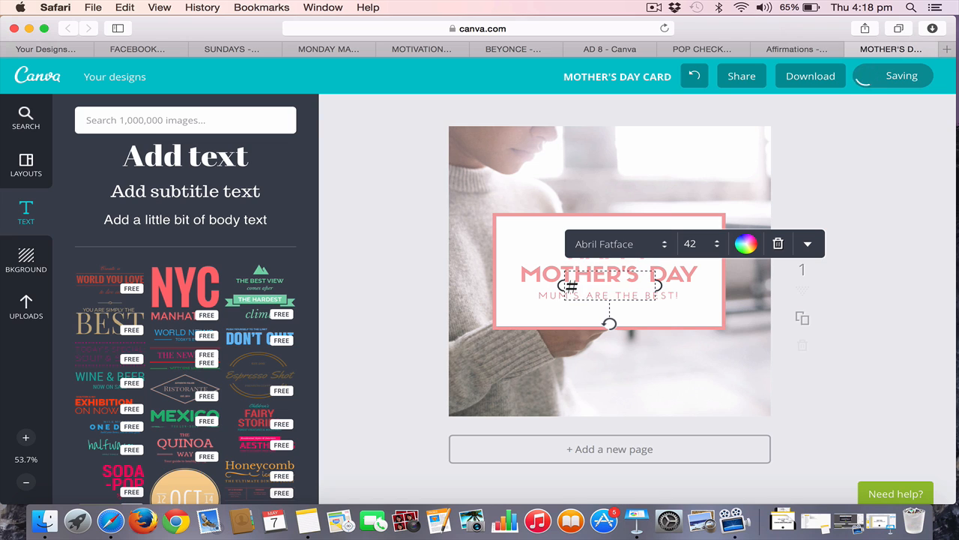
text(CREATVE)
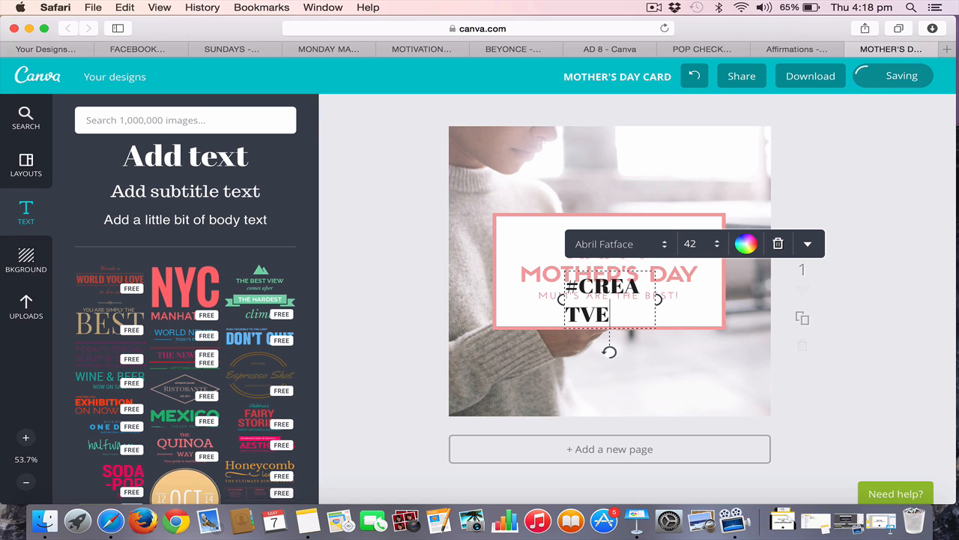
key(BackSpace)
key(BackSpace)
text(IVEBAR)
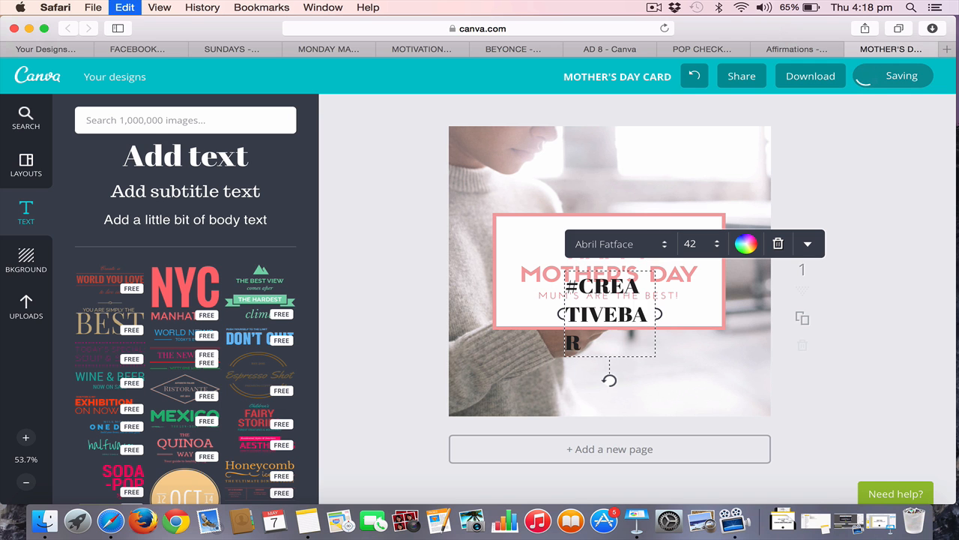
Set the font of the "#CREATIVEBAR" text to Raleway
key(super+a)
click(637, 252)
scroll(641, 278, down, 2)
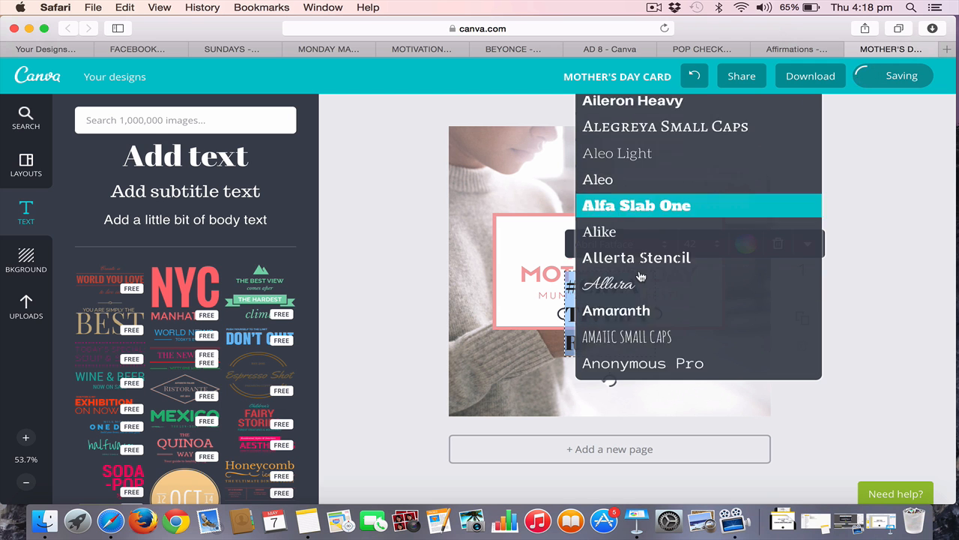
scroll(641, 277, down, 15)
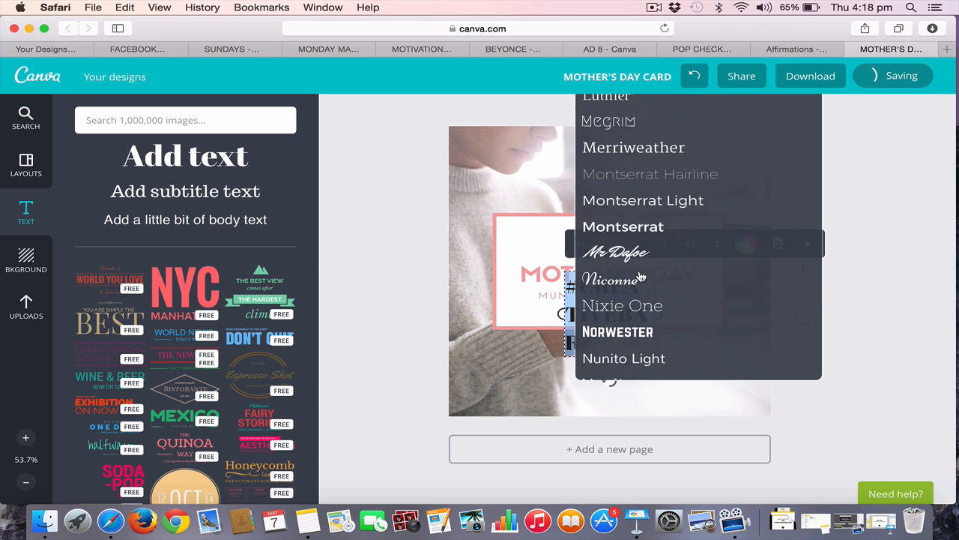
scroll(640, 278, down, 5)
click(638, 270)
scroll(638, 270, down, 2)
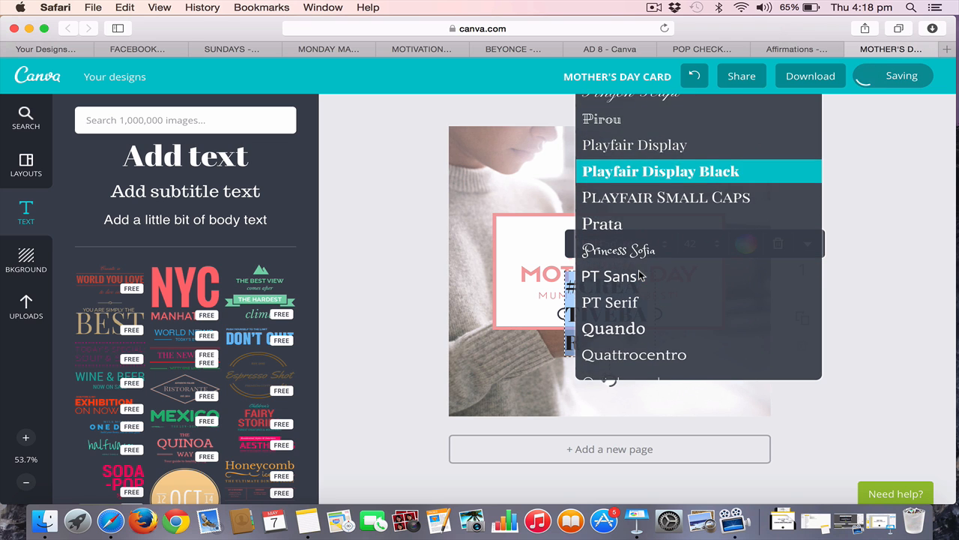
scroll(641, 276, down, 6)
click(637, 189)
click(636, 173)
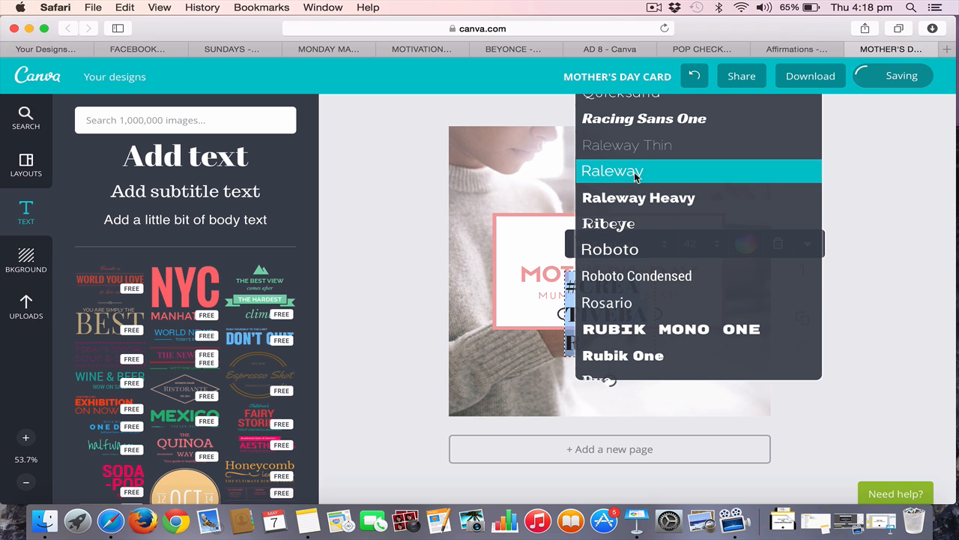
Widen the "#CREATIVEBAR" text box so the text fits on one line, and set its font size to 21
drag(658, 300, 758, 285)
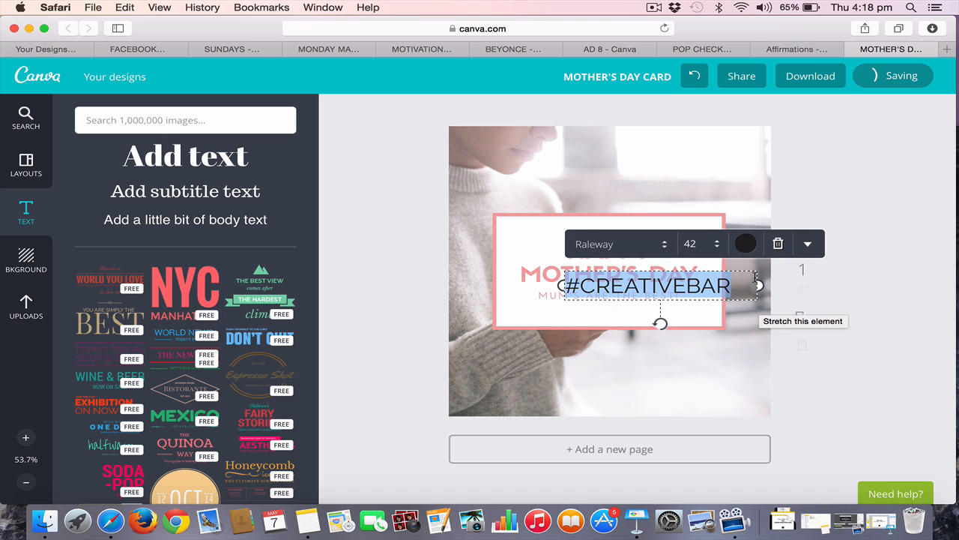
click(705, 244)
click(710, 279)
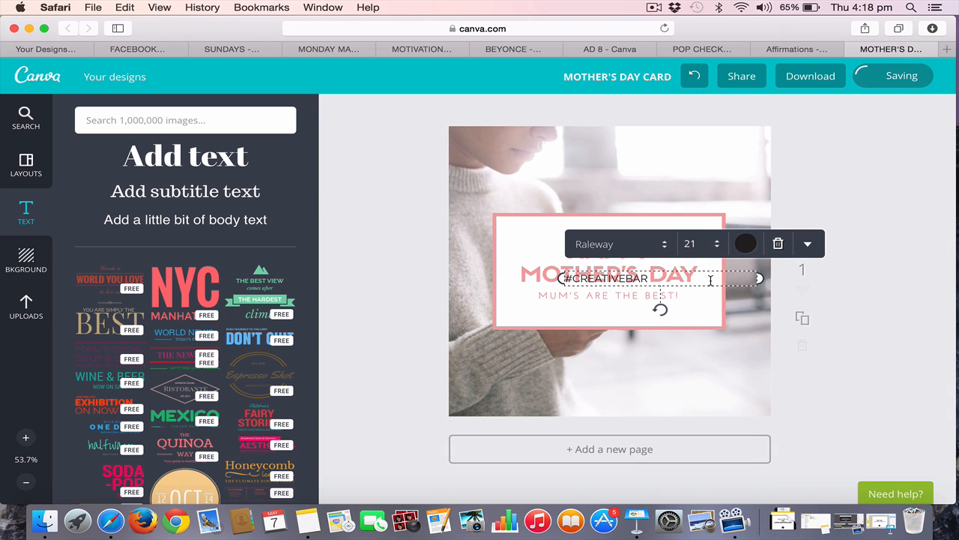
Center-align the "#CREATIVEBAR" text and move it below the frame, centered along the card's lower edge
click(807, 244)
click(790, 379)
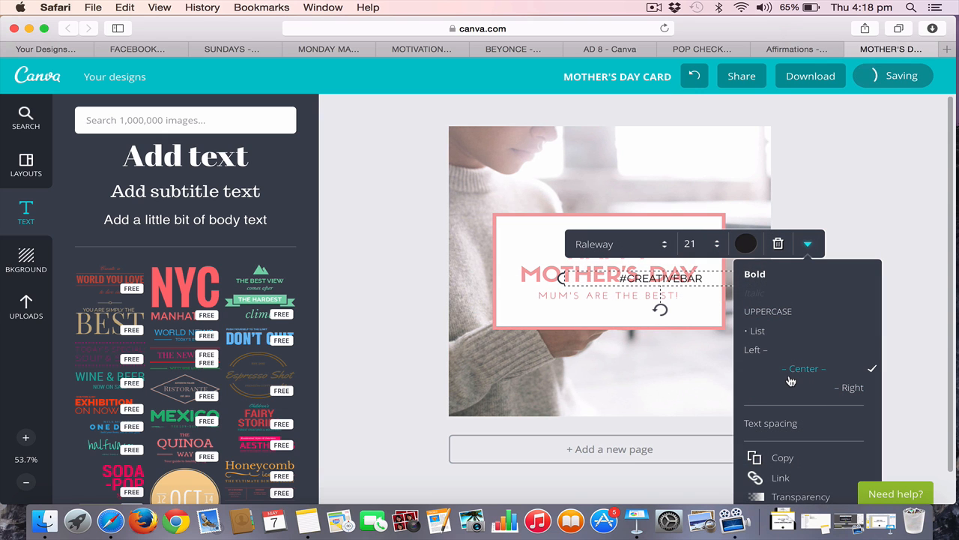
click(886, 231)
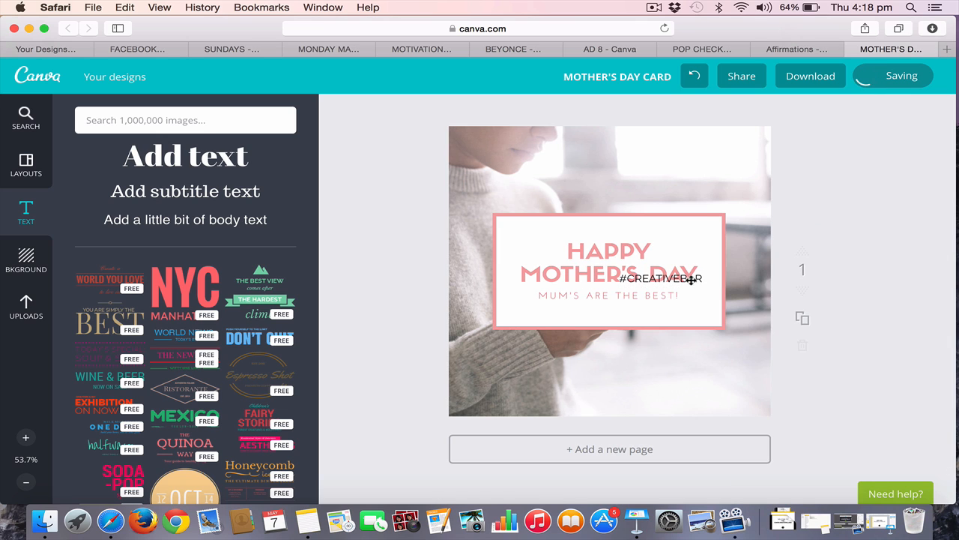
drag(691, 280, 638, 341)
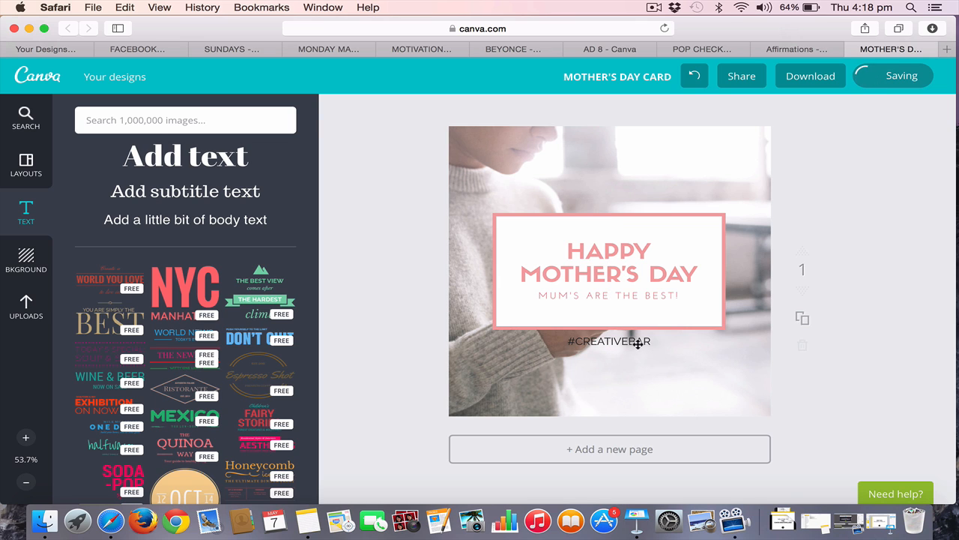
drag(638, 343, 640, 408)
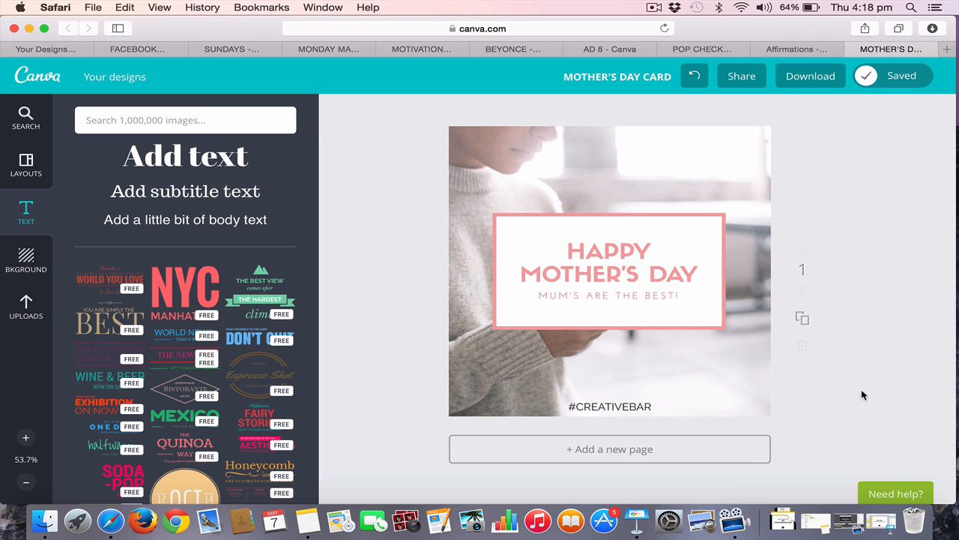
Duplicate the card page and delete the duplicate
click(800, 321)
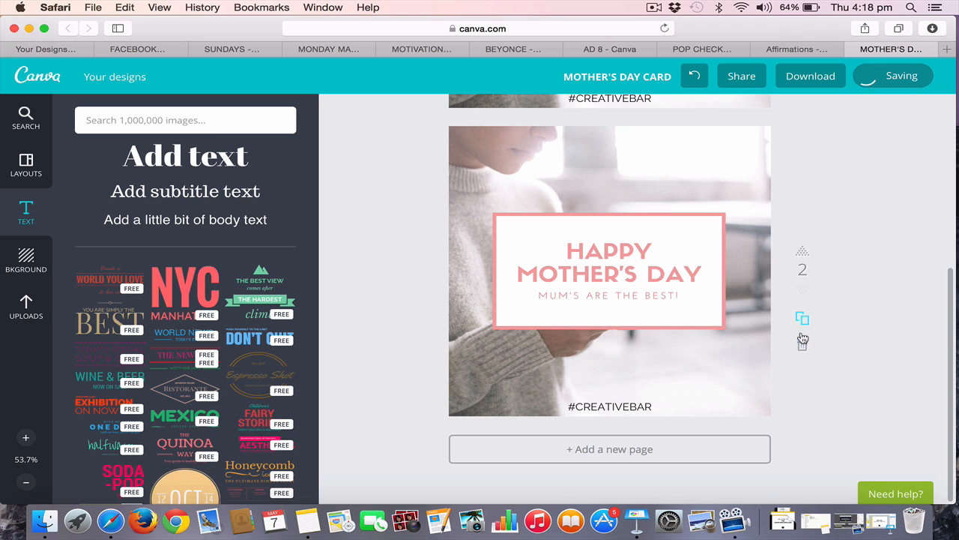
click(802, 319)
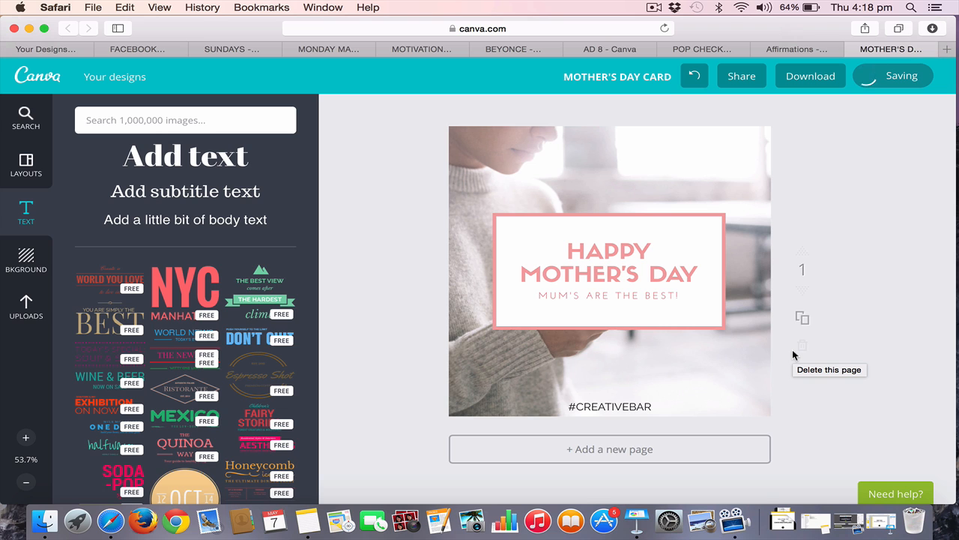
Add two new pages to the design and delete the phone photo from page 3
click(578, 453)
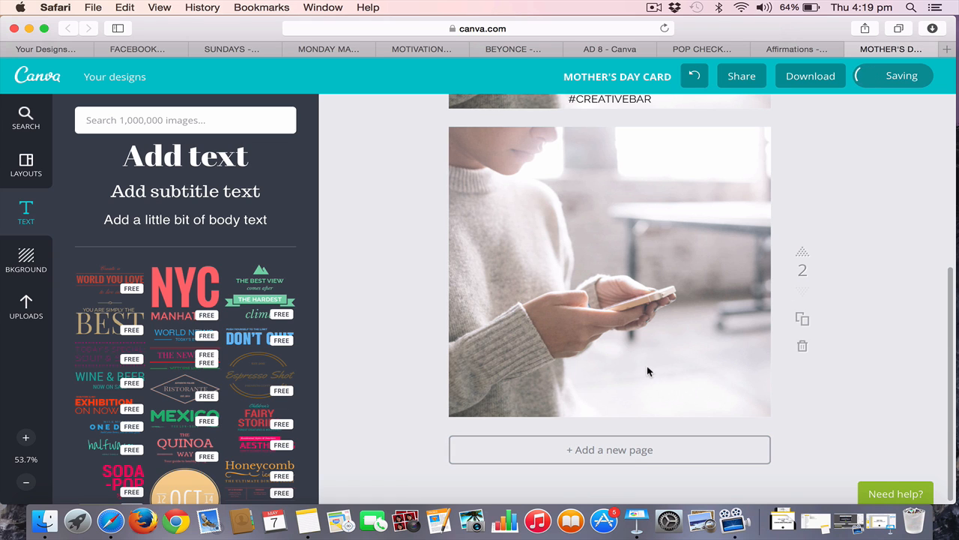
click(626, 451)
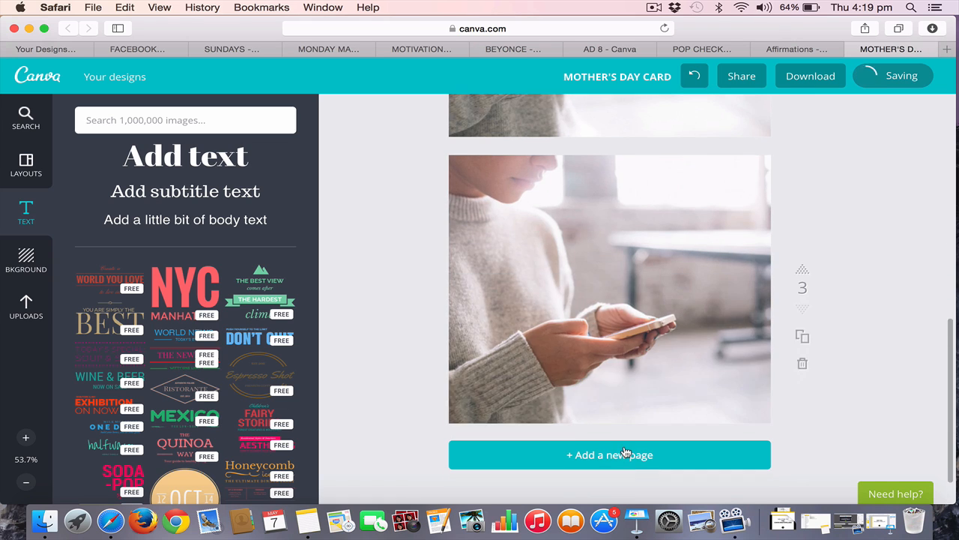
click(616, 293)
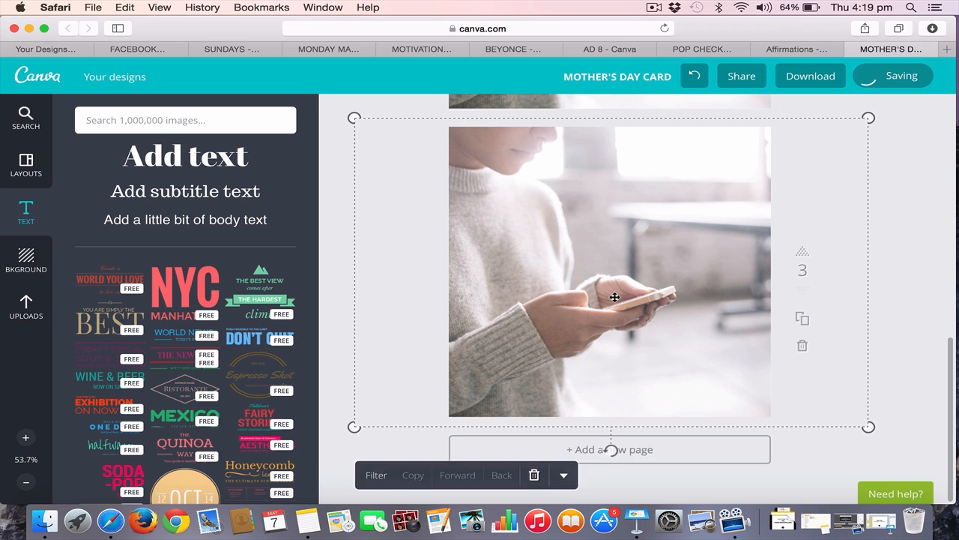
key(Delete)
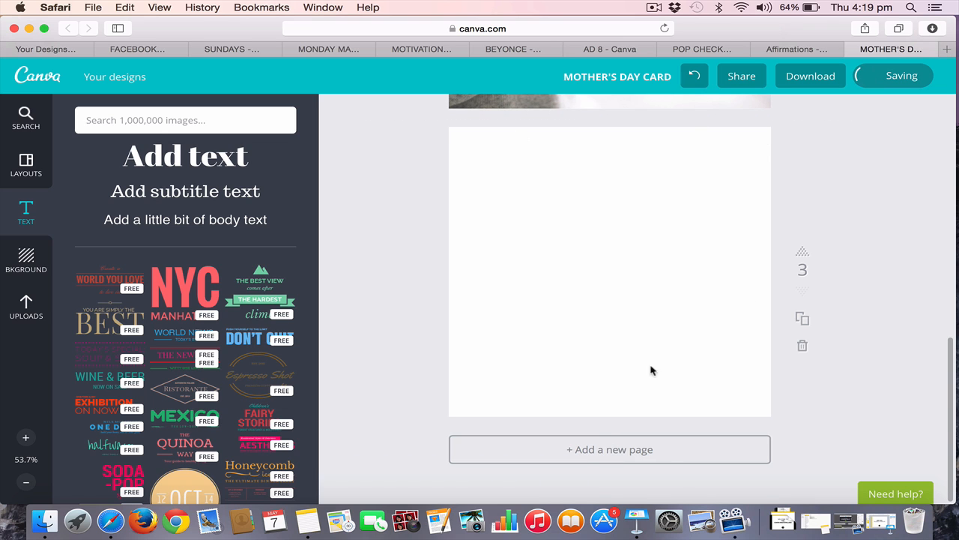
Add the plain dark red square shape over the photo on page 2 and recolor it salmon pink
scroll(730, 270, up, 5)
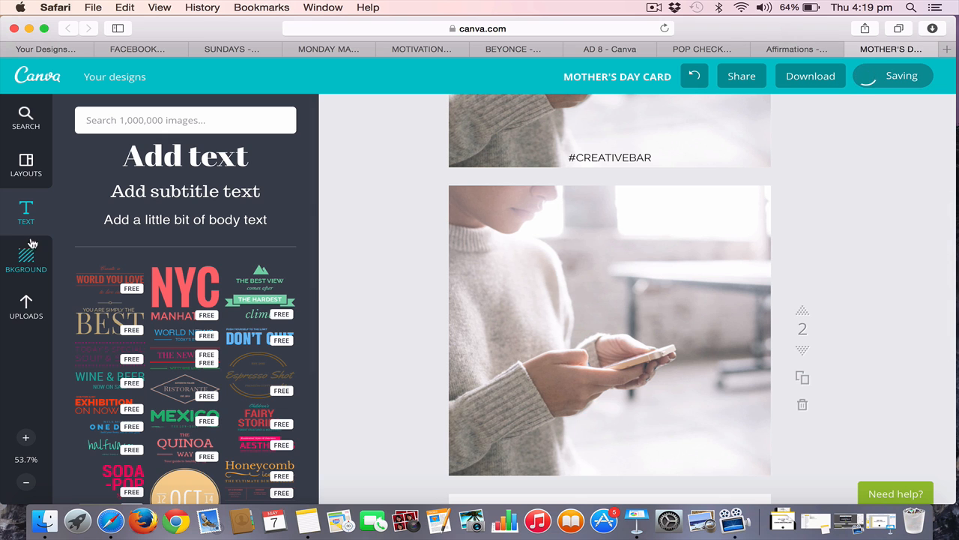
click(138, 122)
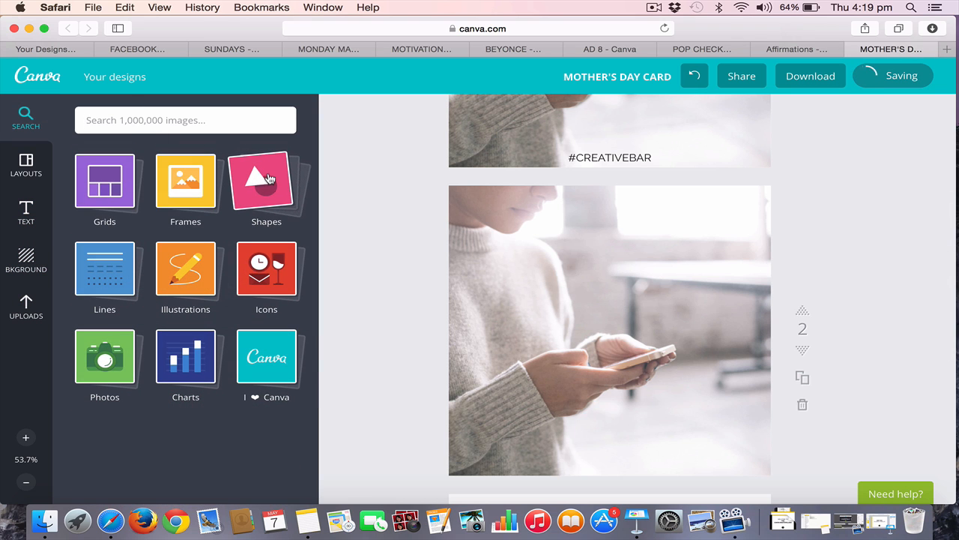
click(270, 189)
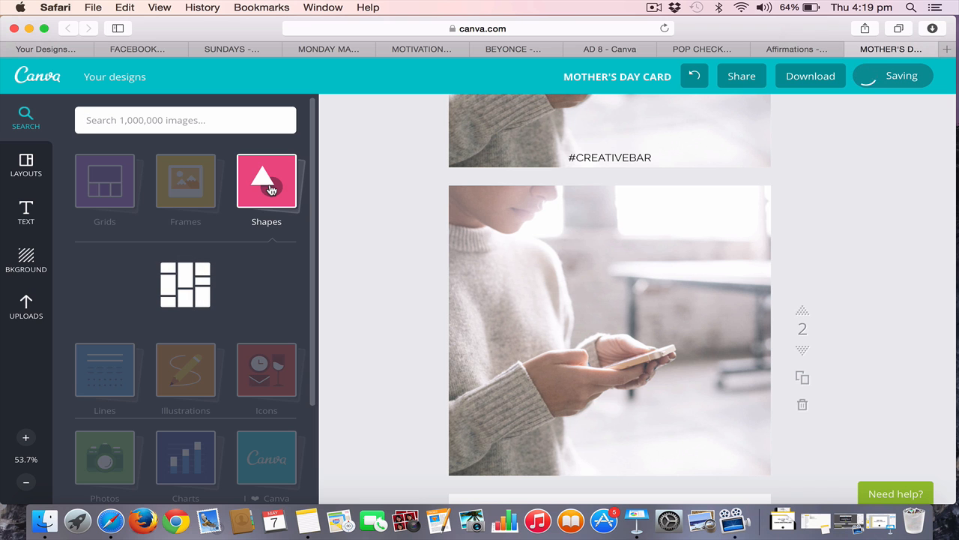
scroll(232, 244, down, 2)
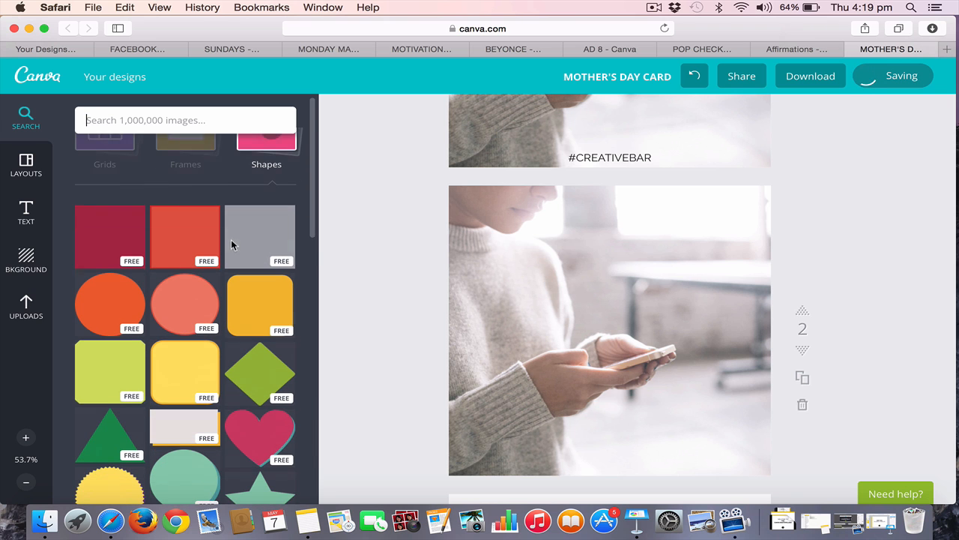
click(108, 243)
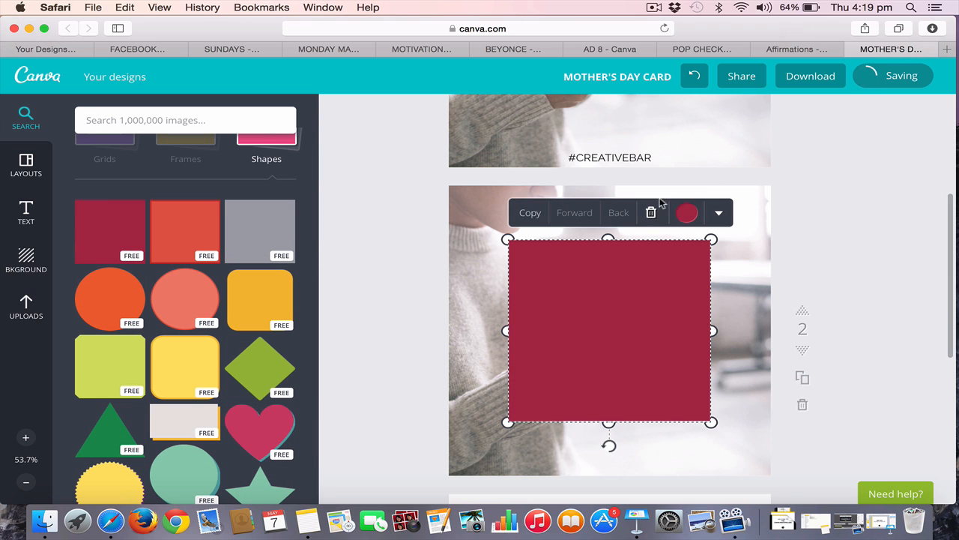
click(683, 214)
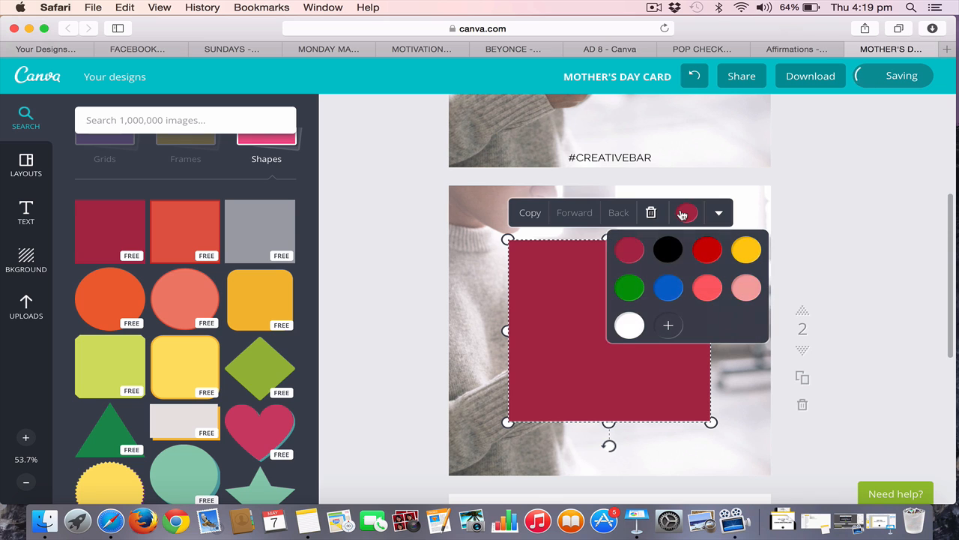
click(752, 292)
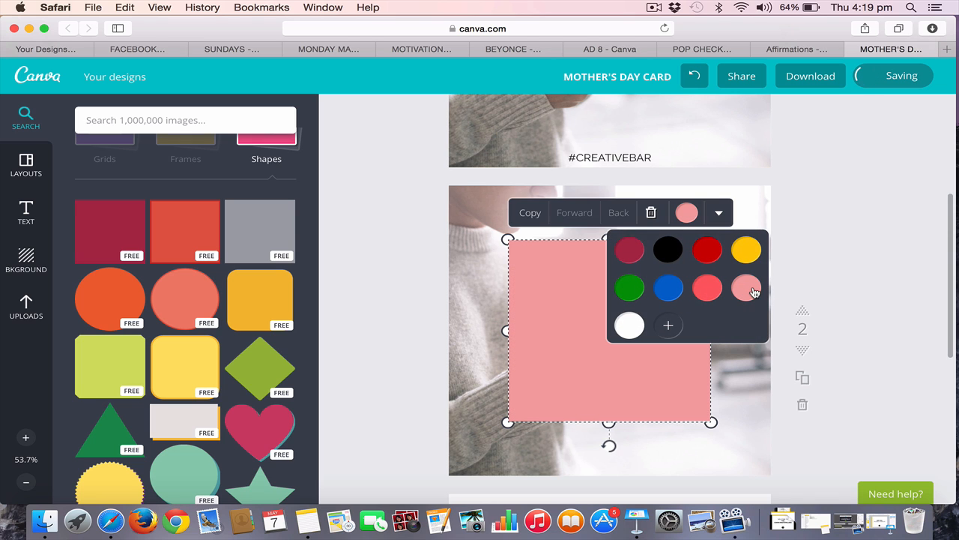
Make the square on page 2 semi-transparent and enlarge it to leave only a narrow margin of photo around it
click(720, 214)
click(713, 262)
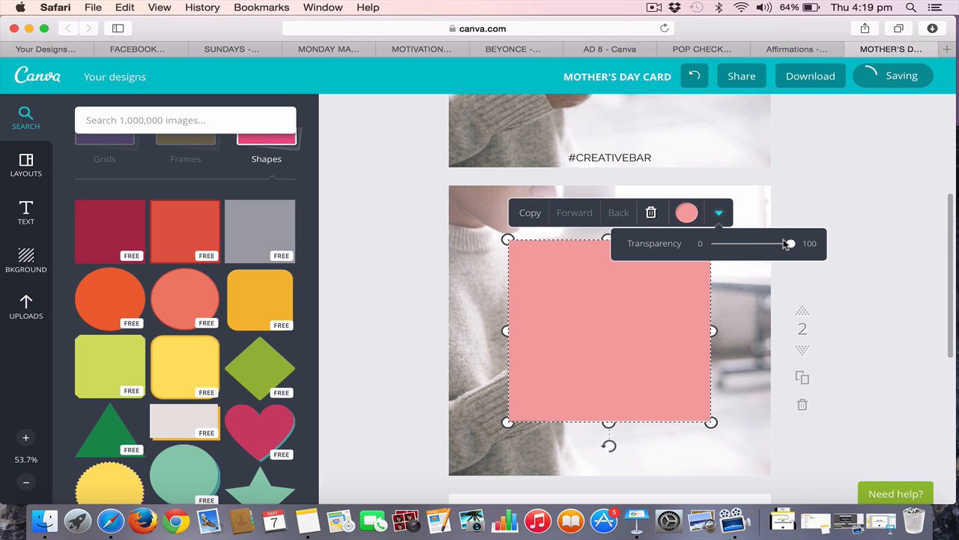
drag(786, 244, 763, 248)
drag(760, 249, 757, 248)
drag(505, 240, 467, 203)
drag(711, 423, 753, 458)
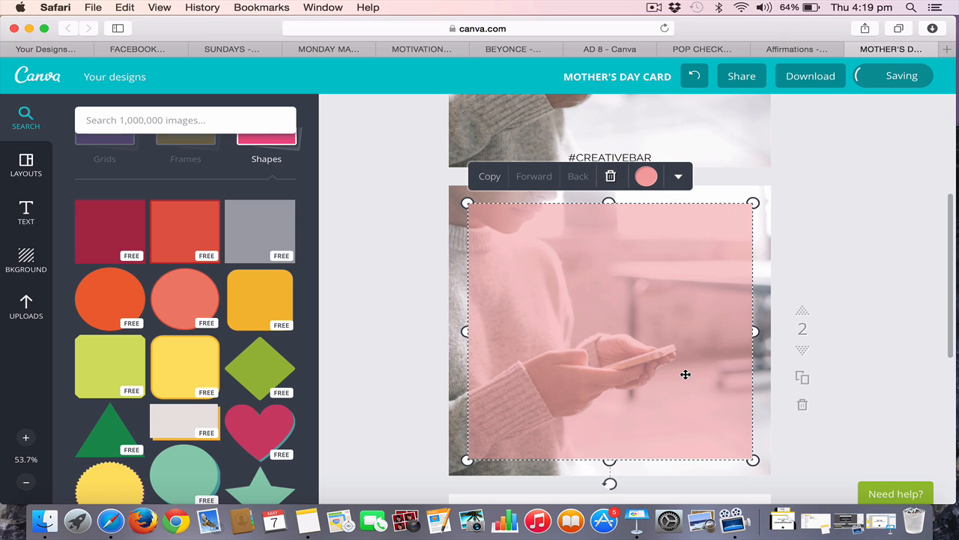
drag(681, 373, 681, 369)
click(901, 179)
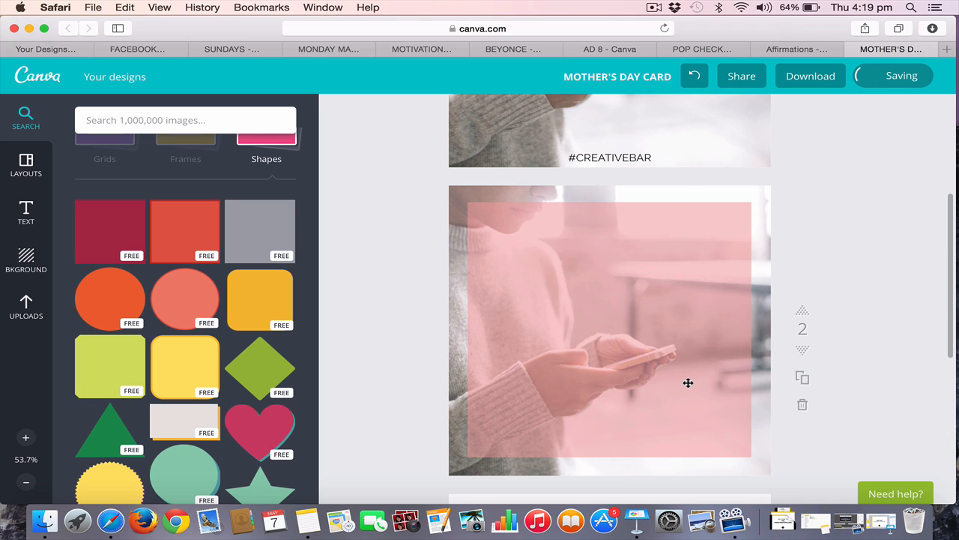
Recolor the semi-transparent square on page 2 white and deselect it
click(688, 383)
click(646, 174)
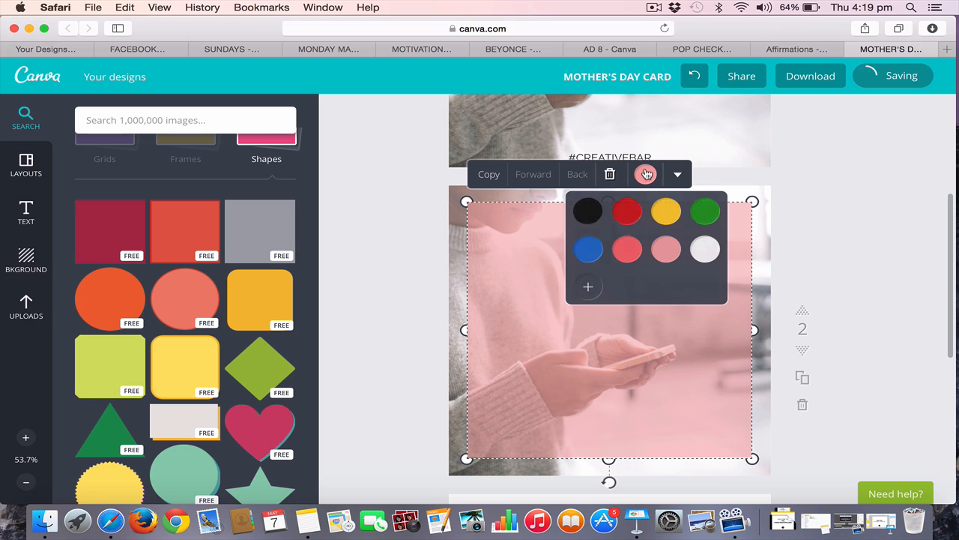
click(705, 250)
click(880, 205)
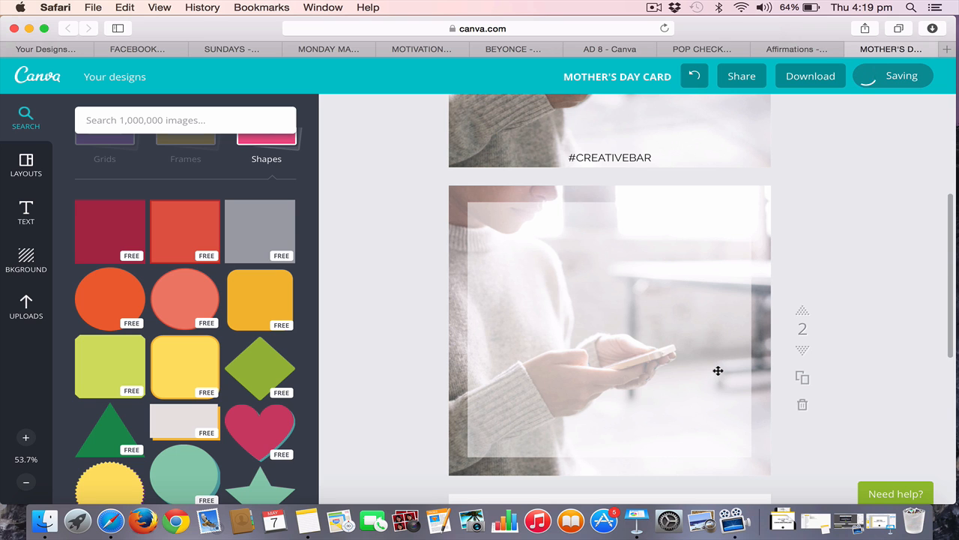
Return to page 1 and examine the options for sharing the design
scroll(718, 371, up, 5)
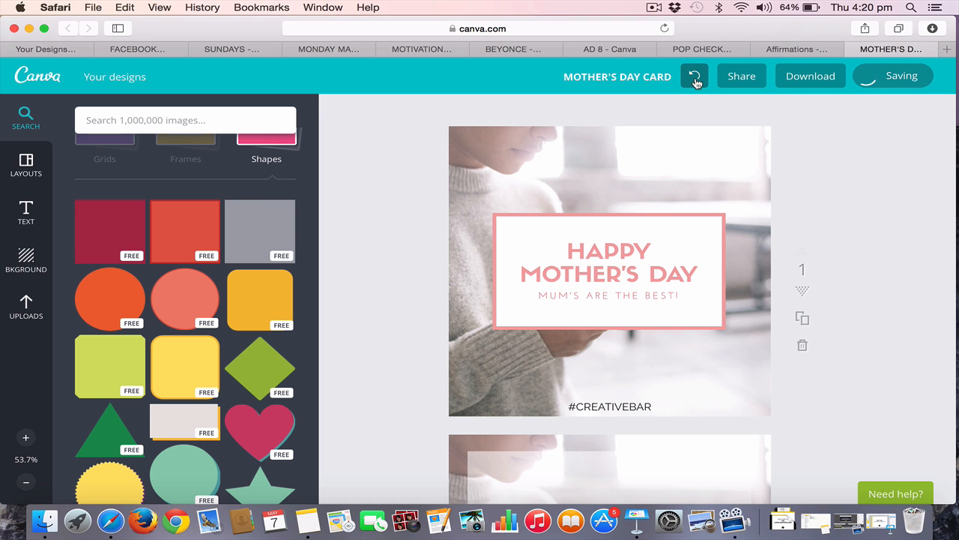
click(743, 78)
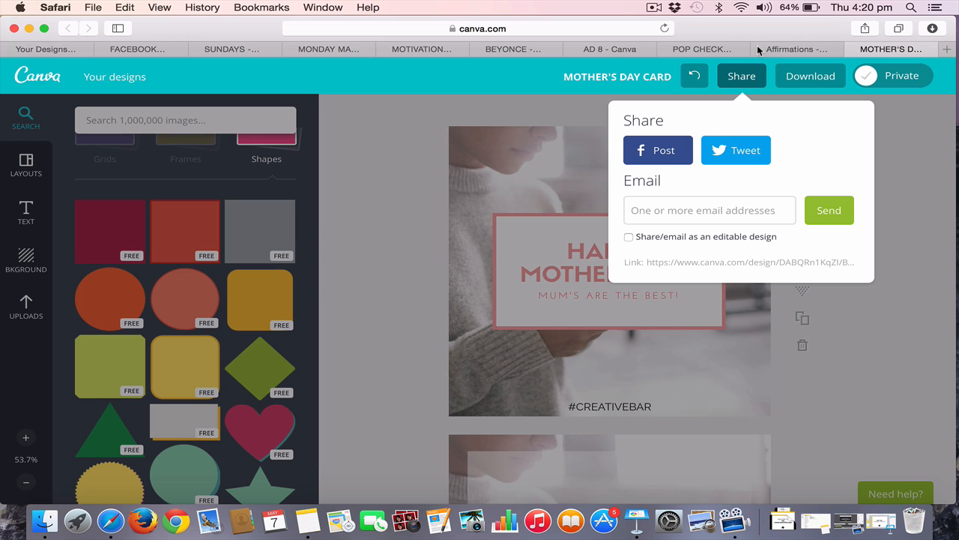
Download only page 1 of the card as an image and view the whole downloaded picture
click(811, 79)
click(812, 78)
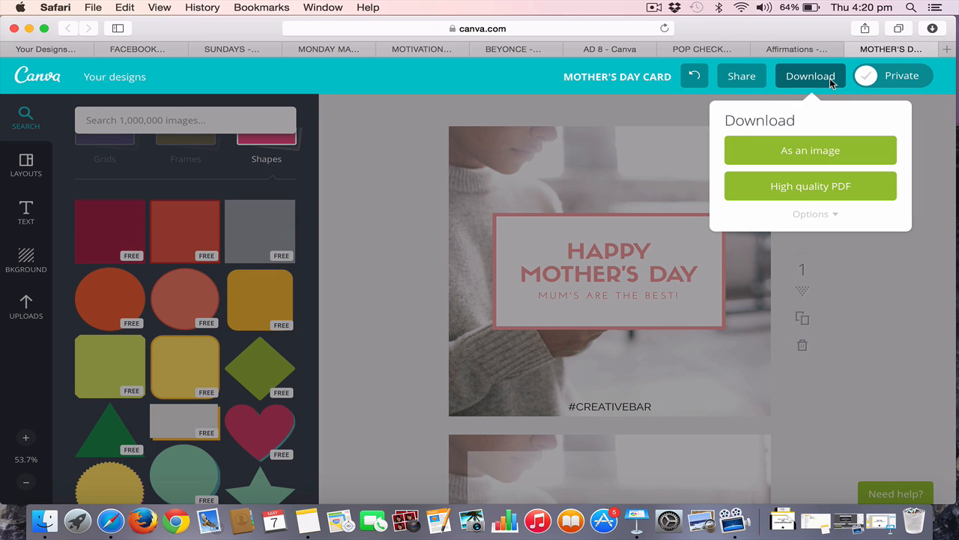
click(817, 214)
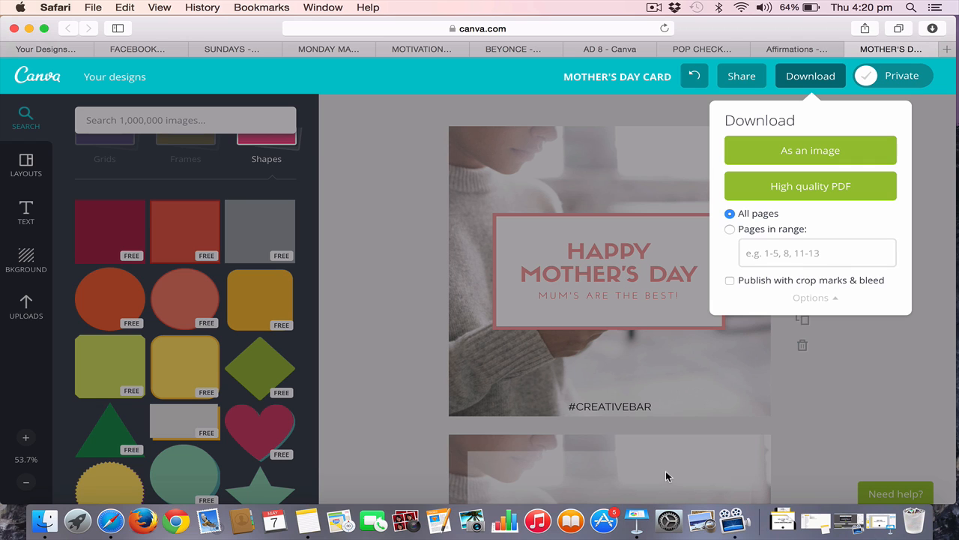
click(729, 231)
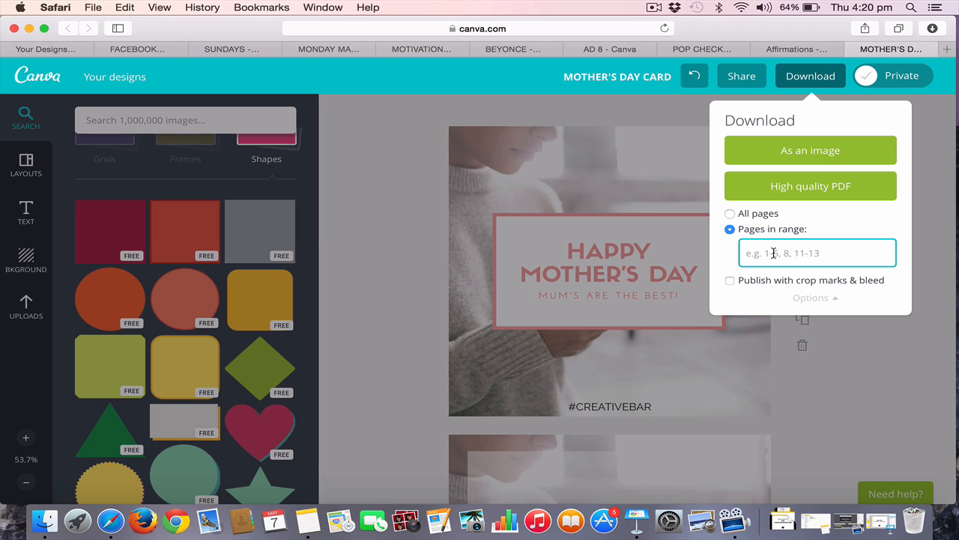
text(1)
click(799, 153)
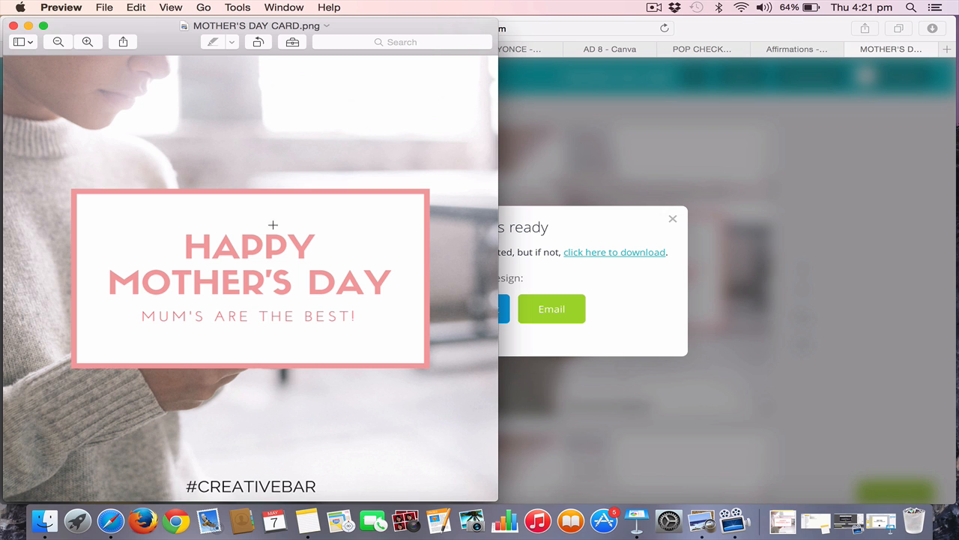
scroll(281, 222, down, 5)
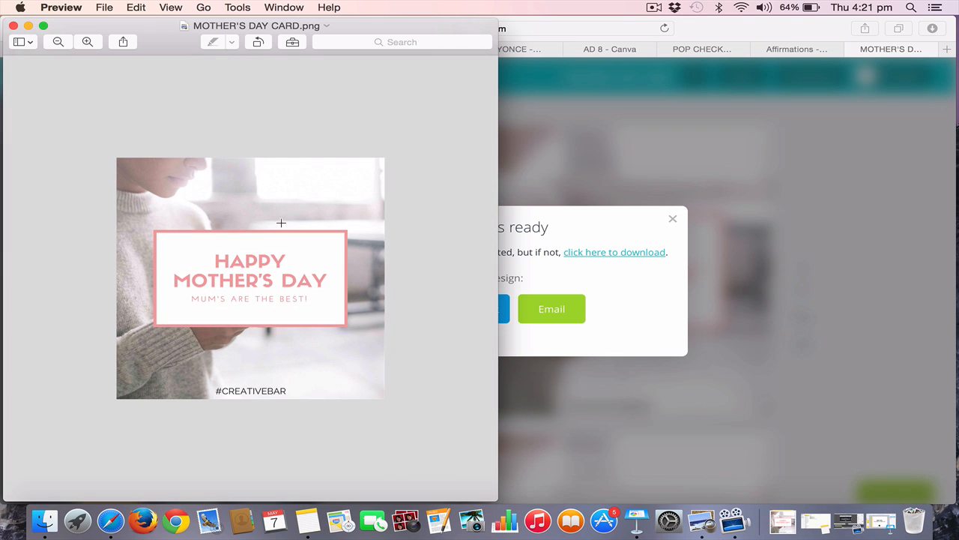
Inspect the downloaded card image at a larger size, and close it along with the download notice
scroll(281, 223, up, 3)
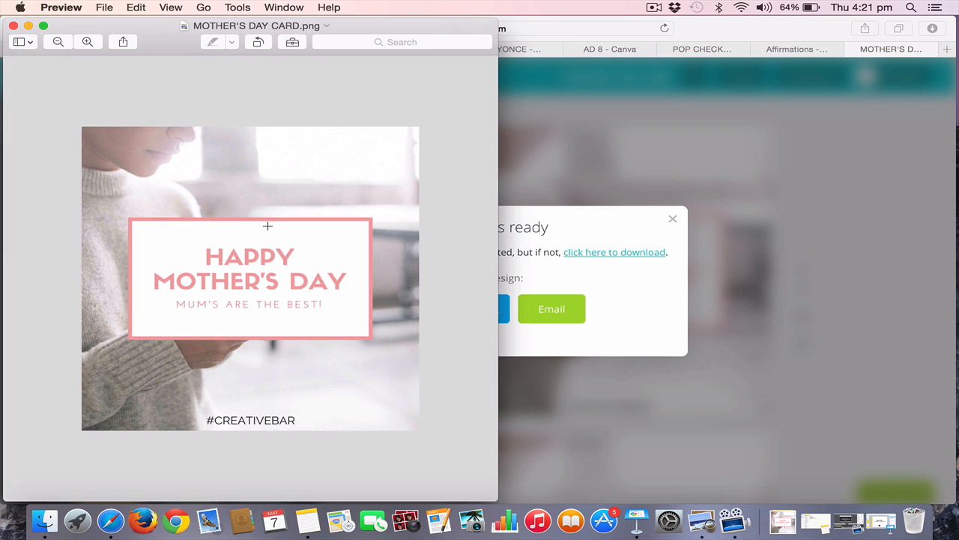
scroll(281, 218, up, 2)
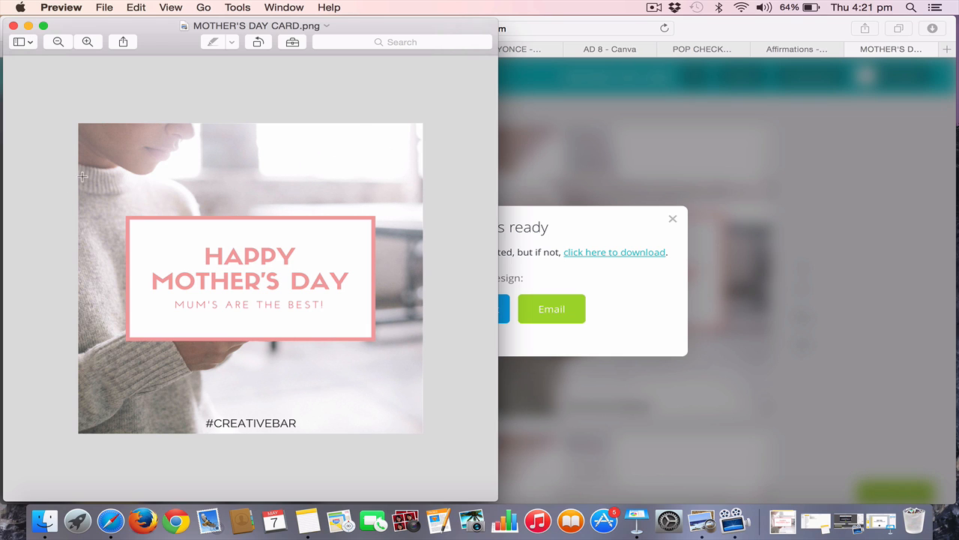
click(12, 26)
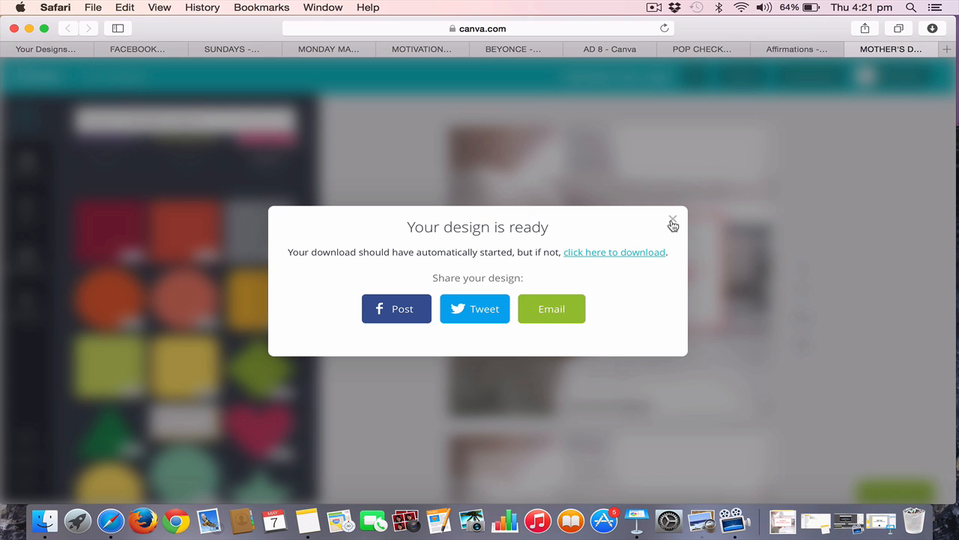
click(672, 221)
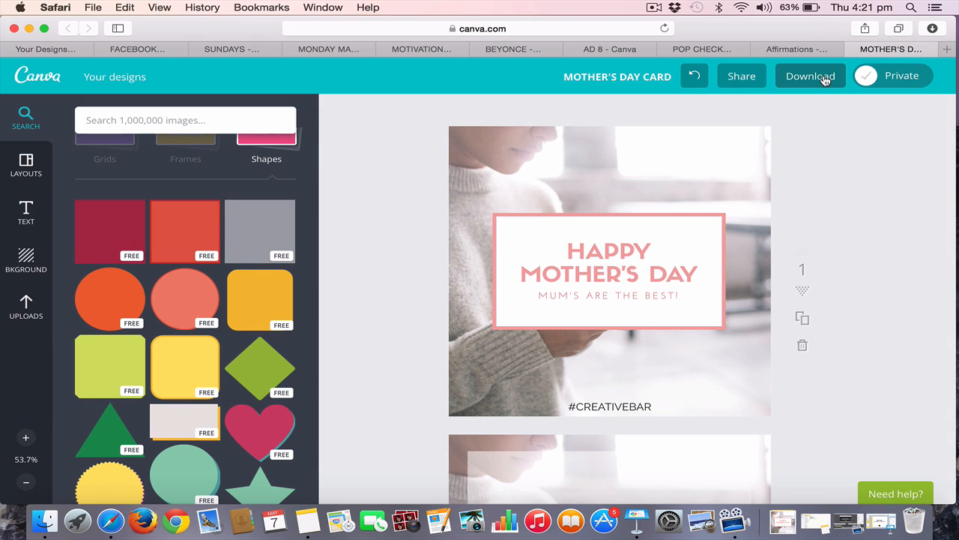
Download all pages of the card as a high quality PDF without crop marks and bleed
scroll(800, 247, down, 5)
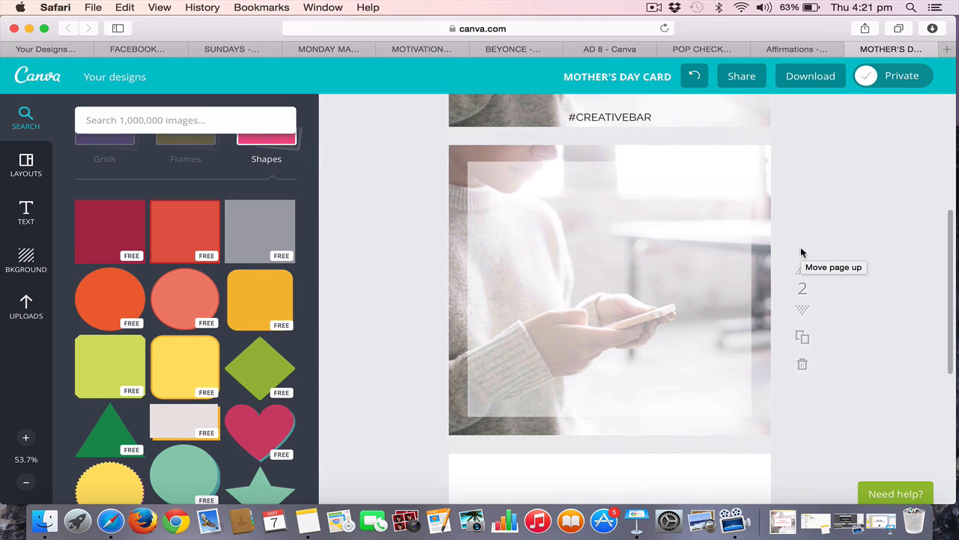
scroll(801, 250, down, 5)
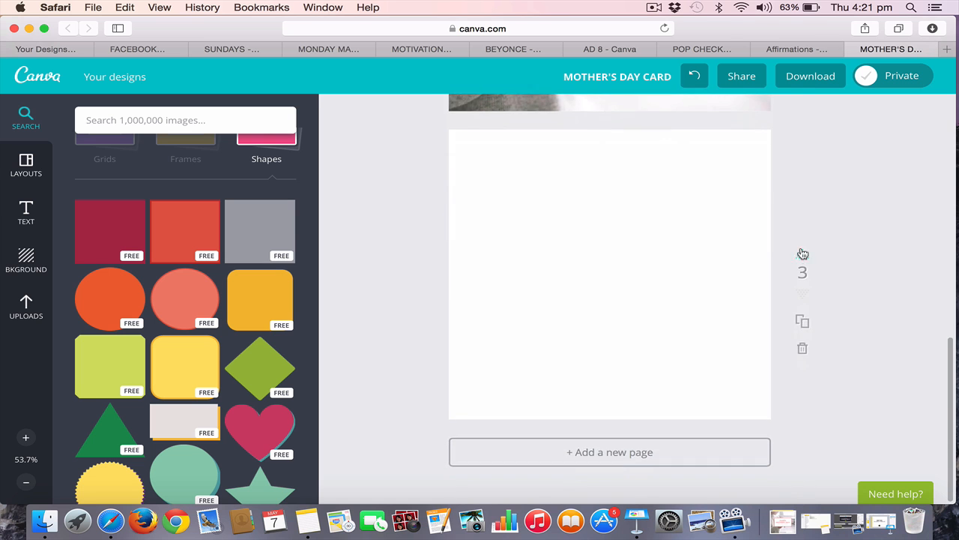
scroll(802, 254, up, 10)
click(803, 77)
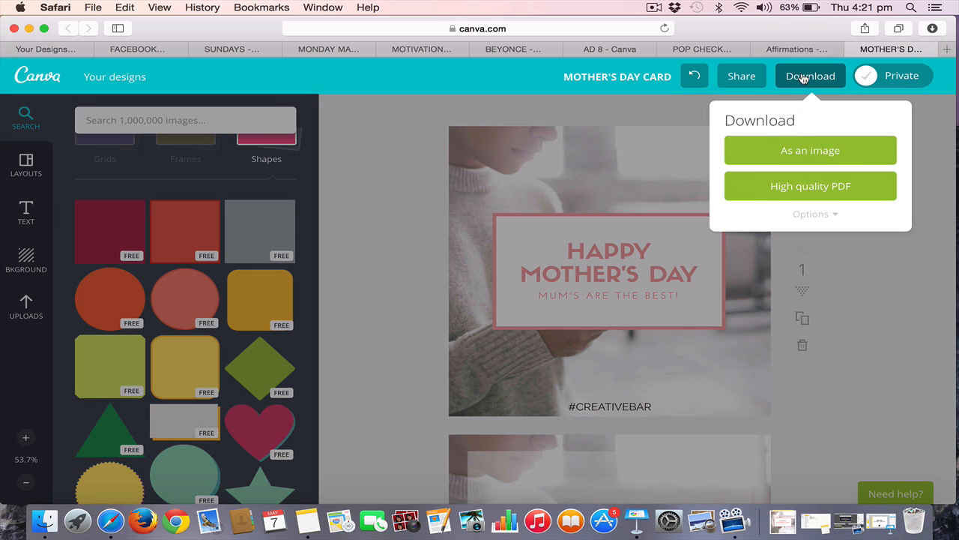
click(817, 215)
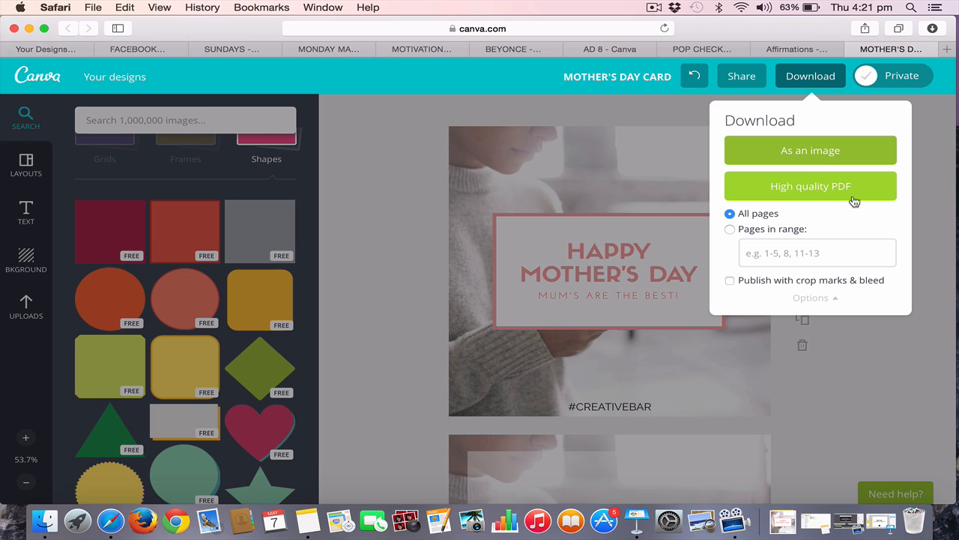
click(730, 281)
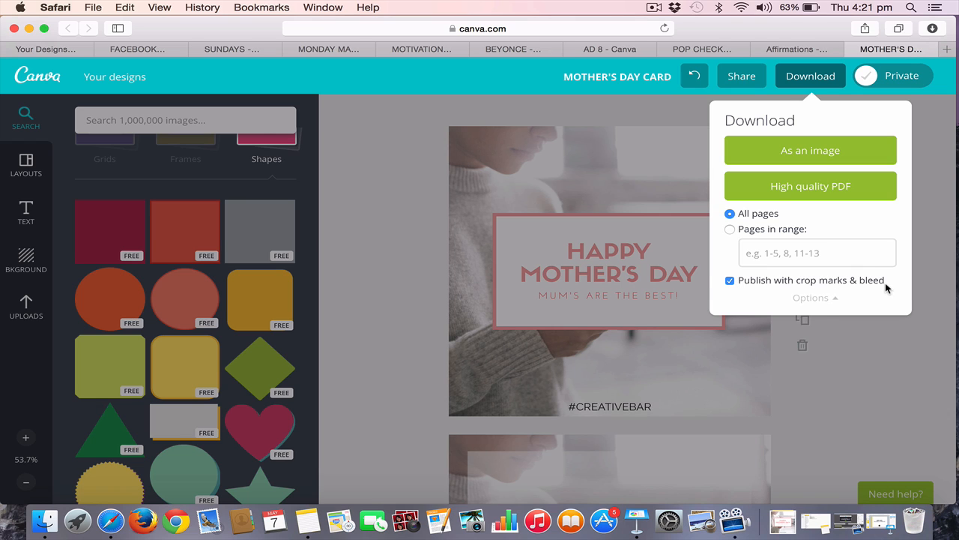
click(729, 283)
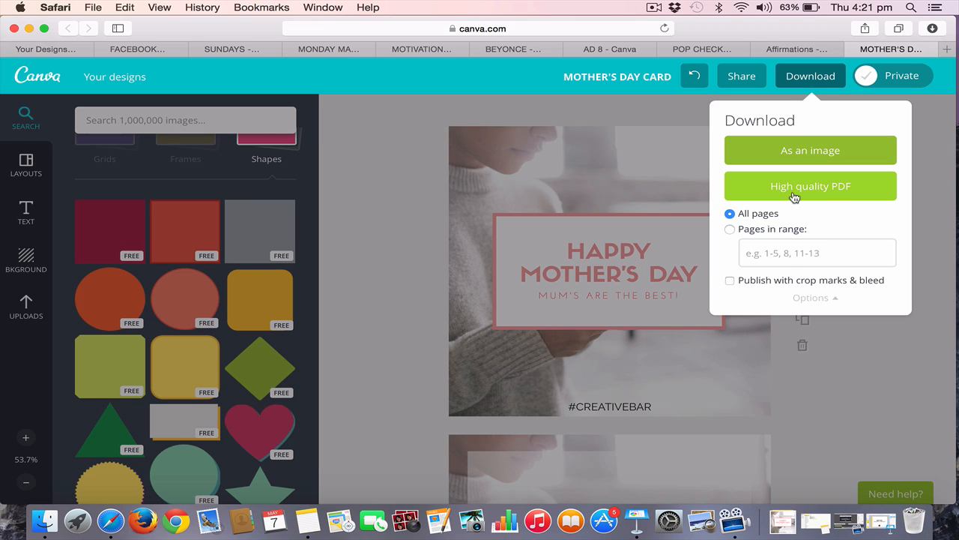
click(828, 190)
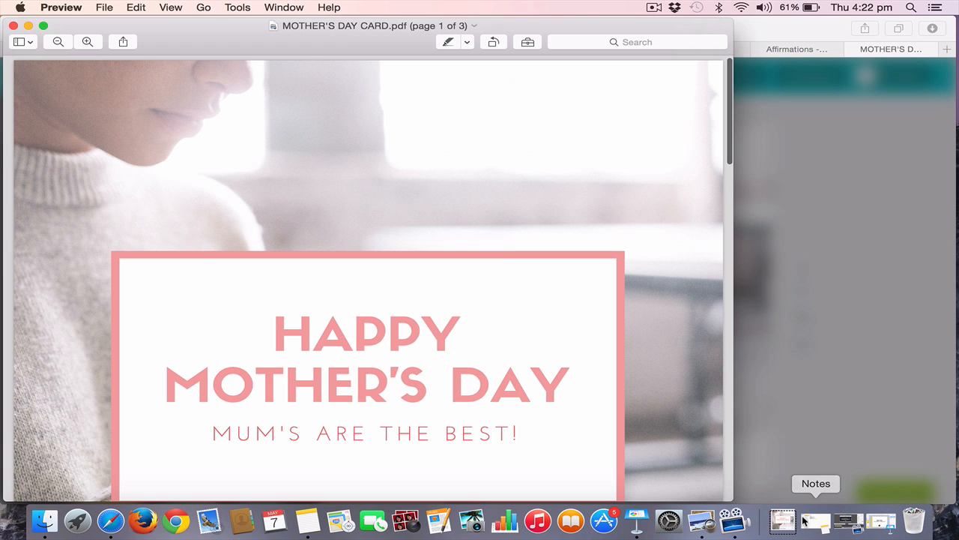
Look through every page of the downloaded card PDF, and close it along with the download notice
scroll(494, 364, down, 2)
scroll(494, 364, down, 10)
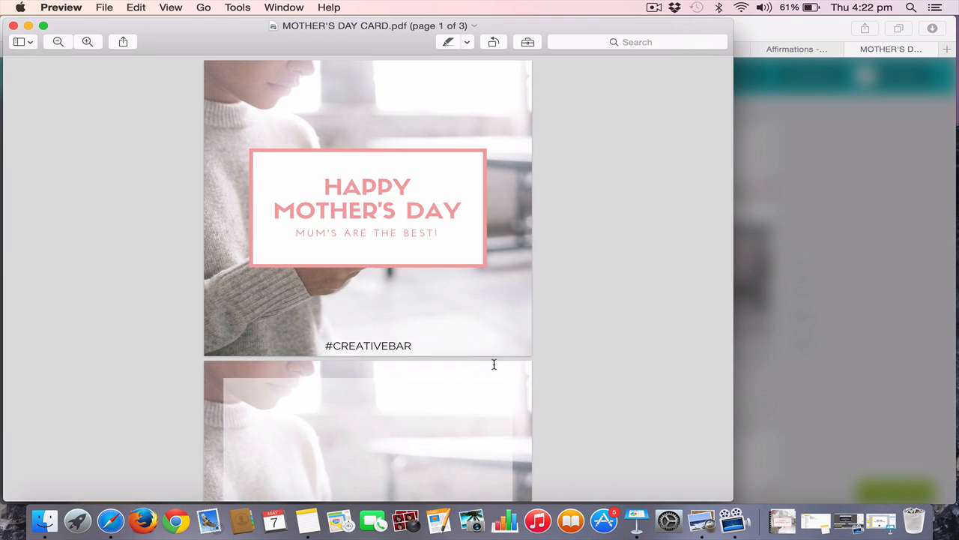
scroll(494, 364, up, 10)
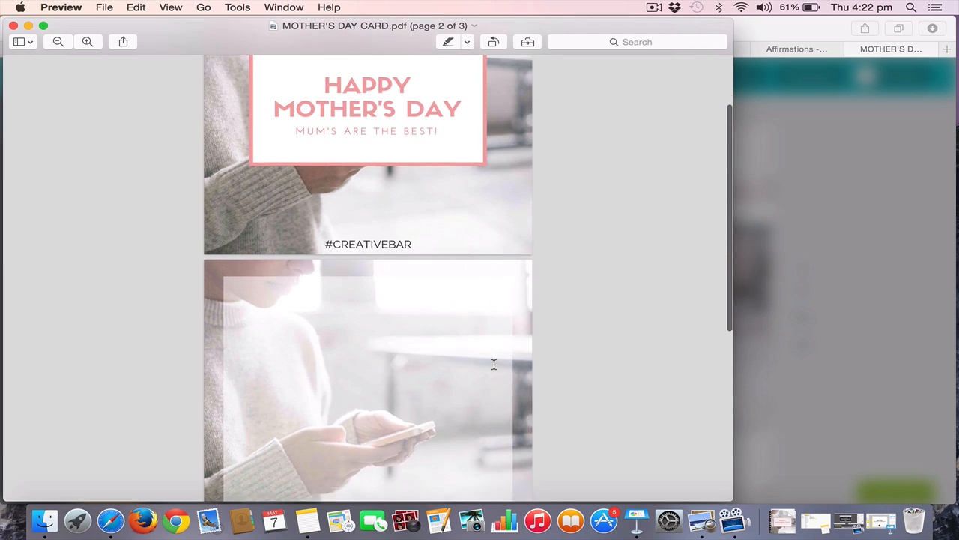
scroll(494, 365, down, 10)
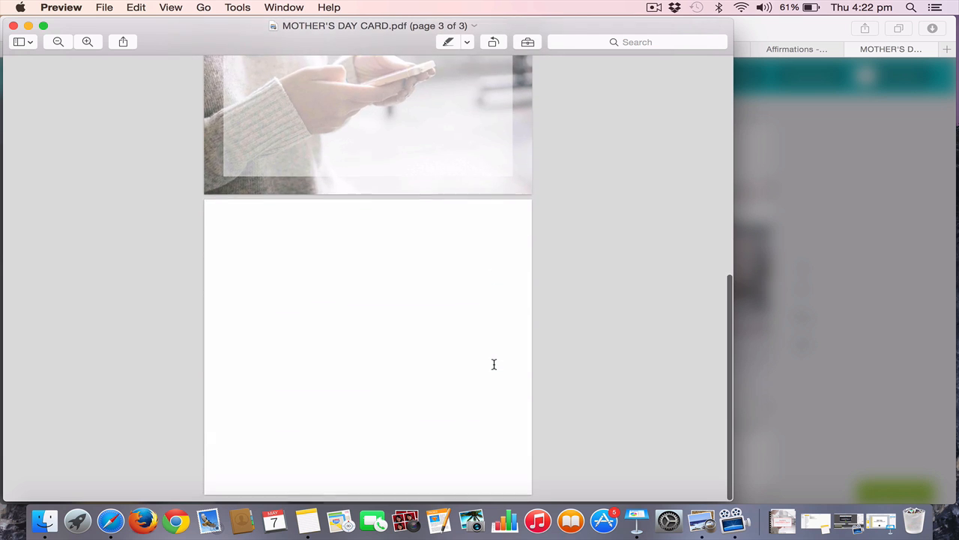
scroll(494, 364, up, 10)
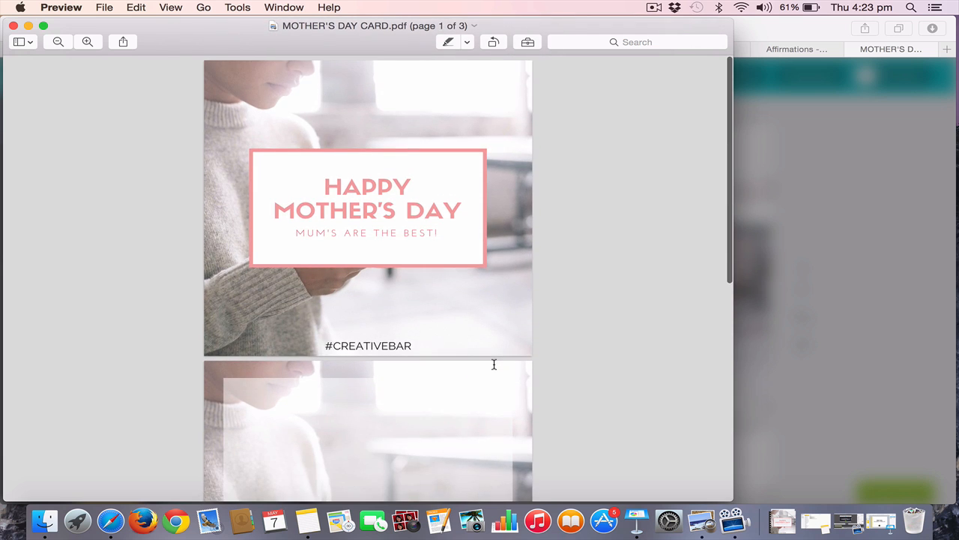
scroll(494, 364, down, 5)
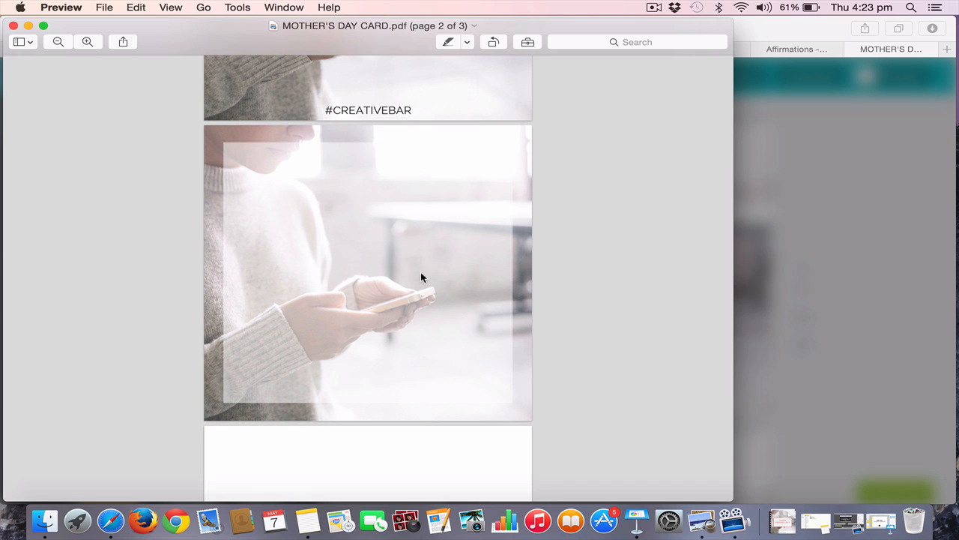
scroll(411, 165, up, 3)
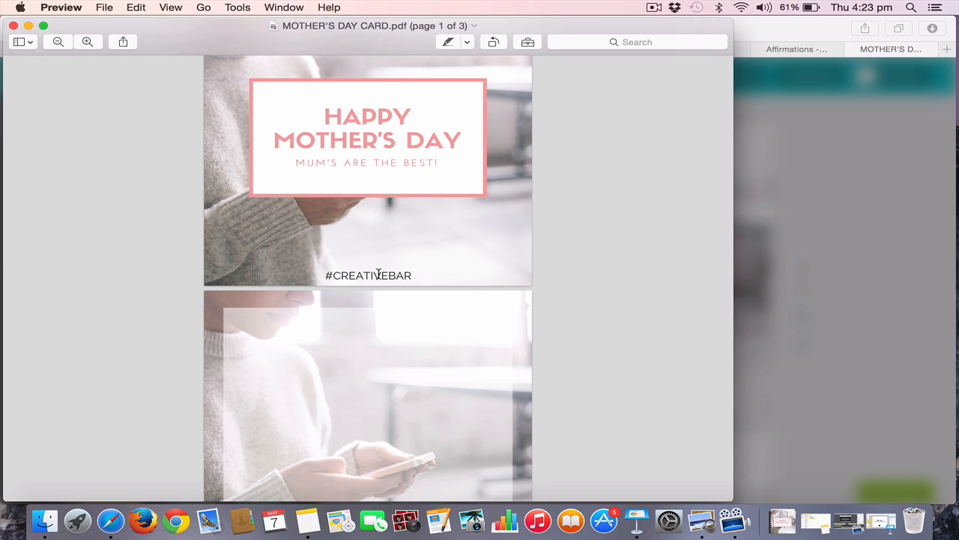
scroll(378, 274, up, 3)
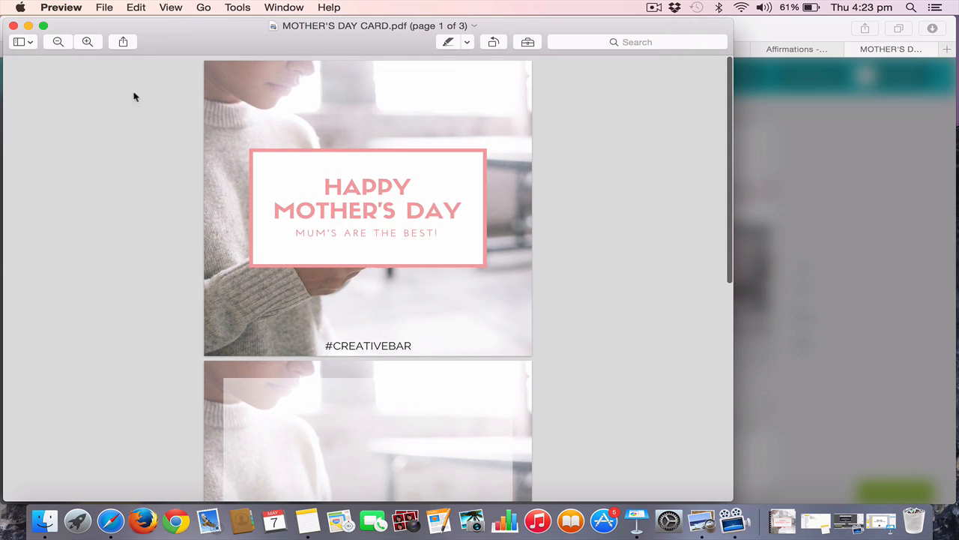
click(12, 25)
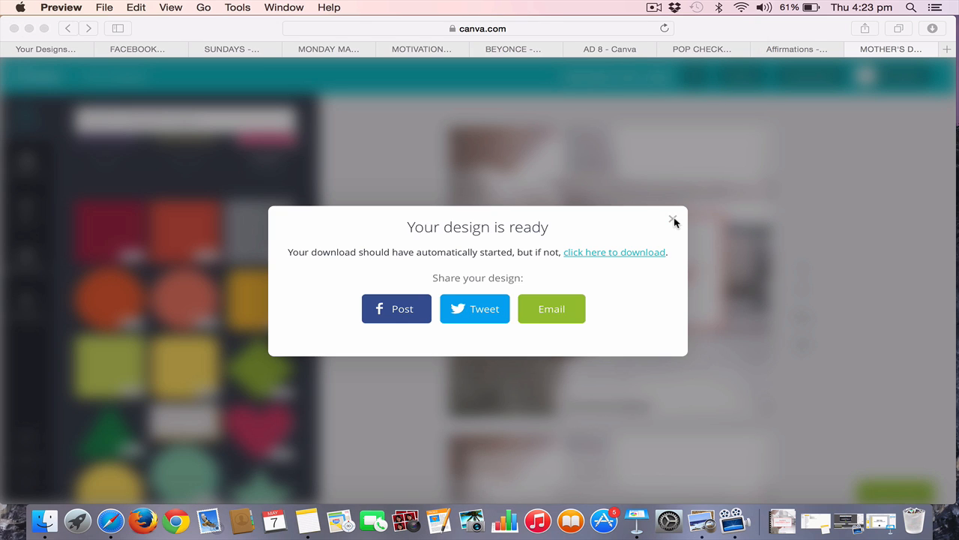
click(673, 220)
click(673, 220)
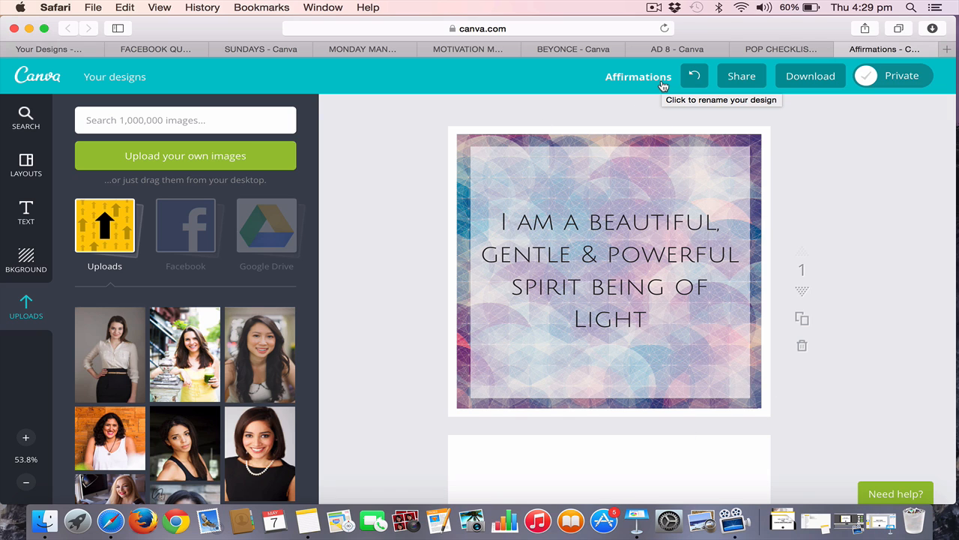
Look through the pages of the Affirmations design and return to its first page
scroll(698, 295, down, 15)
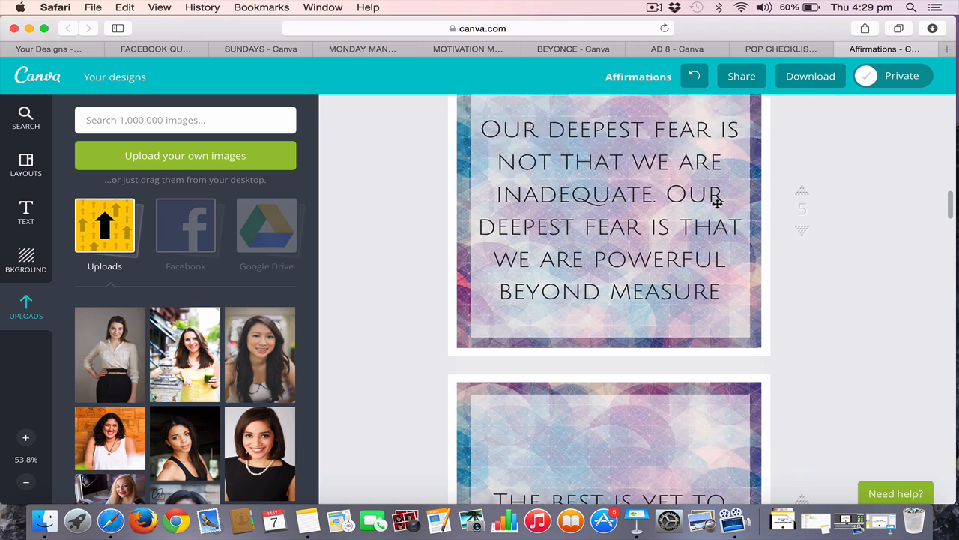
scroll(718, 203, up, 15)
scroll(717, 203, down, 3)
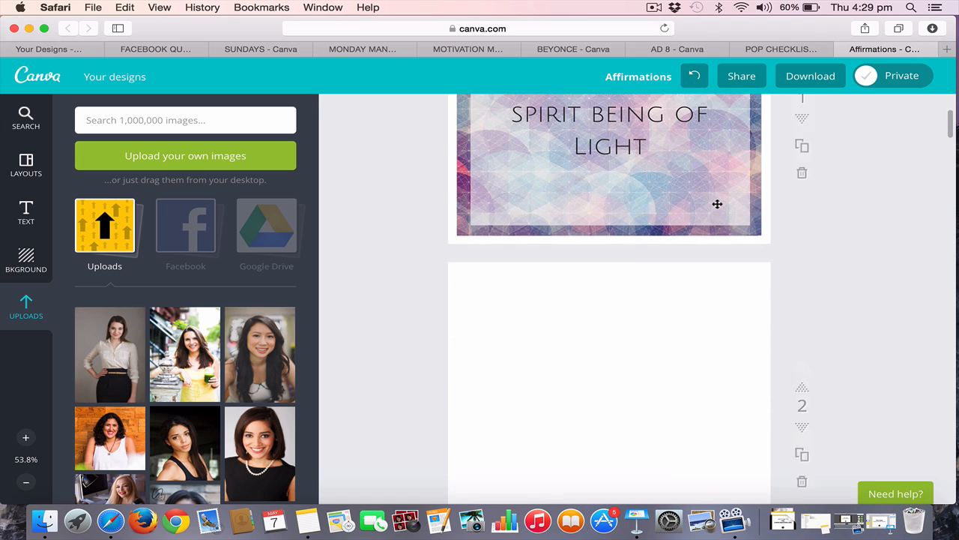
scroll(718, 204, up, 3)
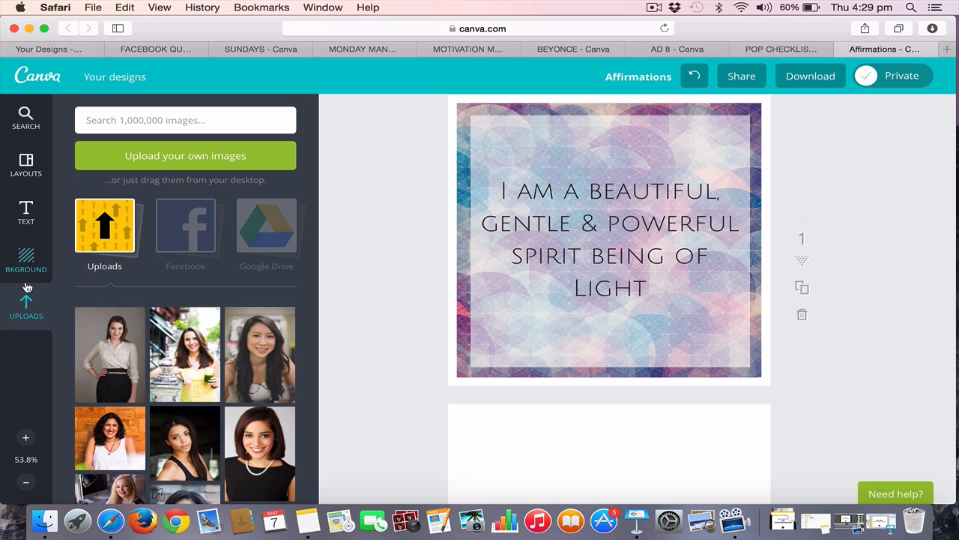
Browse the searchable element categories, the layout templates and the ready-made text styles
click(24, 122)
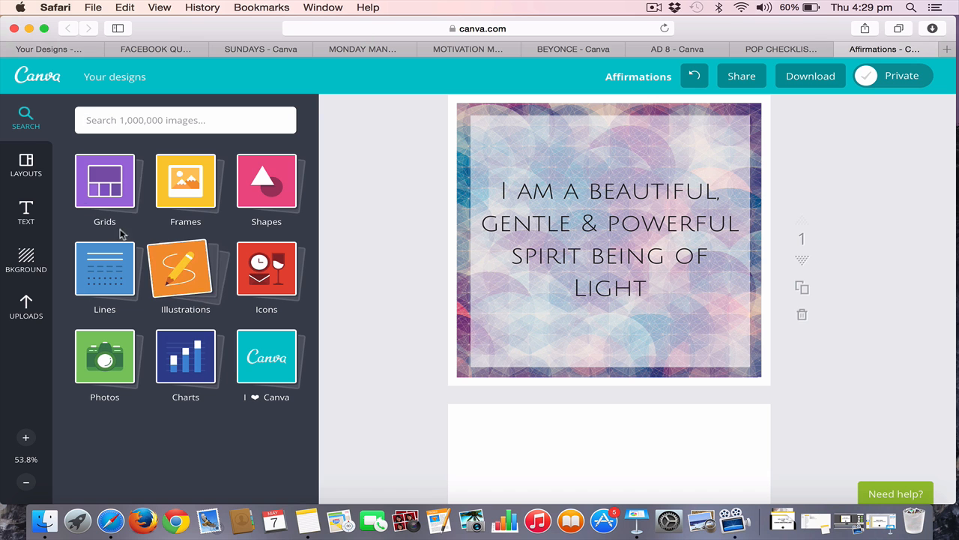
click(29, 166)
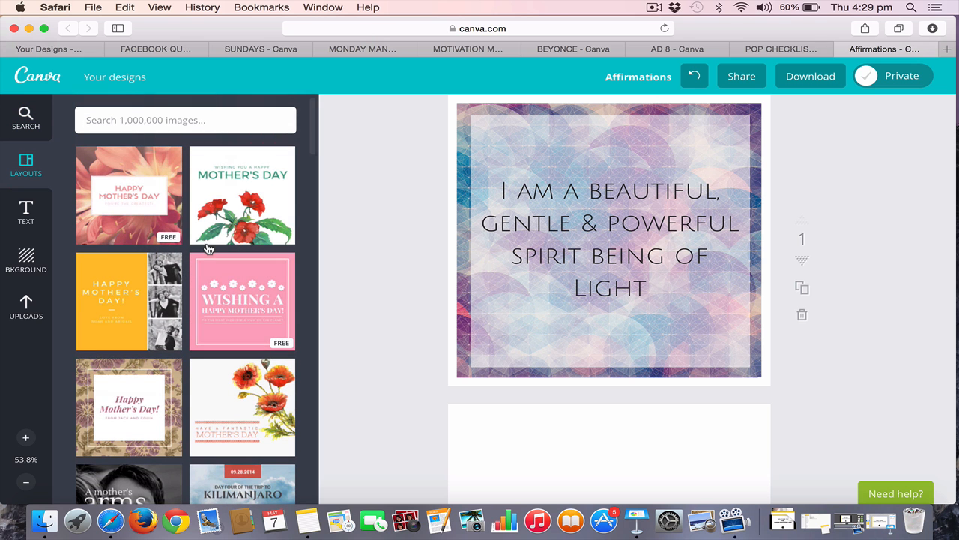
scroll(248, 314, down, 6)
scroll(248, 314, down, 5)
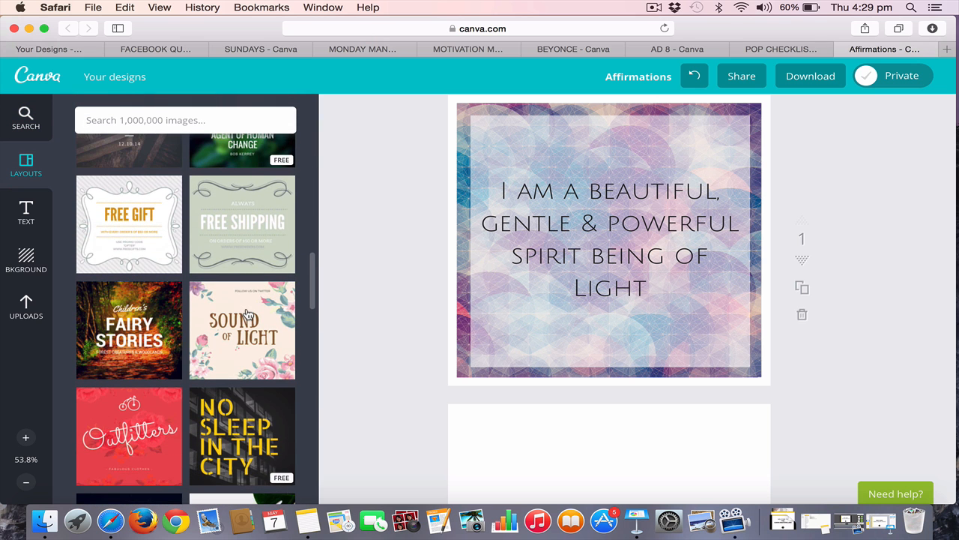
click(28, 213)
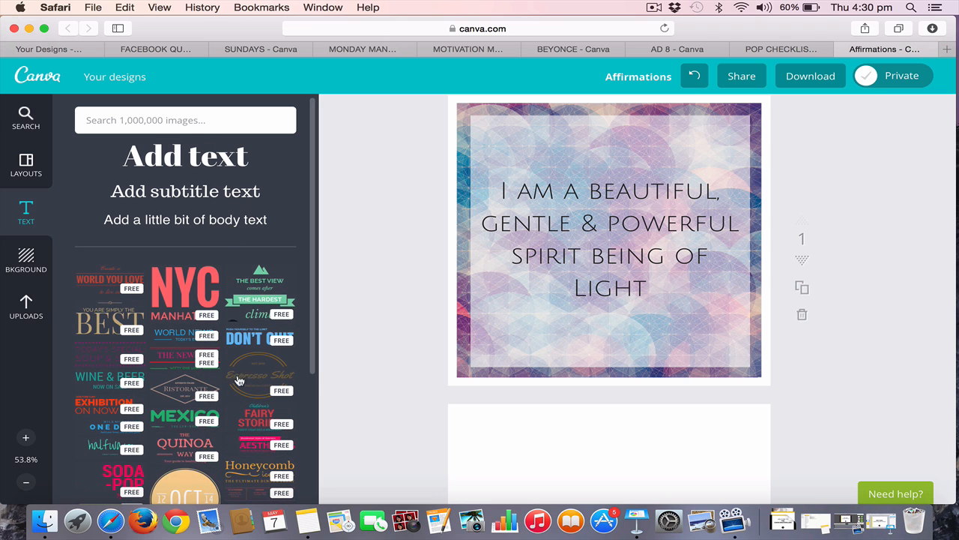
scroll(238, 398, down, 5)
scroll(238, 399, down, 2)
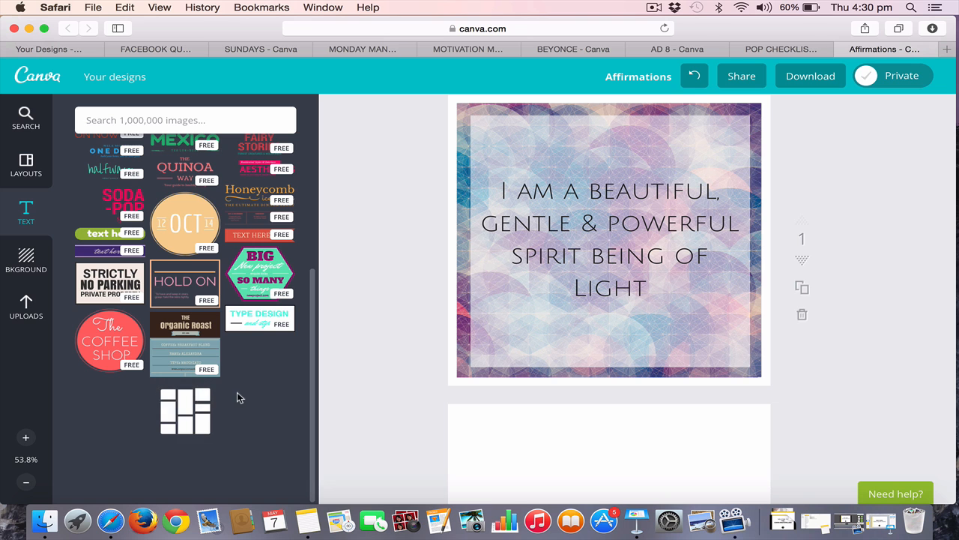
Browse the available background colors and patterns and the collection of uploaded images
click(24, 263)
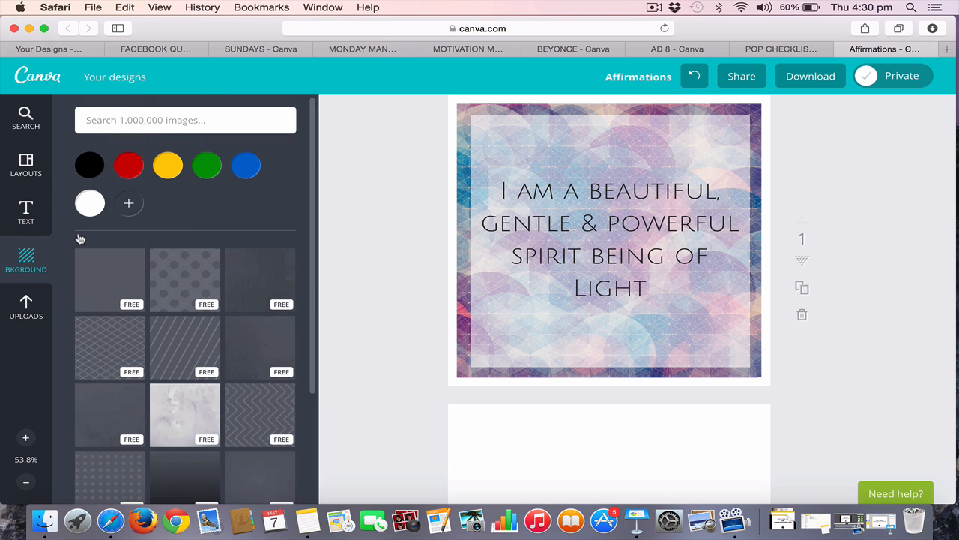
scroll(193, 360, down, 3)
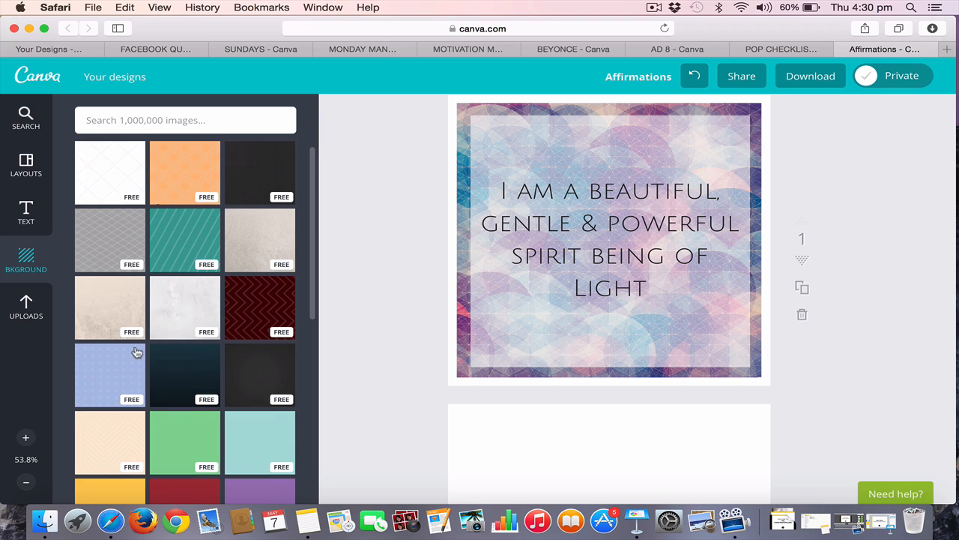
scroll(210, 382, down, 5)
scroll(203, 397, down, 5)
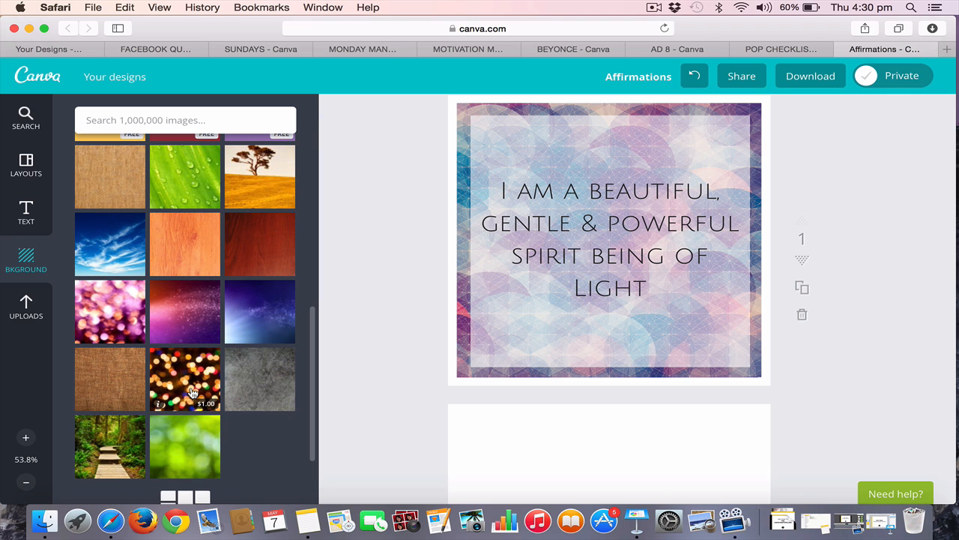
click(26, 314)
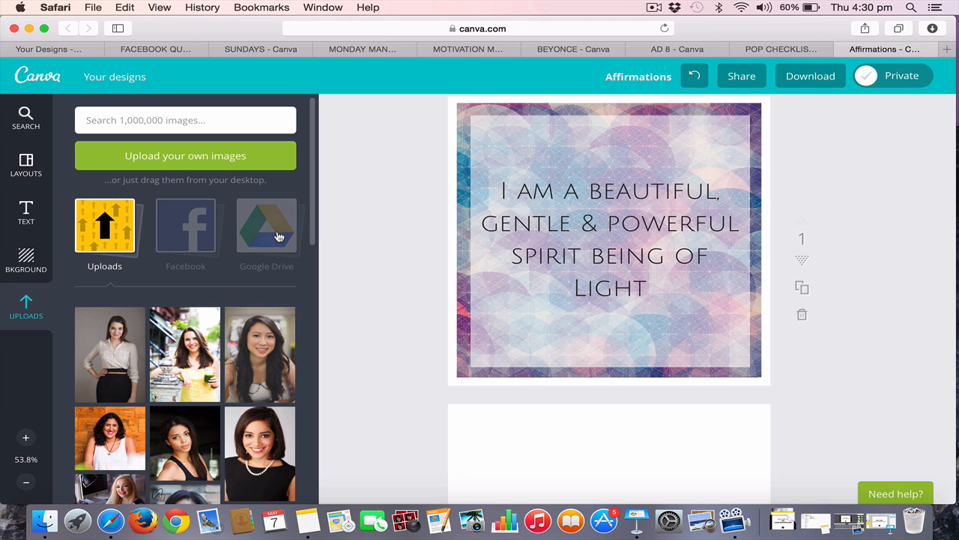
scroll(161, 397, down, 10)
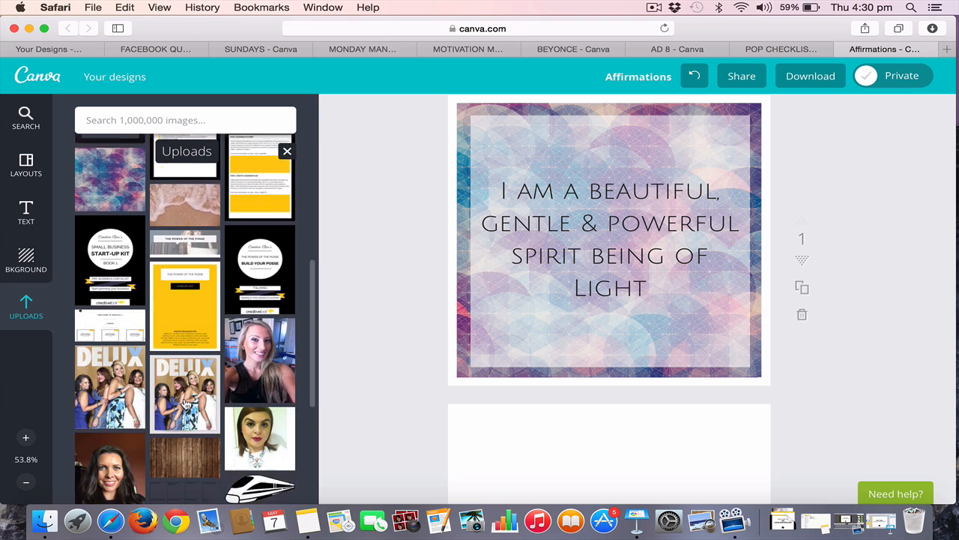
scroll(185, 405, down, 5)
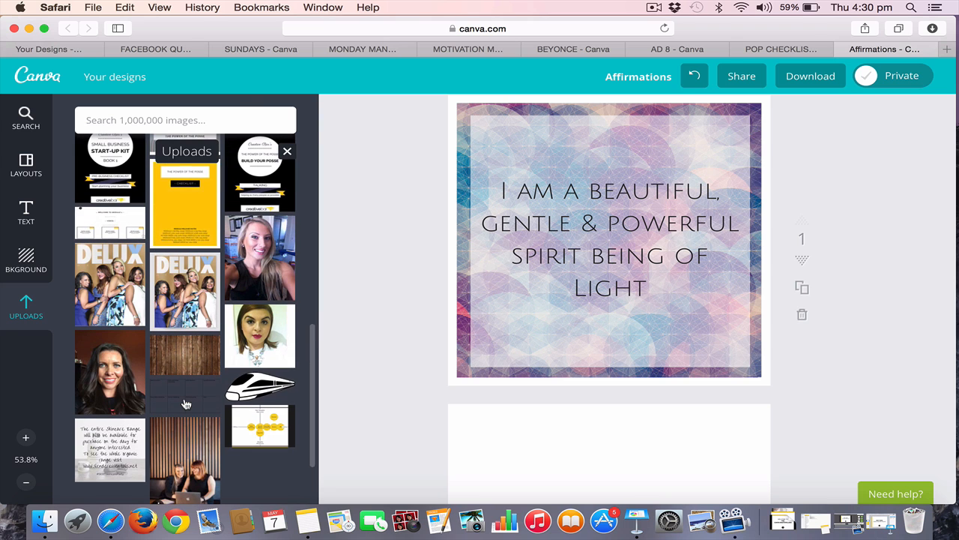
scroll(186, 397, down, 1)
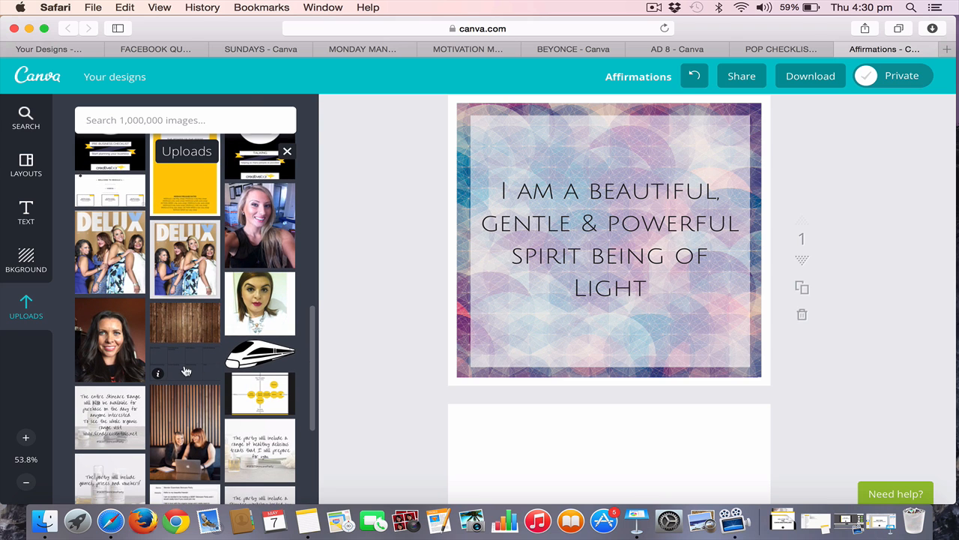
View the options for one of the uploaded images and the file chooser for uploading new ones
click(159, 374)
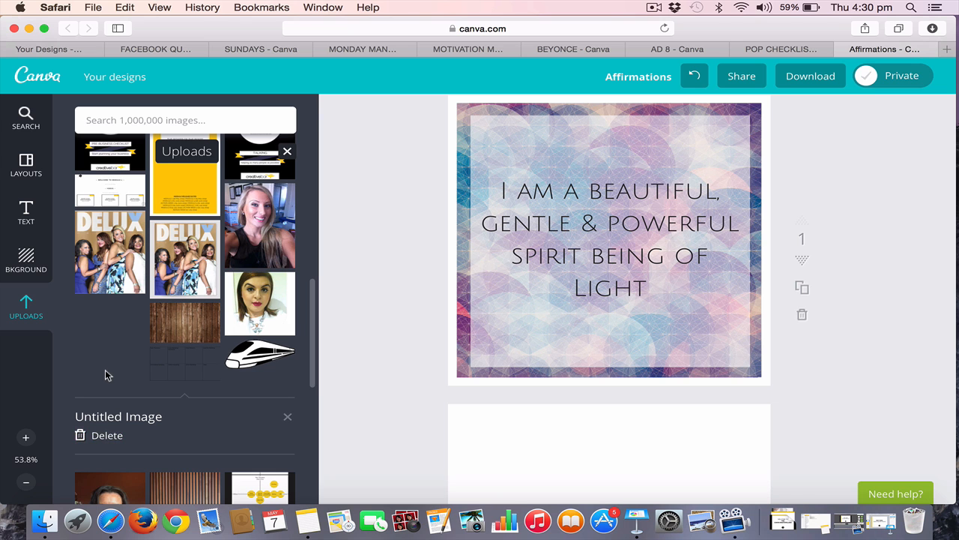
scroll(182, 279, up, 10)
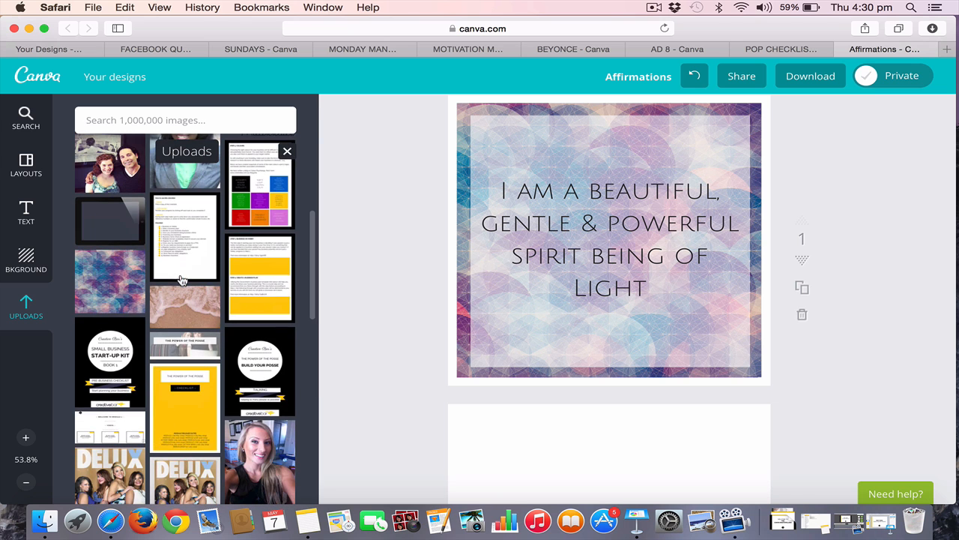
scroll(124, 291, up, 10)
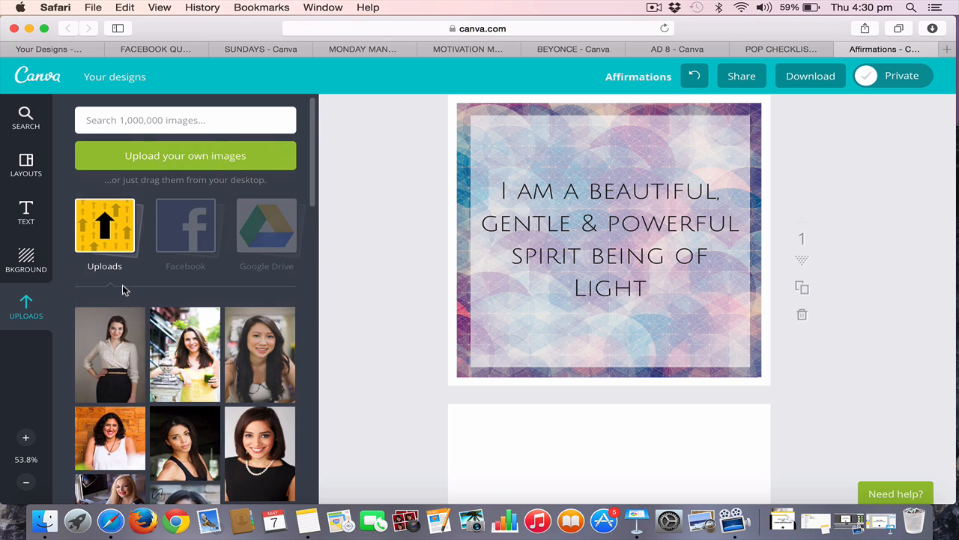
click(174, 159)
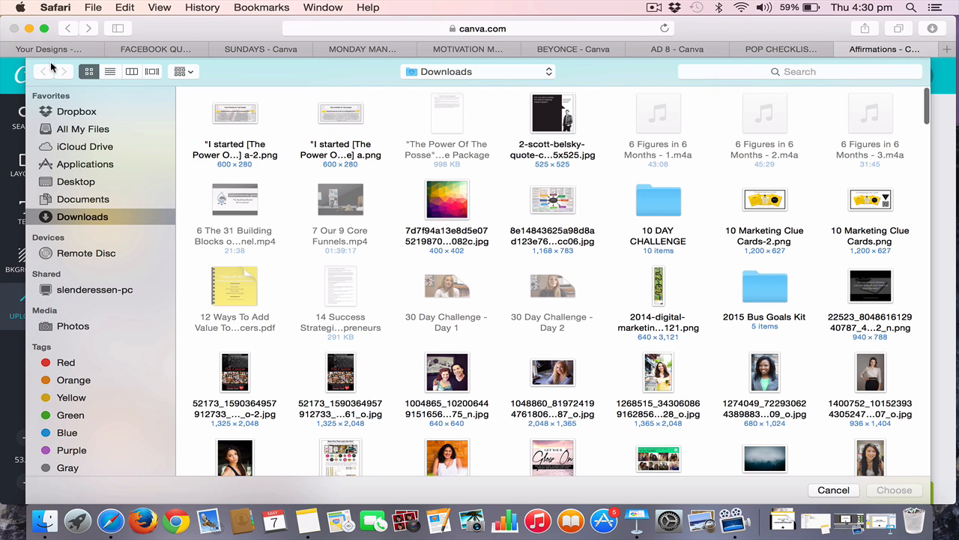
click(834, 490)
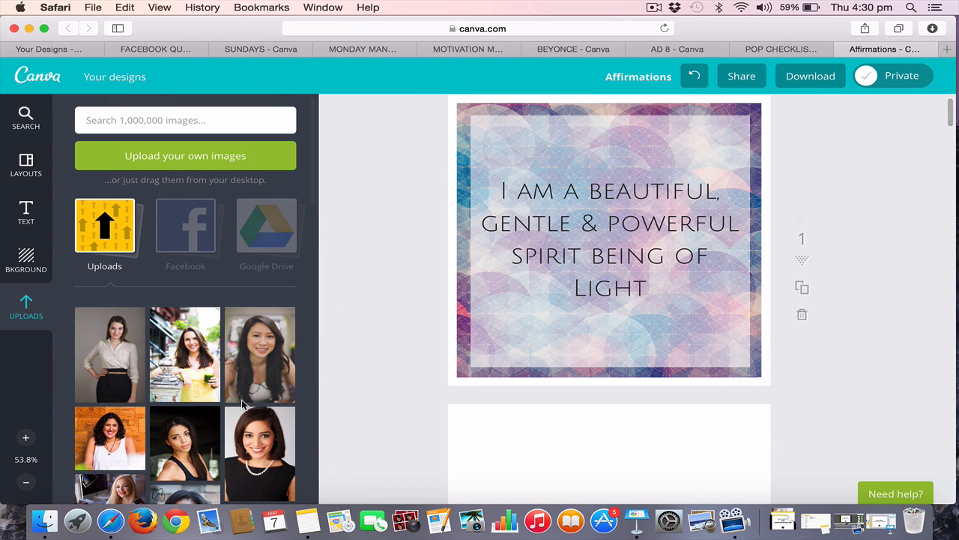
Try to place the uploaded geometric circle pattern on blank page 2, and delete the placed image
scroll(246, 404, down, 15)
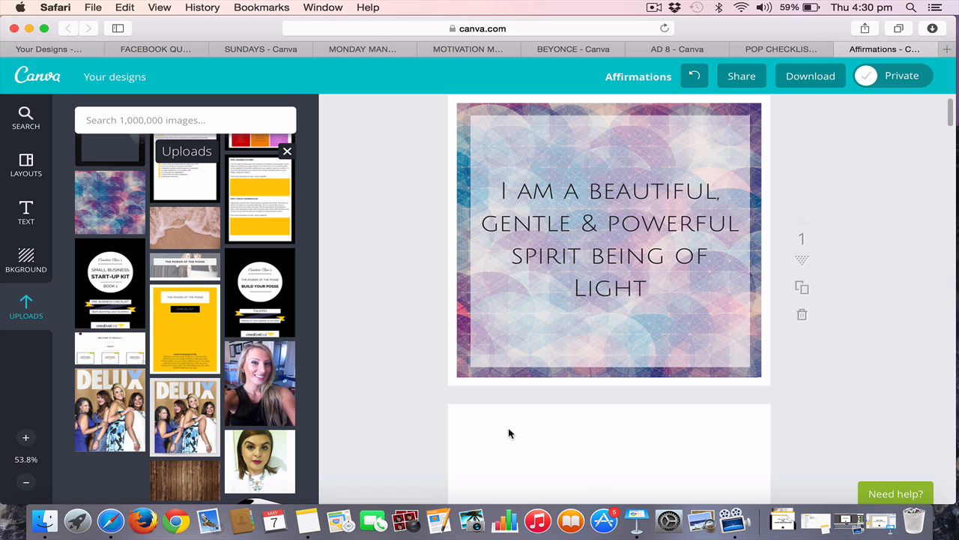
scroll(643, 329, down, 5)
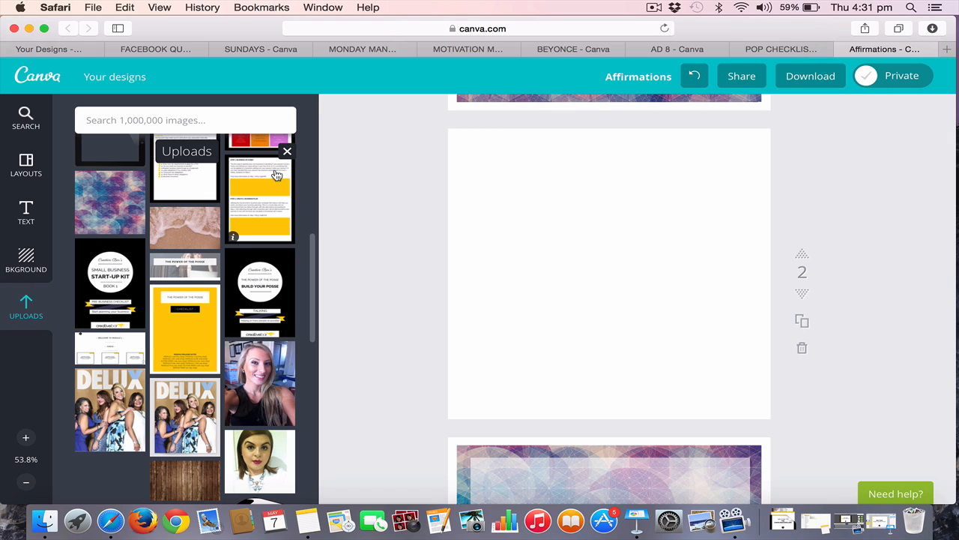
click(114, 212)
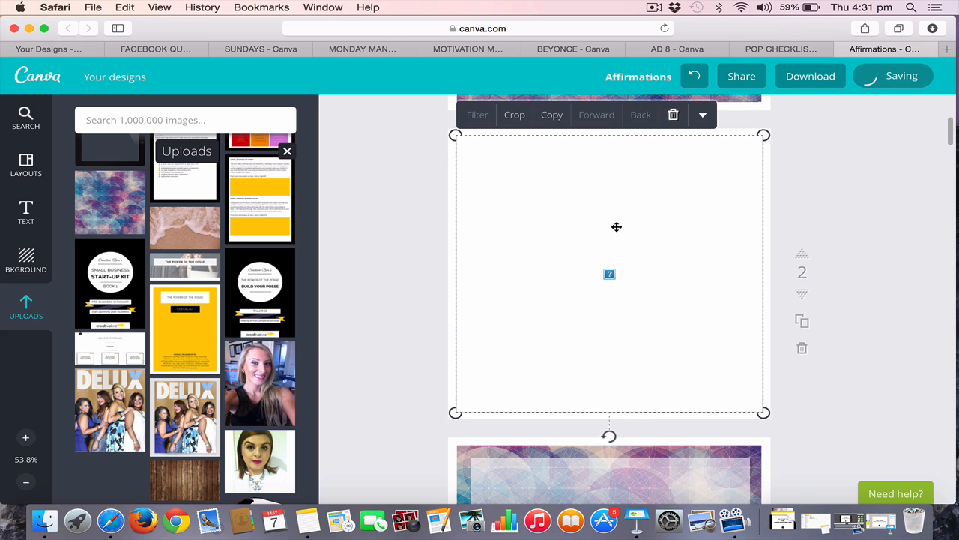
click(673, 116)
Upload the geometric circle pattern image from the Stock Images folder in Downloads
scroll(186, 180, up, 2)
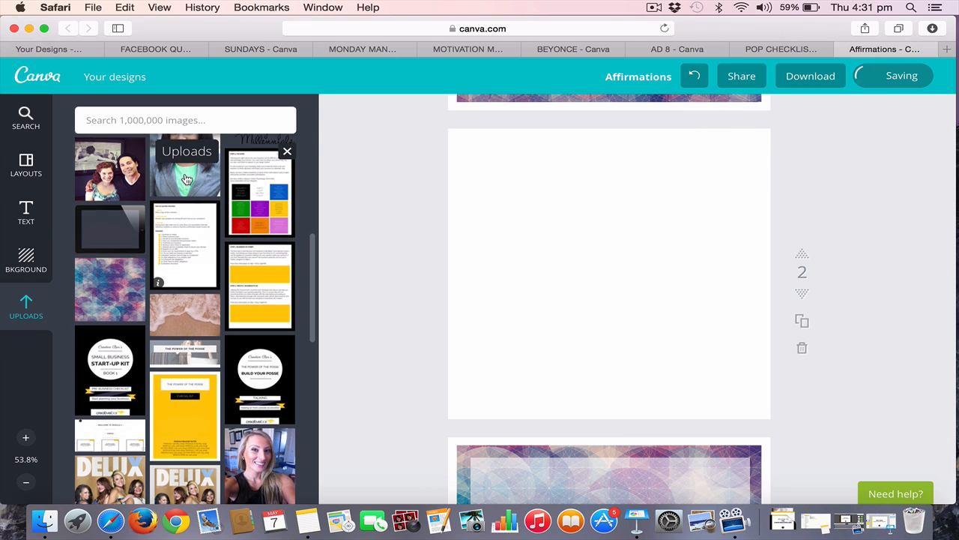
scroll(188, 143, up, 5)
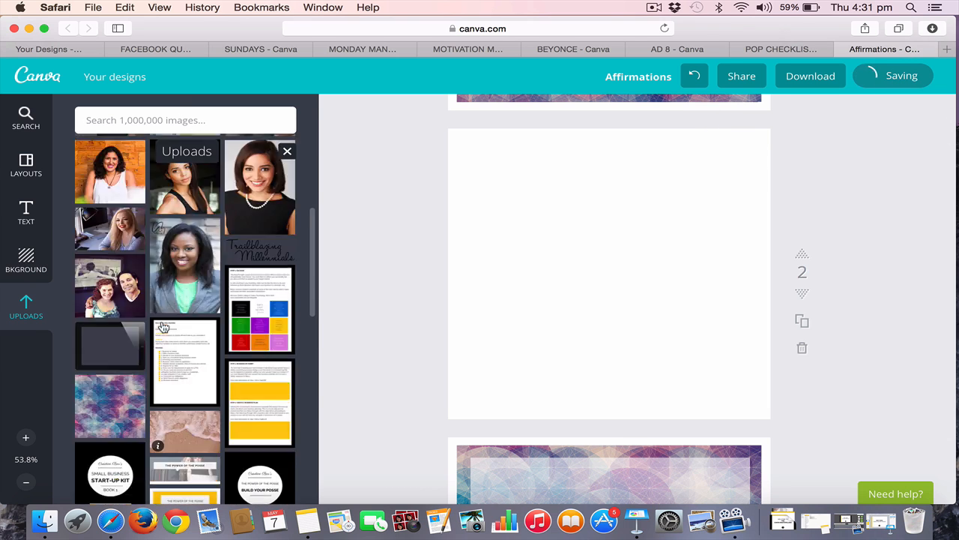
click(186, 156)
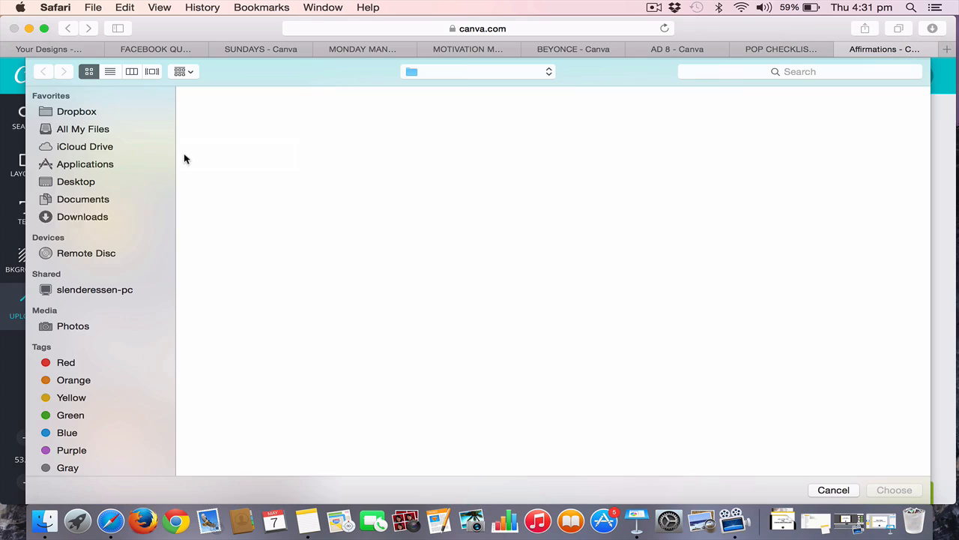
scroll(508, 309, down, 20)
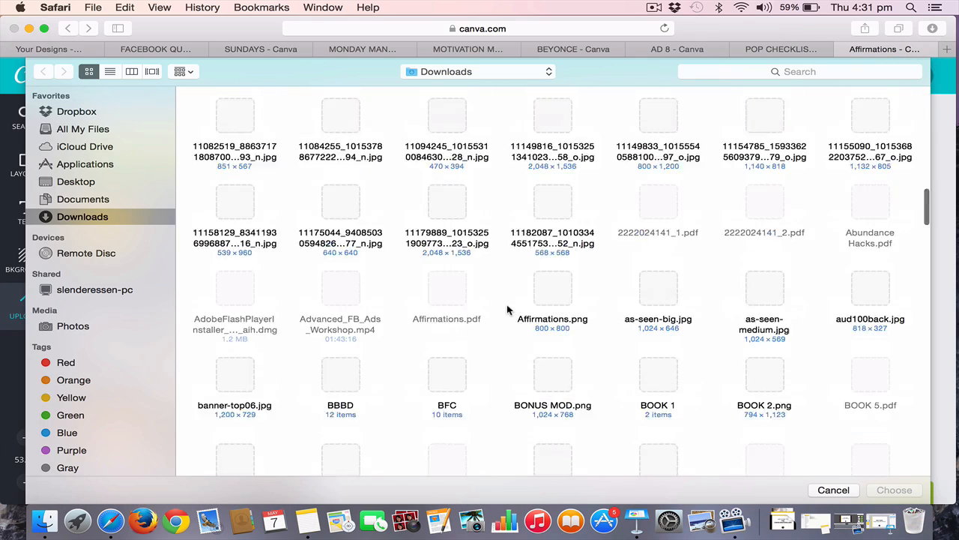
scroll(508, 308, up, 2)
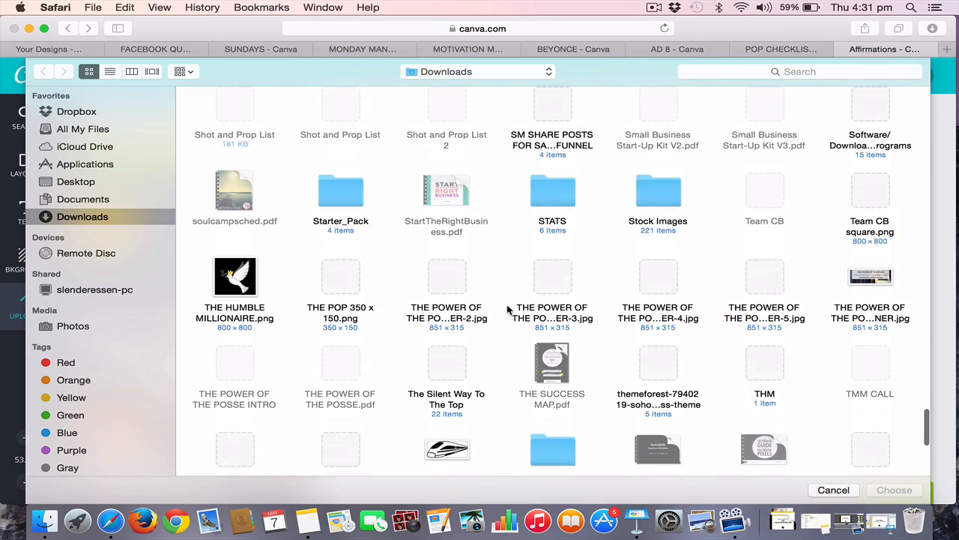
double_click(673, 189)
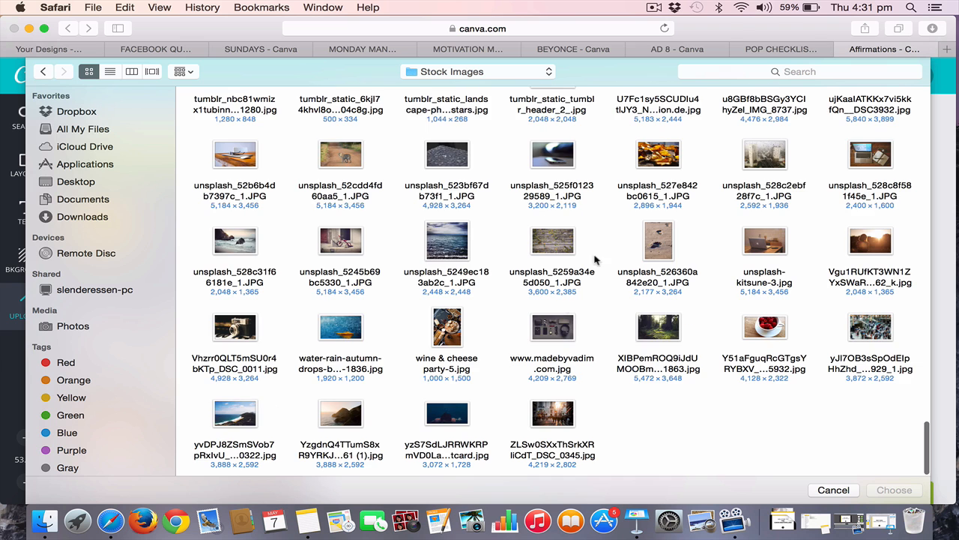
scroll(594, 259, up, 5)
double_click(539, 247)
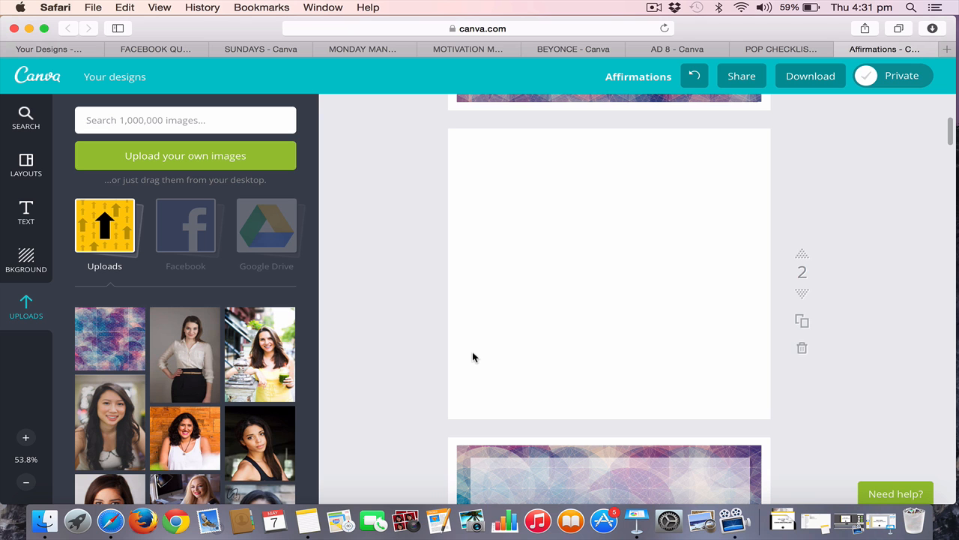
Add the newly uploaded geometric pattern to blank page 2 and compare it with the affirmation pages around it
click(124, 349)
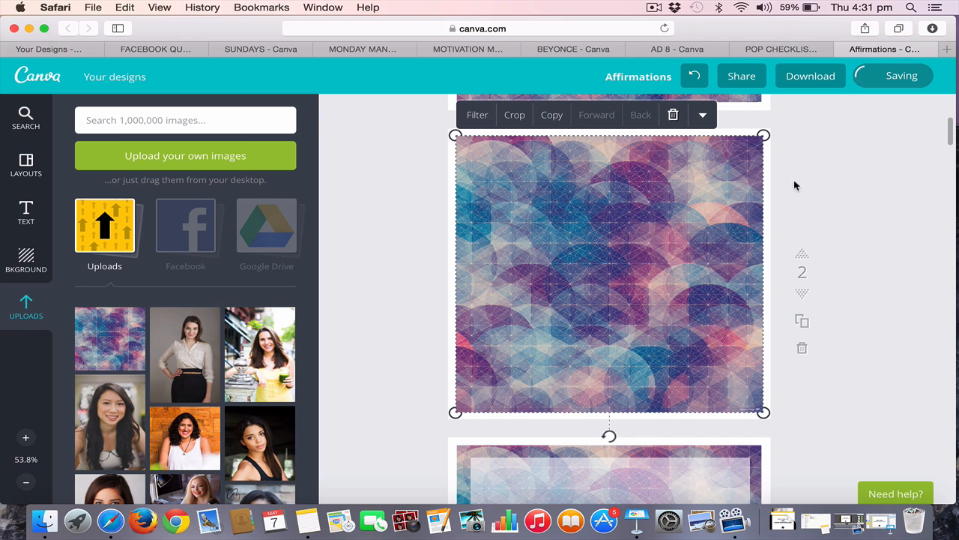
click(815, 193)
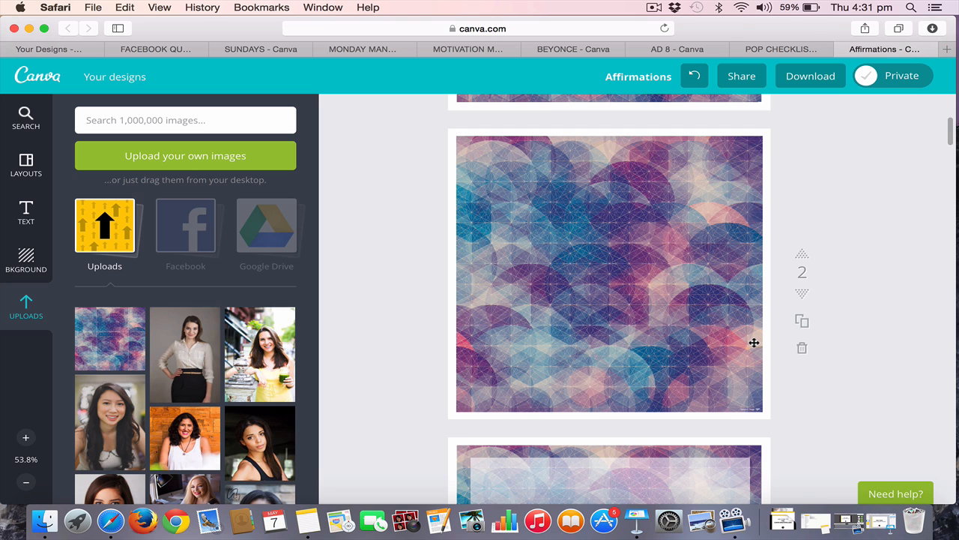
scroll(710, 323, down, 5)
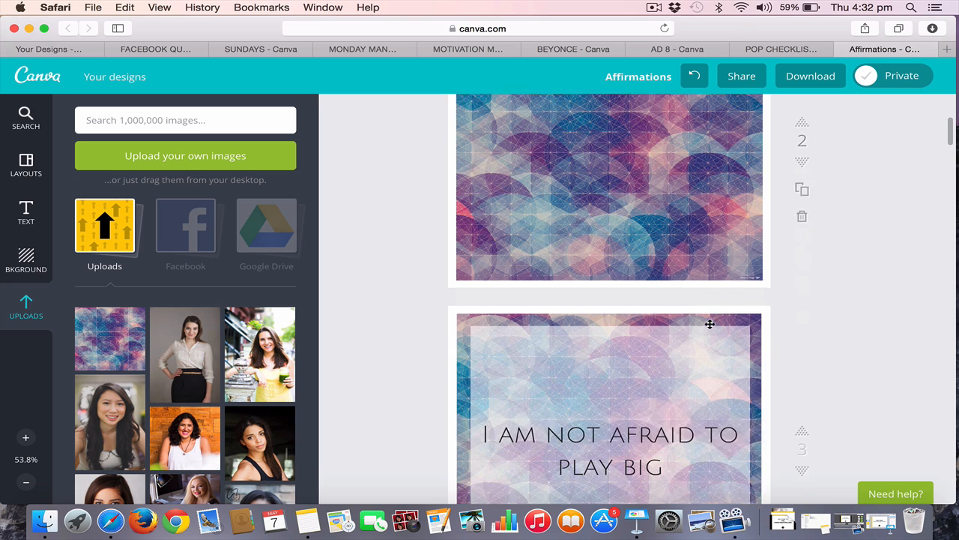
scroll(710, 323, up, 5)
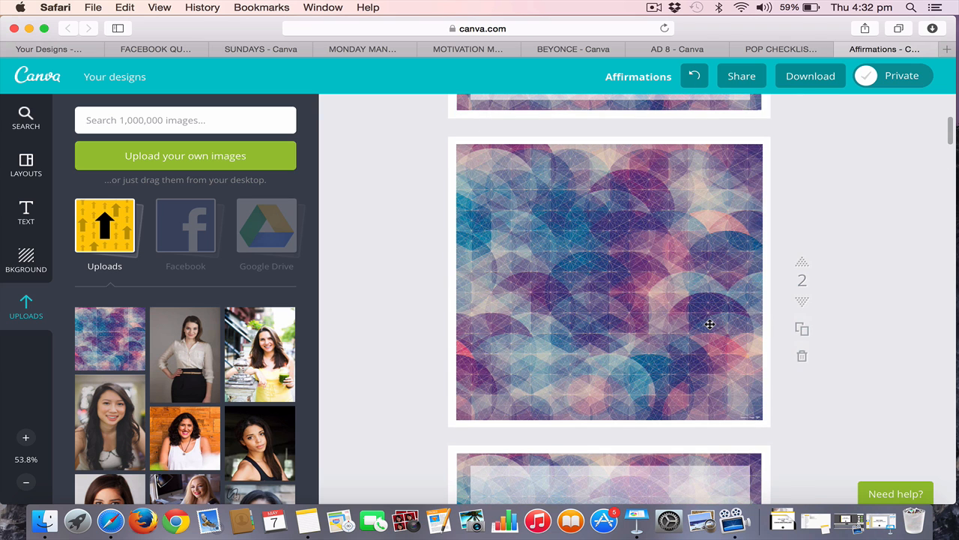
scroll(710, 324, up, 4)
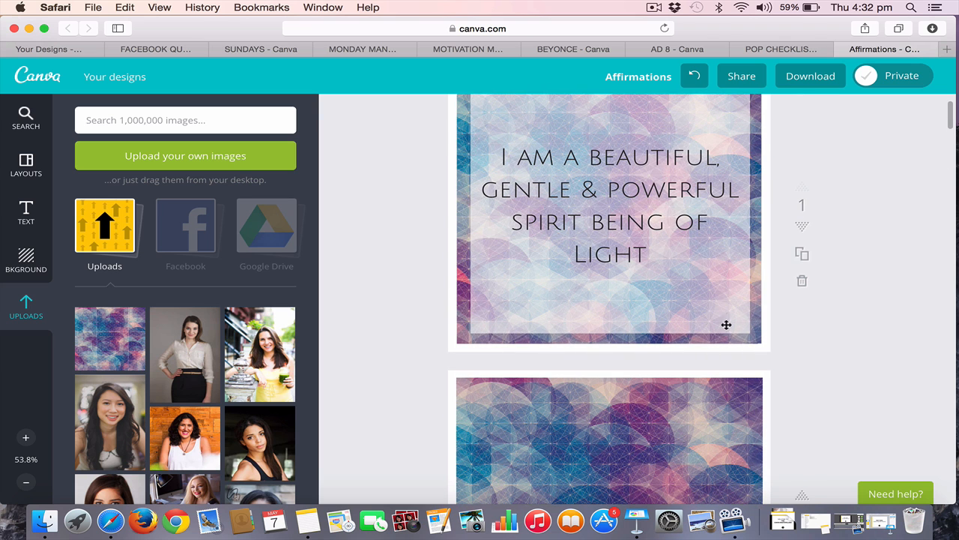
scroll(693, 229, up, 2)
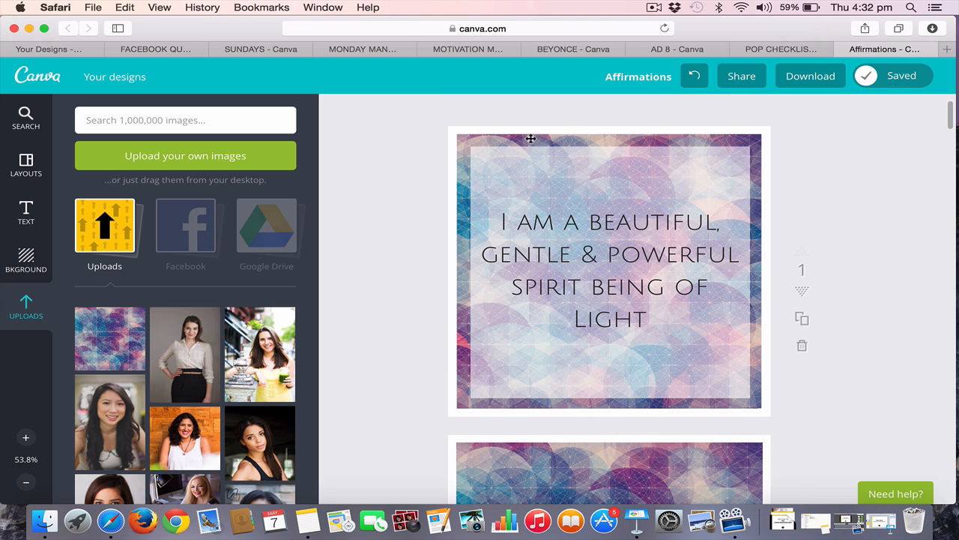
scroll(642, 272, down, 6)
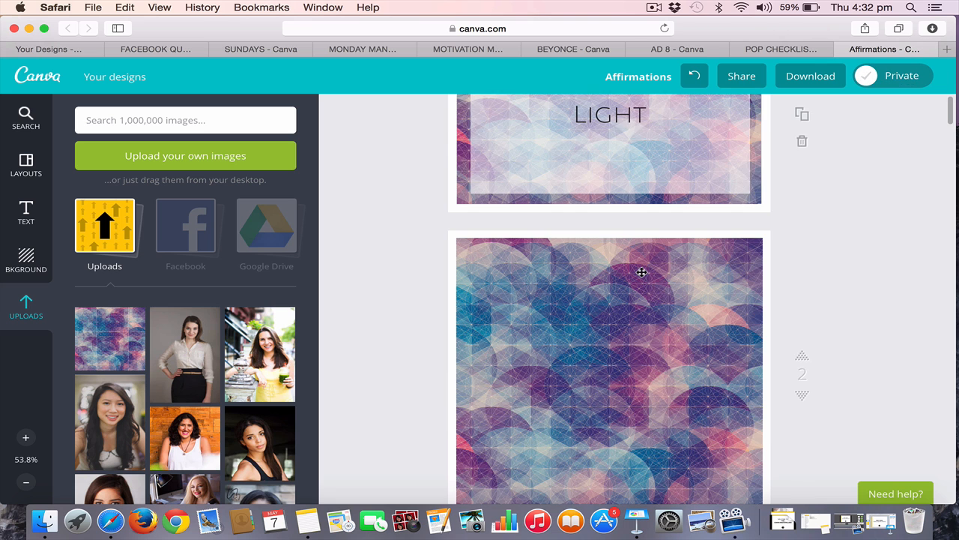
scroll(525, 315, up, 1)
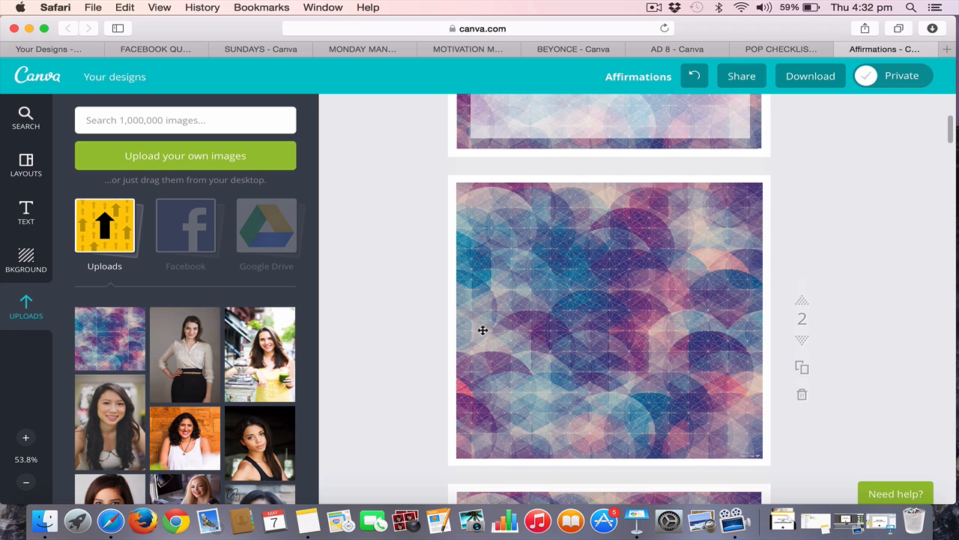
Try the translucent gray square from the Shapes collection on page 2, and delete it
click(25, 116)
click(283, 185)
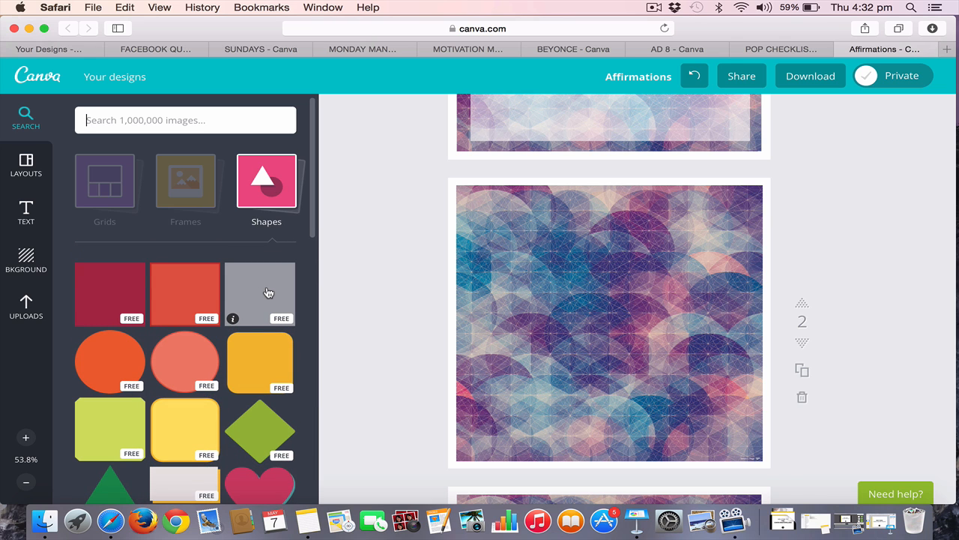
click(272, 296)
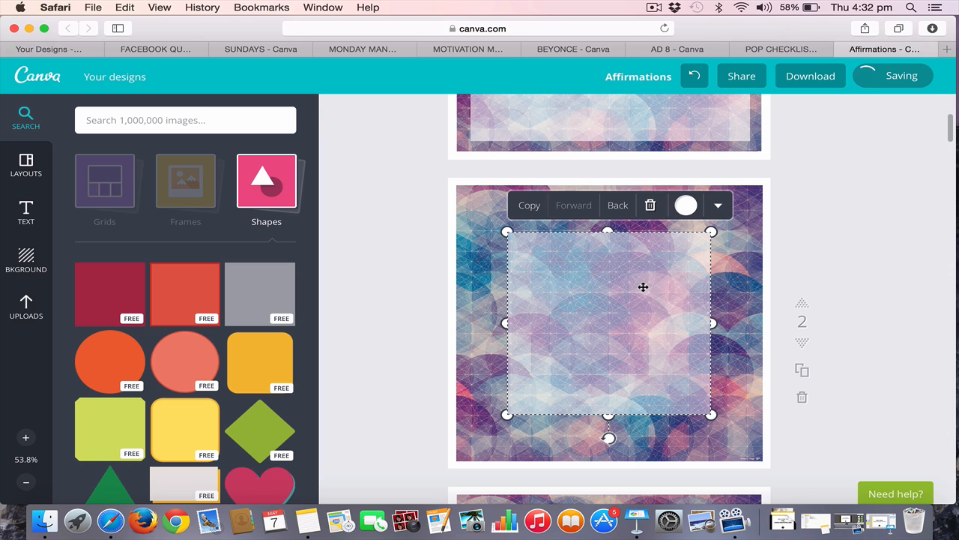
key(Delete)
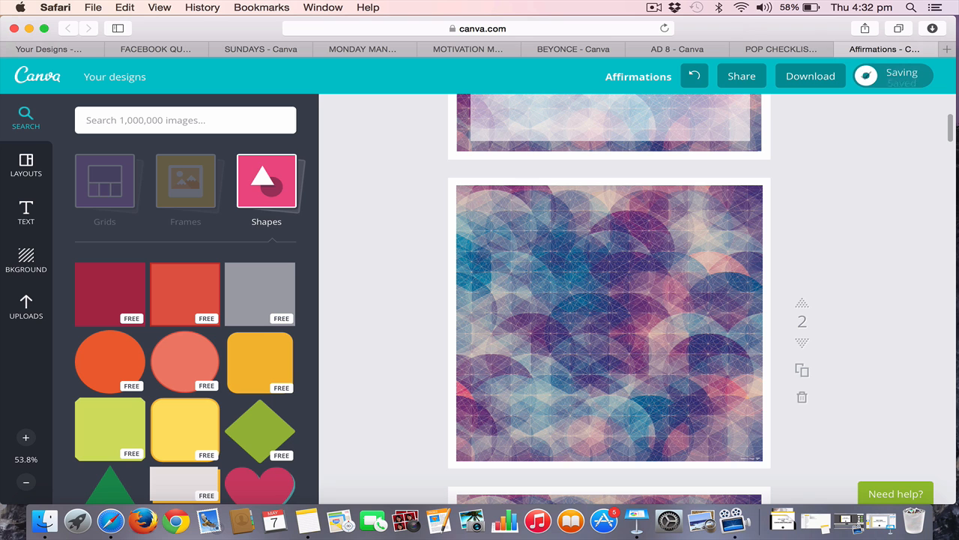
Add the solid dark red square shape to page 2 and recolor it white
click(97, 302)
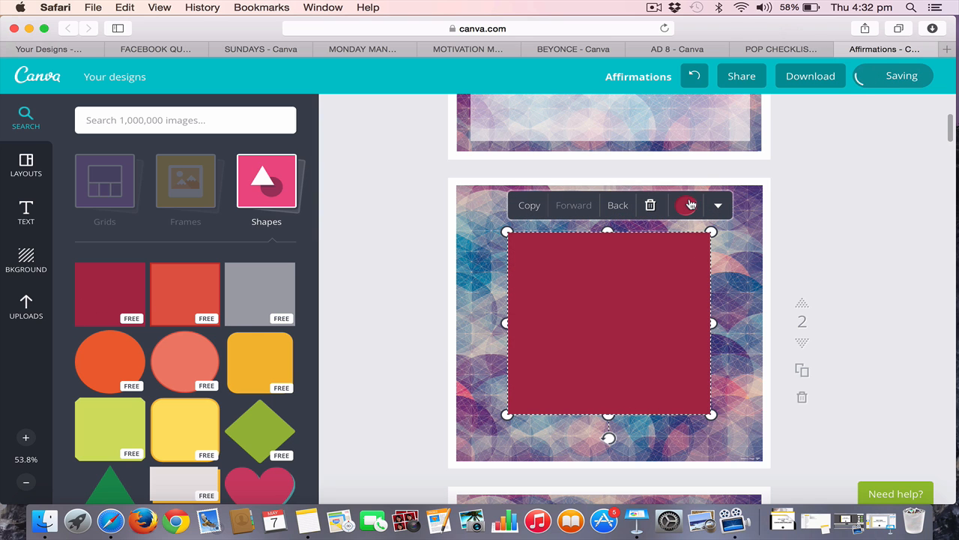
click(686, 205)
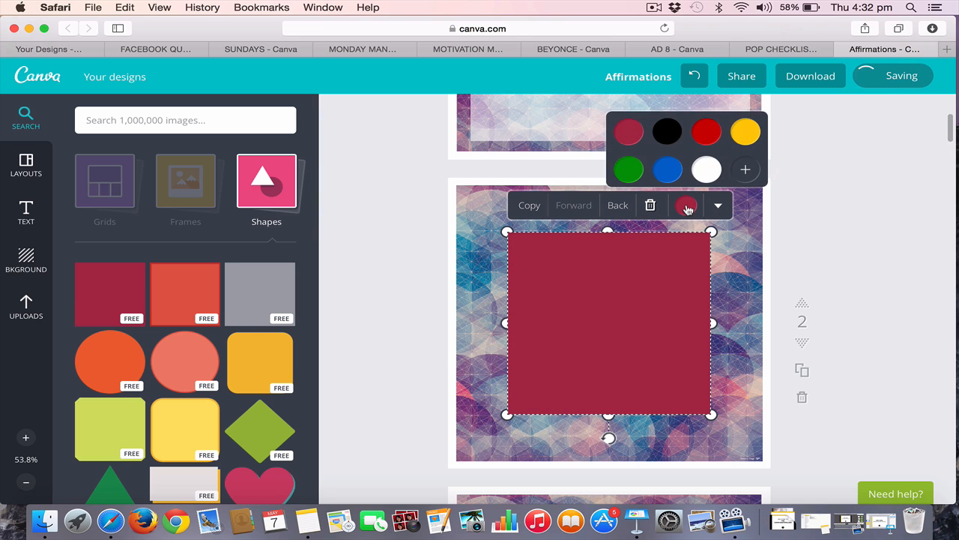
click(705, 168)
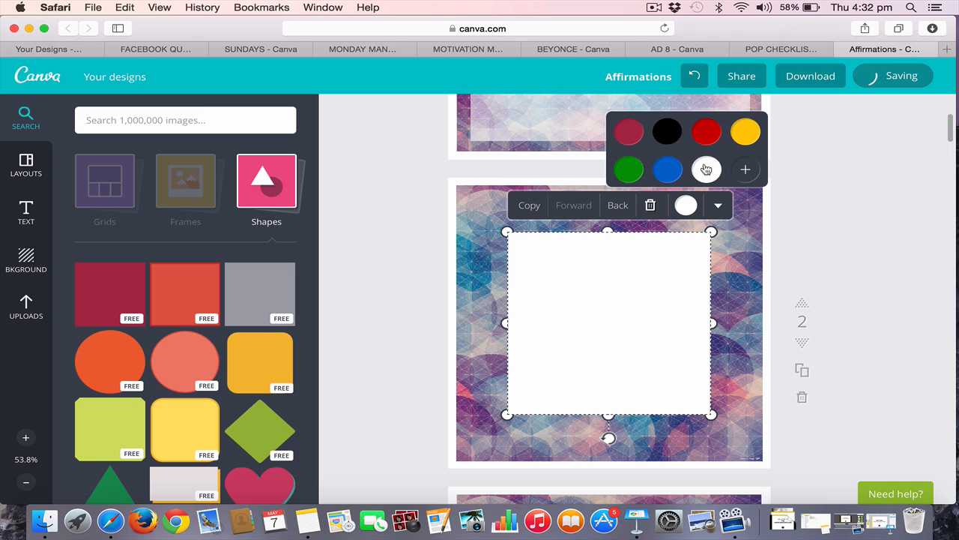
Make the white square on page 2 translucent, setting its transparency level to about two thirds of the scale
click(719, 207)
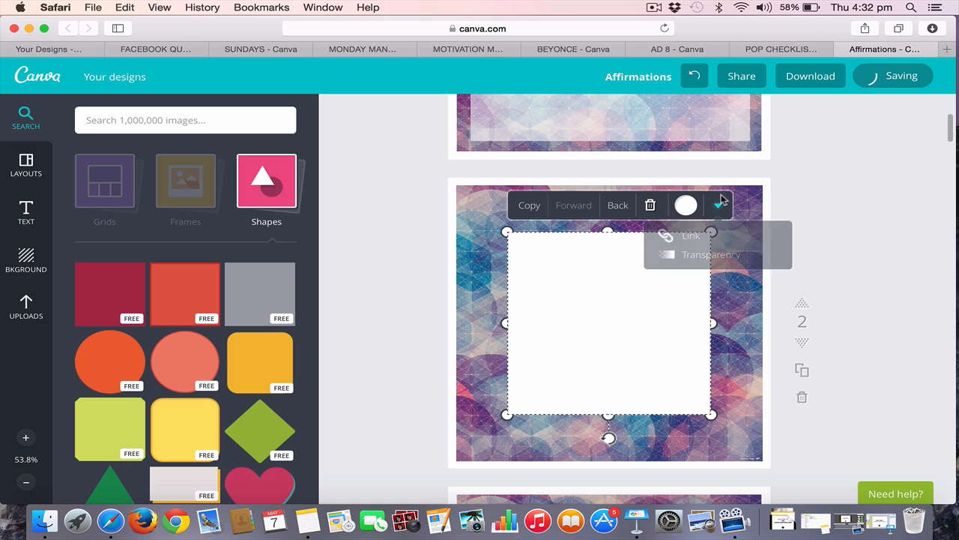
click(717, 259)
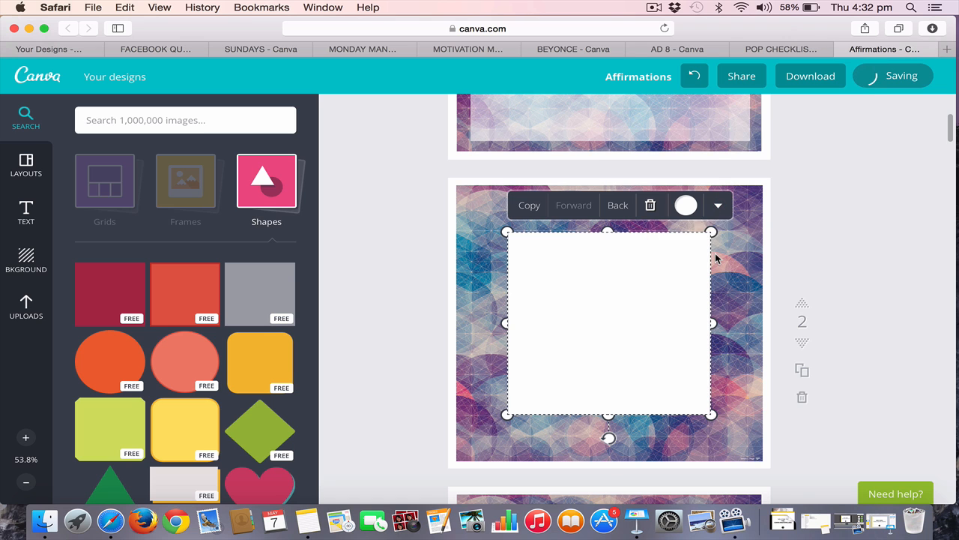
click(716, 258)
click(650, 268)
click(721, 207)
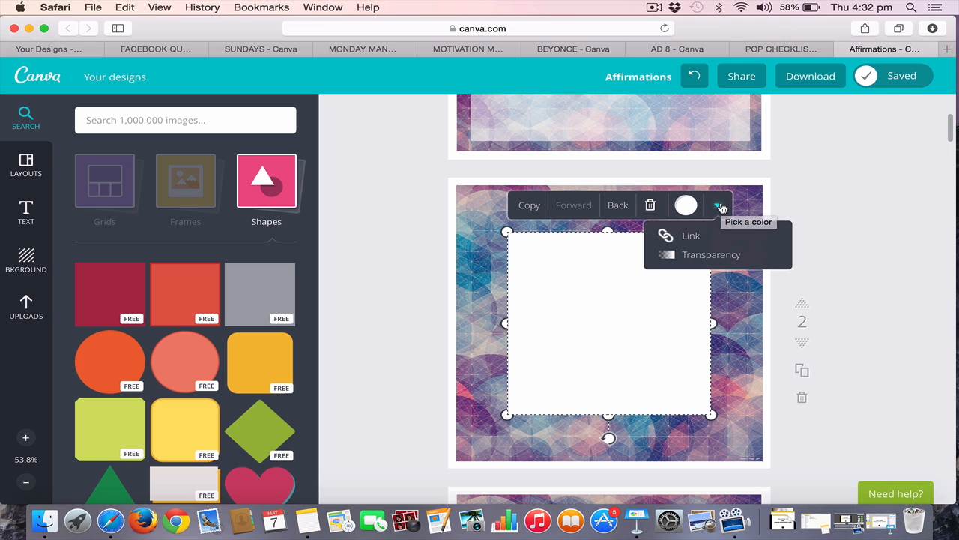
click(718, 255)
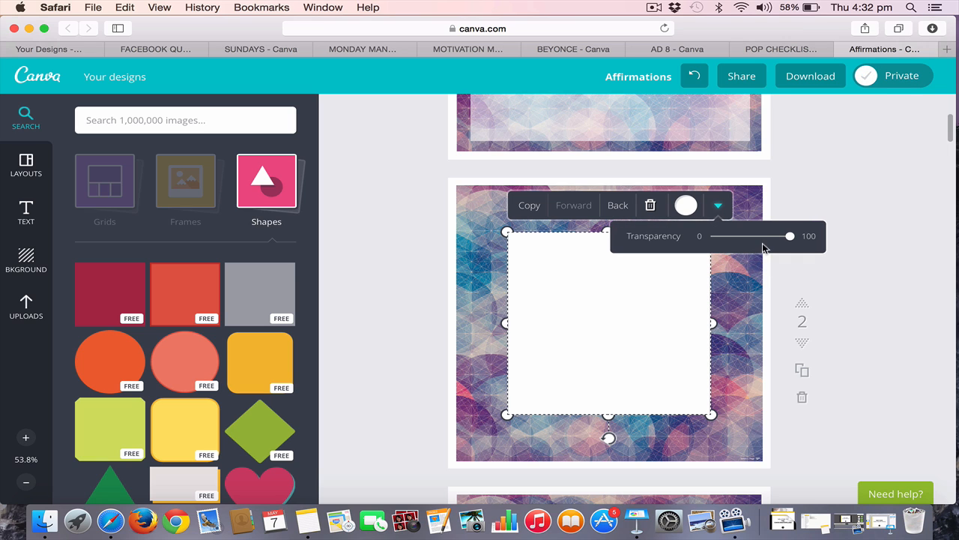
drag(792, 238, 764, 239)
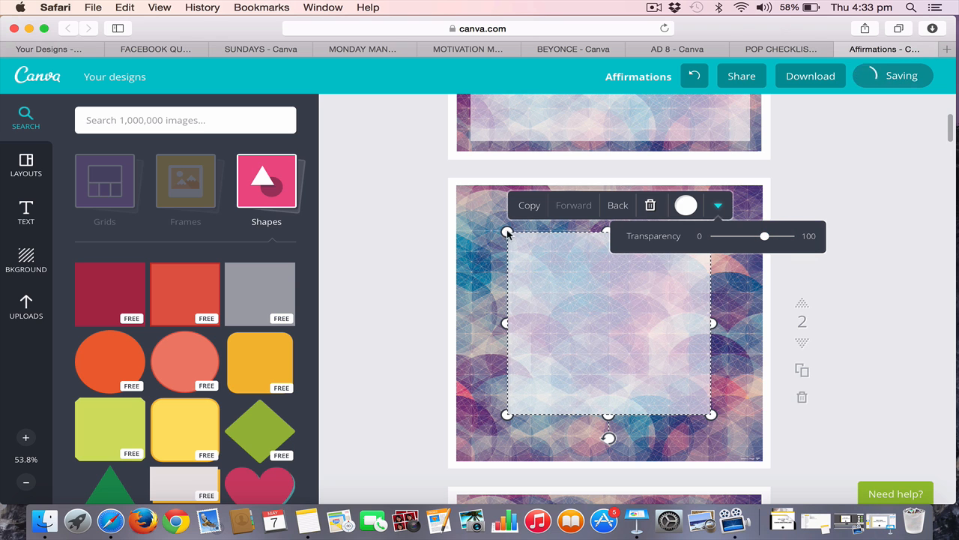
click(407, 253)
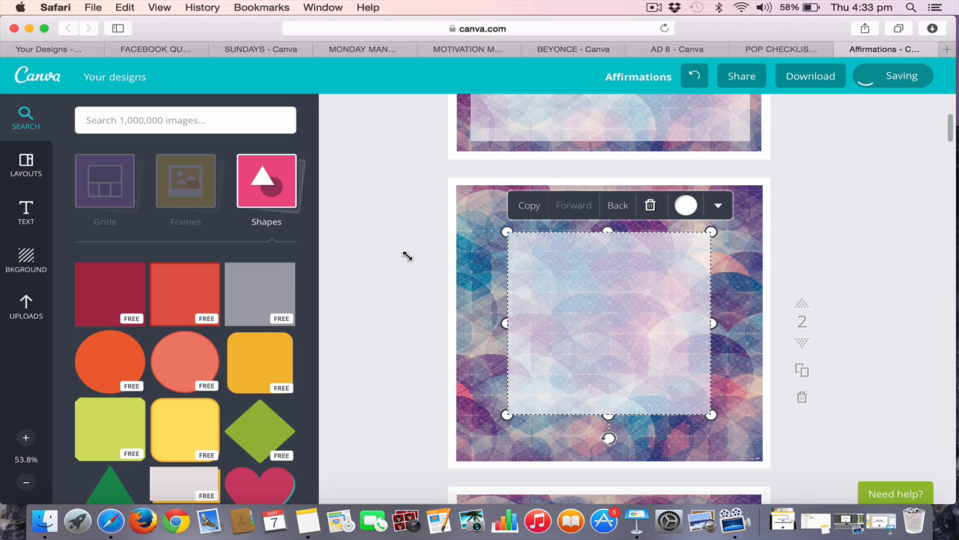
Enlarge the translucent white square on page 2 and center it, leaving a narrow, even border of the pattern around it
click(507, 233)
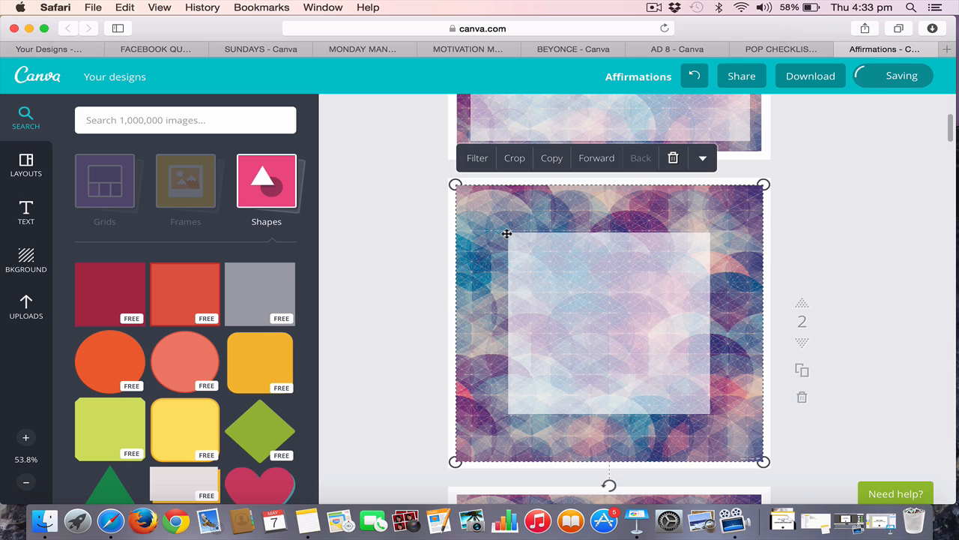
click(534, 251)
drag(505, 231, 473, 204)
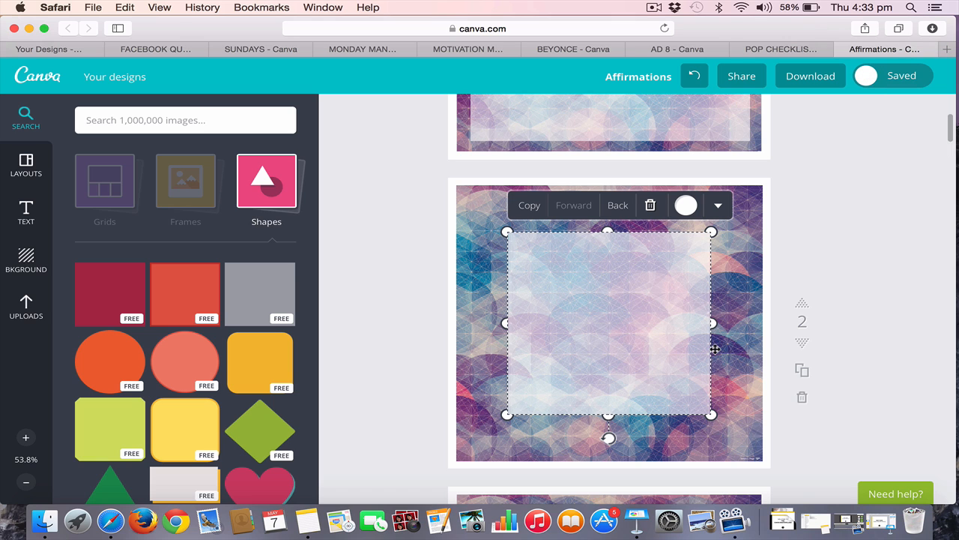
drag(692, 398, 725, 431)
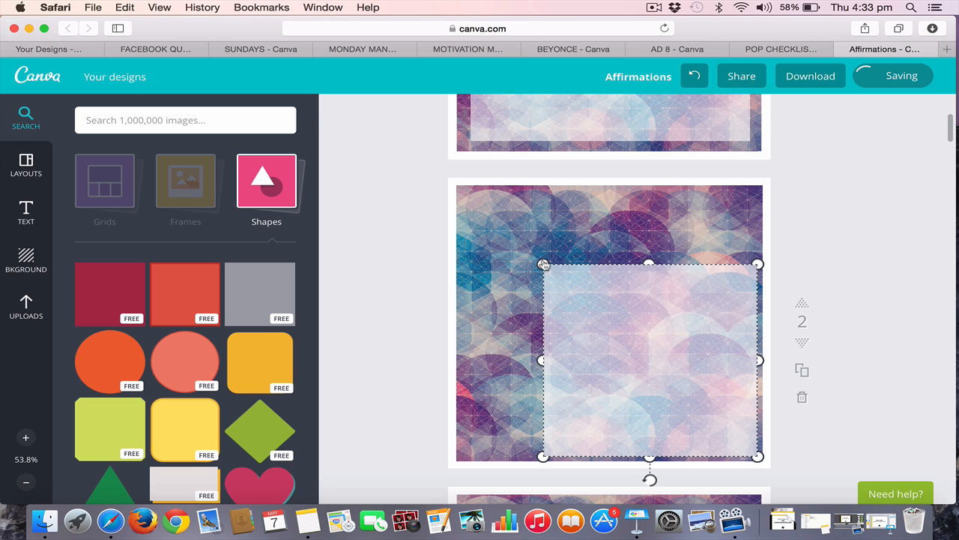
mouse_move(535, 260)
mouse_down()
mouse_move(503, 232)
mouse_move(542, 259)
mouse_up()
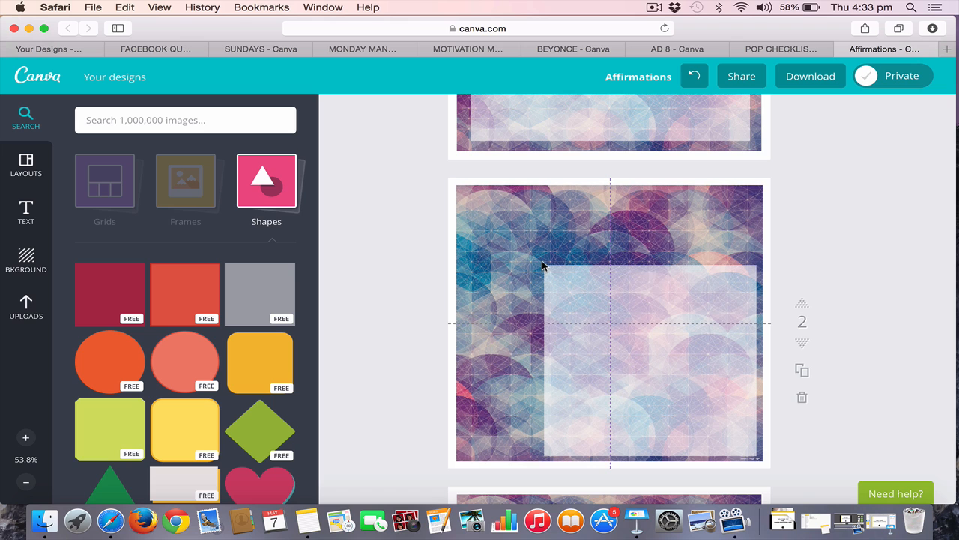
click(585, 299)
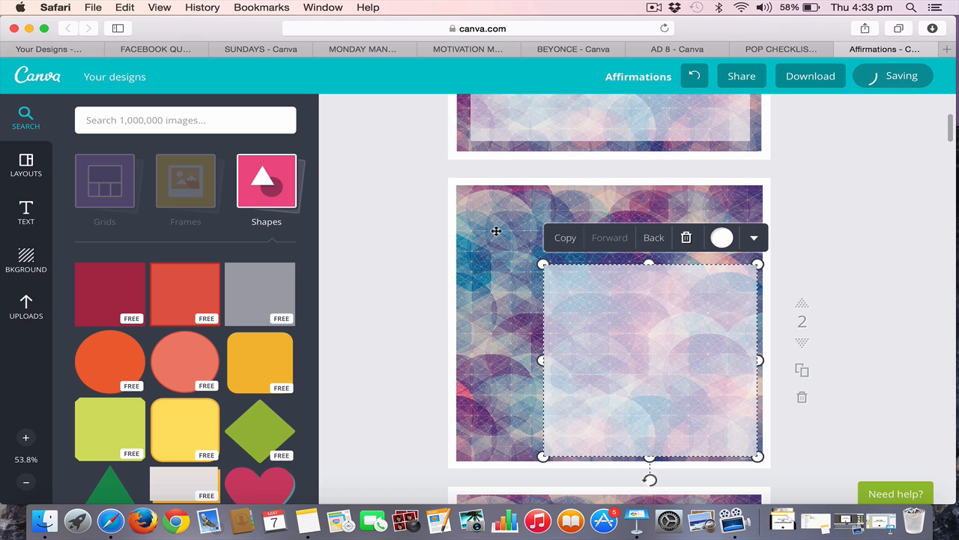
drag(544, 264, 496, 231)
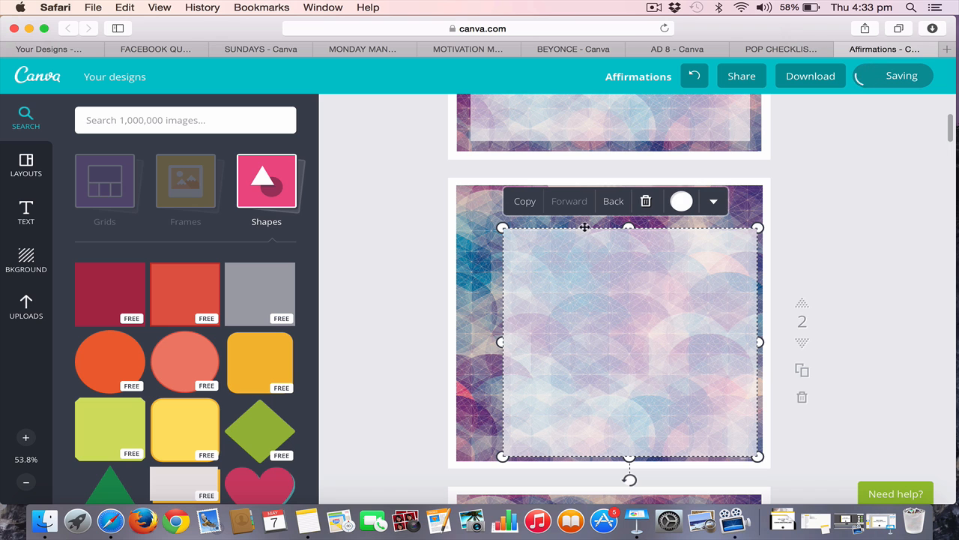
drag(503, 227, 489, 216)
mouse_move(675, 279)
mouse_down()
mouse_move(662, 263)
mouse_move(670, 274)
mouse_up()
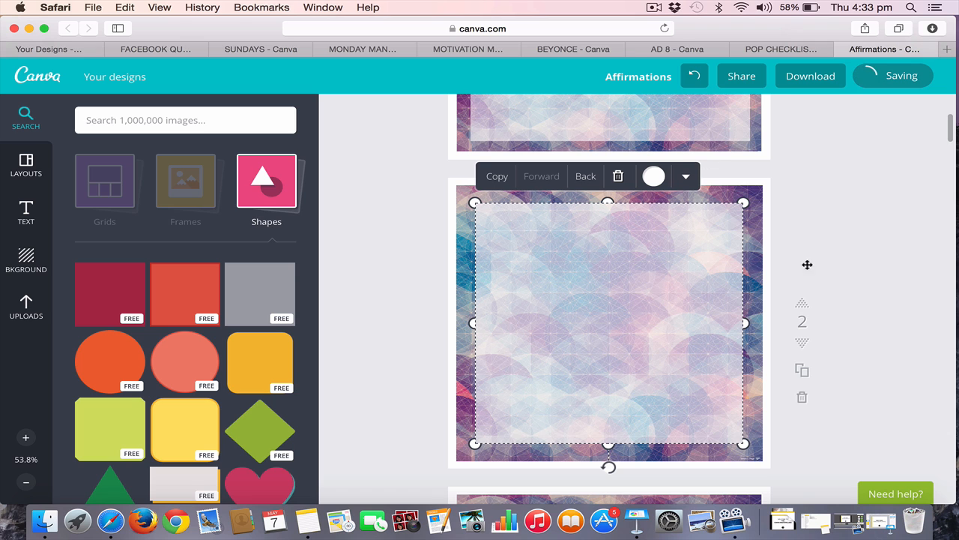
click(867, 231)
scroll(856, 229, down, 1)
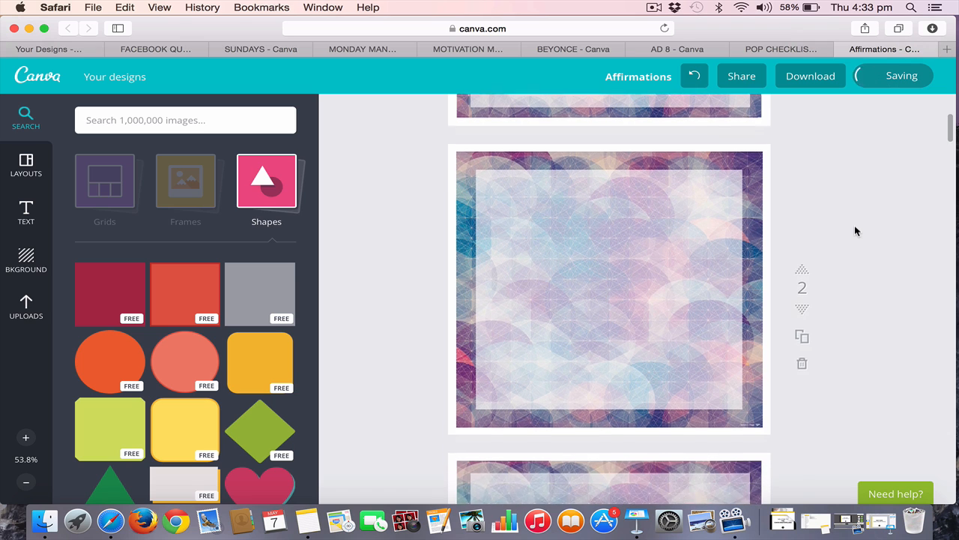
Copy the whole affirmation text from page 1
scroll(856, 230, up, 5)
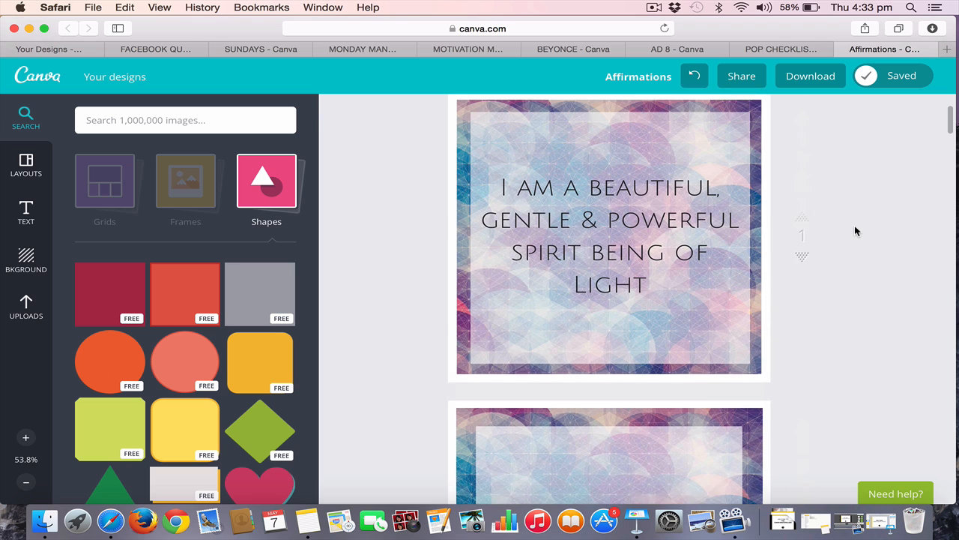
click(641, 278)
click(647, 287)
drag(647, 287, 495, 184)
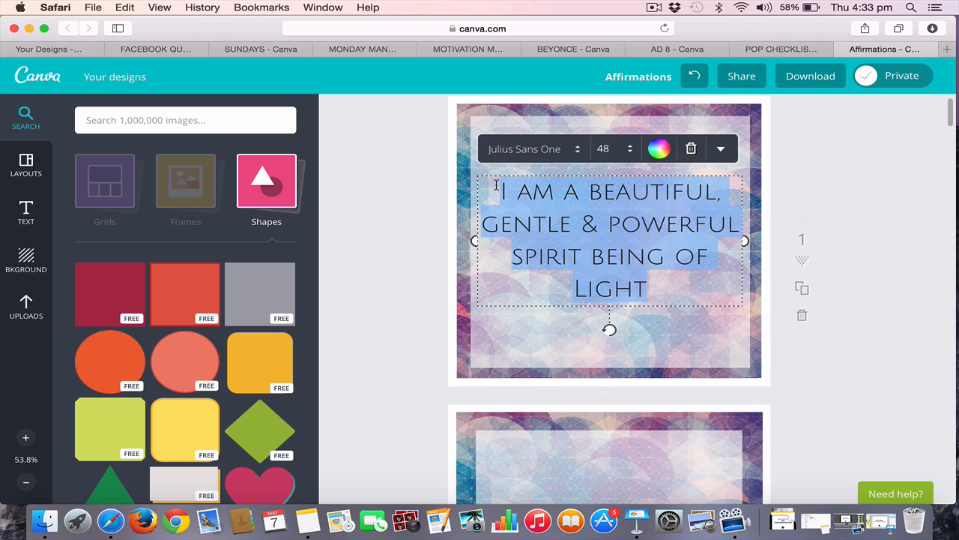
click(377, 257)
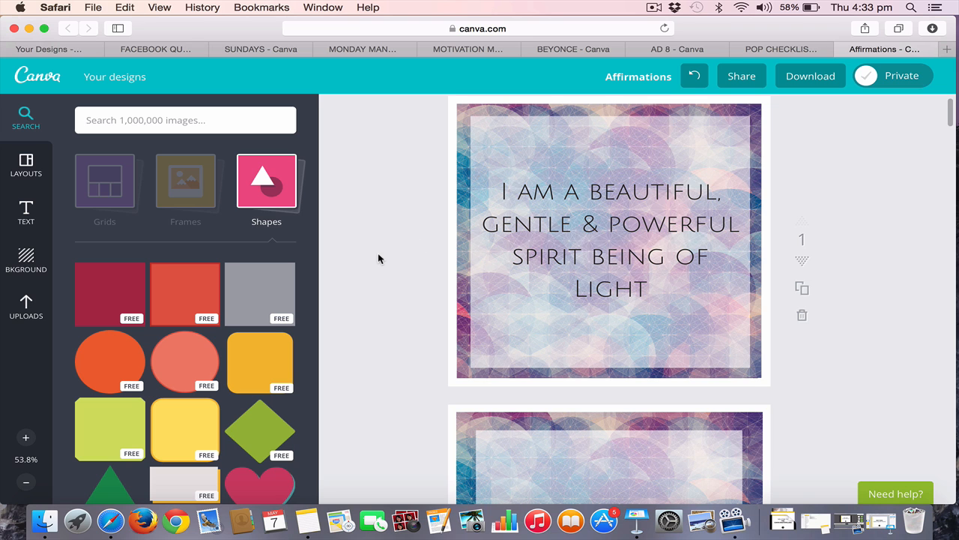
scroll(377, 254, down, 5)
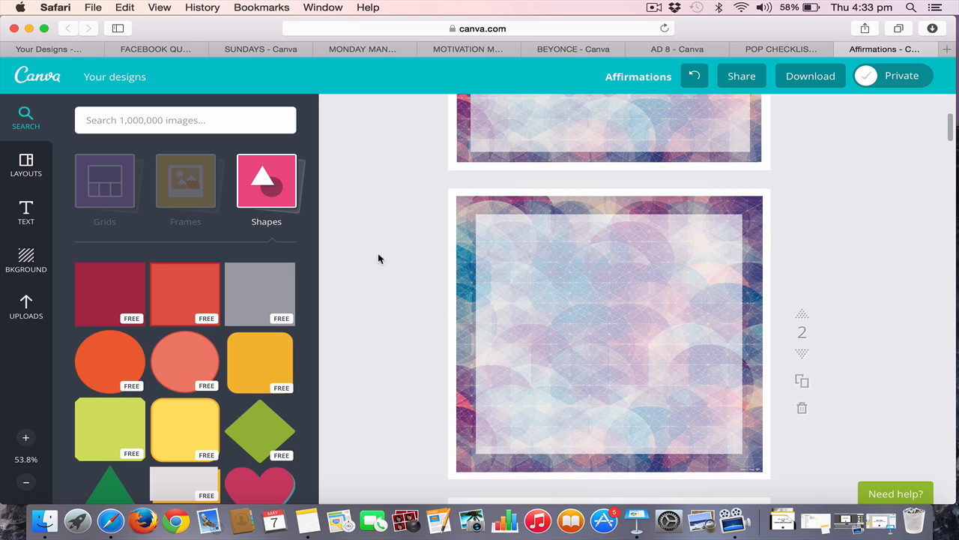
Add a body text box to page 2 and replace its placeholder with "I am a beautiful, gentle & powerful spirit being of Light"
click(26, 211)
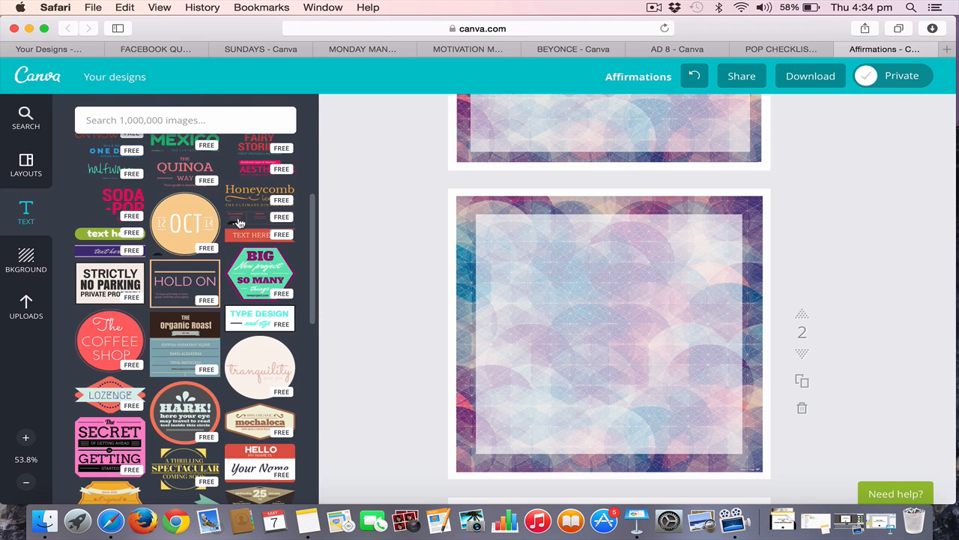
scroll(236, 224, up, 5)
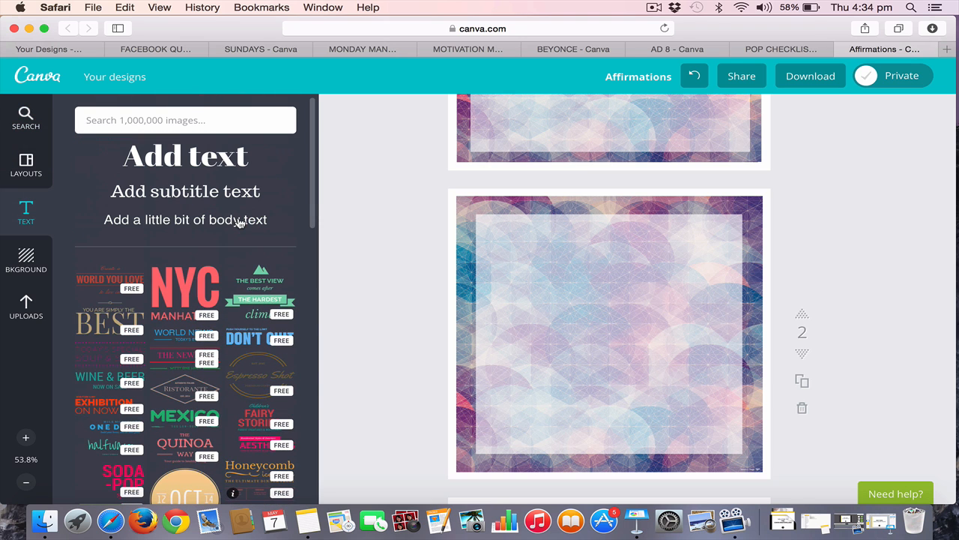
click(185, 219)
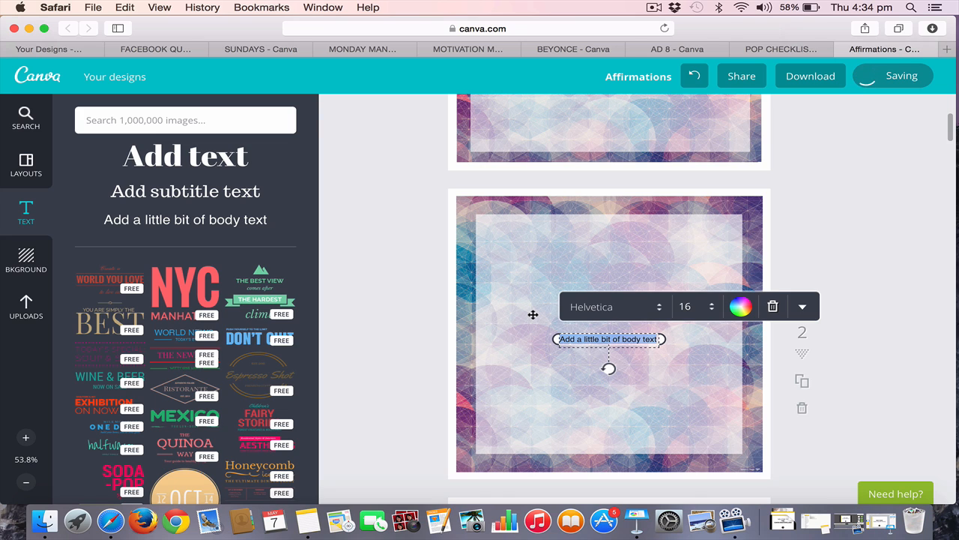
text(I am a beautiful, gentle & powerful spirit being of Light)
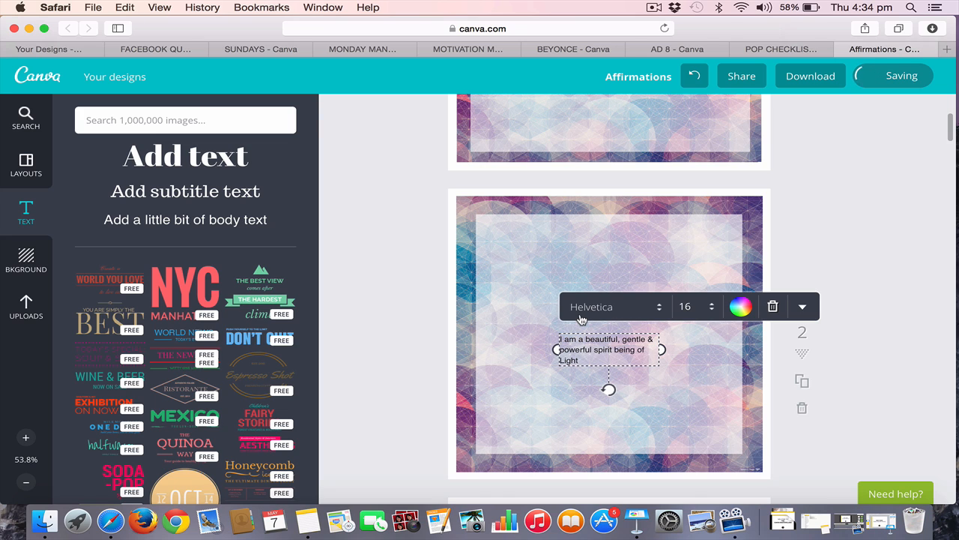
Center-align the pasted affirmation text on page 2 and set its font size to 36
key(super+a)
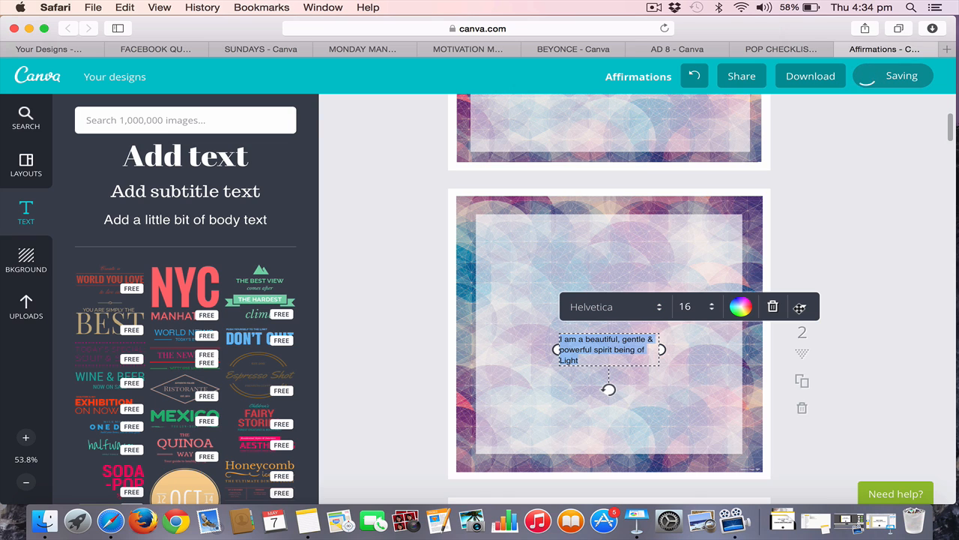
click(800, 307)
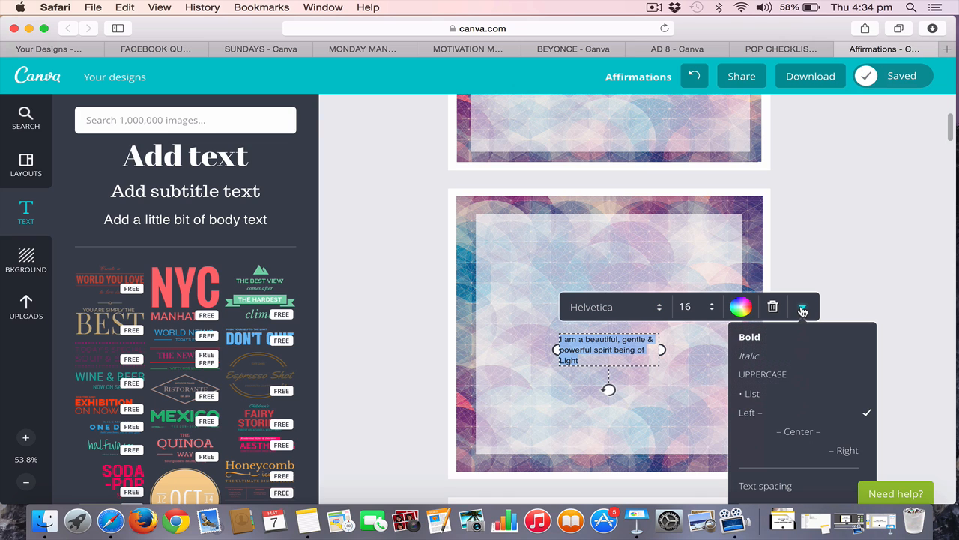
click(798, 433)
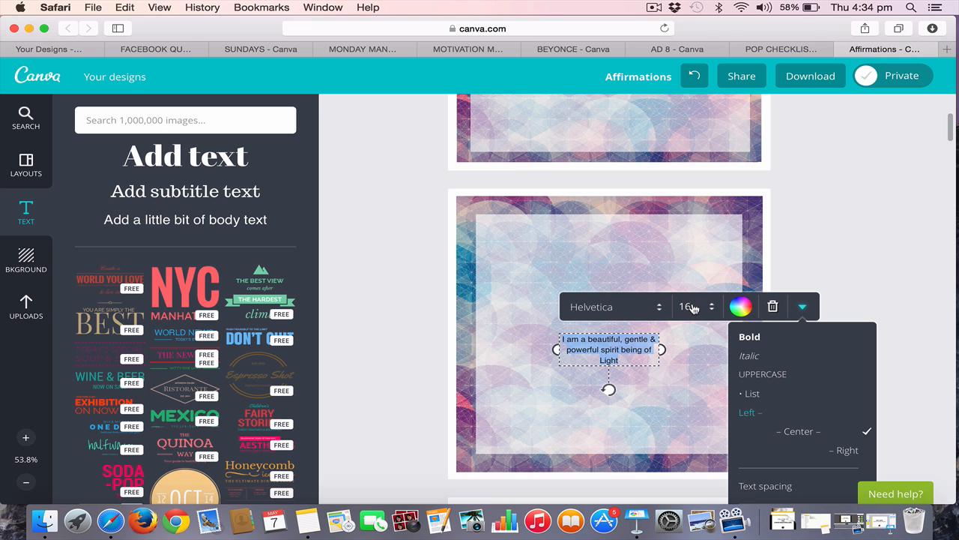
click(693, 308)
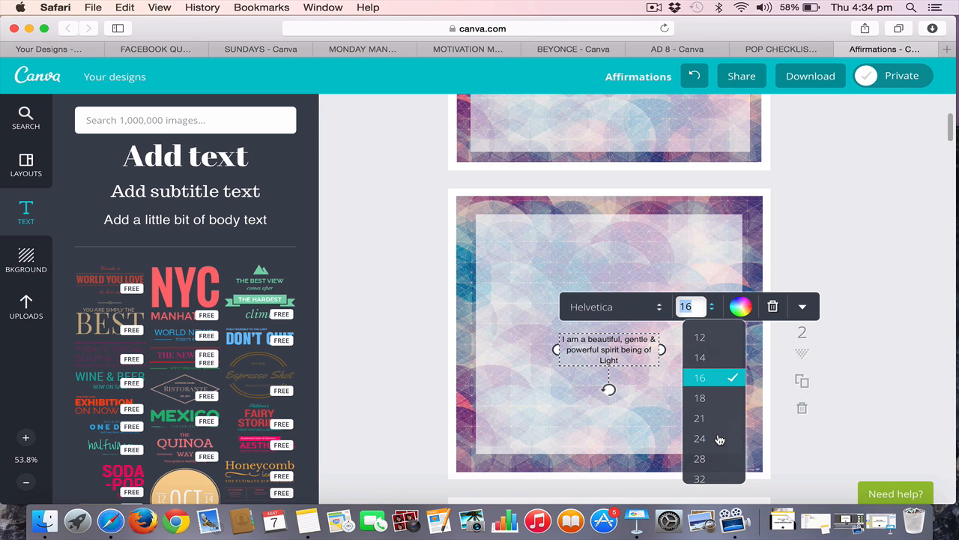
scroll(718, 437, down, 2)
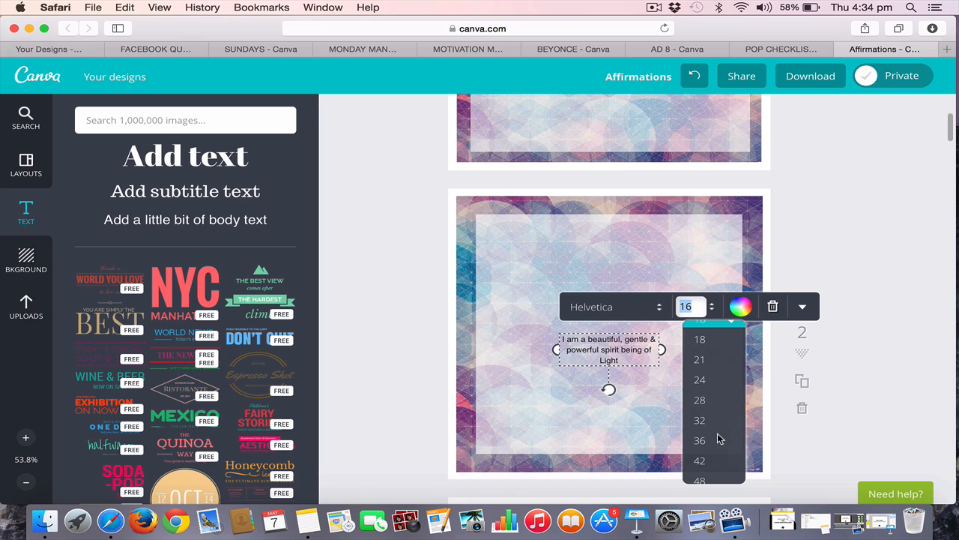
click(706, 441)
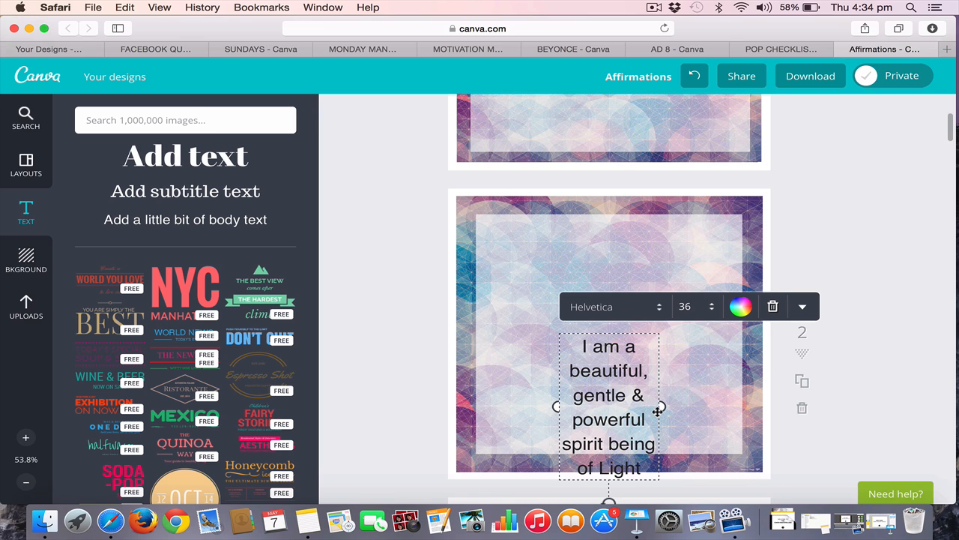
Widen the affirmation text box to nearly the white square's width and center it on page 2
drag(659, 406, 733, 402)
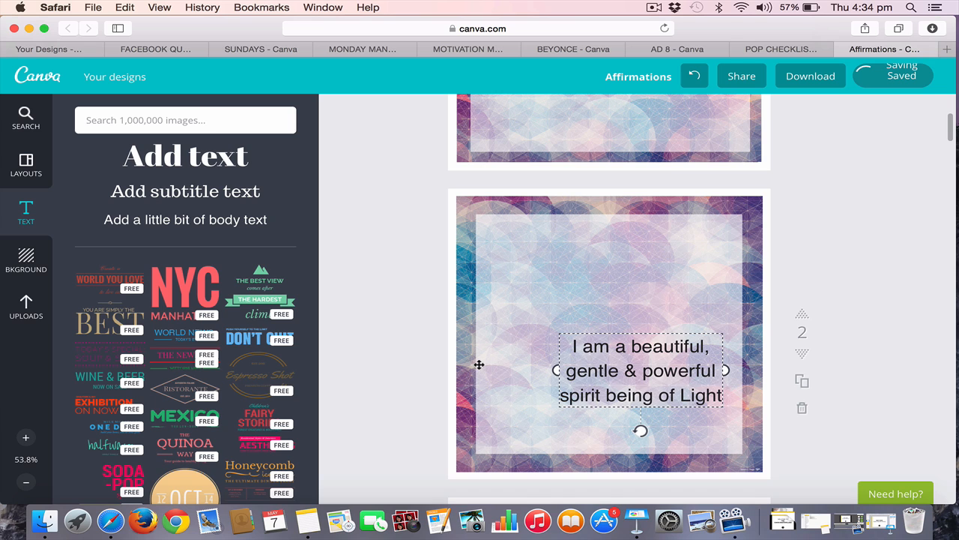
drag(479, 365, 478, 365)
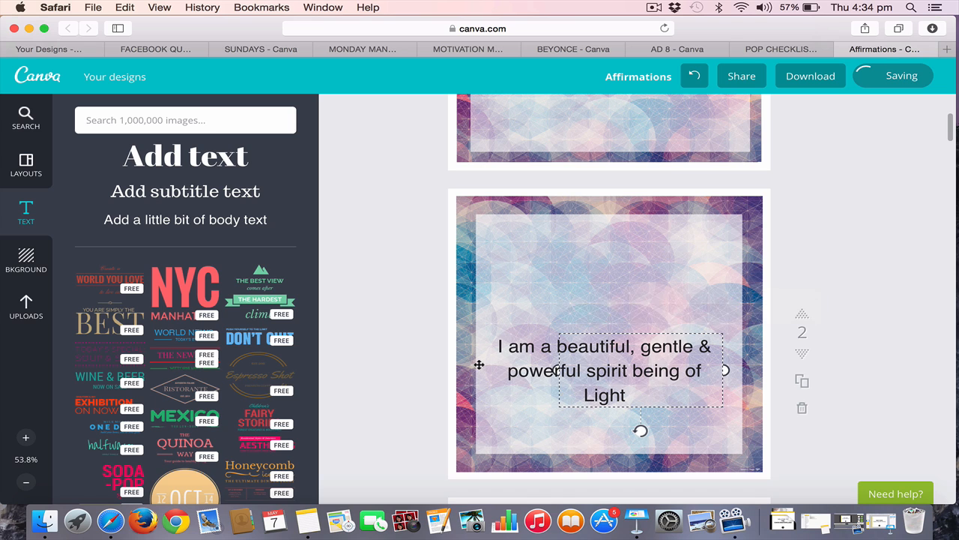
click(376, 386)
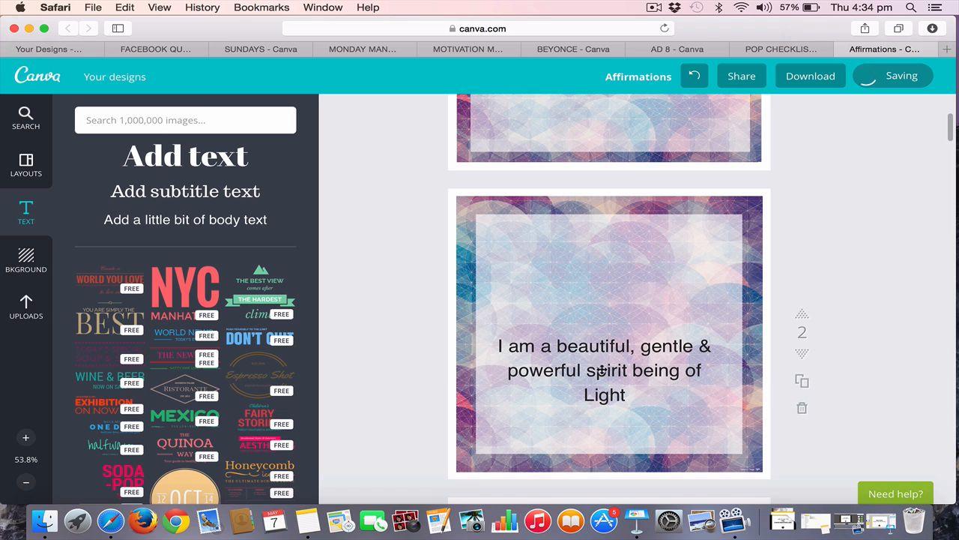
drag(601, 369, 610, 339)
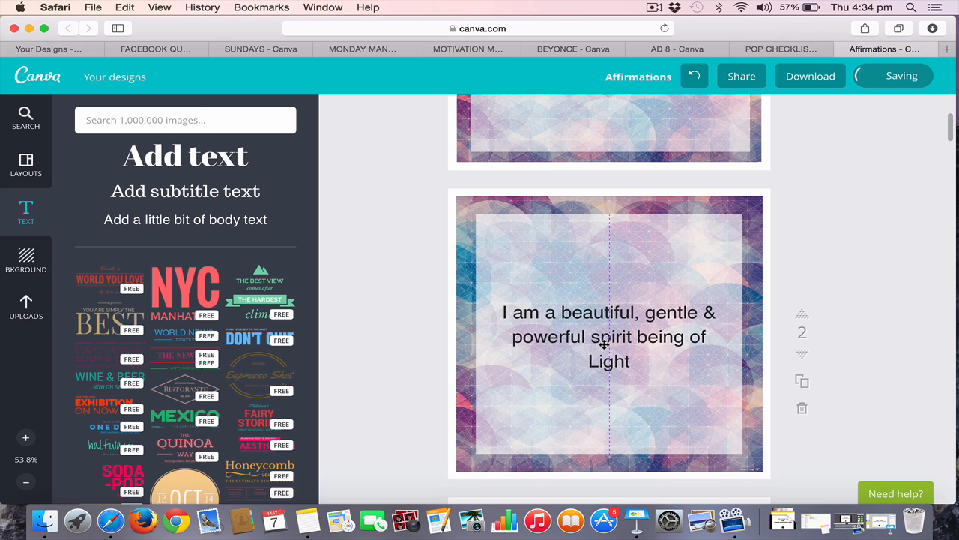
drag(605, 347, 607, 335)
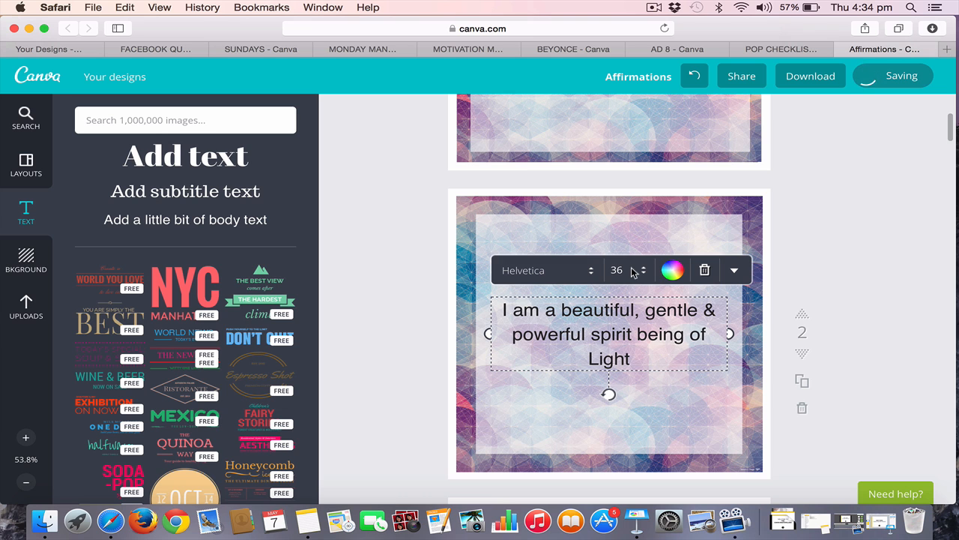
Try font size 80 on page 2's affirmation text, and set it to 56 instead
click(632, 271)
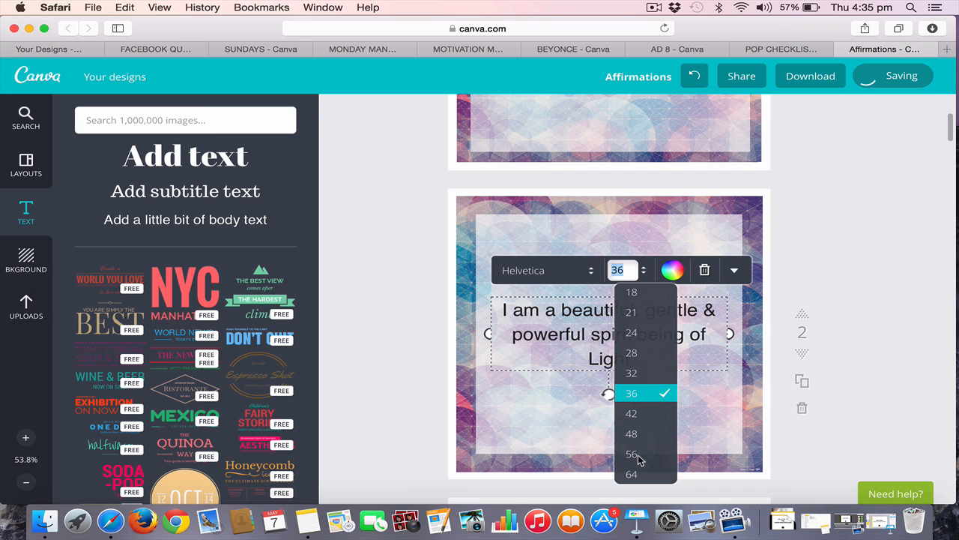
text(80)
key(Return)
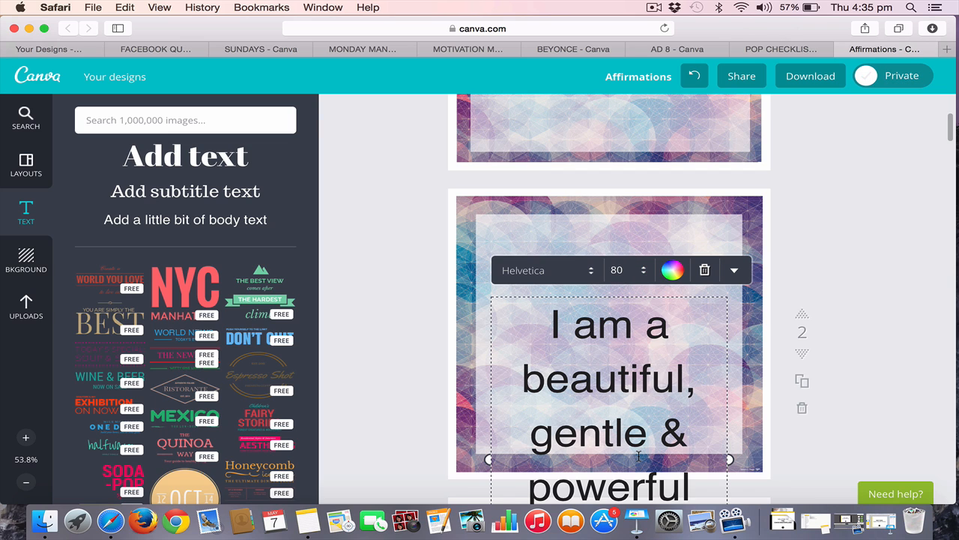
click(633, 272)
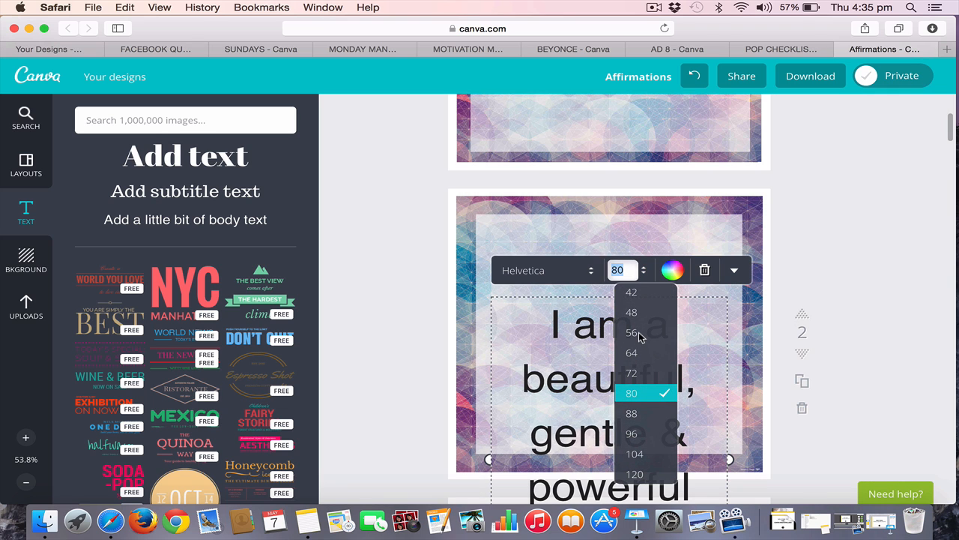
click(631, 332)
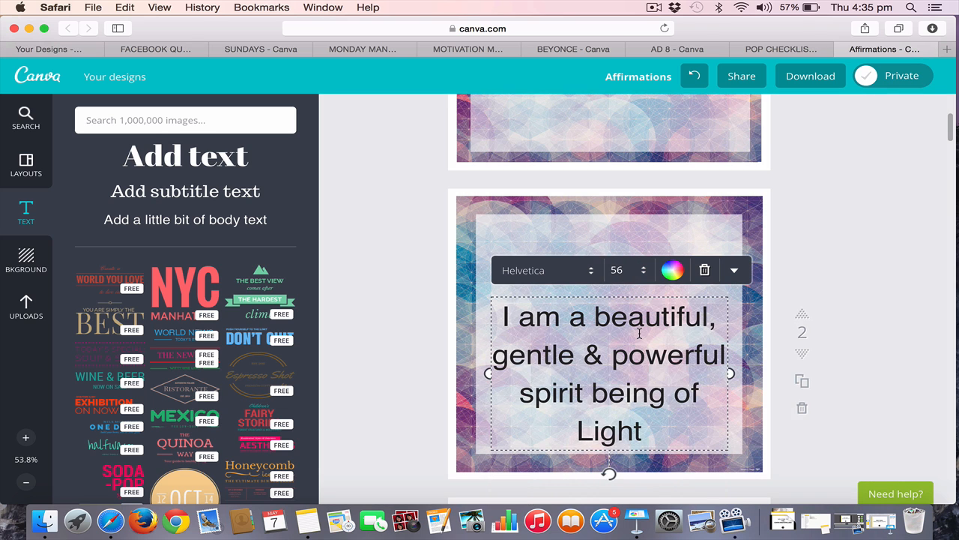
Try the Josefin Slab font on page 2's affirmation text, and set it to Julius Sans One instead
click(561, 271)
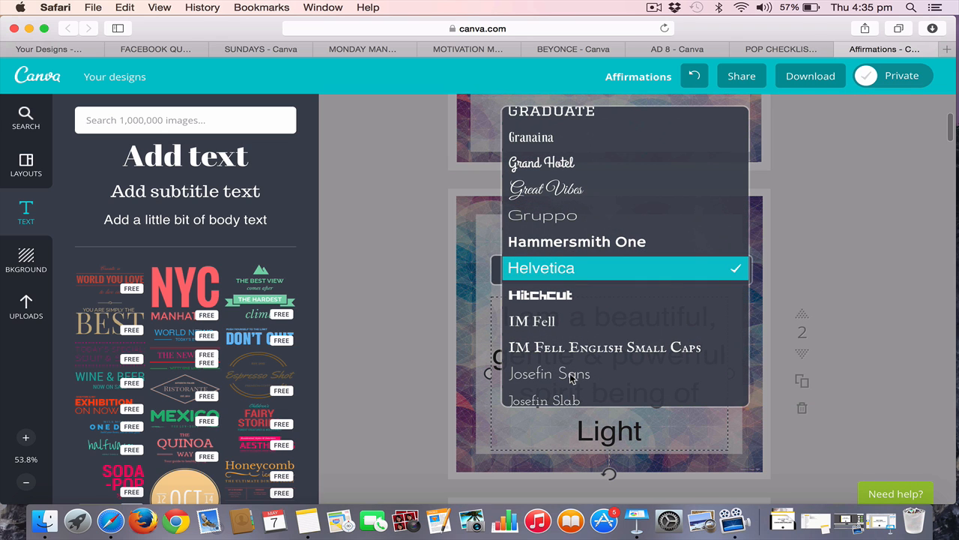
scroll(572, 375, down, 1)
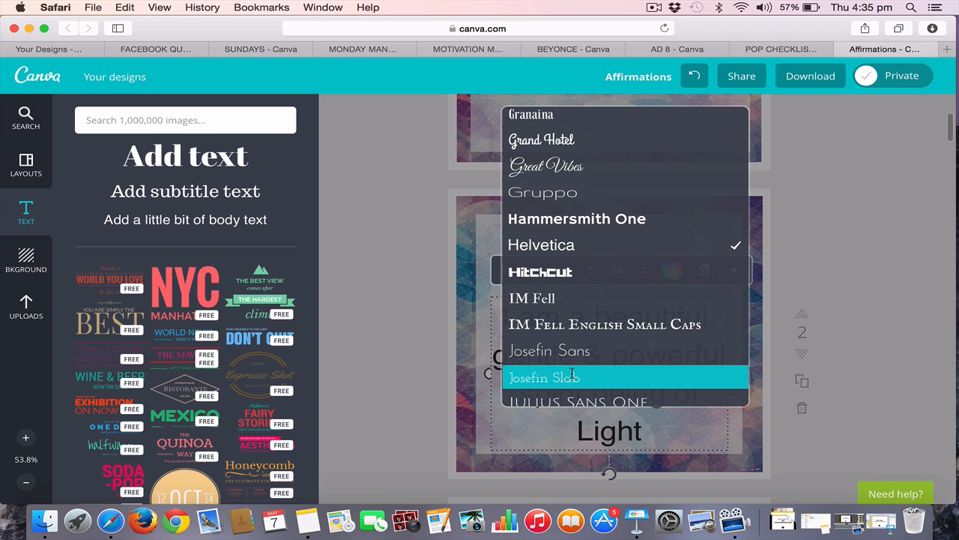
click(578, 379)
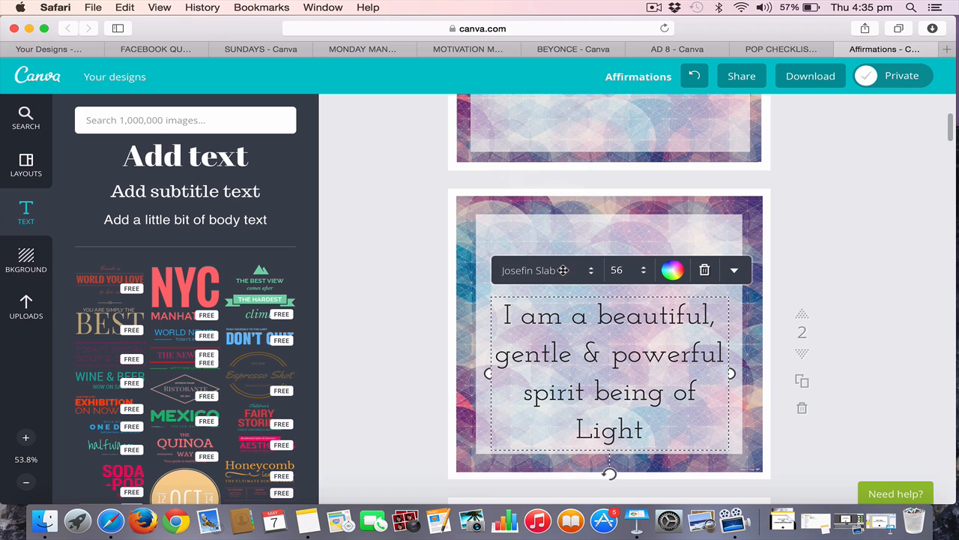
click(563, 270)
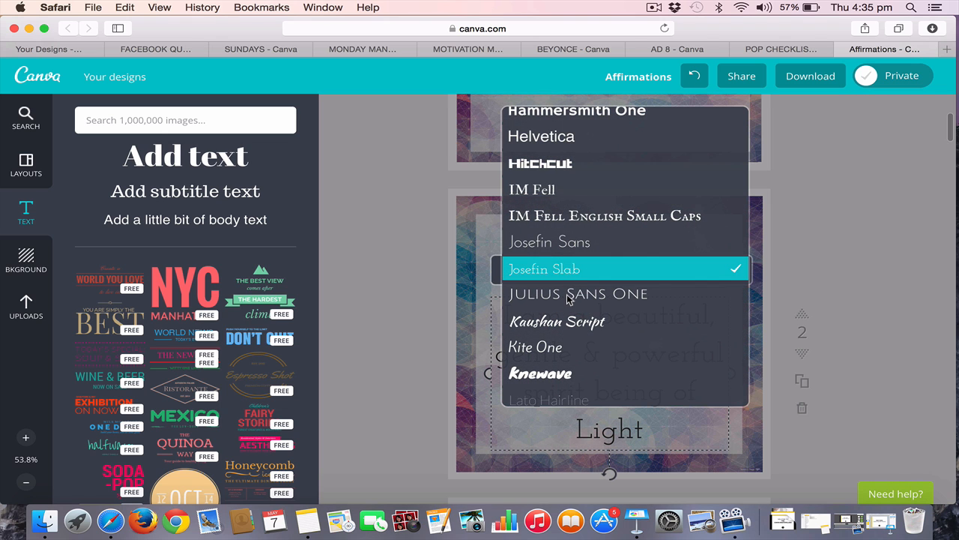
click(569, 299)
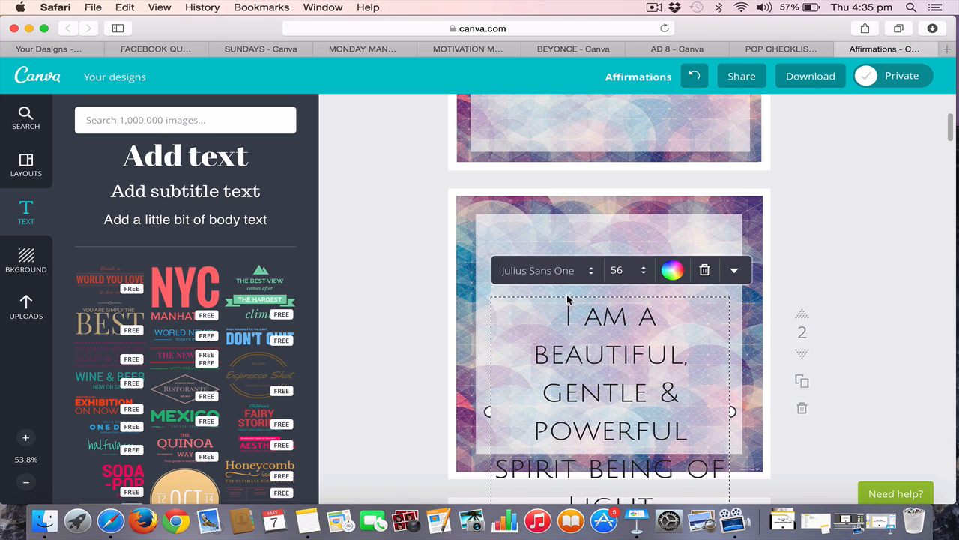
Try font size 36 on the Julius Sans One affirmation text on page 2, and set it to 42 instead
click(631, 270)
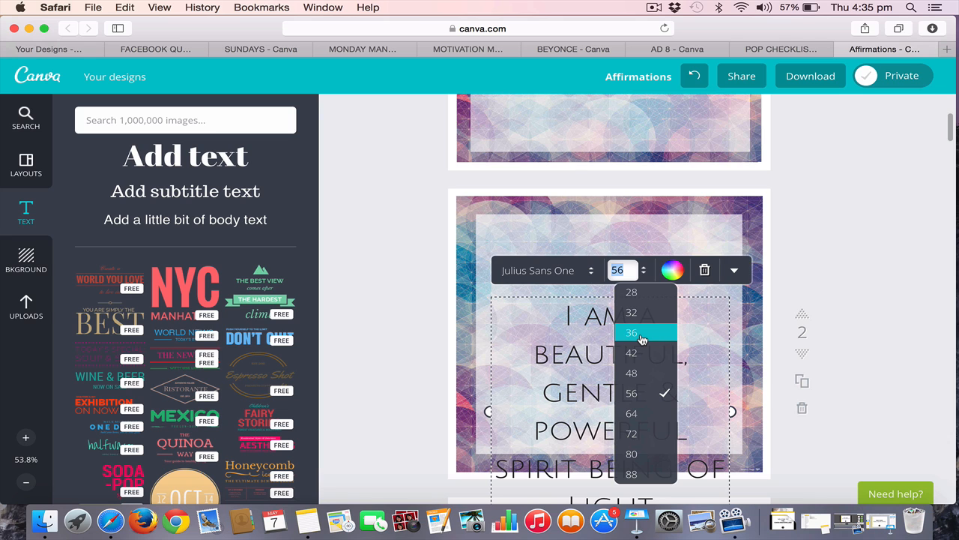
click(642, 334)
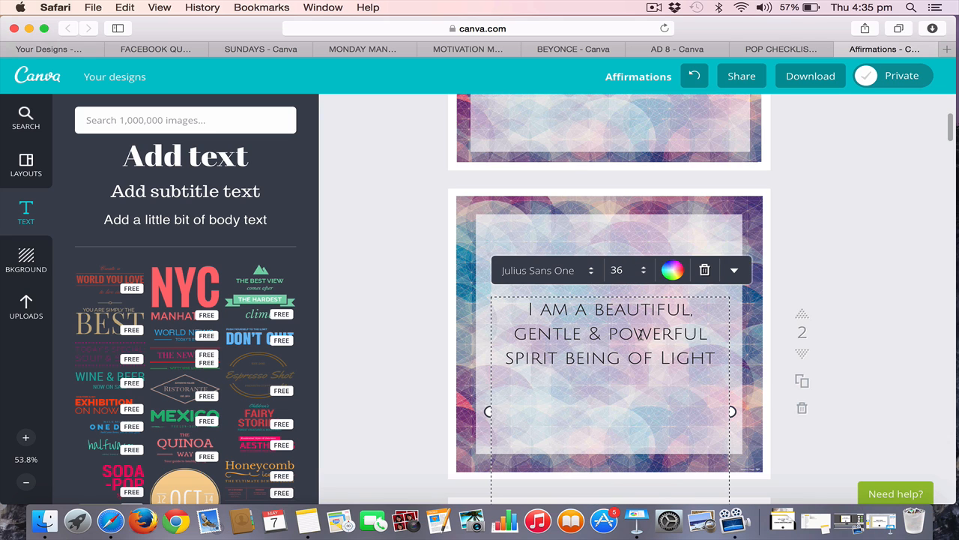
click(643, 271)
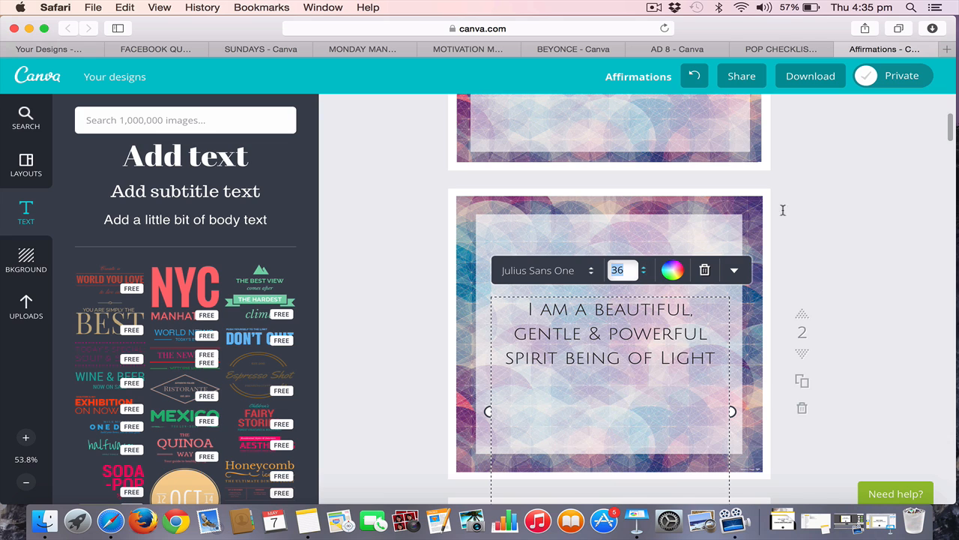
click(825, 227)
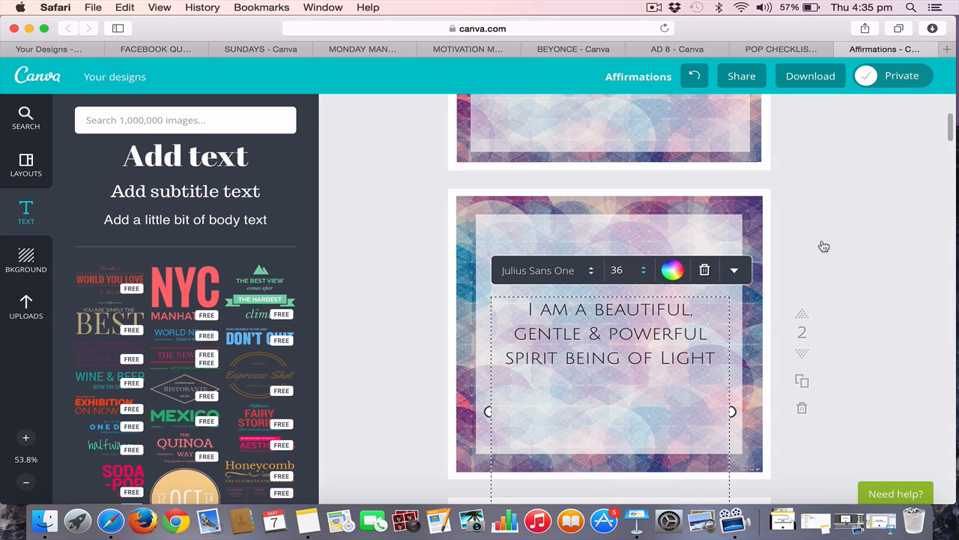
click(899, 283)
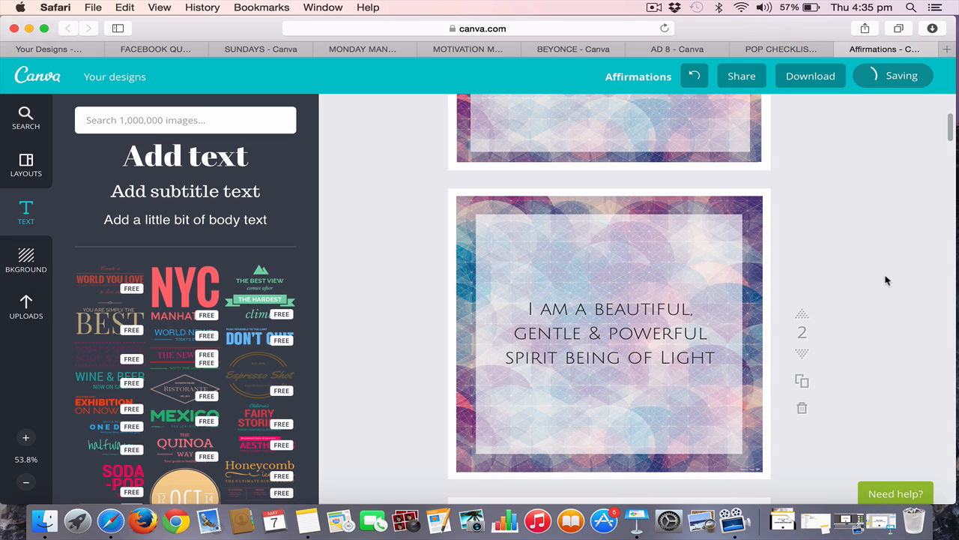
click(663, 334)
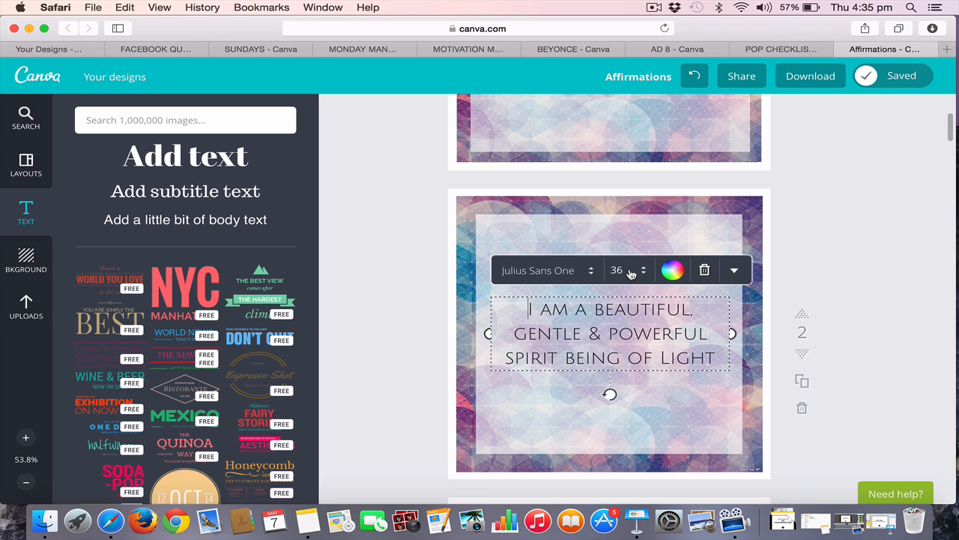
click(631, 273)
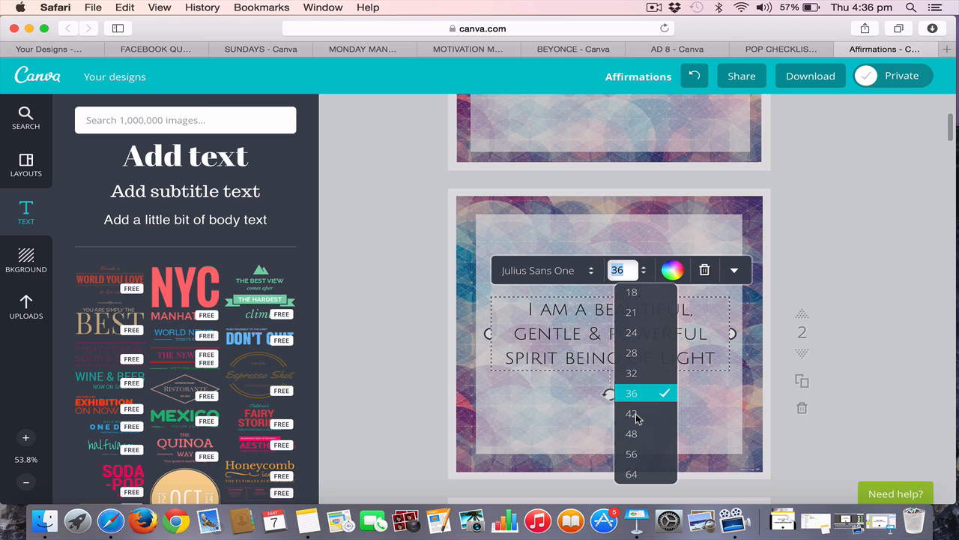
click(632, 413)
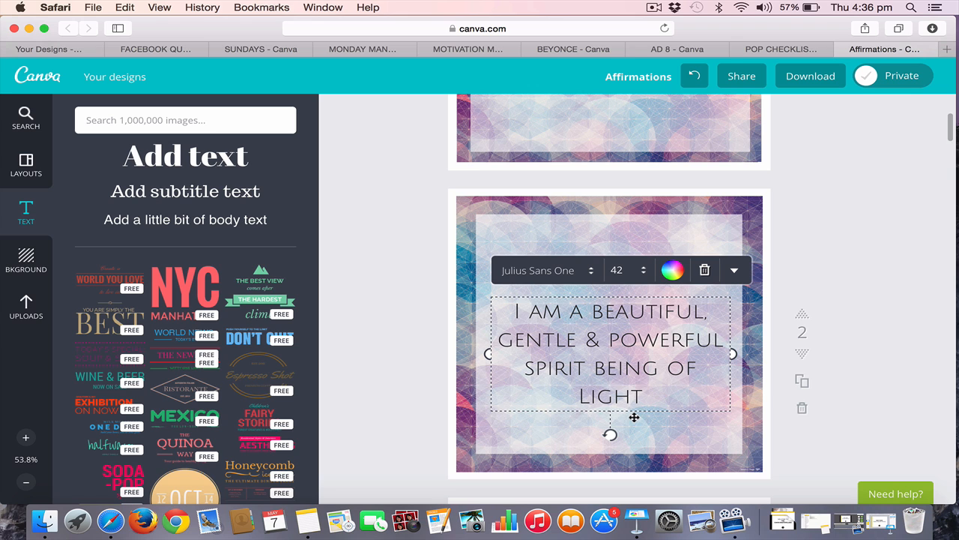
click(874, 266)
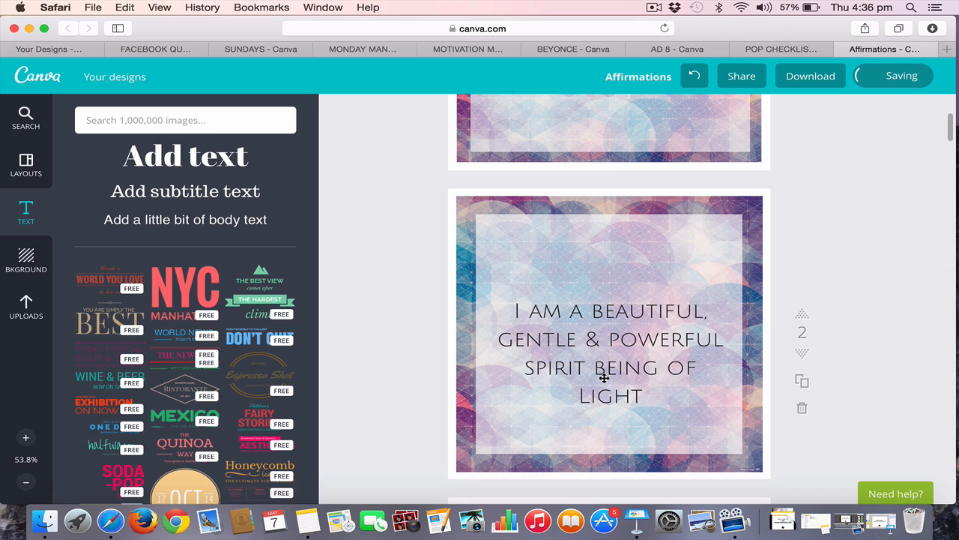
Move the affirmation text up on page 2 so it sits vertically centered in the white square
drag(613, 342, 614, 323)
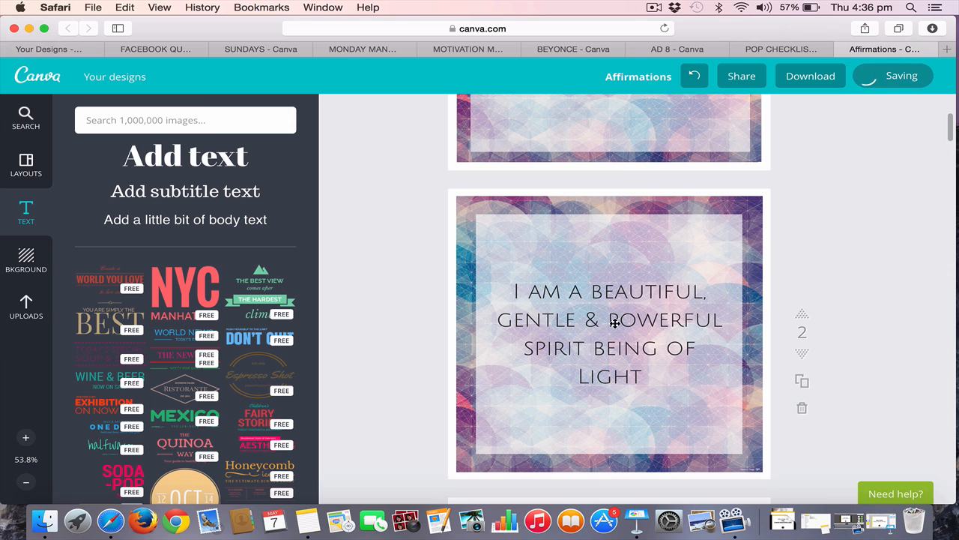
scroll(776, 309, down, 3)
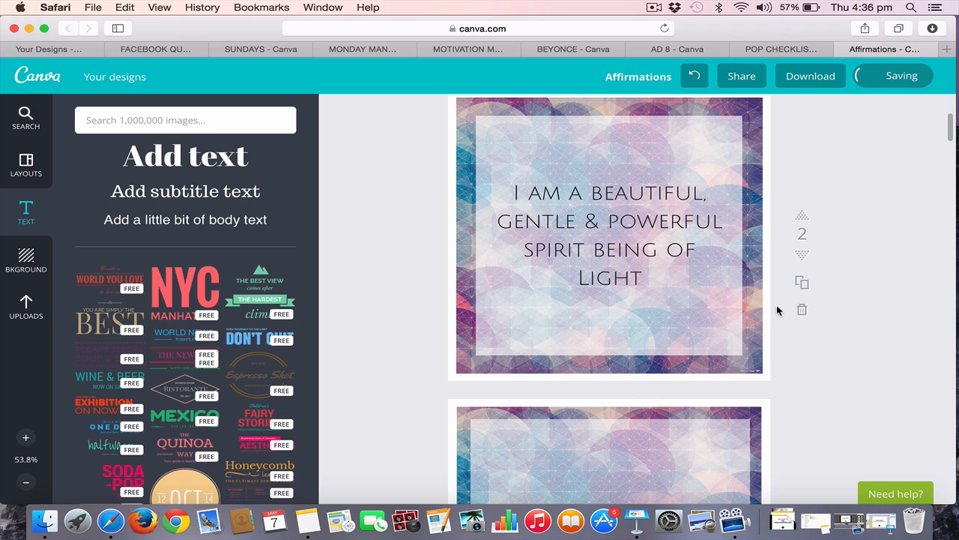
scroll(777, 311, up, 1)
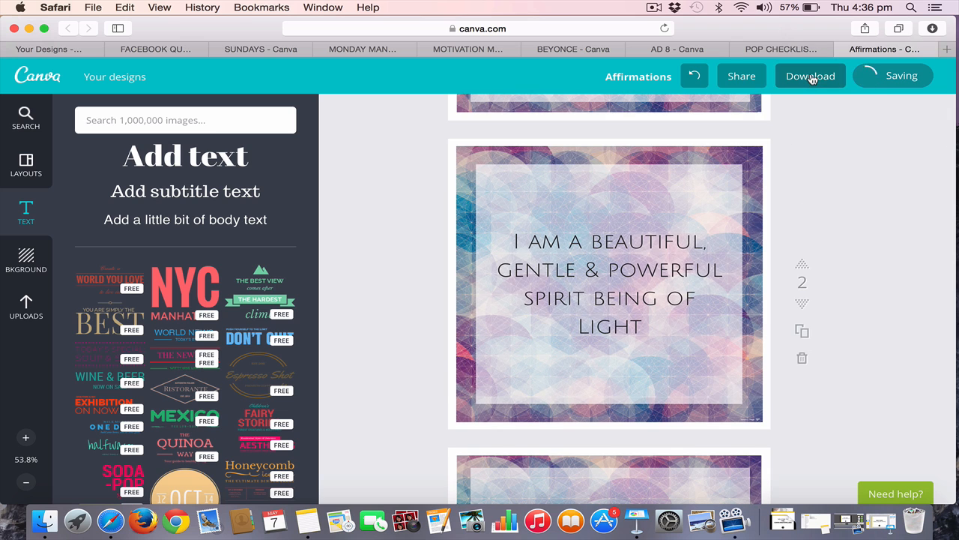
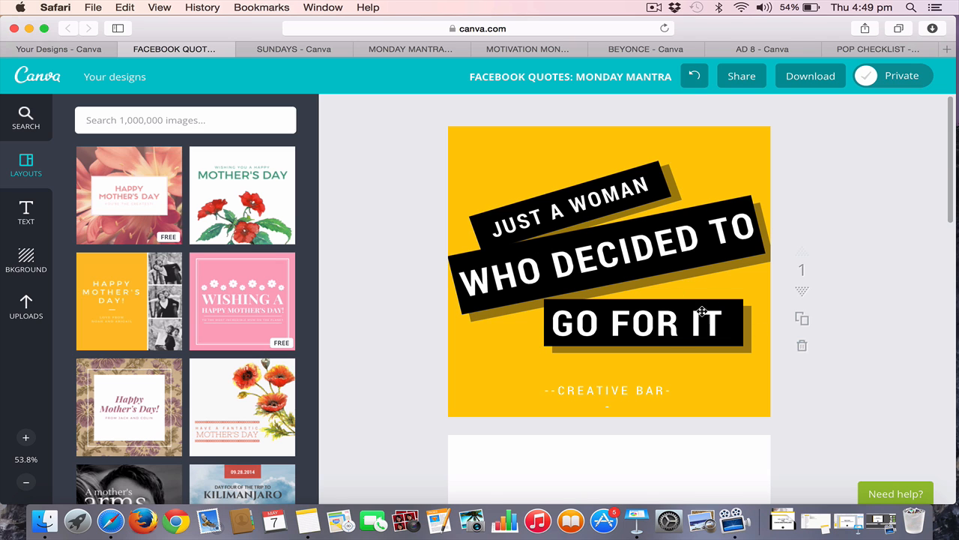
Fill page 2's background with the yellow used on page 1, and view its code in the custom color picker
scroll(668, 366, down, 5)
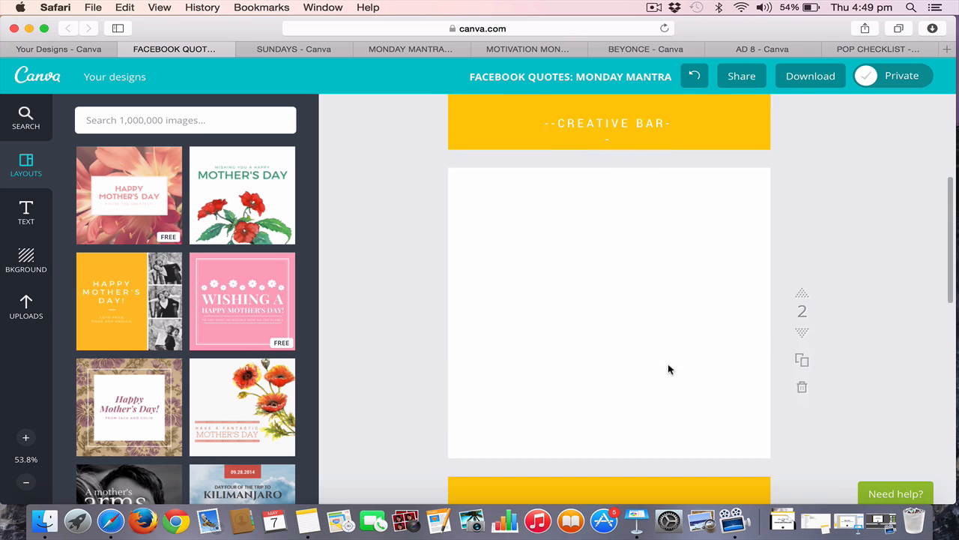
click(25, 260)
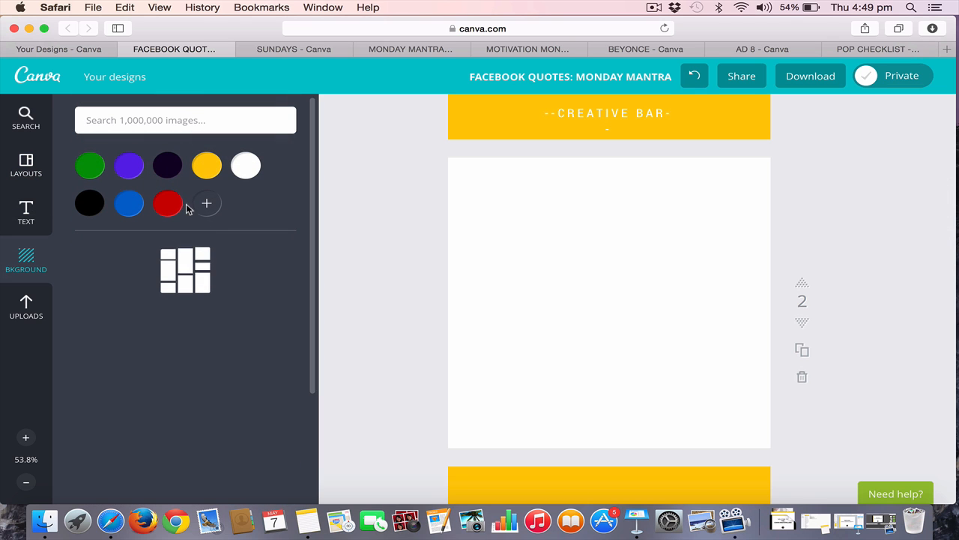
click(208, 166)
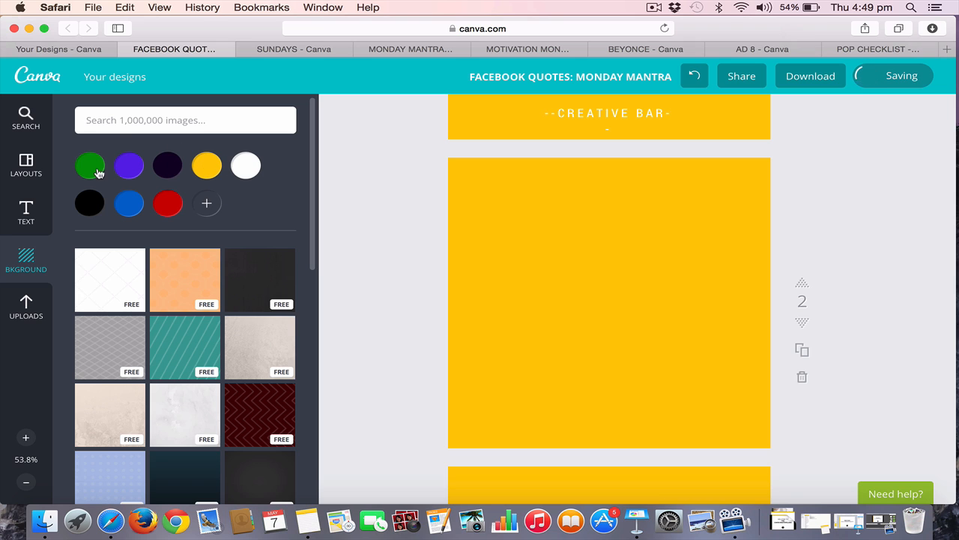
click(207, 205)
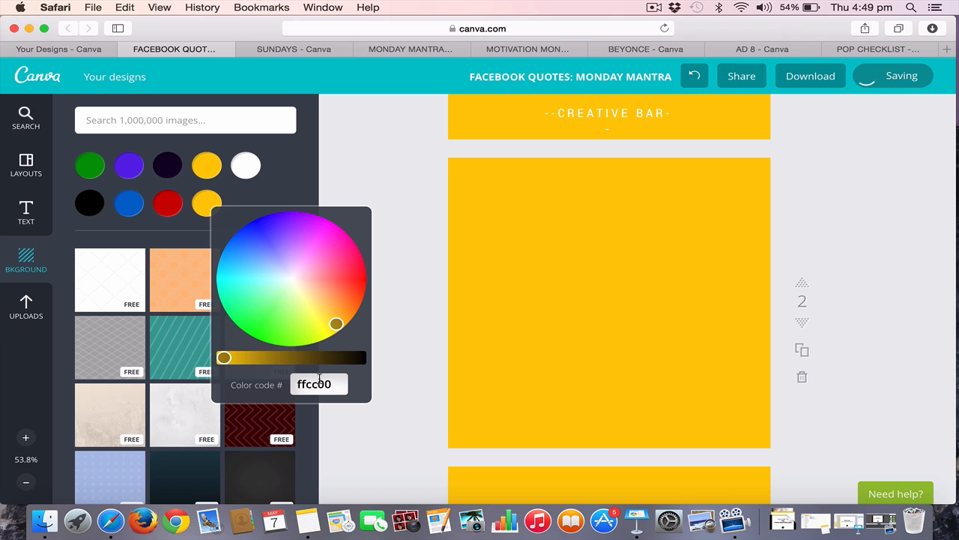
click(394, 200)
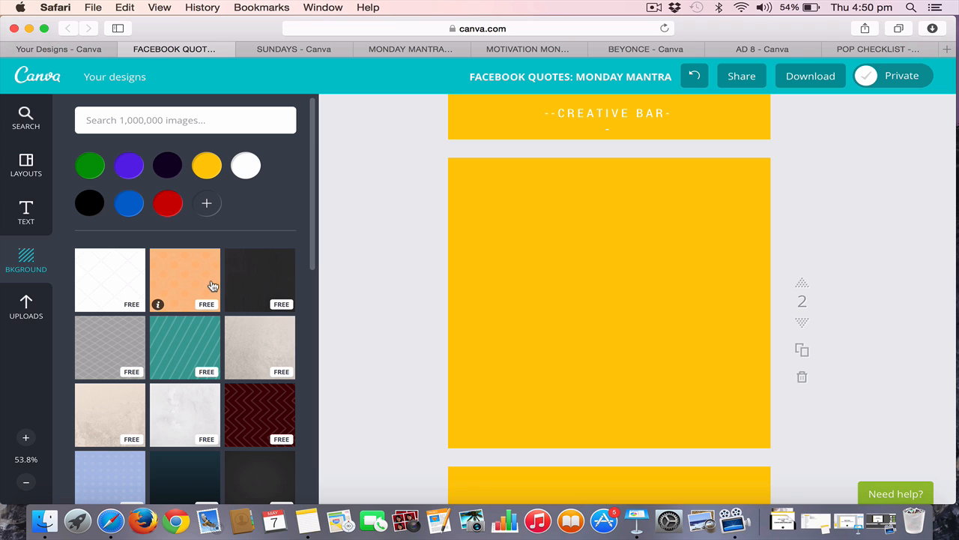
Try the orange dotted pattern recolored yellow as page 2's background, then delete it and apply plain yellow instead
click(186, 284)
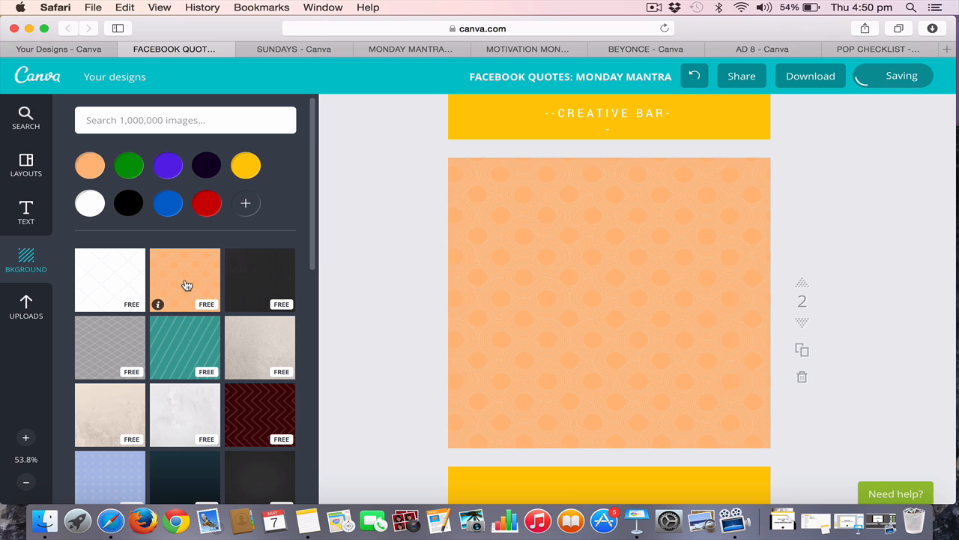
click(245, 165)
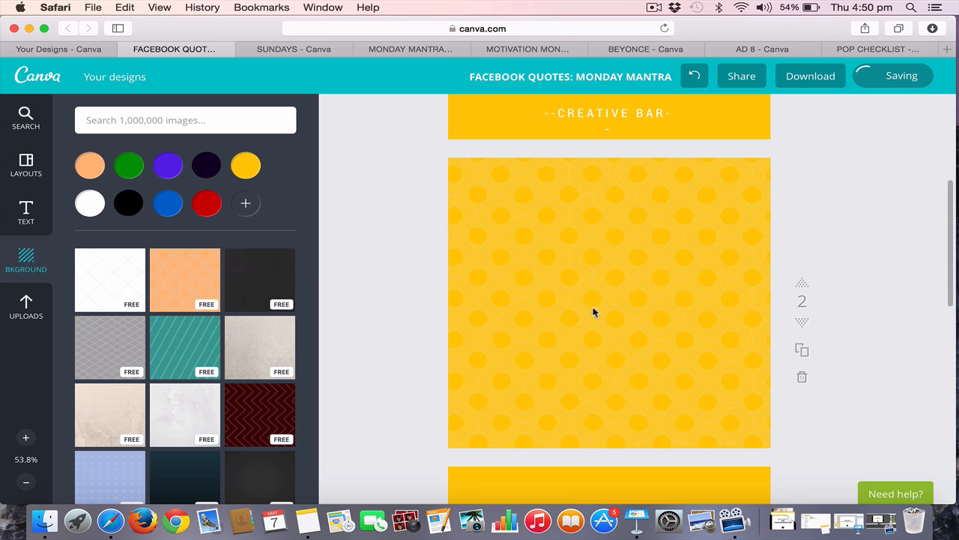
click(540, 268)
key(BackSpace)
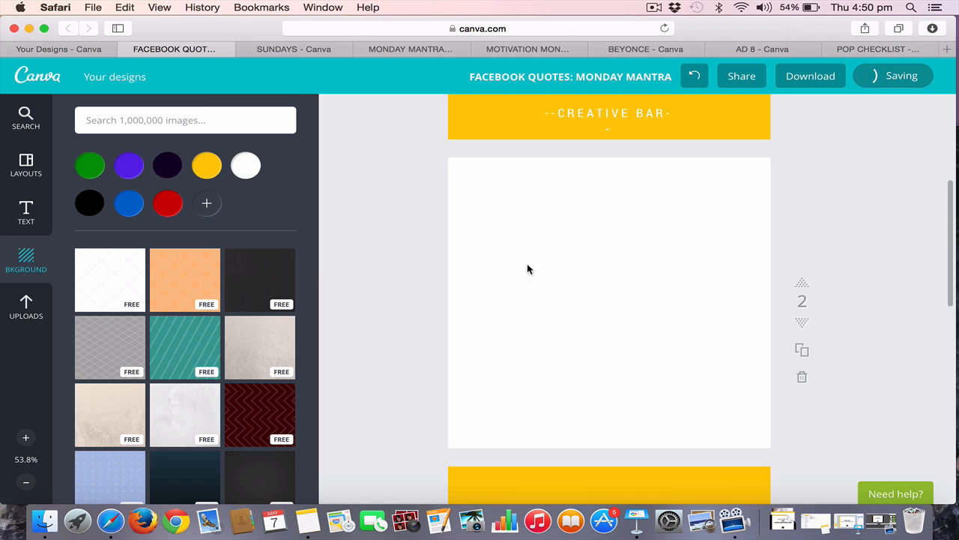
click(207, 162)
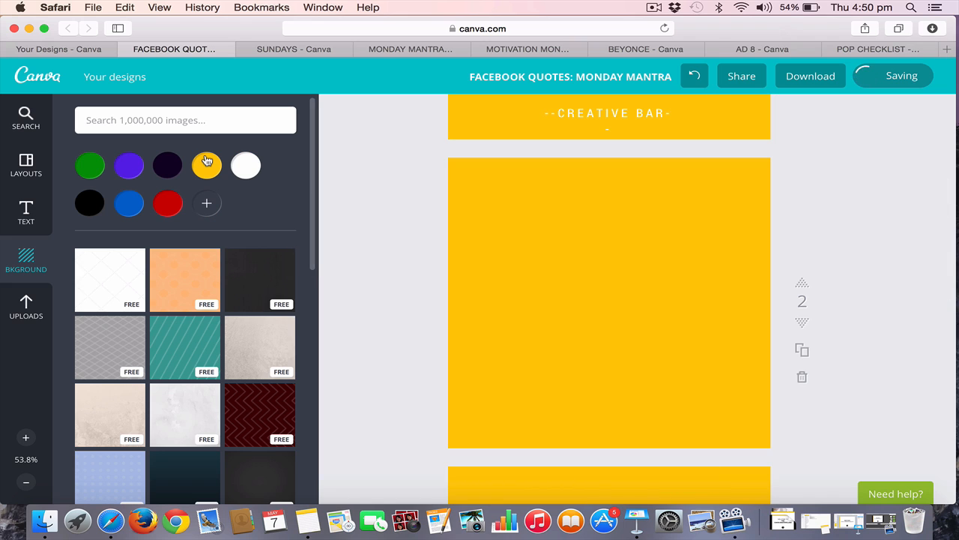
scroll(469, 267, up, 5)
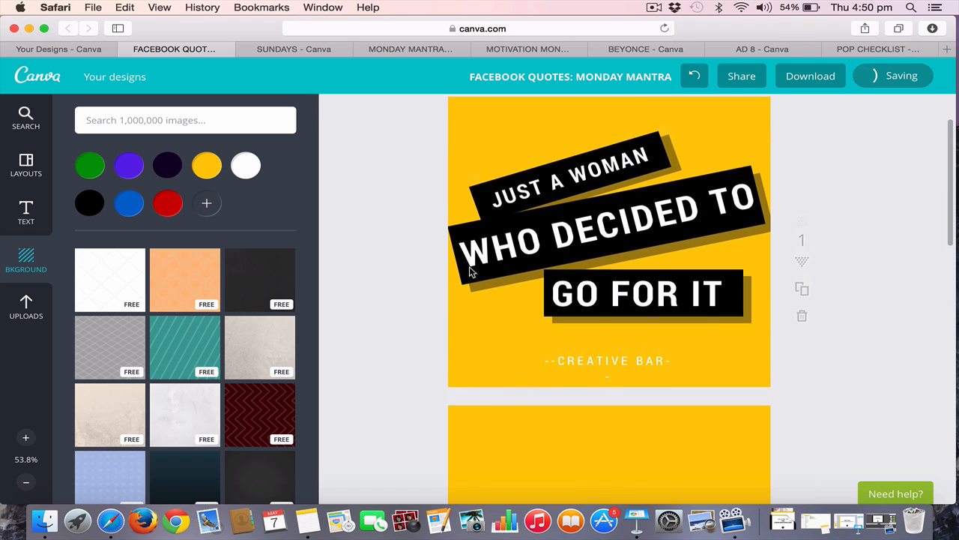
click(653, 6)
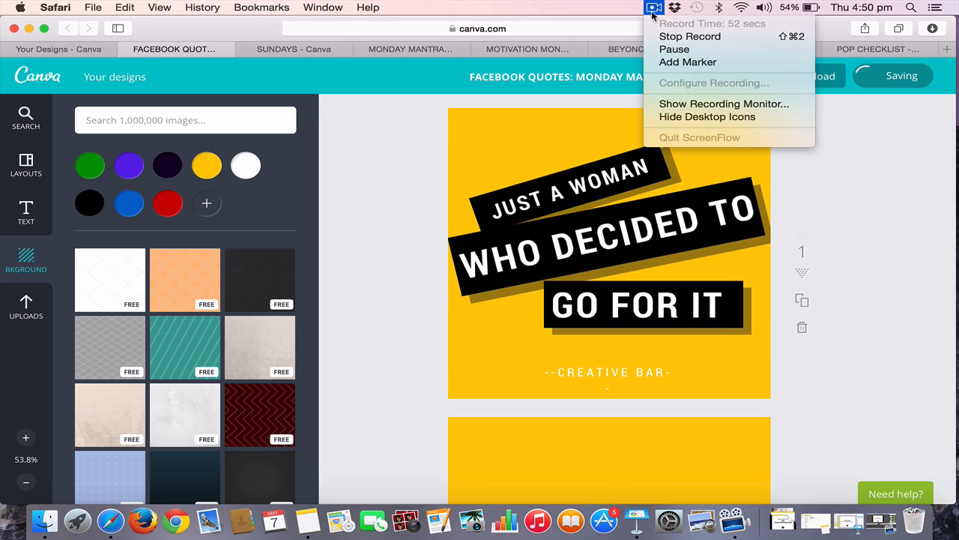
click(672, 50)
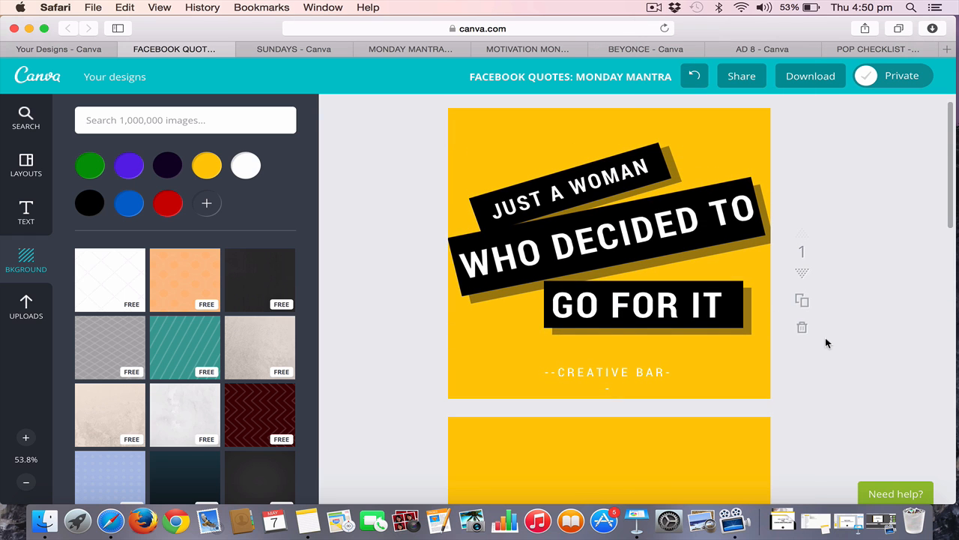
scroll(827, 343, down, 2)
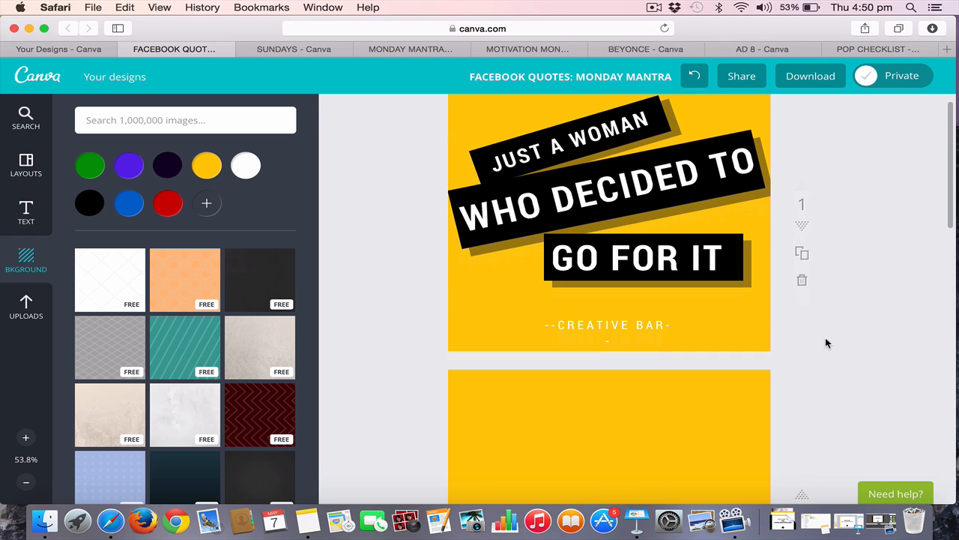
scroll(826, 342, up, 1)
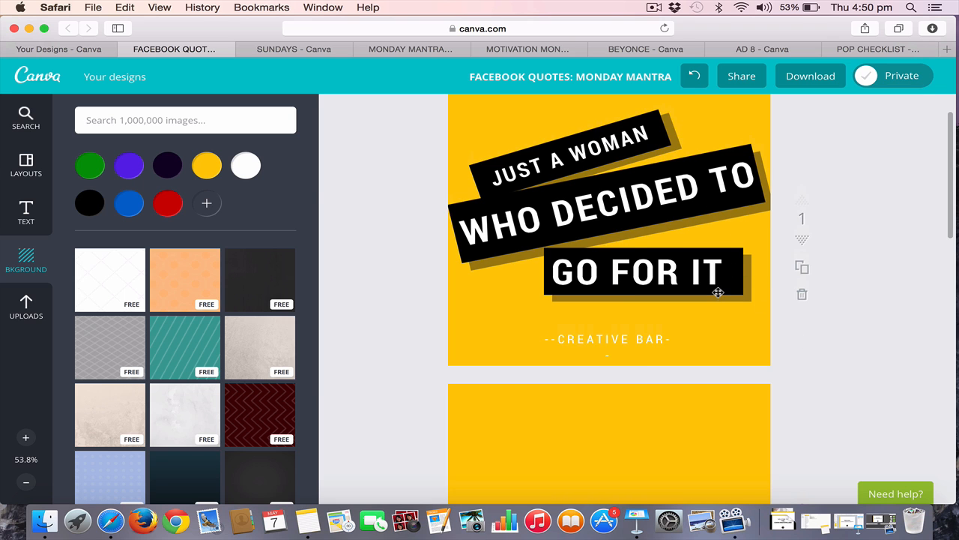
scroll(717, 285, down, 5)
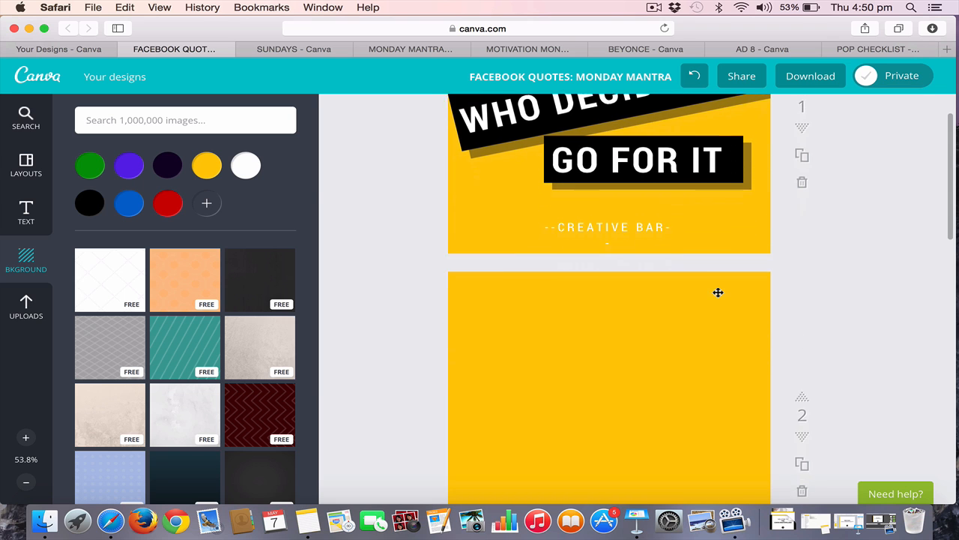
Add a solid square shape to page 2 and color it black
click(187, 117)
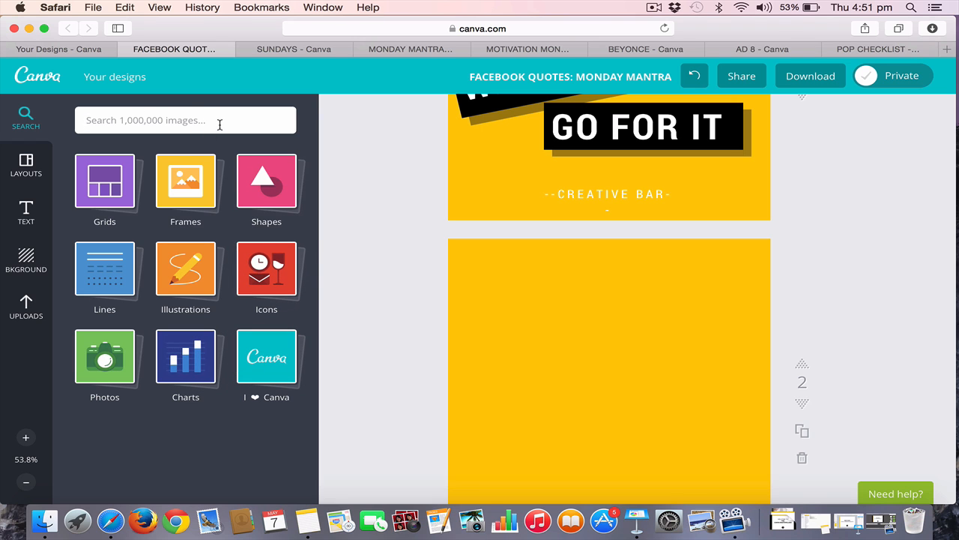
click(283, 199)
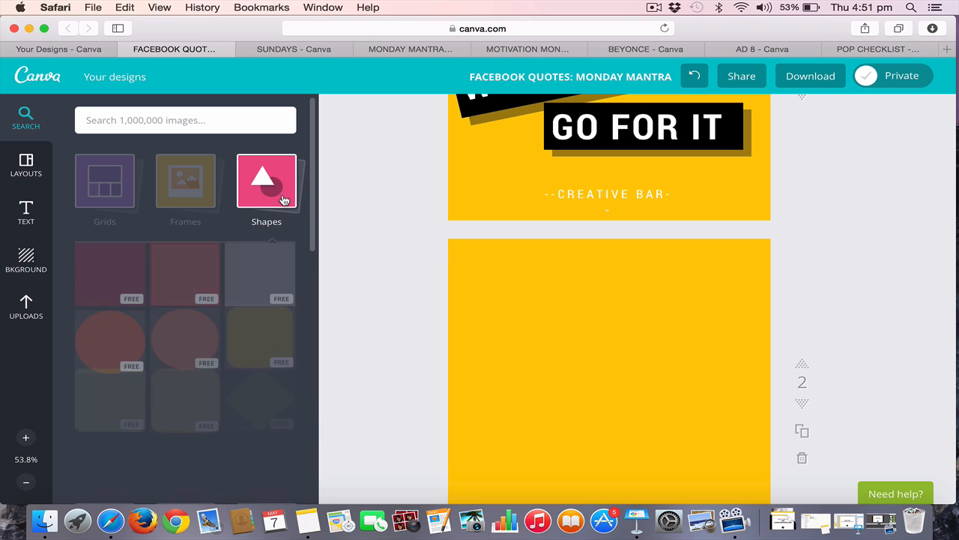
click(109, 300)
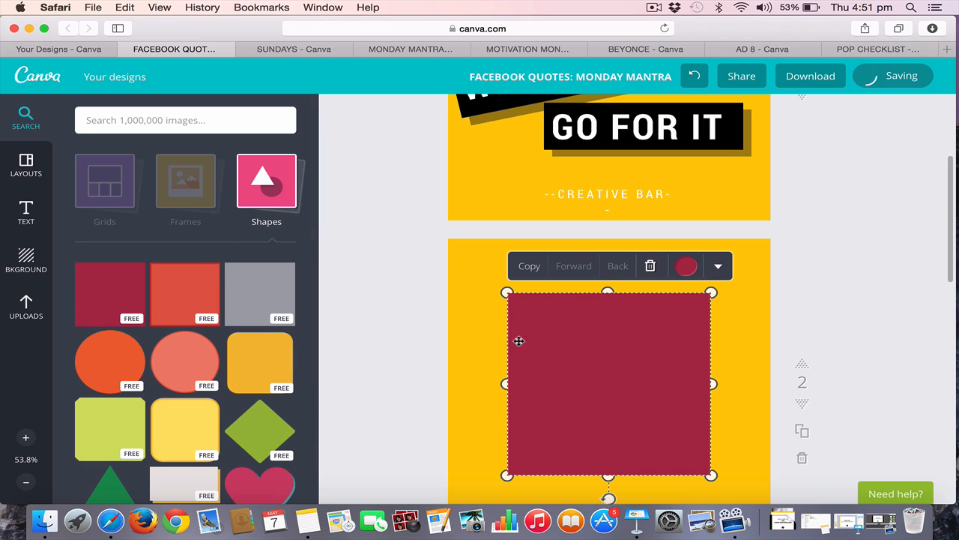
click(686, 267)
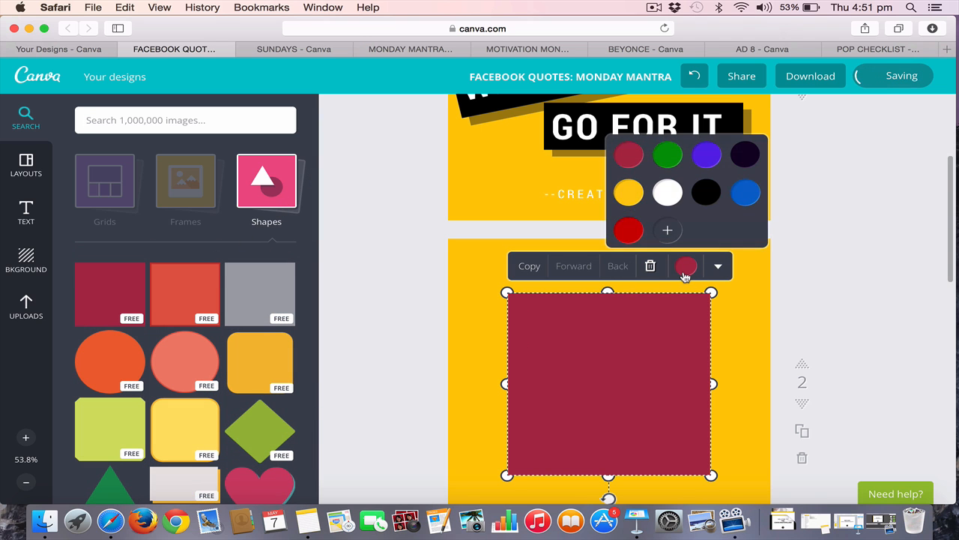
click(706, 193)
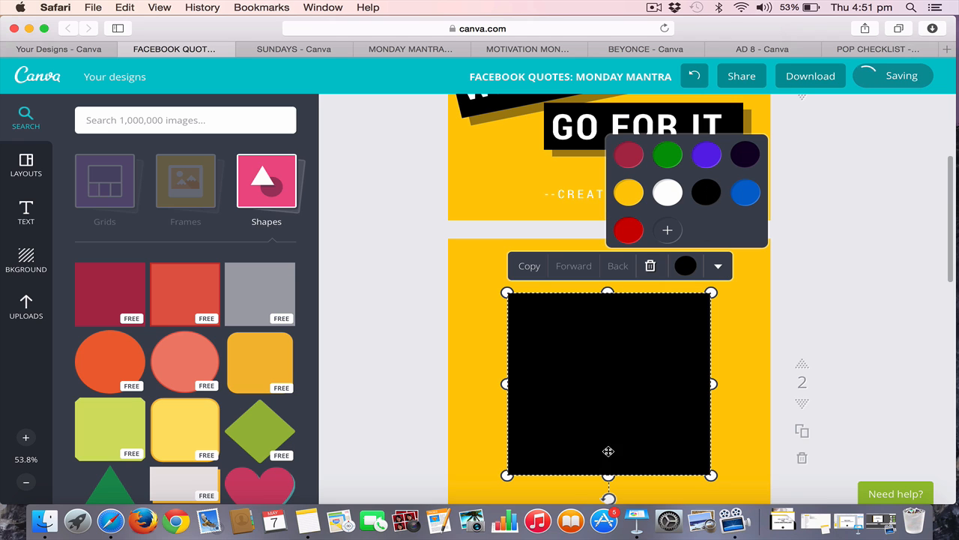
Flatten the black square into a horizontal bar and move it to the lower right of page 2
drag(608, 475, 597, 345)
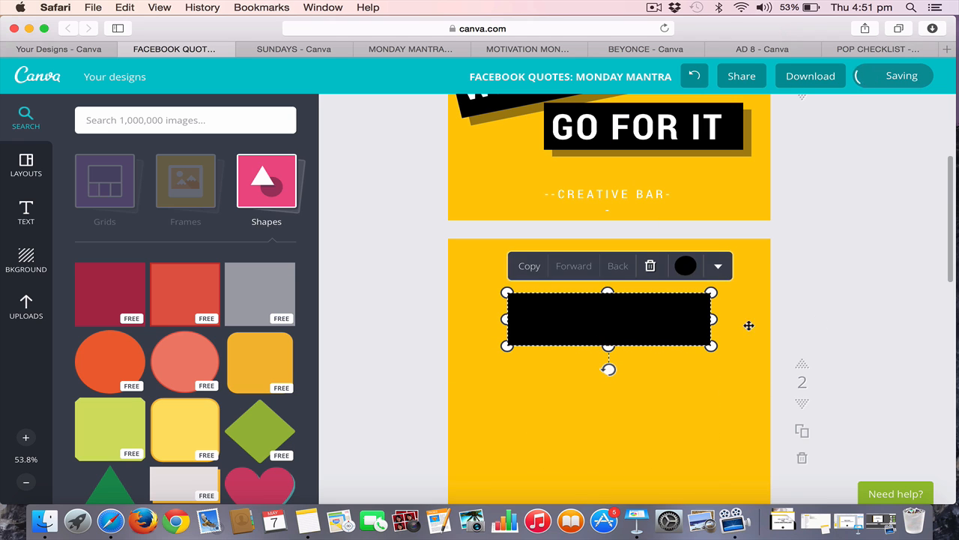
click(836, 296)
scroll(715, 321, down, 3)
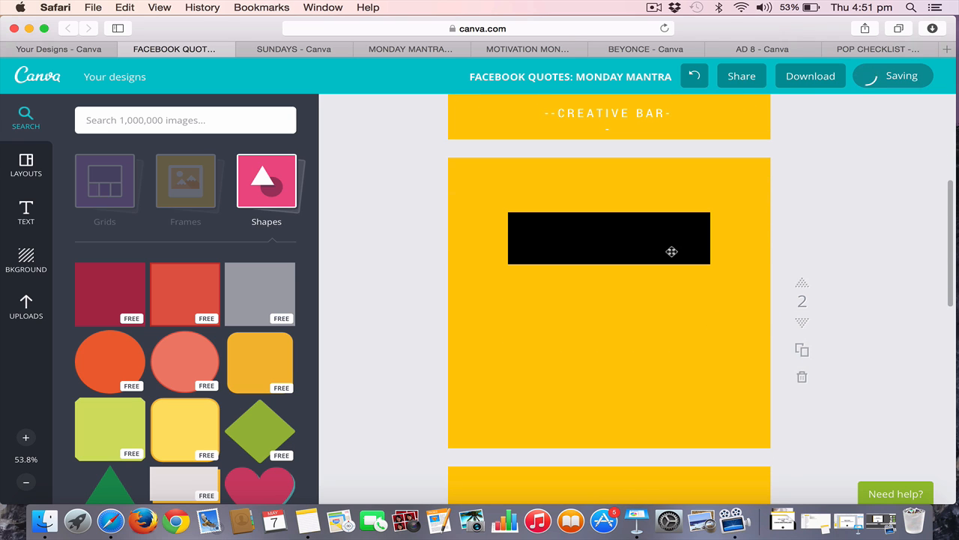
drag(670, 250, 706, 391)
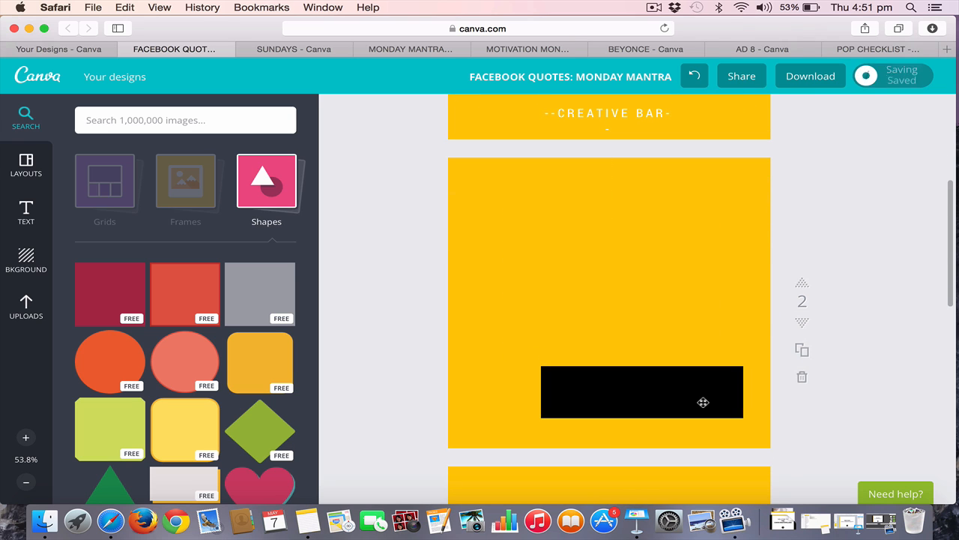
Duplicate the black bar and place the copy above and slightly left of the original
click(702, 402)
click(754, 341)
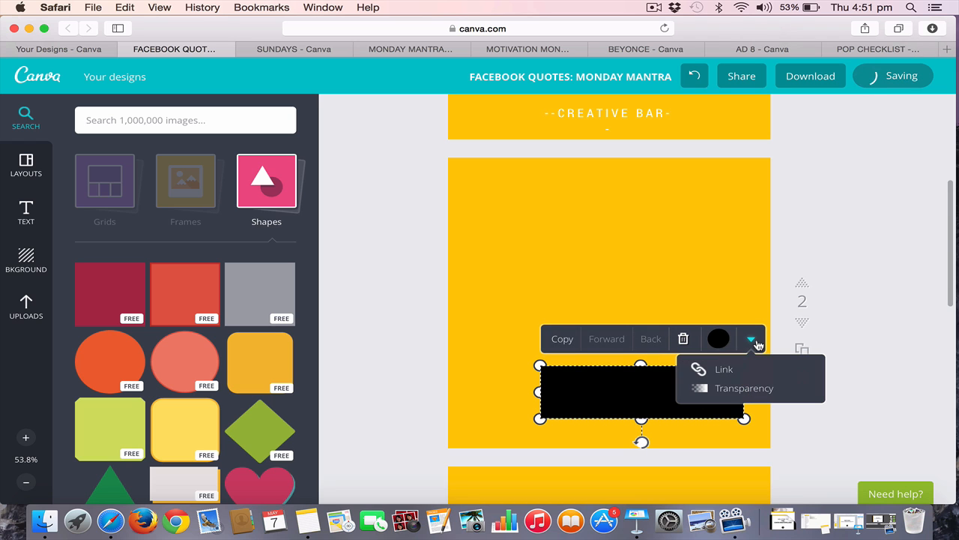
click(561, 339)
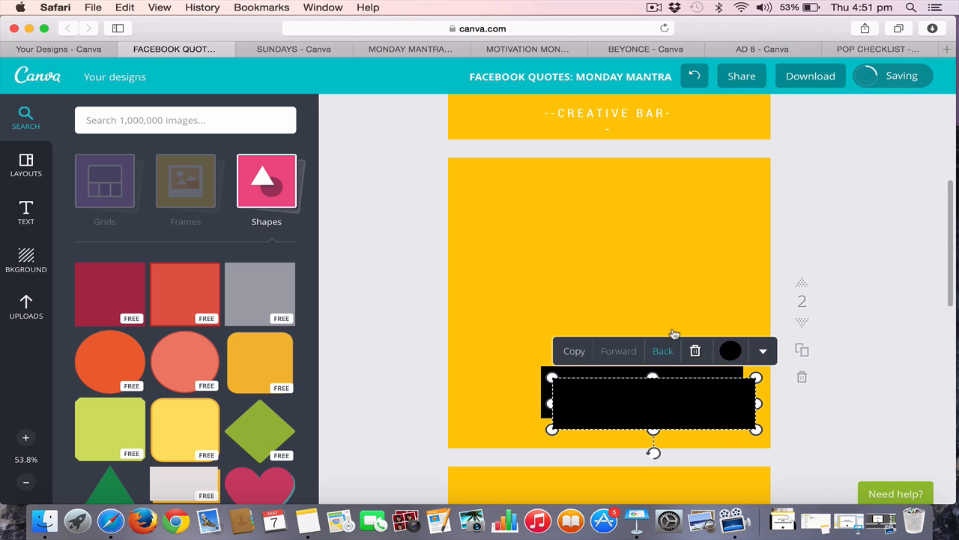
click(635, 300)
drag(646, 400, 572, 332)
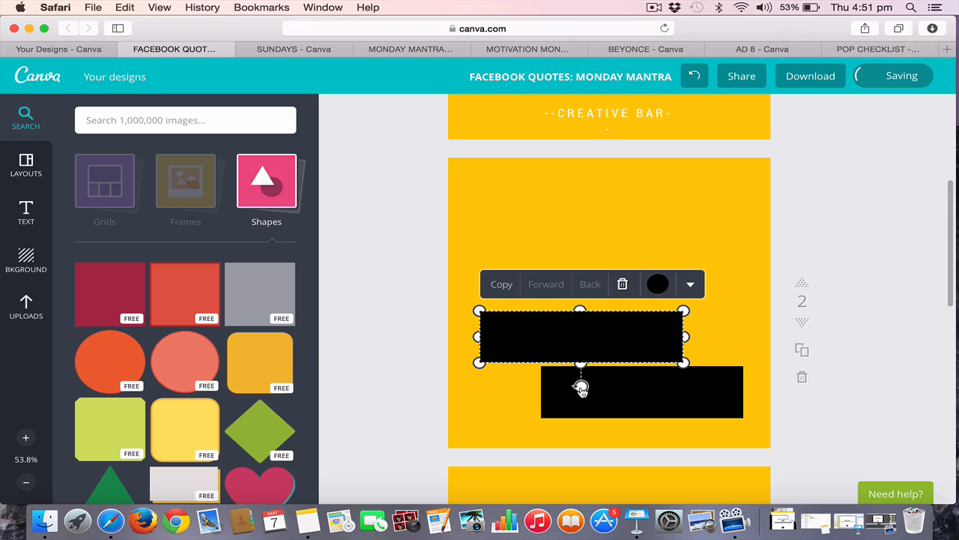
Tilt the upper black bar so its right end rises, shift it left, and widen it across most of page 2
drag(581, 386, 602, 383)
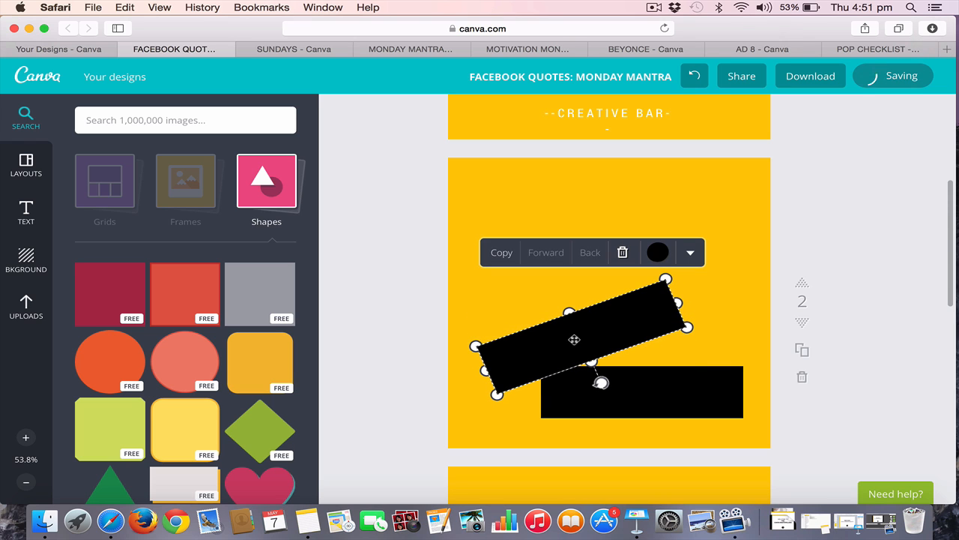
drag(574, 338, 557, 327)
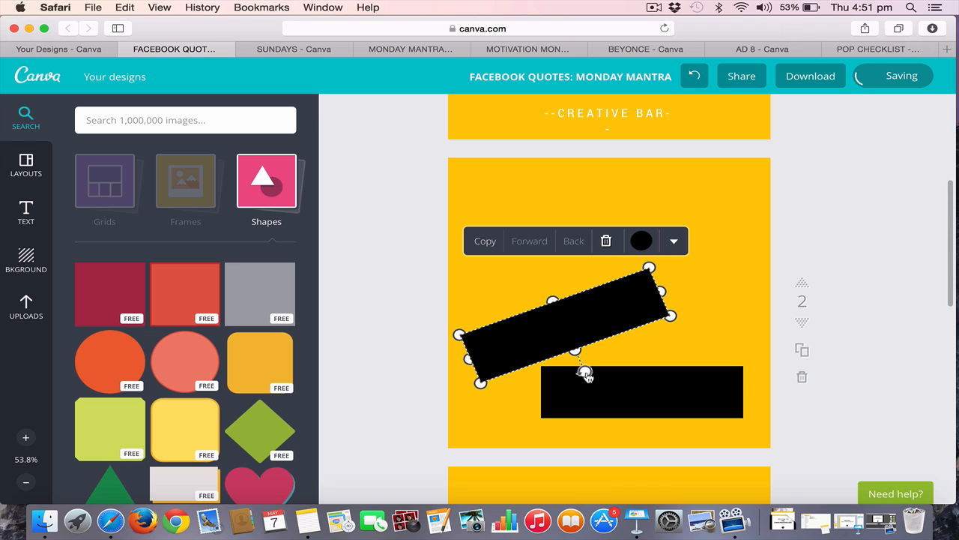
drag(587, 375, 574, 373)
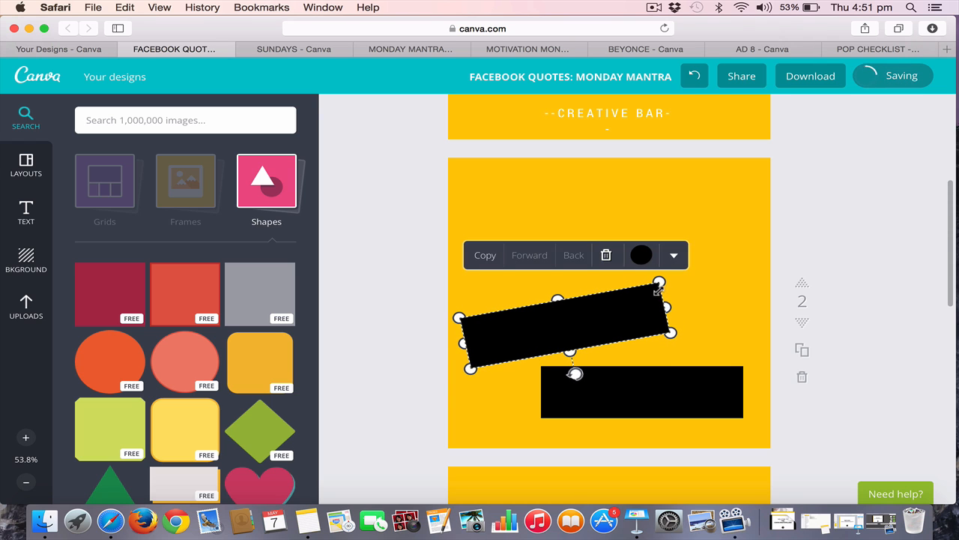
drag(665, 306, 739, 283)
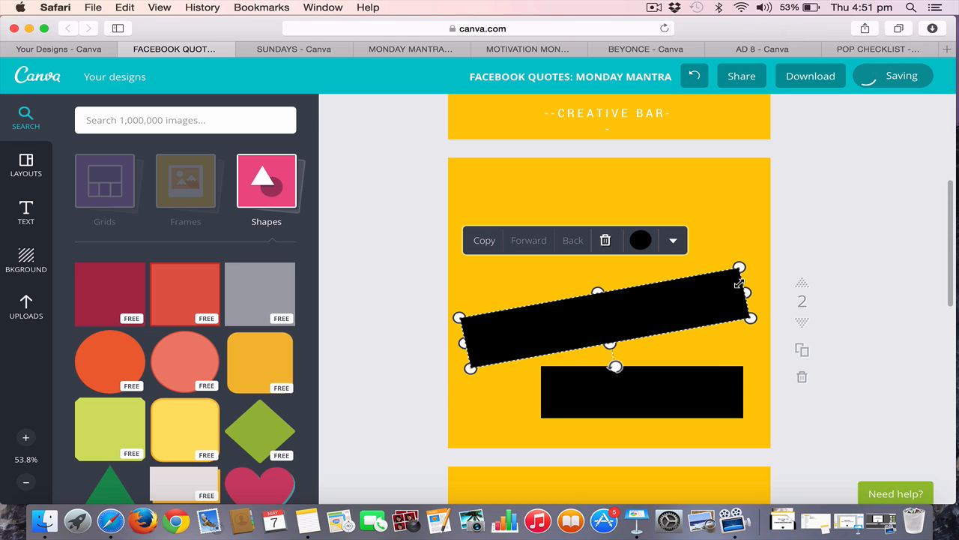
Duplicate the tilted bar and place the copy above it on page 2
click(490, 243)
drag(565, 345, 545, 257)
scroll(545, 262, up, 5)
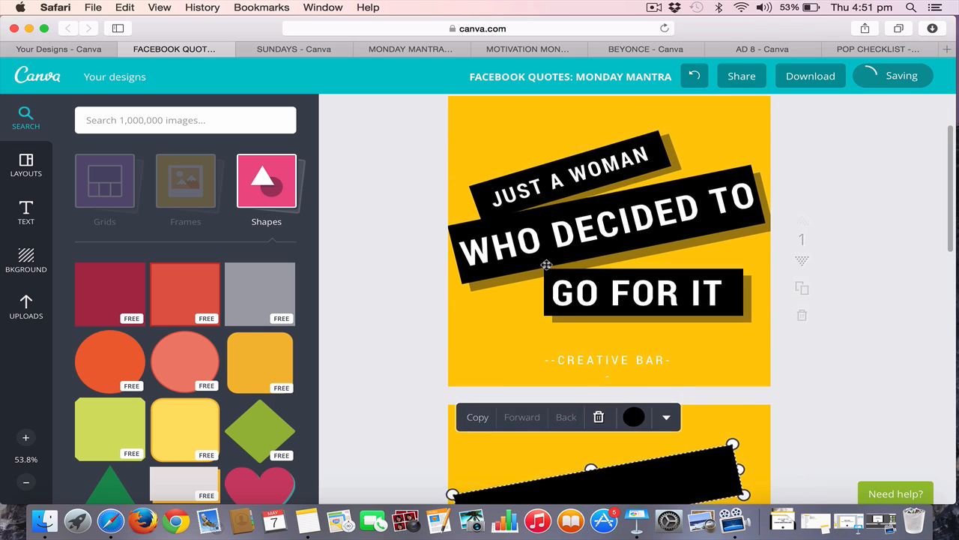
Make the top bar thinner and shorter, reduce its tilt, and position it just above the middle bar
scroll(548, 264, down, 2)
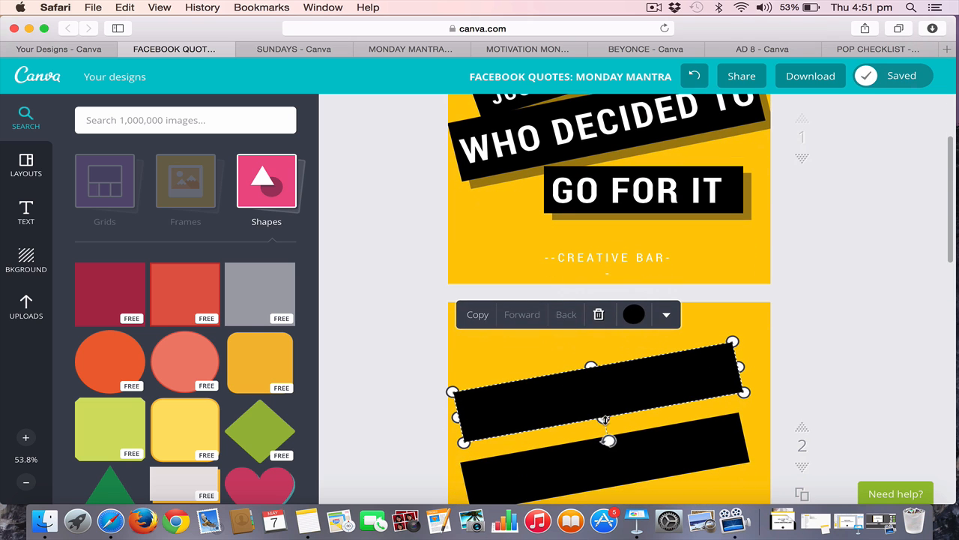
drag(604, 419, 602, 401)
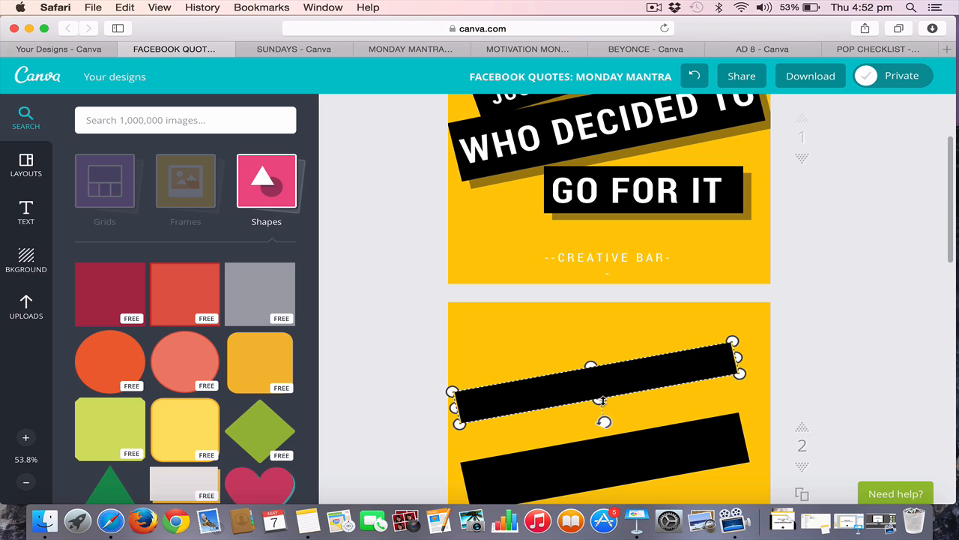
drag(738, 357, 656, 372)
drag(567, 434, 562, 435)
click(422, 405)
drag(476, 403, 515, 425)
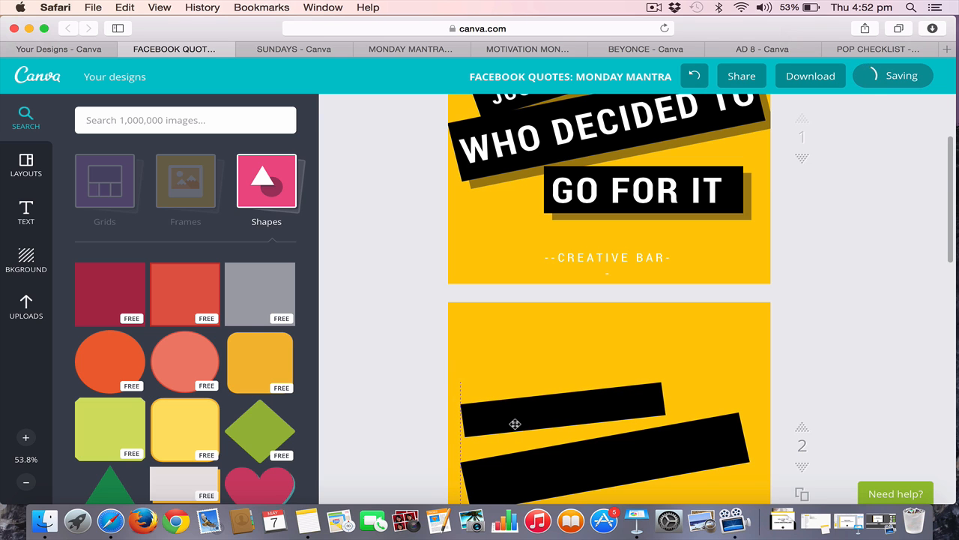
Make the tilted middle bar on page 2 slightly thicker
click(563, 470)
scroll(596, 491, down, 2)
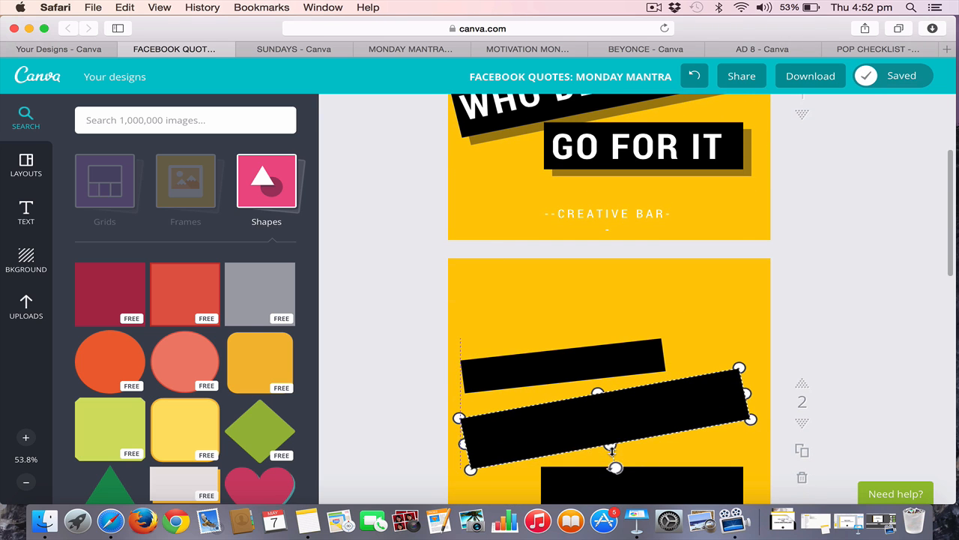
drag(611, 448, 612, 453)
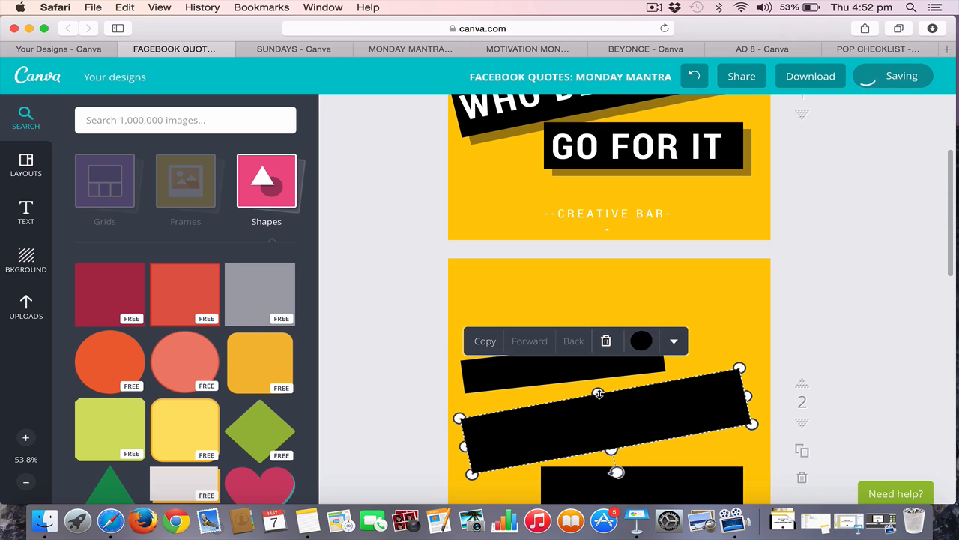
Thicken the tilted middle bar a little more and shift all three black bars up on page 2, keeping them stacked
drag(598, 393, 598, 389)
scroll(600, 390, down, 2)
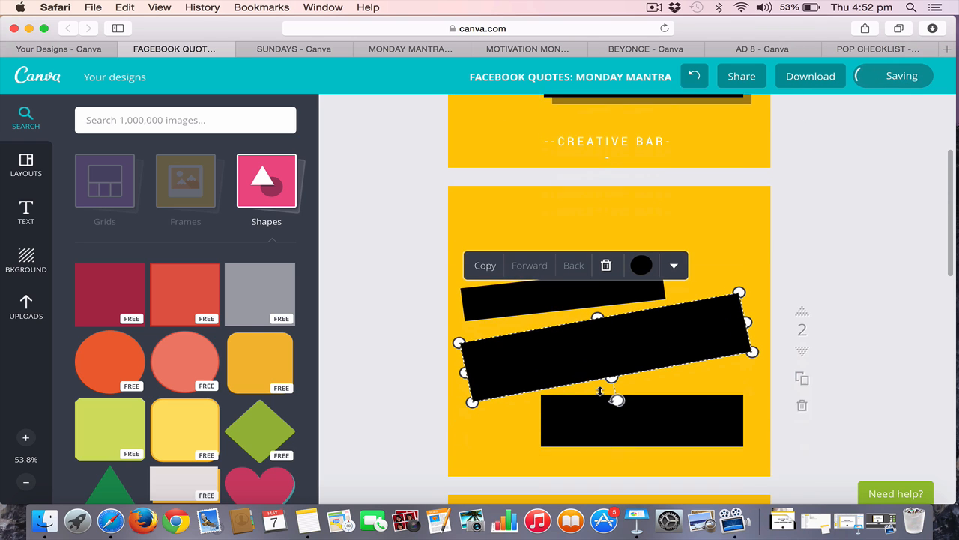
click(371, 337)
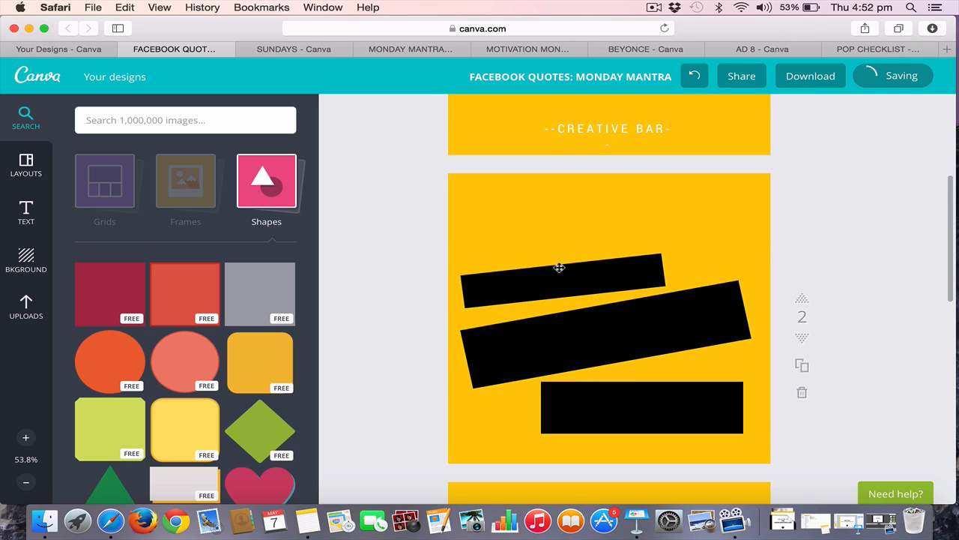
drag(559, 268, 559, 255)
drag(569, 327, 571, 307)
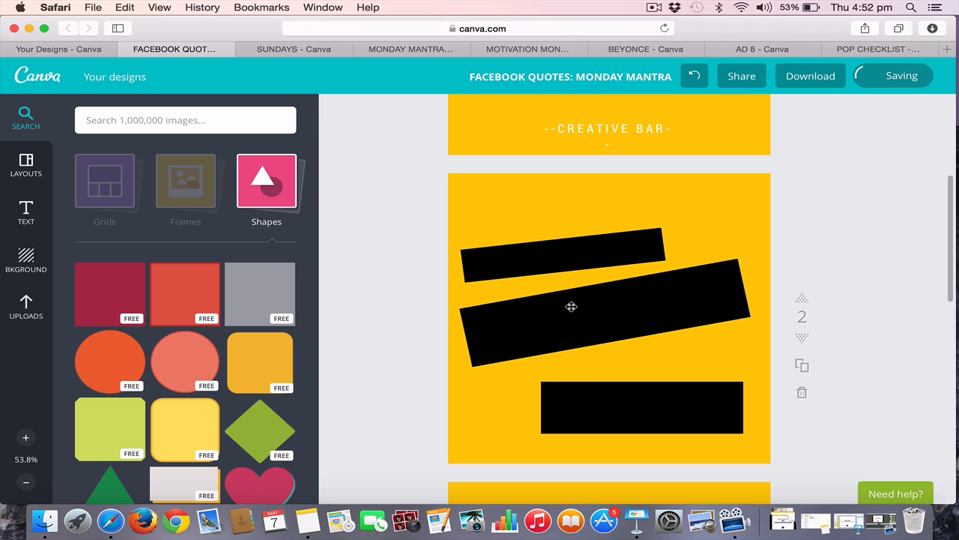
drag(589, 394, 589, 379)
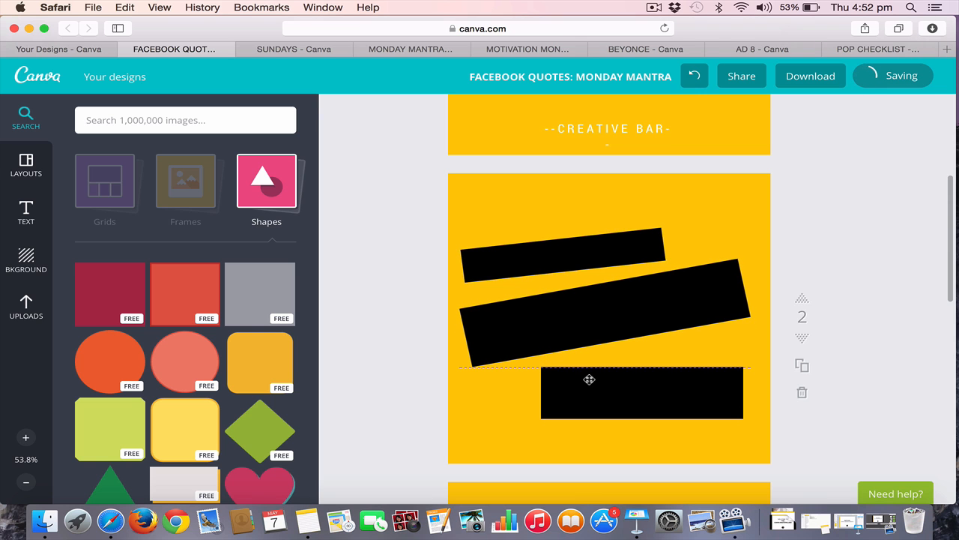
Duplicate the top black bar on page 2 and set the copy's transparency to about half
scroll(588, 378, up, 5)
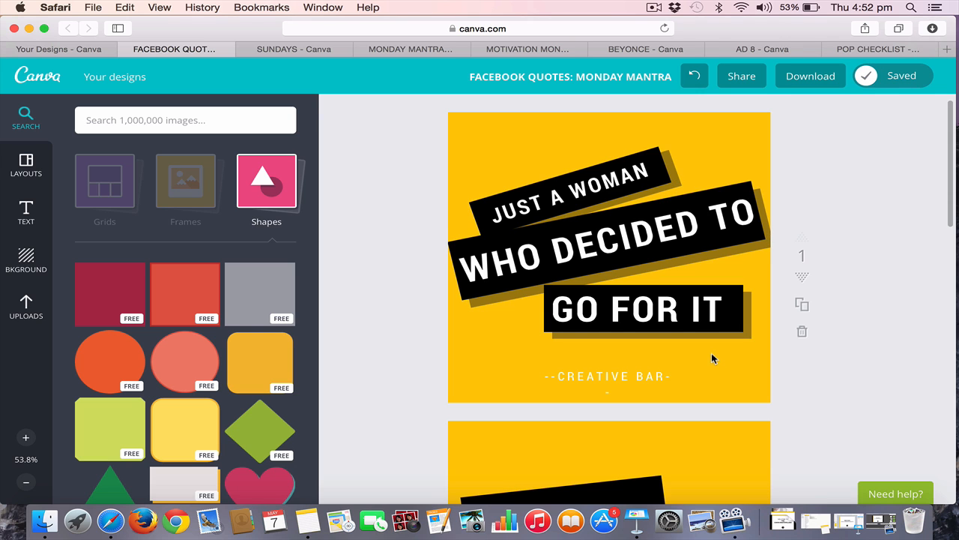
scroll(712, 359, down, 4)
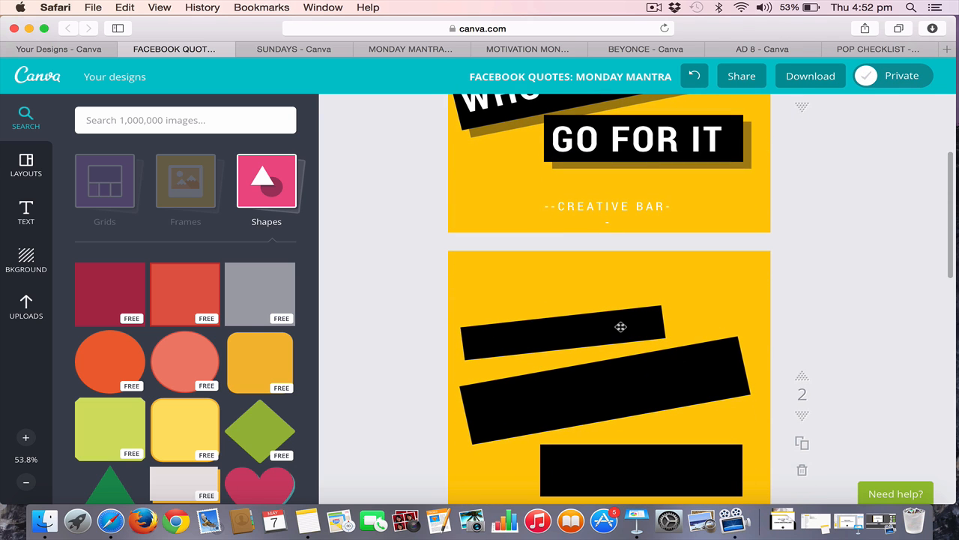
click(621, 326)
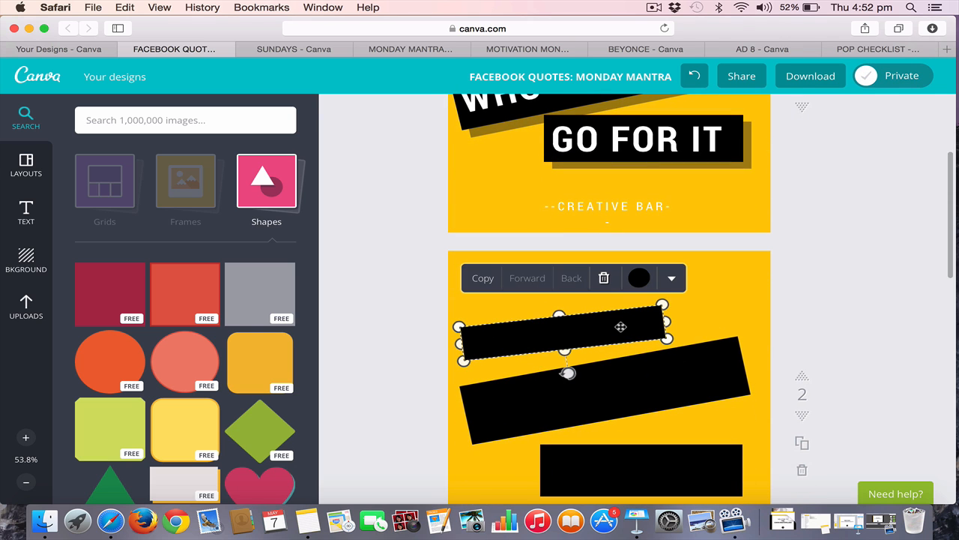
click(483, 281)
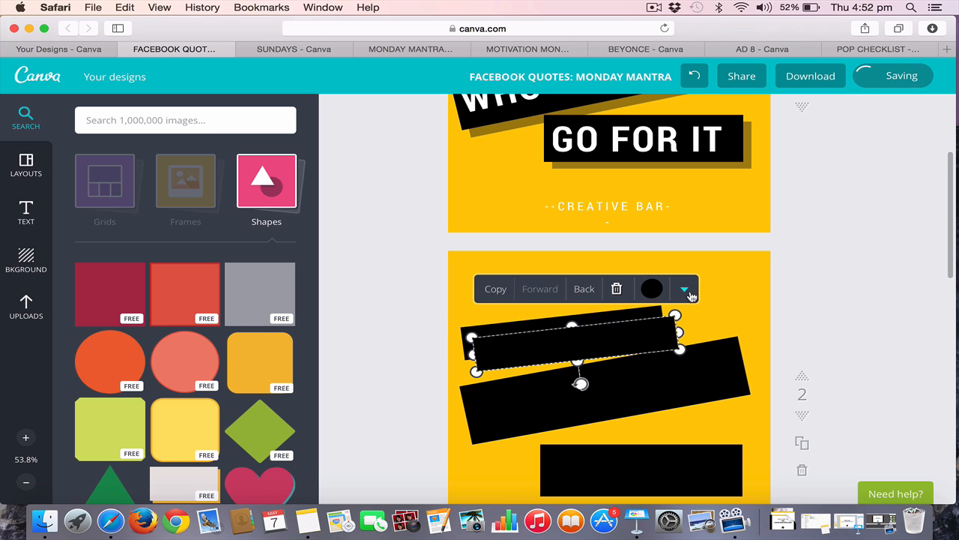
click(684, 289)
click(659, 335)
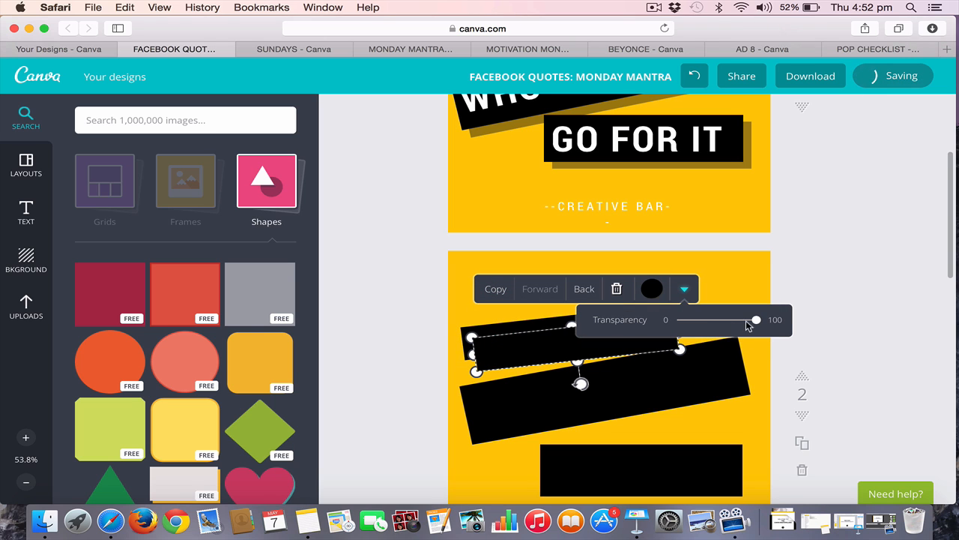
drag(758, 323, 721, 324)
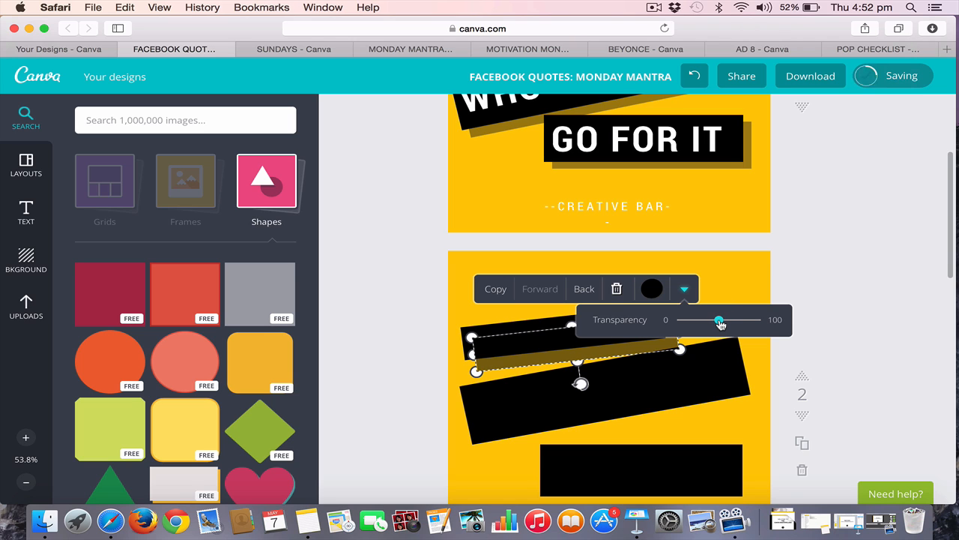
Send the semi-transparent copy behind the top bar and nudge it closer to form a narrow drop shadow below and to the right
click(584, 290)
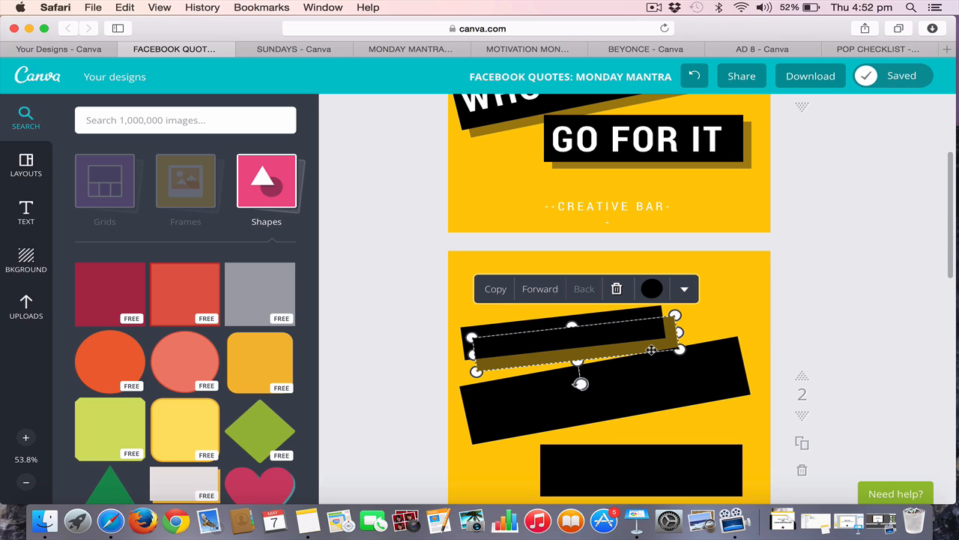
drag(650, 347, 643, 342)
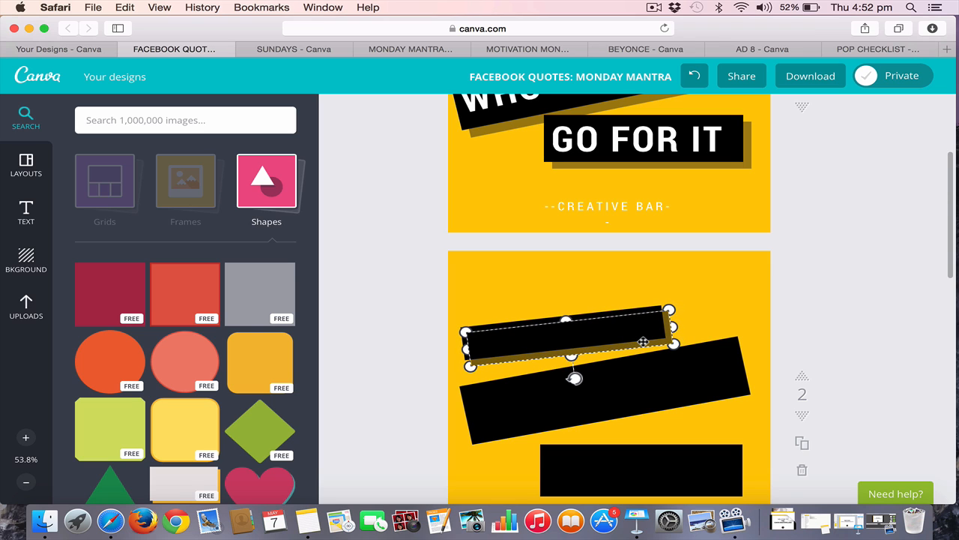
drag(643, 342, 643, 342)
click(835, 297)
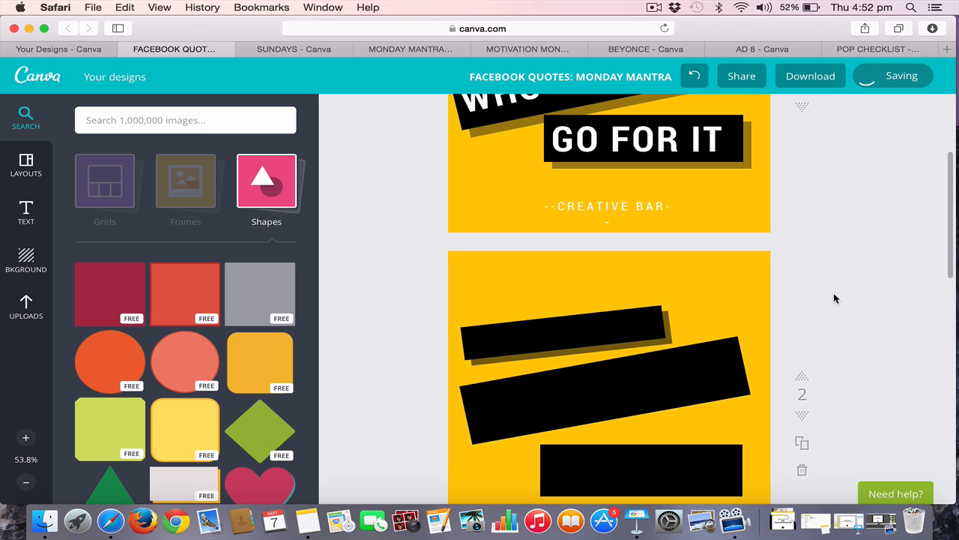
Duplicate the tilted middle bar on page 2 and set the copy's transparency to about half
click(718, 391)
click(491, 312)
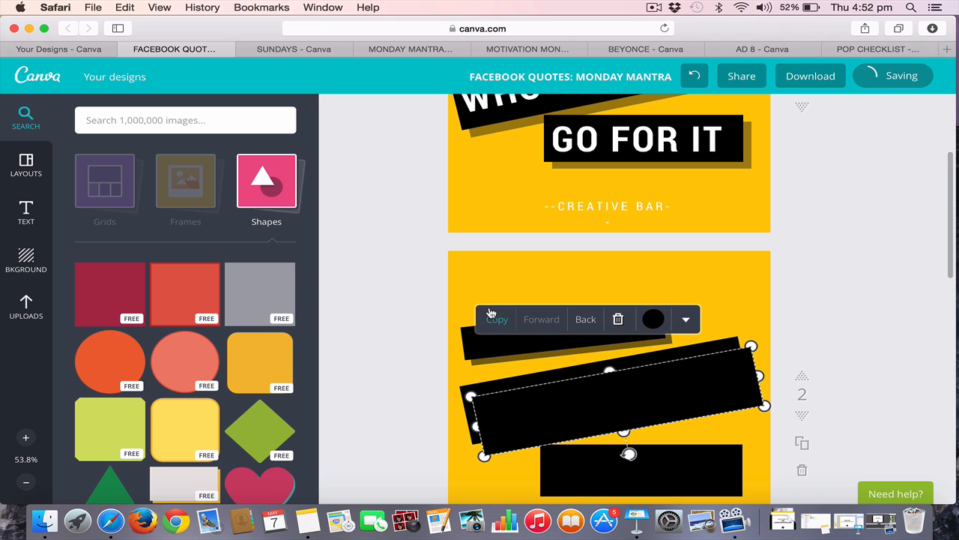
click(687, 321)
click(696, 369)
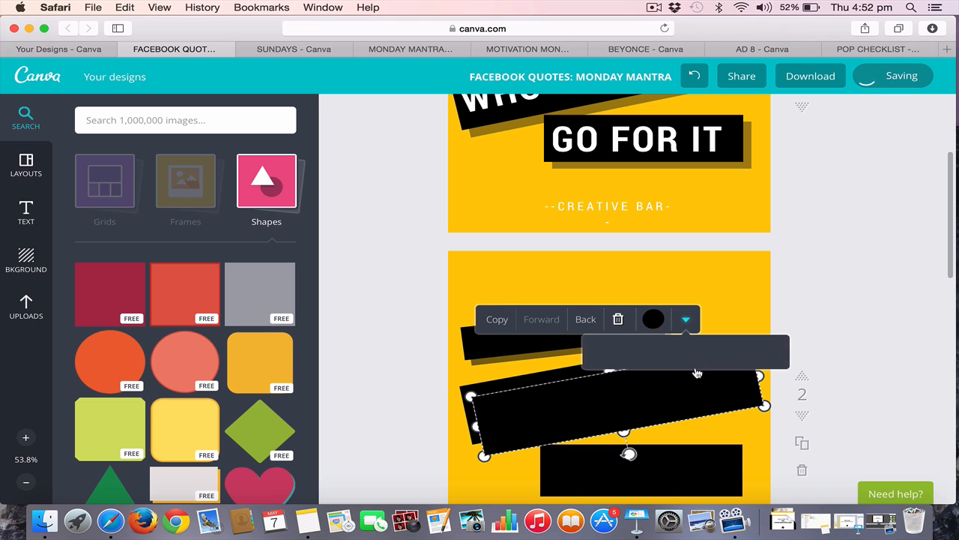
drag(760, 351, 718, 353)
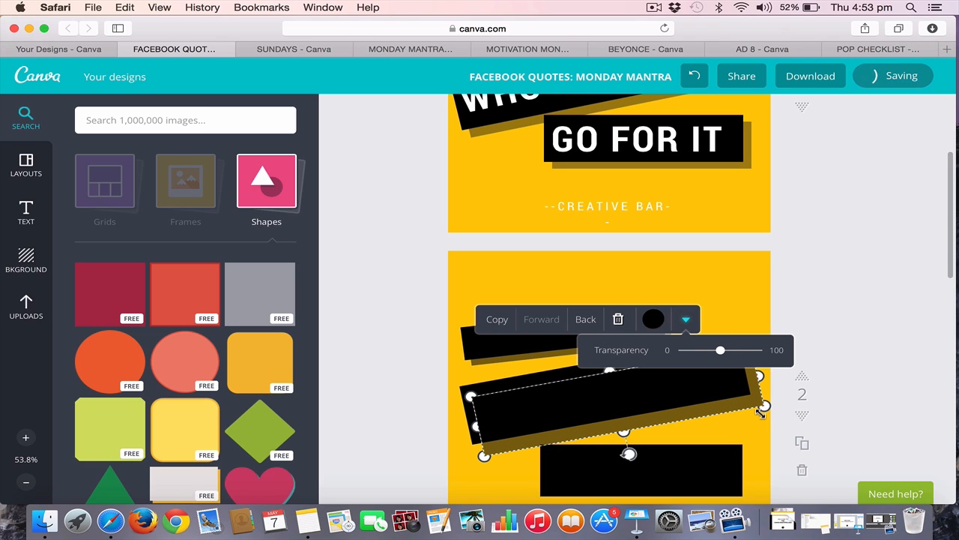
Send the middle bar's semi-transparent copy behind it and offset it slightly down and right as a narrow shadow
click(588, 321)
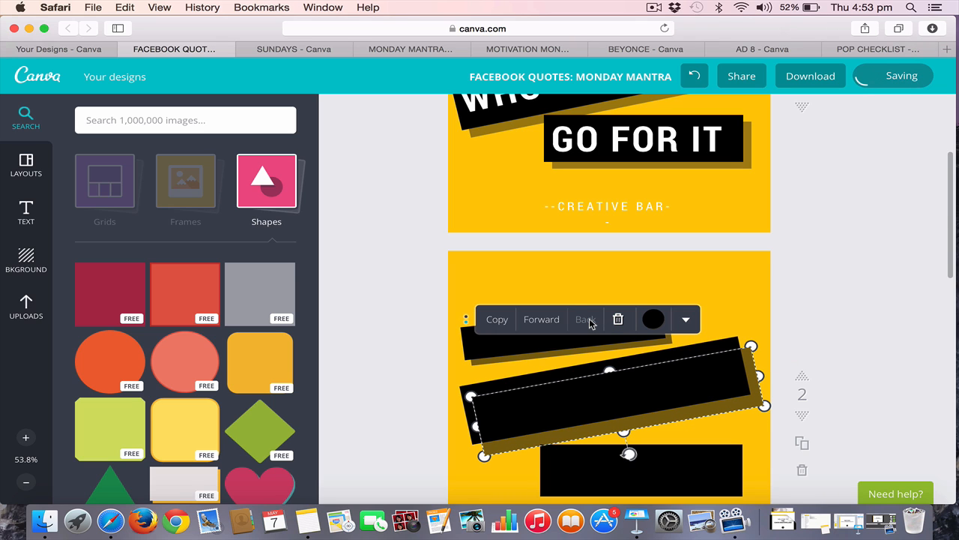
drag(724, 408, 720, 404)
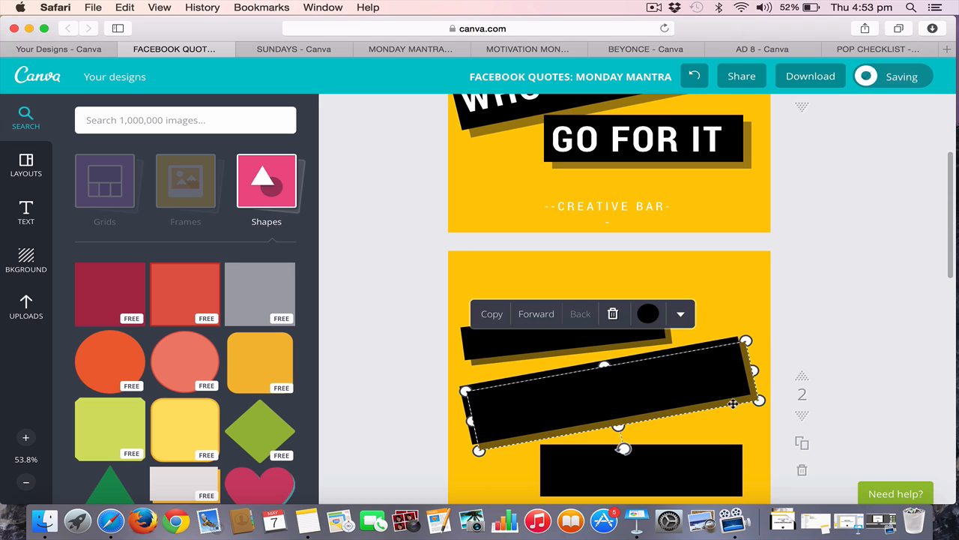
click(853, 350)
Duplicate the horizontal bottom bar on page 2 and set the copy's transparency to about half
scroll(853, 350, down, 3)
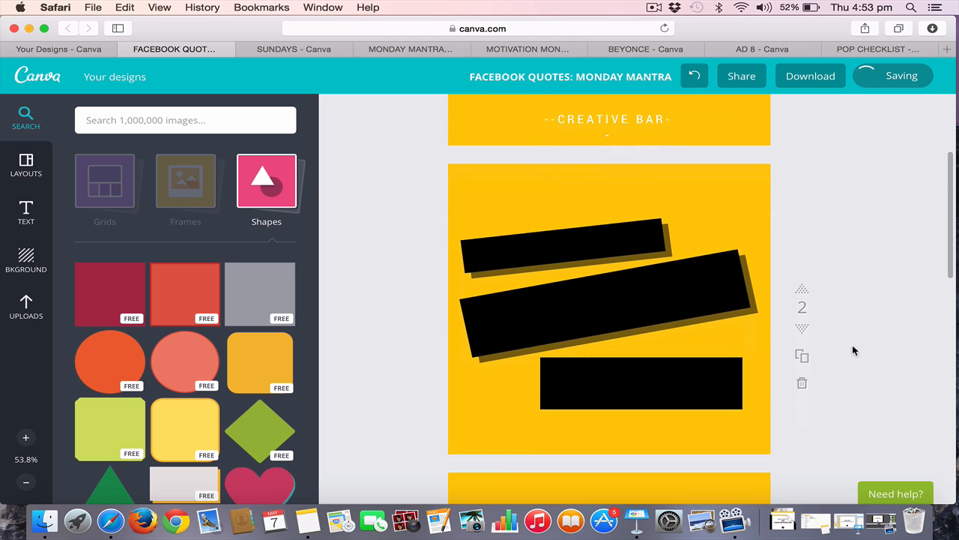
click(680, 360)
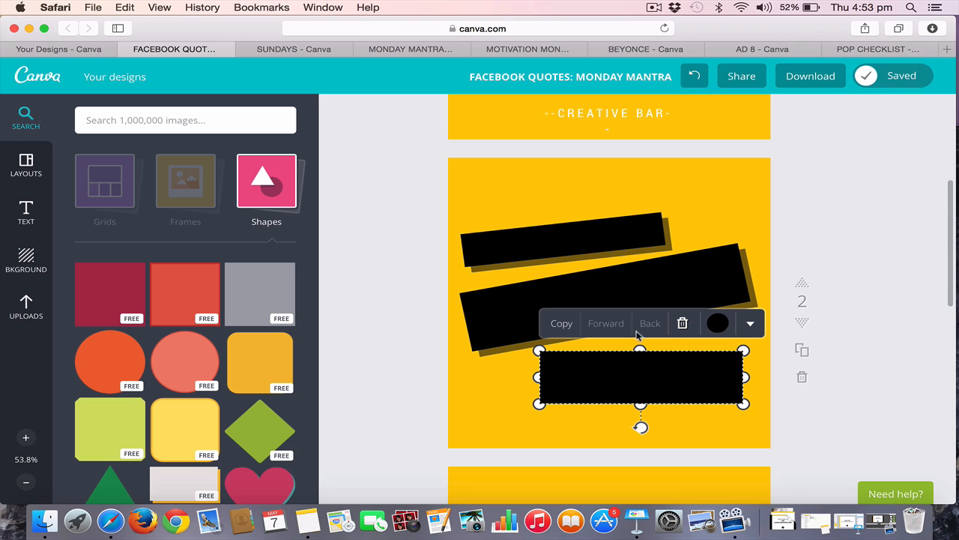
click(567, 331)
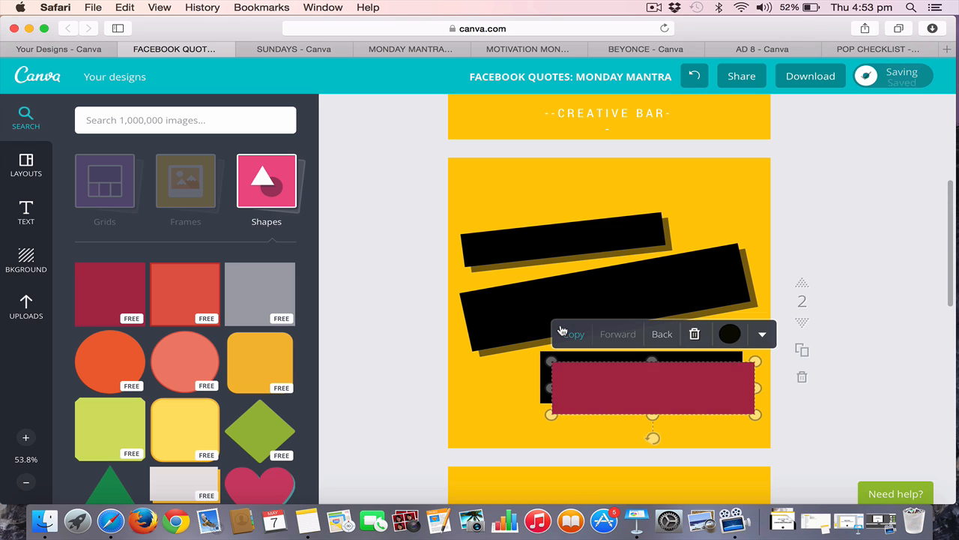
click(730, 334)
click(763, 333)
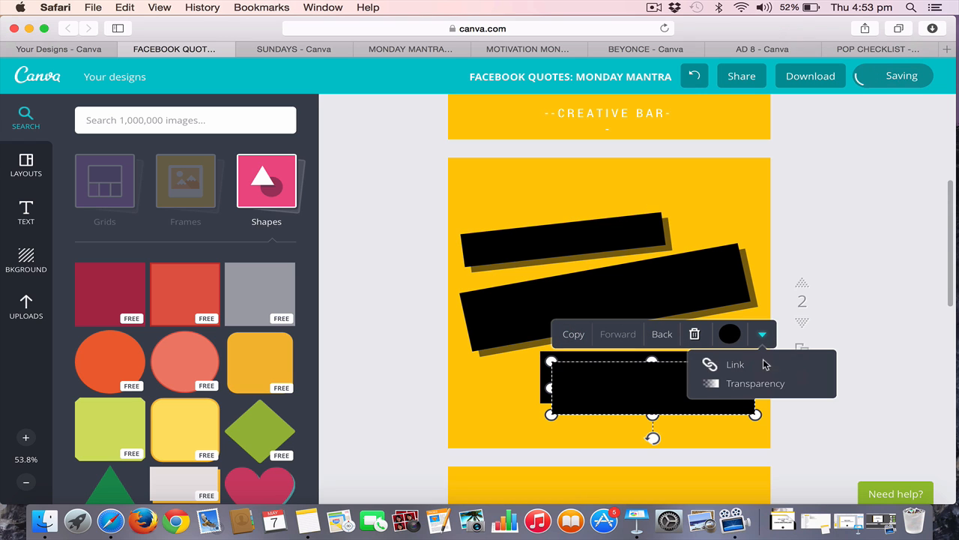
click(711, 385)
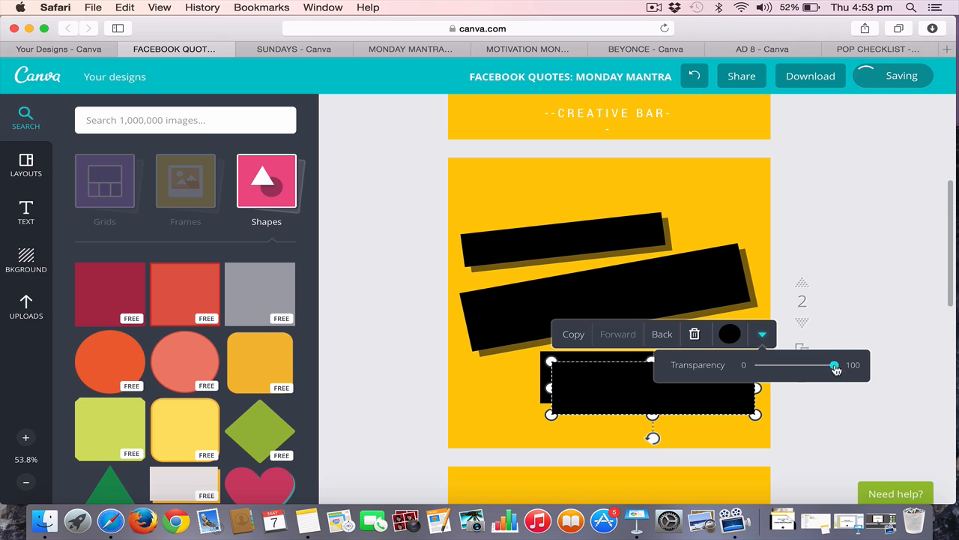
drag(836, 369, 796, 368)
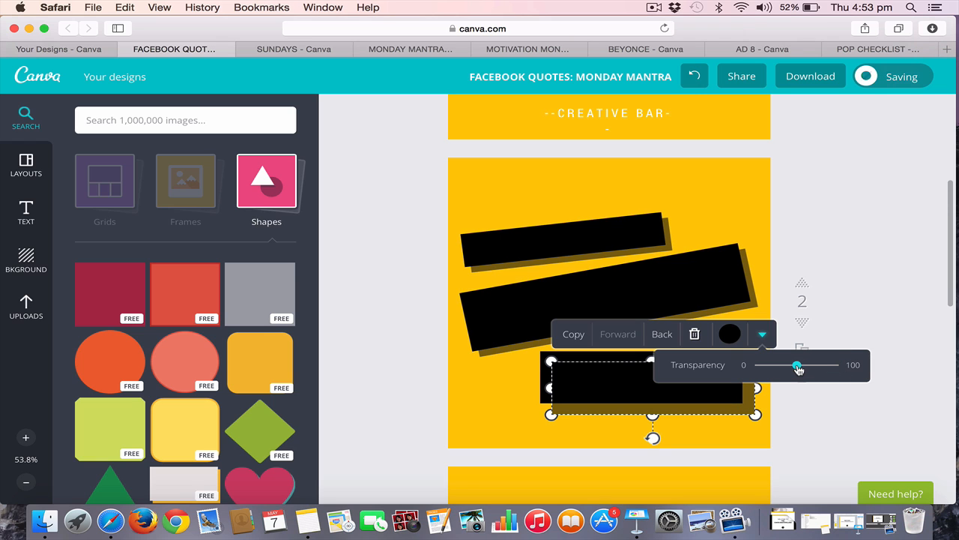
Send the bottom bar's semi-transparent copy to the back and move it closer to the bar as a narrow shadow
click(667, 336)
click(667, 336)
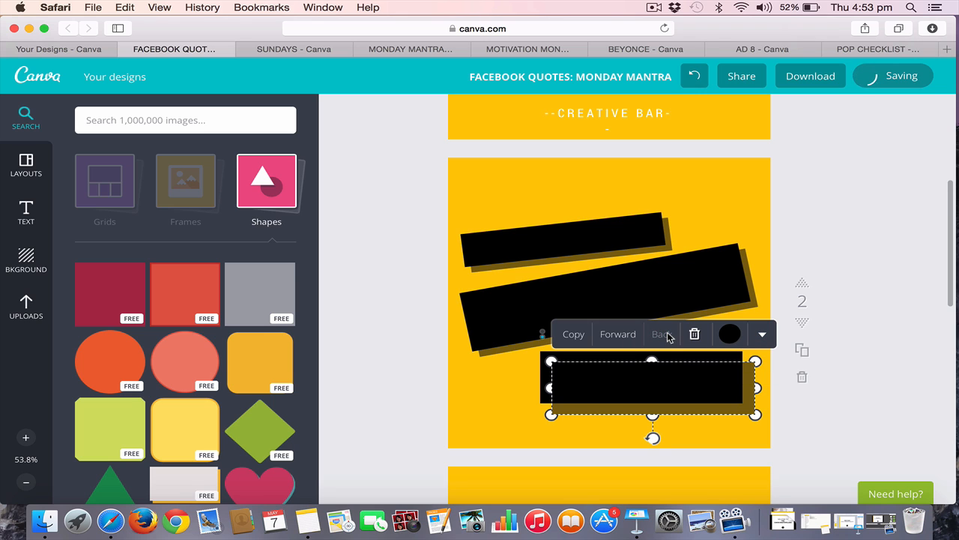
drag(692, 413, 687, 410)
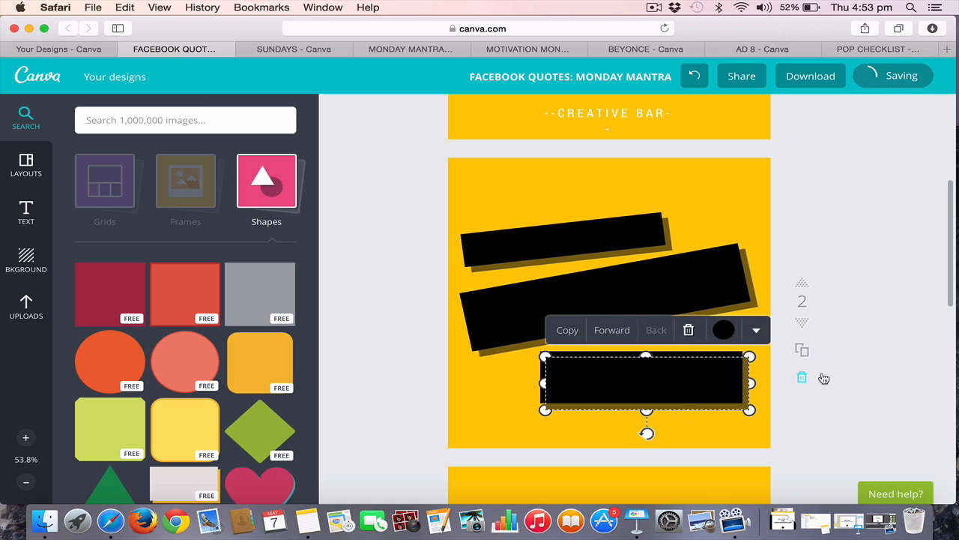
click(864, 418)
Compare the shadowed bars on page 2 with the original on page 1 and check the "GO FOR IT" text's font settings
scroll(864, 420, up, 5)
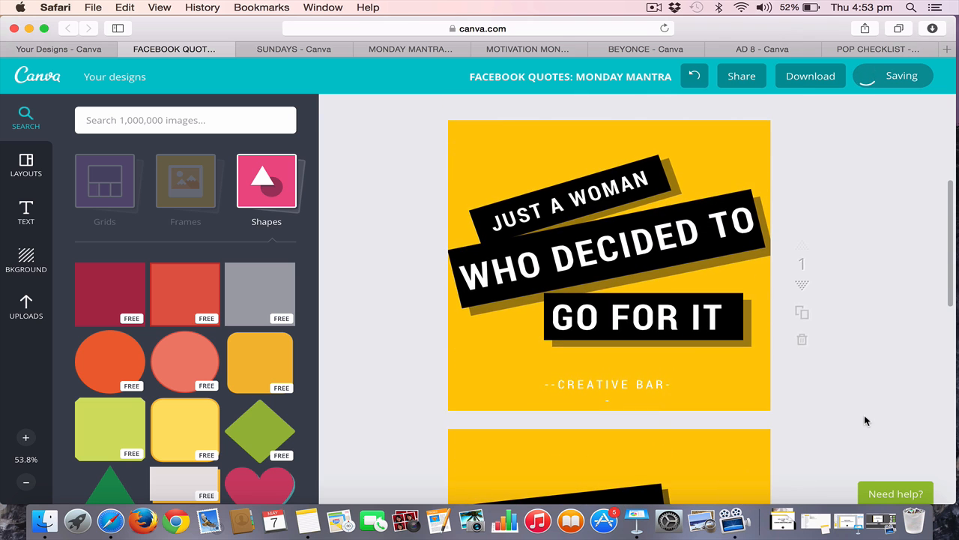
scroll(865, 419, down, 3)
scroll(864, 419, down, 1)
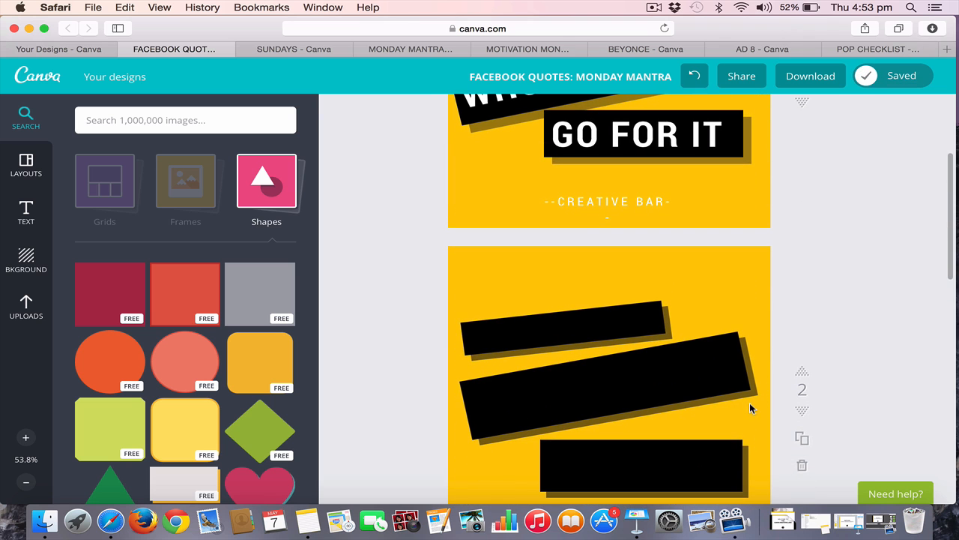
scroll(759, 389, down, 1)
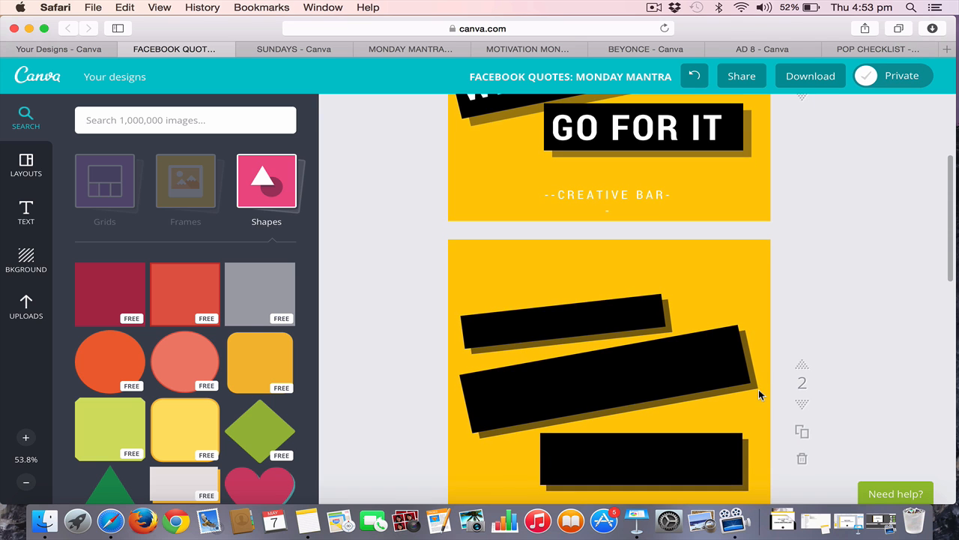
scroll(759, 389, up, 3)
scroll(759, 389, up, 2)
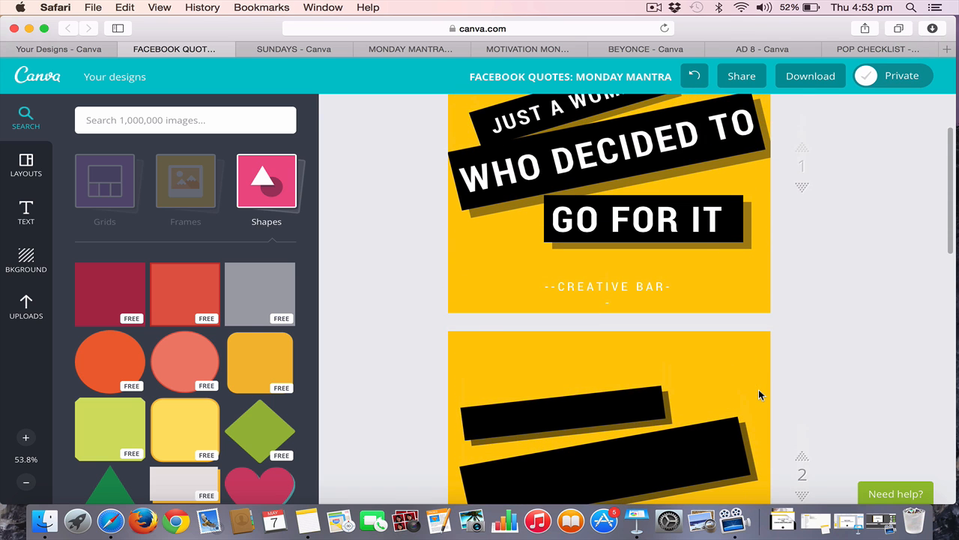
scroll(758, 389, up, 2)
click(685, 244)
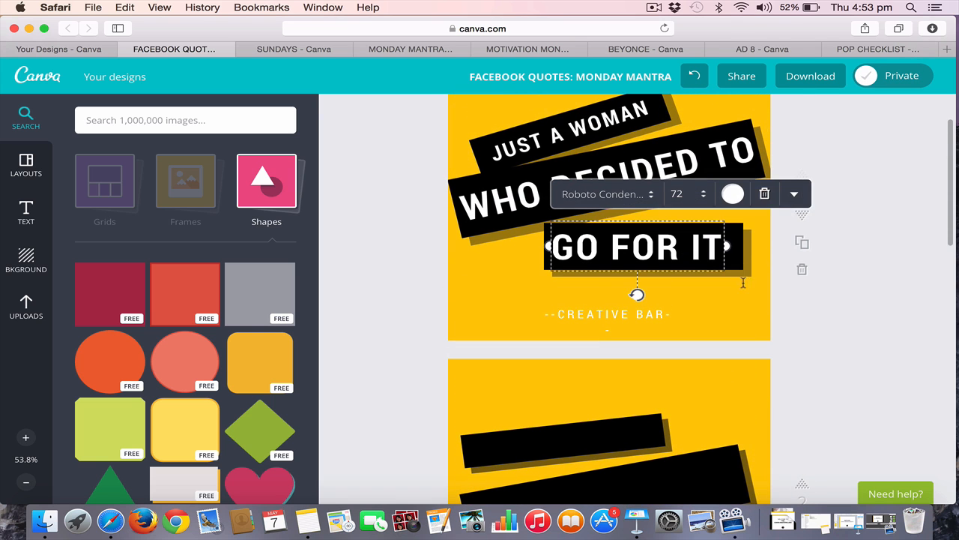
click(862, 353)
scroll(861, 353, down, 5)
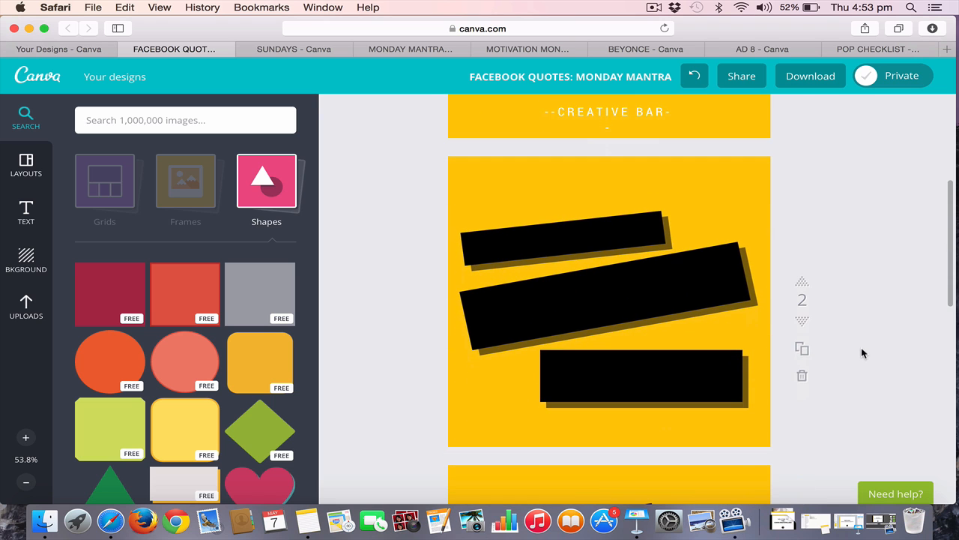
Add a heading text box over the black bars on page 2
click(26, 212)
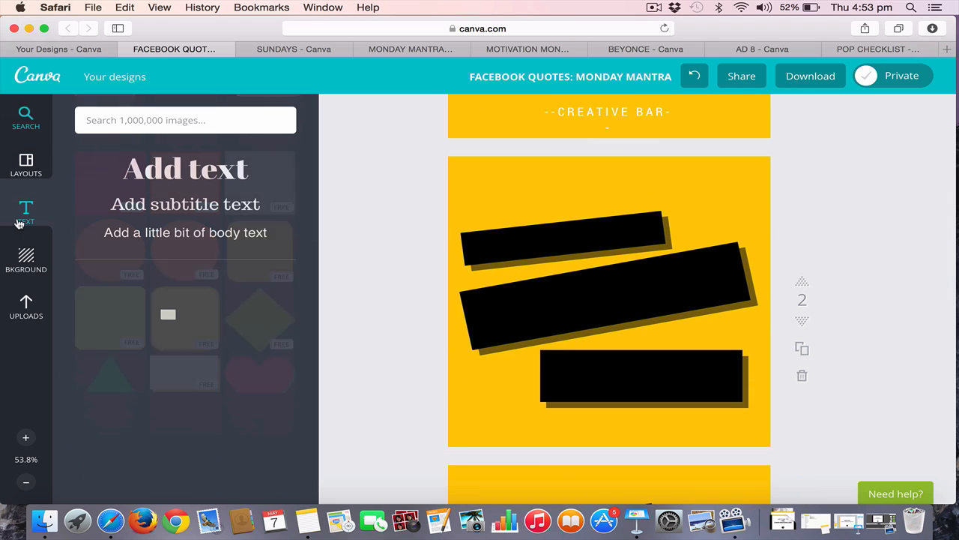
click(163, 161)
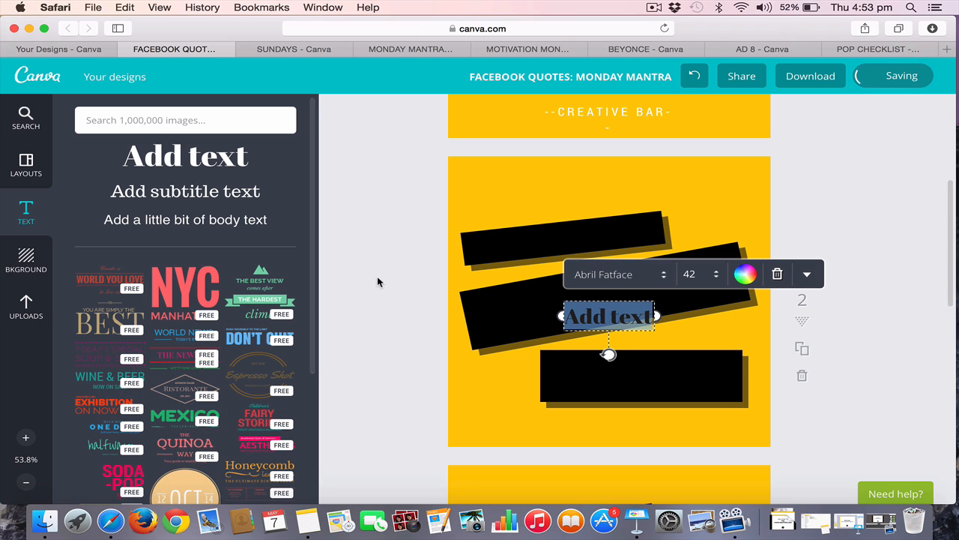
scroll(588, 330, up, 4)
scroll(584, 332, up, 1)
scroll(584, 332, down, 5)
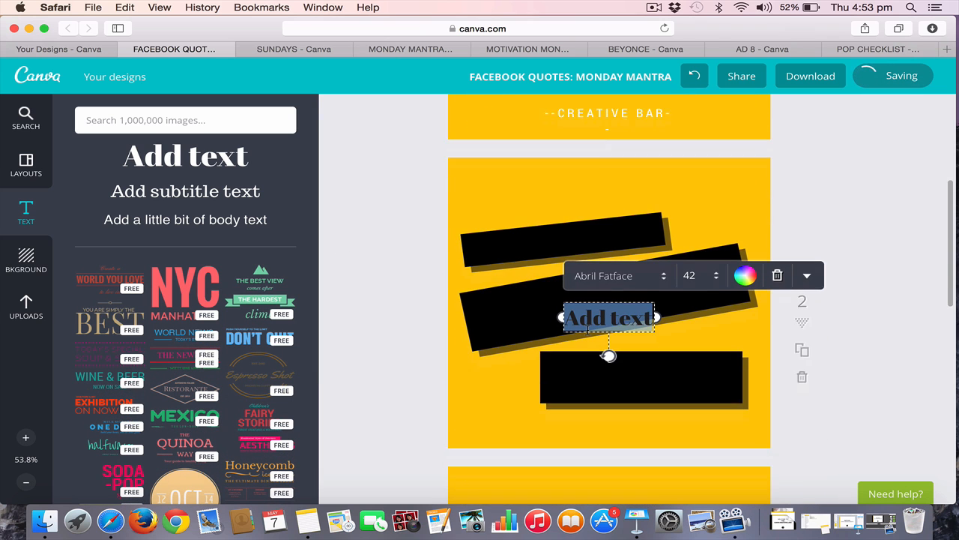
Enter "JUST A WOMAN" in the new heading on page 2 and widen its text box to fit one line
text(JUST A)
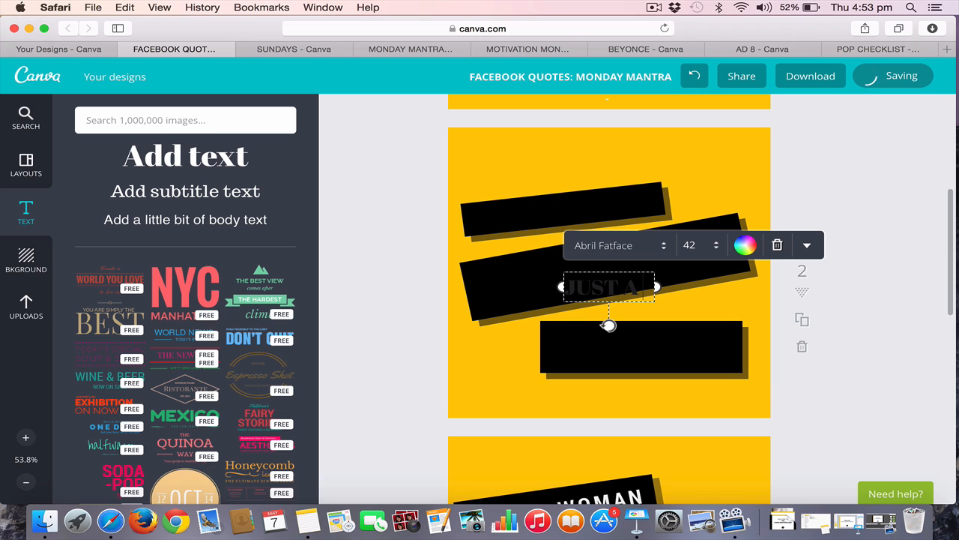
text( WOMAN)
key(super+a)
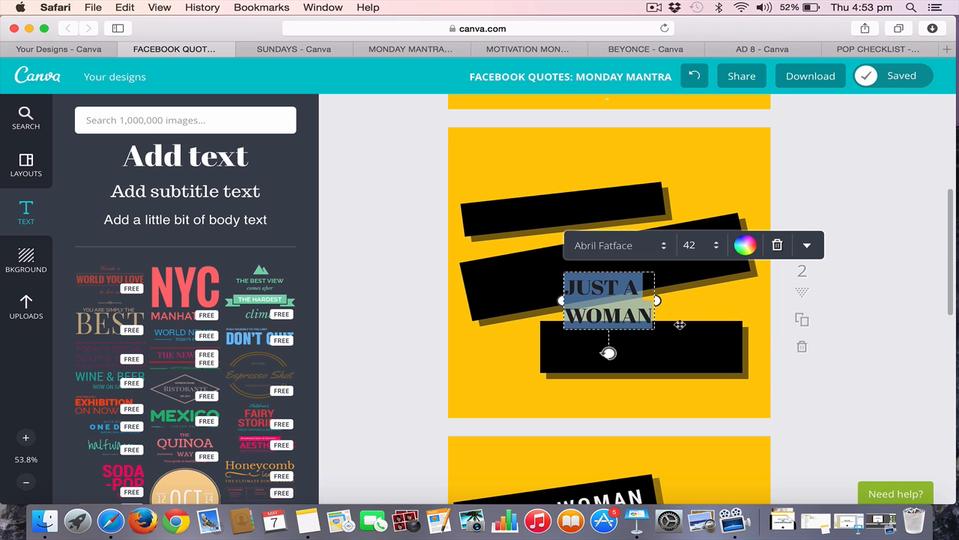
drag(658, 299, 752, 287)
Center-align the "JUST A WOMAN" text on page 2 and colour it white
click(807, 245)
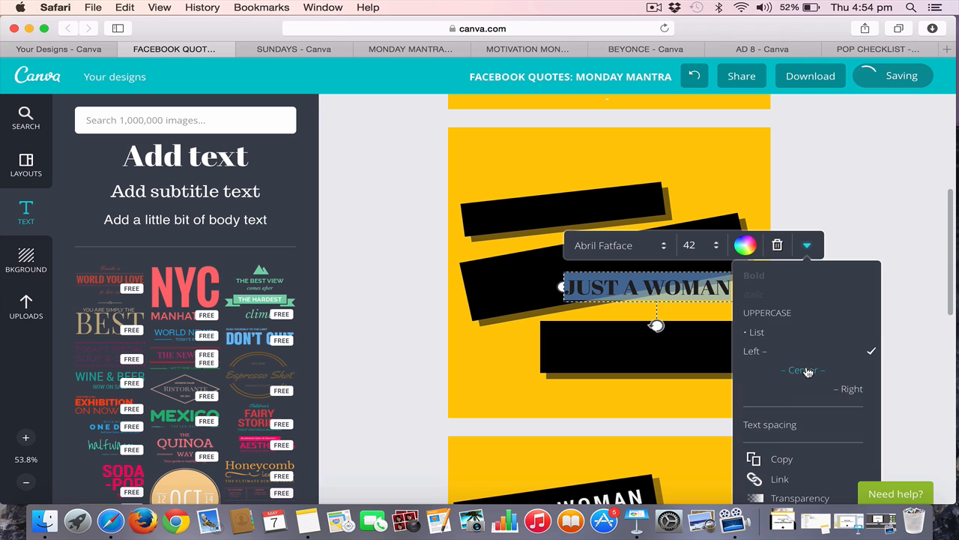
click(806, 370)
click(746, 245)
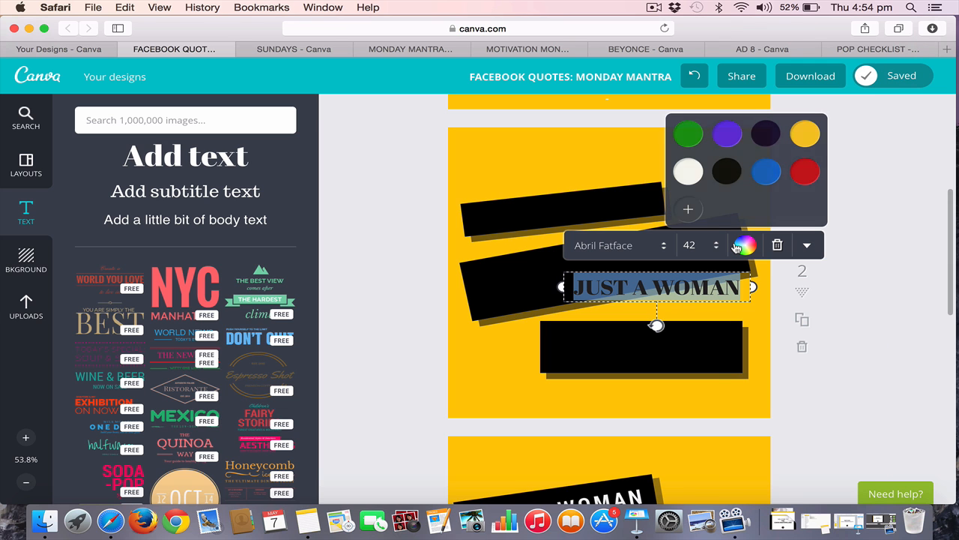
click(689, 173)
Set the font of the "JUST A WOMAN" text on page 2 to Roboto
click(615, 245)
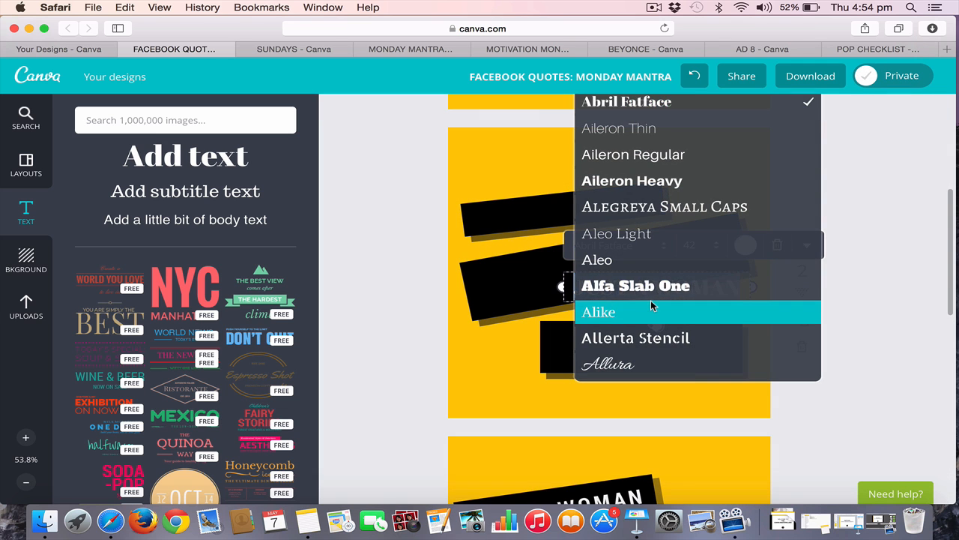
scroll(650, 302, down, 4)
scroll(651, 303, down, 15)
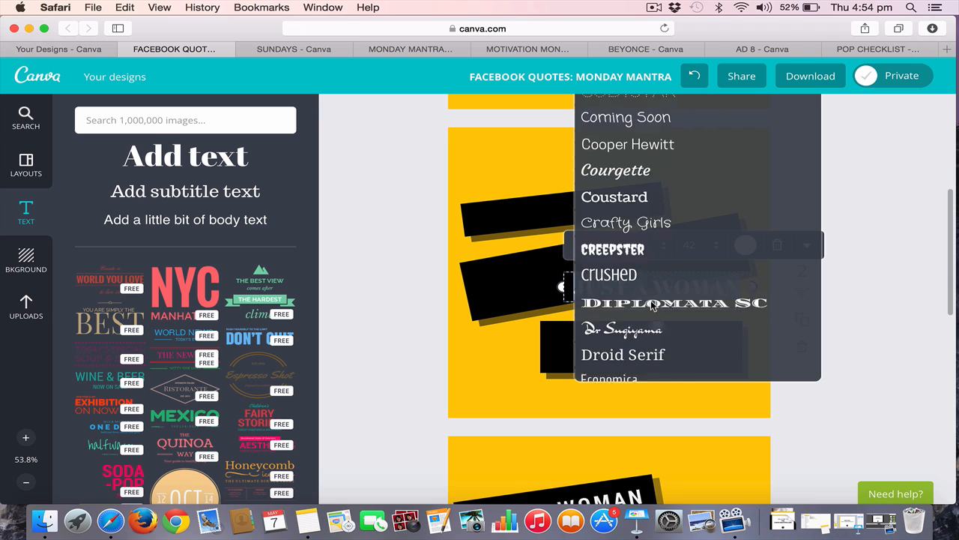
scroll(651, 303, down, 8)
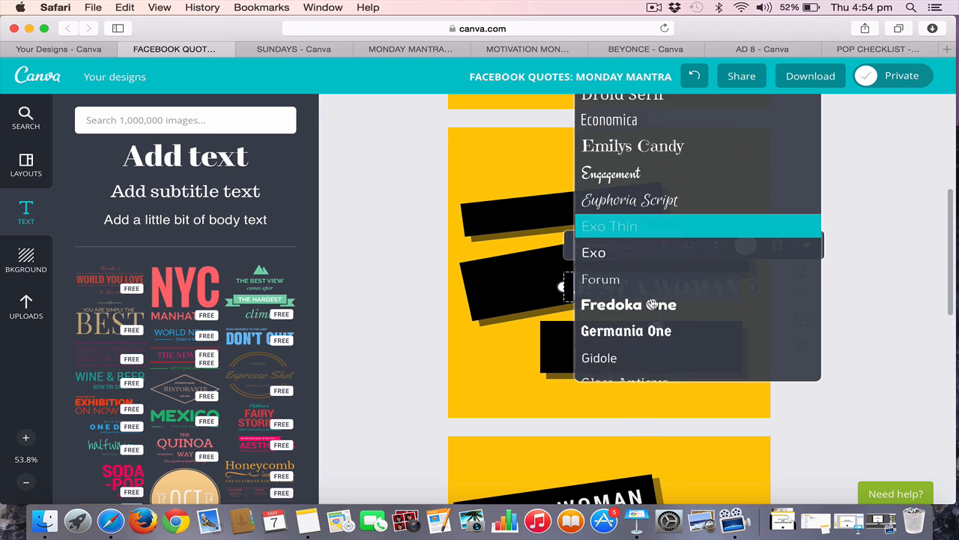
scroll(652, 303, down, 10)
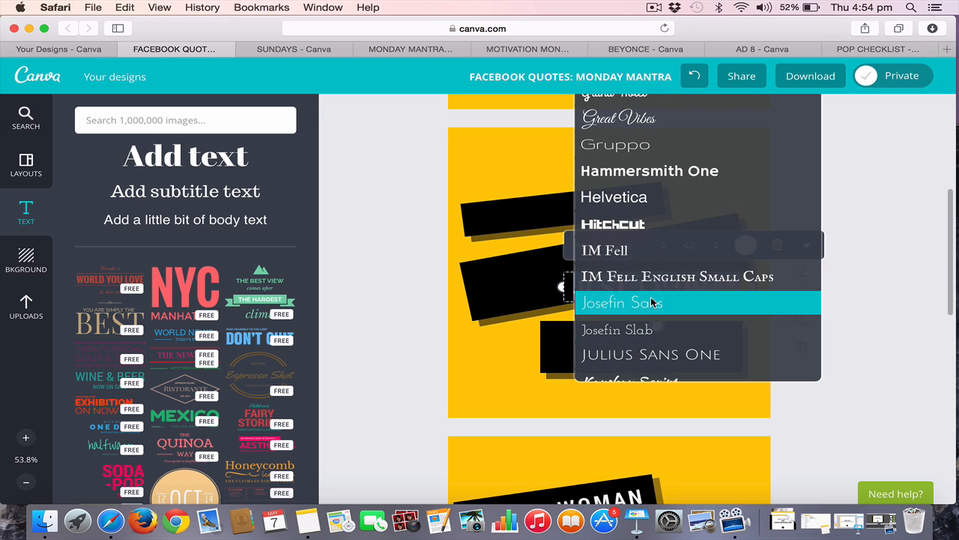
scroll(651, 302, down, 10)
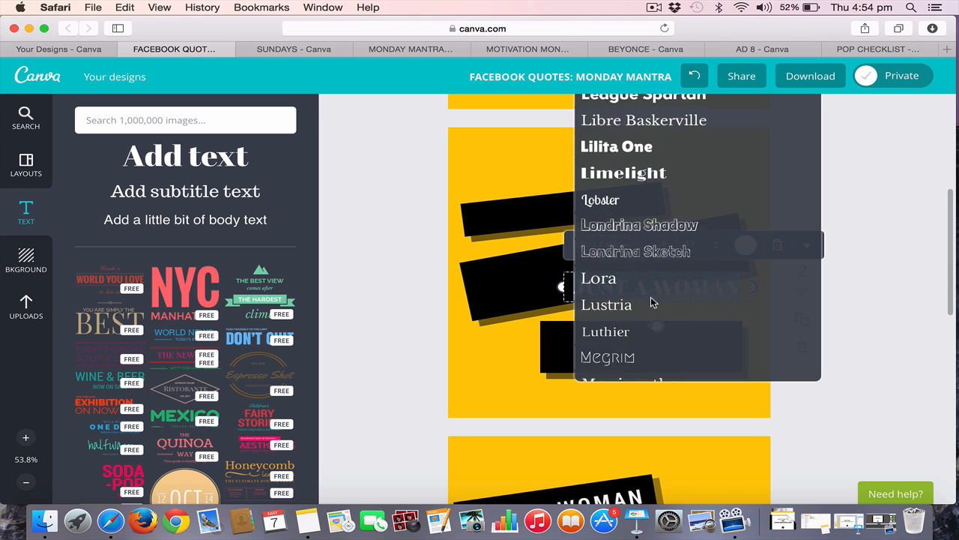
scroll(651, 302, down, 10)
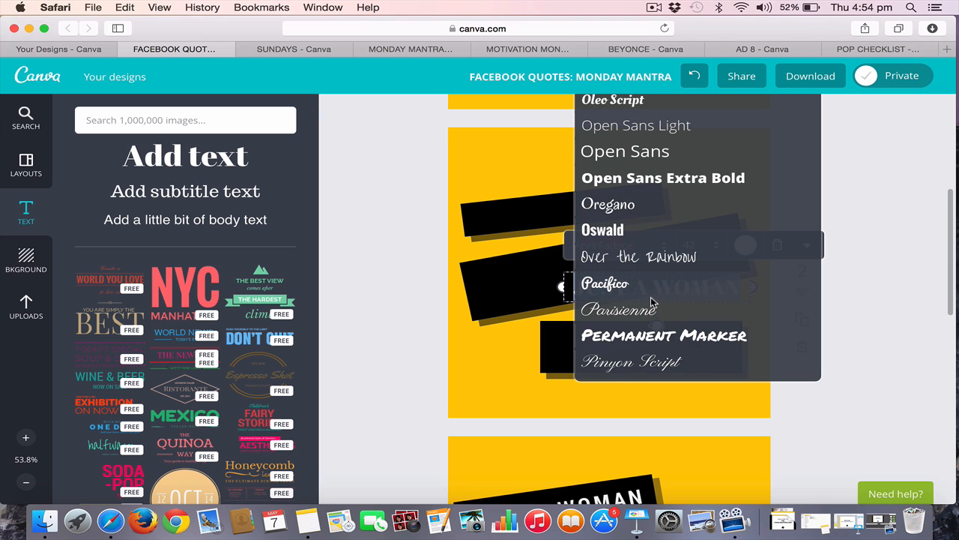
scroll(650, 301, down, 10)
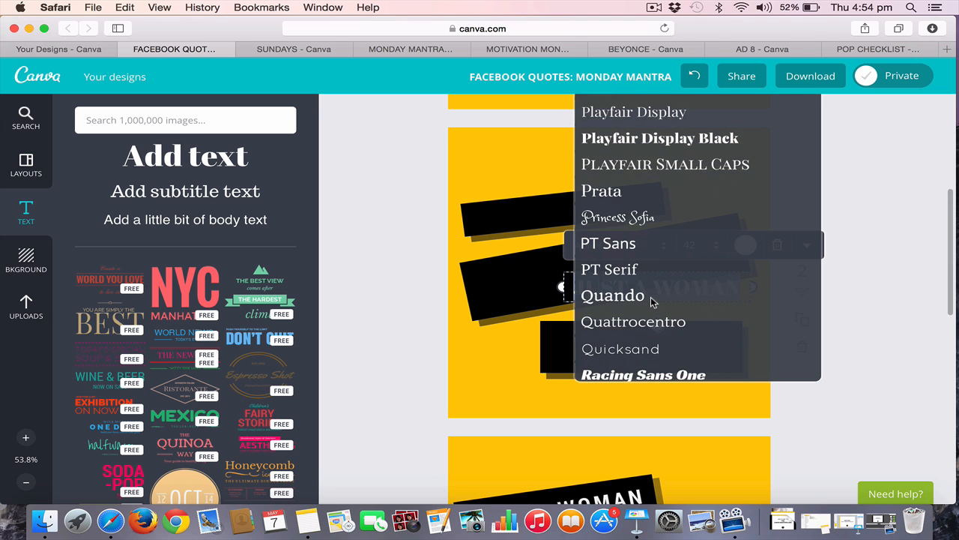
scroll(651, 302, down, 10)
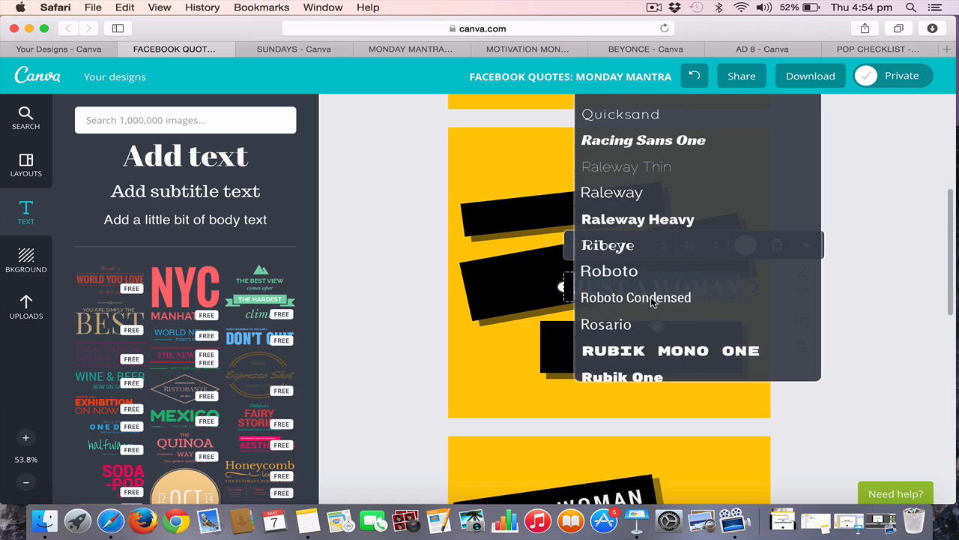
scroll(651, 302, down, 1)
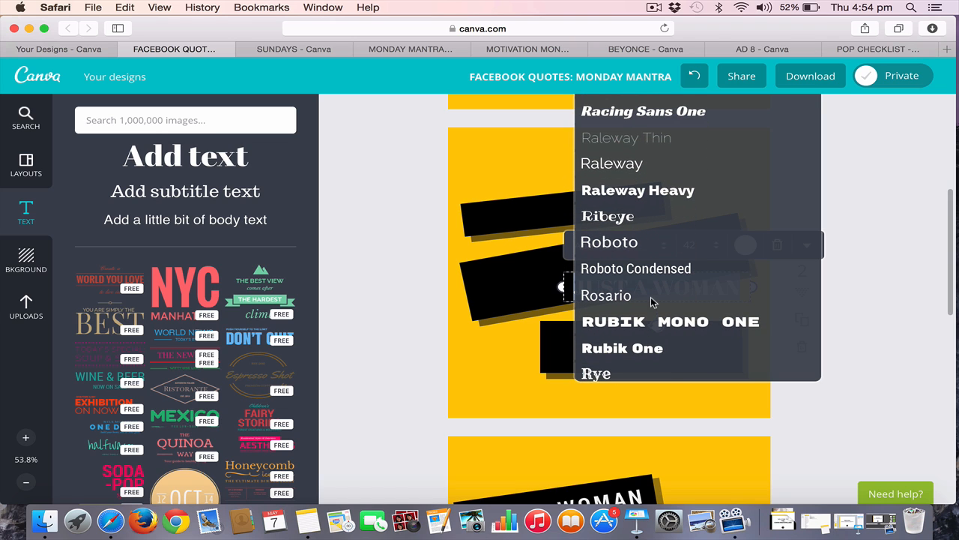
click(631, 245)
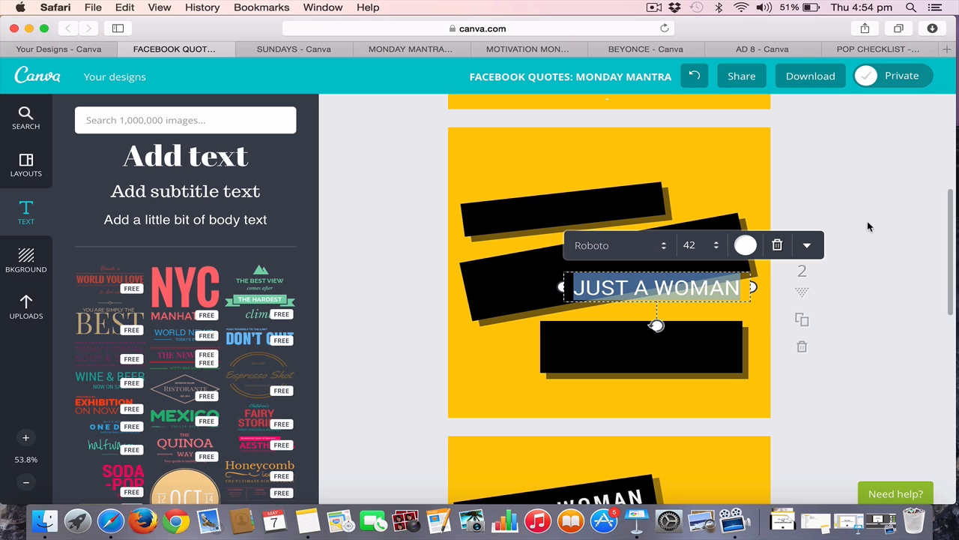
Make the "JUST A WOMAN" text on page 2 bold
click(808, 249)
click(754, 276)
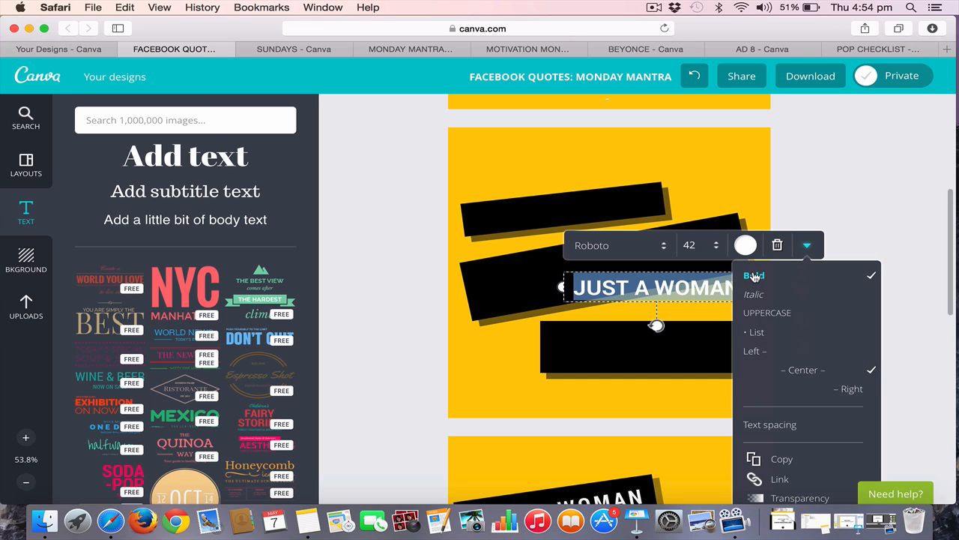
click(909, 214)
Check the font of the original "JUST A WOMAN" text on page 1 and set page 2's version to Roboto Condensed
scroll(908, 214, up, 8)
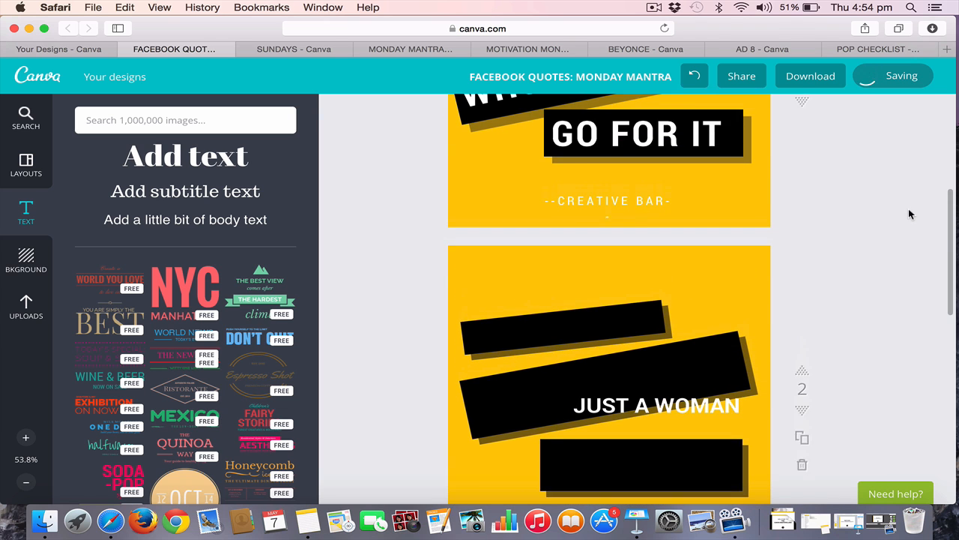
click(578, 181)
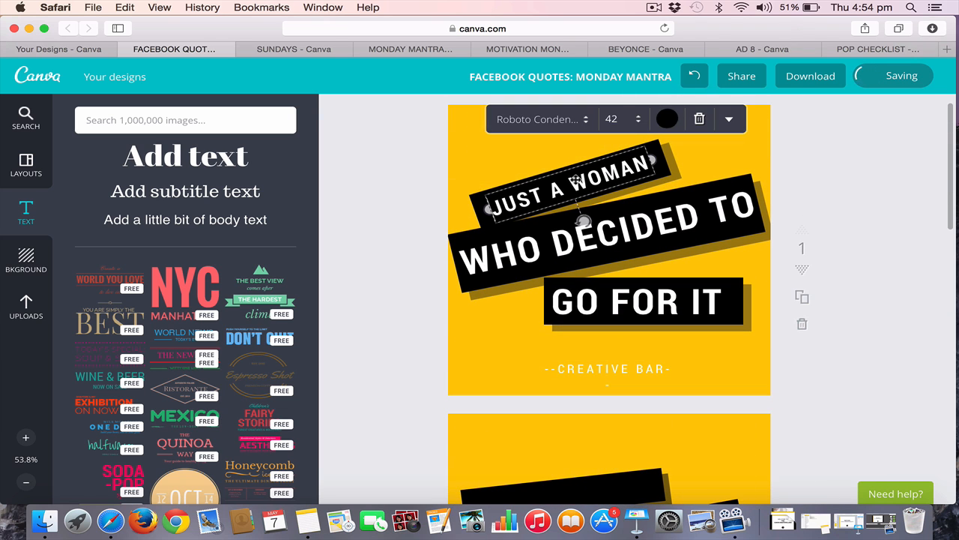
click(538, 119)
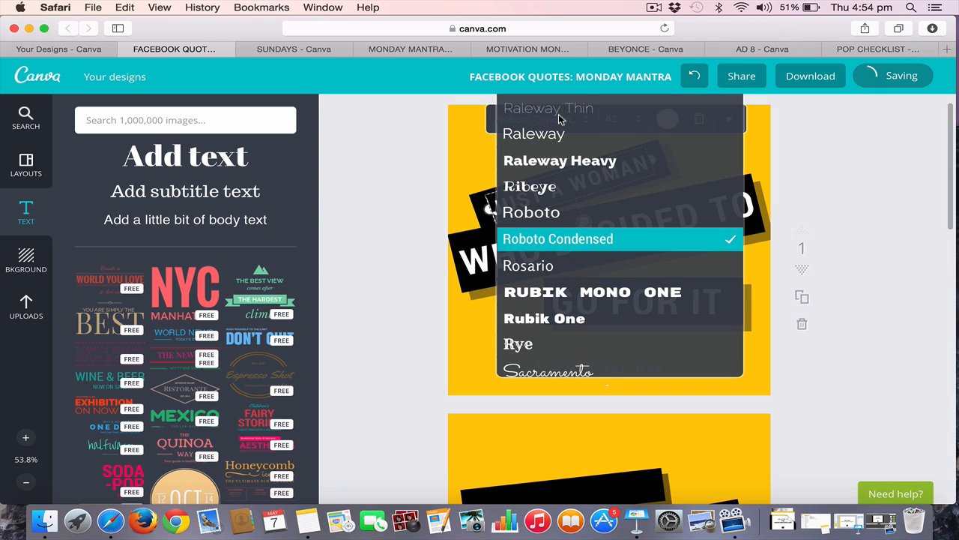
click(911, 348)
scroll(909, 343, down, 5)
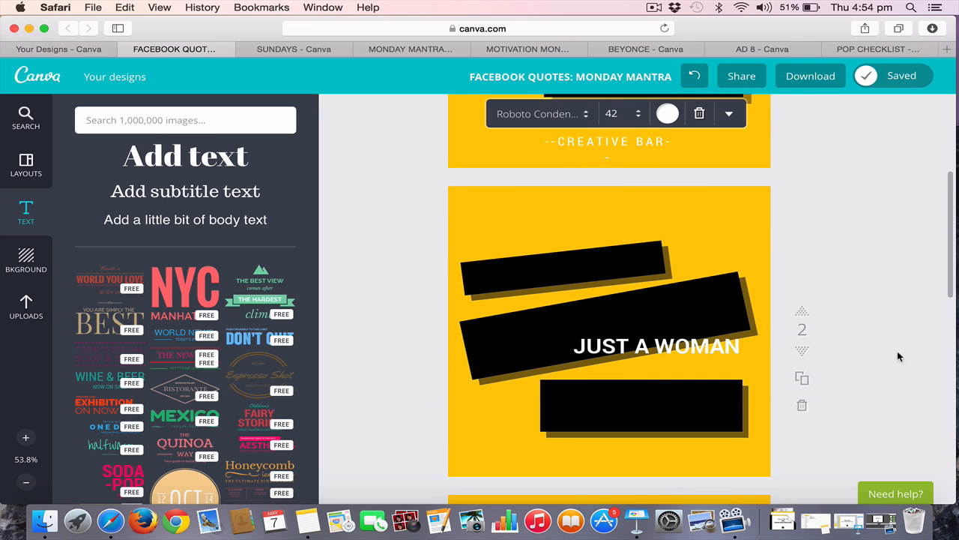
click(710, 347)
click(610, 303)
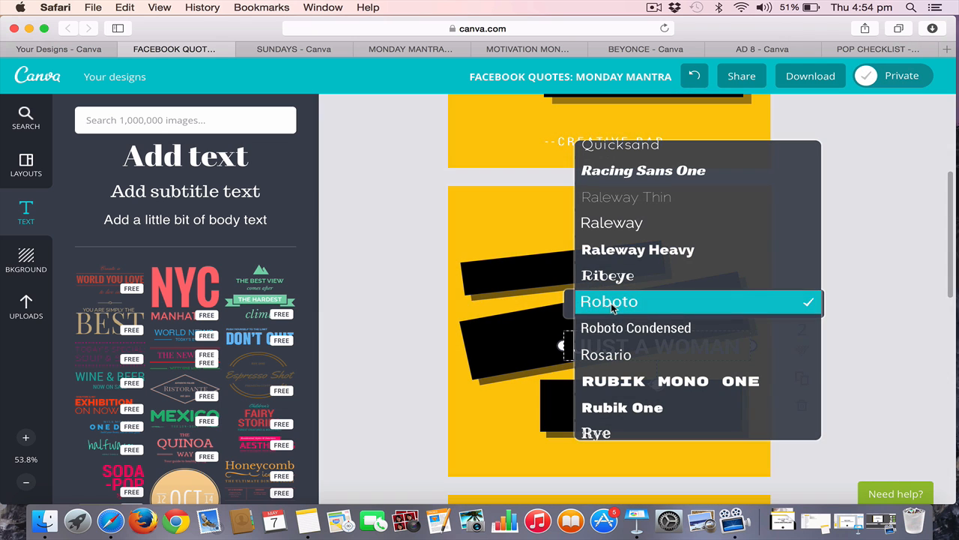
click(629, 330)
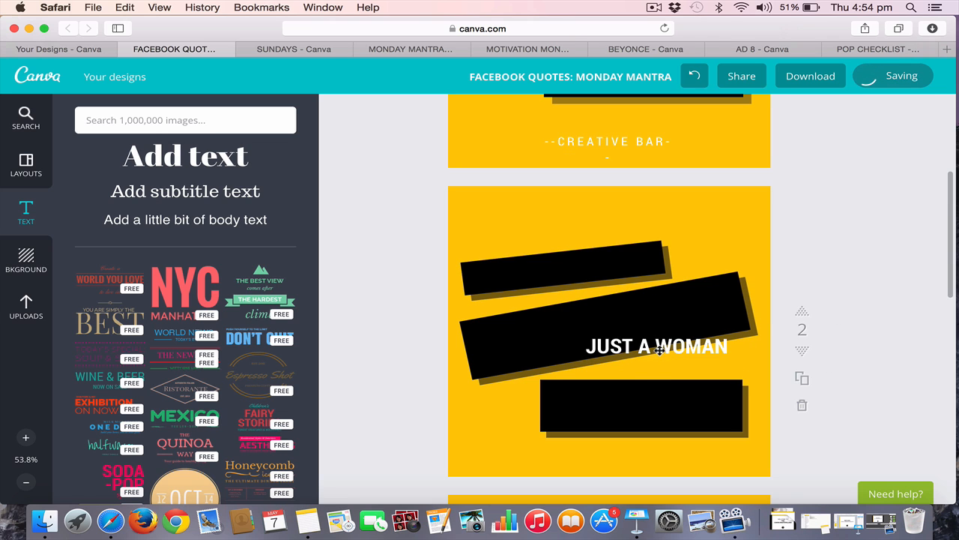
Place "JUST A WOMAN" on page 2's uppermost black bar, tilted to match it, and set its letter spacing to 110
drag(658, 348, 564, 271)
drag(564, 306, 569, 308)
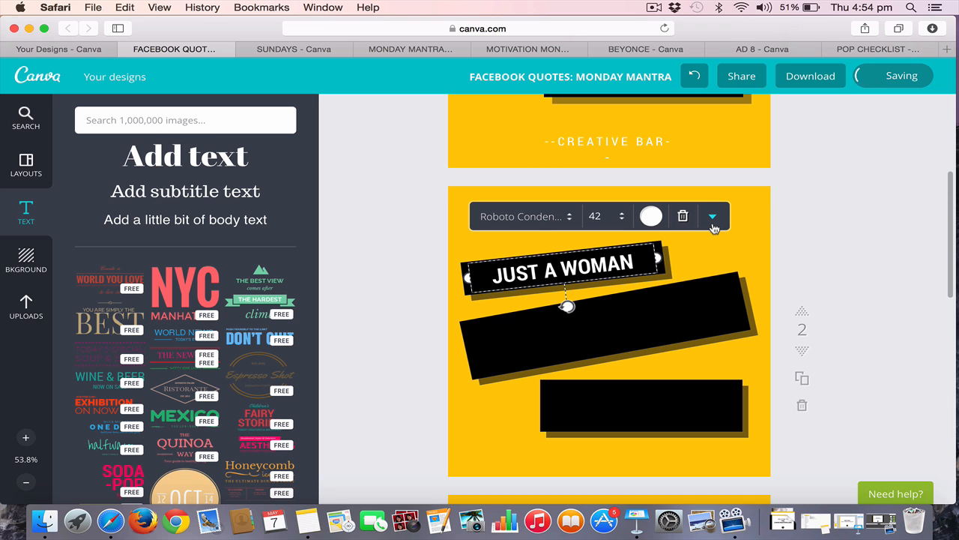
click(713, 218)
click(692, 396)
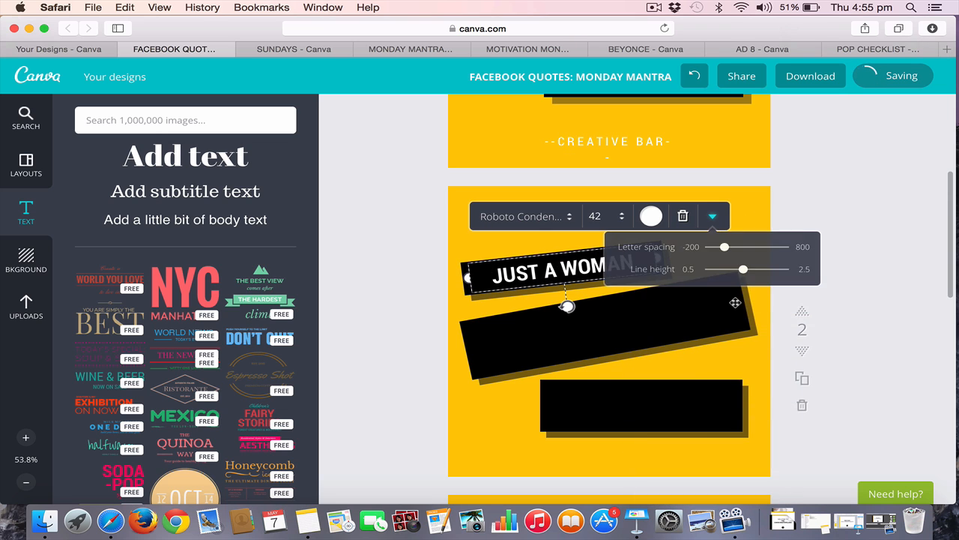
drag(725, 254, 731, 253)
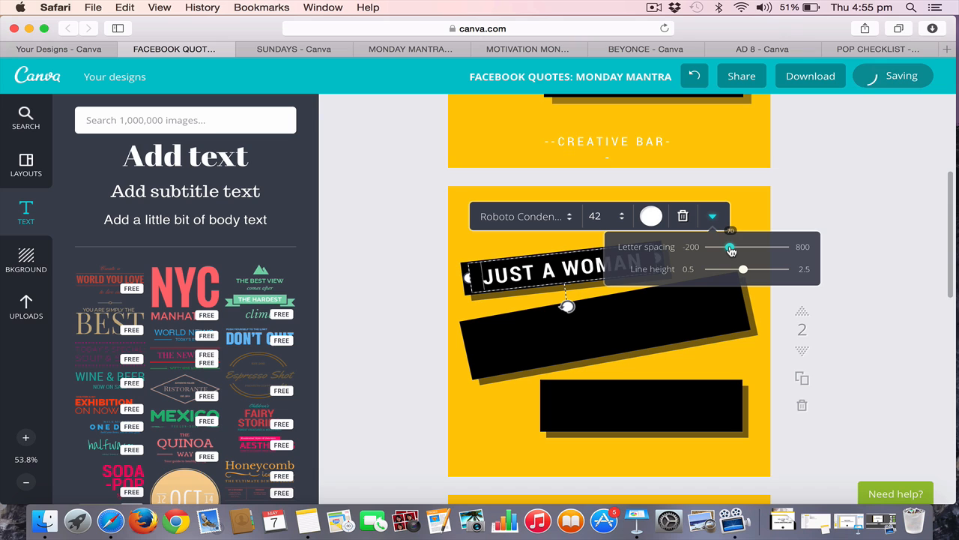
drag(731, 251, 735, 251)
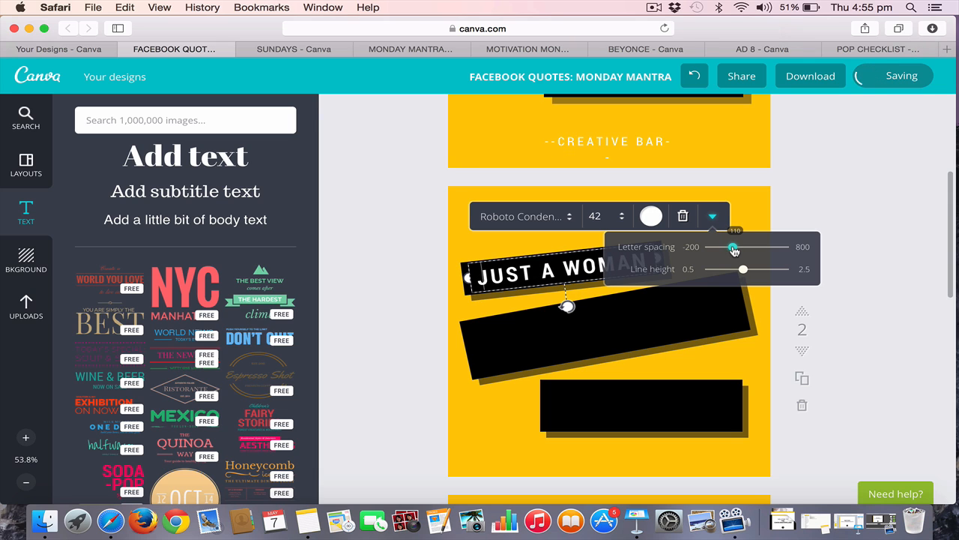
click(877, 294)
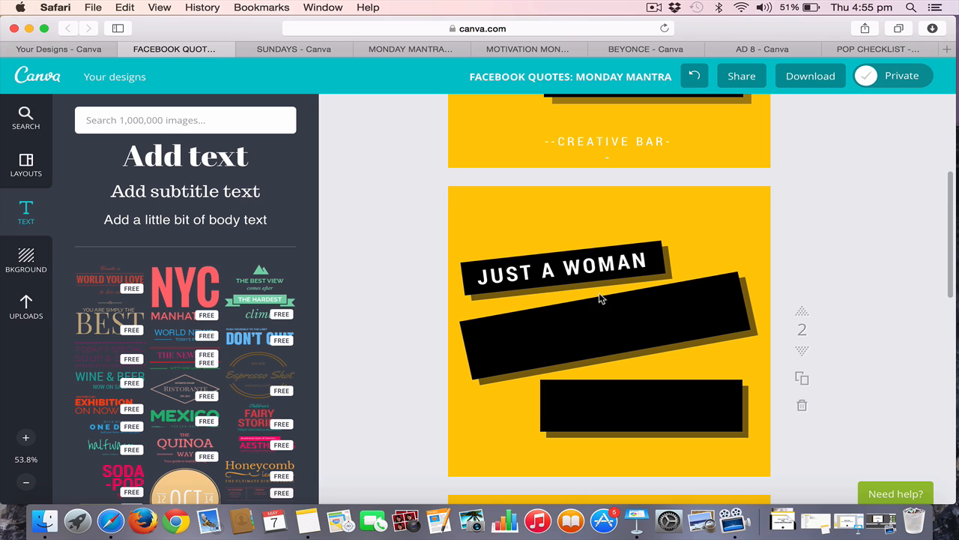
Duplicate the "JUST A WOMAN" text and move the copy onto the large middle black bar on page 2
click(575, 265)
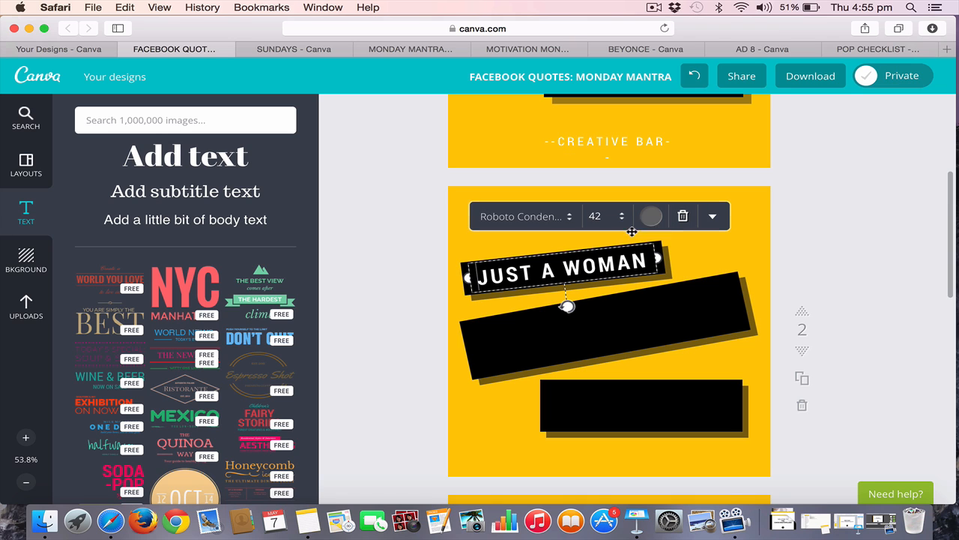
click(712, 216)
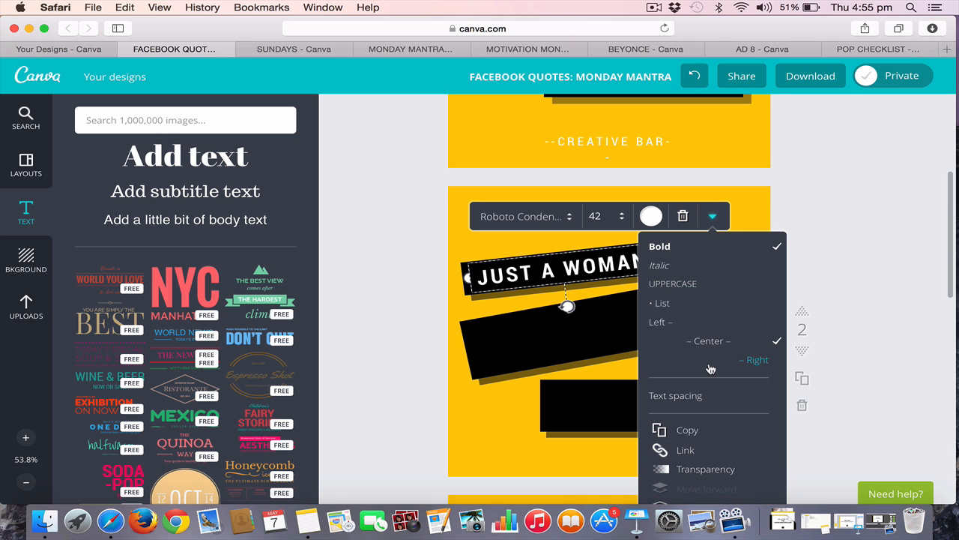
click(687, 431)
click(944, 227)
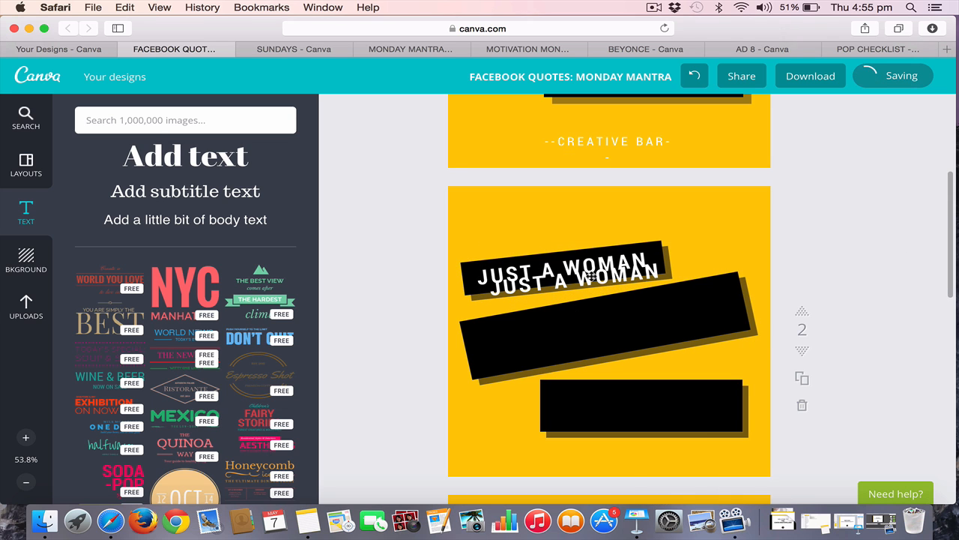
drag(588, 283, 611, 330)
Replace the copied text on the middle black bar with "WHO DECIDED TO"
scroll(610, 330, up, 3)
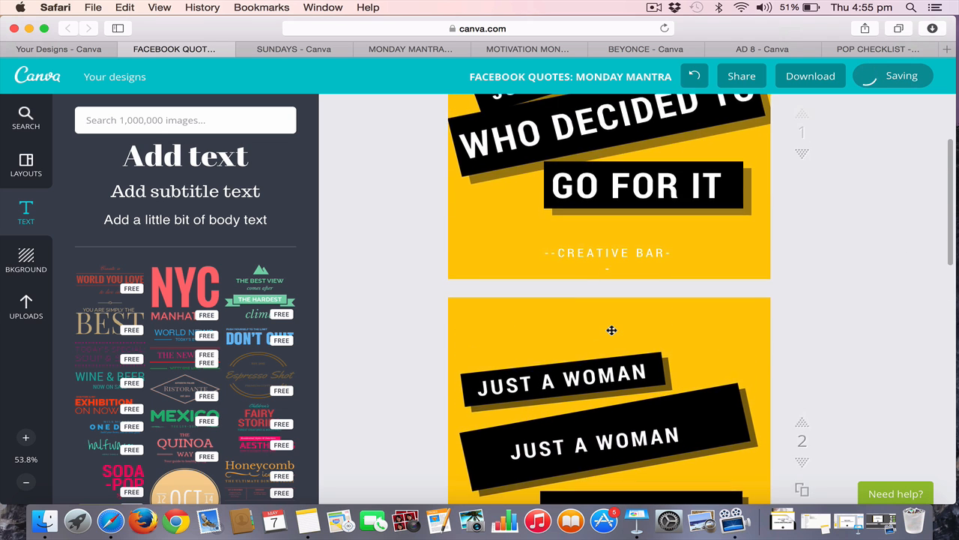
scroll(610, 330, down, 3)
click(602, 344)
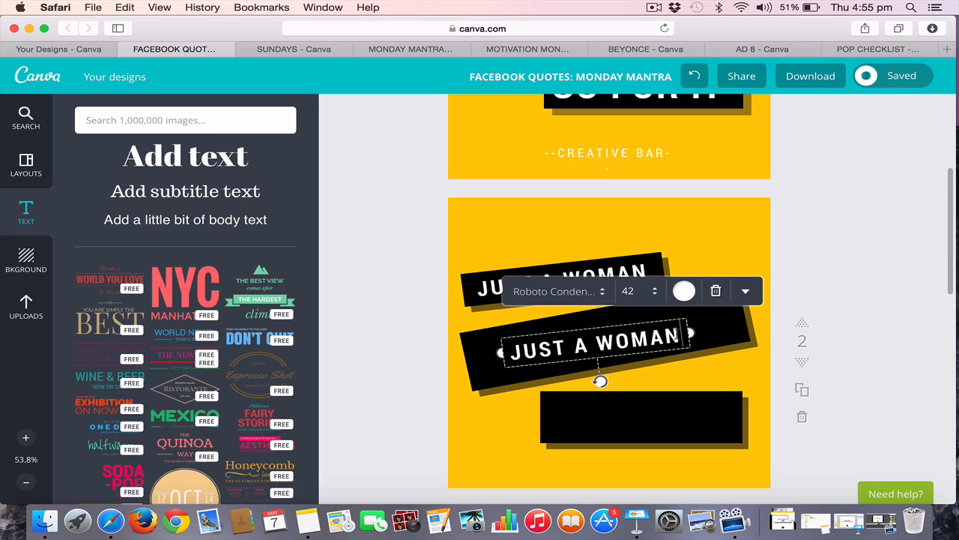
drag(682, 335, 491, 340)
text(WHO DE)
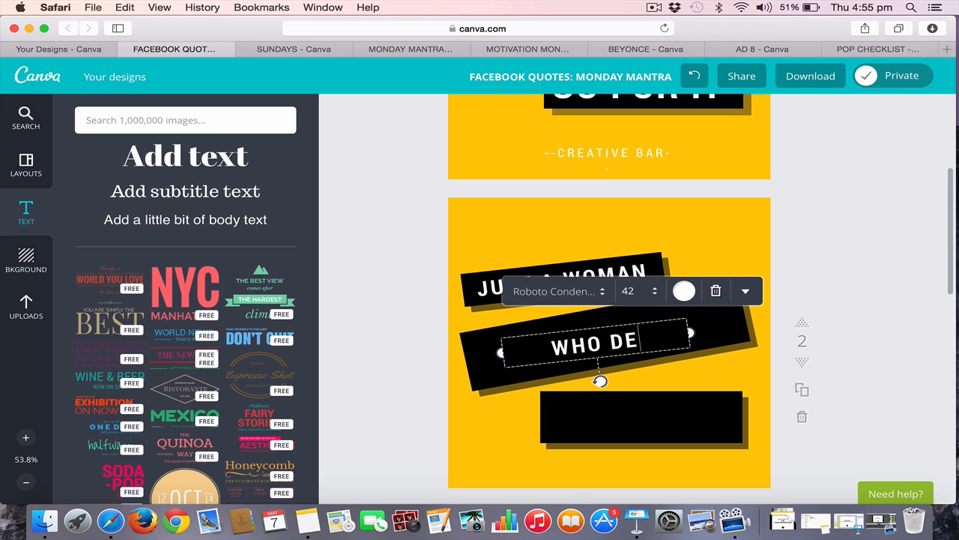
text(CIDED TO)
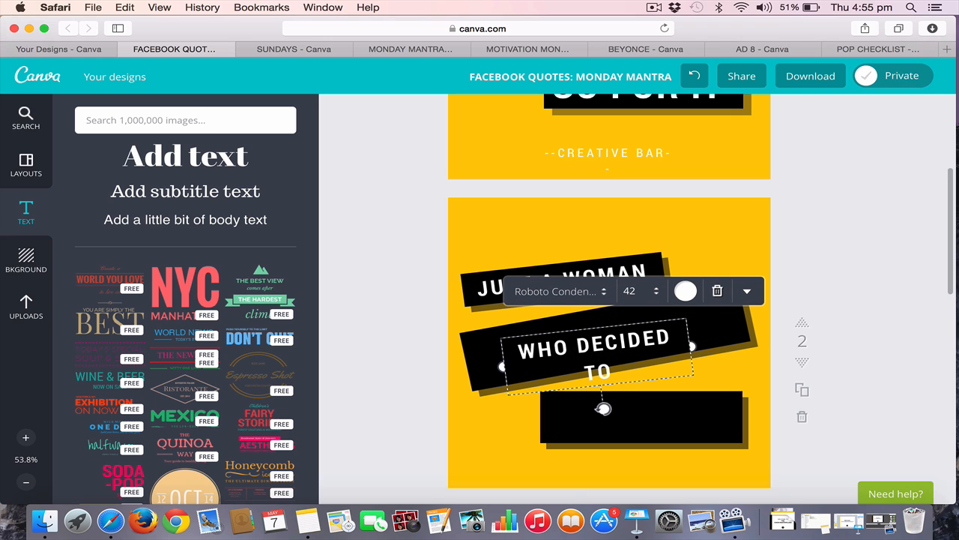
Widen the "WHO DECIDED TO" text box toward the bar's far end and set its font size to 64
key(super+a)
drag(694, 342, 736, 328)
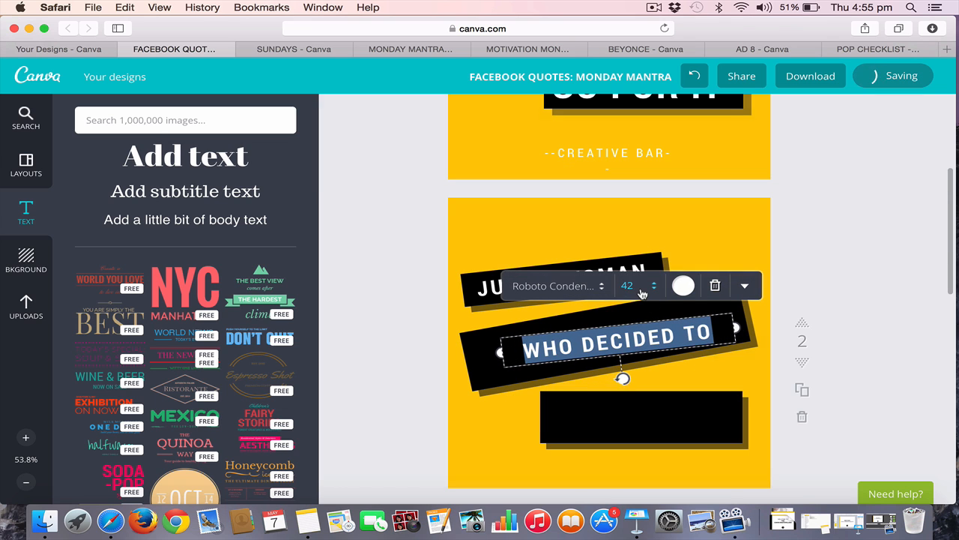
click(628, 285)
click(650, 462)
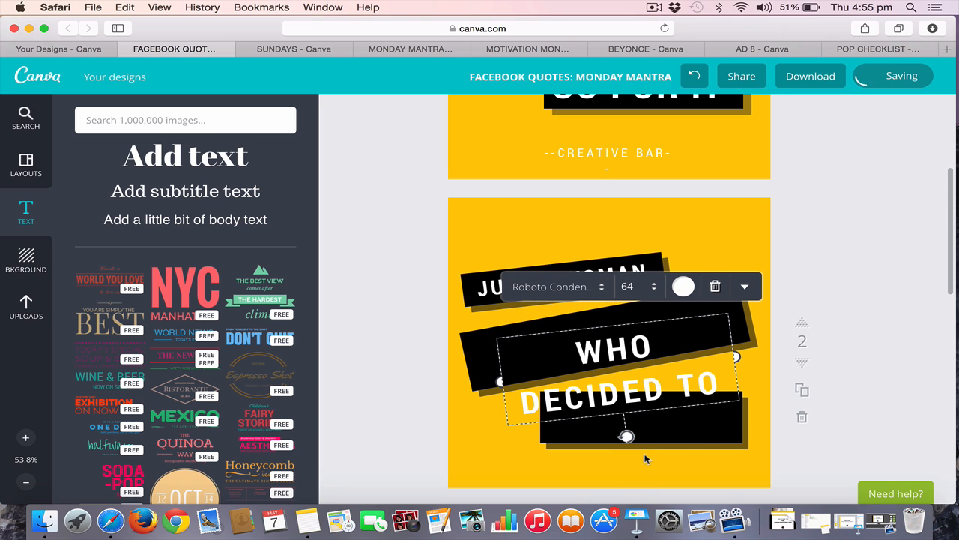
Widen the "WHO DECIDED TO" text box to fit one line, then tilt and position it along page 2's middle black bar
drag(499, 382, 428, 373)
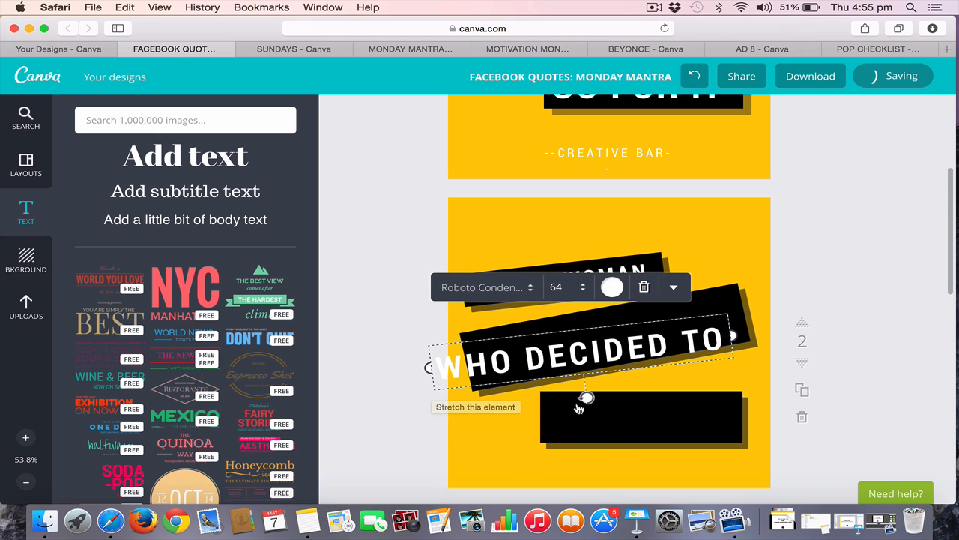
drag(583, 401, 589, 398)
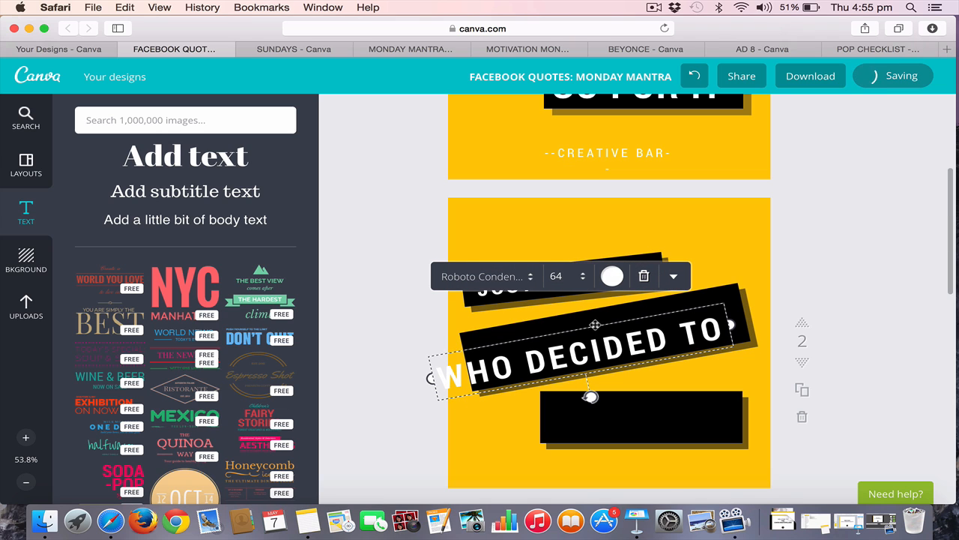
drag(595, 324, 613, 309)
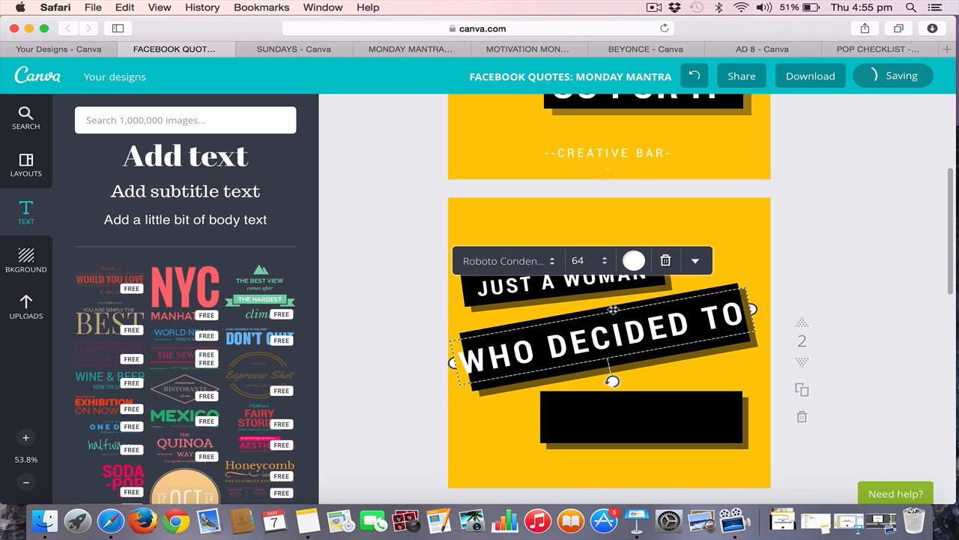
Set the "WHO DECIDED TO" font size to 60 and nudge the text to centre it on its bar
click(581, 263)
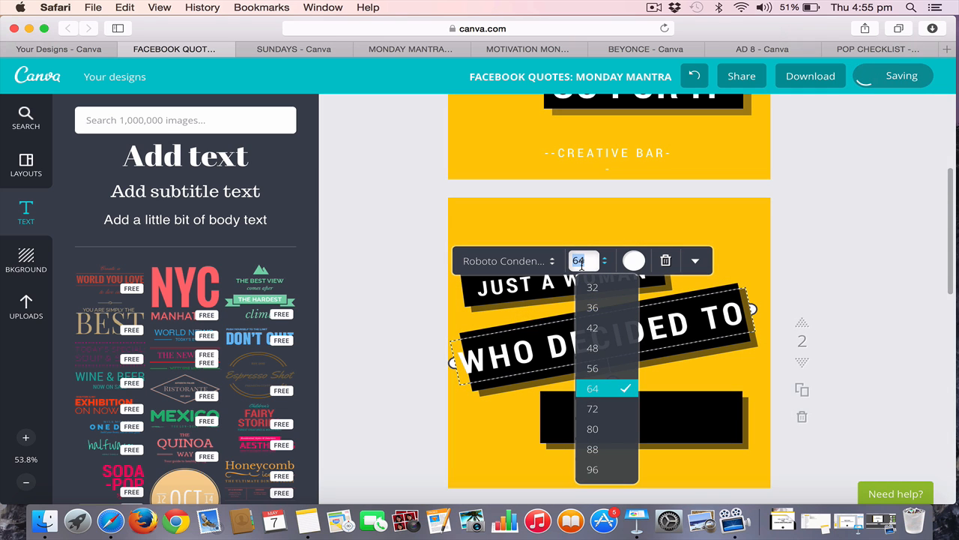
click(600, 369)
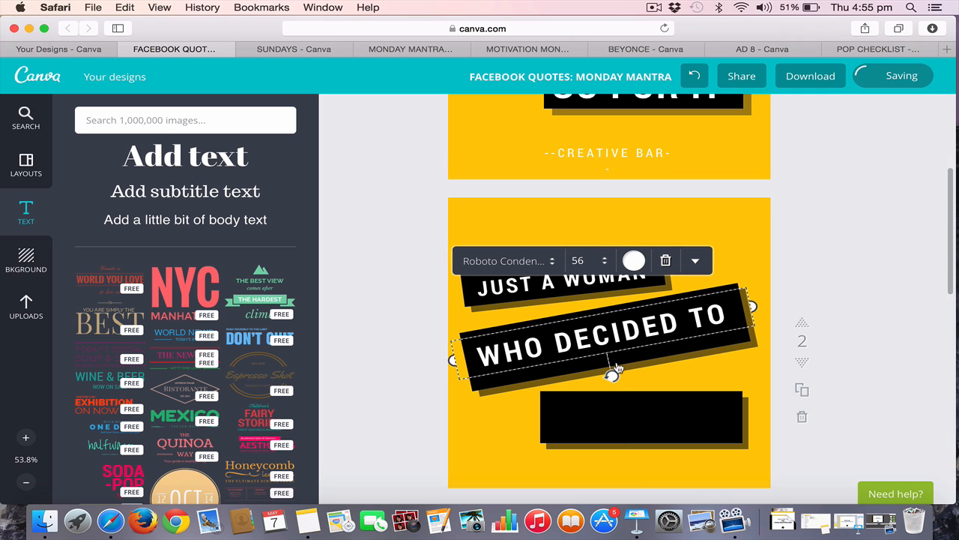
click(579, 260)
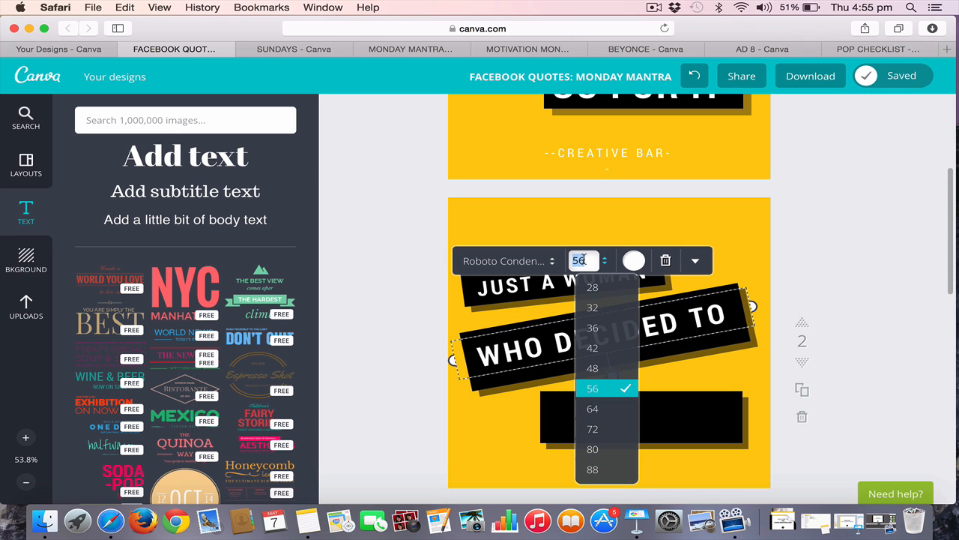
key(Return)
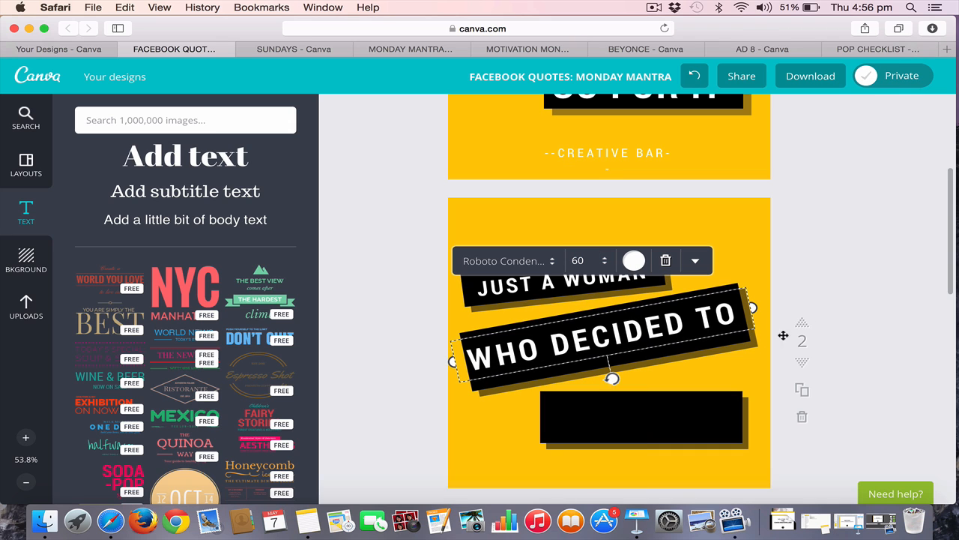
click(894, 431)
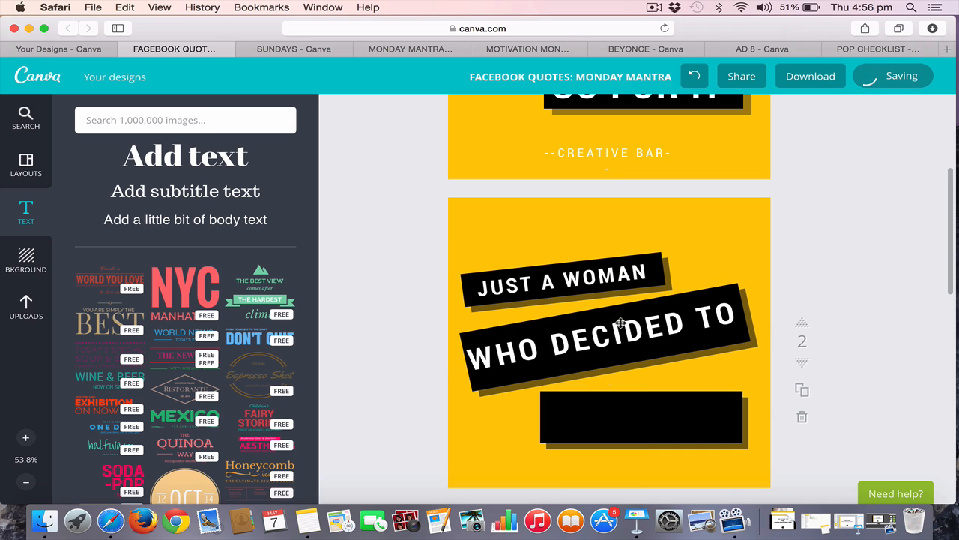
drag(629, 335, 631, 335)
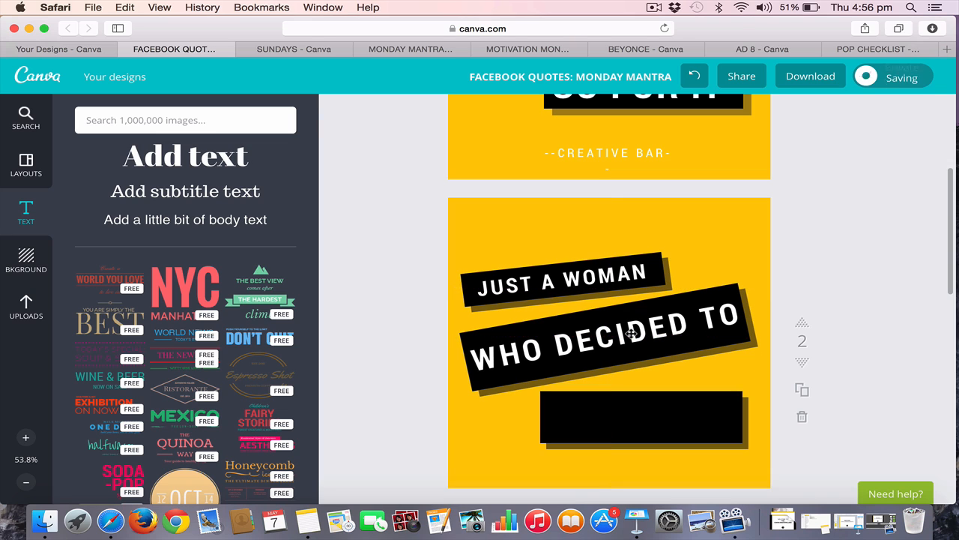
Duplicate the "WHO DECIDED TO" text and move the copy down toward page 2's lowest black bar
click(667, 321)
click(701, 263)
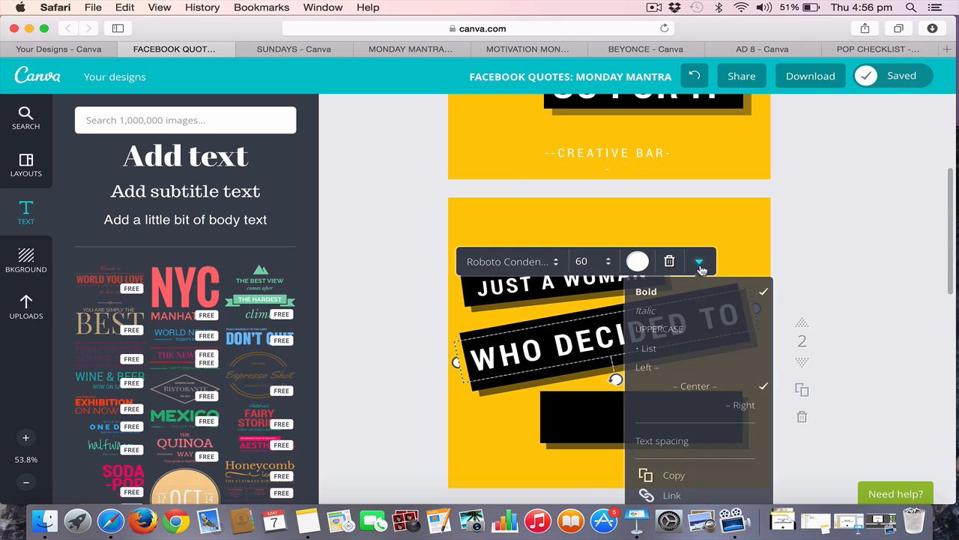
click(678, 476)
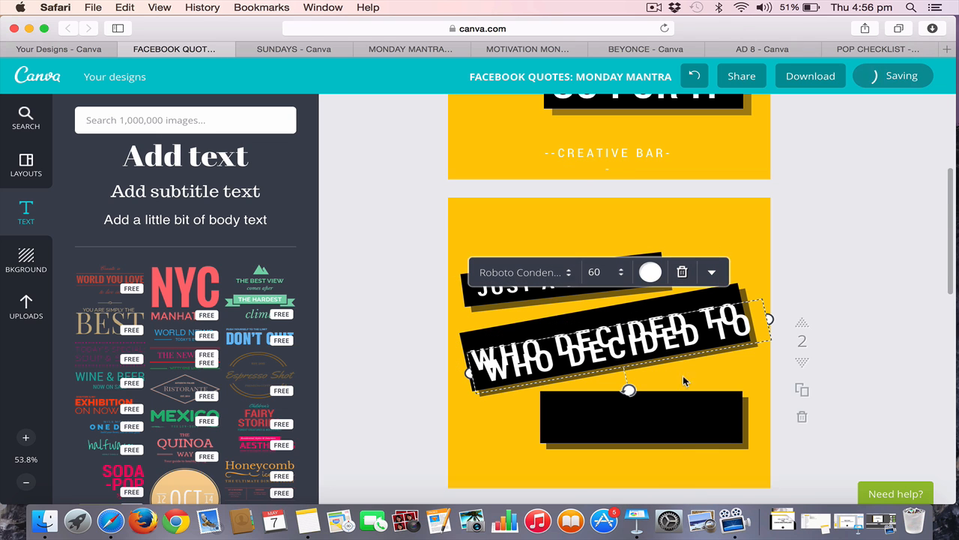
drag(736, 319, 471, 420)
Replace the copied text near the lowest black bar with "GO FOR IT"
text(G)
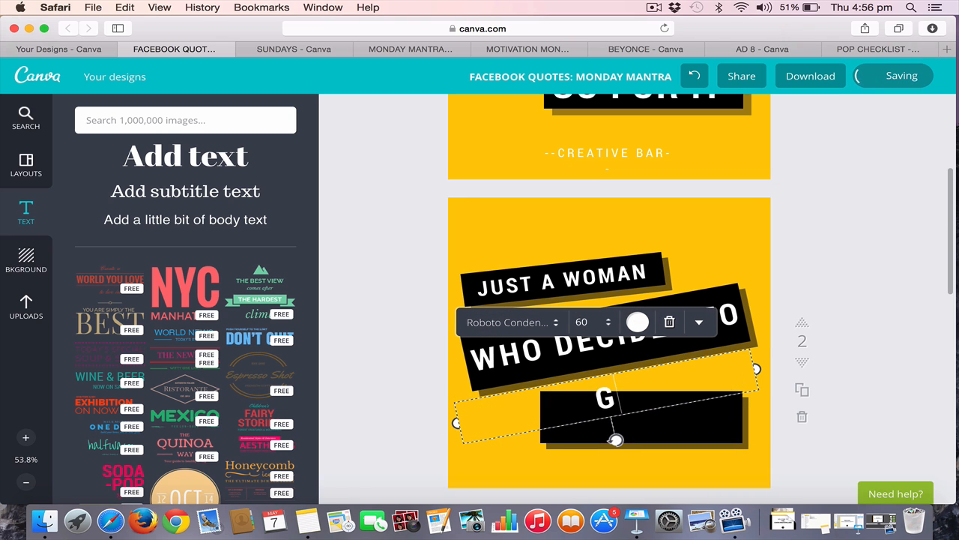
text(OFOR)
key(BackSpace)
key(BackSpace)
key(BackSpace)
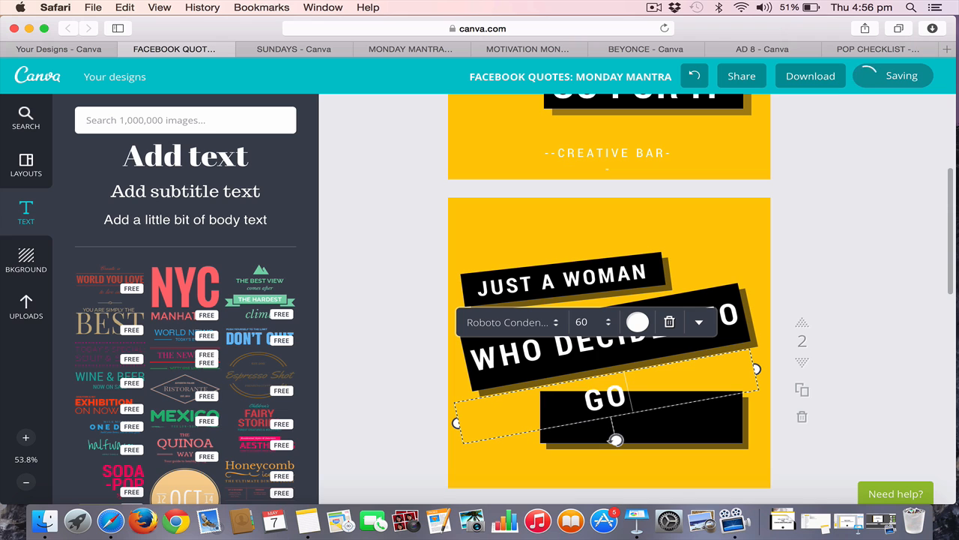
text(FOR IT)
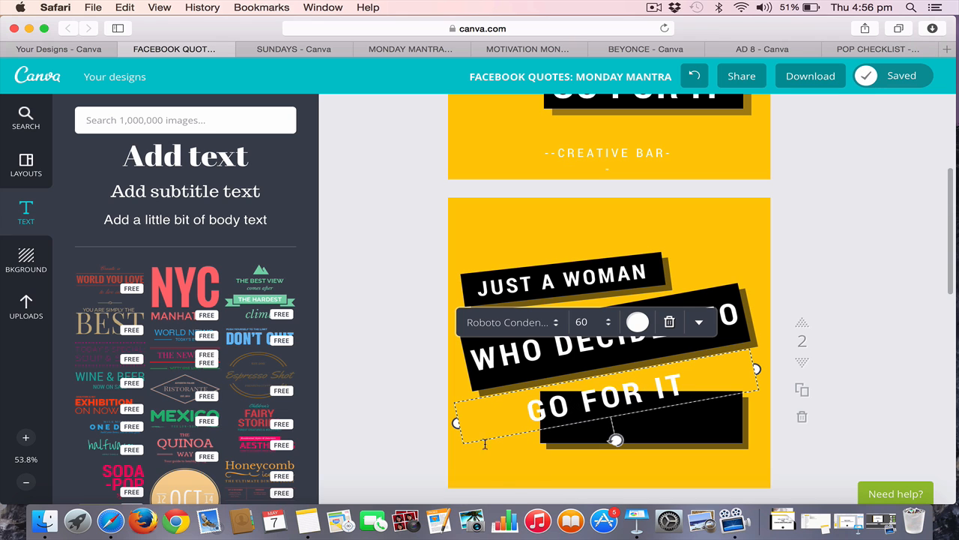
Rotate the "GO FOR IT" text to horizontal and centre it on page 2's lowest black bar
drag(616, 440, 606, 439)
click(858, 413)
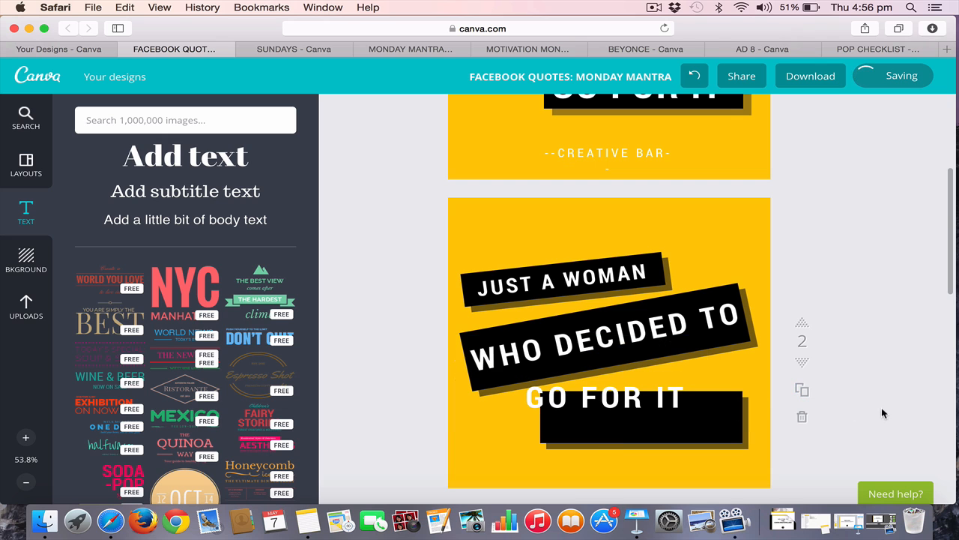
drag(673, 406, 697, 422)
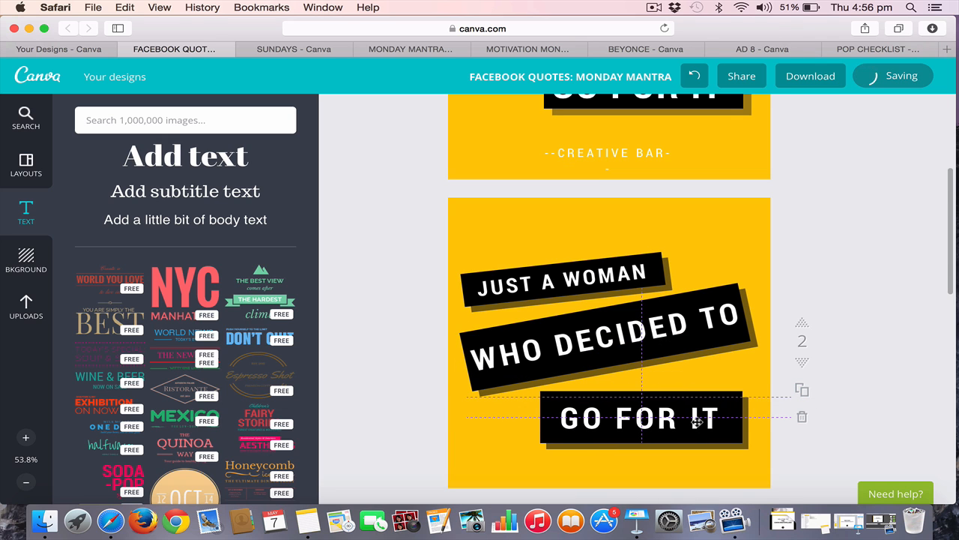
Set the "GO FOR IT" font size to 67 and recentre the text on its black bar
click(616, 369)
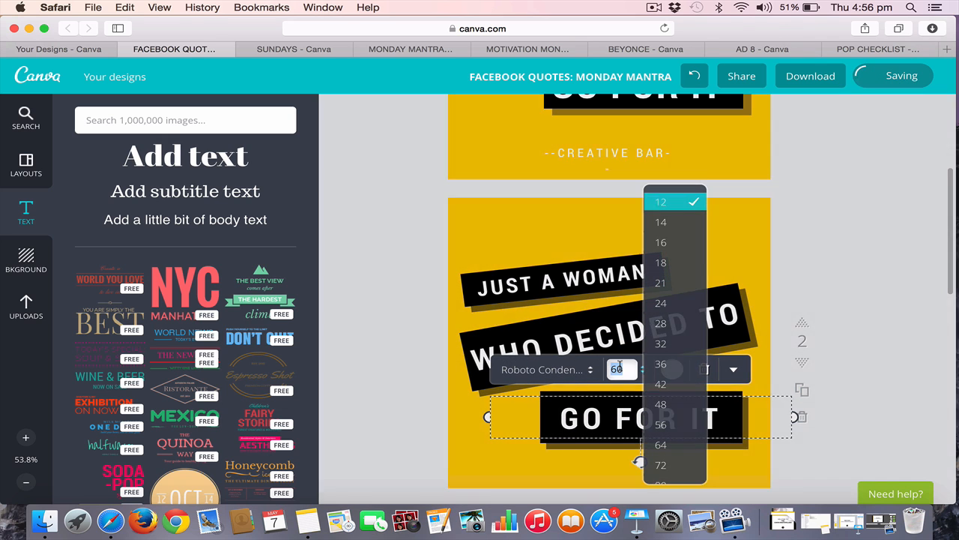
click(670, 446)
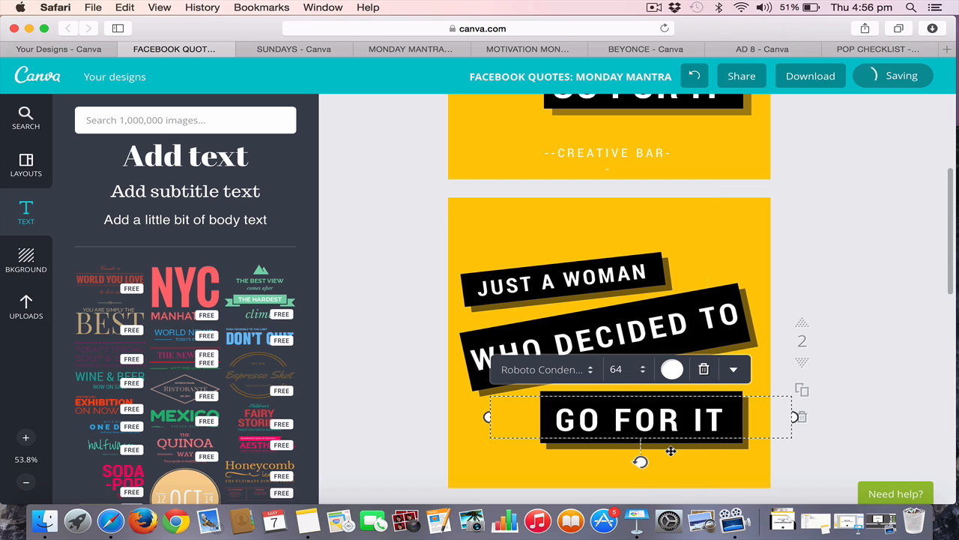
click(632, 368)
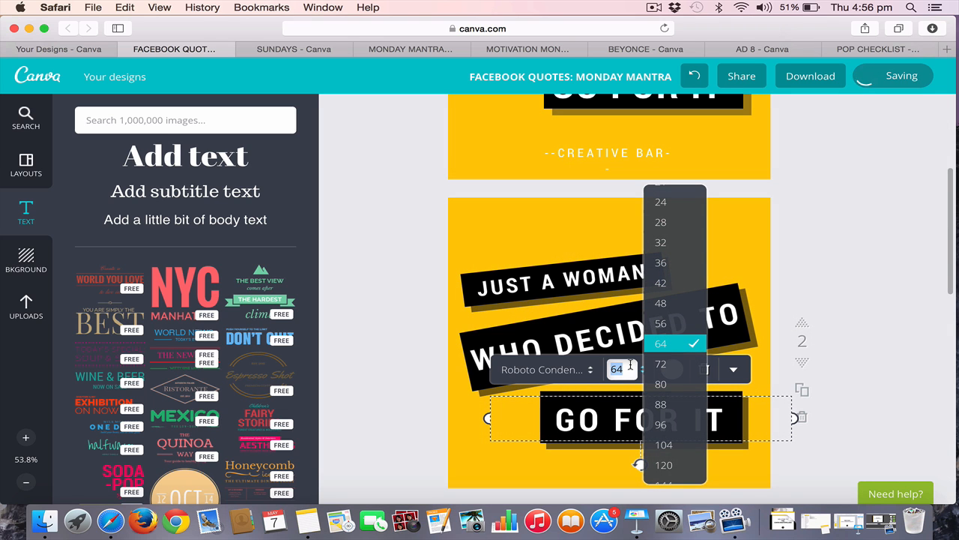
text(67)
key(Return)
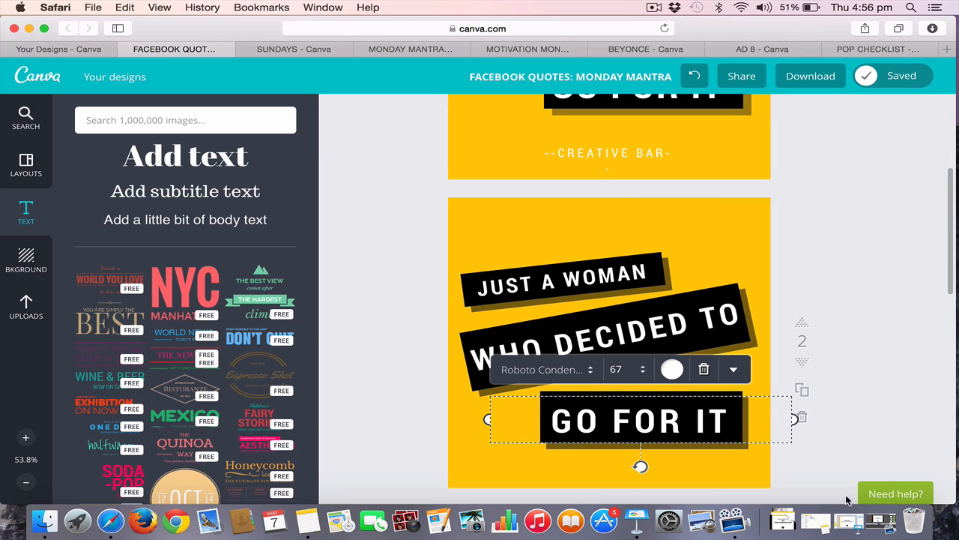
click(882, 453)
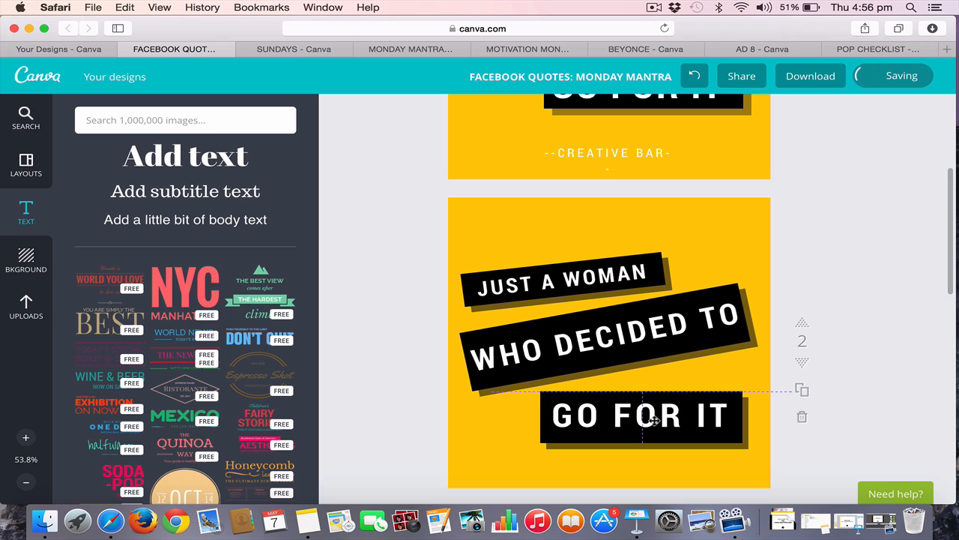
mouse_move(649, 424)
mouse_down()
mouse_move(643, 420)
mouse_move(653, 424)
mouse_up()
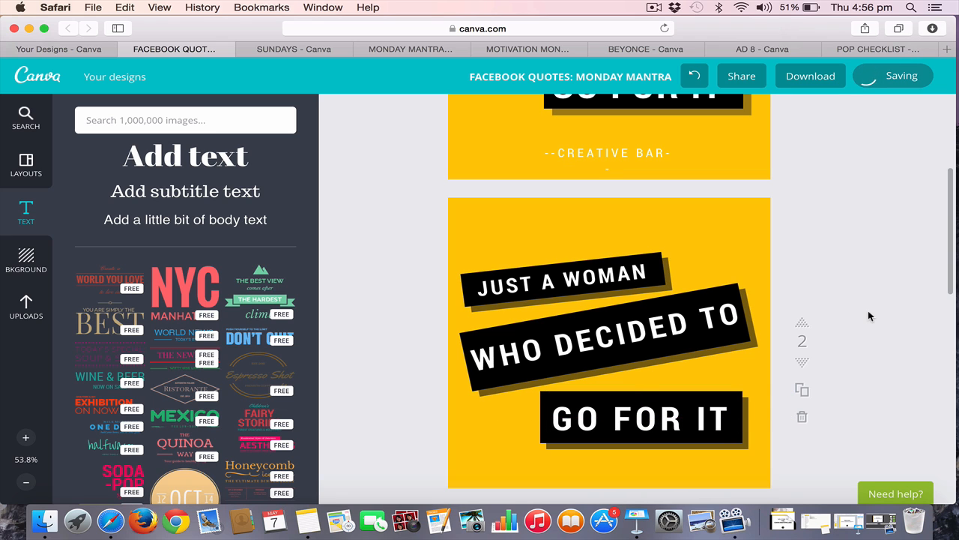
Compare the bars and text recreated on page 2 with the original design on page 1
scroll(870, 315, up, 3)
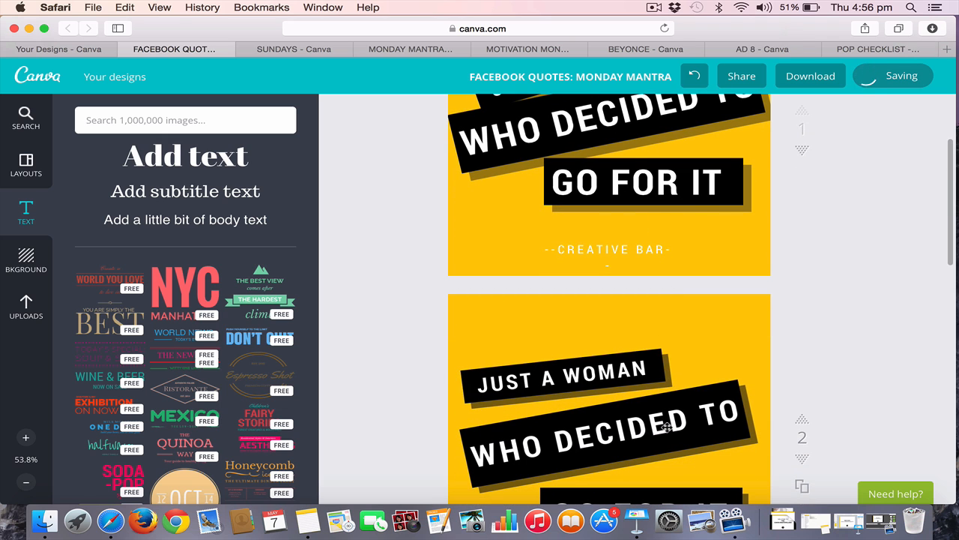
scroll(667, 426, down, 1)
scroll(667, 426, up, 2)
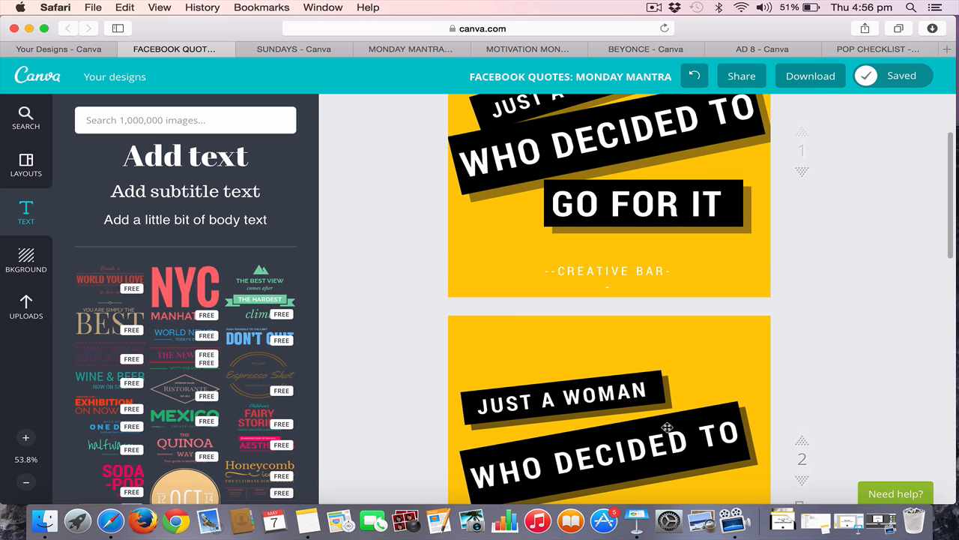
scroll(668, 426, down, 3)
scroll(667, 426, up, 4)
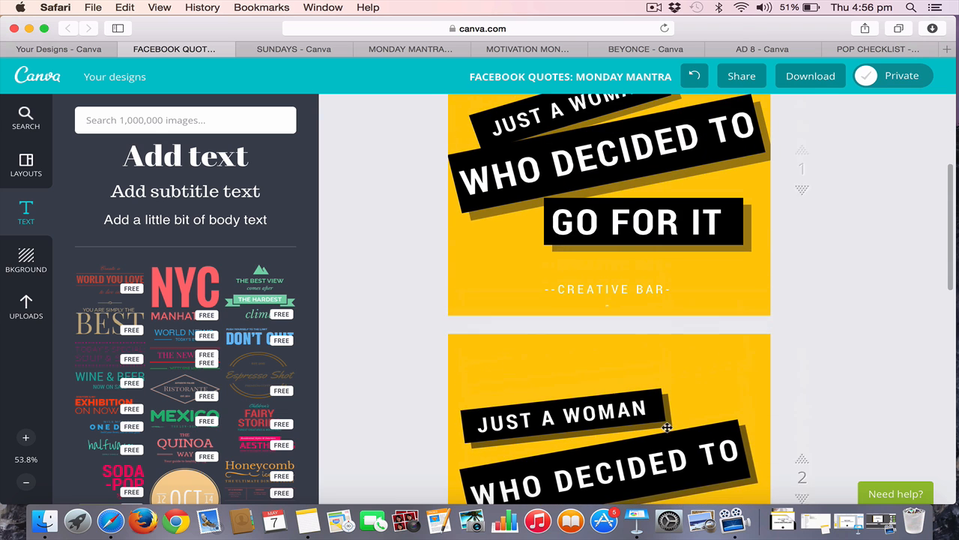
scroll(667, 426, up, 1)
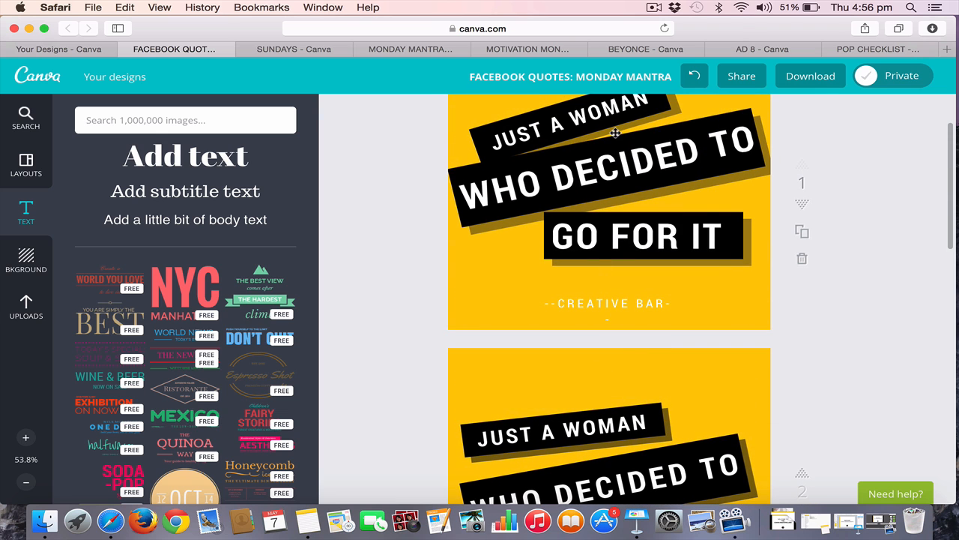
scroll(567, 407, down, 3)
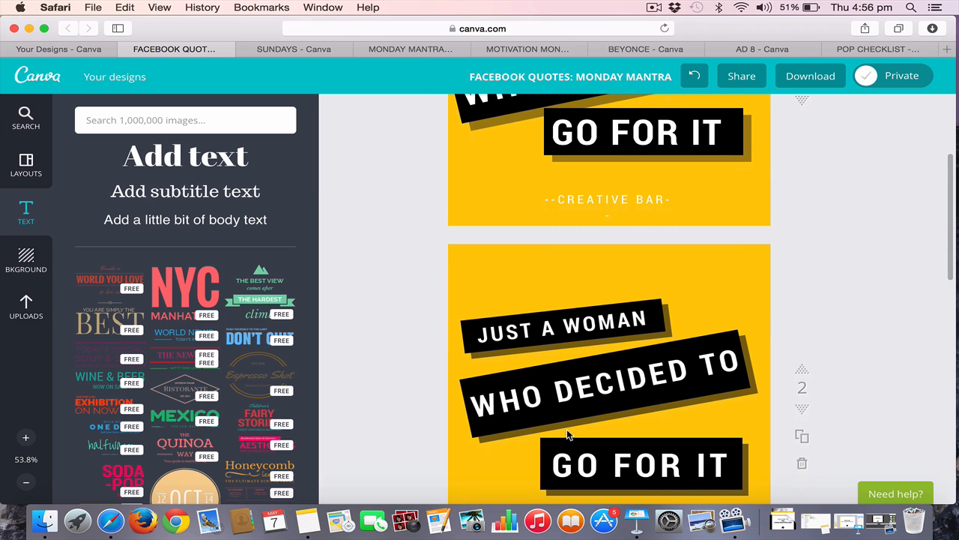
scroll(568, 433, down, 2)
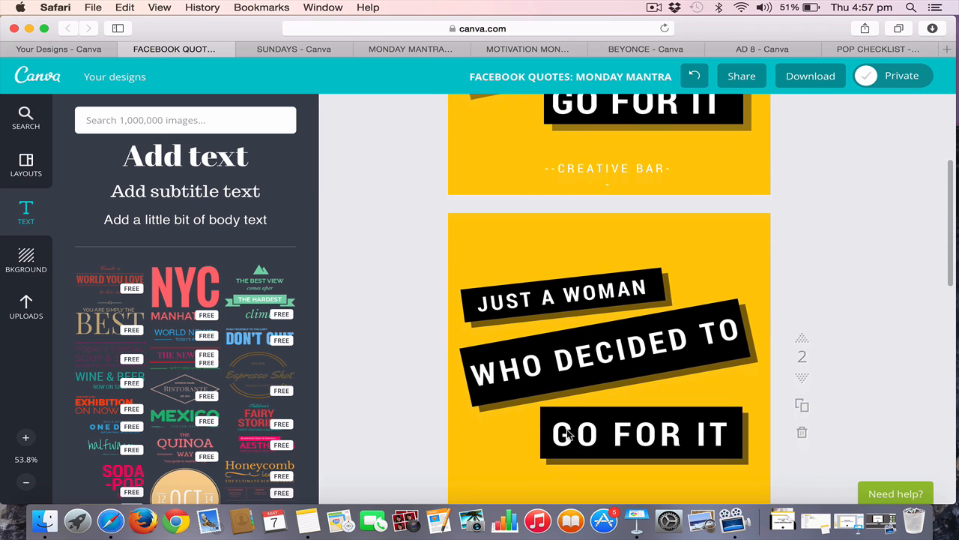
Widen the "--CREATIVE BAR--" text box on page 1 so the text fits on a single line
click(622, 152)
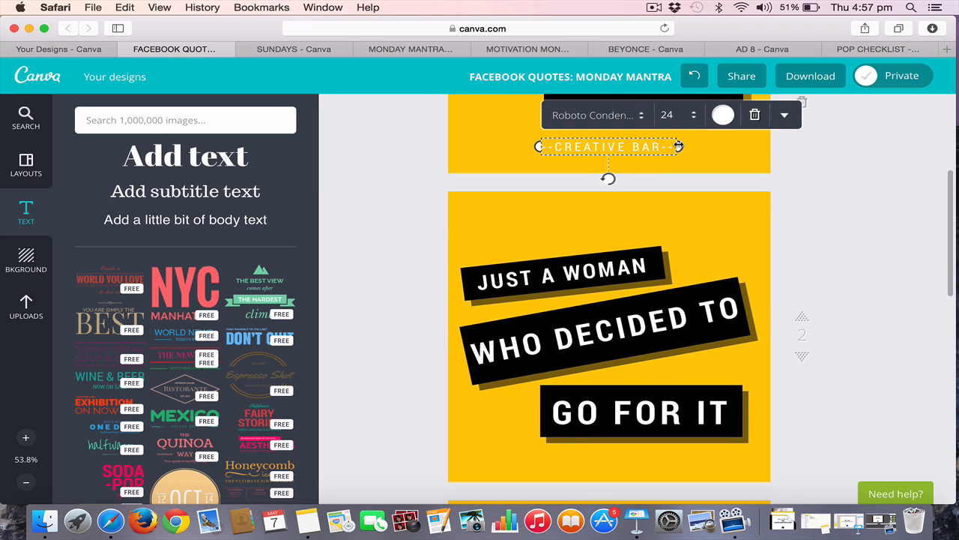
drag(679, 146, 718, 158)
click(821, 210)
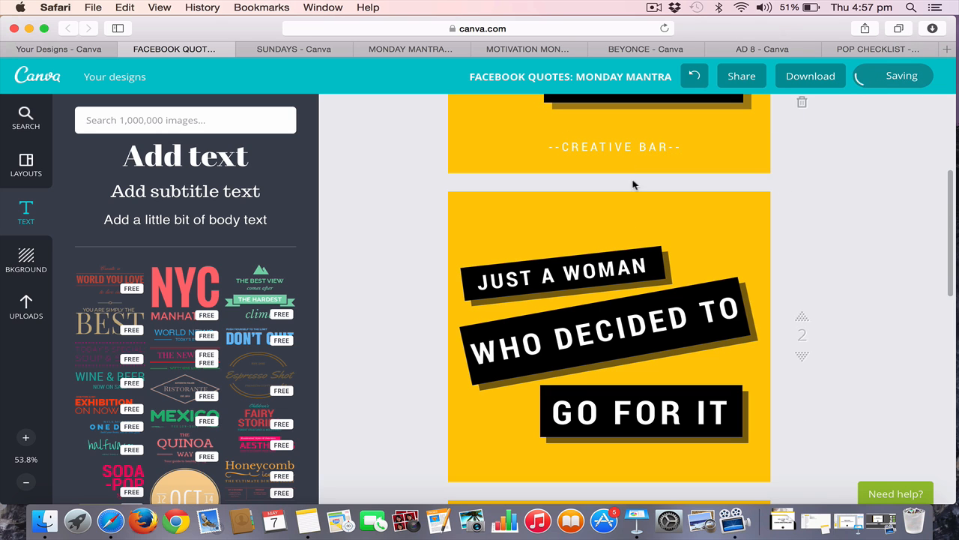
scroll(636, 249, down, 4)
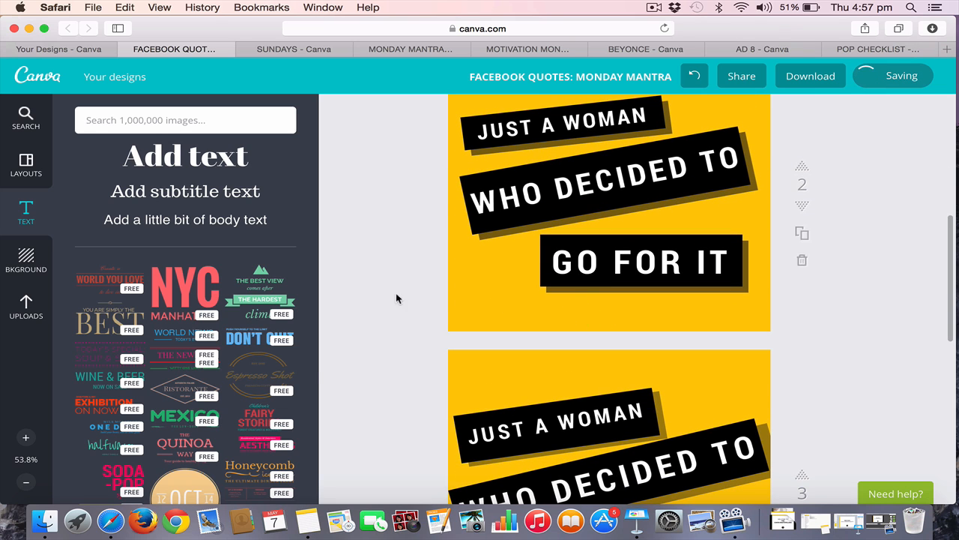
click(179, 222)
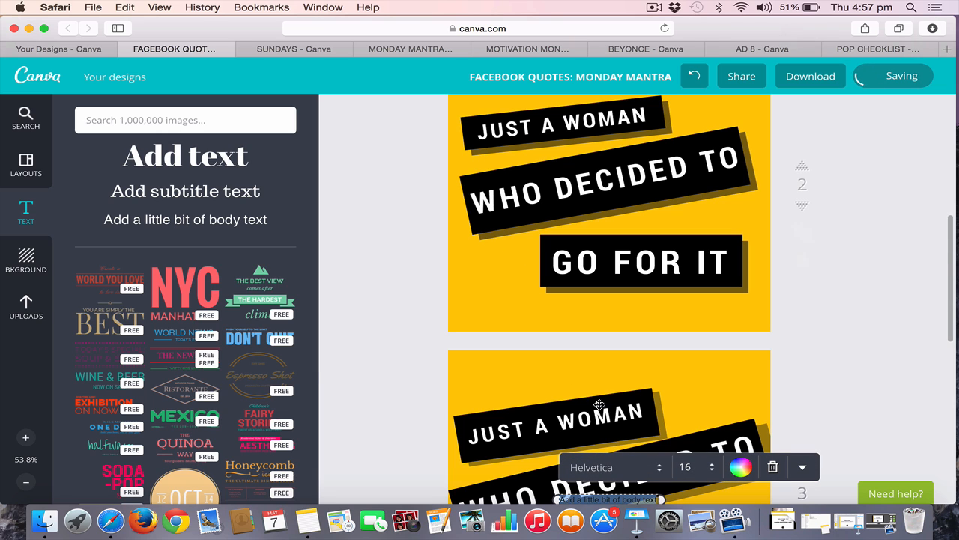
text(C)
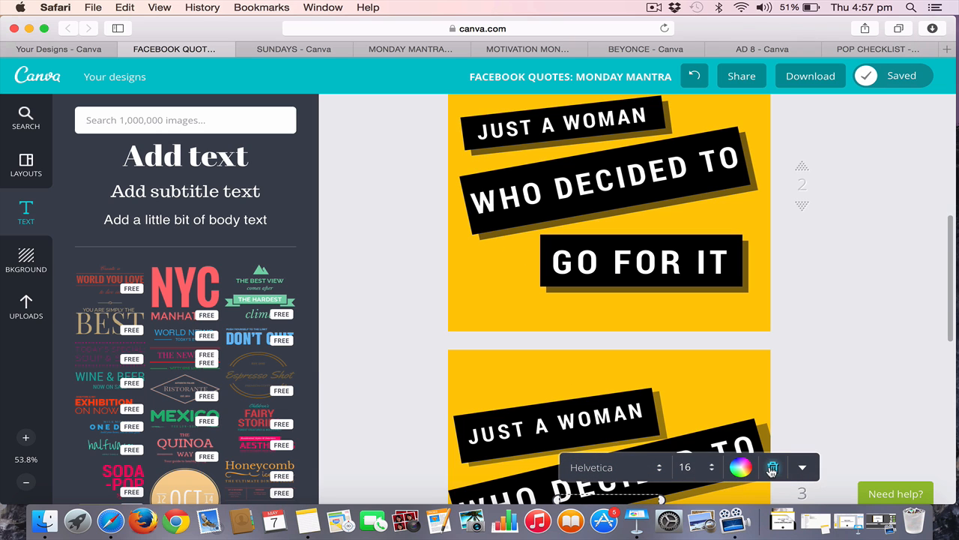
click(773, 467)
Add body text reading "CREATIVE BAR" to page 2 and colour it white
scroll(818, 259, up, 3)
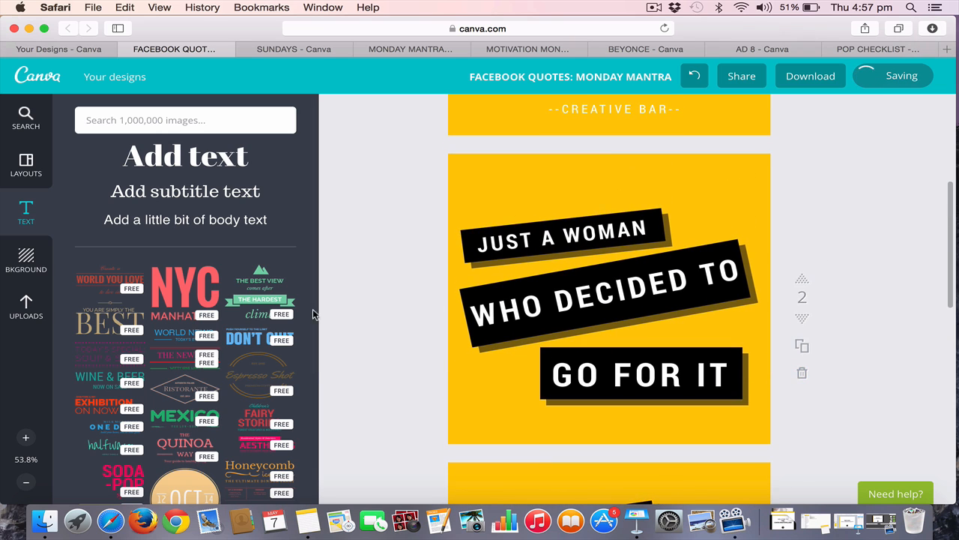
click(198, 224)
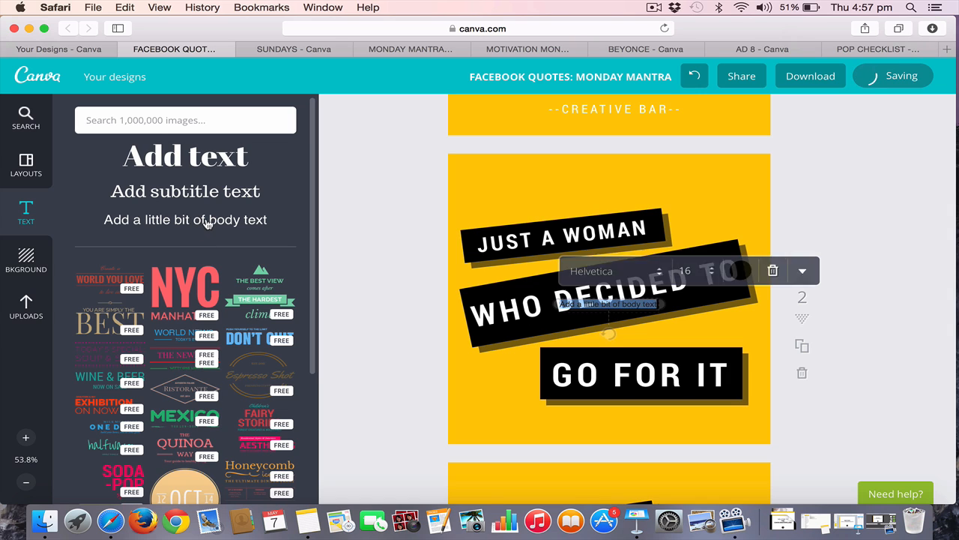
key(BackSpace)
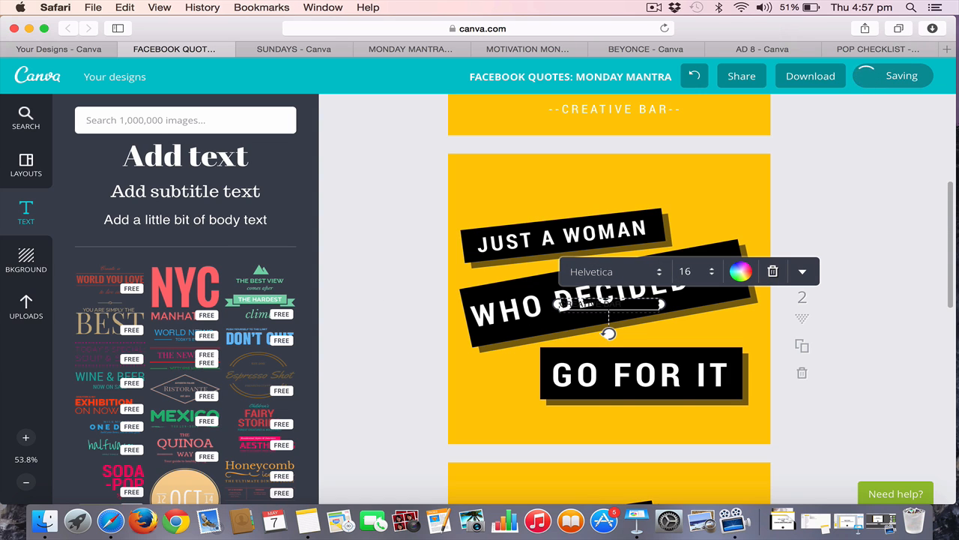
key(super+a)
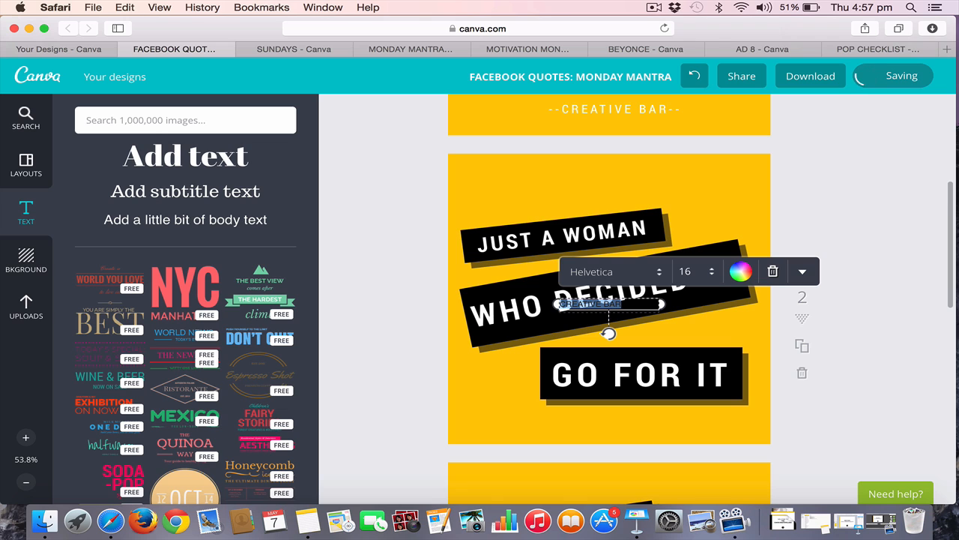
click(731, 275)
click(677, 199)
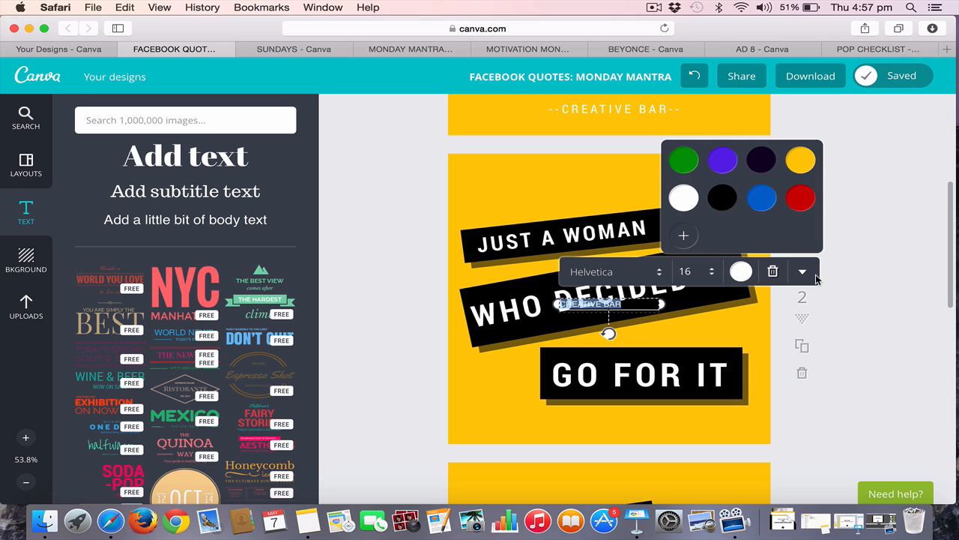
Centre-align the "CREATIVE BAR" text, set its size to 28 and widen its box so it fits on one line
click(802, 272)
click(798, 396)
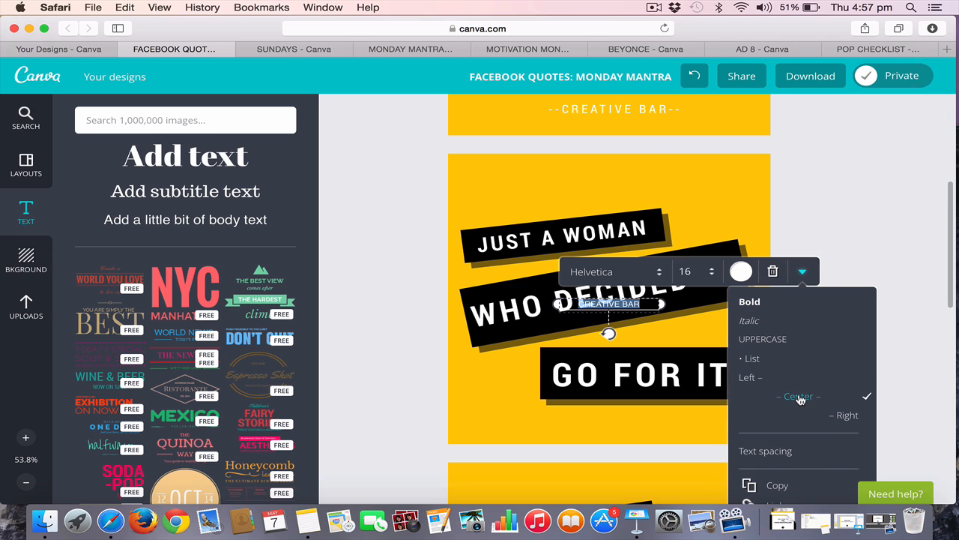
click(688, 267)
click(716, 422)
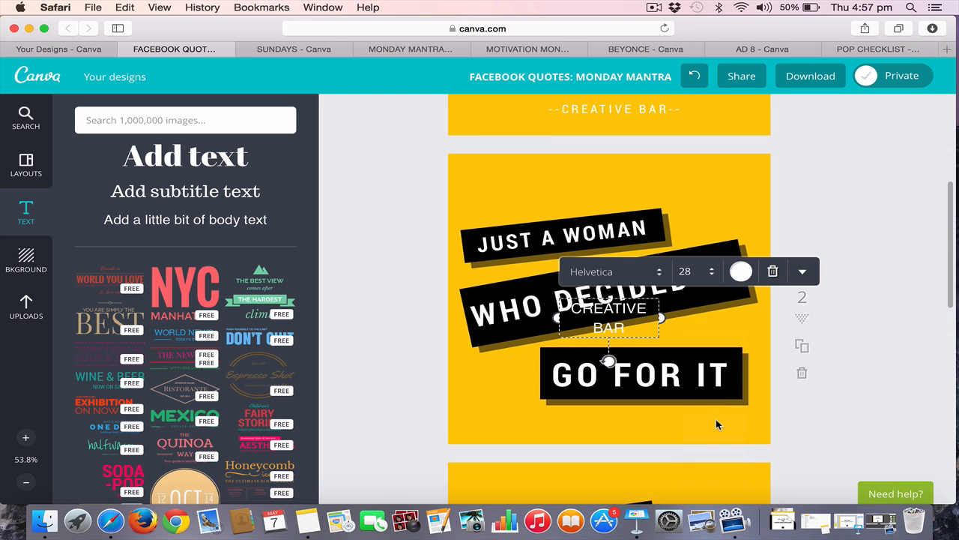
drag(661, 318, 725, 315)
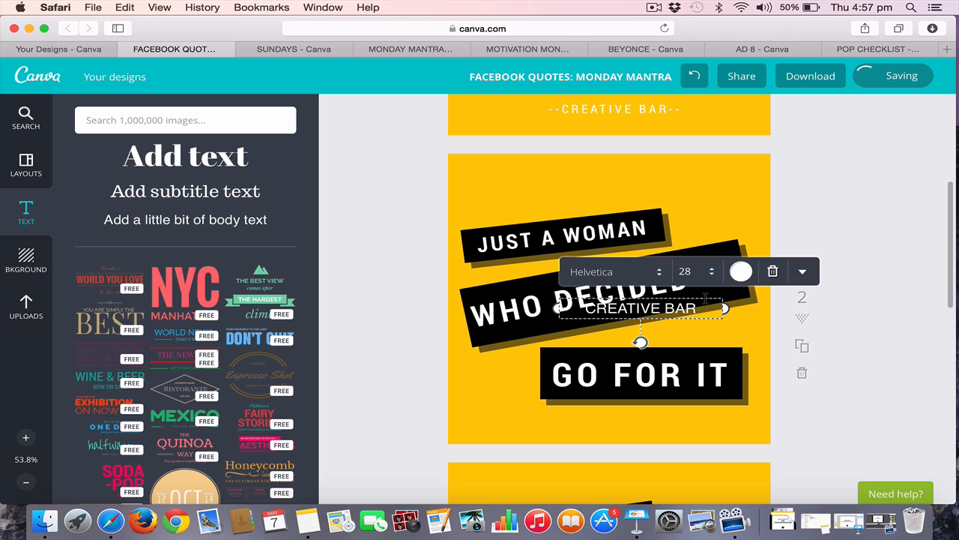
Move the "CREATIVE BAR" text below page 2's "GO FOR IT" bar and make it read "-- CREATIVE BAR --"
drag(705, 304, 668, 416)
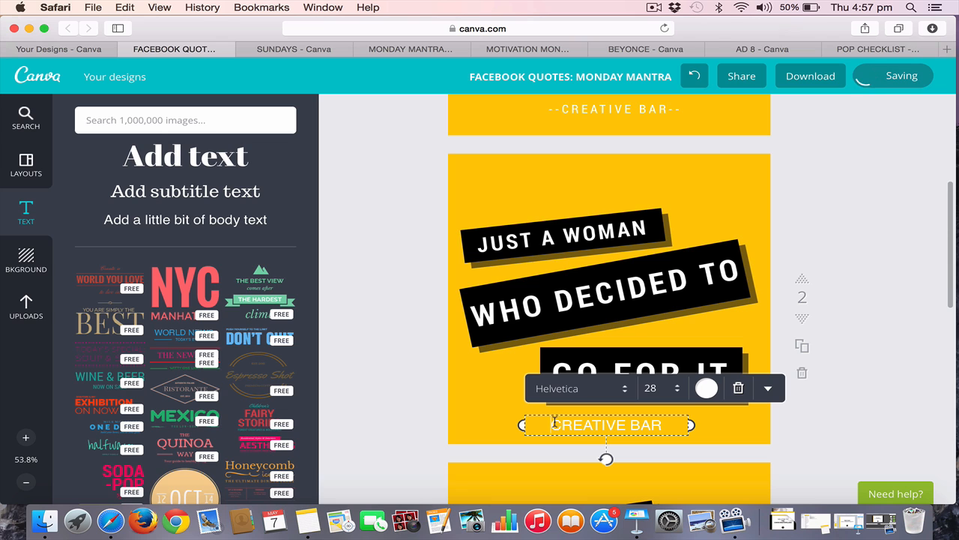
text(-- )
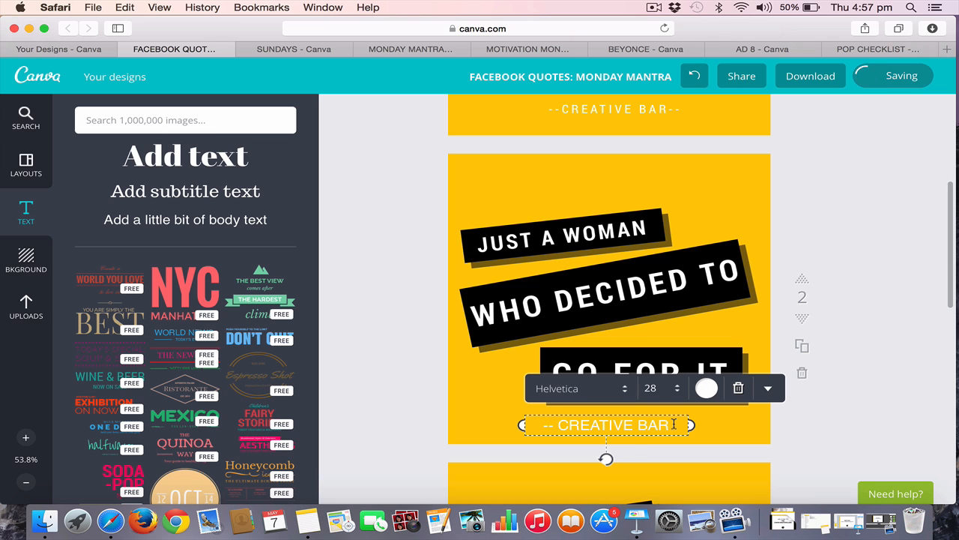
text( --)
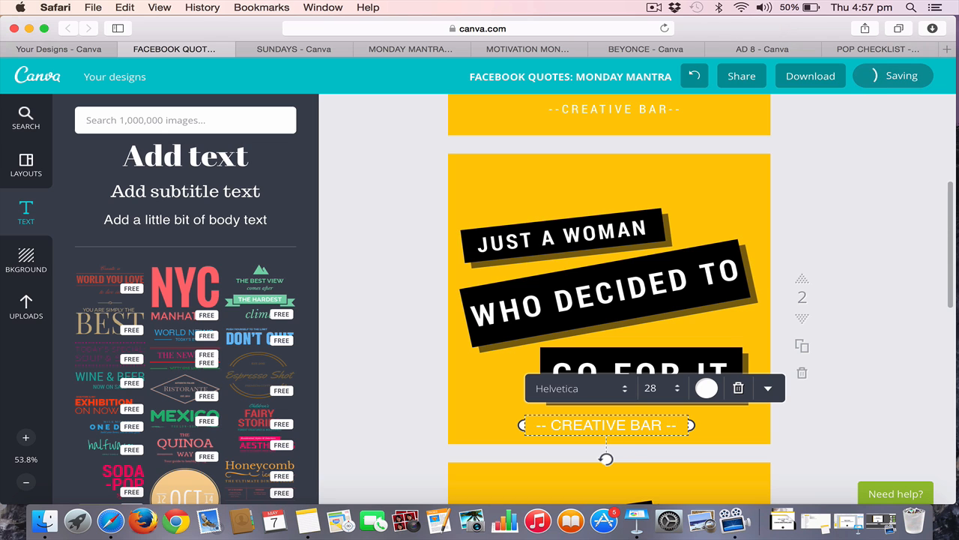
Change page 2's "-- CREATIVE BAR --" credit line to the Aileron Thin font and nudge it slightly lower
click(589, 388)
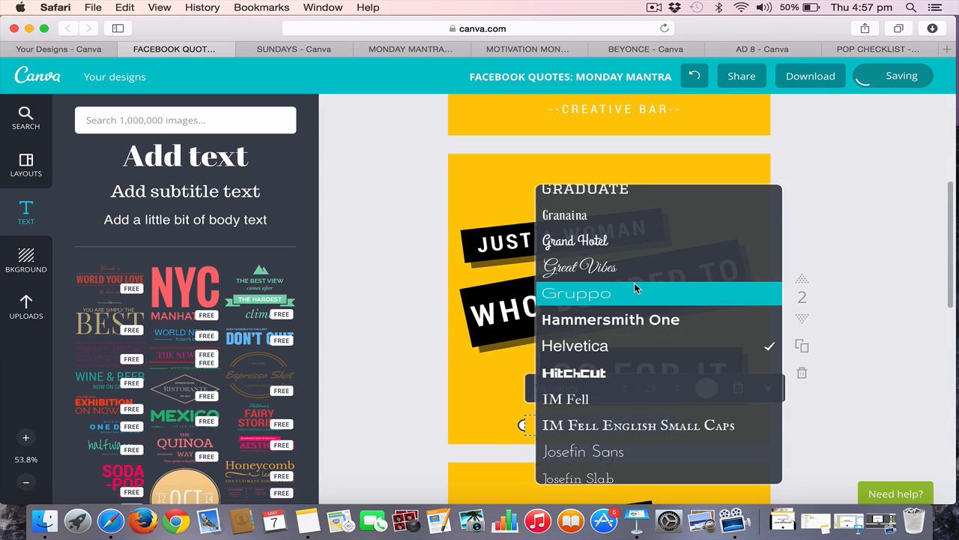
scroll(634, 287, up, 10)
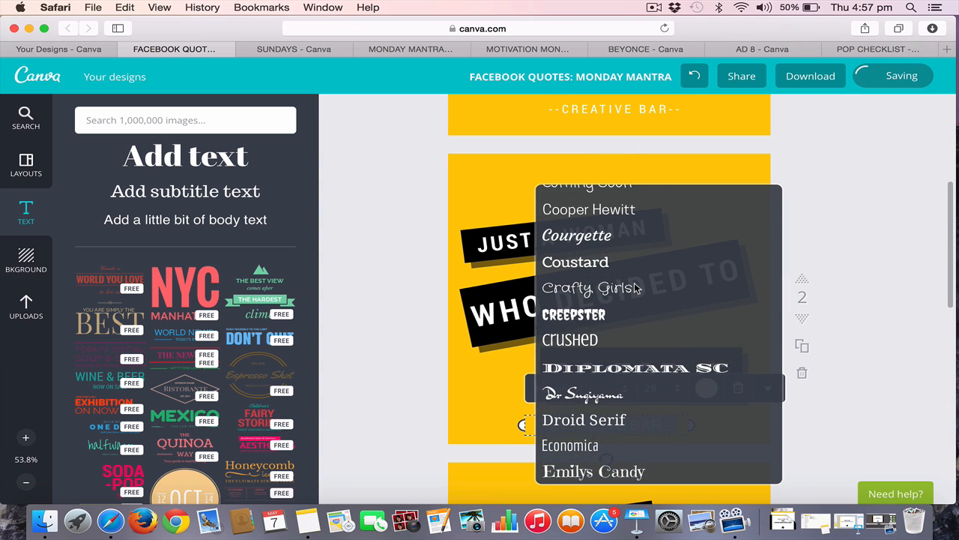
scroll(634, 288, up, 10)
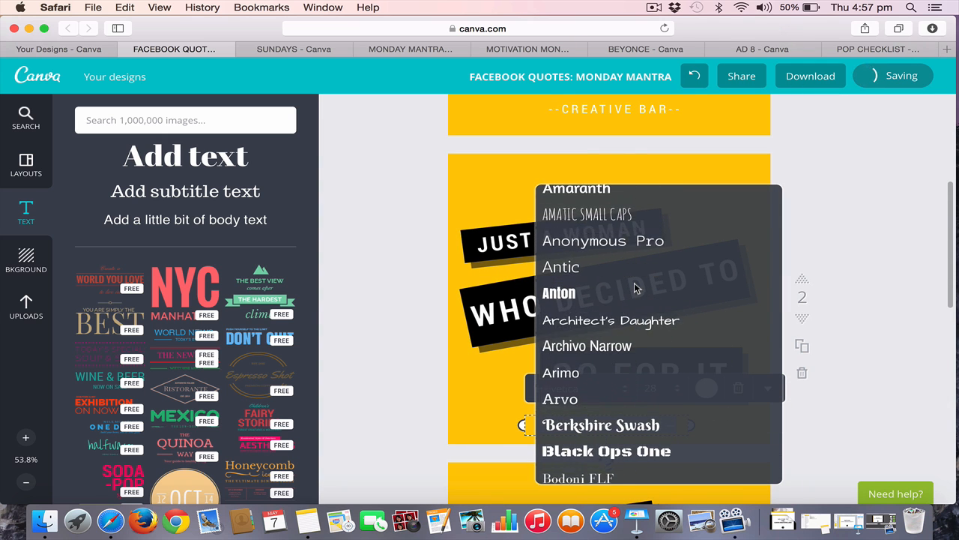
scroll(634, 288, up, 10)
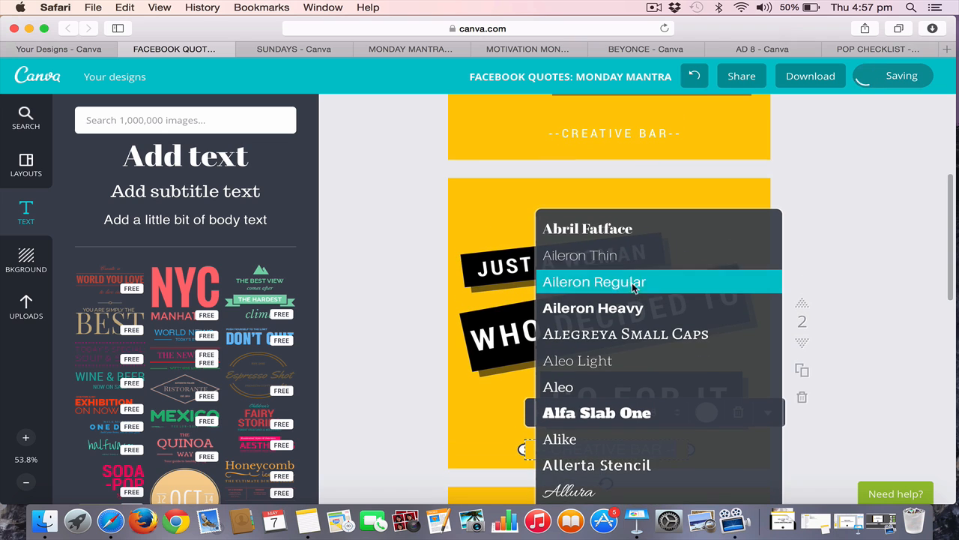
click(617, 257)
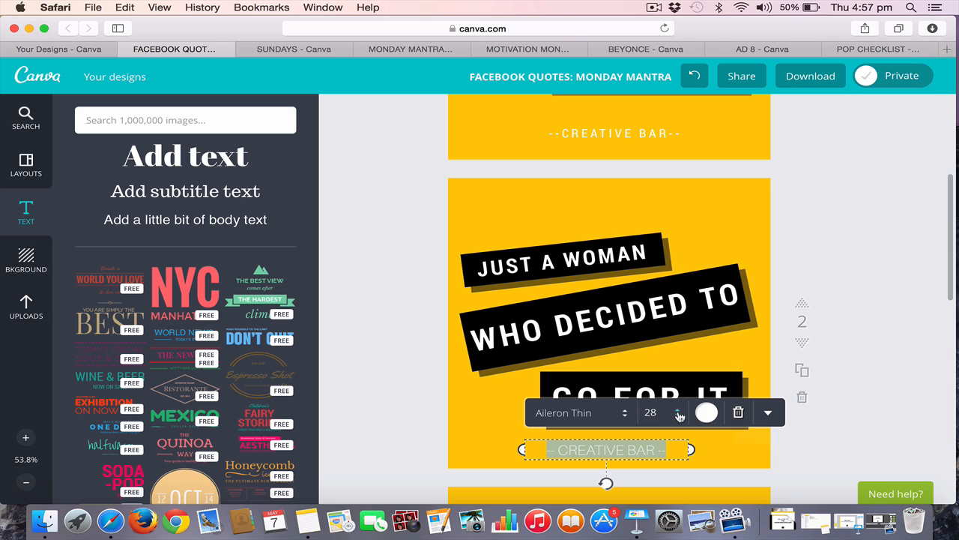
click(830, 444)
scroll(819, 450, down, 2)
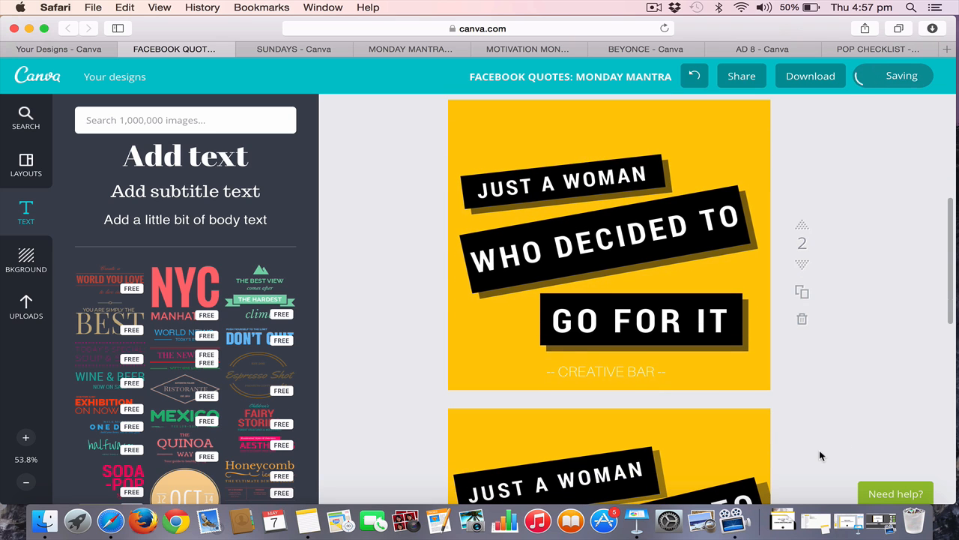
drag(639, 376, 640, 377)
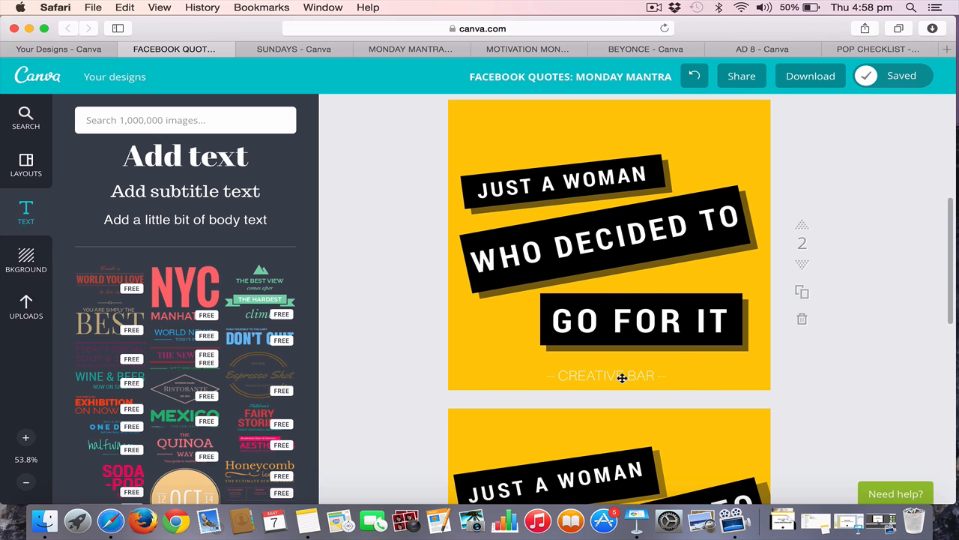
click(652, 377)
drag(655, 376, 559, 376)
text(W)
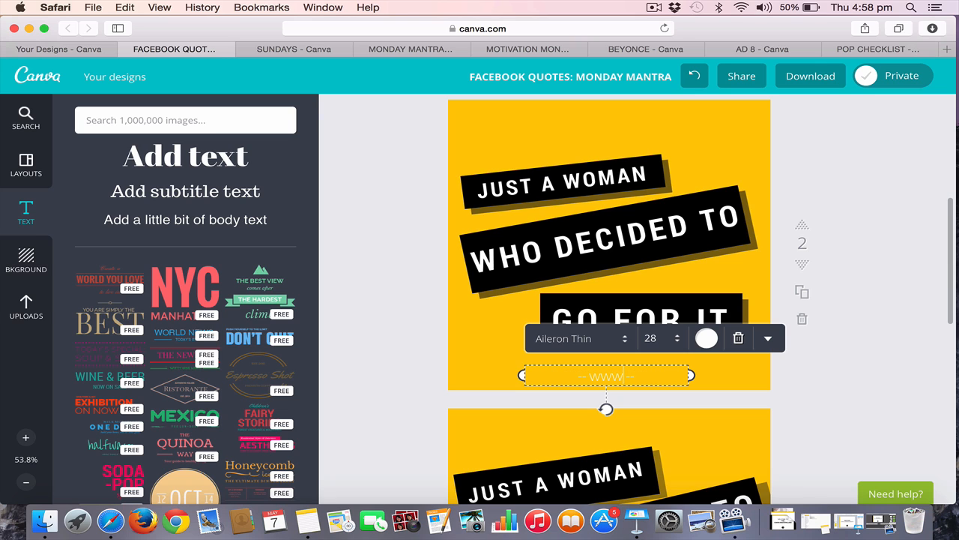
text(ww.creative)
text(bar.com.au)
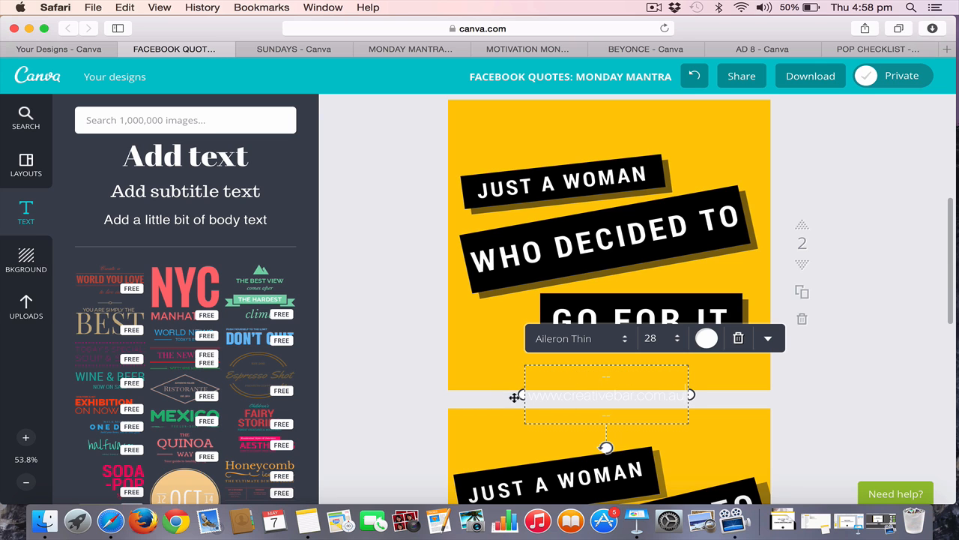
Widen the web address text box to fit on one line and centre it horizontally on page 2
drag(515, 396, 461, 394)
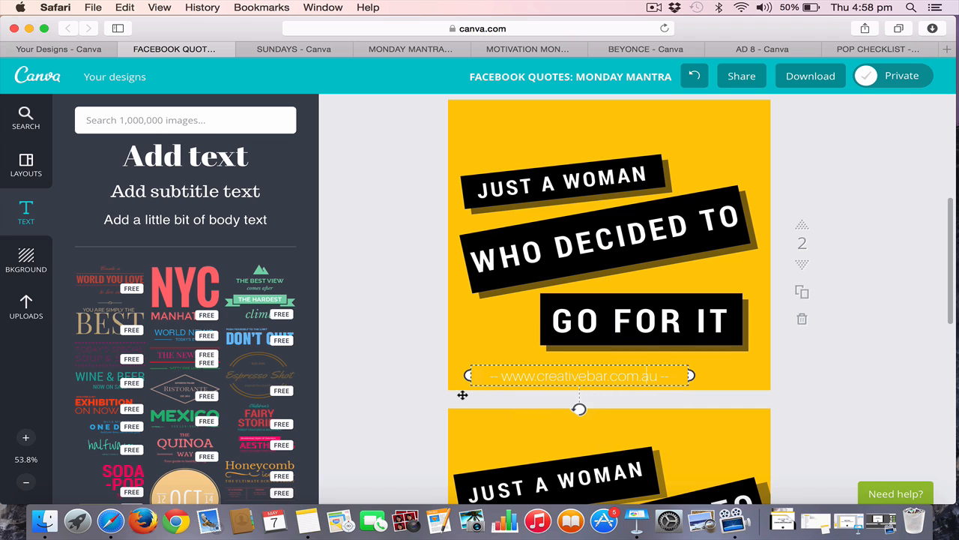
click(408, 370)
drag(574, 377, 606, 378)
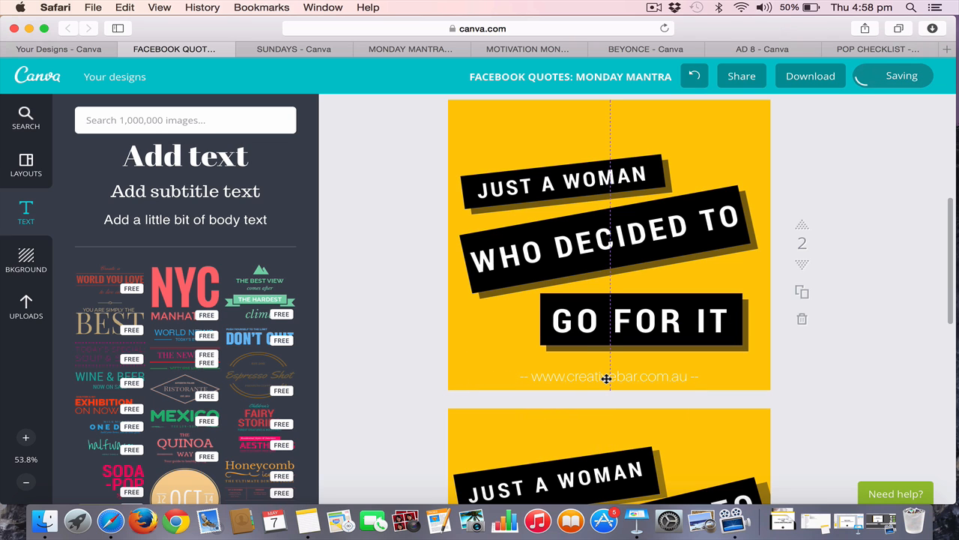
scroll(780, 317, up, 2)
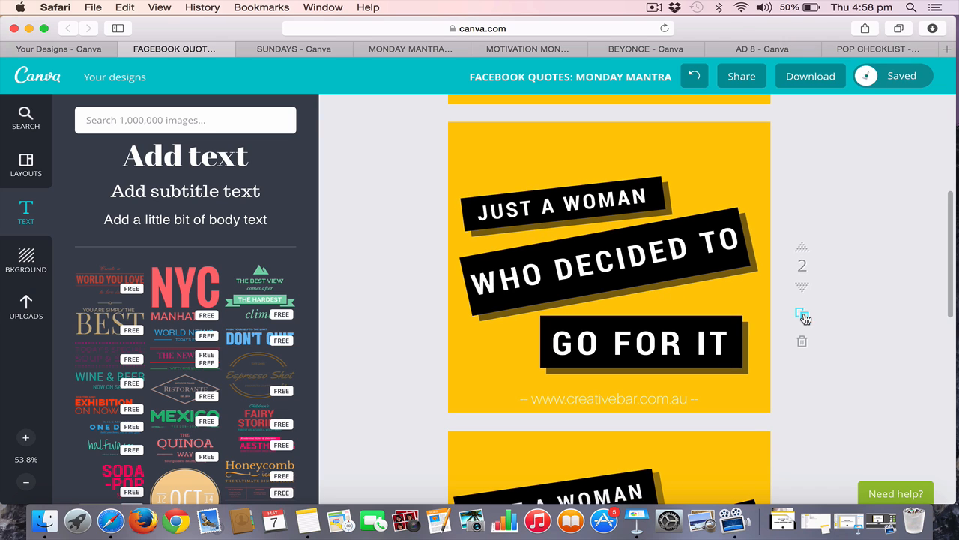
Duplicate page 2 and apply the dark blue gradient background to the copy
click(802, 315)
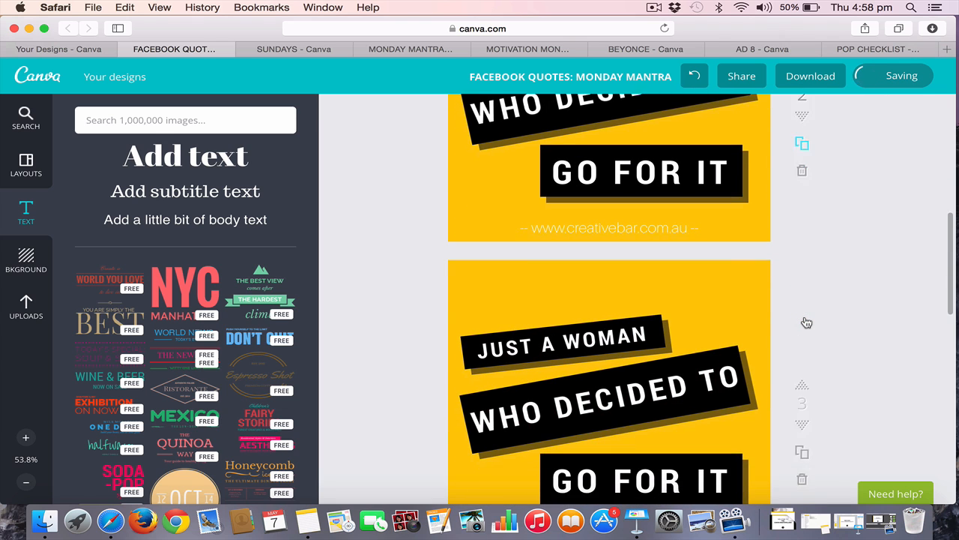
click(716, 273)
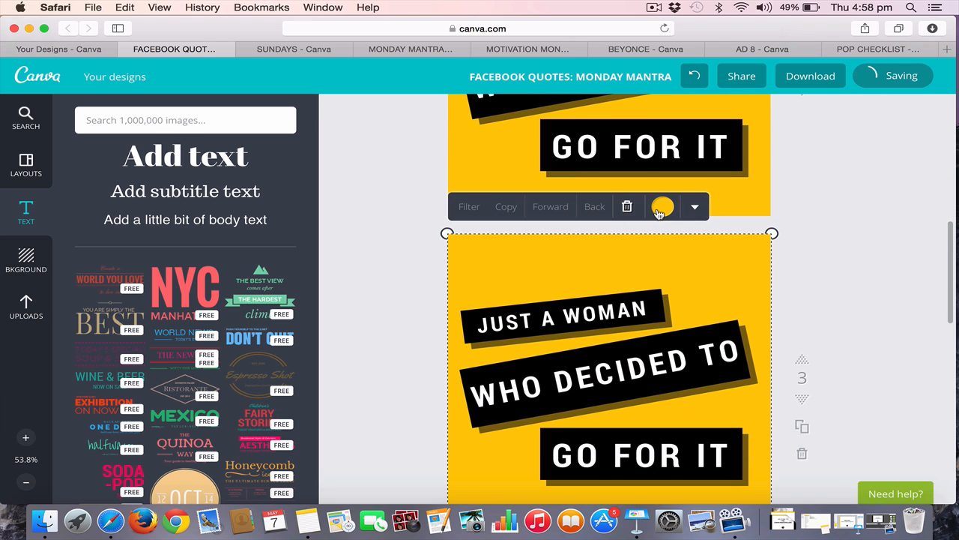
click(25, 258)
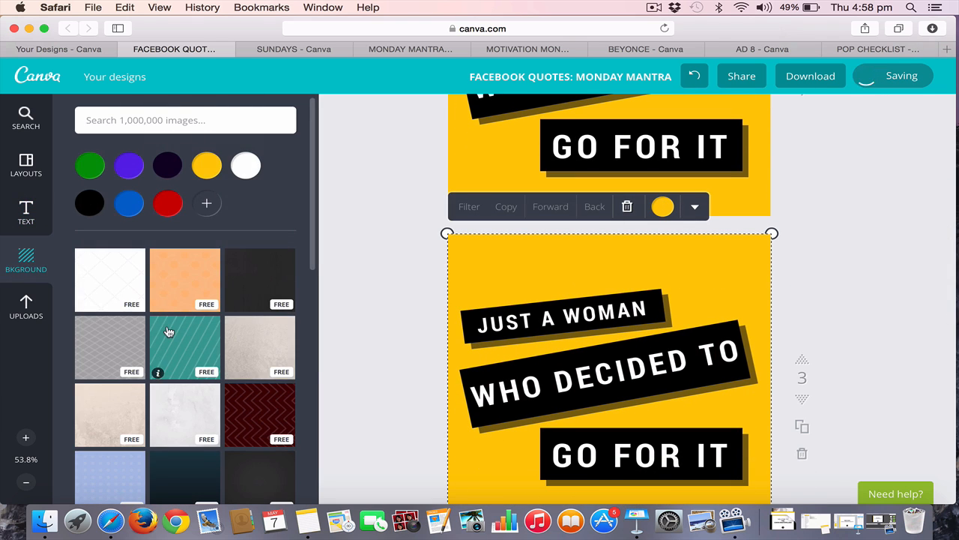
scroll(168, 332, down, 3)
click(182, 356)
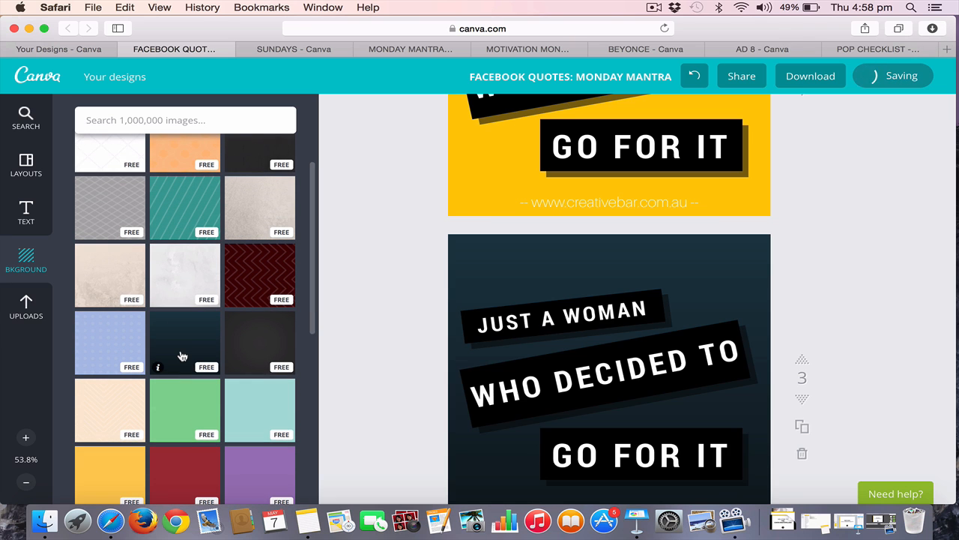
Try blue, violet, green, yellow and red on page 3's gradient background and settle on a custom purple
scroll(515, 225, down, 2)
click(513, 185)
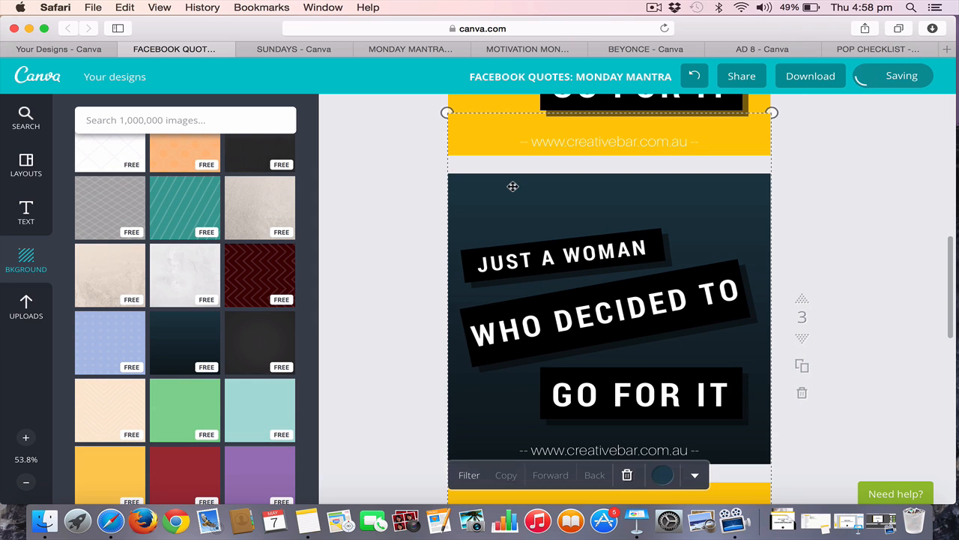
click(668, 482)
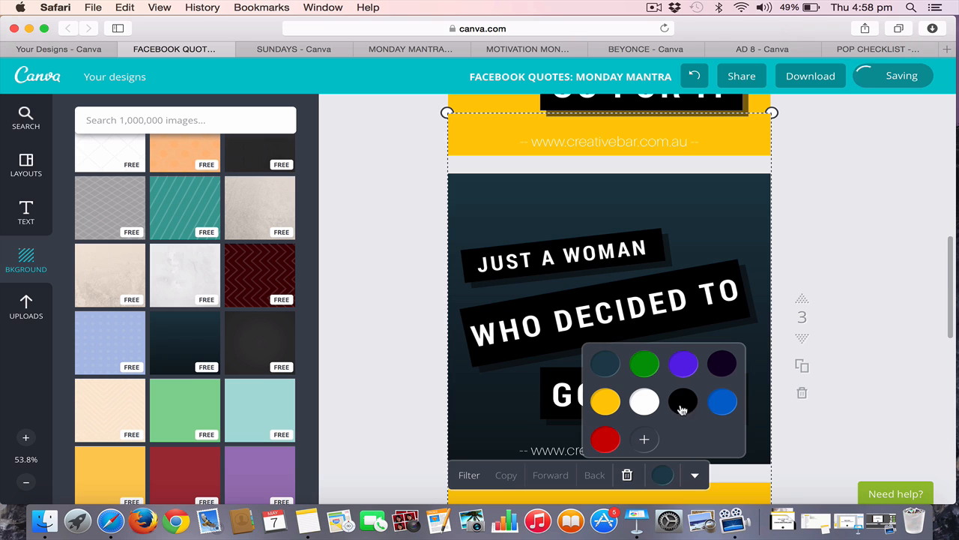
click(734, 404)
click(690, 372)
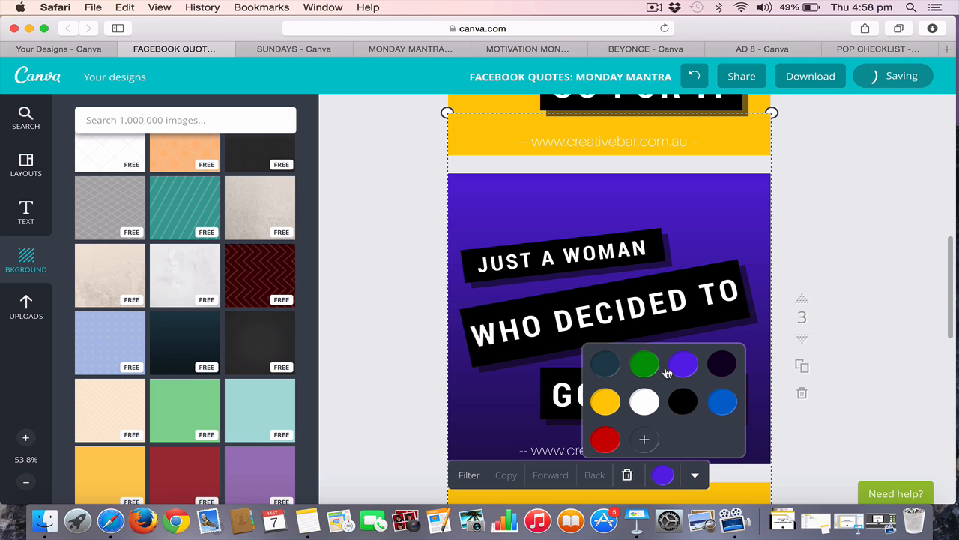
click(647, 367)
click(611, 410)
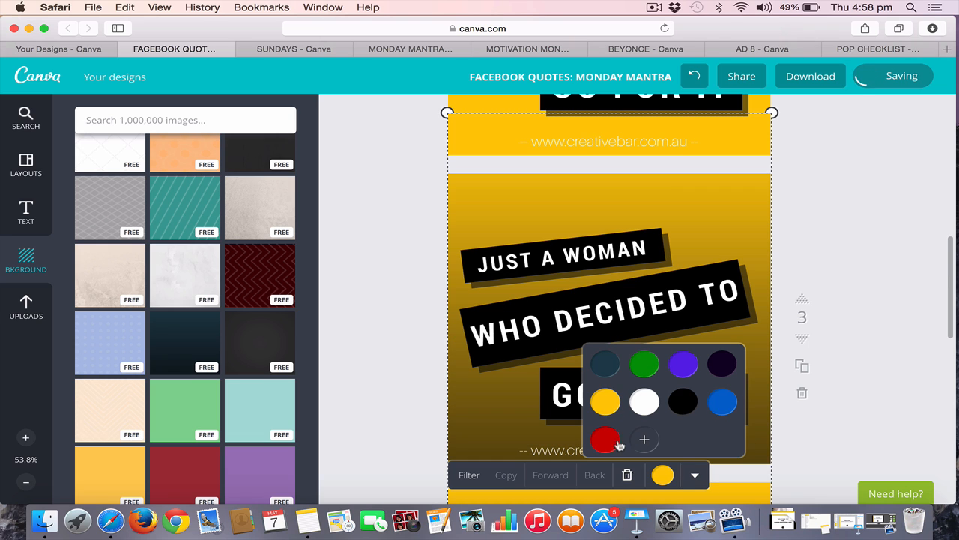
click(619, 445)
click(644, 440)
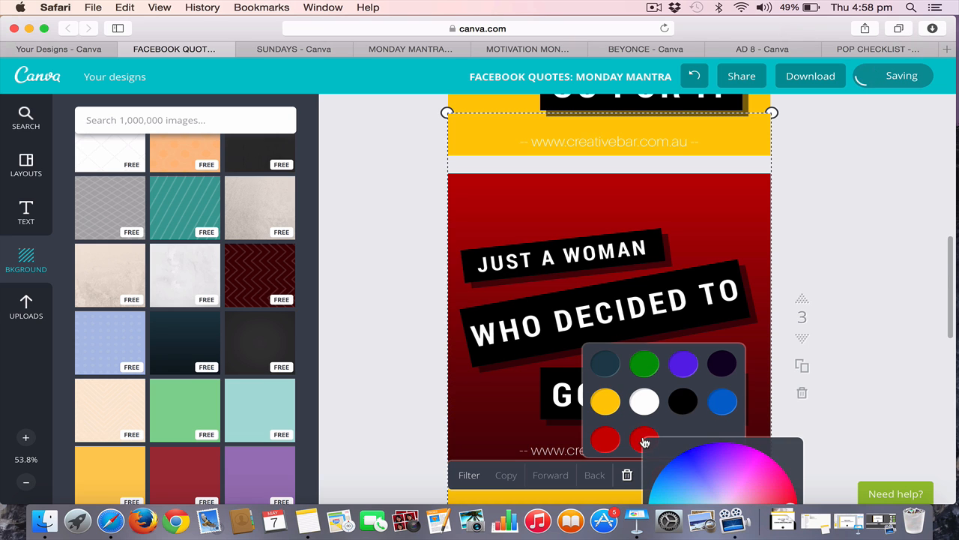
click(732, 455)
click(915, 318)
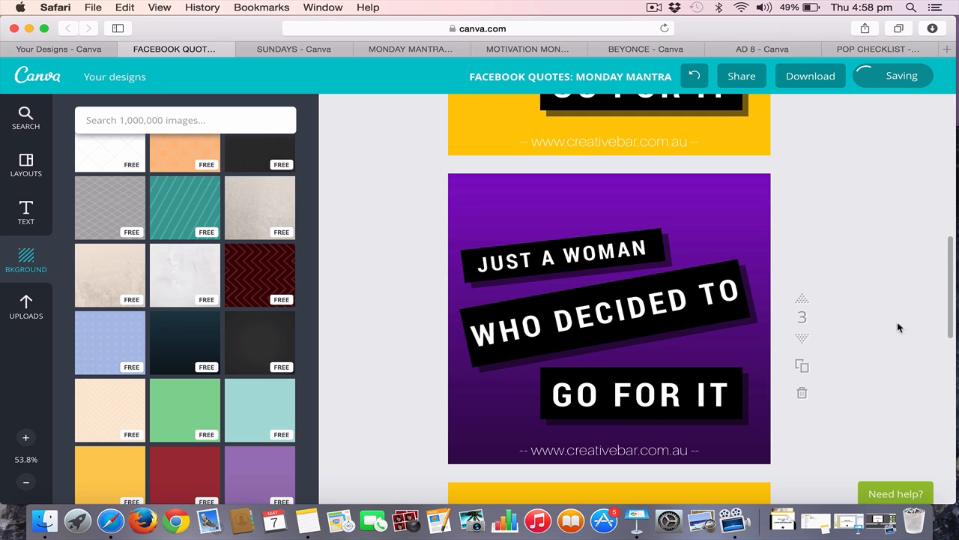
Change the black bar behind "JUST A WOMAN" on page 3 to white
click(646, 232)
click(639, 201)
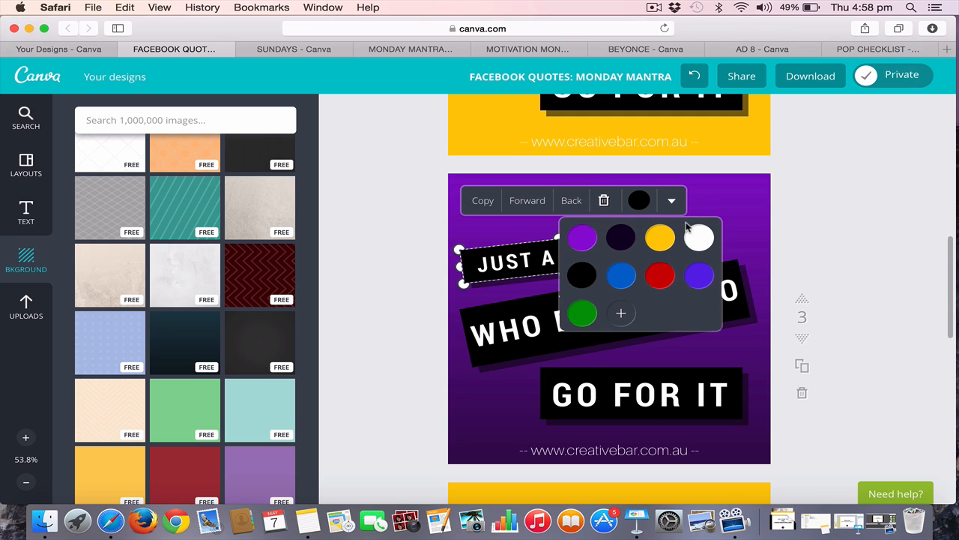
click(699, 238)
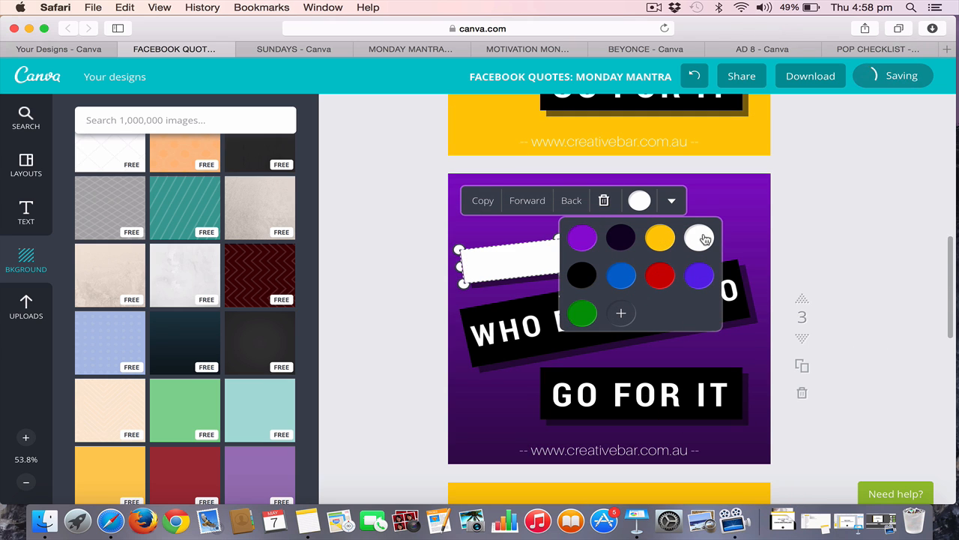
Recolour the "JUST A WOMAN" text on page 3 to the very dark purple swatch
click(523, 263)
click(652, 203)
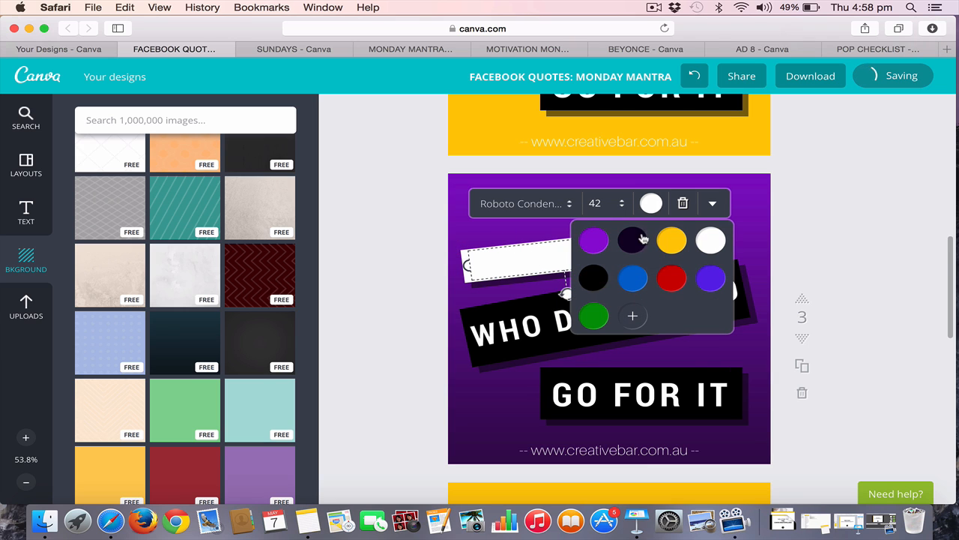
click(594, 241)
click(633, 242)
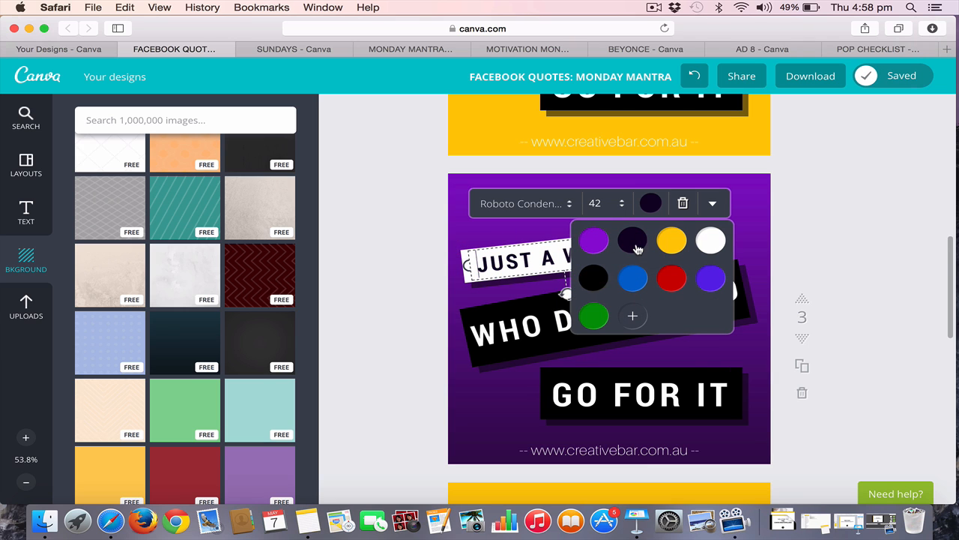
click(880, 242)
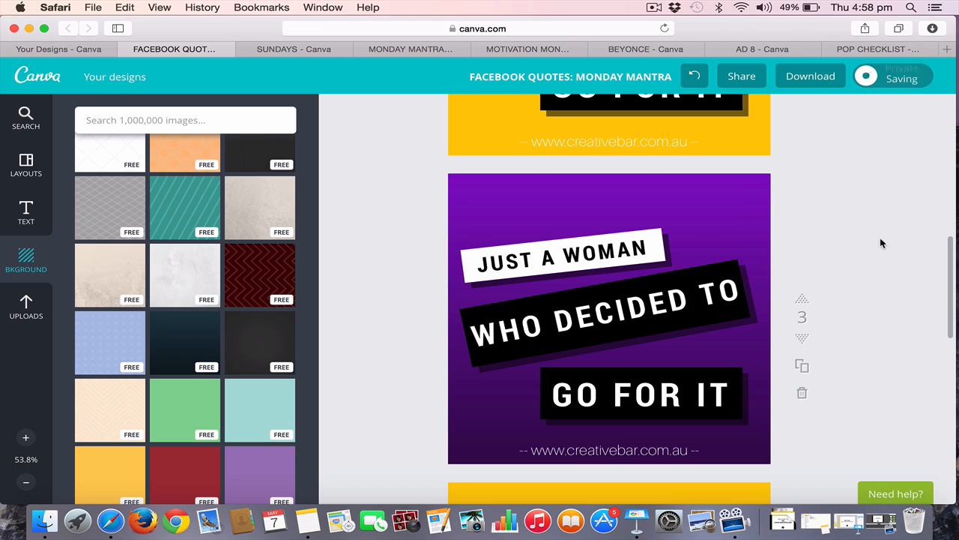
Change the shadow bar behind "JUST A WOMAN" on page 3 to white
click(667, 264)
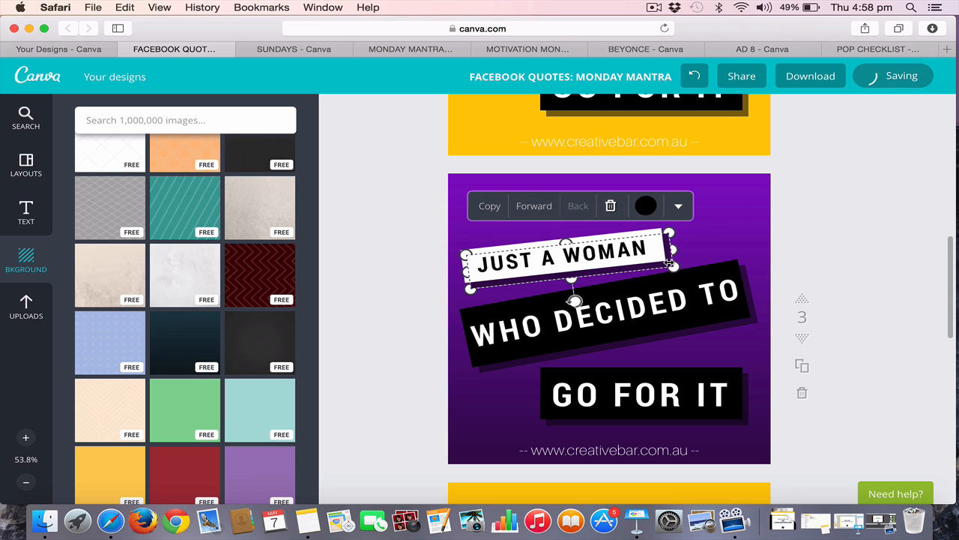
click(646, 206)
click(628, 242)
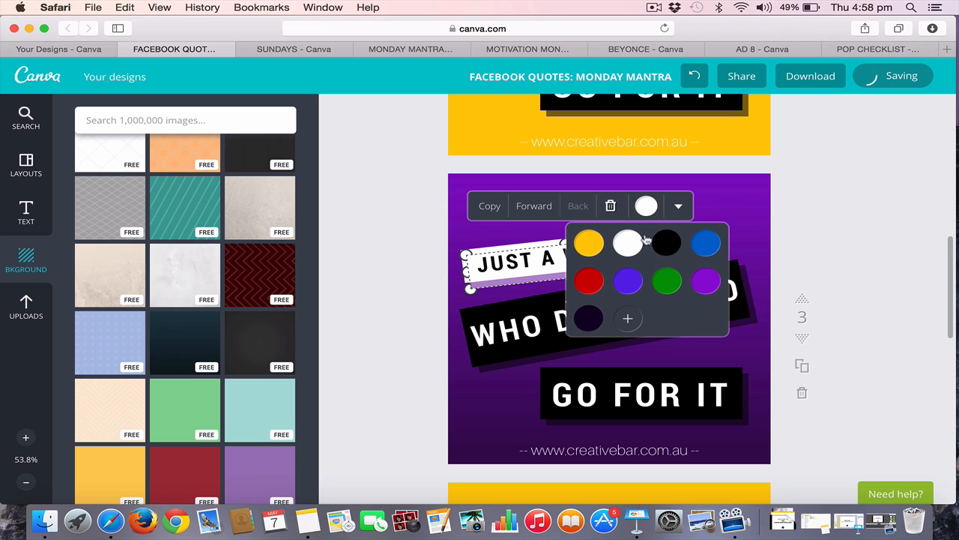
click(831, 219)
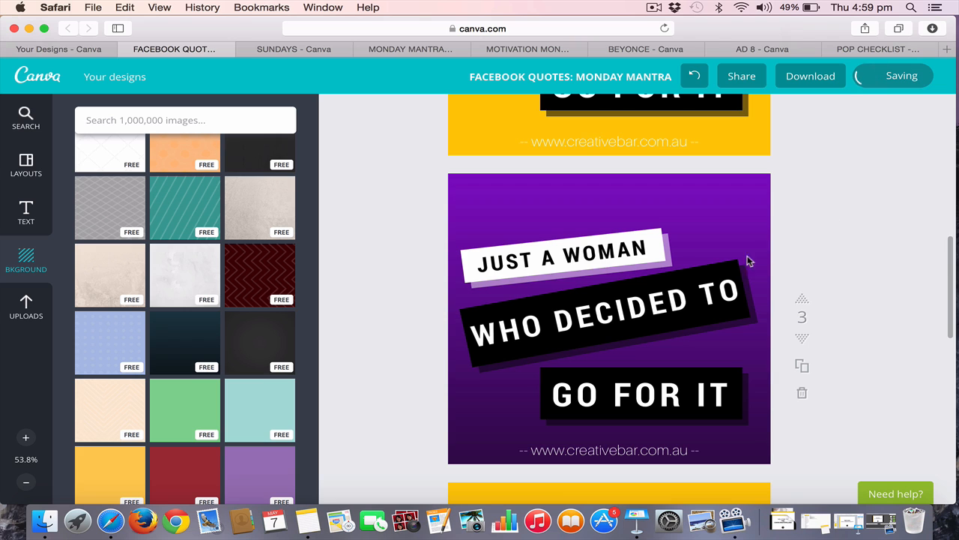
Recolour the "GO FOR IT" text on page 3 to black and the bar behind it to white
click(702, 373)
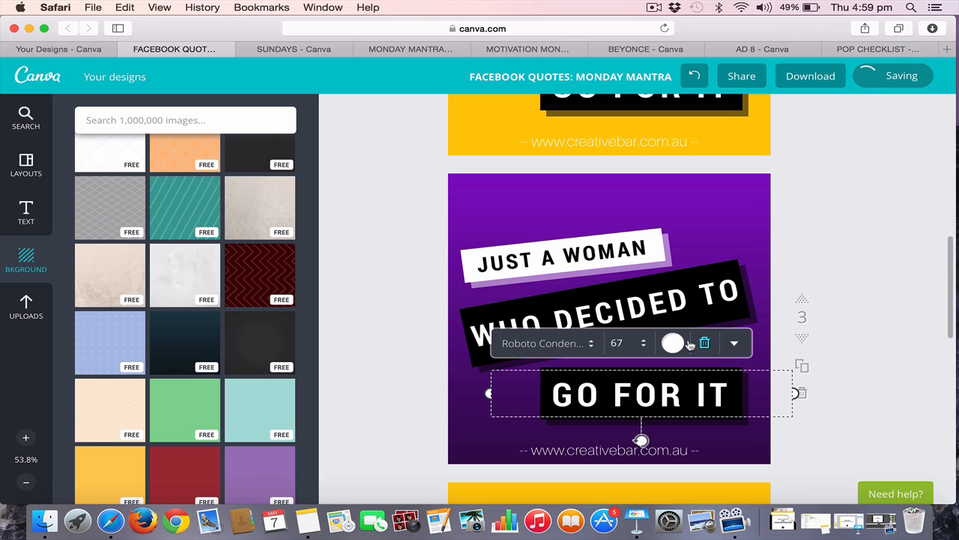
click(687, 343)
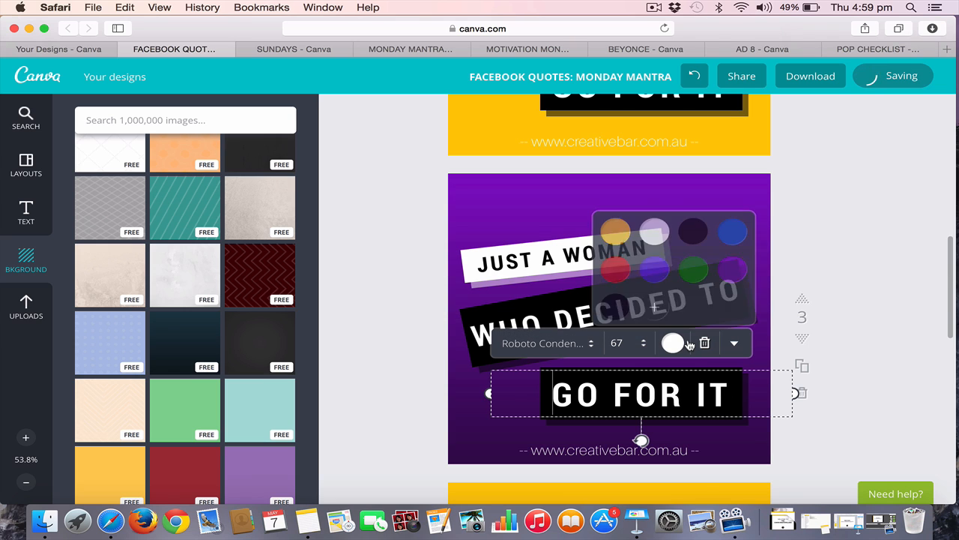
click(695, 239)
click(881, 403)
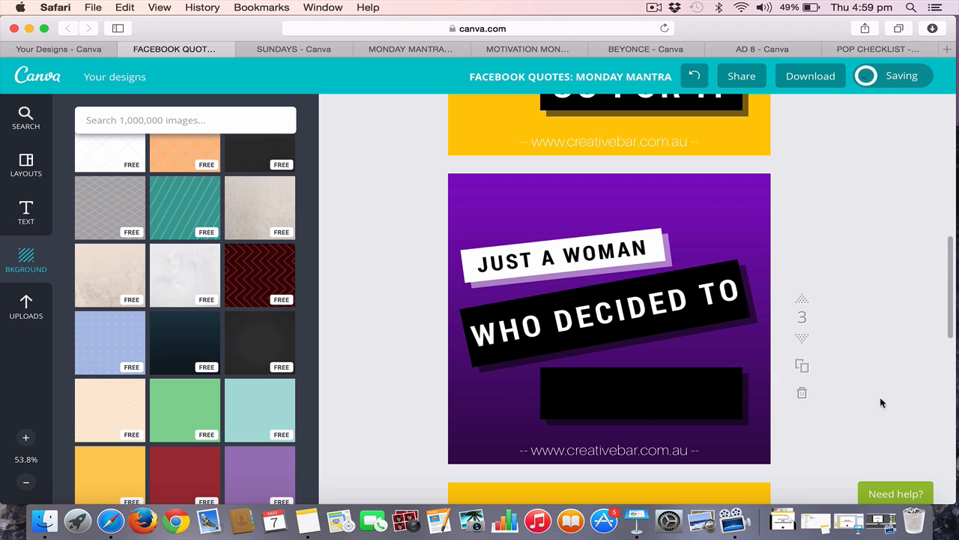
click(737, 369)
click(720, 343)
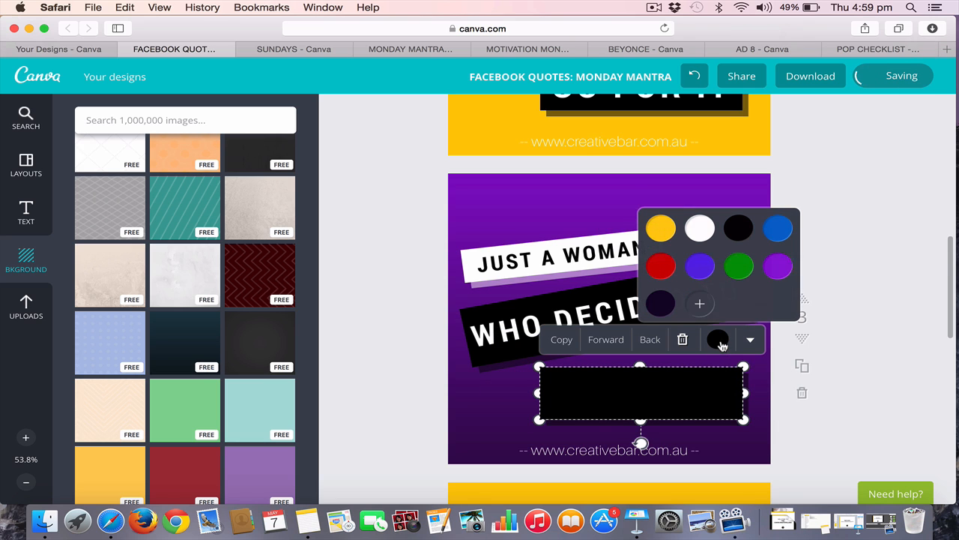
click(700, 228)
click(863, 442)
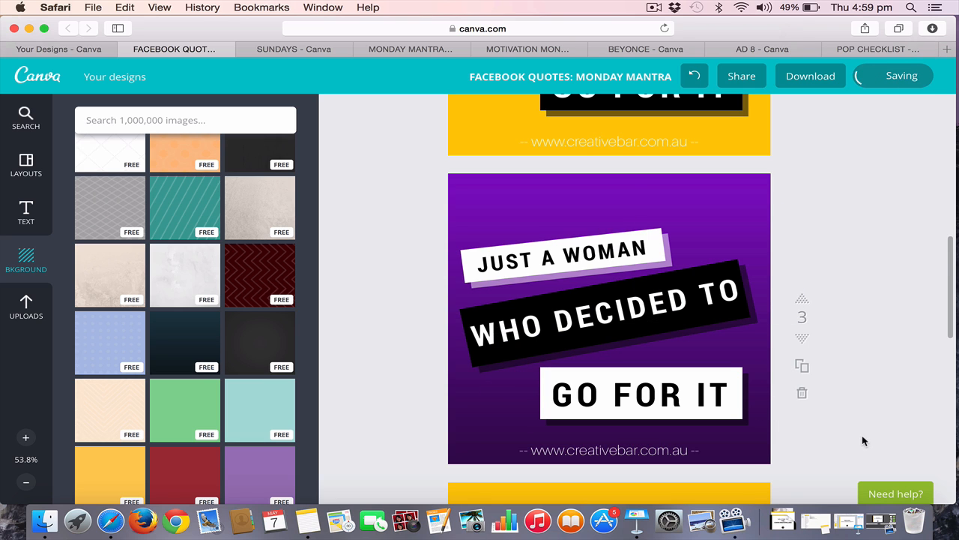
Change the shadow bar behind "GO FOR IT" on page 3 to white
click(745, 426)
click(724, 345)
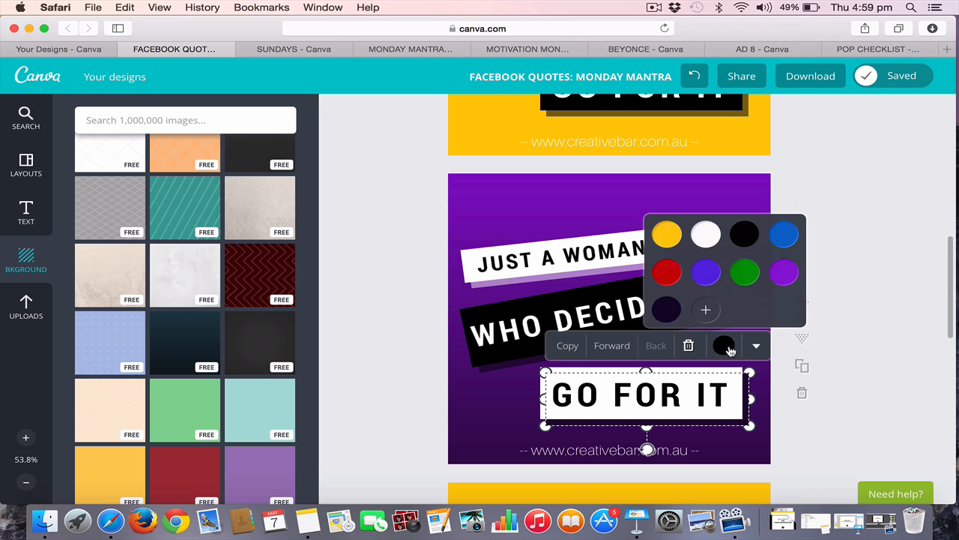
click(706, 238)
click(843, 407)
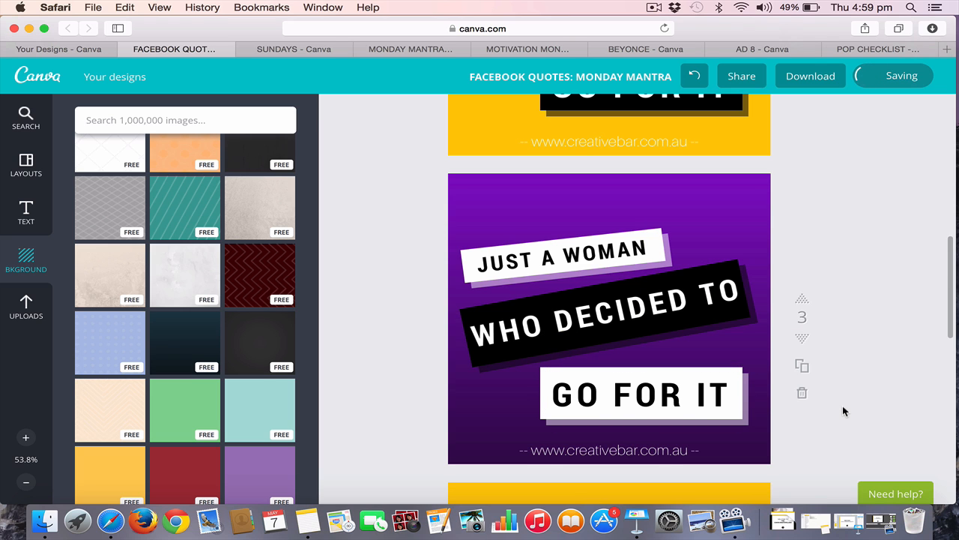
Compare the yellow quote design on page 2 with the purple variation on page 3
scroll(843, 410, down, 2)
scroll(843, 411, up, 1)
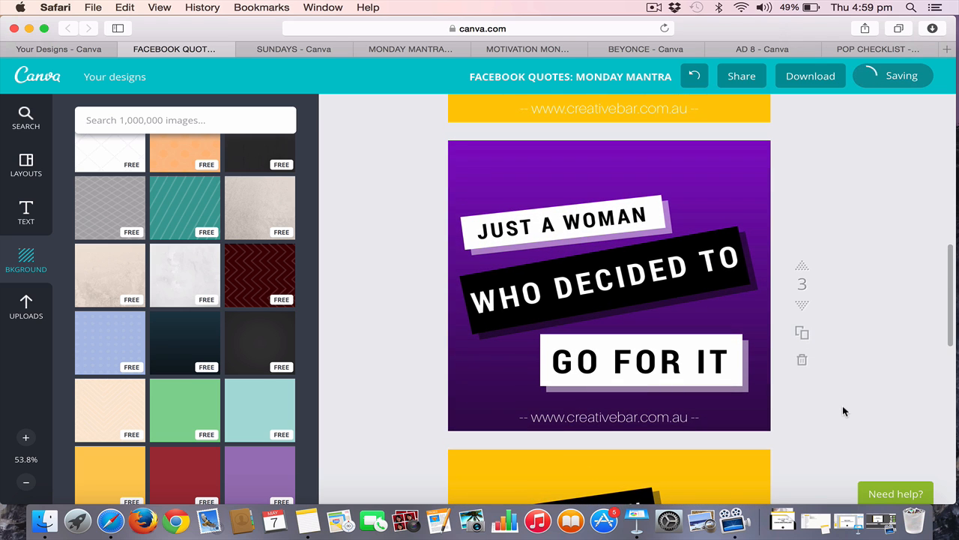
scroll(843, 411, up, 1)
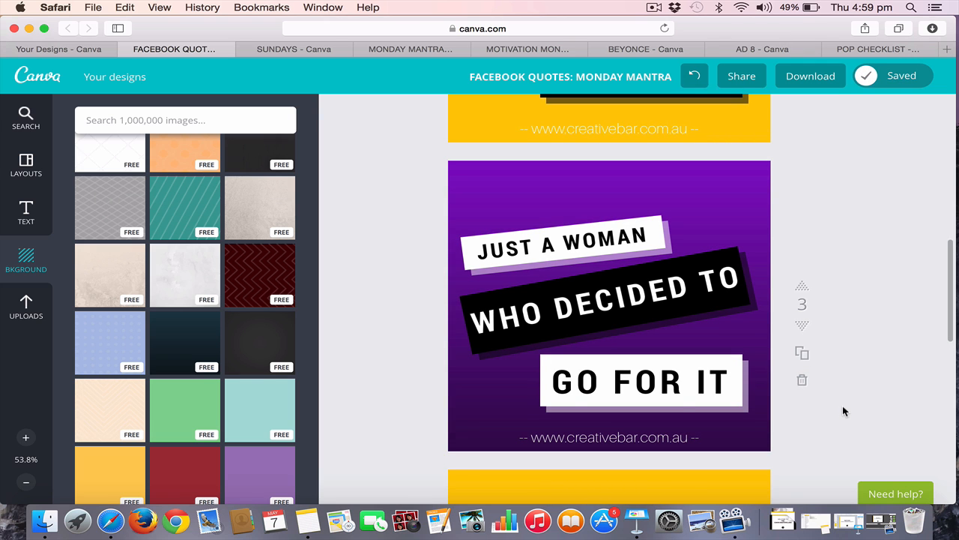
scroll(424, 312, up, 5)
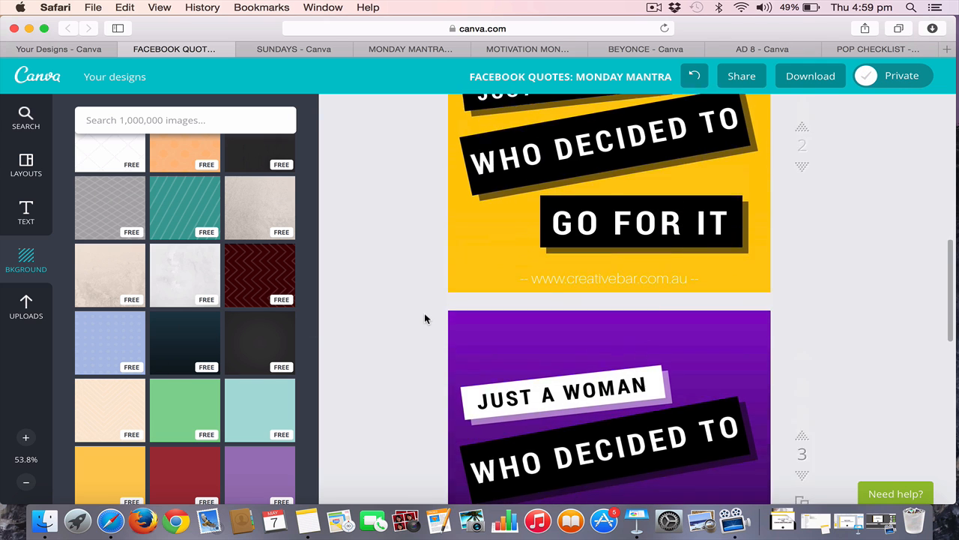
scroll(425, 312, down, 3)
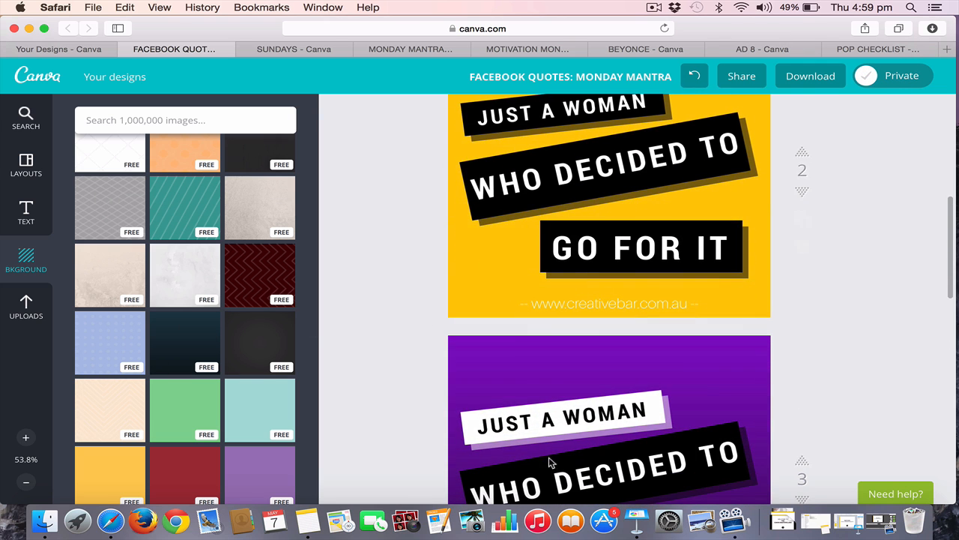
scroll(558, 363, down, 5)
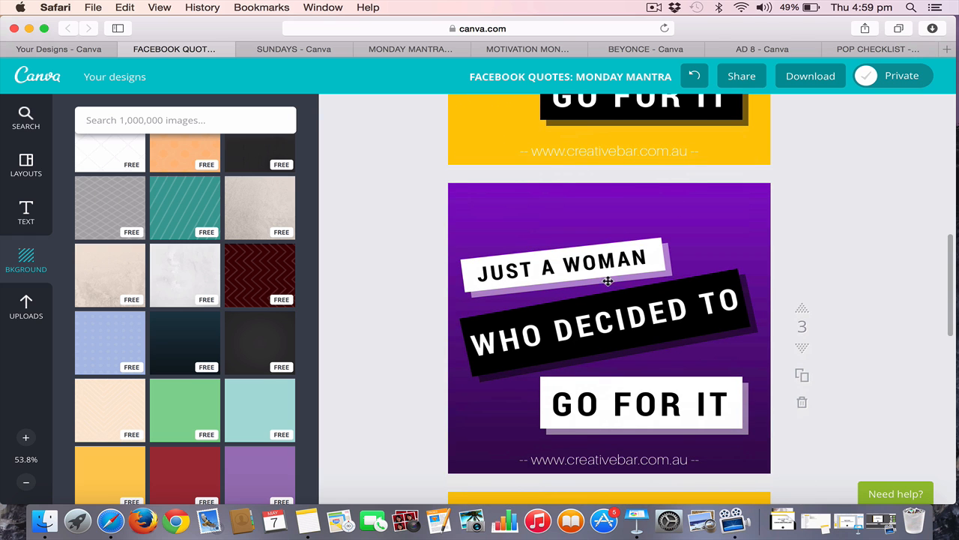
scroll(741, 313, up, 5)
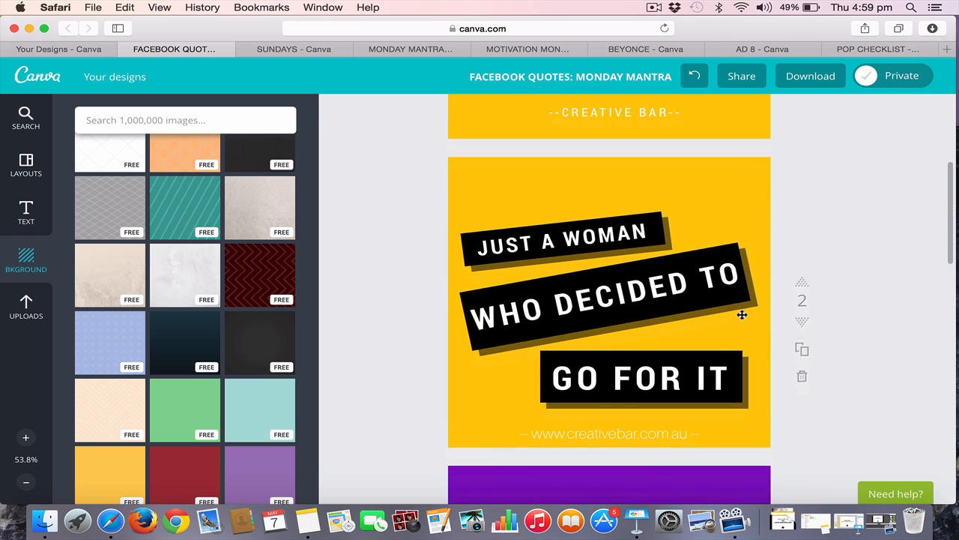
scroll(741, 315, down, 5)
scroll(741, 315, up, 5)
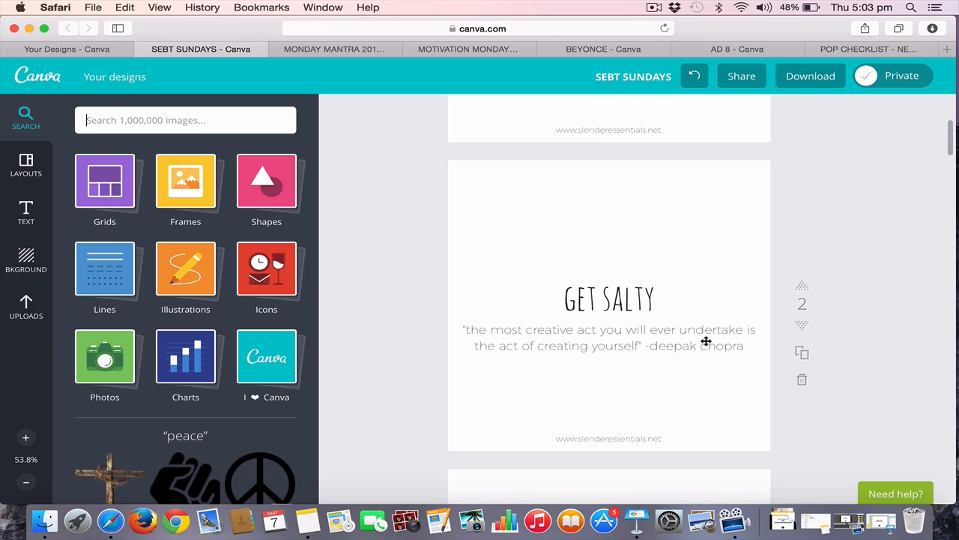
Inspect the "GET SALTY" heading's text settings on page 2 of SEBT SUNDAYS and compare the layout with the "BELIEVE" page
click(641, 308)
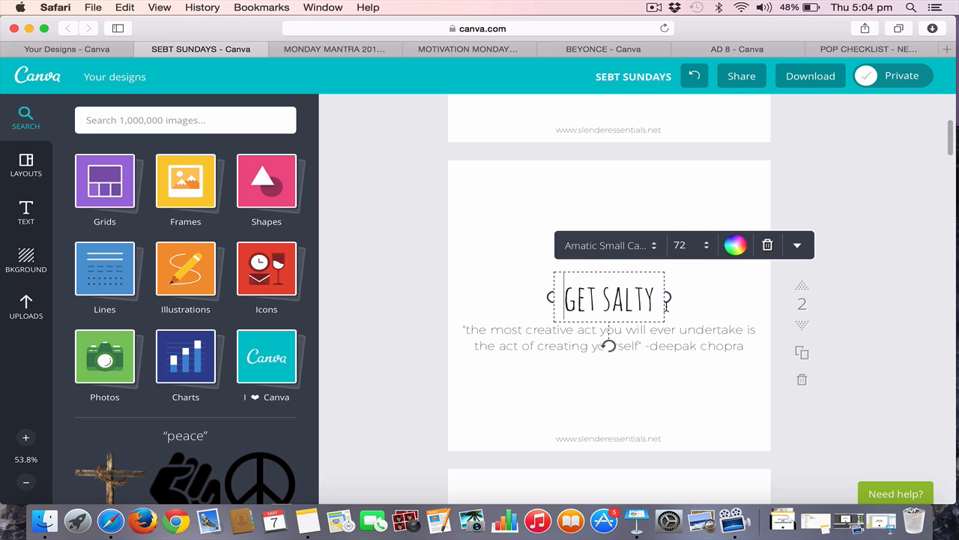
click(724, 405)
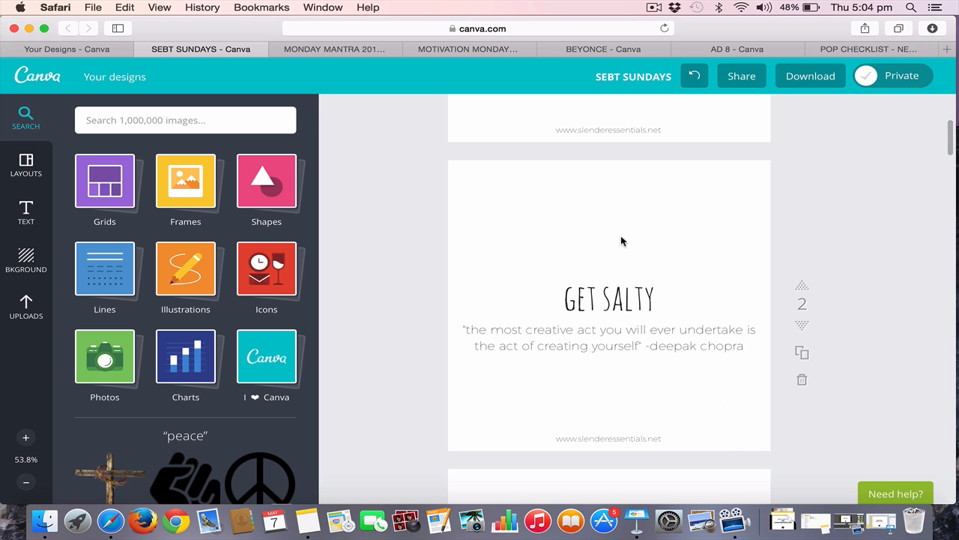
scroll(621, 241, down, 5)
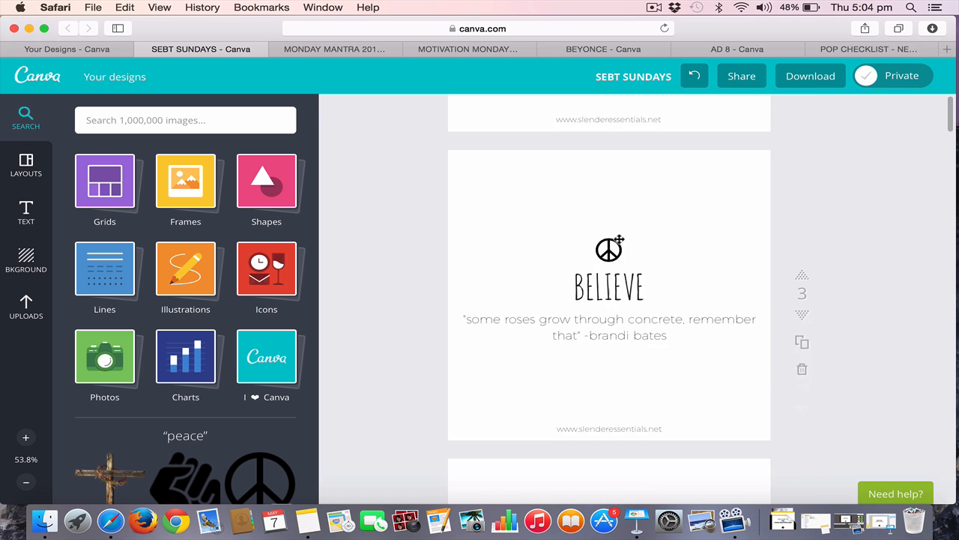
scroll(619, 239, up, 5)
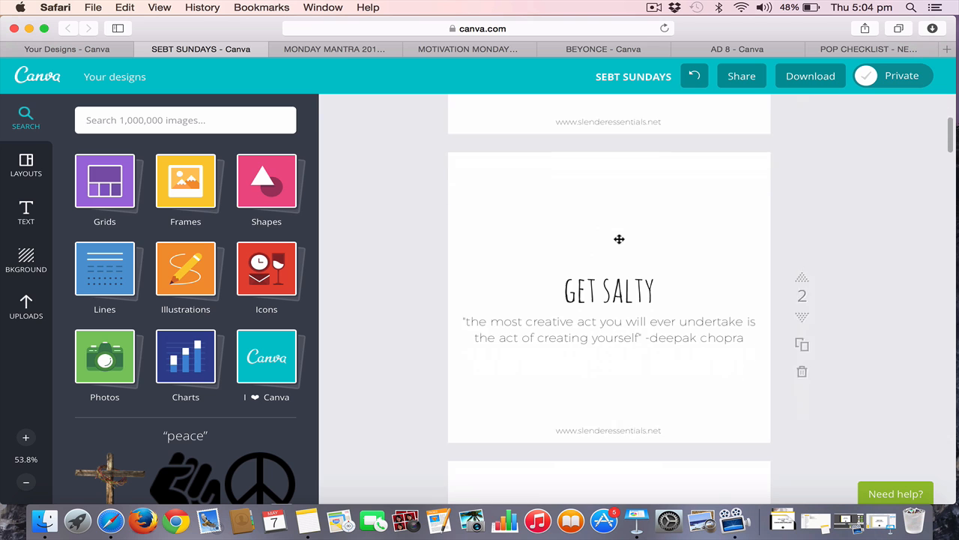
scroll(619, 239, down, 1)
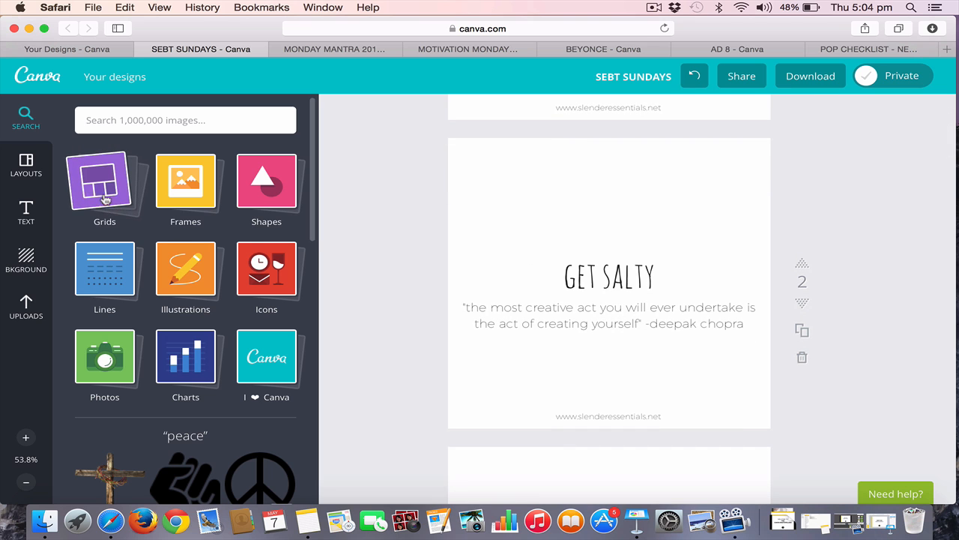
Browse the Icons collection for a symbol to place above the "GET SALTY" heading
click(270, 277)
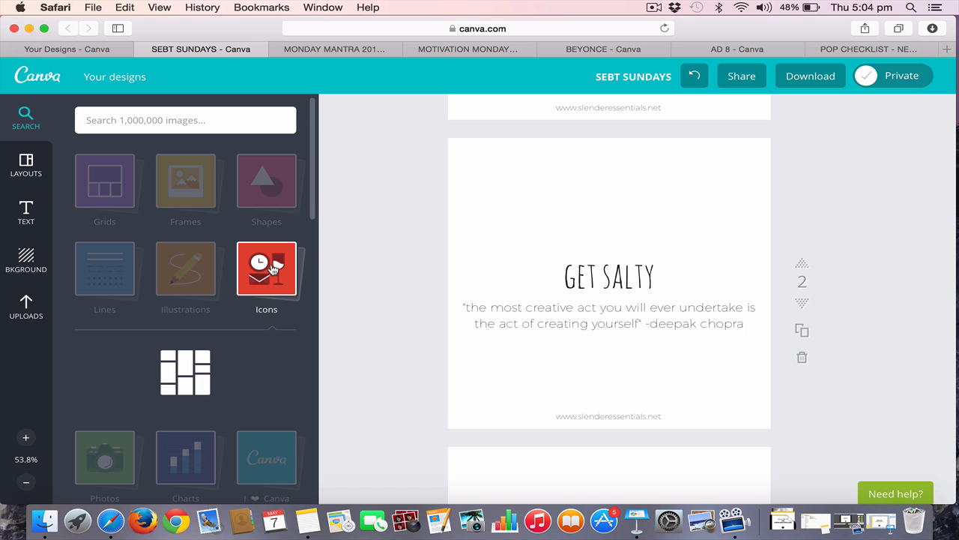
scroll(229, 335, down, 5)
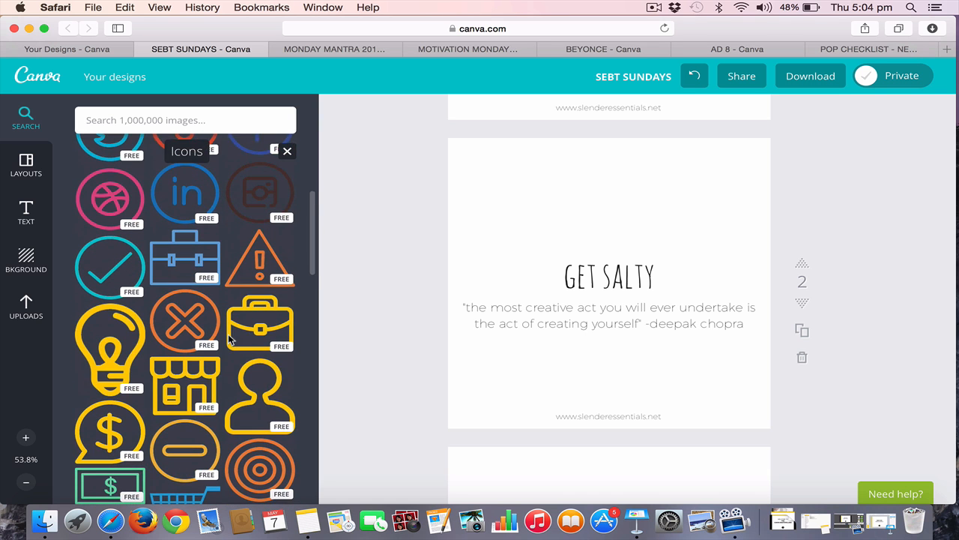
scroll(229, 335, up, 5)
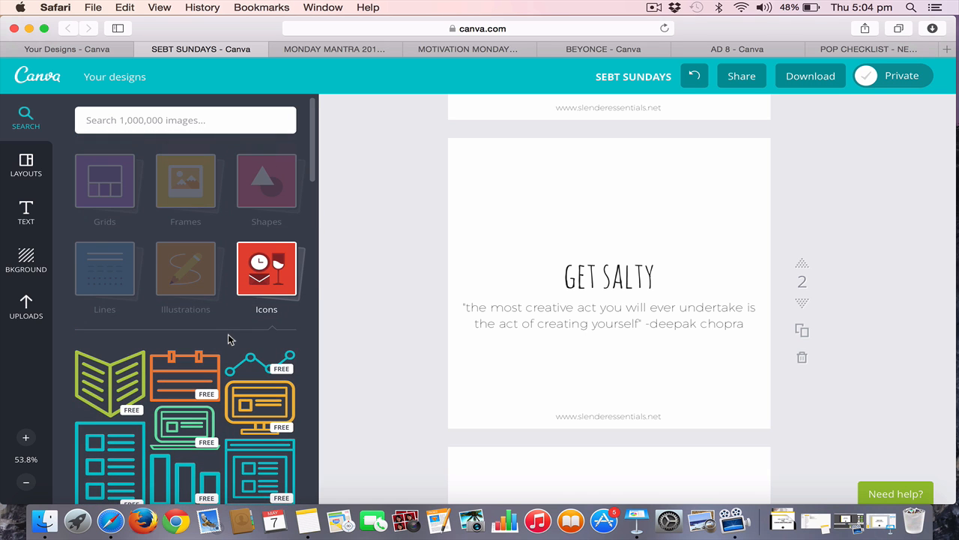
scroll(228, 334, down, 8)
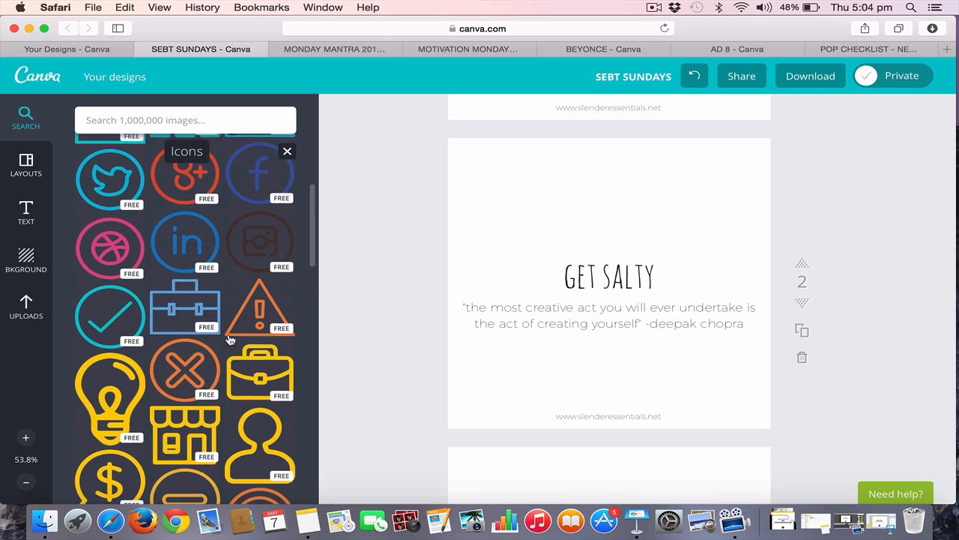
scroll(229, 334, up, 3)
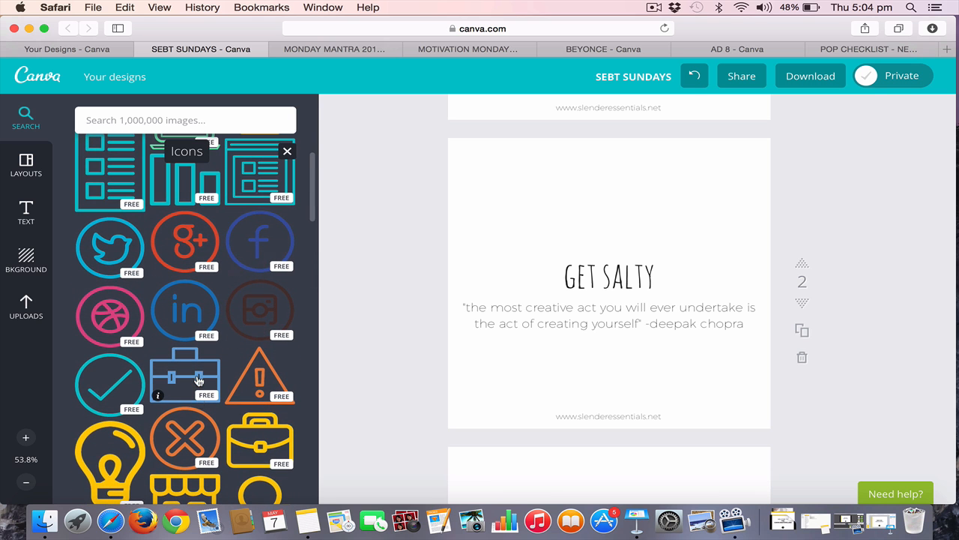
scroll(199, 381, down, 4)
scroll(213, 447, down, 3)
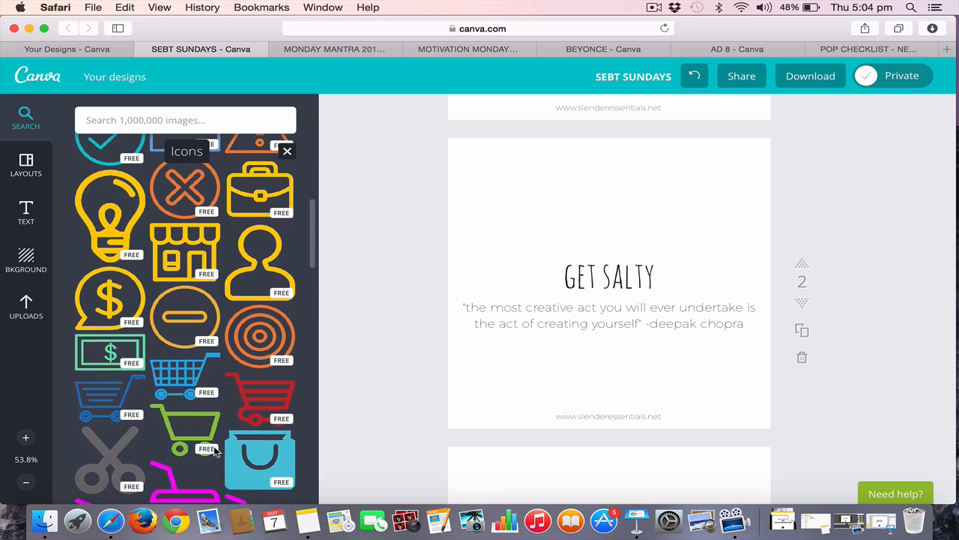
scroll(213, 448, down, 2)
scroll(186, 447, down, 3)
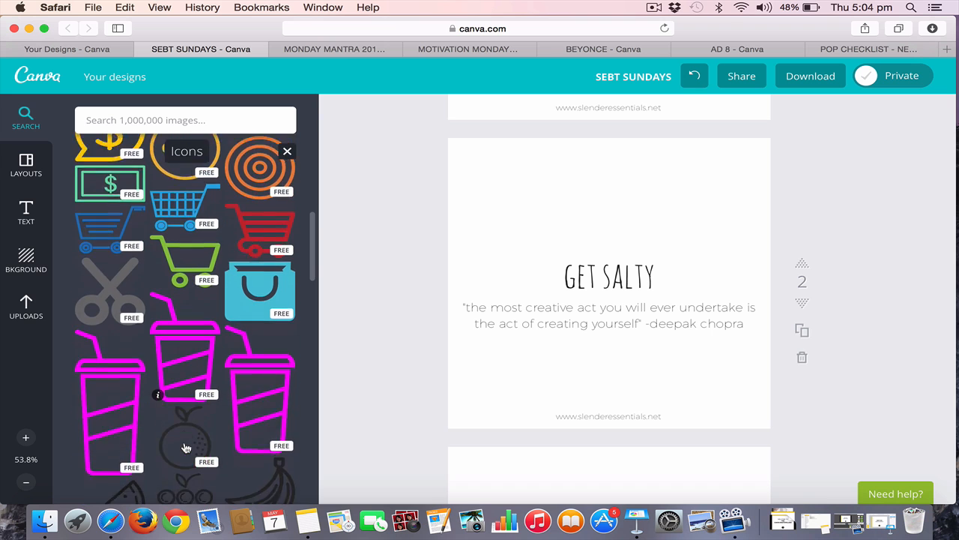
scroll(186, 448, up, 10)
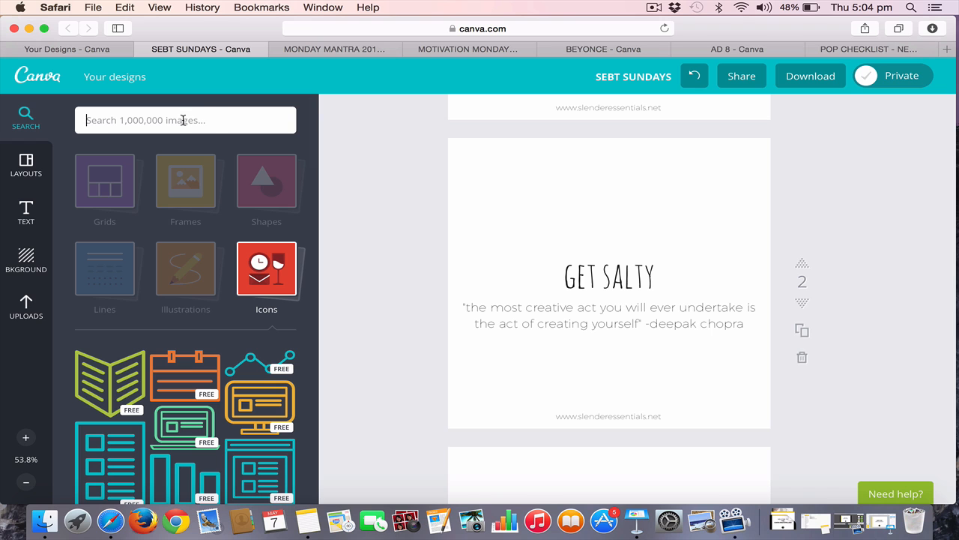
Search the image library for "PEACE"
text(PE)
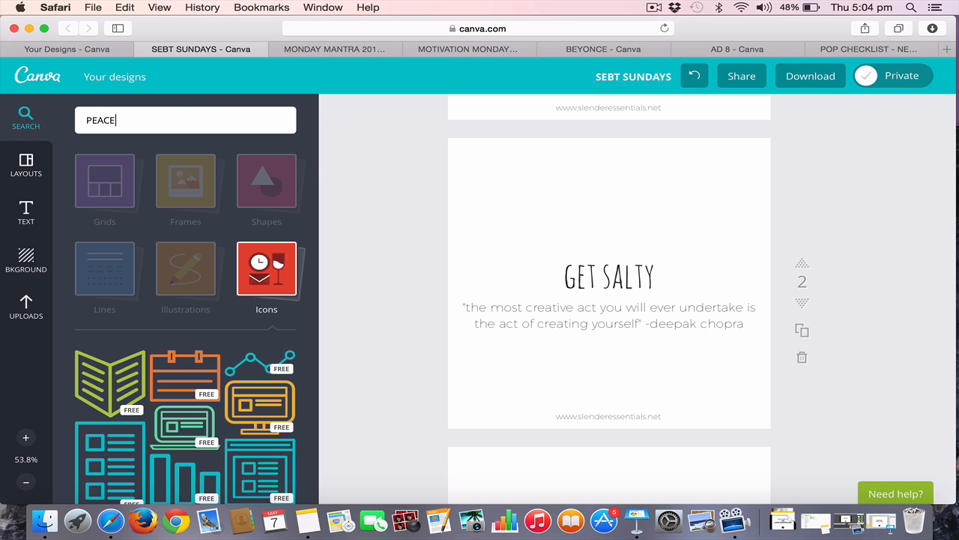
text(ACE)
key(Return)
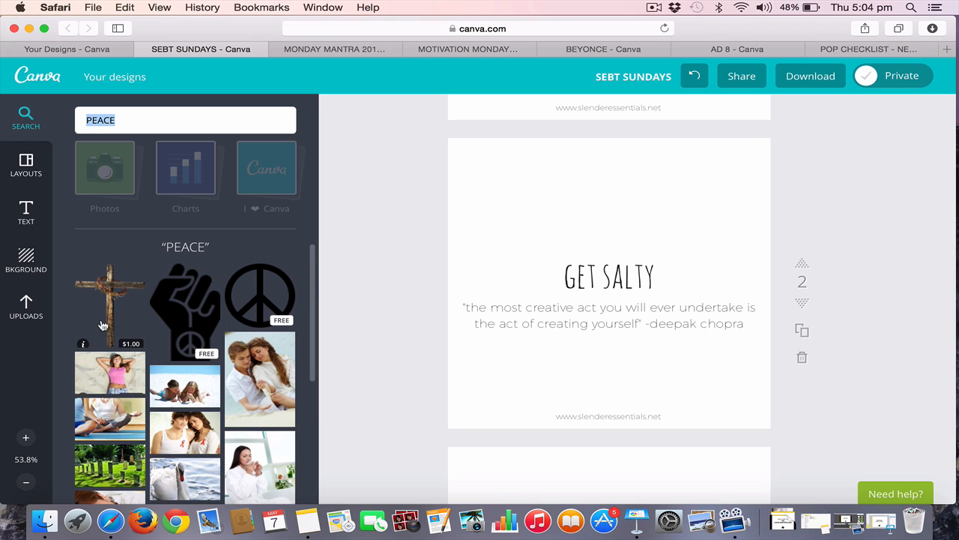
Add the free peace symbol to page 2, shrink it and position it centred above the "GET SALTY" heading
scroll(103, 324, down, 8)
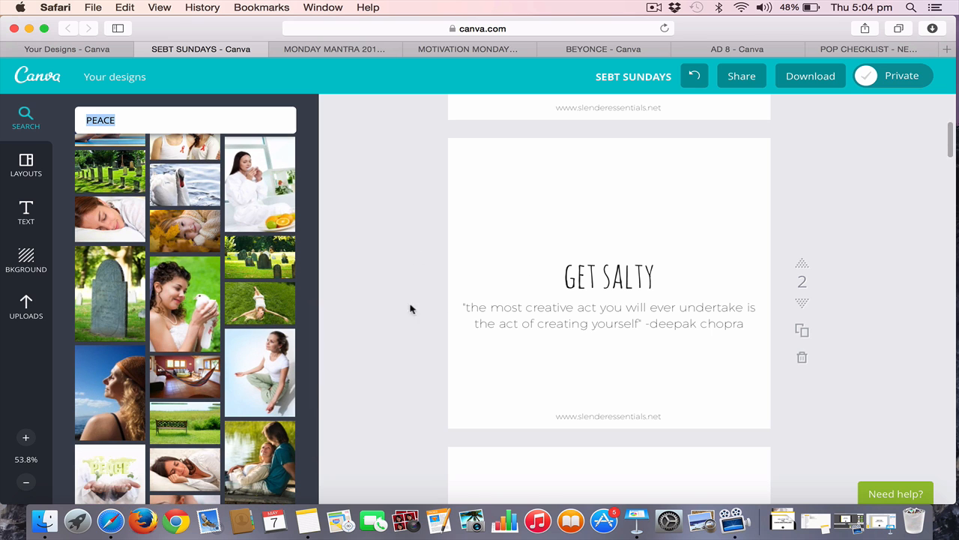
scroll(229, 448, up, 12)
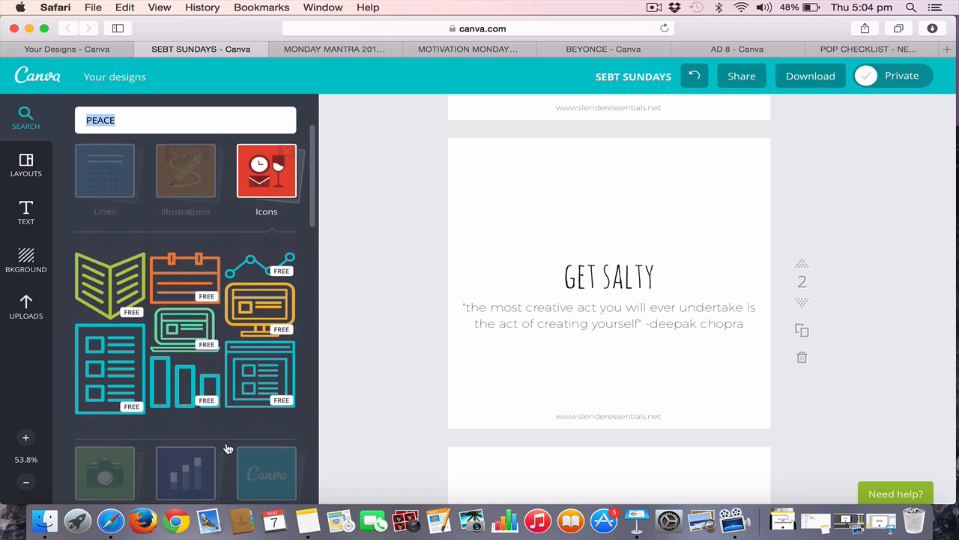
scroll(228, 449, down, 5)
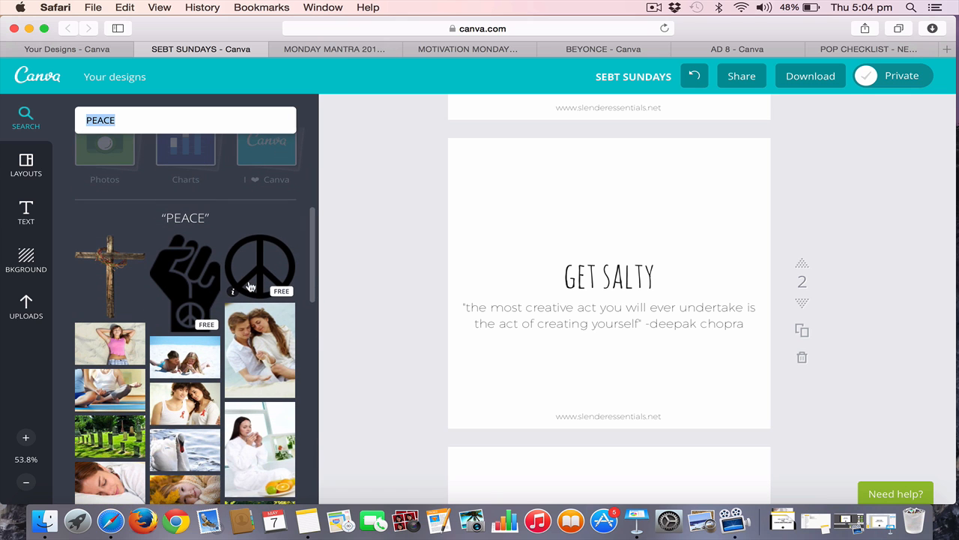
click(250, 287)
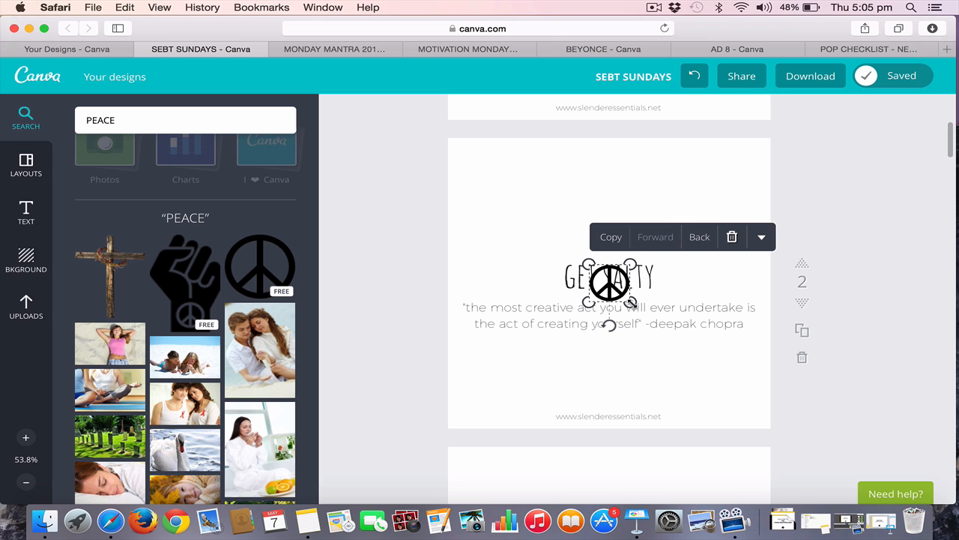
drag(632, 303, 613, 243)
click(480, 254)
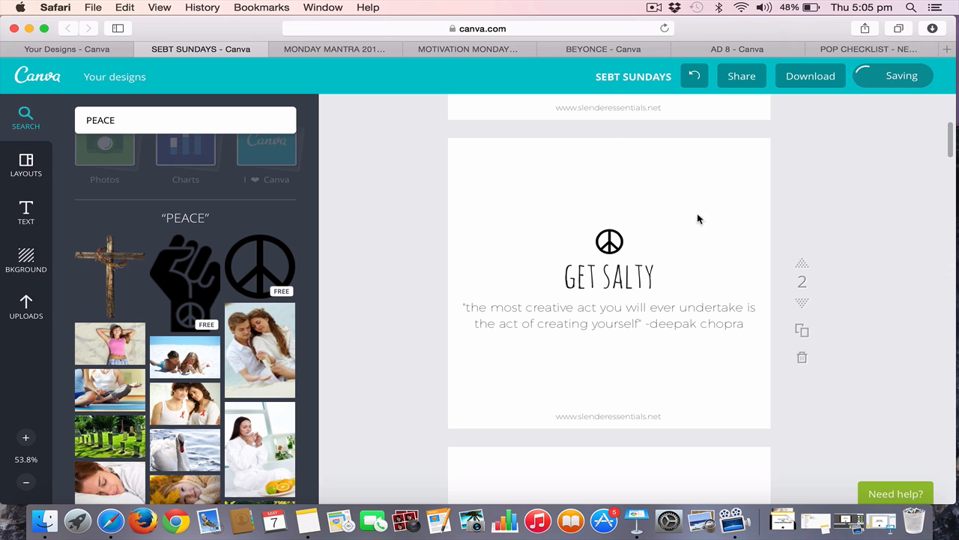
Replace the peace symbol on page 2 with the raised-fist peace icon, positioned above the "GET SALTY" heading
click(609, 242)
key(BackSpace)
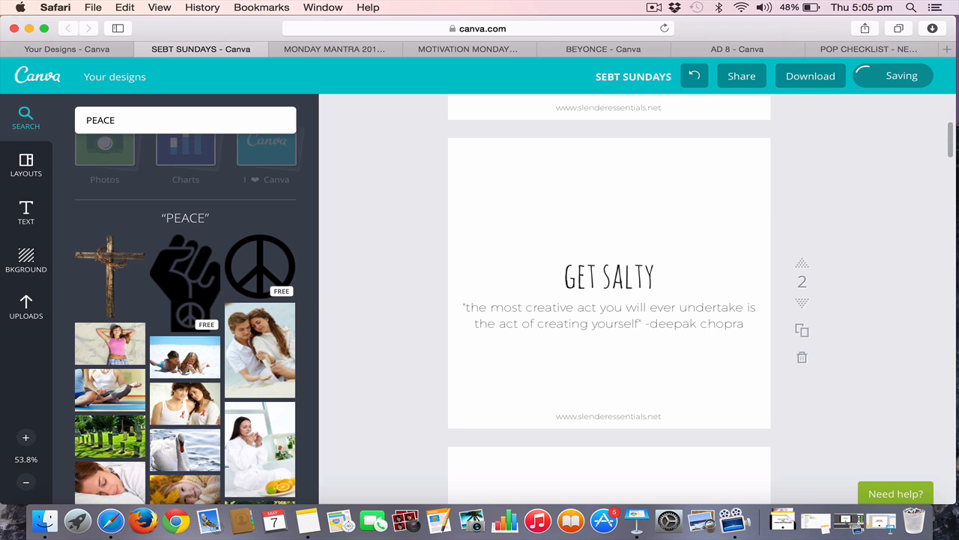
click(185, 281)
click(513, 268)
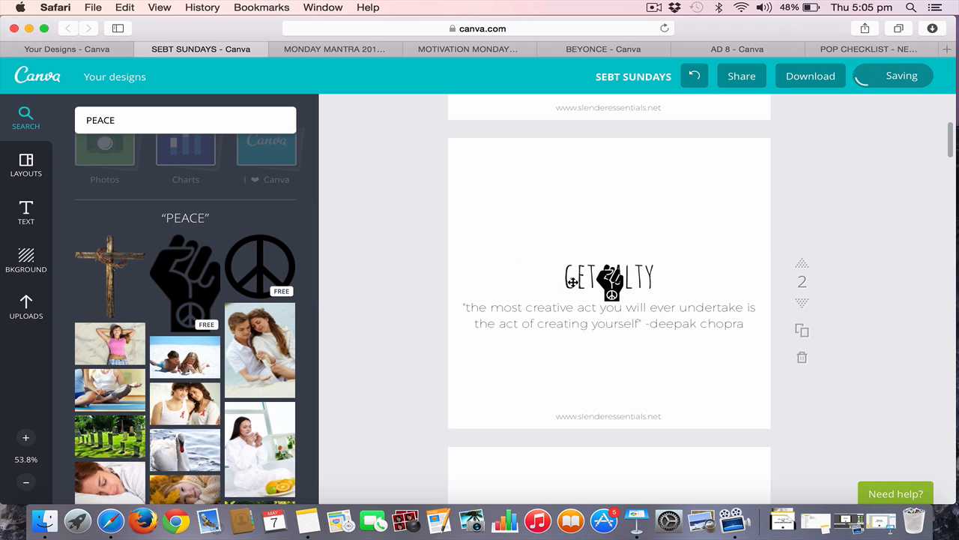
drag(613, 286, 611, 246)
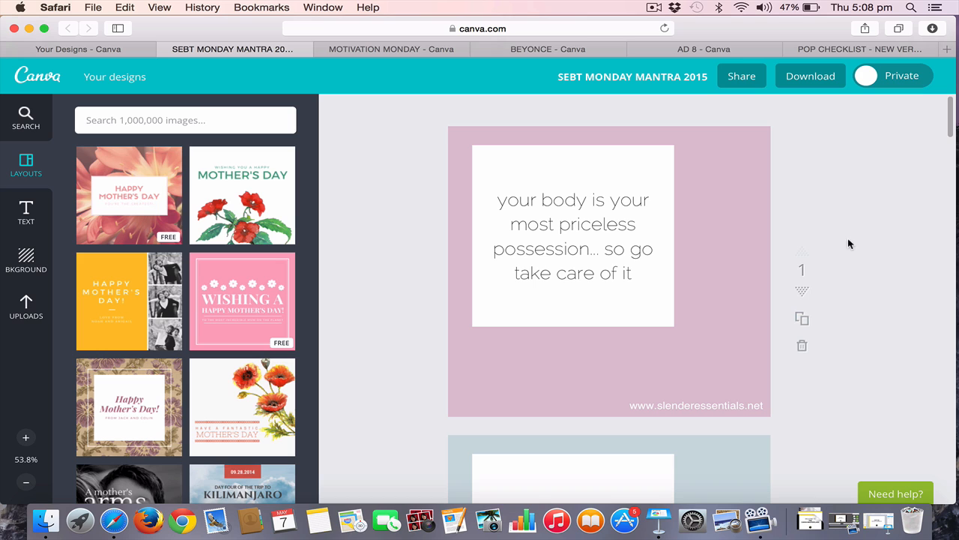
Examine the pink background of the quote on page 1 of SEBT MONDAY MANTRA 2015 and look through its following pages
click(744, 228)
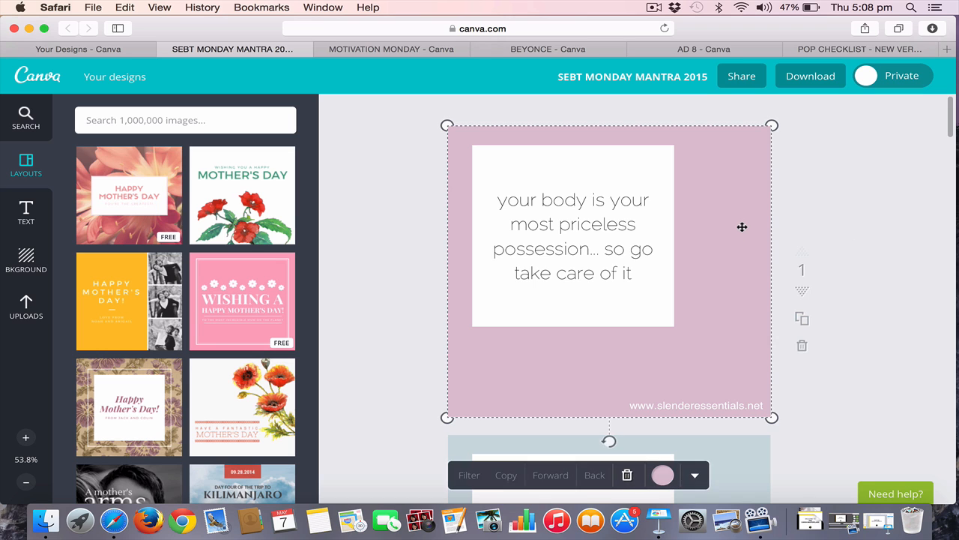
click(830, 214)
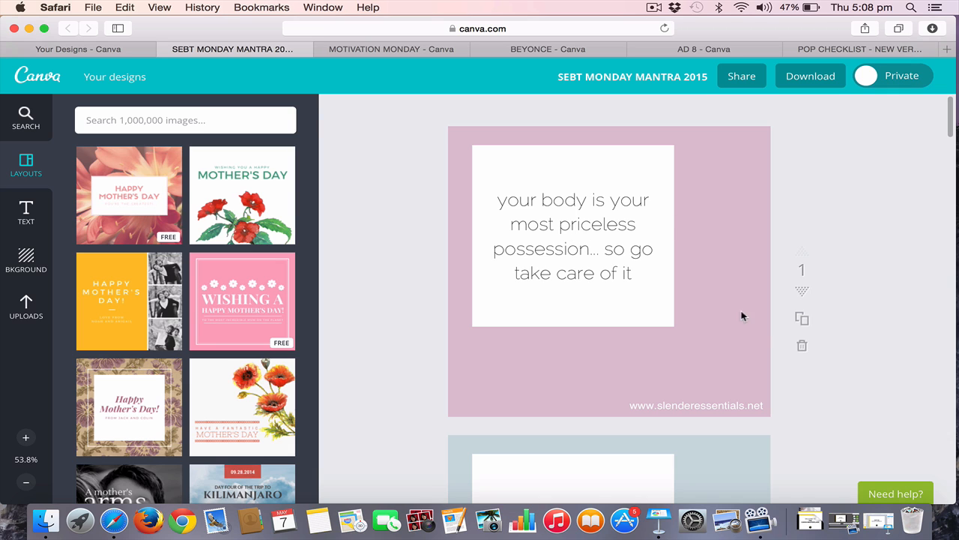
scroll(778, 315, down, 1)
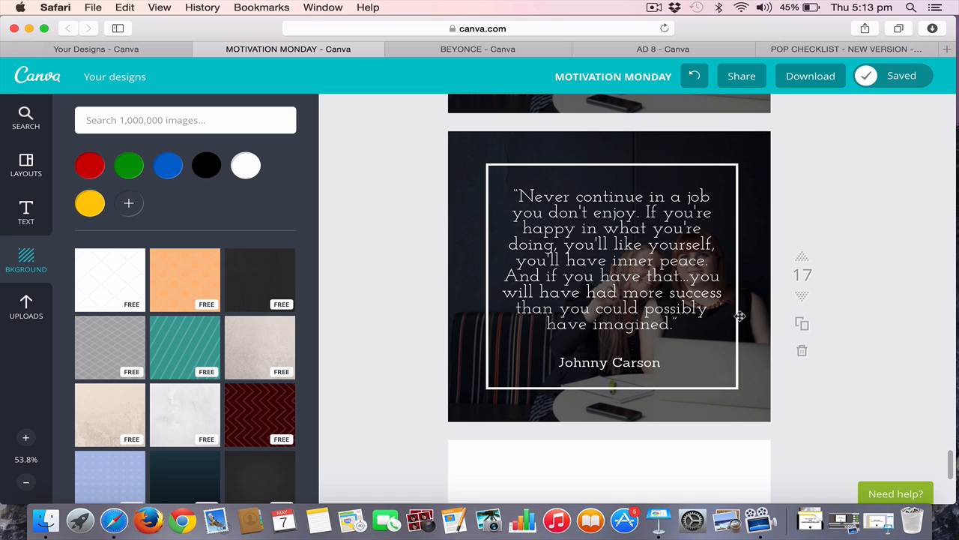
Apply the floral "Happy Mother's Day!" layout with the white frame to blank page 18 of MOTIVATION MONDAY
scroll(740, 317, down, 1)
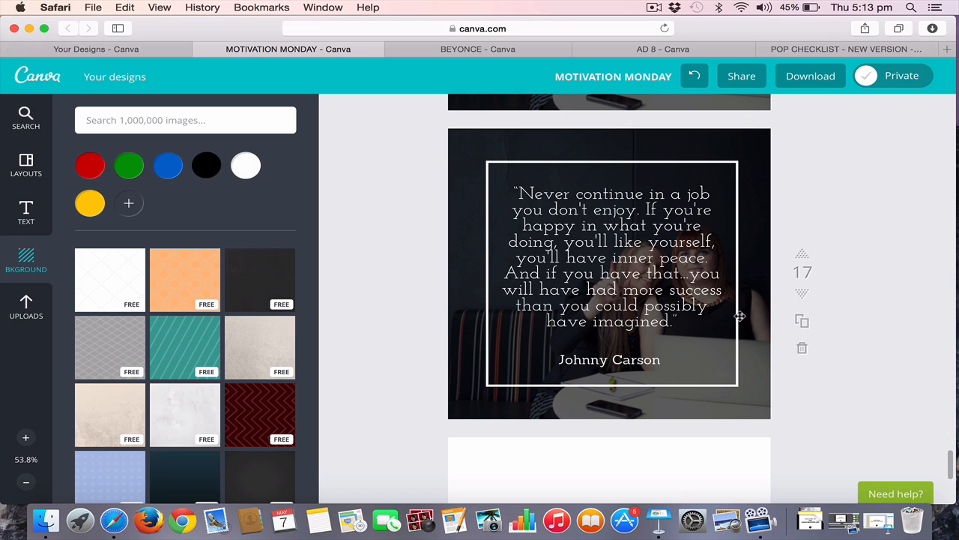
scroll(740, 316, down, 5)
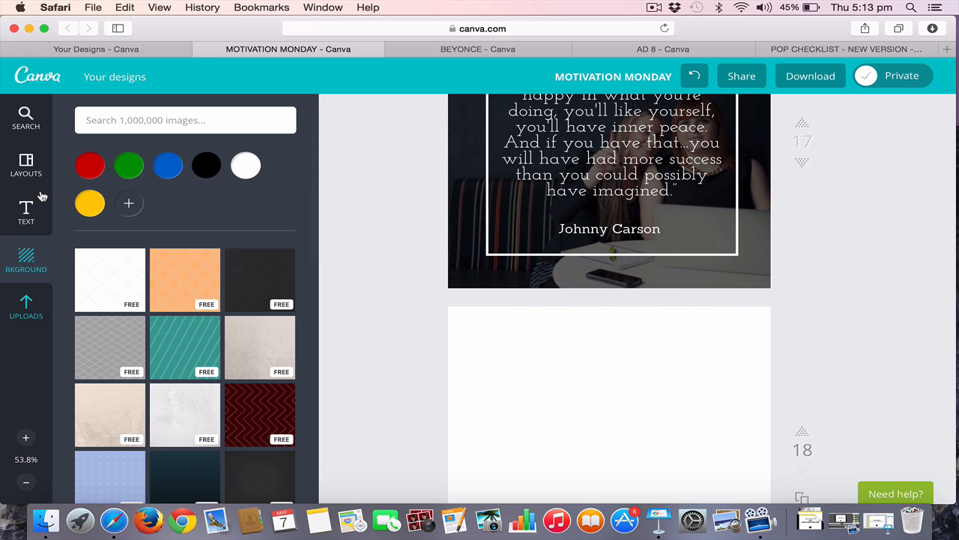
click(31, 162)
scroll(229, 339, down, 3)
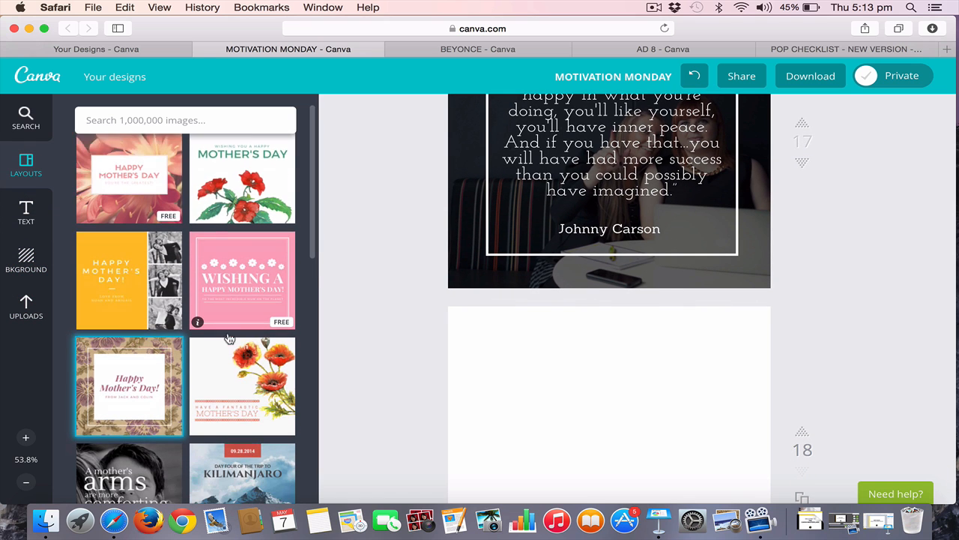
scroll(229, 339, down, 10)
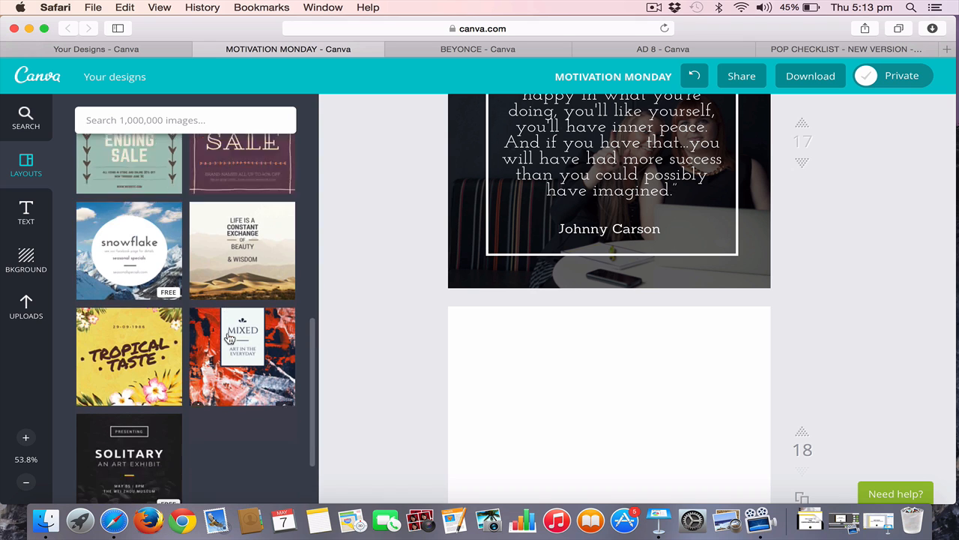
scroll(229, 339, up, 5)
scroll(229, 339, up, 5)
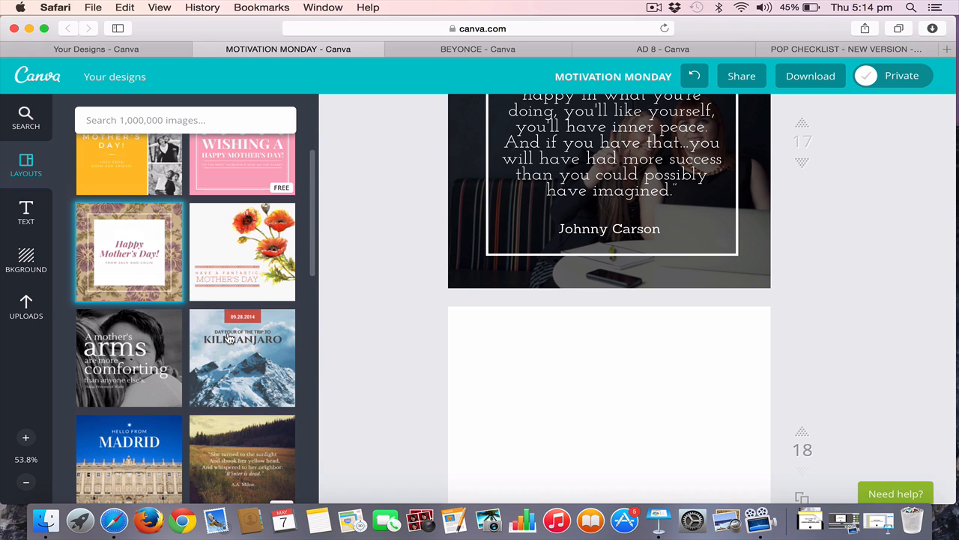
click(140, 264)
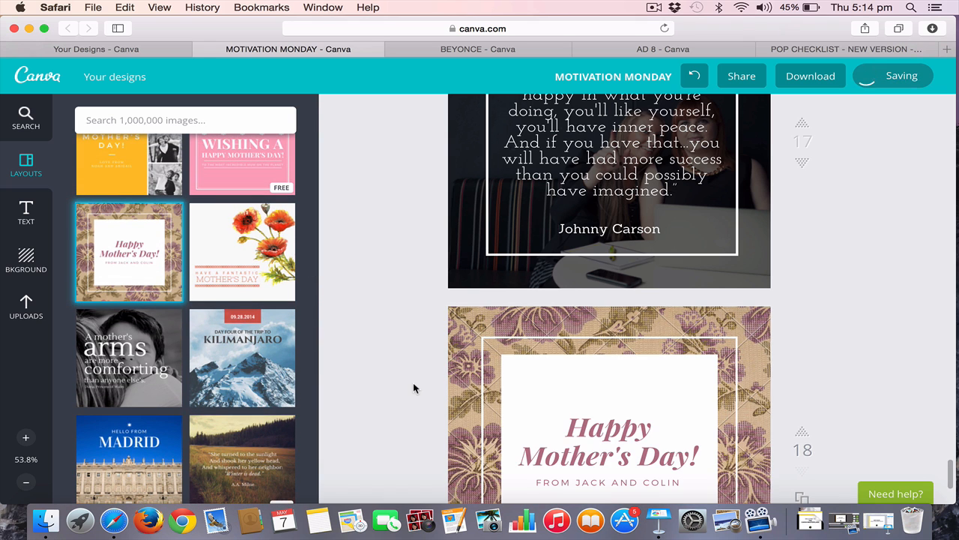
scroll(413, 386, down, 3)
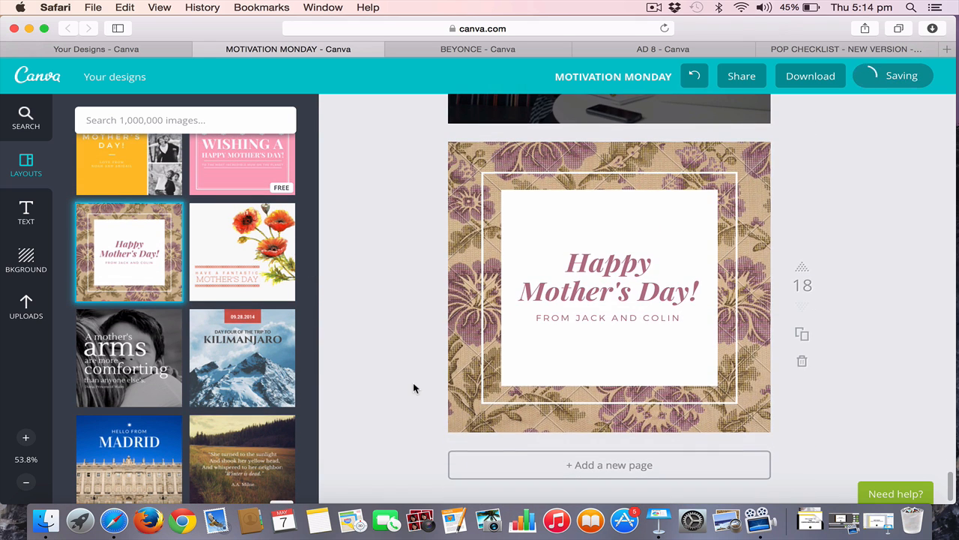
Remove the floral background from page 18 and set the page background to black
click(488, 147)
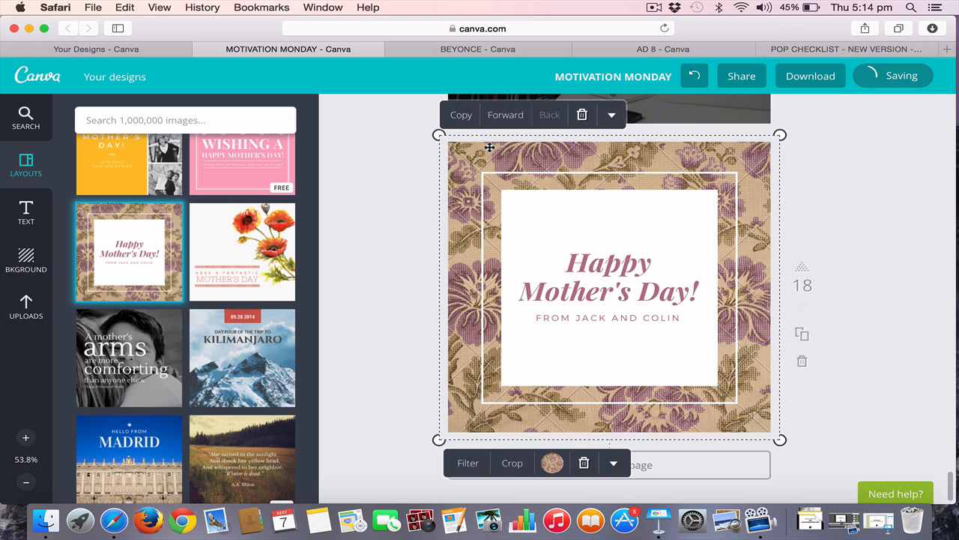
key(Delete)
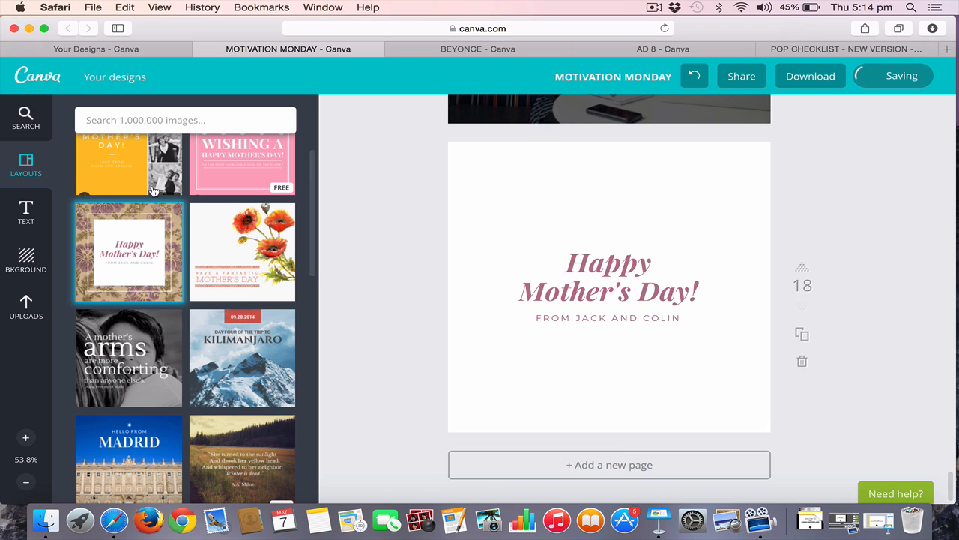
click(26, 259)
click(245, 167)
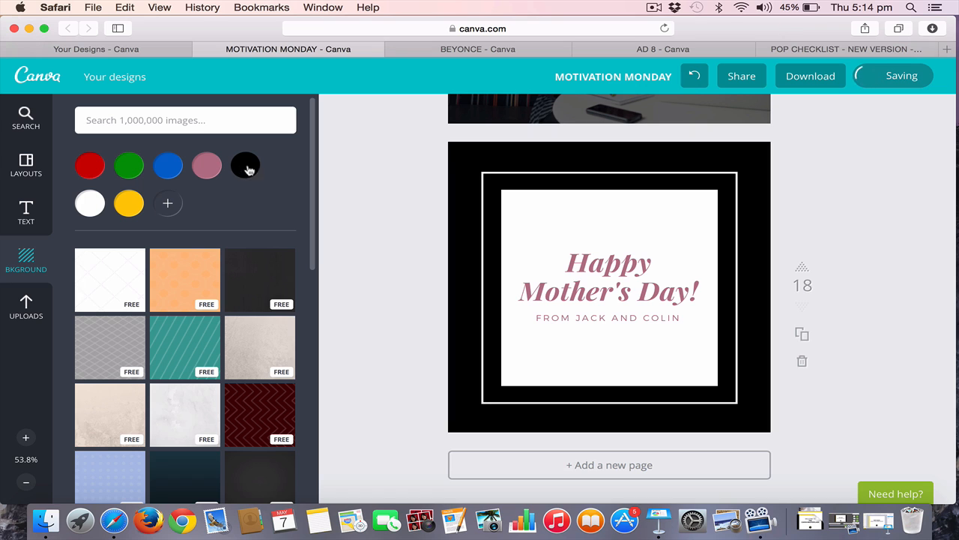
Delete the white square, both text lines and the black background from page 18, keeping only the white frame
click(554, 207)
key(Delete)
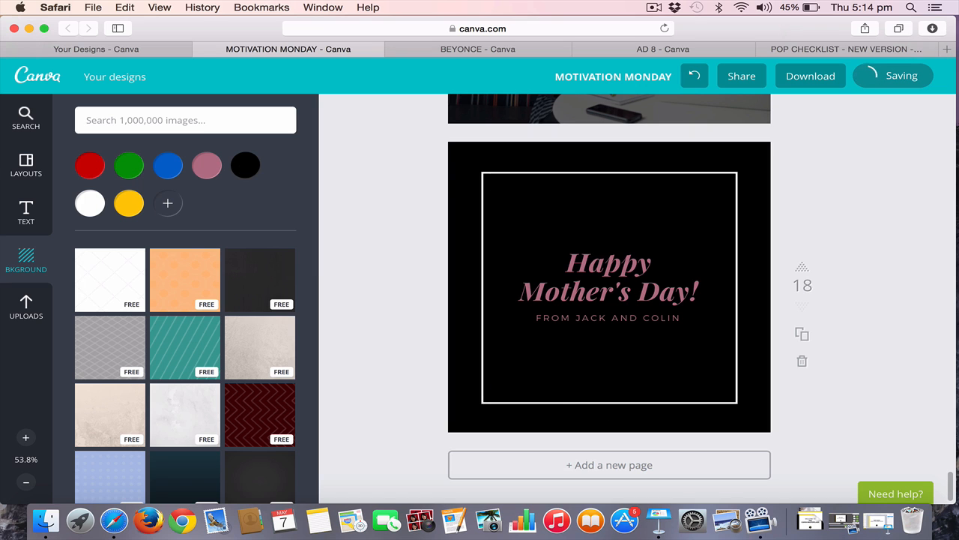
click(598, 263)
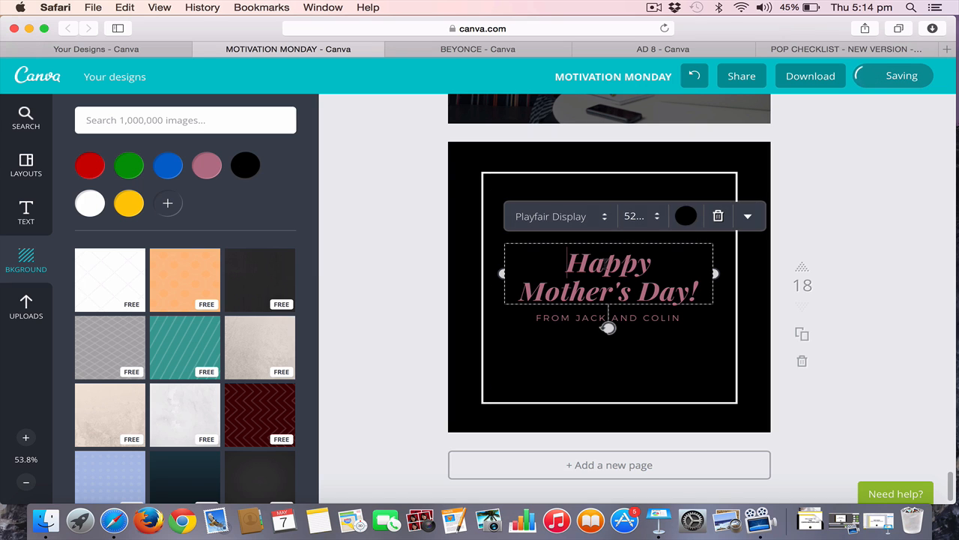
click(718, 216)
click(649, 317)
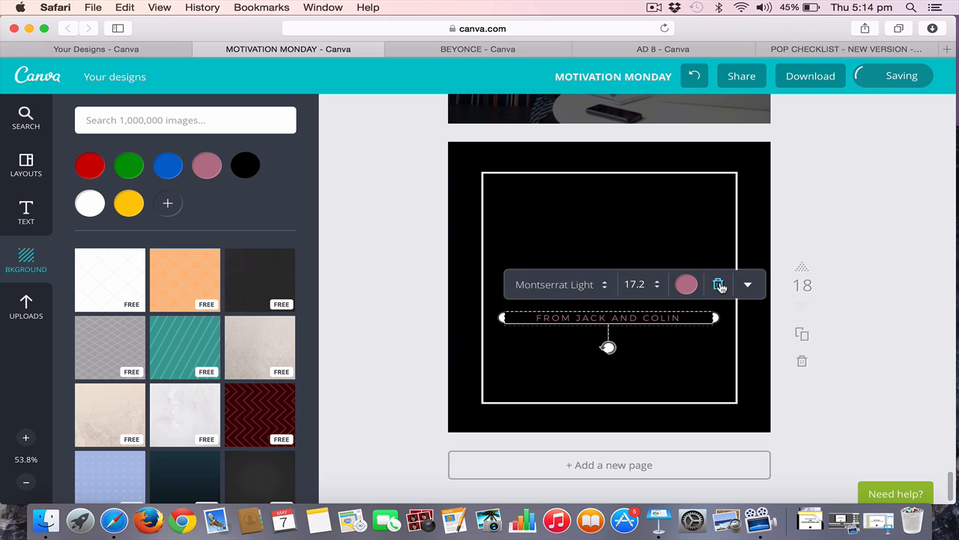
click(718, 285)
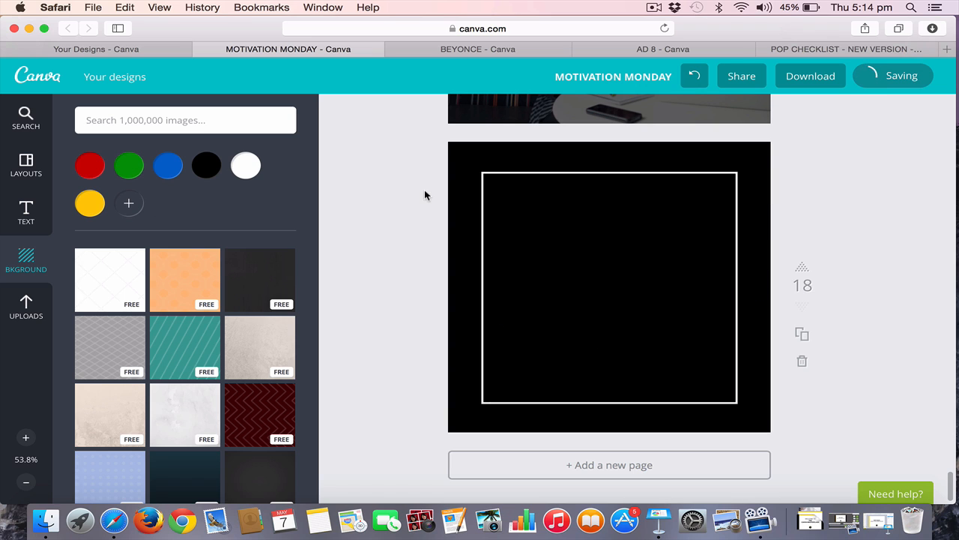
click(467, 152)
key(Delete)
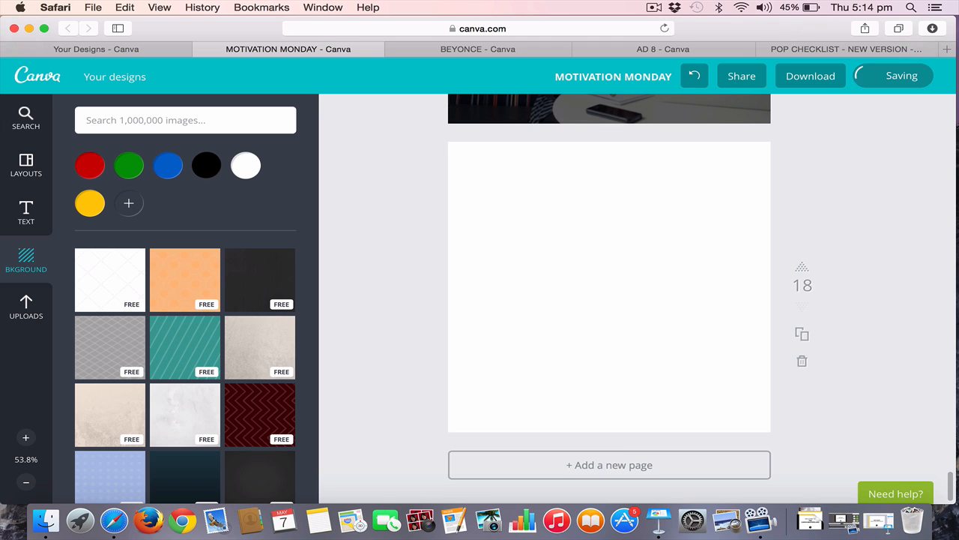
Try the uploaded photo of two women against a wood-slat wall on page 18, and remove it
click(38, 303)
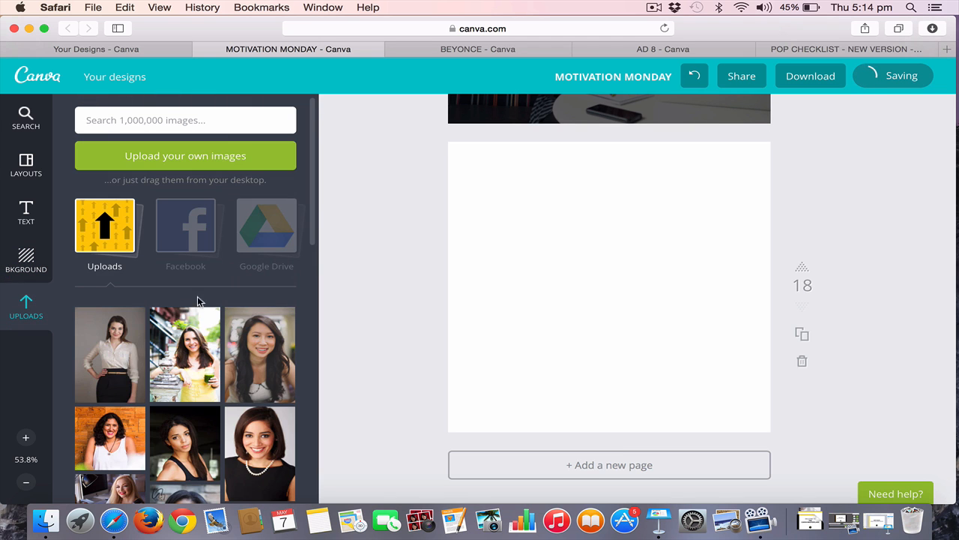
scroll(199, 304, down, 10)
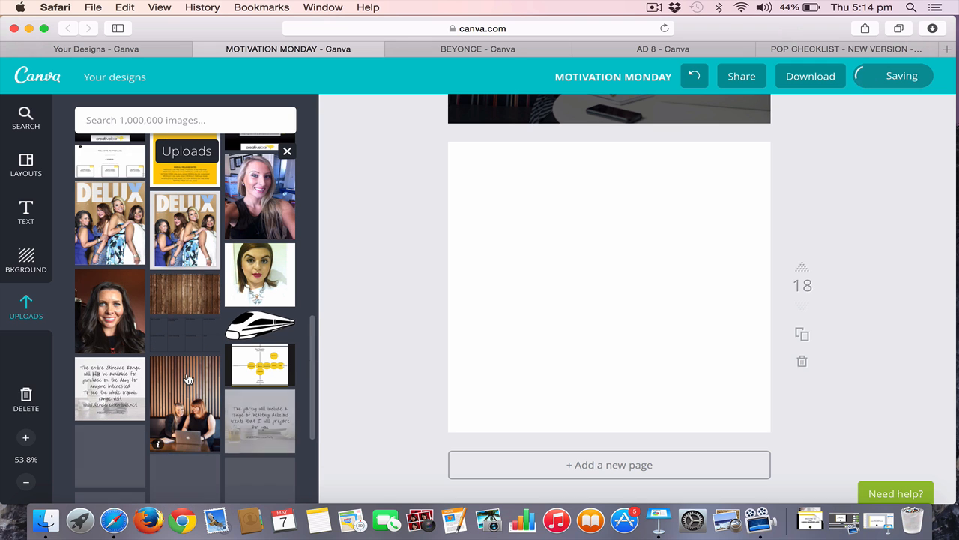
click(188, 379)
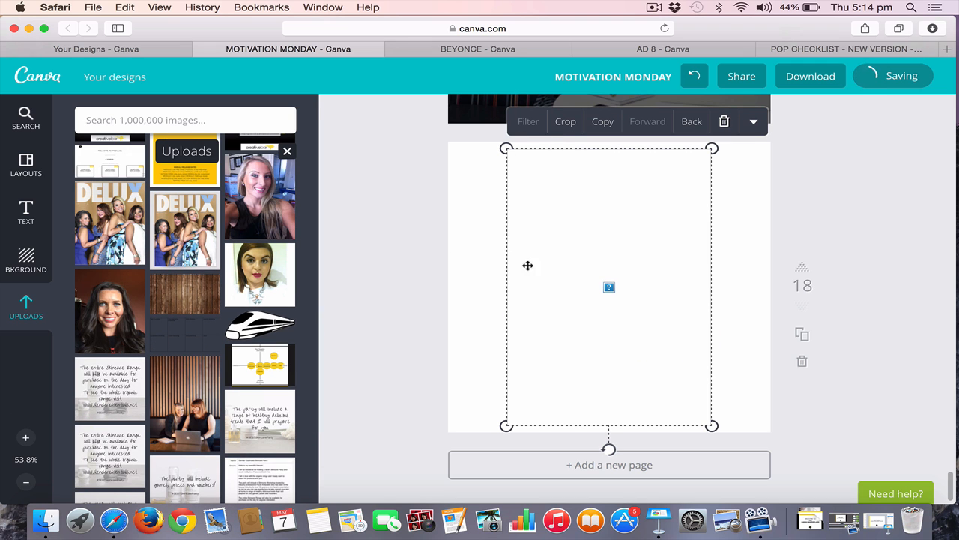
key(Delete)
Find the uploaded photo of two women with a laptop against a dark wall and place it on page 18
scroll(209, 380, down, 10)
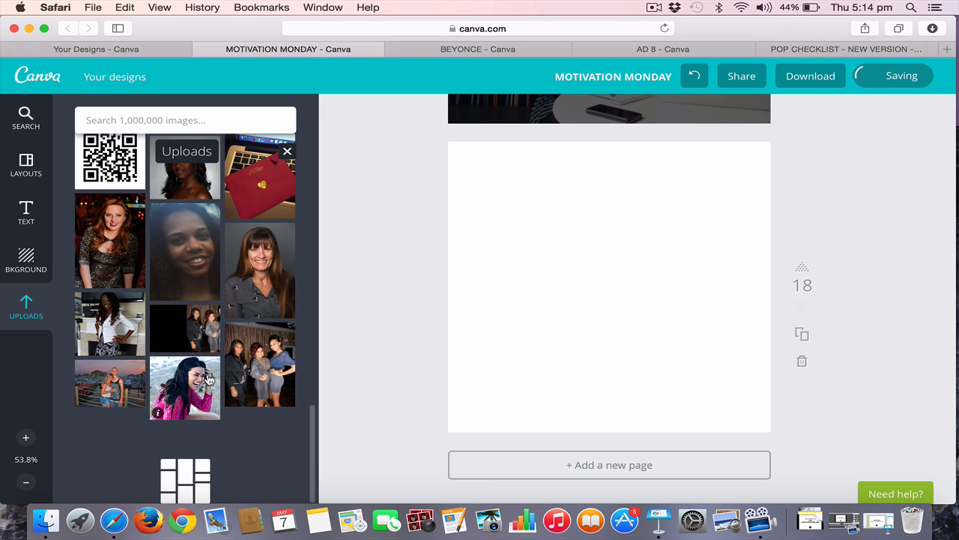
scroll(209, 380, down, 3)
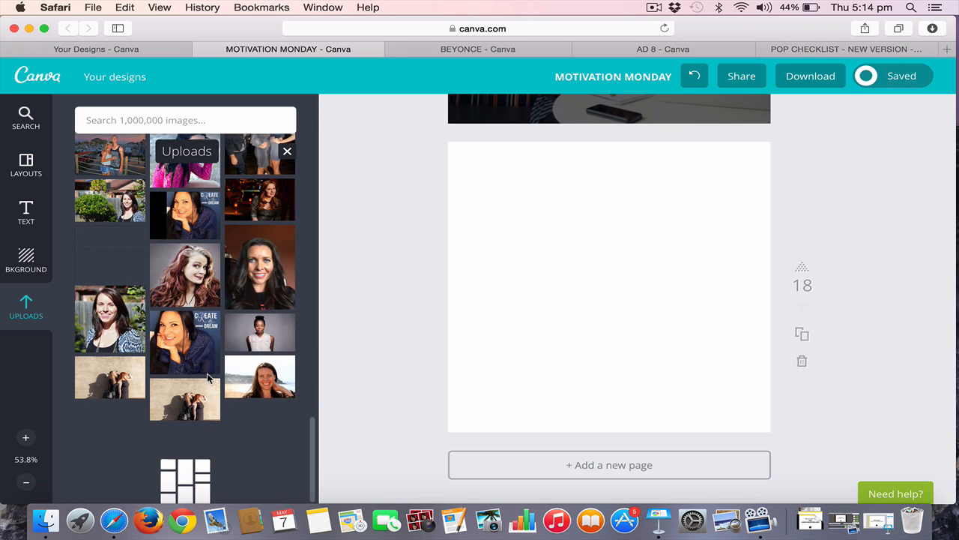
scroll(209, 380, down, 5)
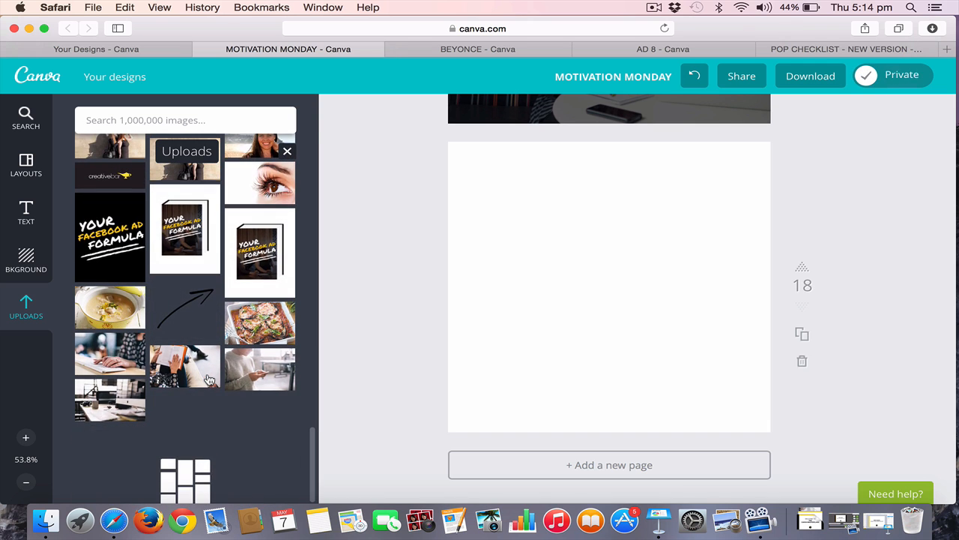
scroll(209, 380, down, 3)
scroll(209, 380, down, 1)
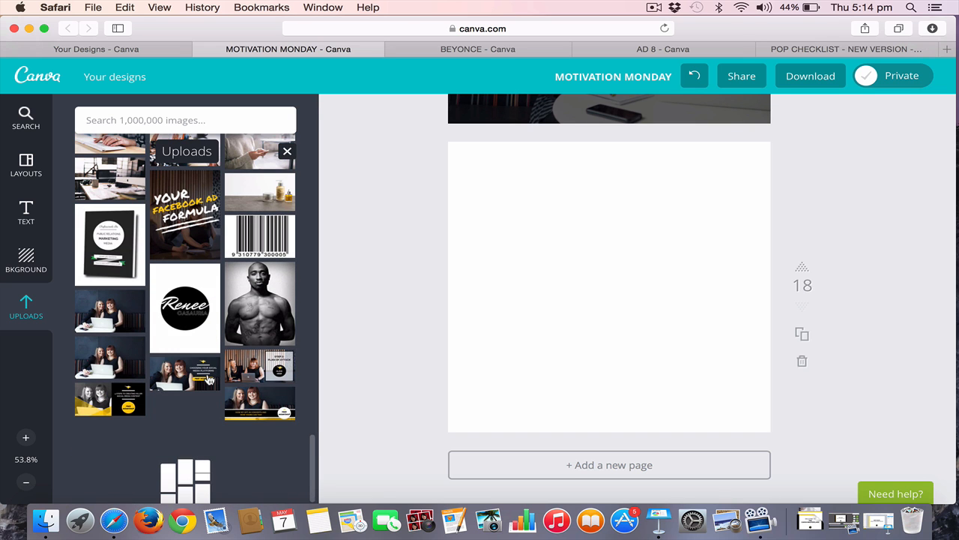
drag(113, 312, 670, 275)
Enlarge and position the photo so it fills page 18 behind the white frame with both women in view
drag(580, 192, 575, 225)
drag(455, 195, 388, 87)
drag(763, 379, 872, 454)
click(904, 235)
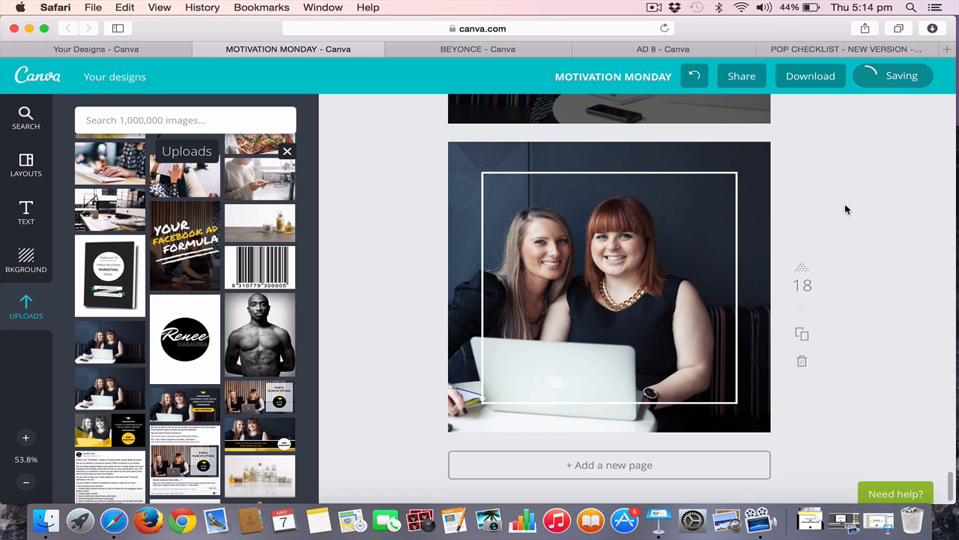
scroll(845, 210, up, 1)
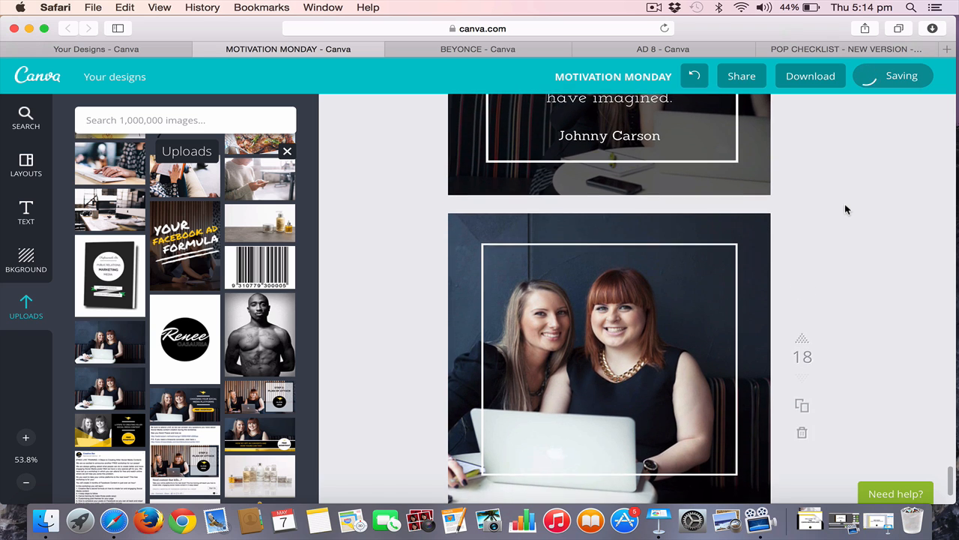
Try the Retro, Street, Selfie and Whimsical filters on page 18's background photo
scroll(846, 209, up, 1)
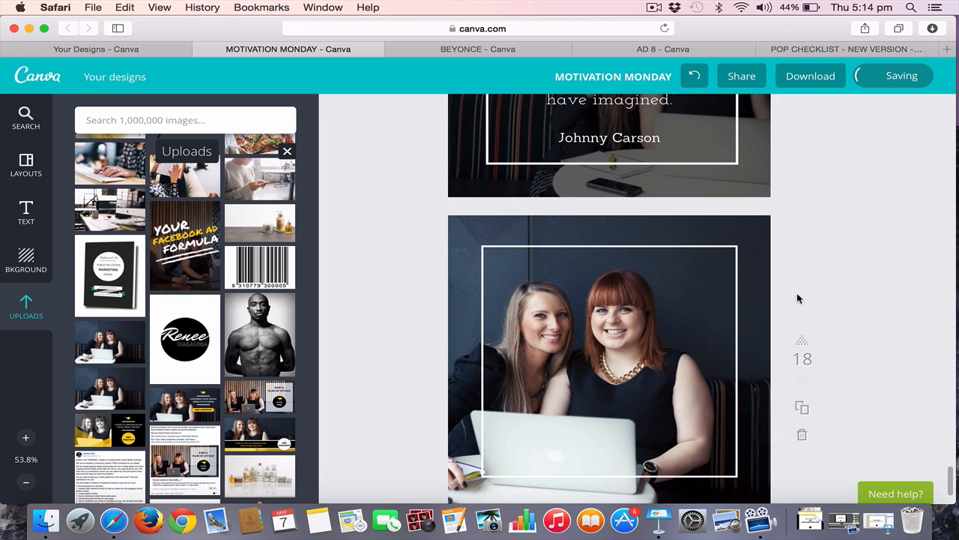
scroll(797, 298, up, 5)
scroll(797, 295, down, 5)
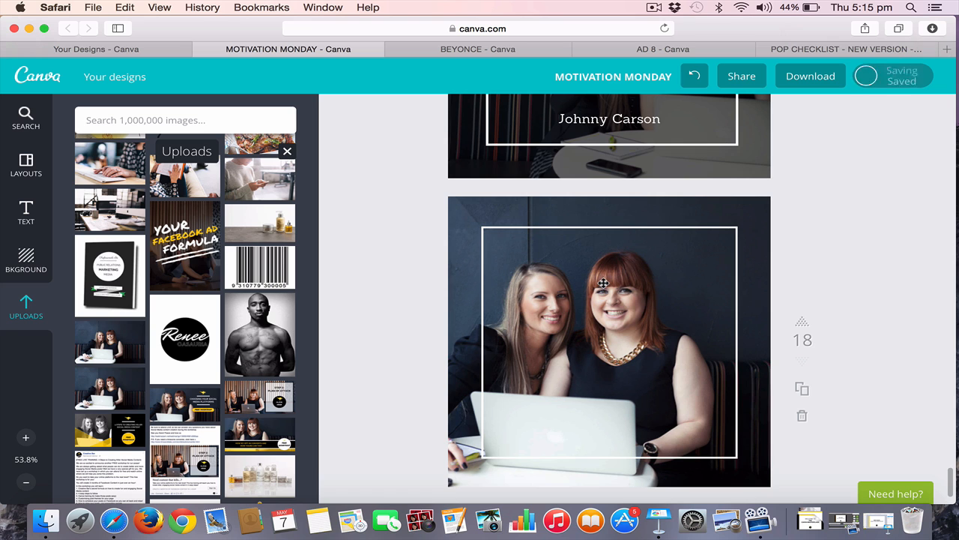
click(464, 221)
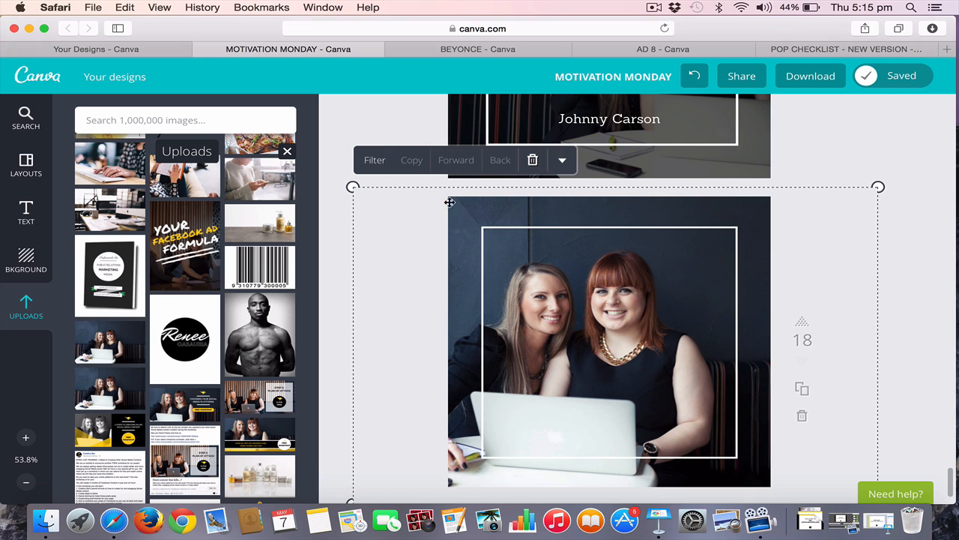
click(374, 160)
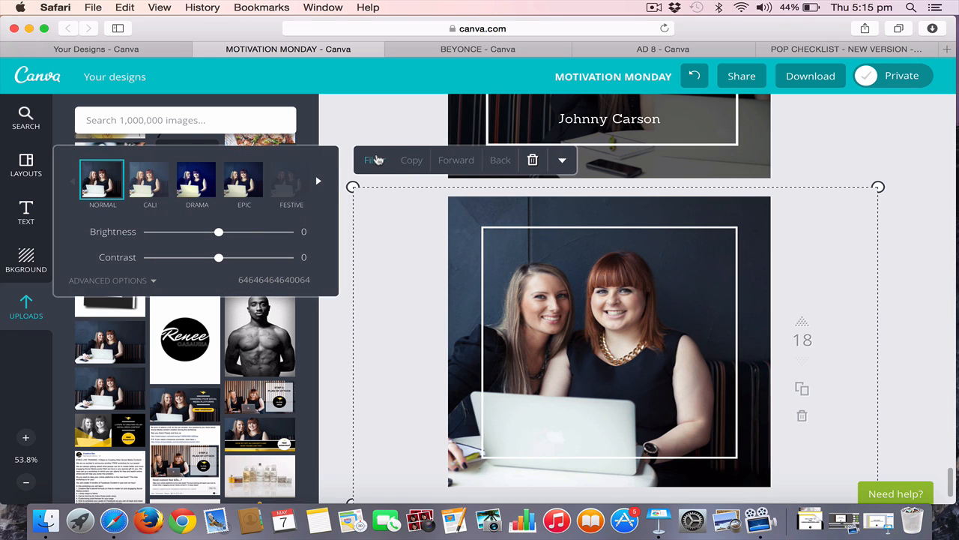
click(318, 183)
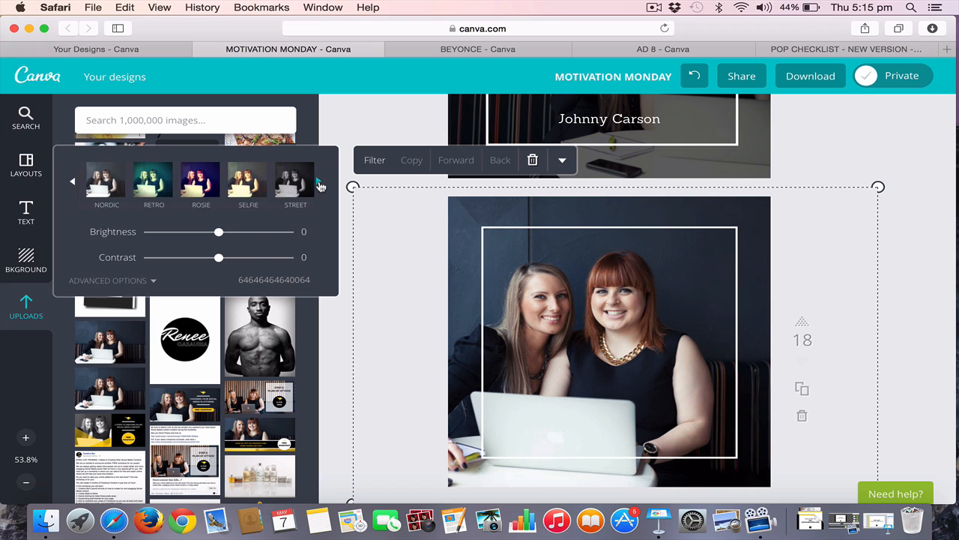
click(157, 182)
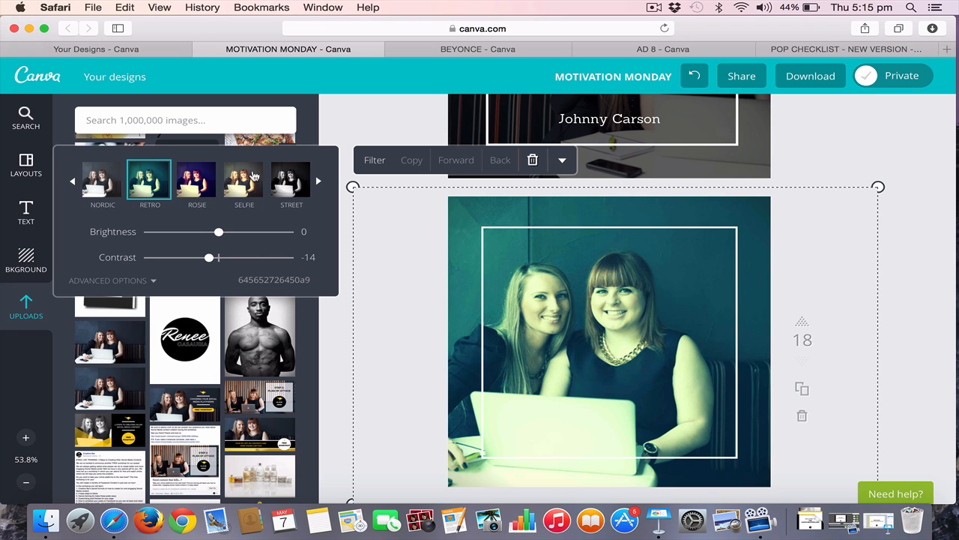
click(287, 180)
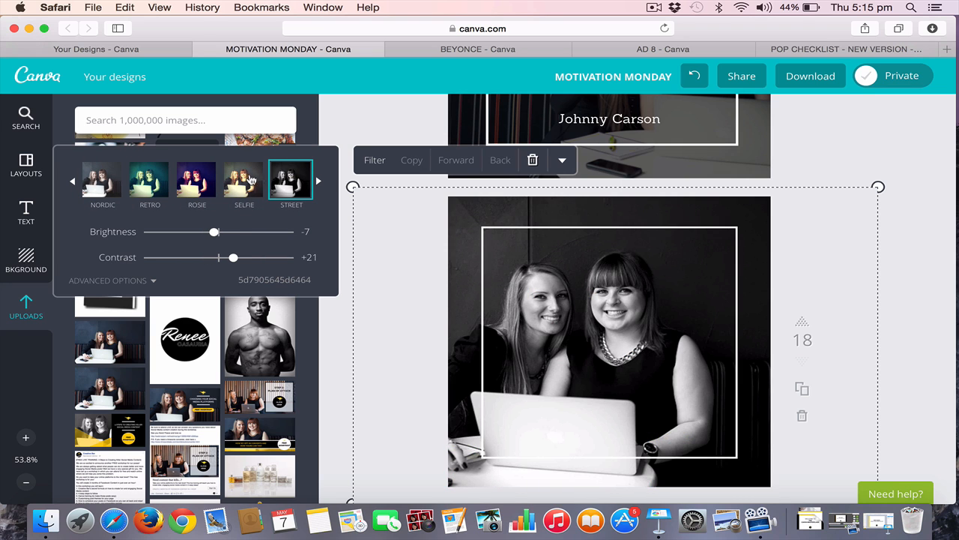
click(245, 179)
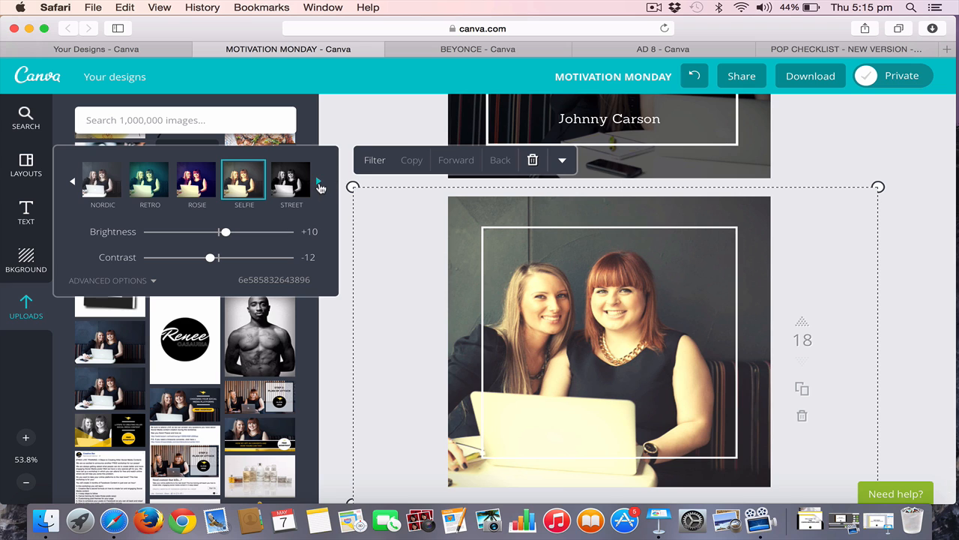
click(318, 181)
click(253, 173)
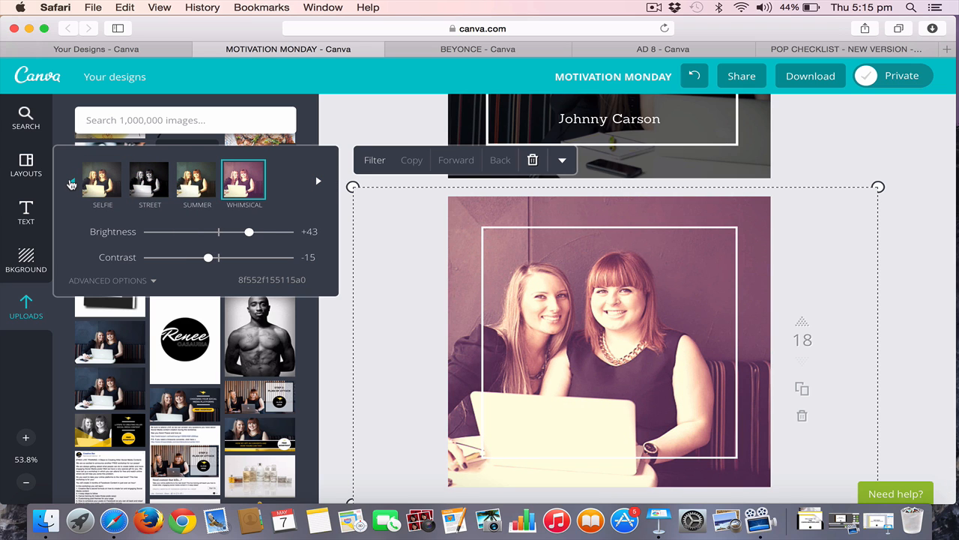
Try brightness 0 on the filtered photo, and restore the Normal filter with the advanced adjustment options expanded
click(72, 183)
drag(249, 232, 214, 242)
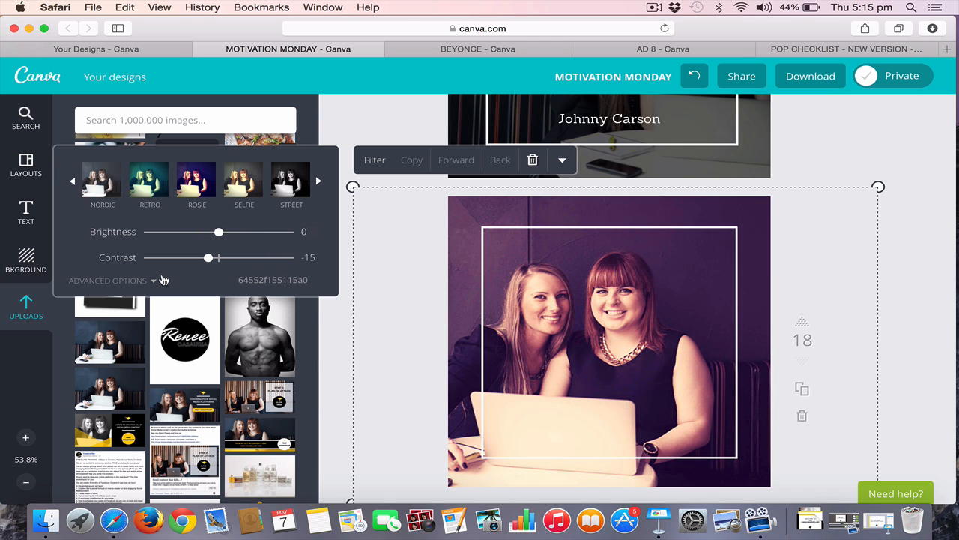
click(158, 279)
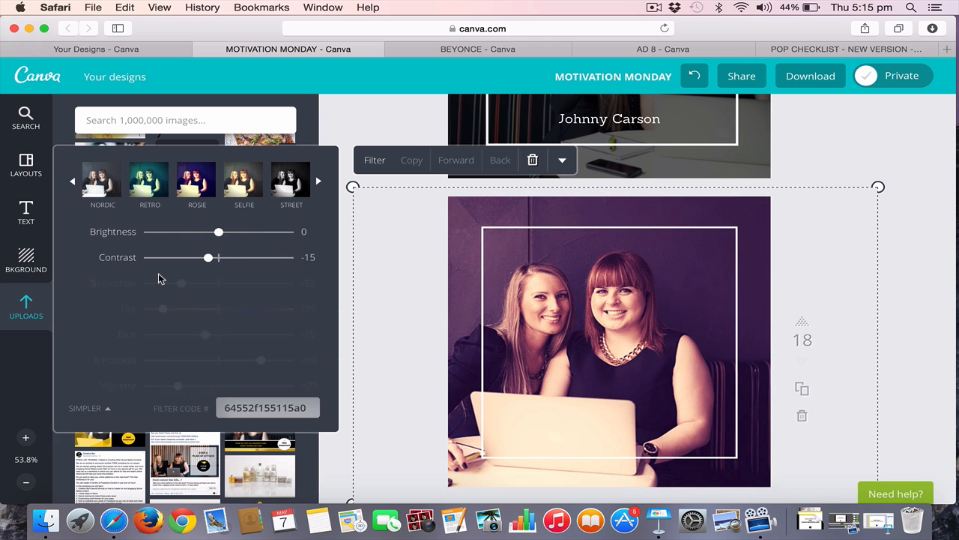
click(67, 180)
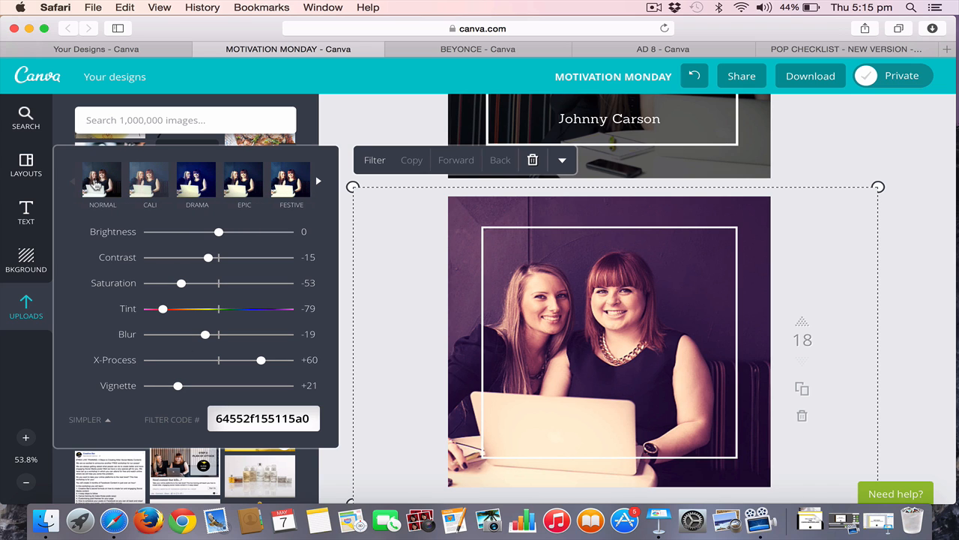
click(97, 184)
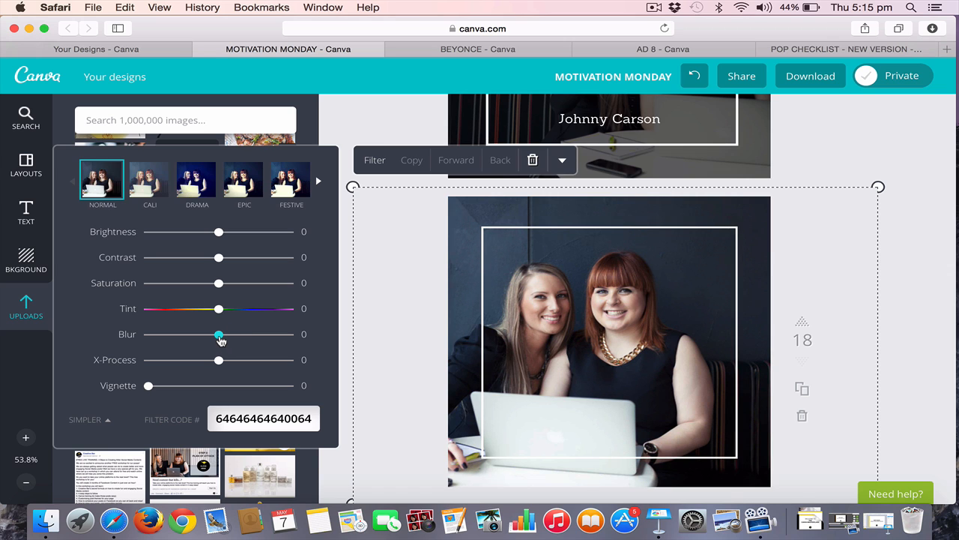
Try blur values of +6 and +21 on the background photo, and reset the blur to 0
drag(220, 337, 224, 337)
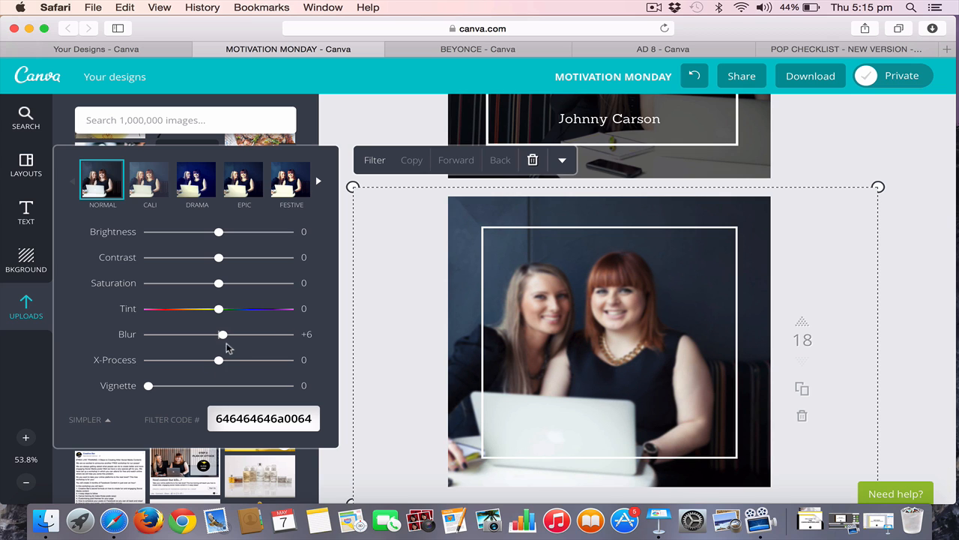
drag(224, 338, 234, 338)
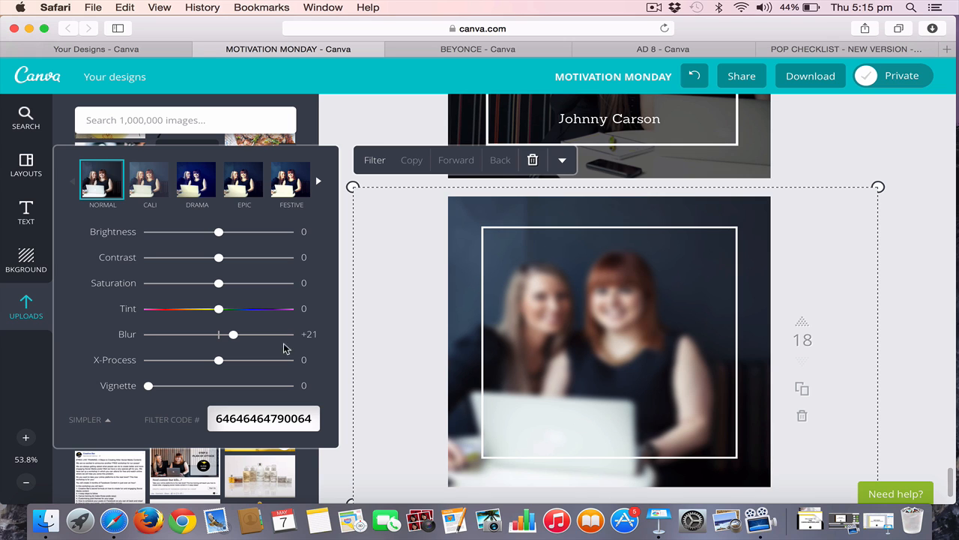
drag(234, 339, 218, 338)
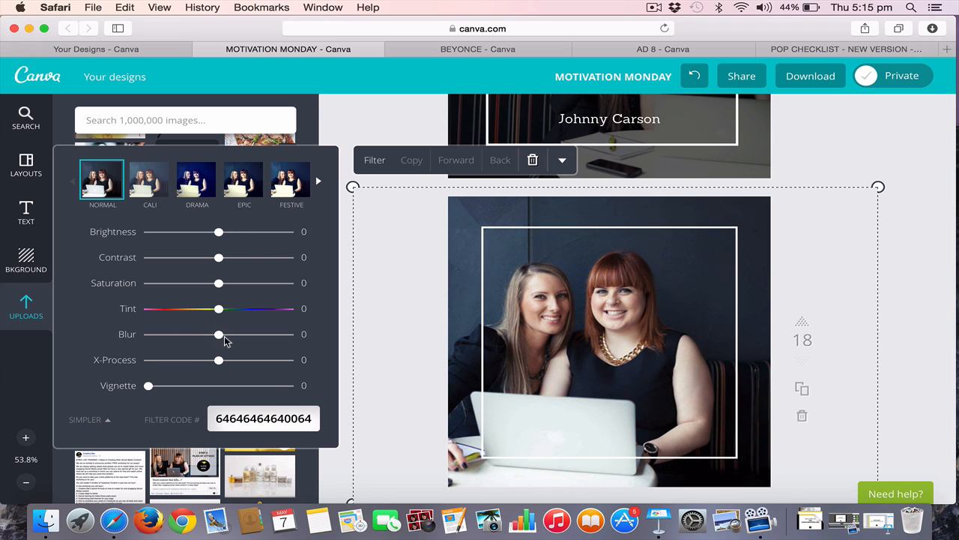
click(336, 129)
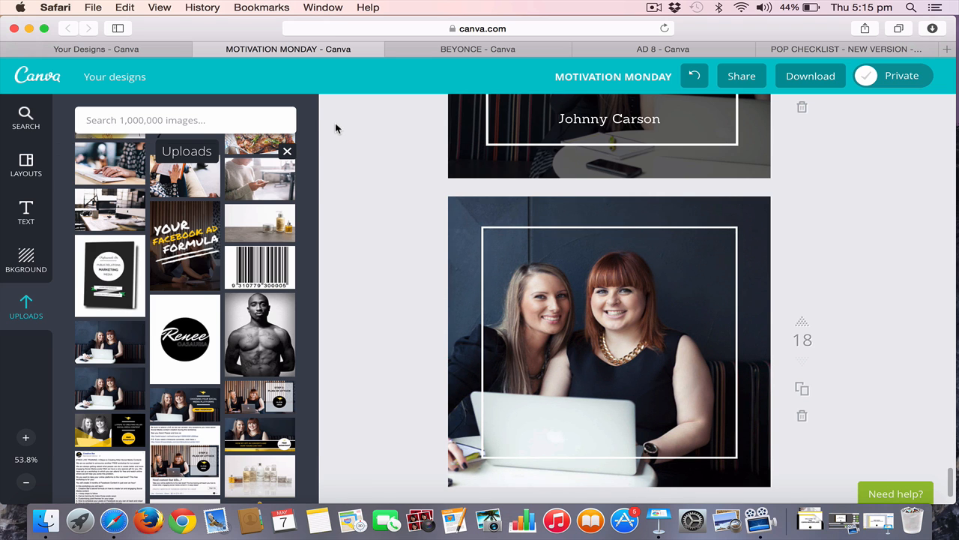
Add a square shape to page 18, colour it black and set its transparency to about 60
click(108, 122)
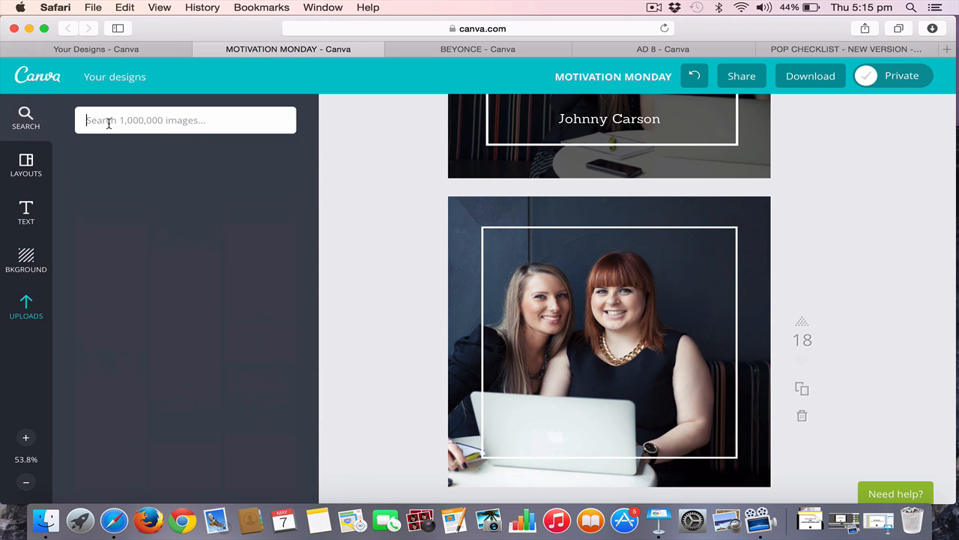
click(271, 181)
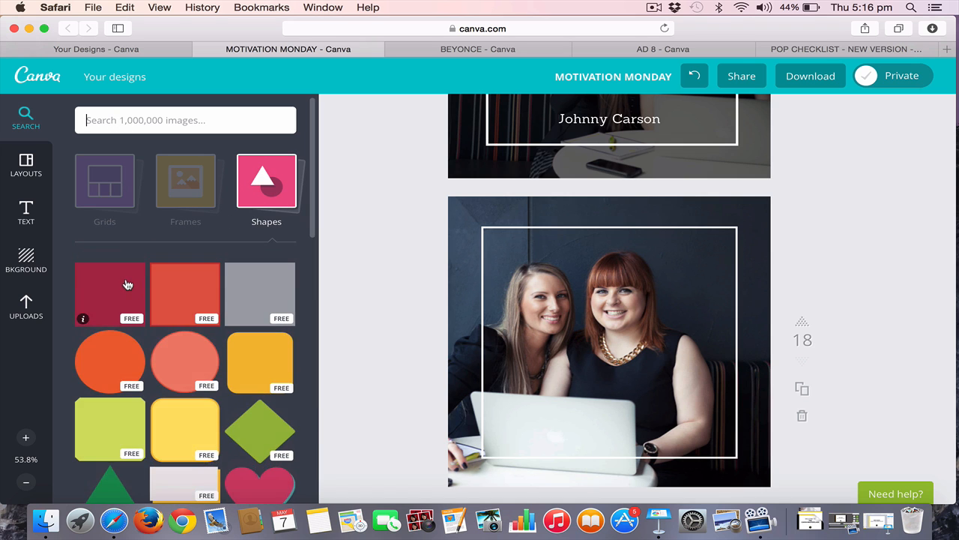
click(128, 285)
click(686, 223)
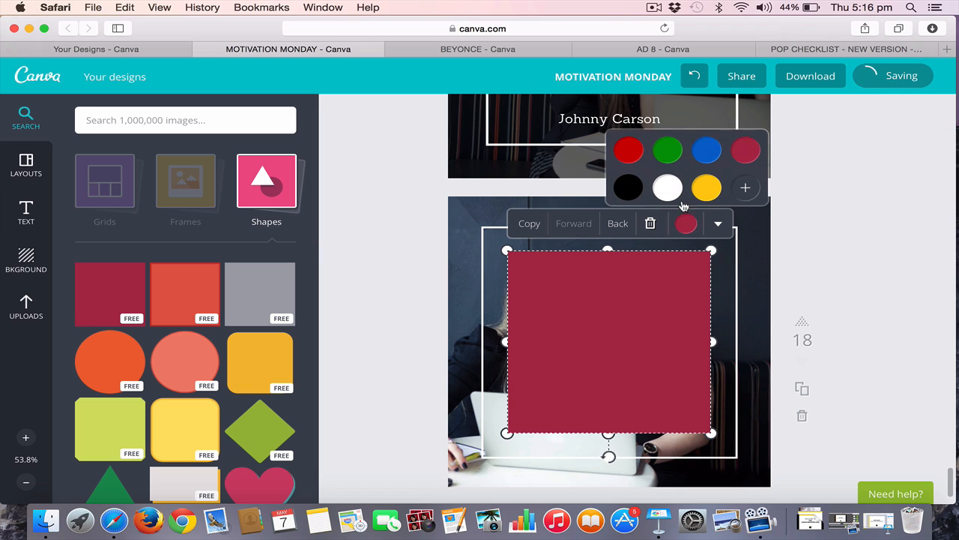
click(628, 187)
click(718, 224)
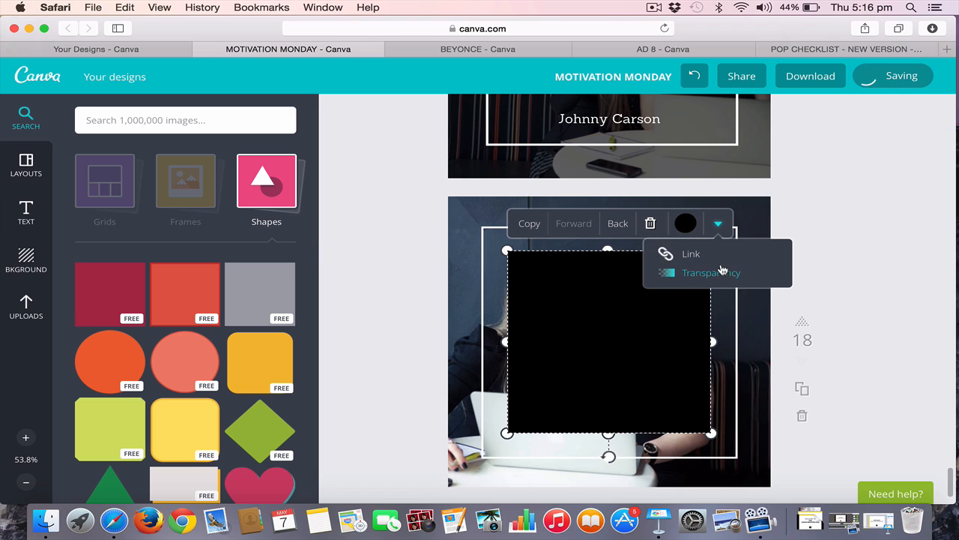
click(722, 271)
drag(790, 257, 763, 261)
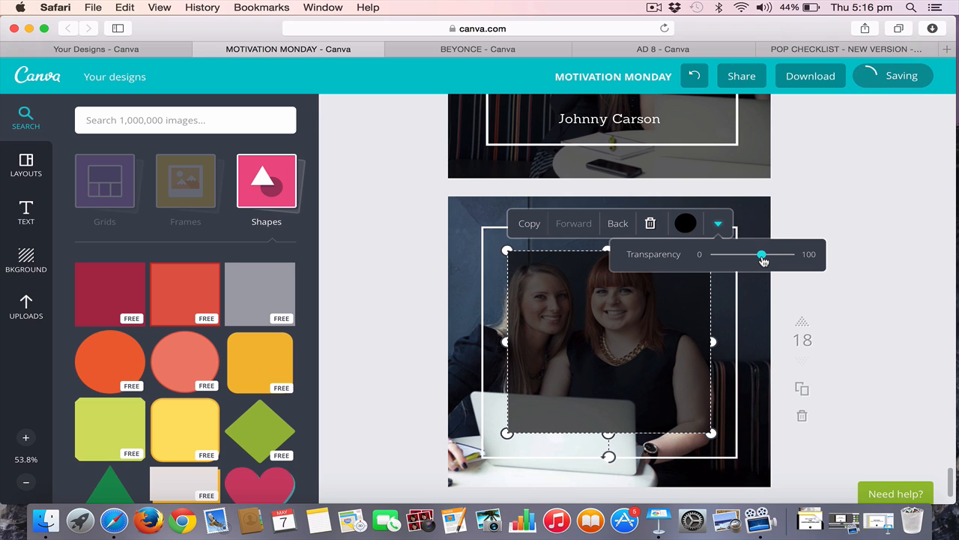
Enlarge the black overlay to cover the whole of page 18 and send it behind the white frame
drag(507, 250, 428, 180)
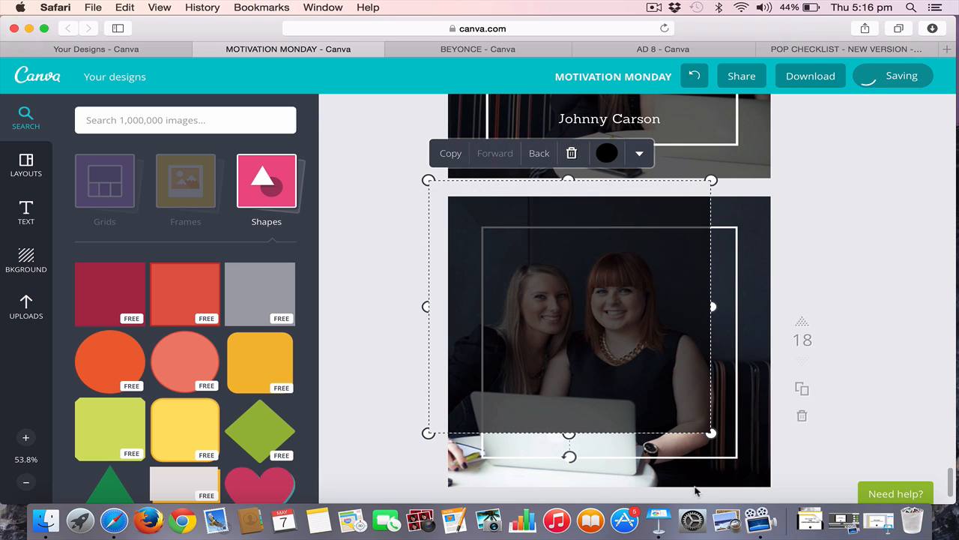
drag(711, 432, 787, 498)
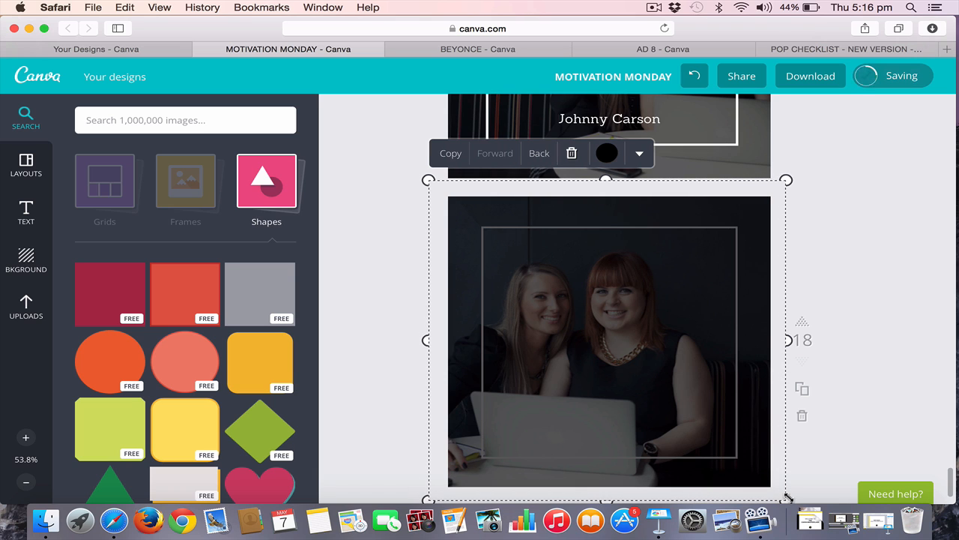
click(538, 154)
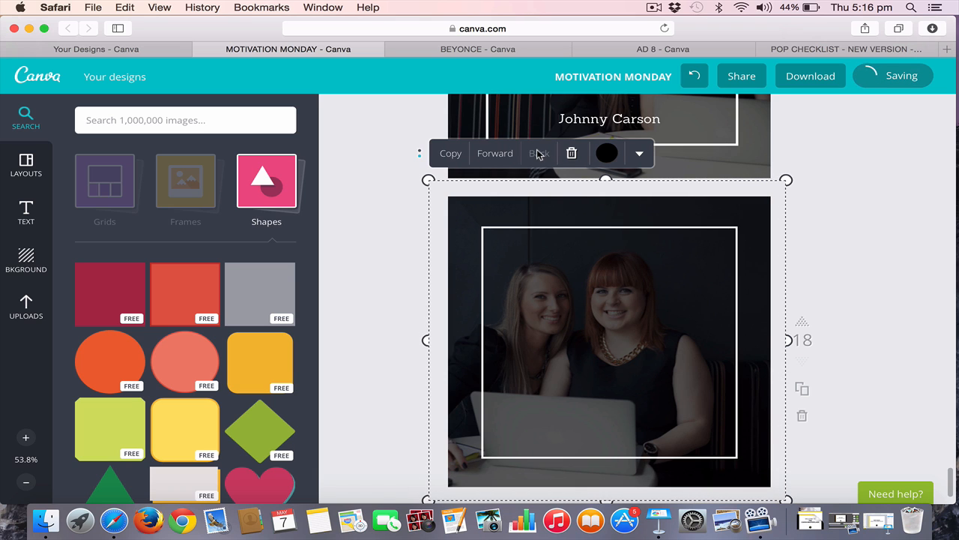
click(884, 247)
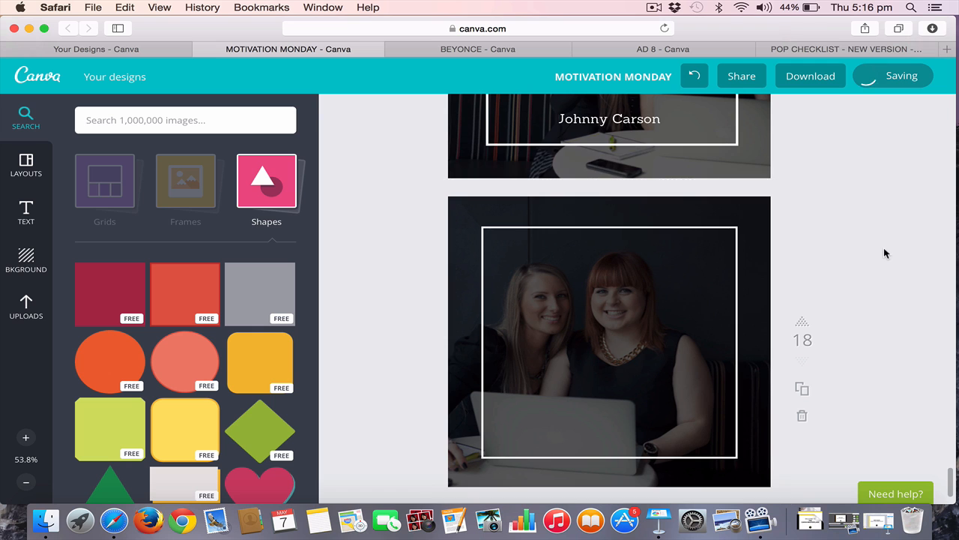
Add a subtitle text line inside the white frame on page 18 and colour it white
scroll(883, 246, up, 4)
scroll(883, 247, down, 5)
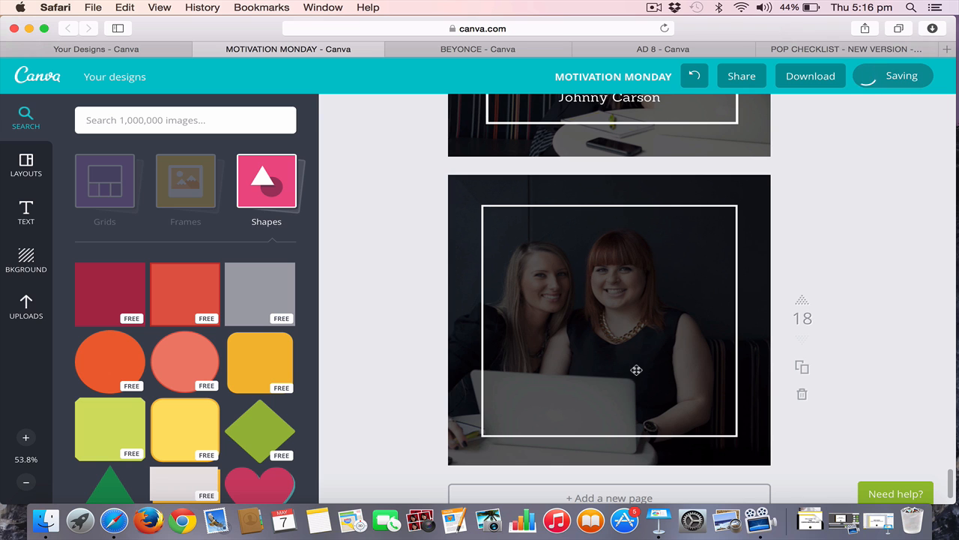
click(27, 212)
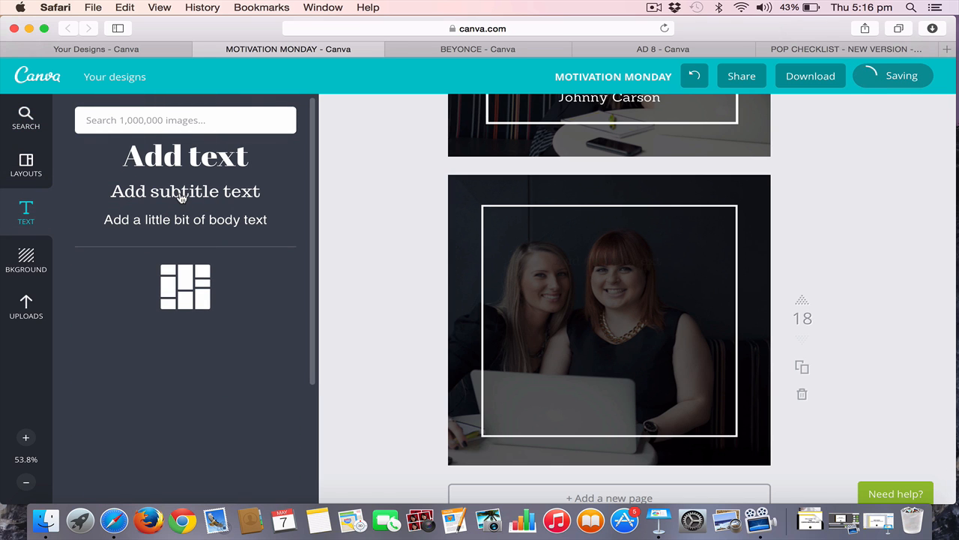
click(180, 193)
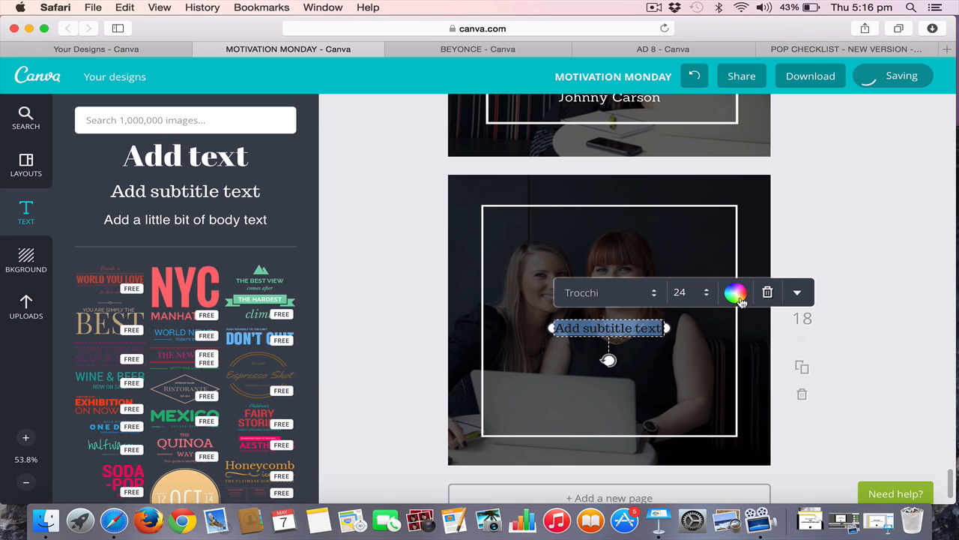
click(737, 294)
click(678, 256)
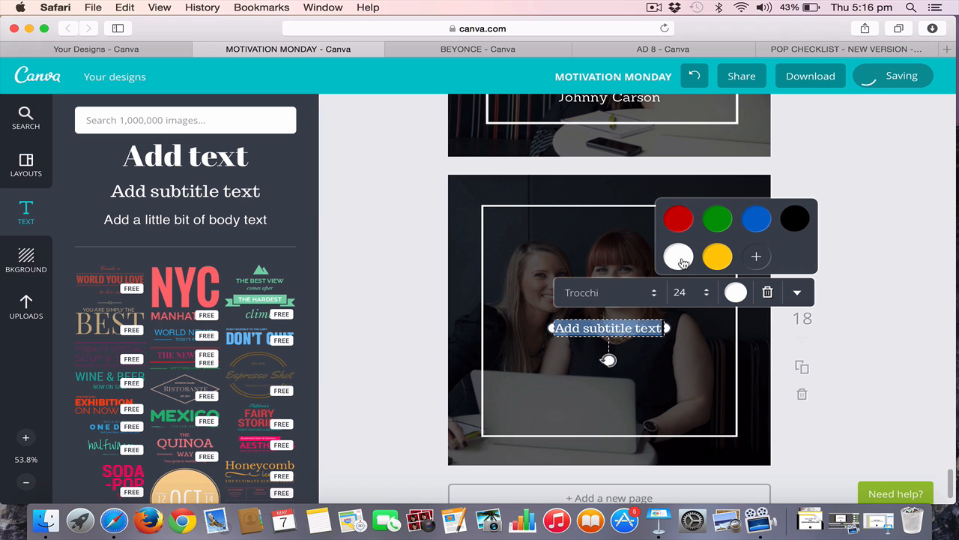
click(846, 160)
Review the framed Johnny Carson quote designs on pages 16 and 17 as a reference for page 18
scroll(846, 160, up, 5)
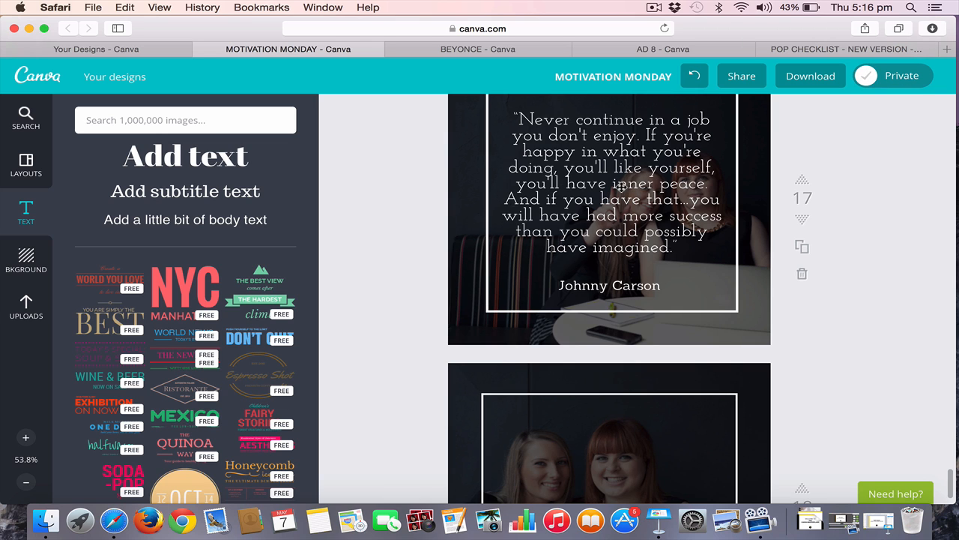
scroll(622, 189, up, 2)
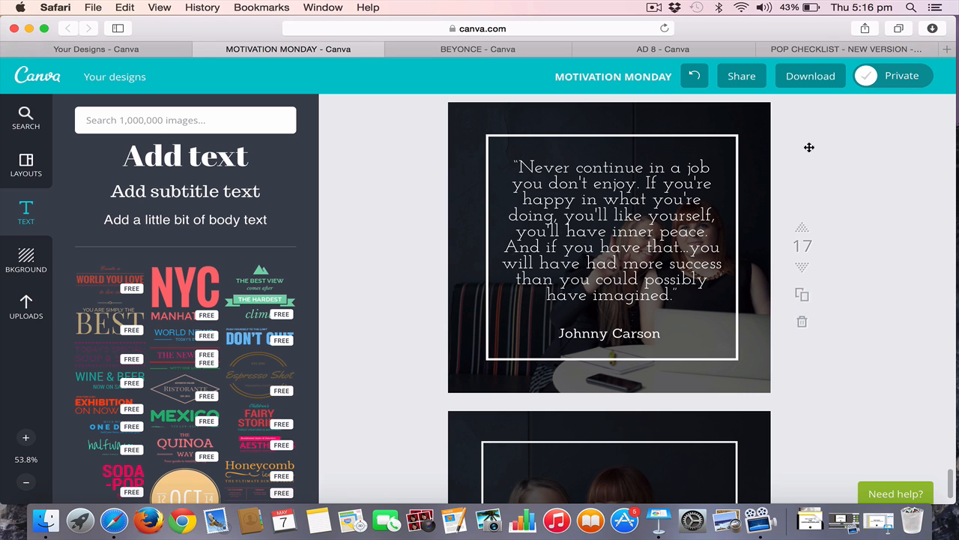
scroll(839, 154, up, 2)
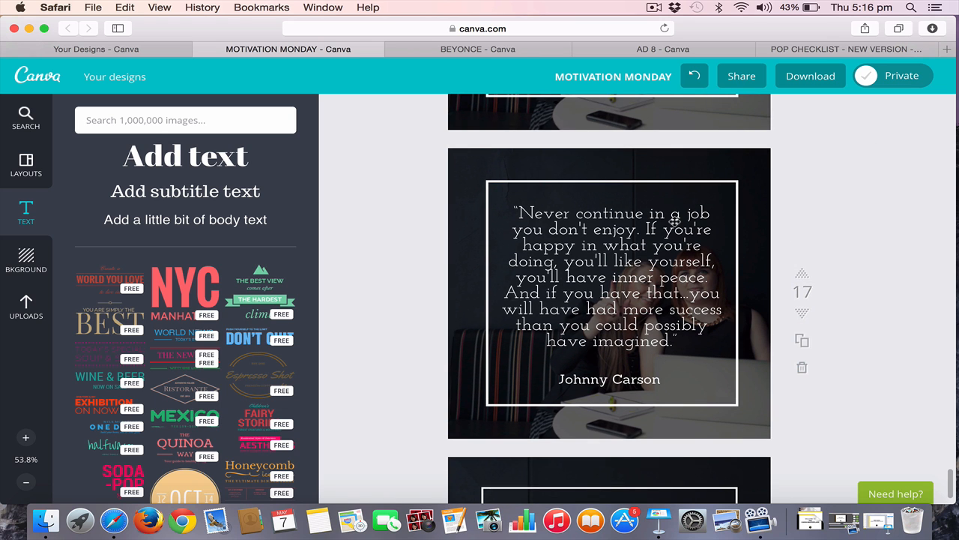
scroll(675, 217, up, 10)
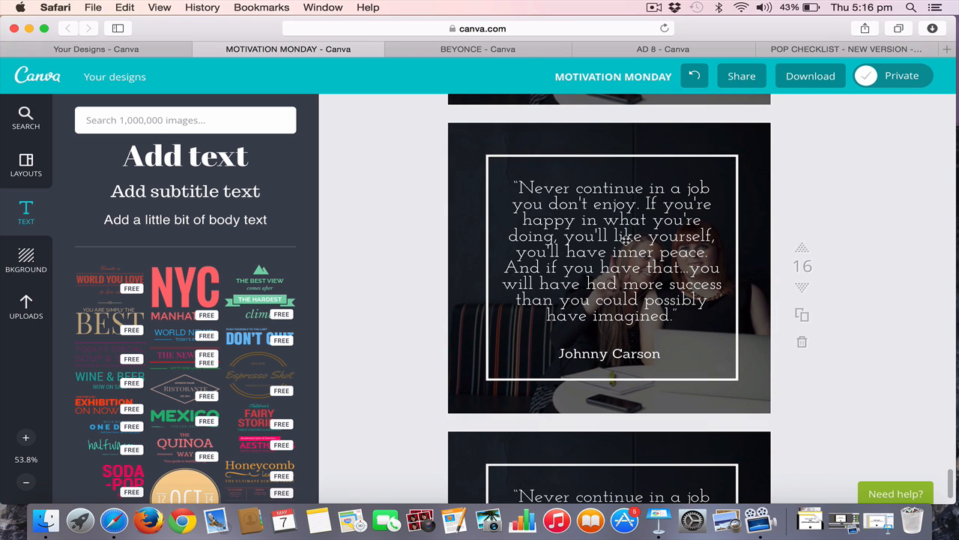
scroll(625, 237, down, 12)
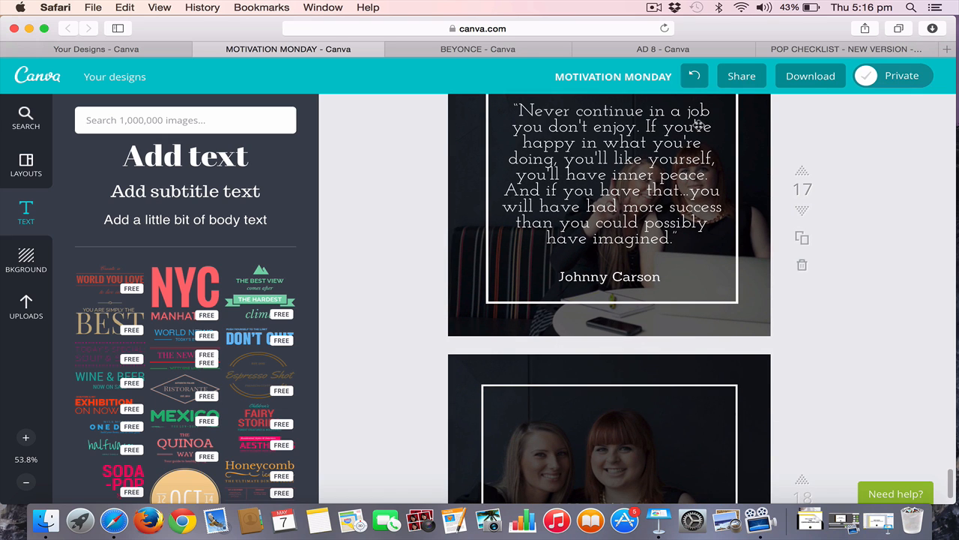
Try to add a white subtitle line reading "Practice text" inside the frame on page 18
scroll(698, 126, up, 1)
scroll(697, 130, down, 2)
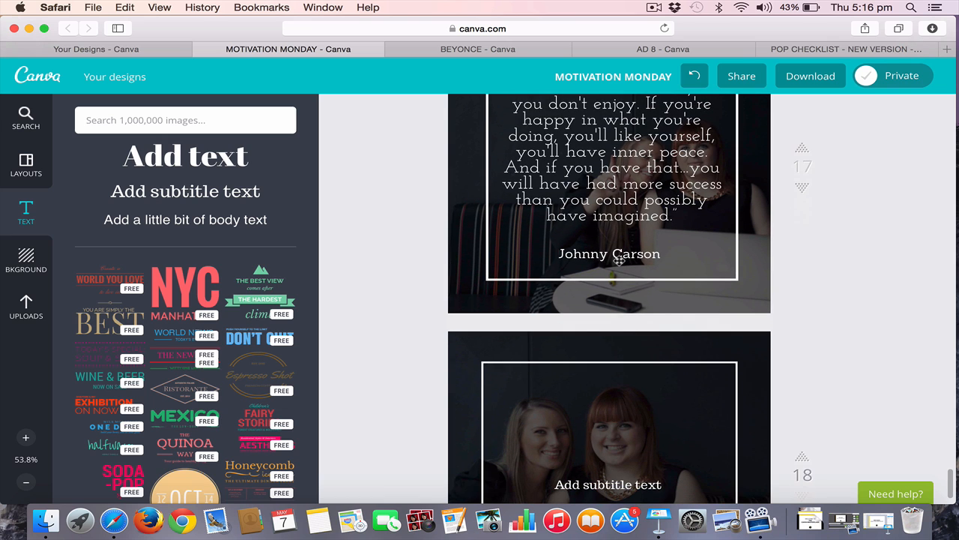
scroll(602, 377, down, 5)
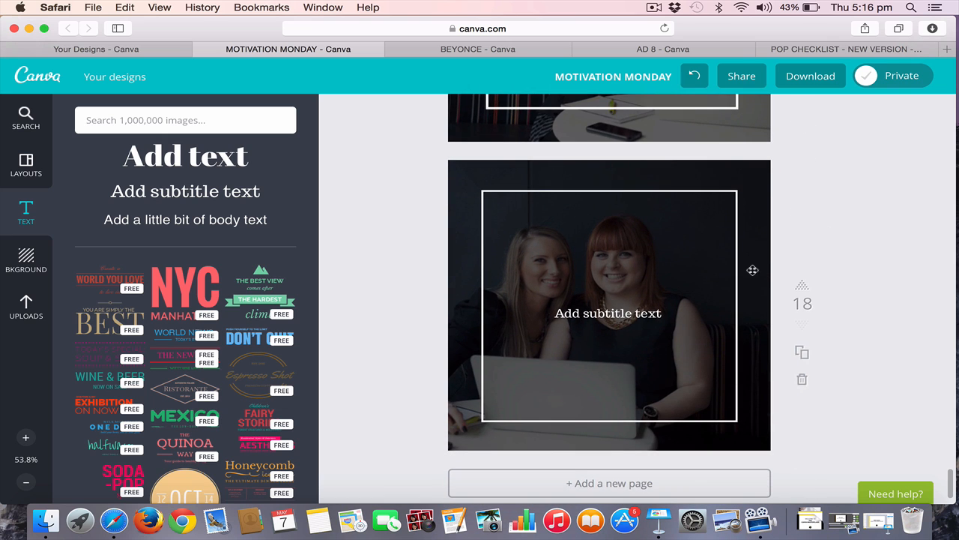
click(160, 198)
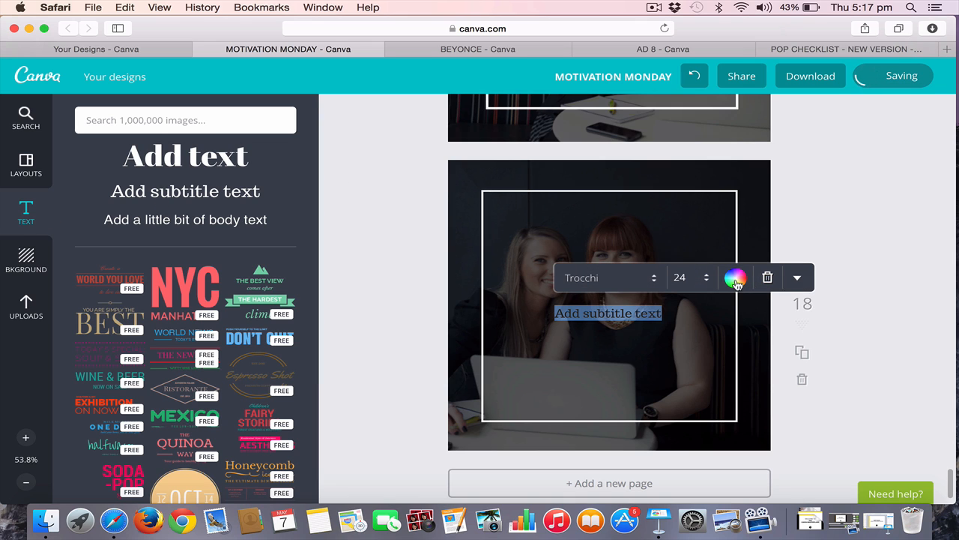
click(735, 279)
click(682, 252)
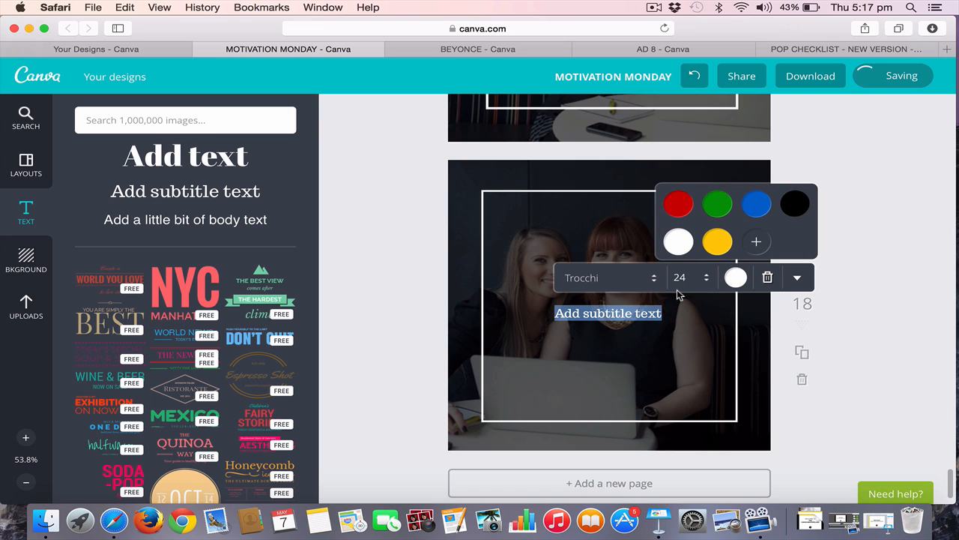
text(Pr)
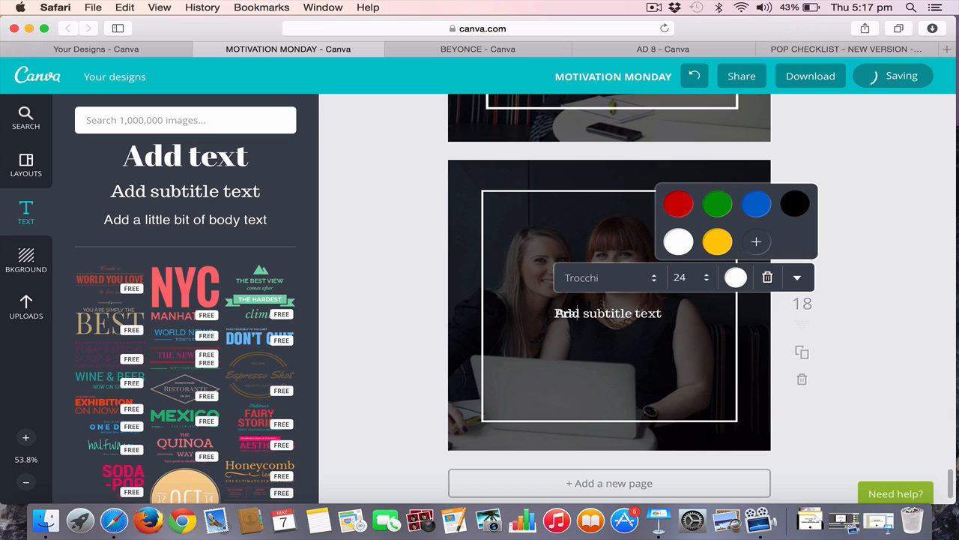
text(actice text)
click(917, 332)
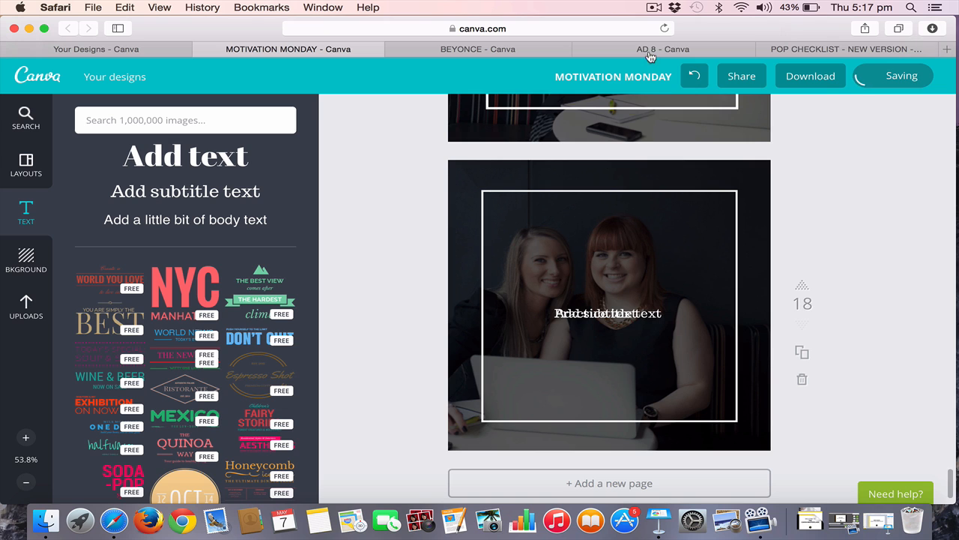
click(655, 6)
click(667, 34)
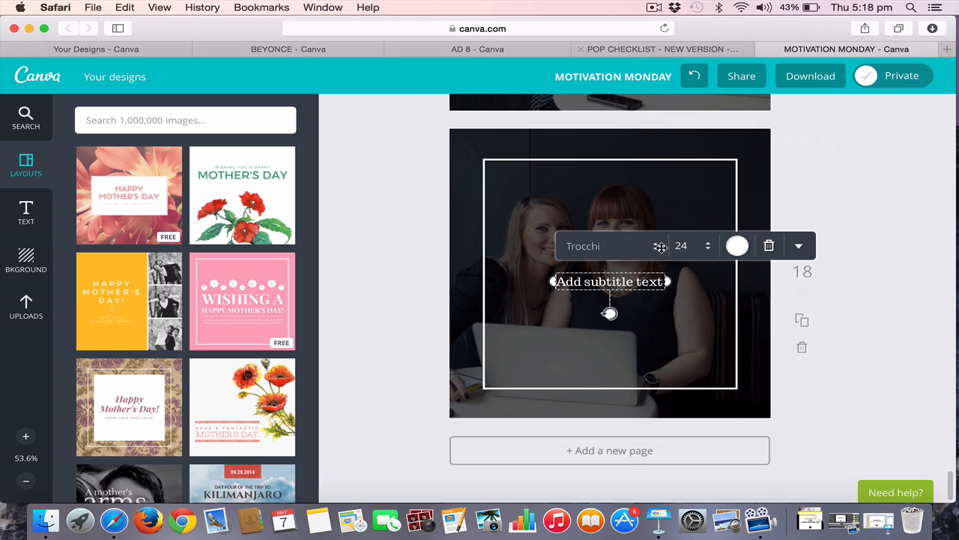
Replace the page 18 subtitle placeholder with the copied "Never continue in a job you don't enjoy" quote and widen its text box
triple_click(645, 282)
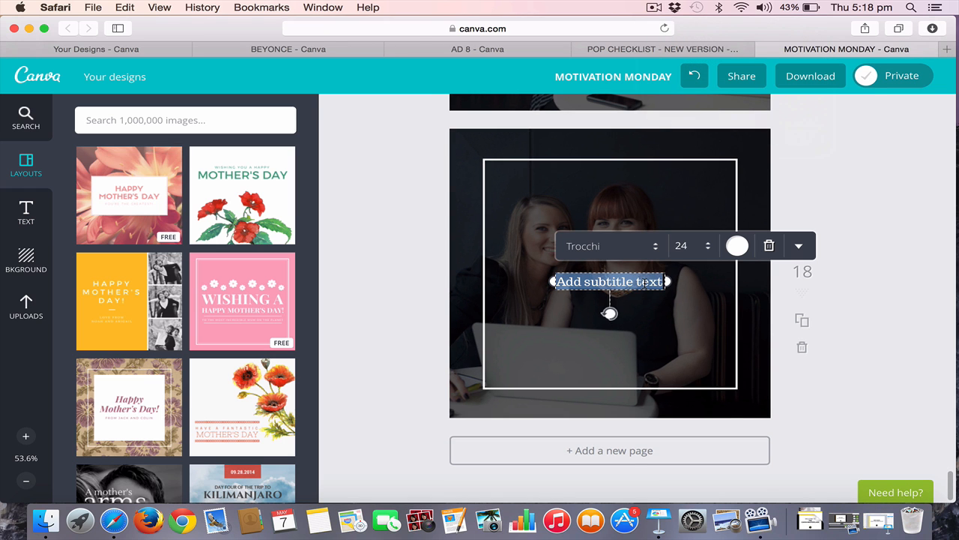
key(super+v)
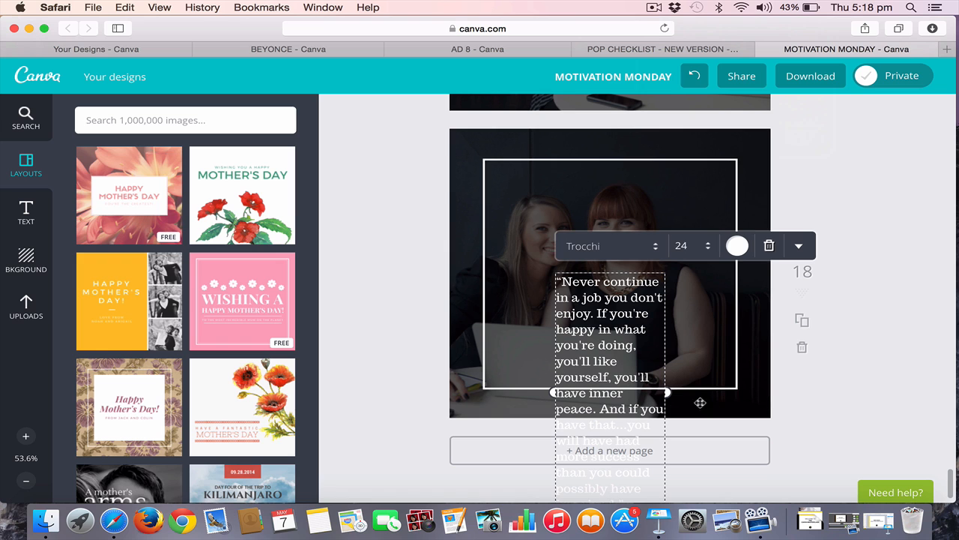
drag(666, 392, 737, 376)
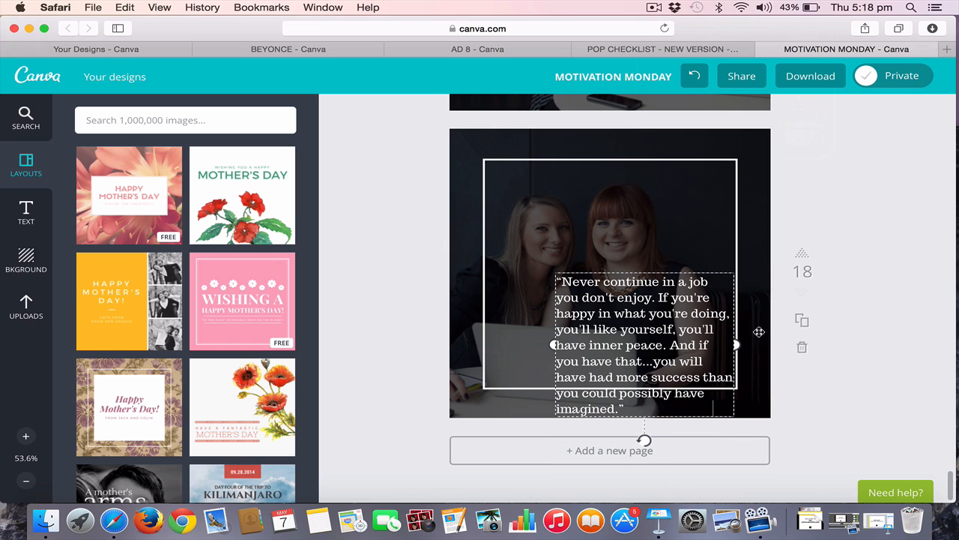
Centre-align the quote text on page 18
click(799, 246)
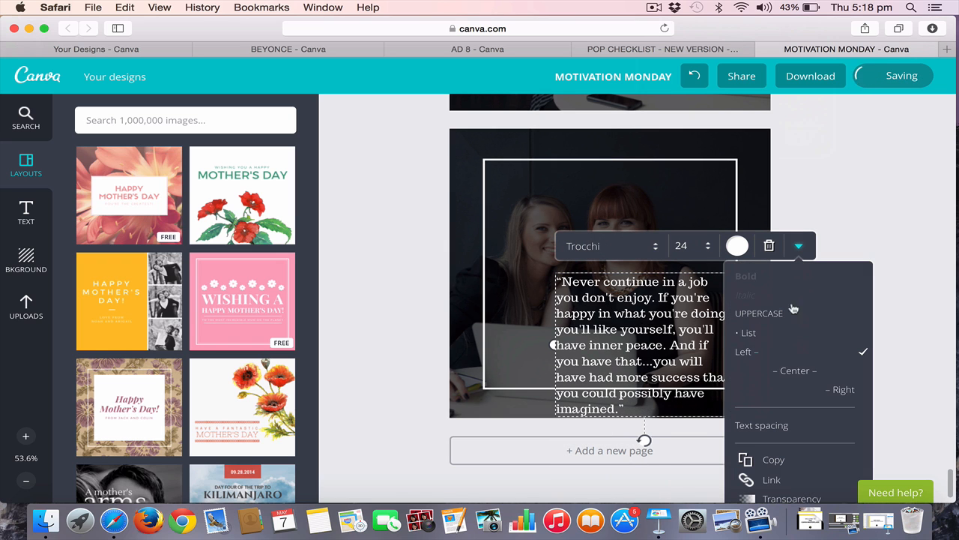
click(793, 380)
click(916, 191)
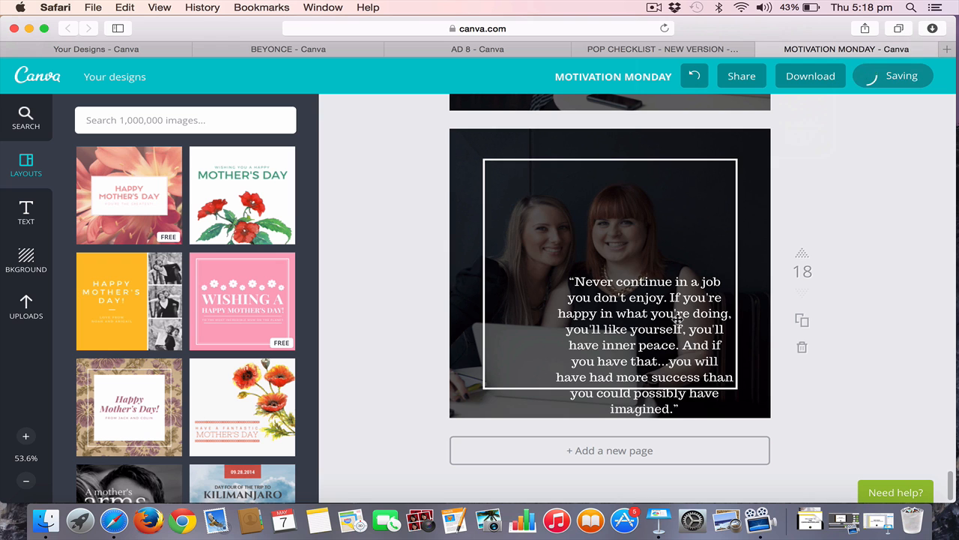
Move the quote up inside the white frame and widen its text box on both sides to nearly fill the frame's width
drag(678, 320, 625, 243)
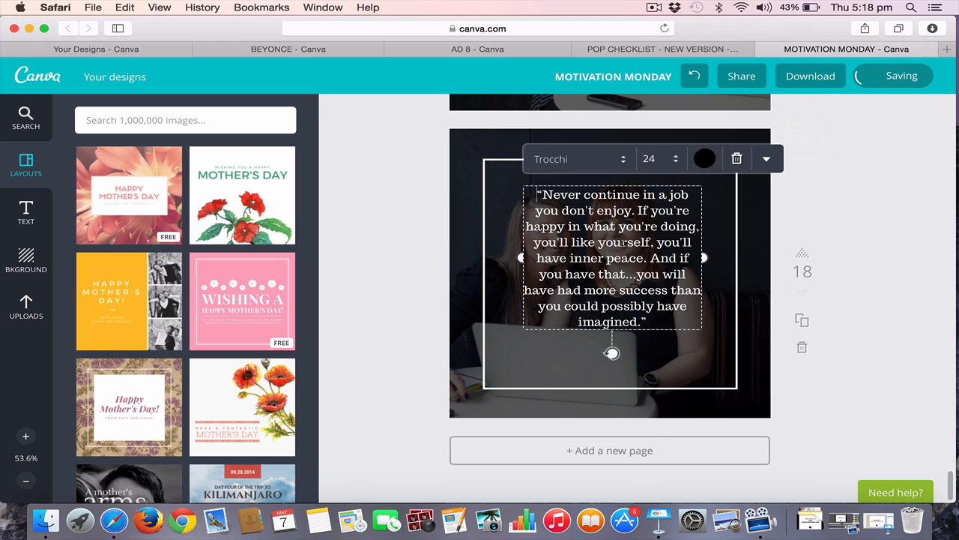
drag(521, 258, 496, 255)
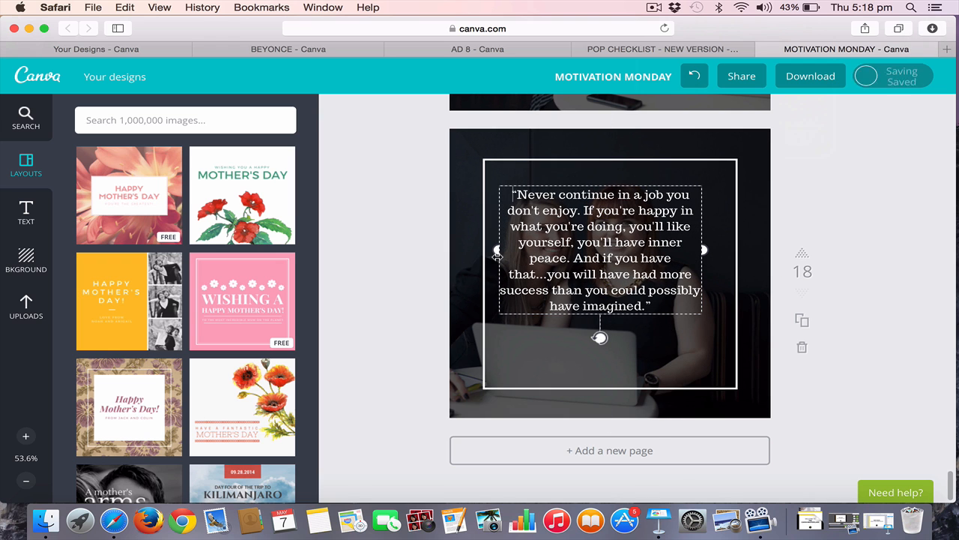
drag(703, 250, 723, 247)
click(866, 166)
Increase the line height of the page 18 quote and shift the text slightly down within the white frame
click(650, 246)
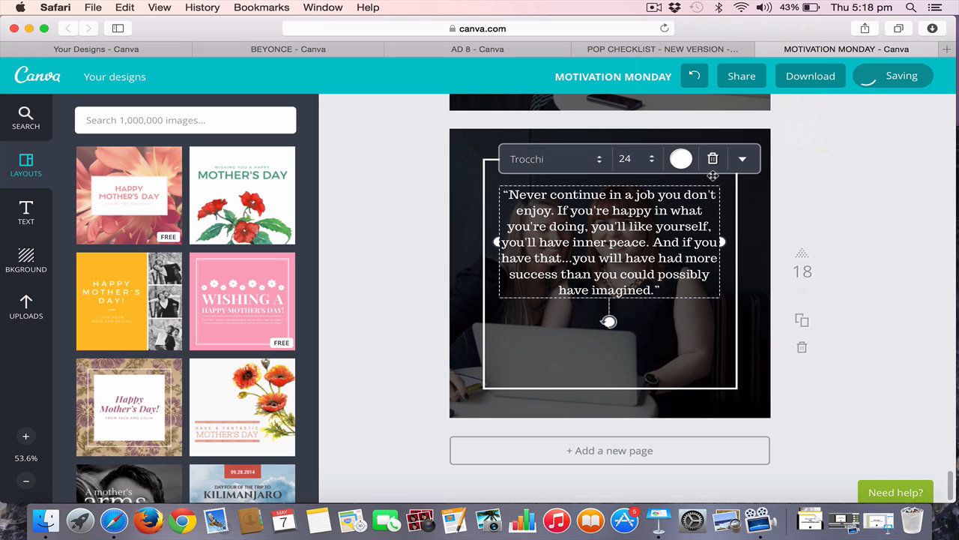
click(742, 159)
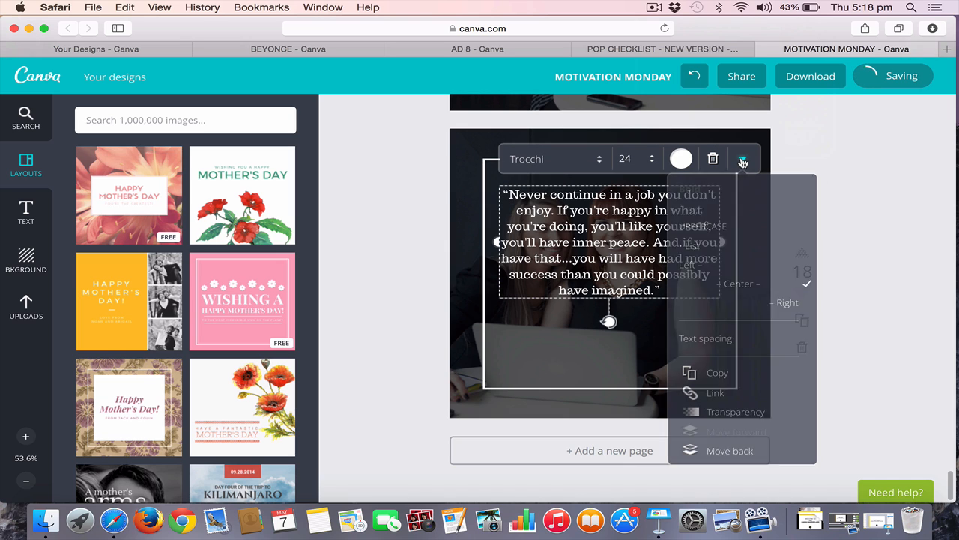
click(725, 350)
drag(775, 213, 800, 216)
click(897, 173)
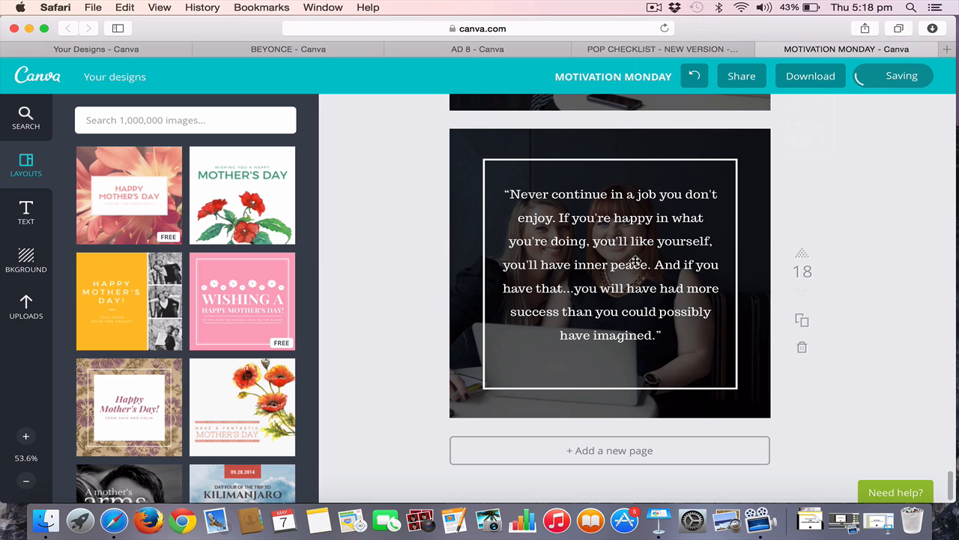
drag(636, 262, 627, 275)
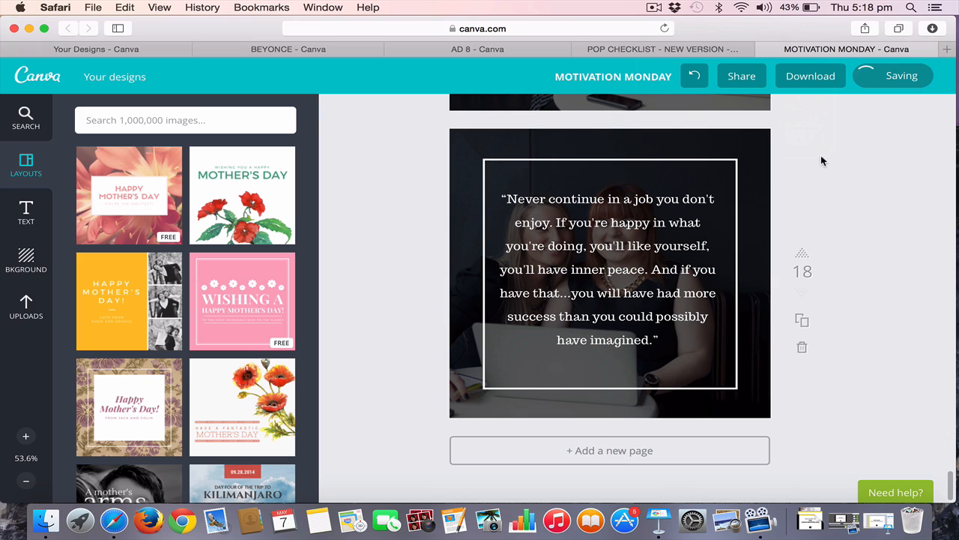
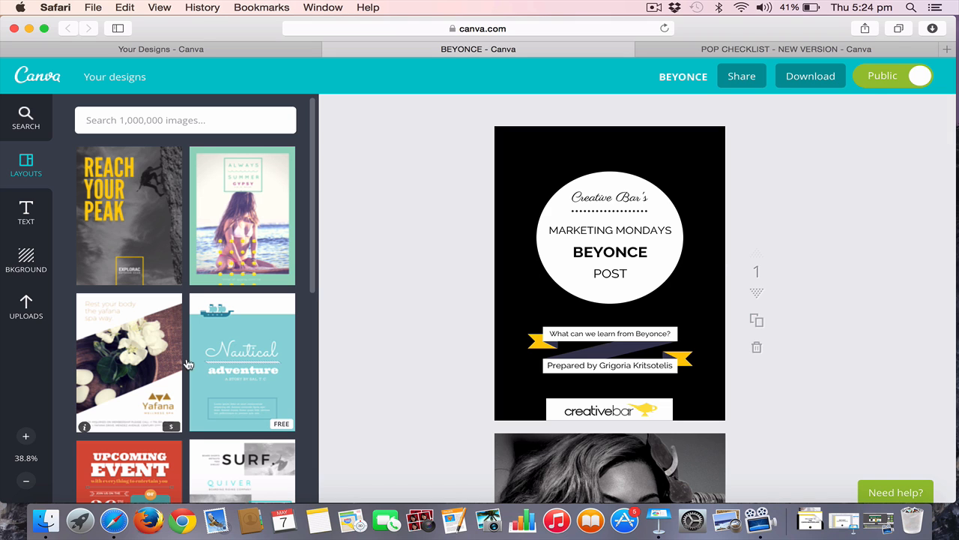
Browse the layout gallery to find the Water Festival poster layout with the white circle and ribbon
scroll(213, 363, down, 4)
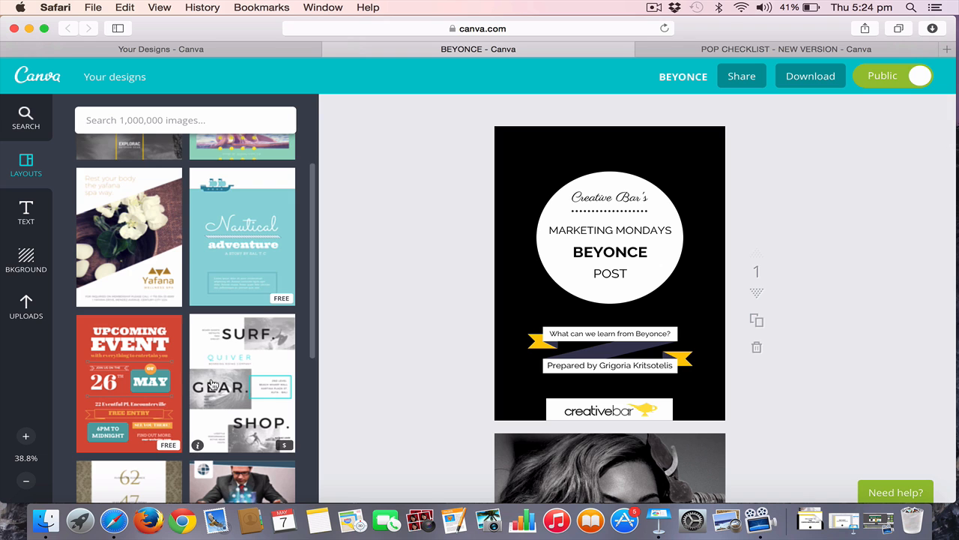
scroll(213, 384, down, 10)
scroll(213, 385, down, 9)
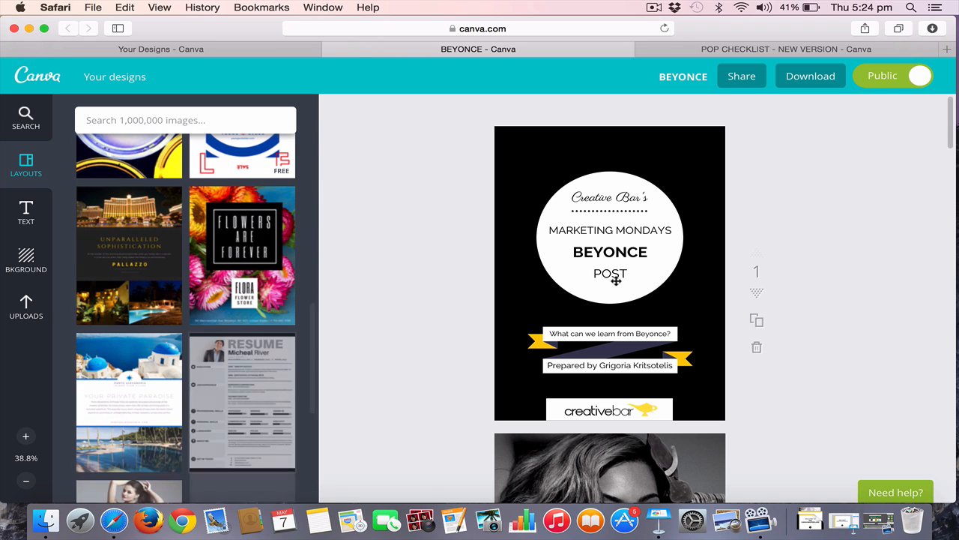
scroll(155, 416, down, 11)
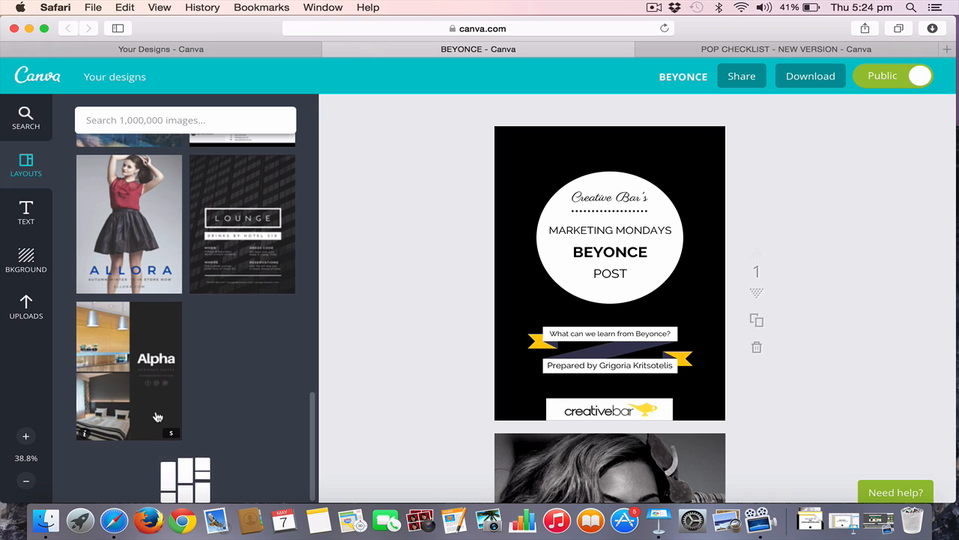
scroll(157, 416, down, 10)
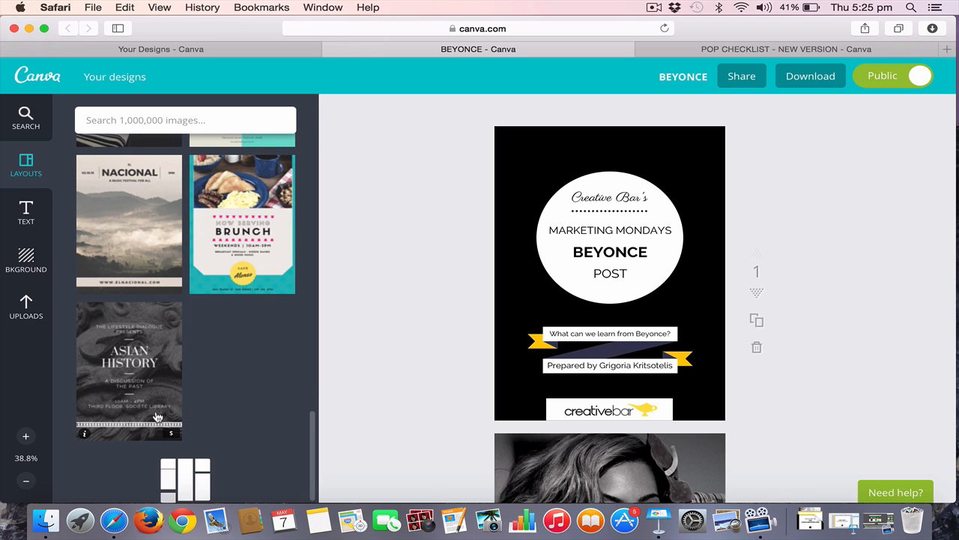
scroll(157, 417, down, 8)
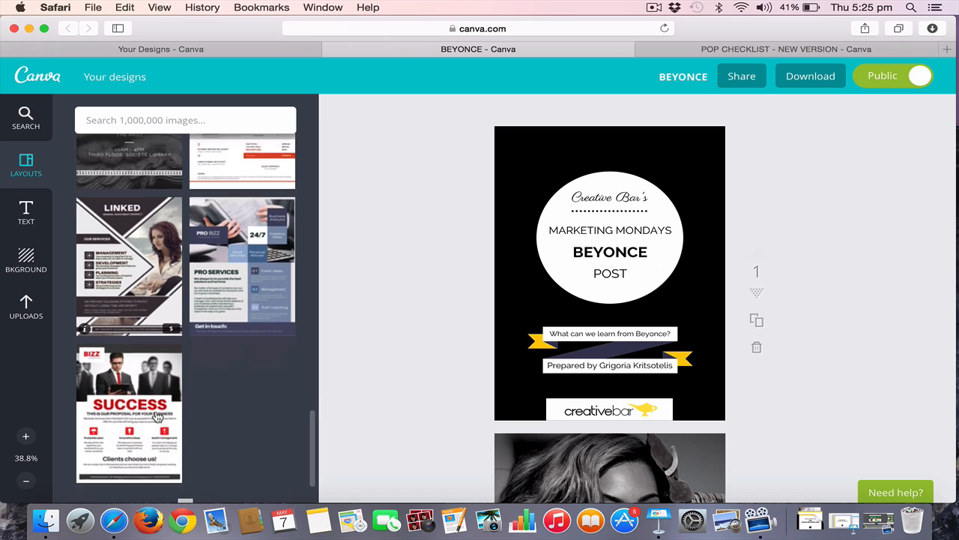
scroll(158, 417, down, 5)
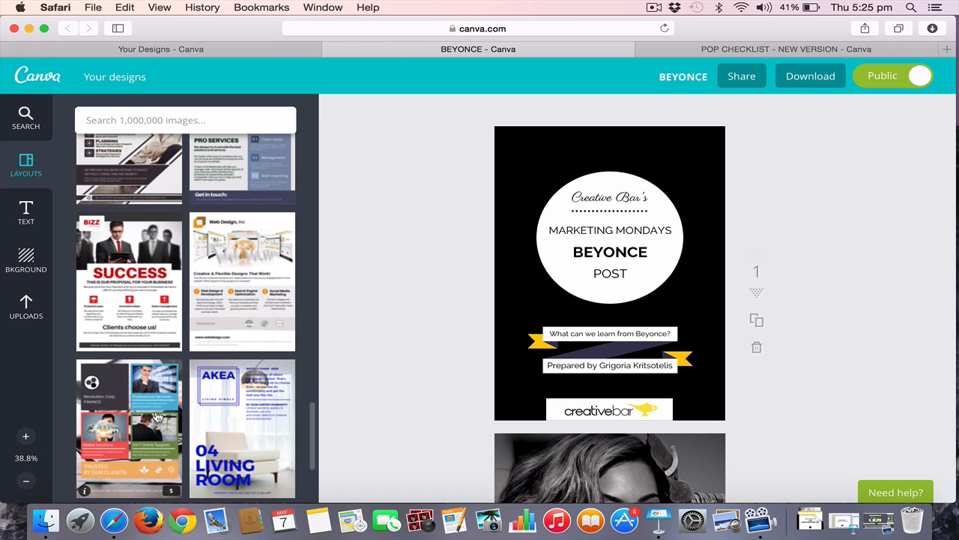
scroll(158, 417, down, 5)
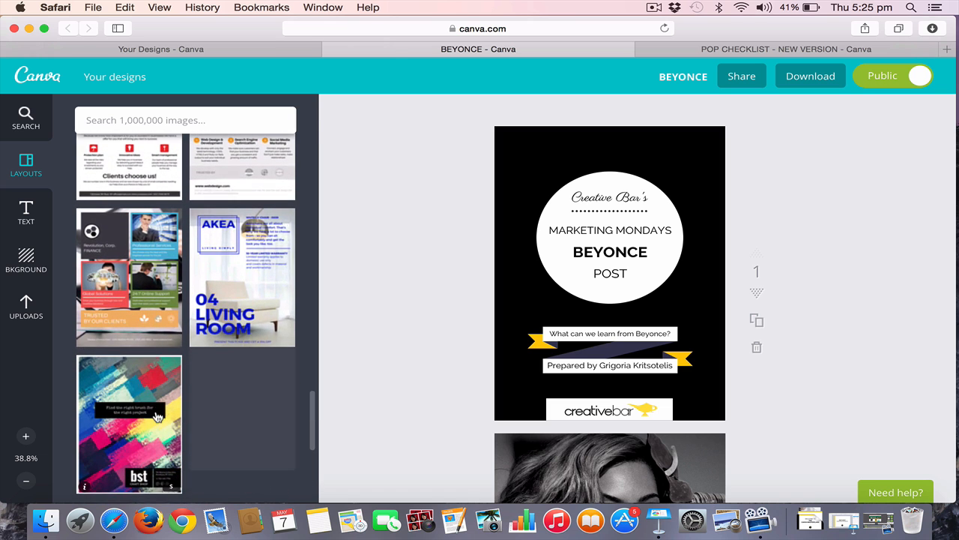
scroll(216, 399, down, 6)
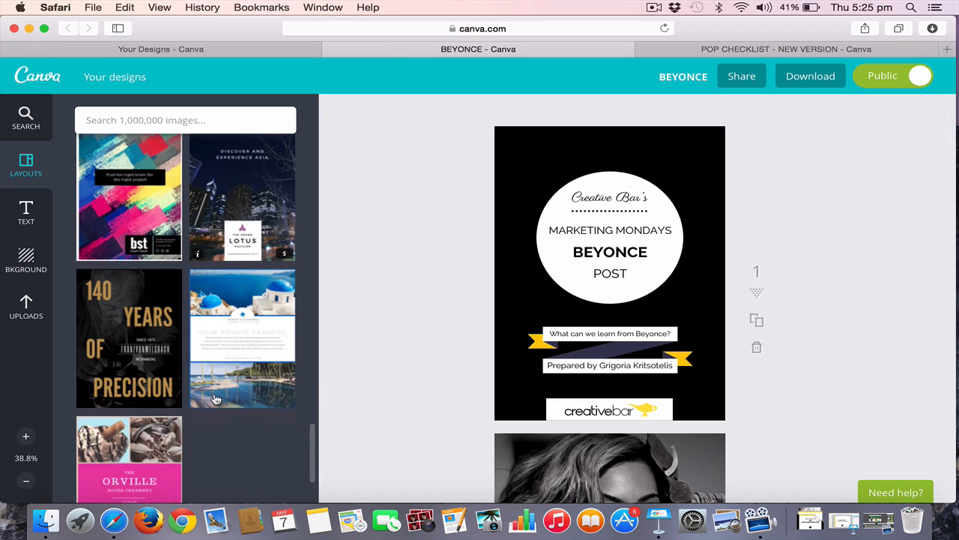
scroll(216, 400, down, 3)
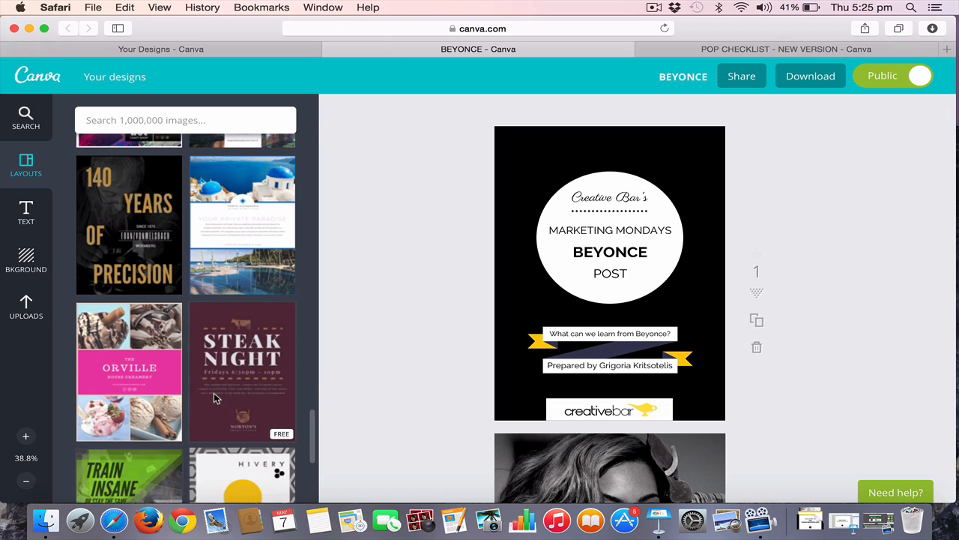
scroll(214, 398, down, 7)
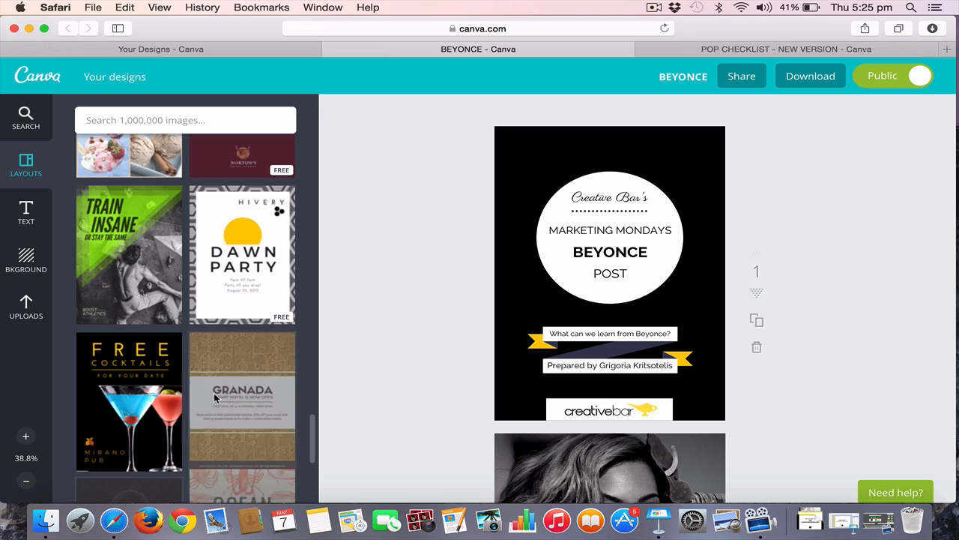
scroll(214, 398, down, 5)
scroll(213, 398, down, 4)
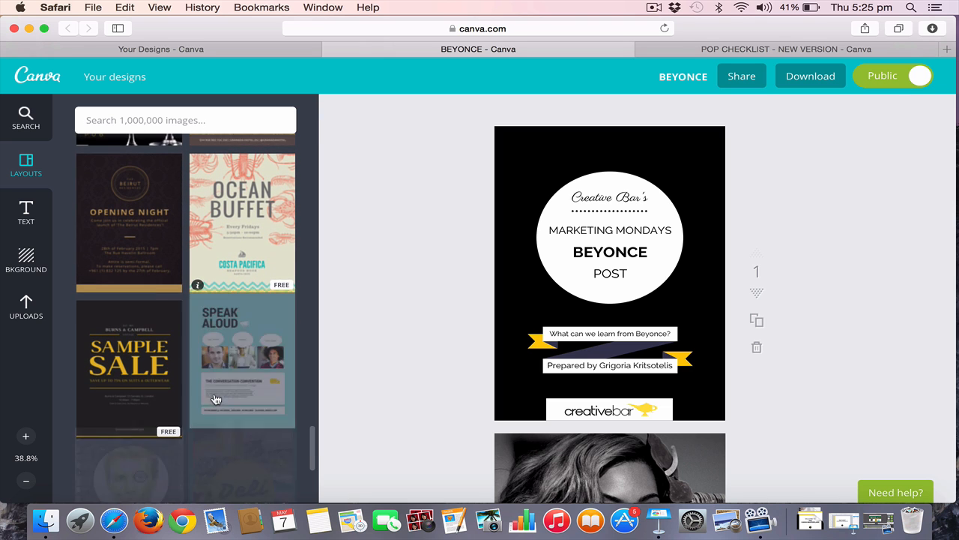
scroll(213, 398, down, 6)
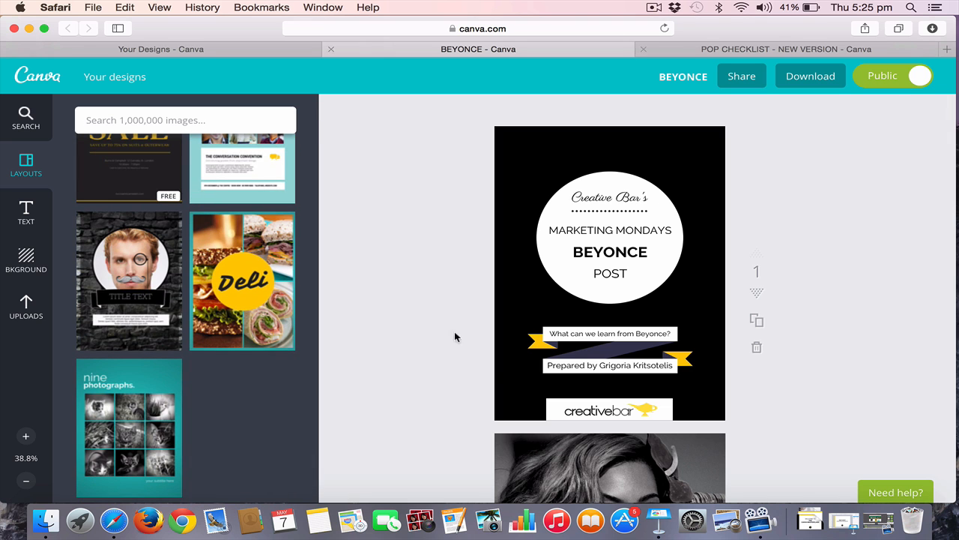
scroll(124, 428, down, 2)
scroll(124, 428, down, 7)
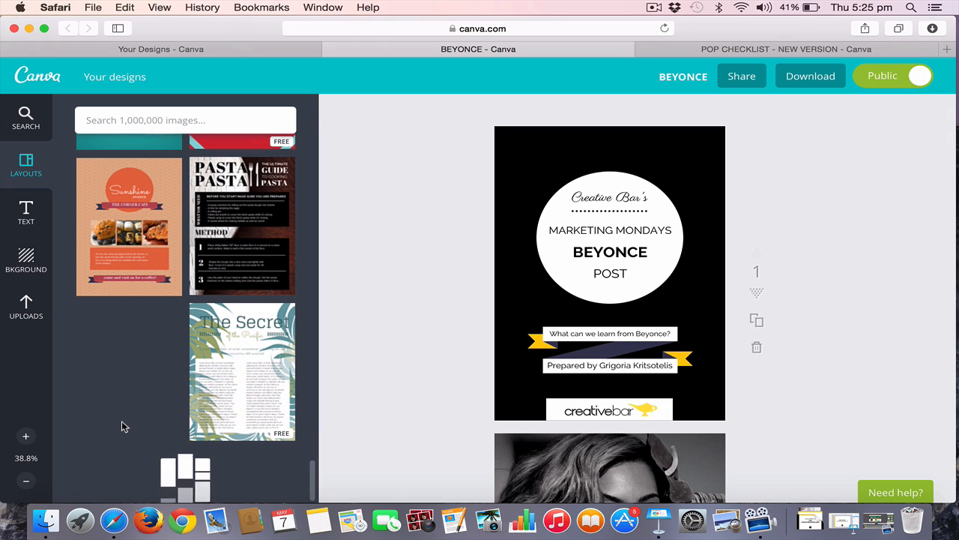
scroll(122, 422, down, 6)
scroll(122, 424, down, 2)
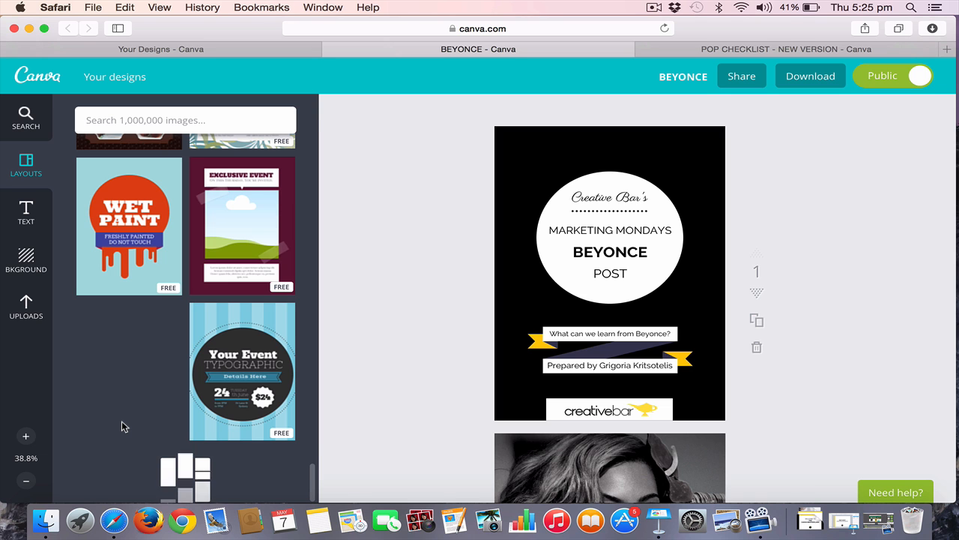
scroll(122, 426, down, 6)
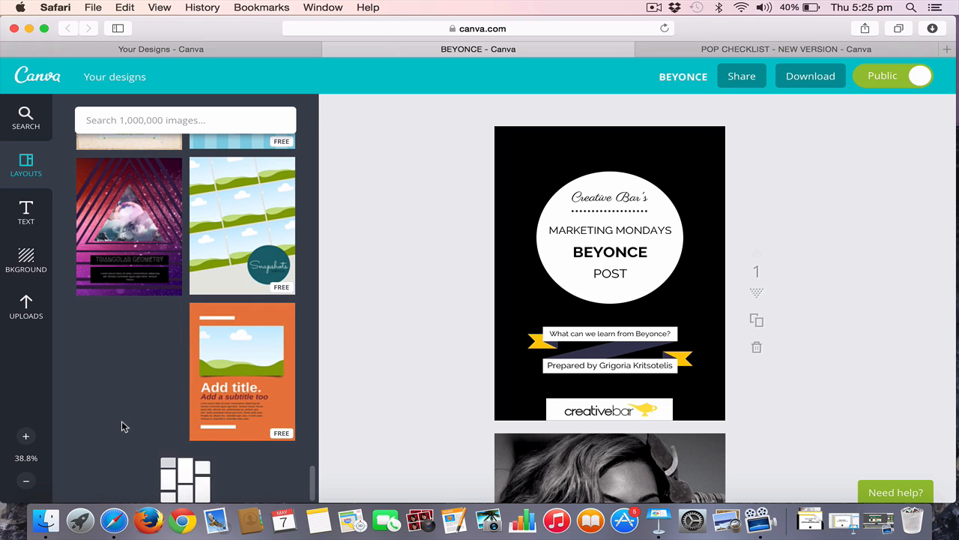
scroll(122, 426, down, 6)
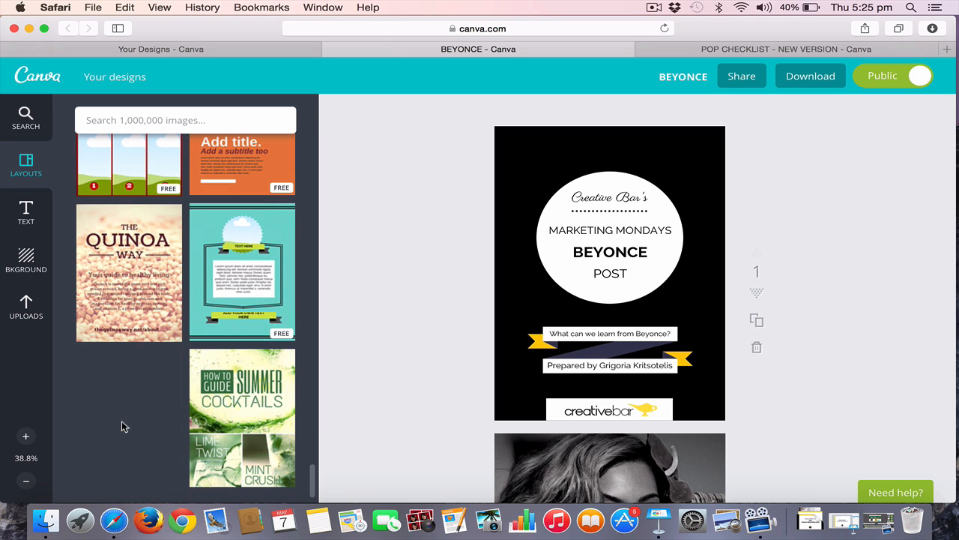
scroll(124, 425, down, 8)
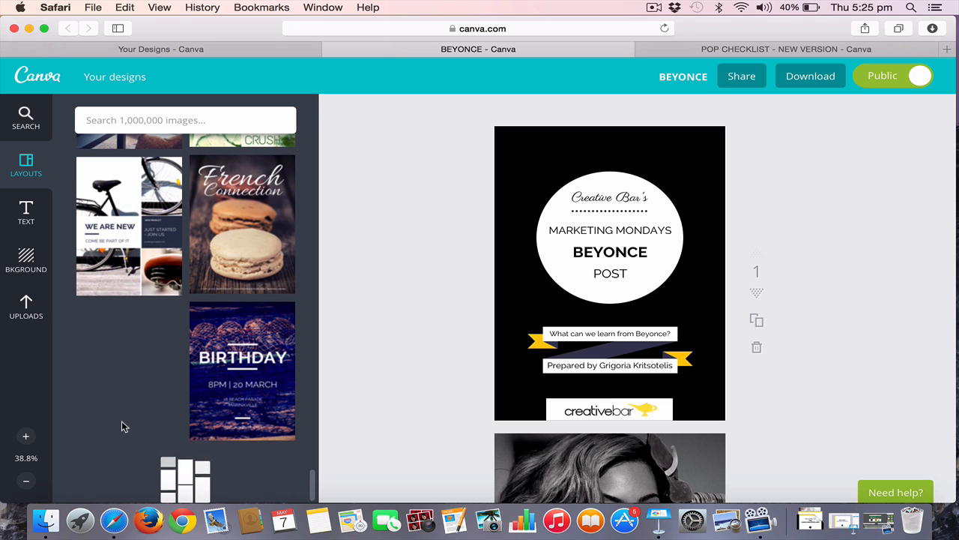
scroll(121, 425, down, 5)
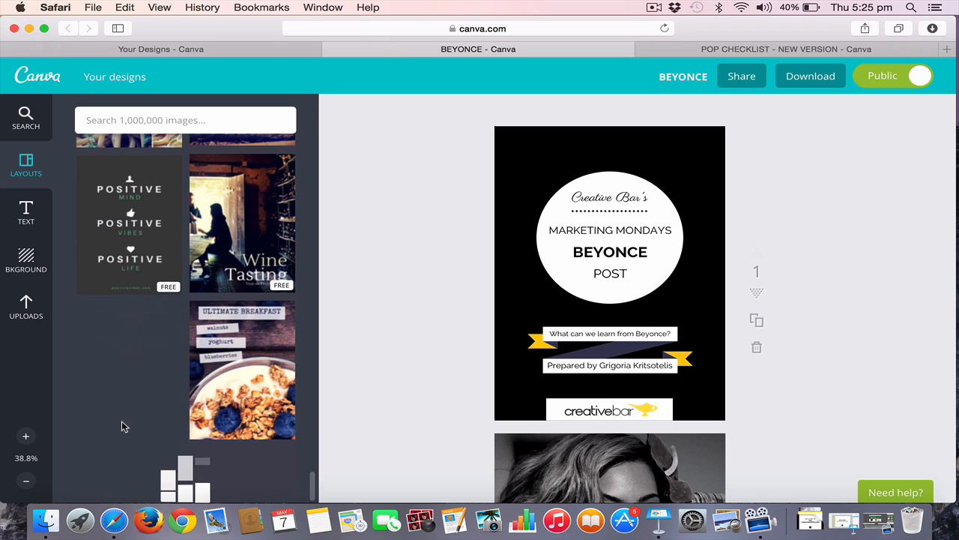
scroll(124, 426, down, 5)
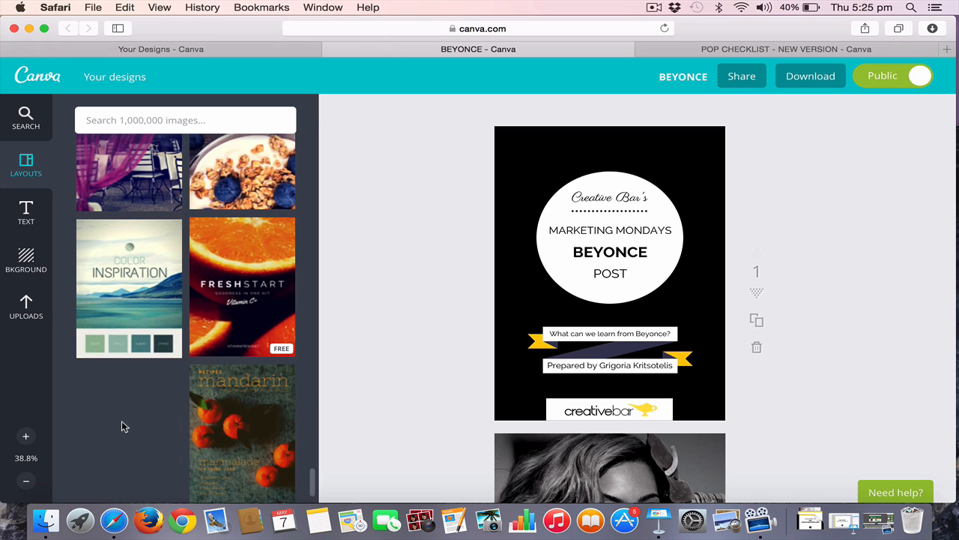
scroll(124, 426, down, 8)
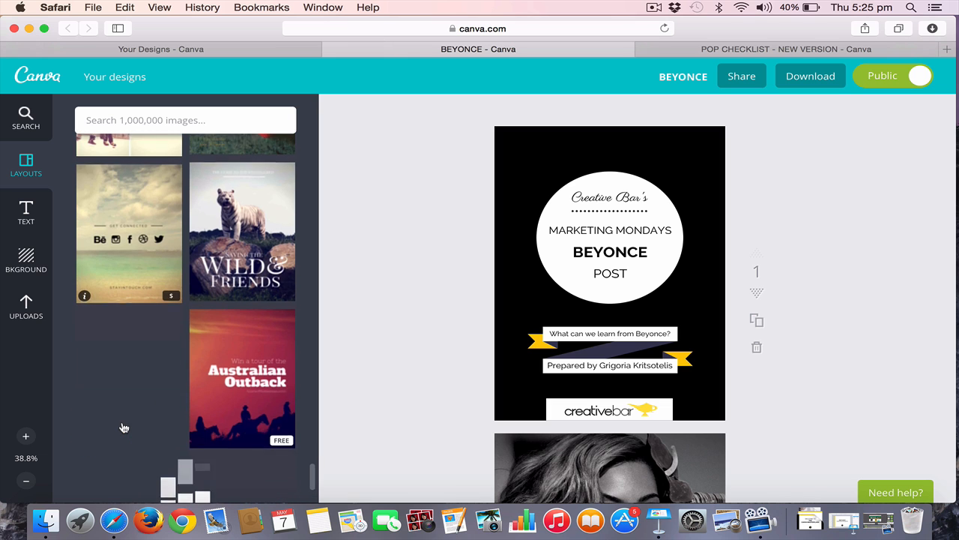
scroll(123, 424, down, 5)
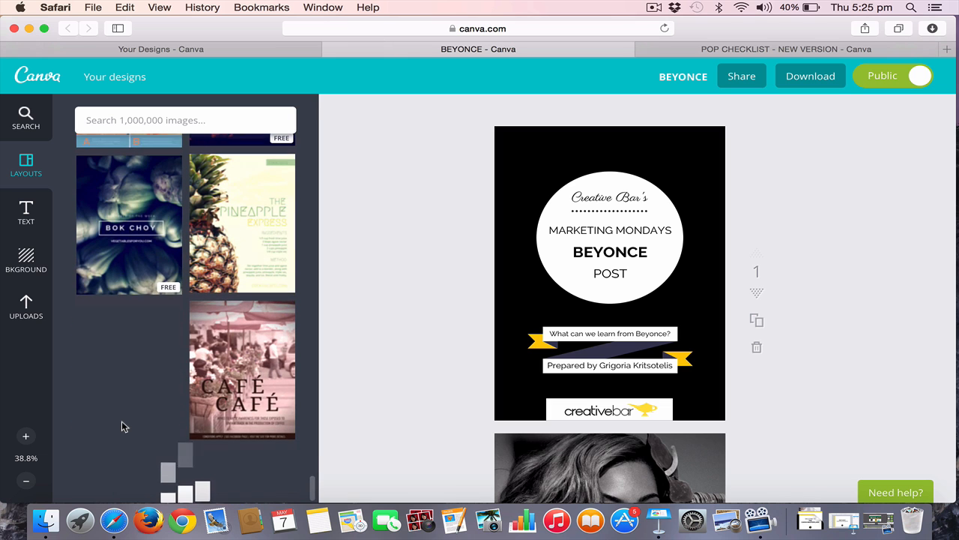
scroll(123, 426, down, 5)
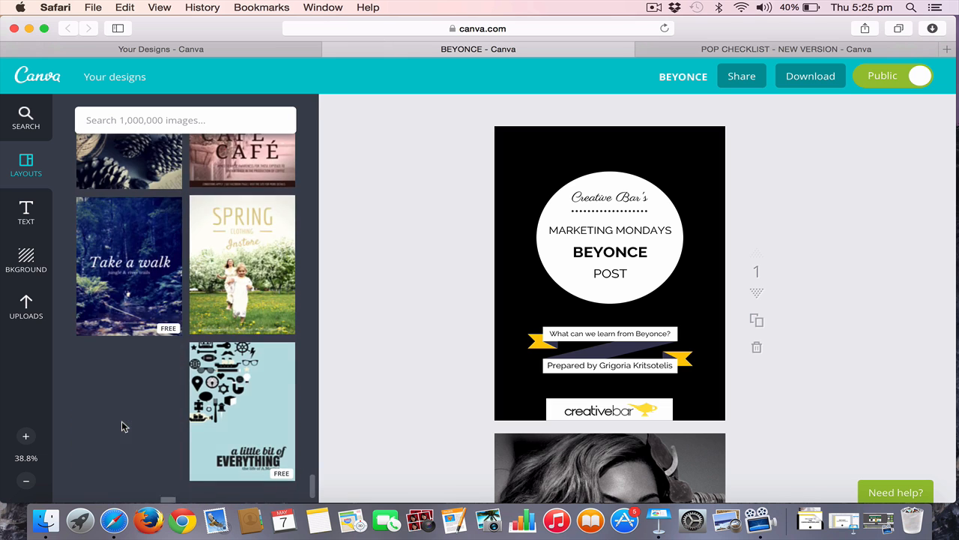
scroll(123, 424, down, 5)
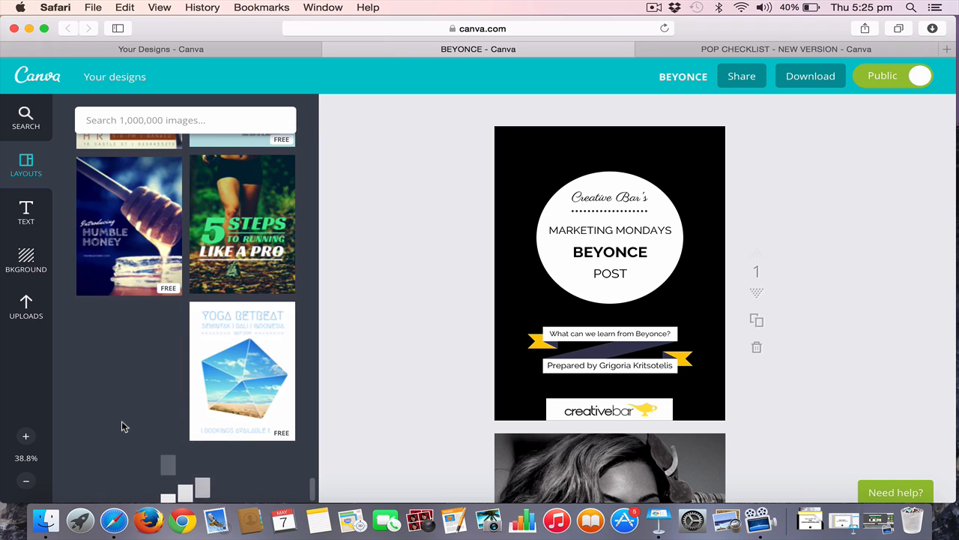
scroll(122, 425, down, 5)
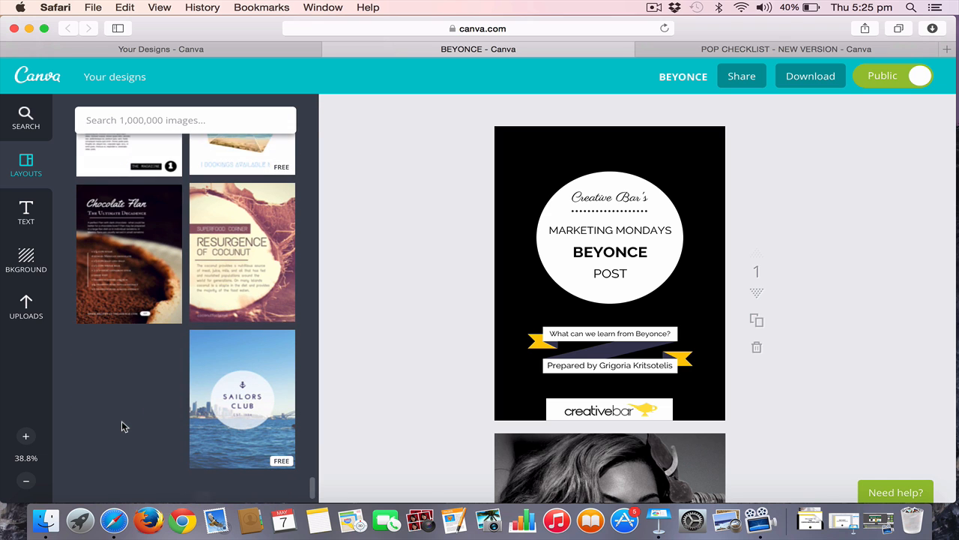
scroll(122, 424, down, 5)
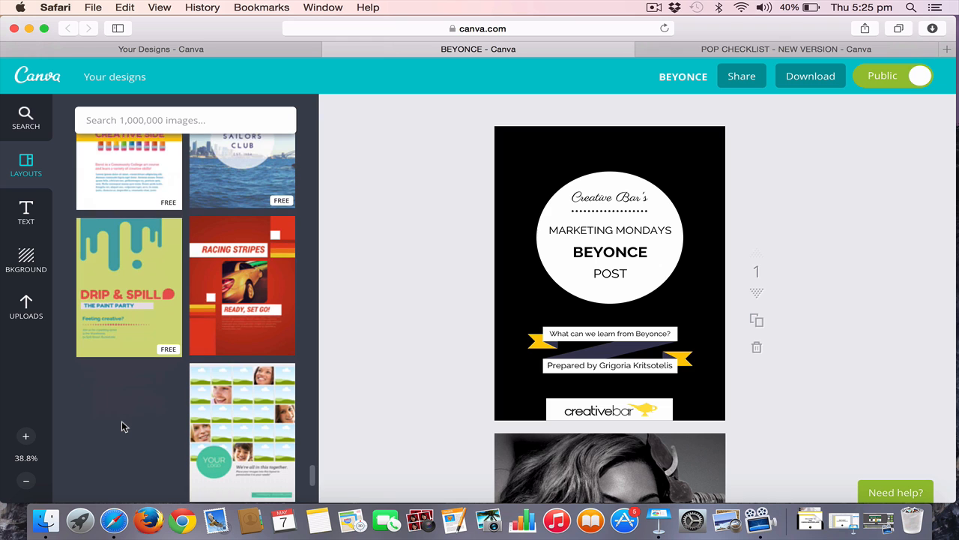
scroll(123, 426, down, 3)
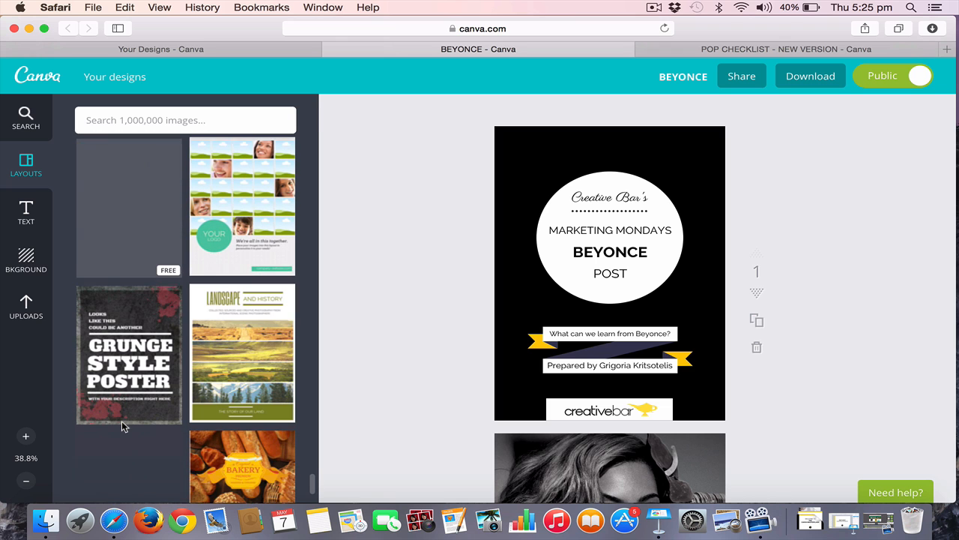
scroll(124, 427, down, 3)
scroll(123, 427, down, 5)
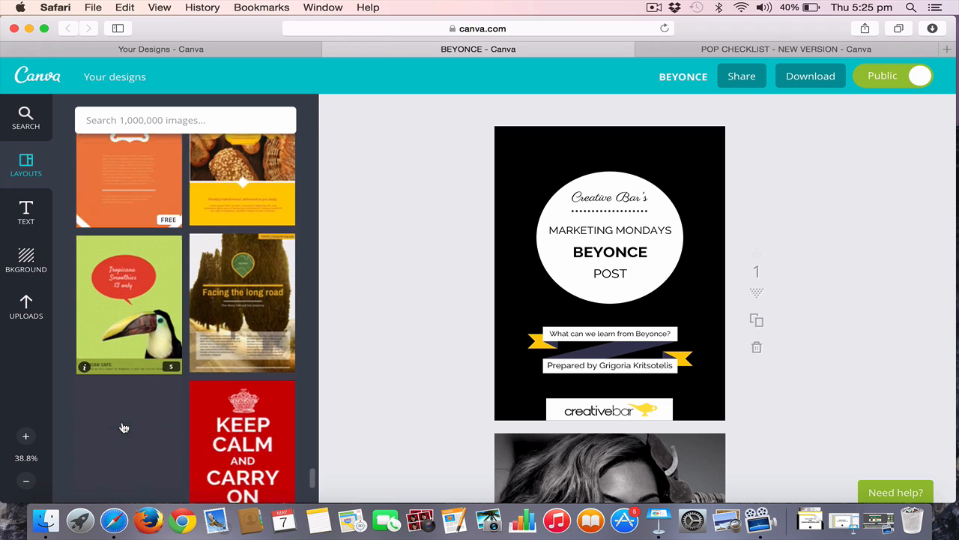
scroll(124, 426, down, 4)
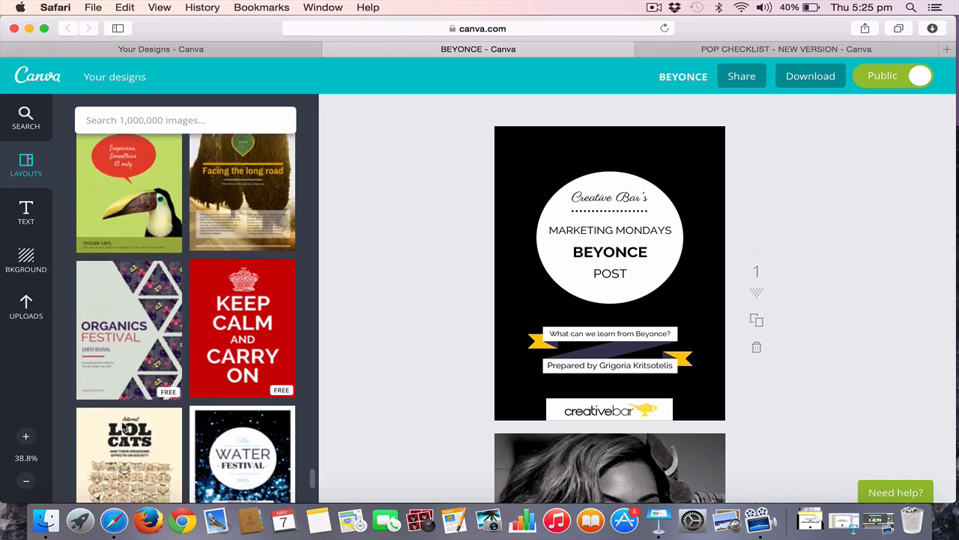
scroll(123, 427, down, 1)
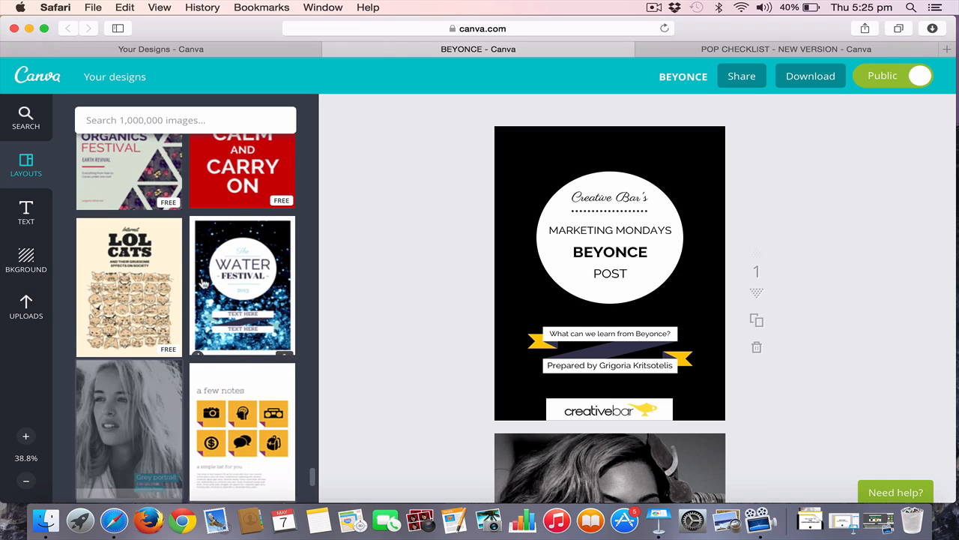
Duplicate the Beyonce cover on page 1 and apply the Water Festival layout to the copy on page 2
click(757, 323)
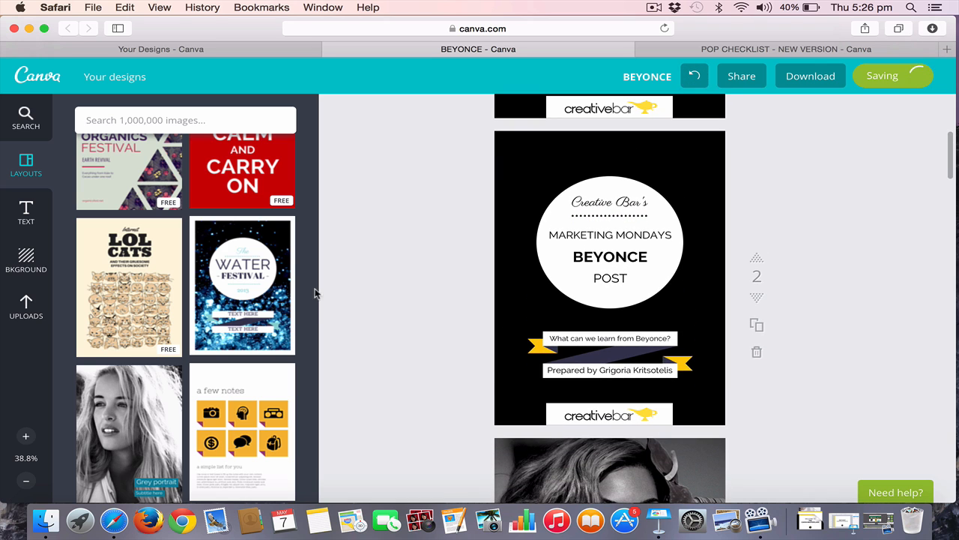
click(264, 290)
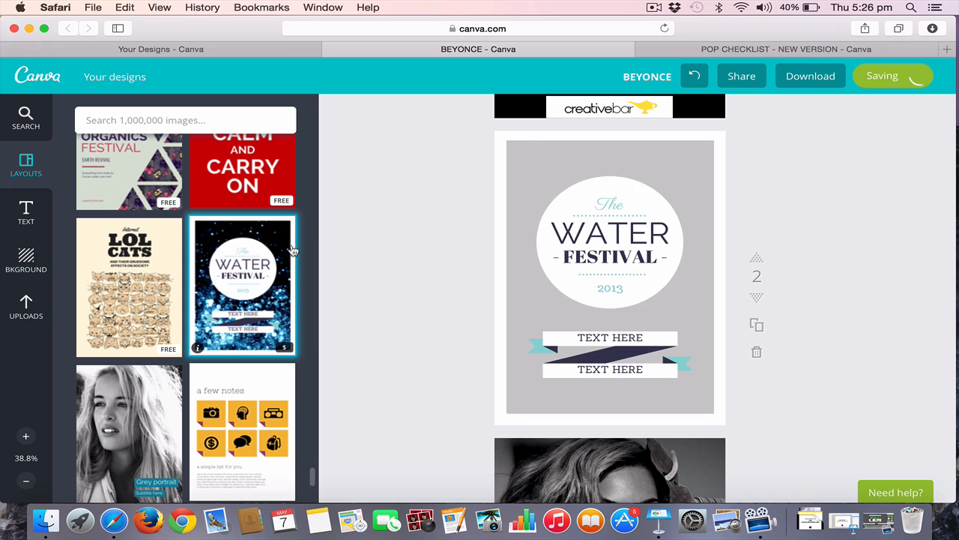
Delete the blue sparkle picture from the Water Festival layout on page 2 and set the page background to black
click(517, 150)
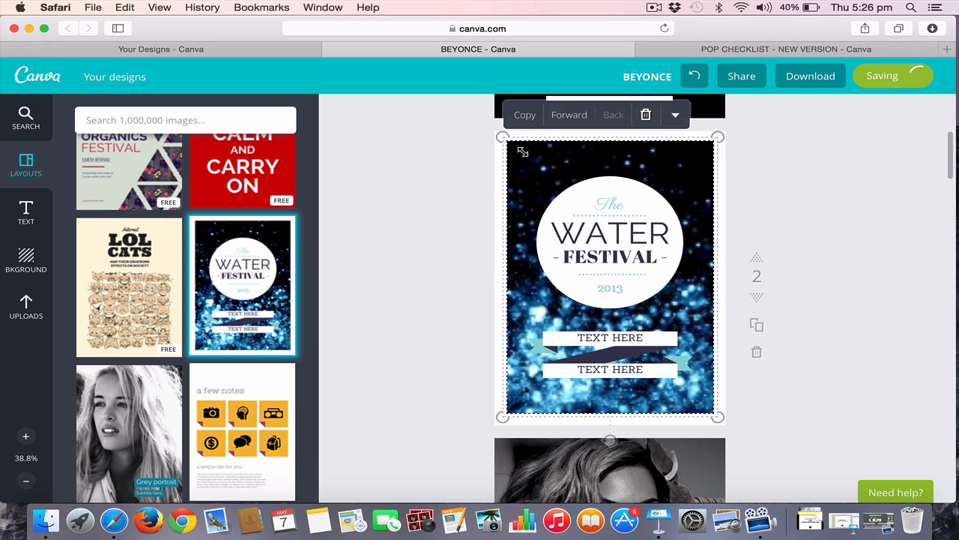
key(BackSpace)
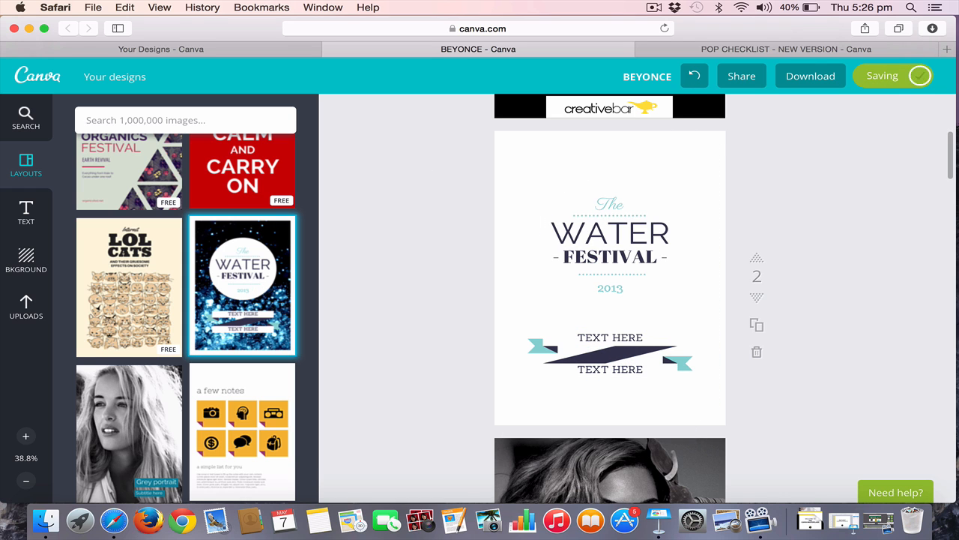
click(27, 259)
click(246, 165)
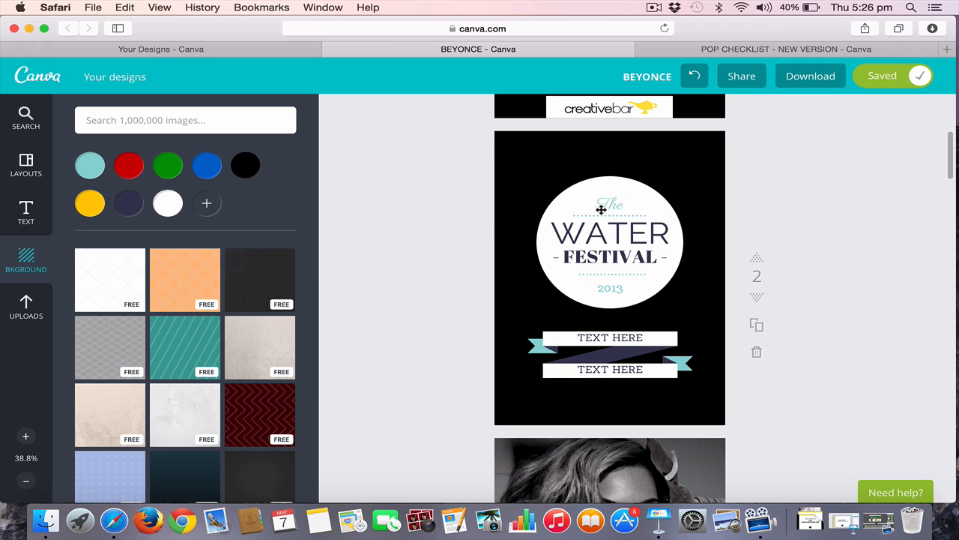
scroll(591, 310, up, 3)
scroll(591, 309, up, 3)
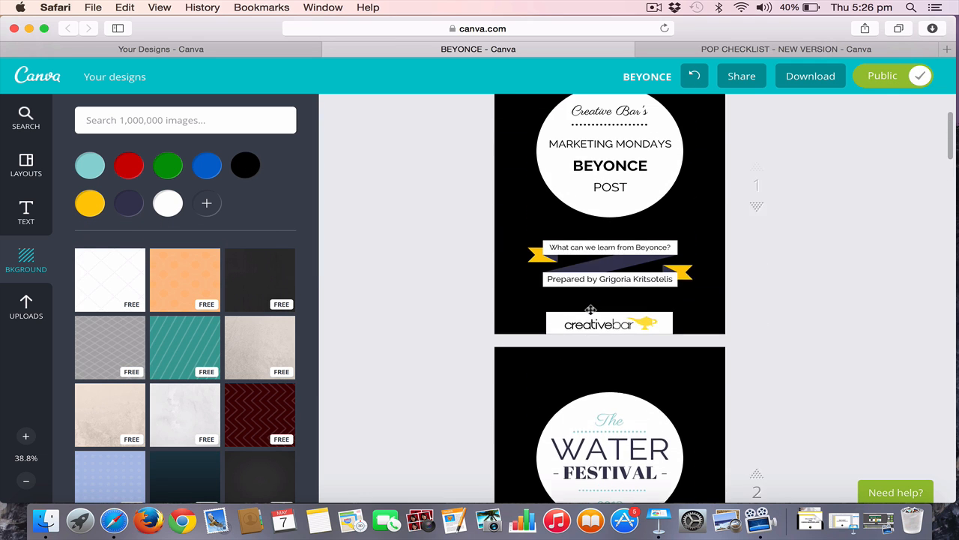
Compare page 2 with the page 1 cover and recolour the turquoise ribbon ends on page 2 yellow
scroll(587, 286, down, 2)
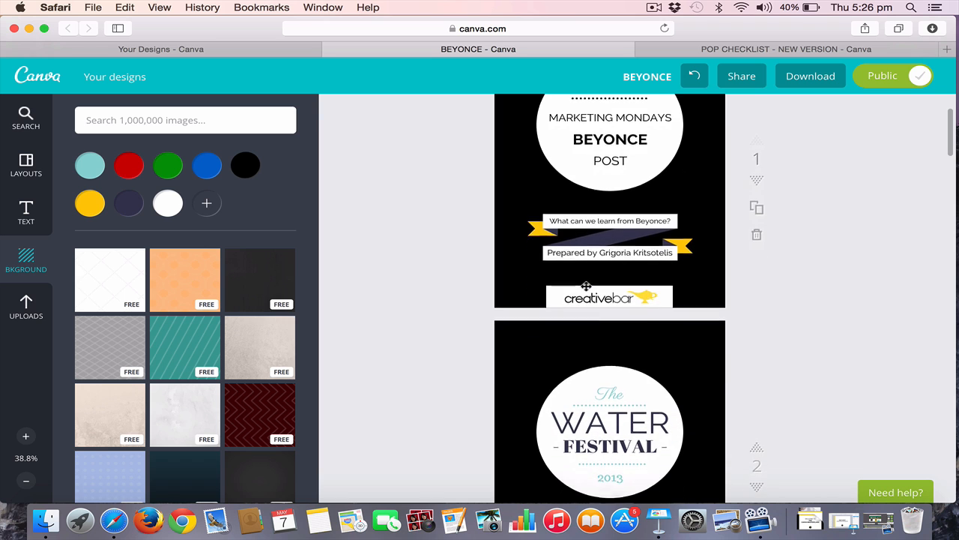
scroll(589, 219, up, 2)
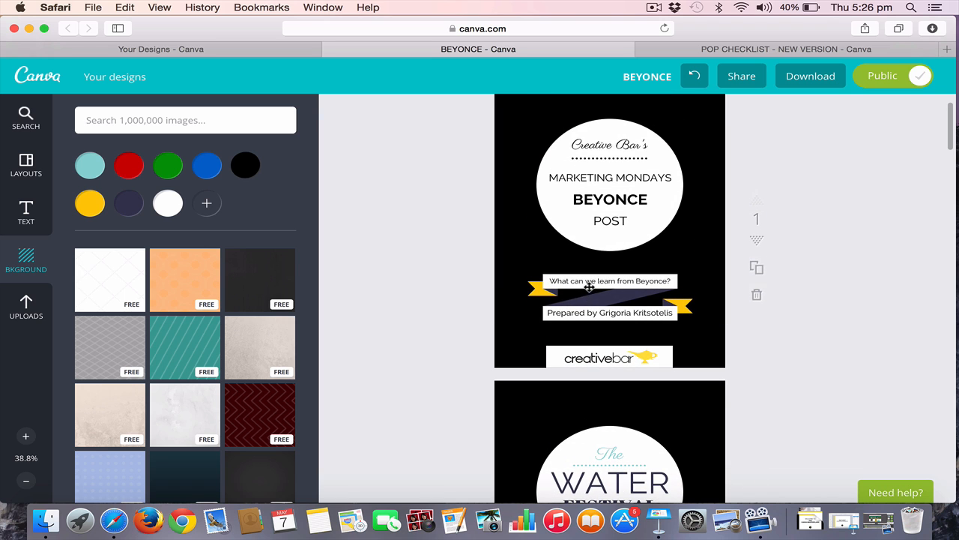
scroll(610, 236, down, 3)
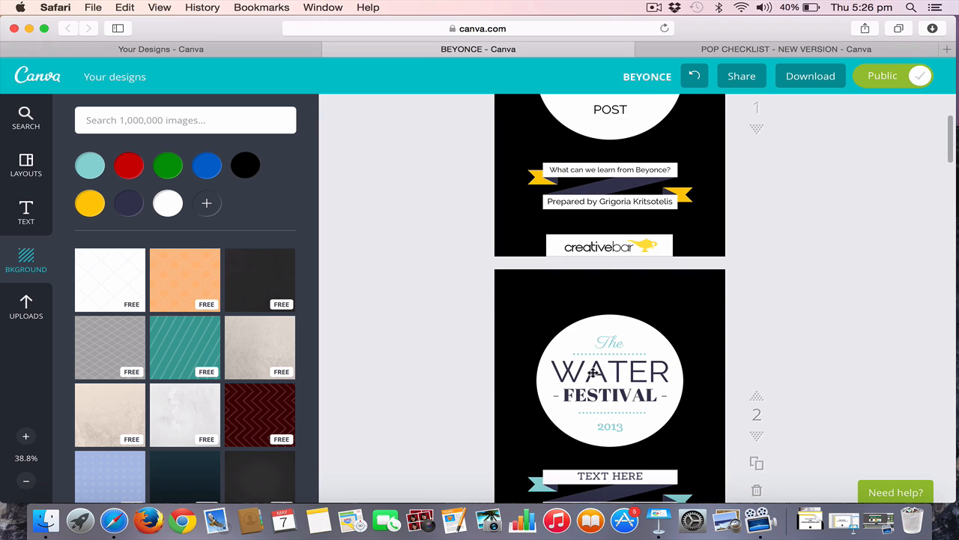
scroll(625, 342, up, 3)
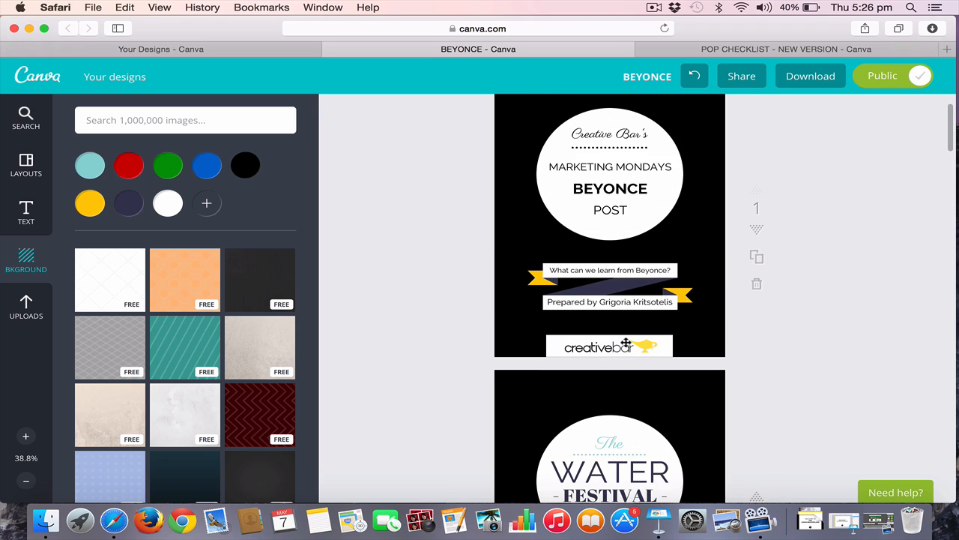
scroll(623, 337, down, 4)
scroll(622, 336, down, 2)
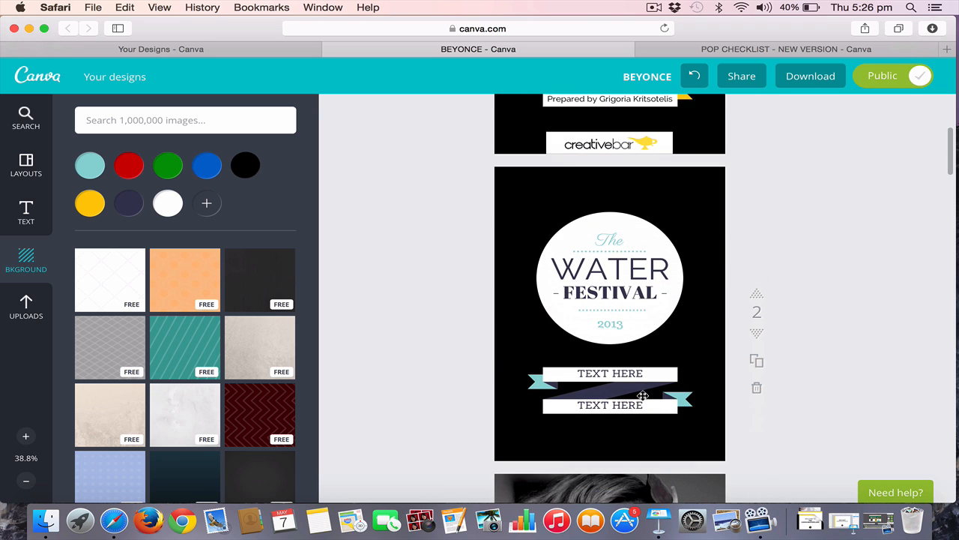
click(659, 376)
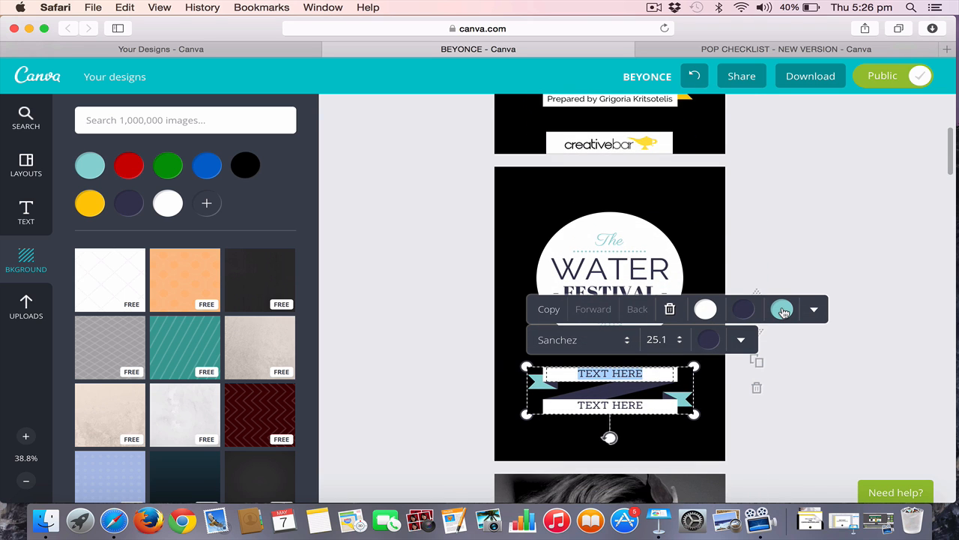
click(783, 311)
click(761, 242)
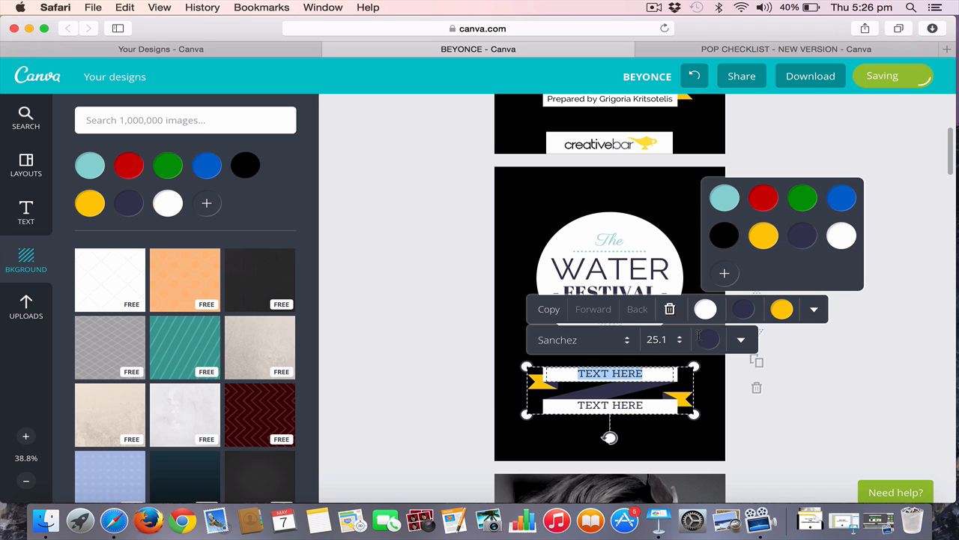
click(814, 384)
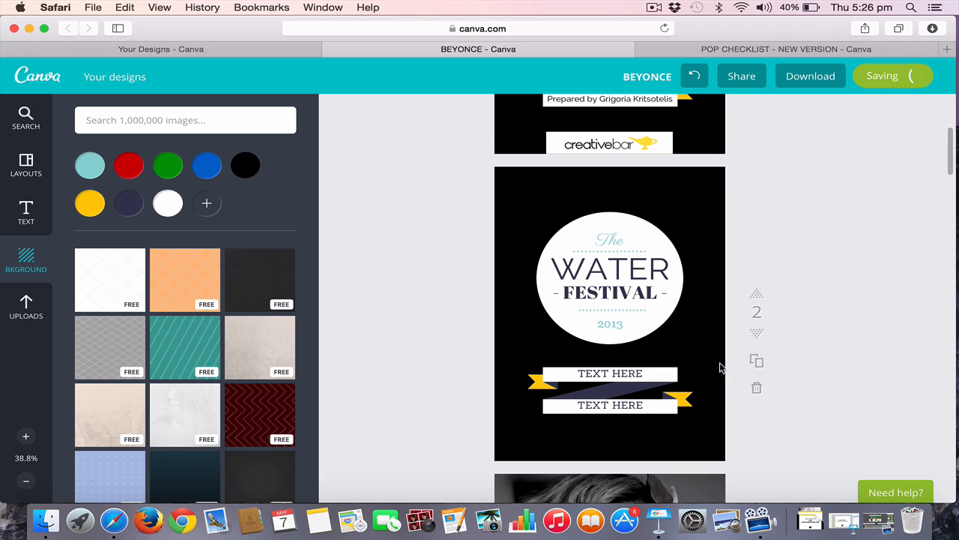
Check the Water Festival copy against the cover and delete that page from the design
scroll(720, 365, up, 1)
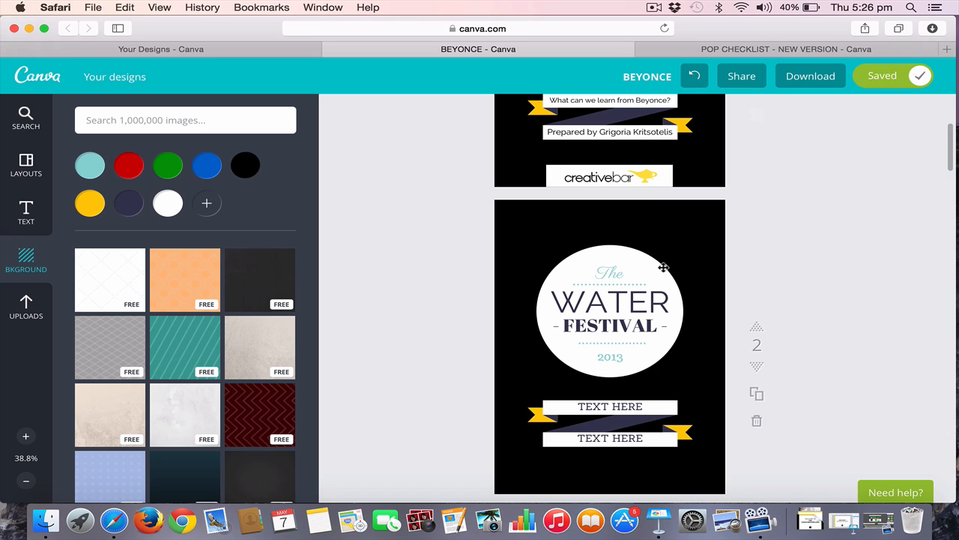
scroll(614, 444, down, 2)
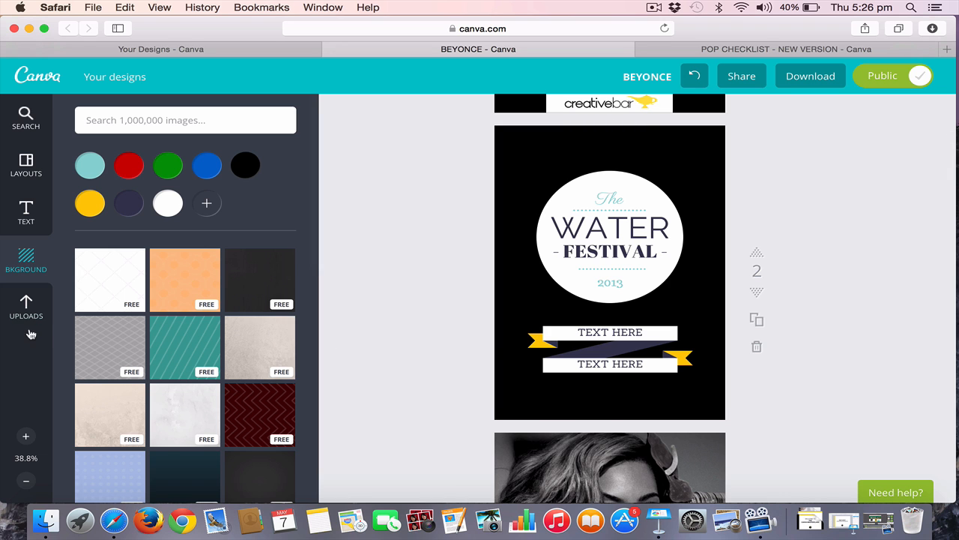
scroll(564, 341, up, 7)
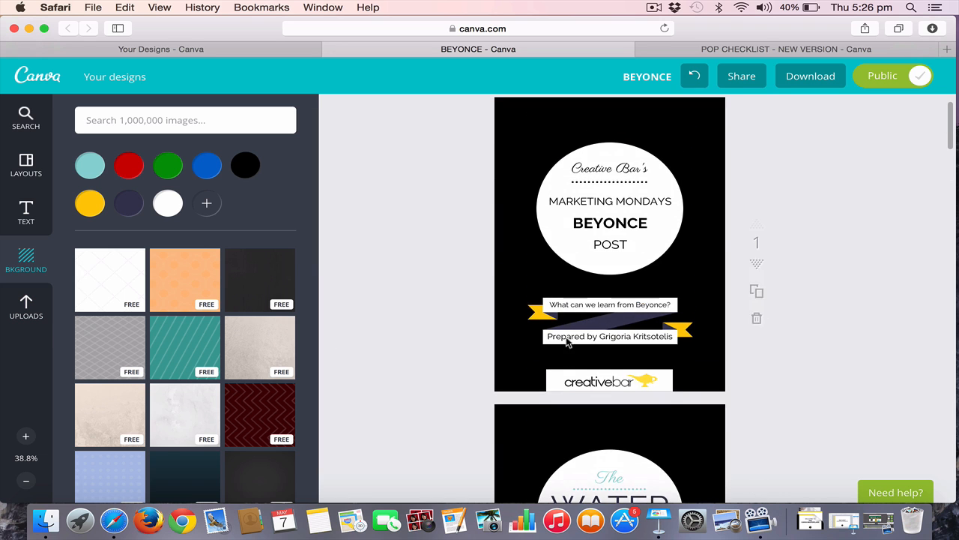
scroll(565, 341, down, 6)
scroll(564, 342, down, 5)
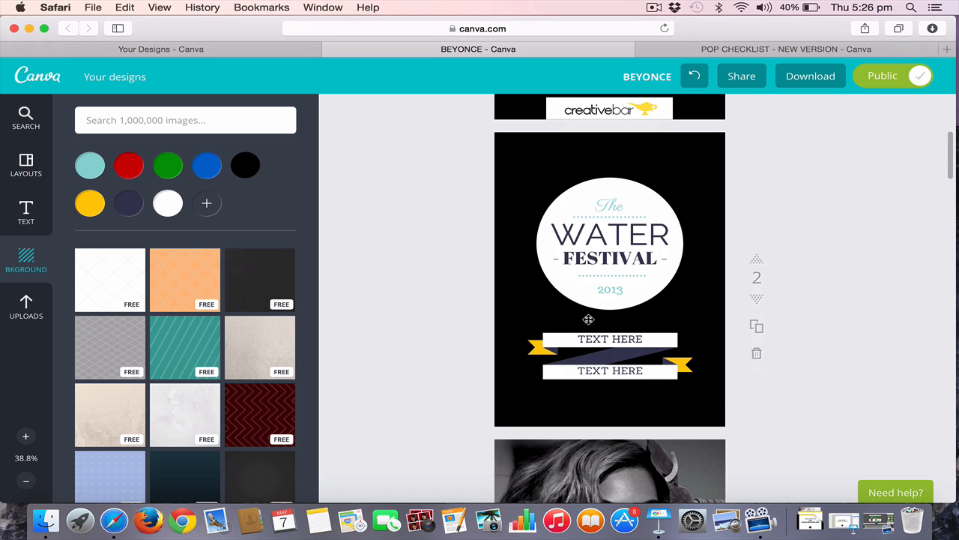
click(757, 356)
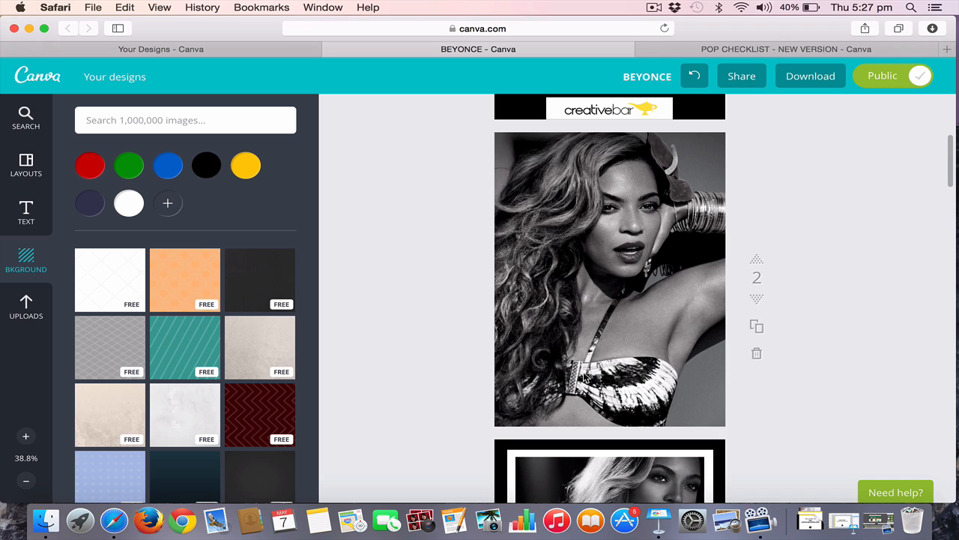
Look through the filter presets of the full-page photo on page 2 as far as Street, and close them
scroll(585, 379, down, 3)
scroll(584, 378, up, 3)
click(585, 335)
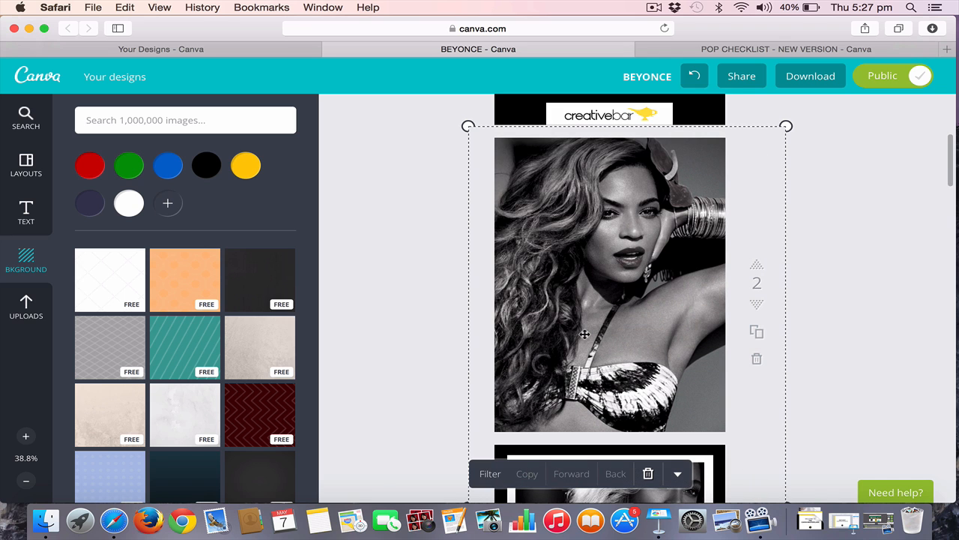
click(490, 474)
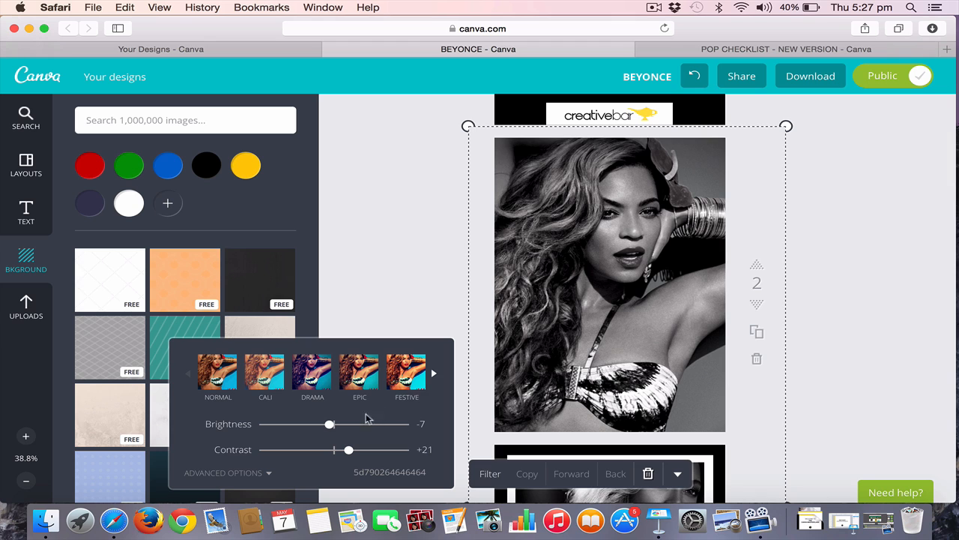
click(435, 379)
click(434, 378)
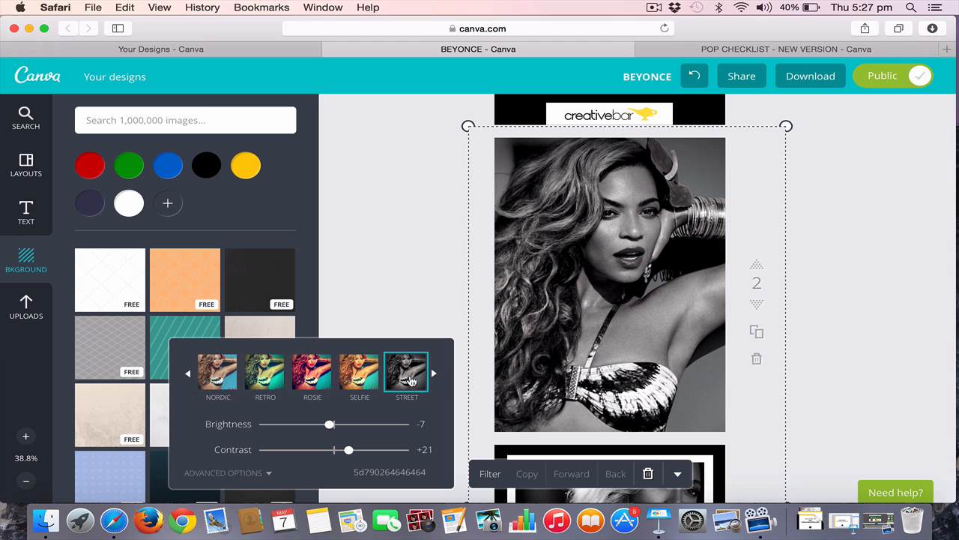
click(392, 287)
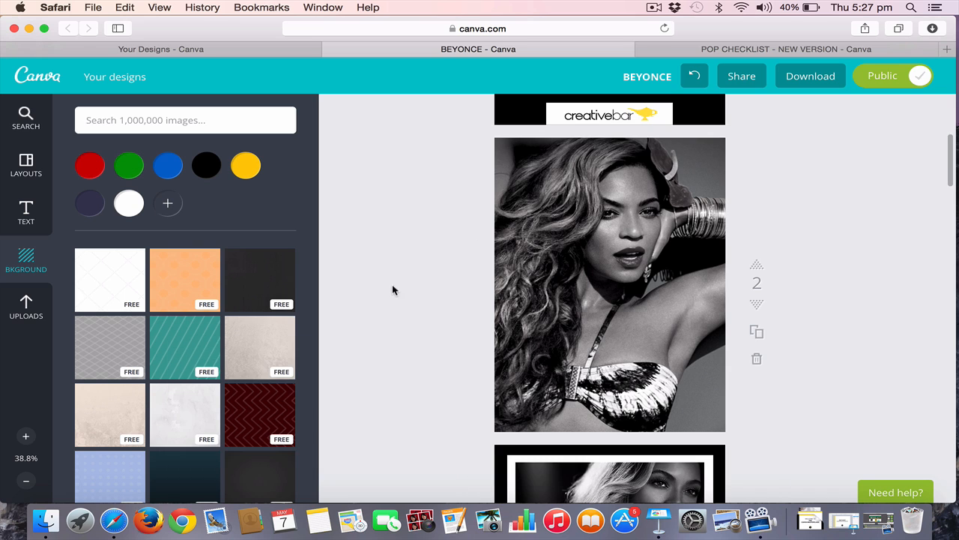
Inspect the white frame on page 3 and make its BEYONCE heading bold
scroll(573, 327, down, 8)
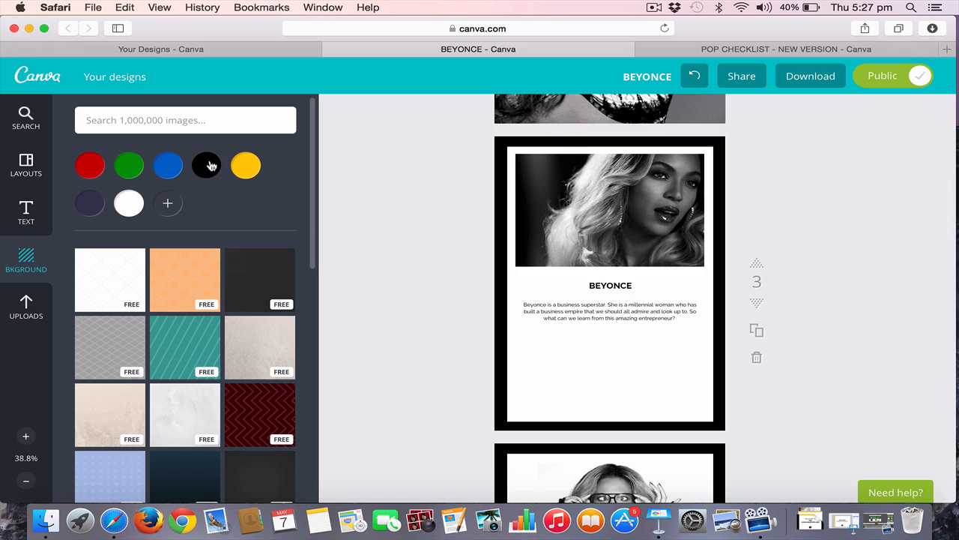
click(509, 153)
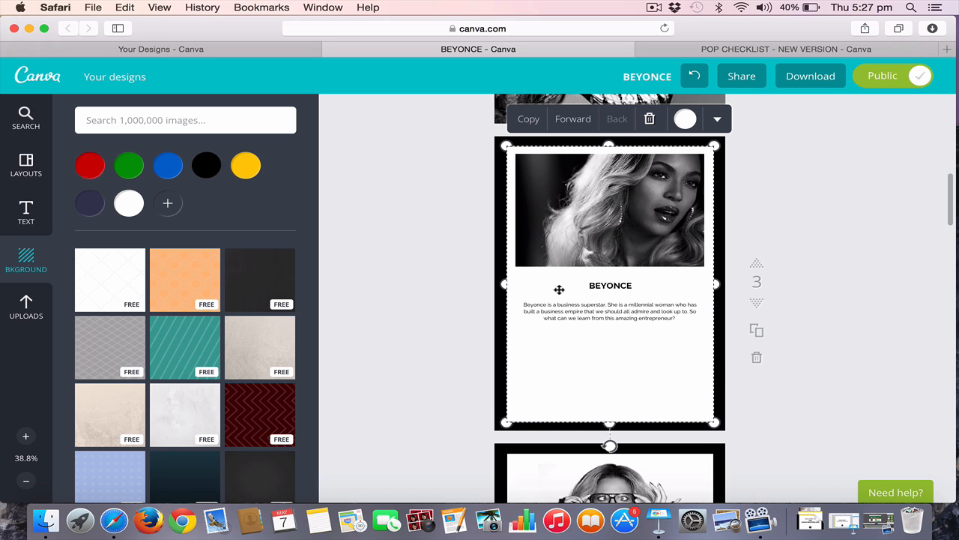
click(609, 286)
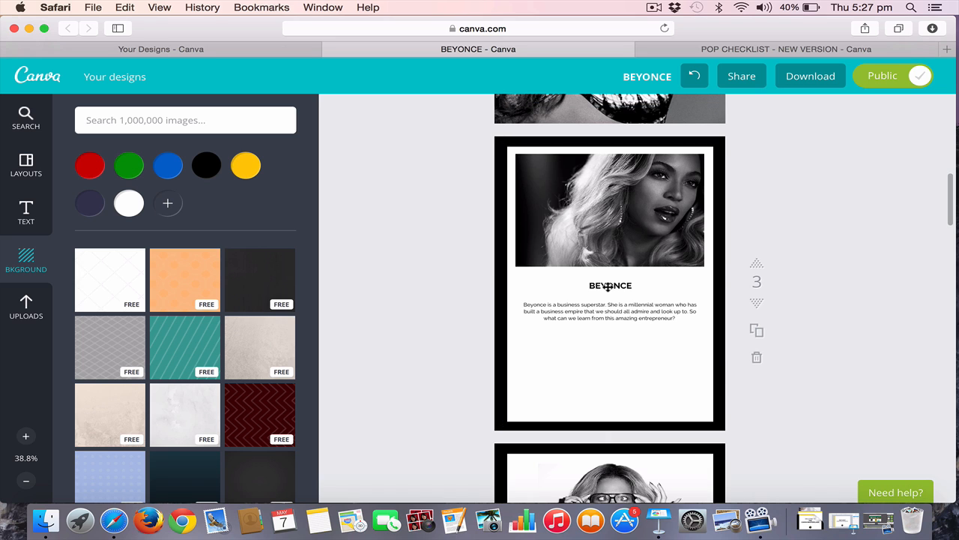
click(771, 431)
click(611, 287)
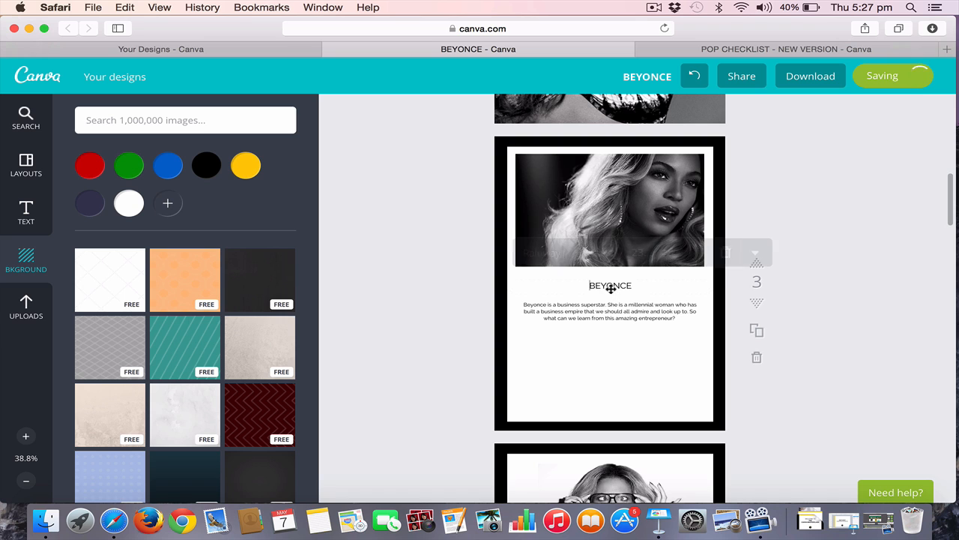
click(756, 253)
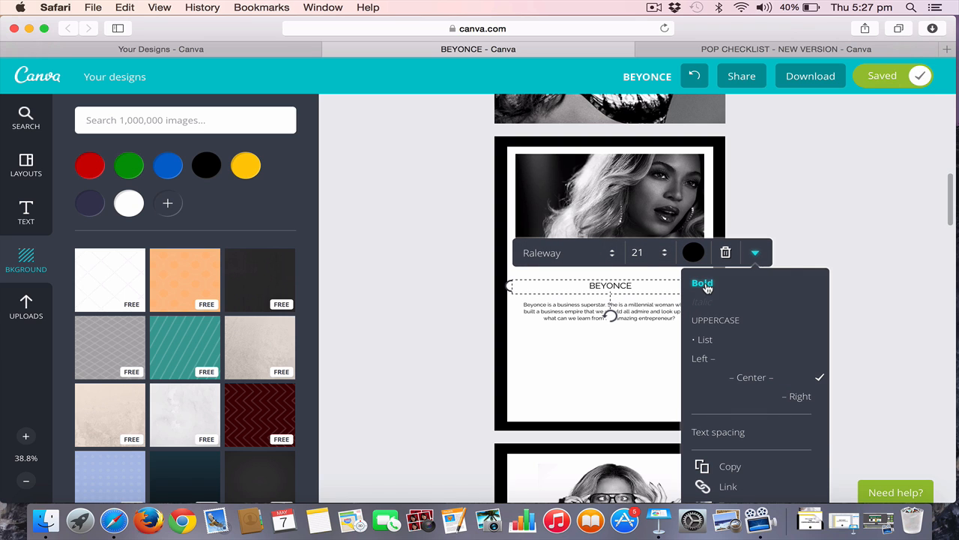
click(703, 284)
click(826, 241)
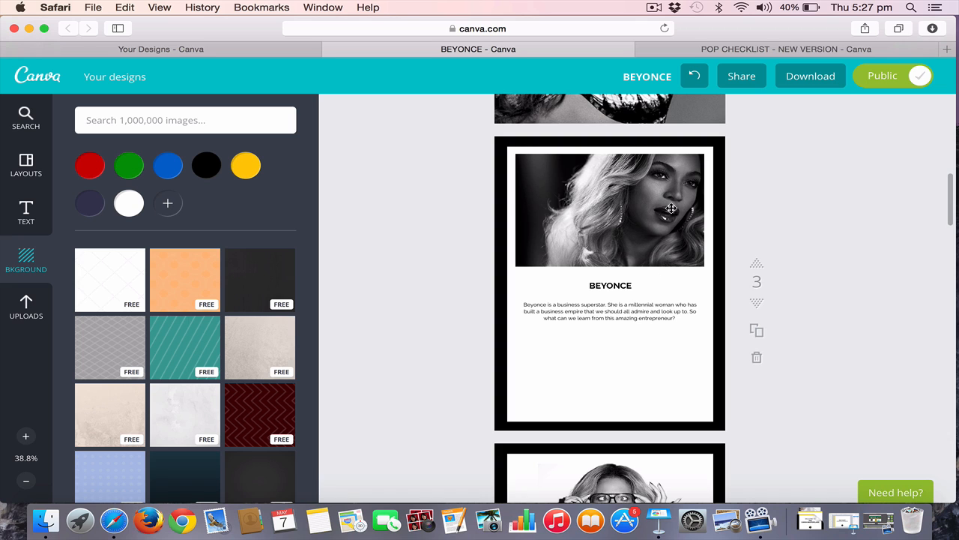
Examine the body text boxes on pages 3 and 4 and review the photo and text pages that follow
click(621, 317)
click(775, 434)
scroll(775, 435, down, 10)
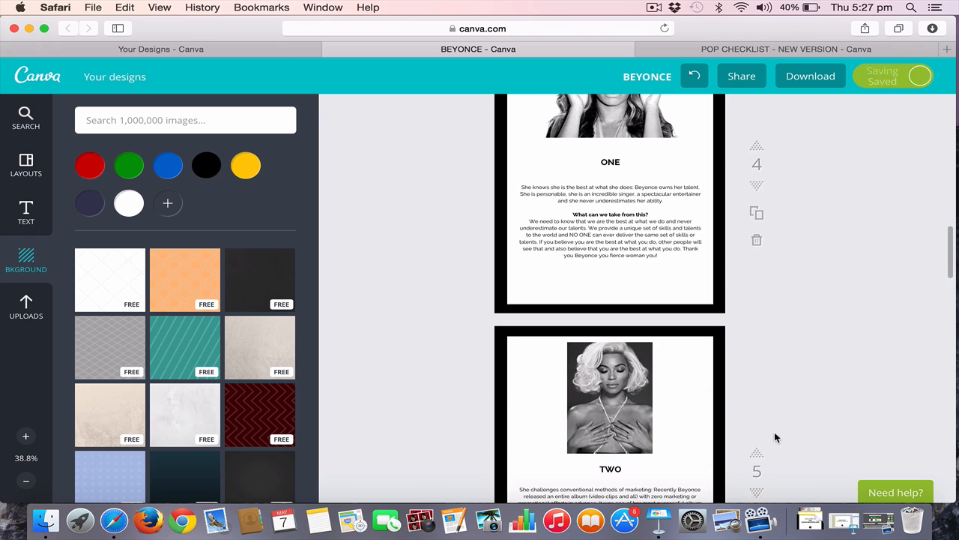
click(620, 229)
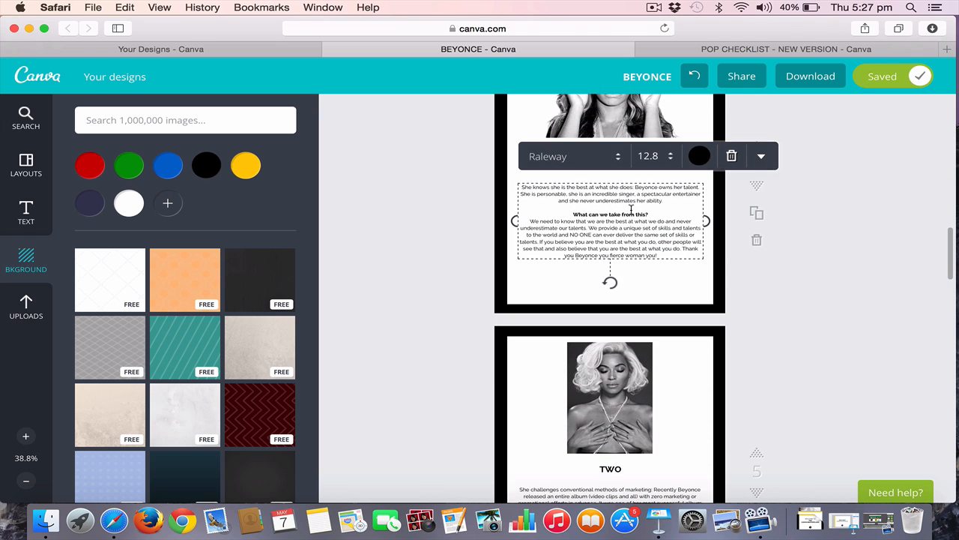
click(801, 417)
scroll(800, 417, down, 10)
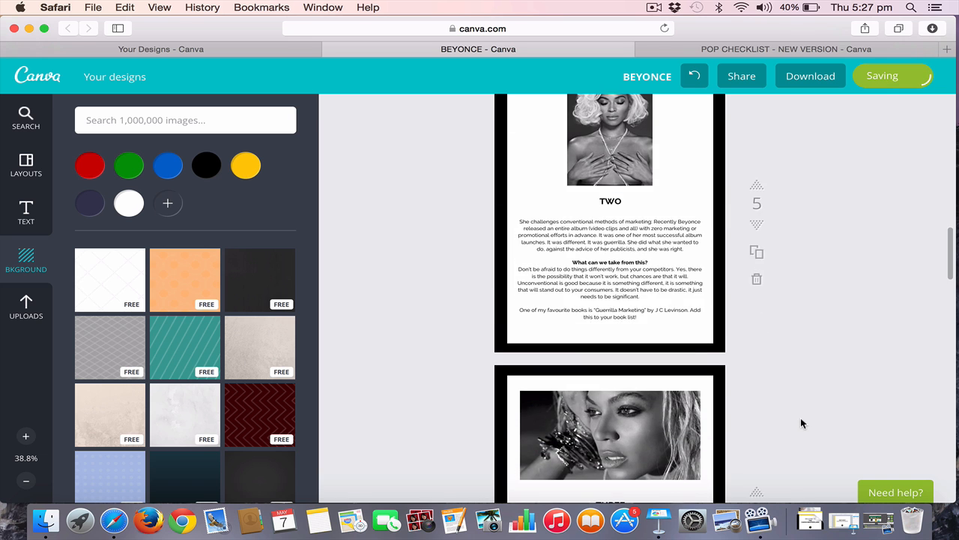
scroll(801, 418, down, 10)
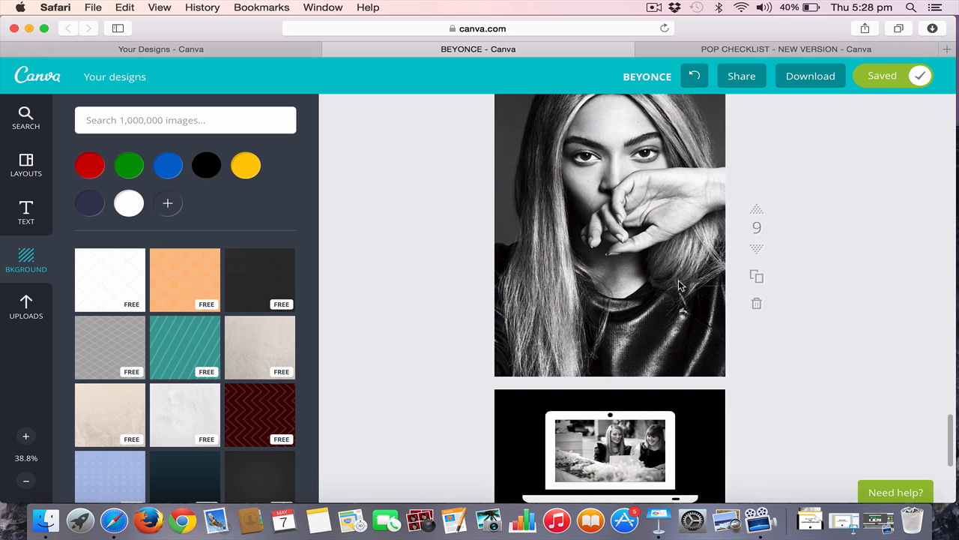
Show the link address field for the feedback text on page 10 and close it without entering a link
scroll(682, 286, down, 5)
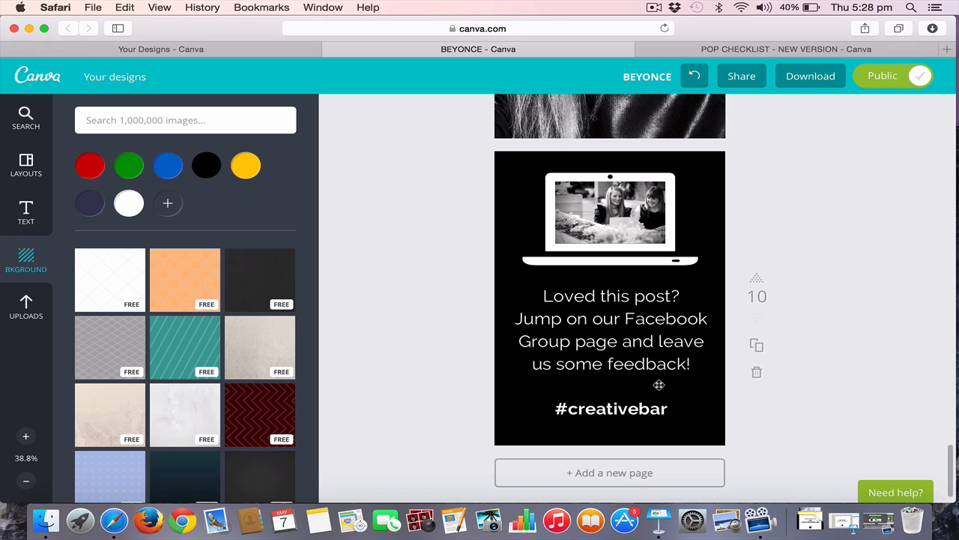
click(628, 411)
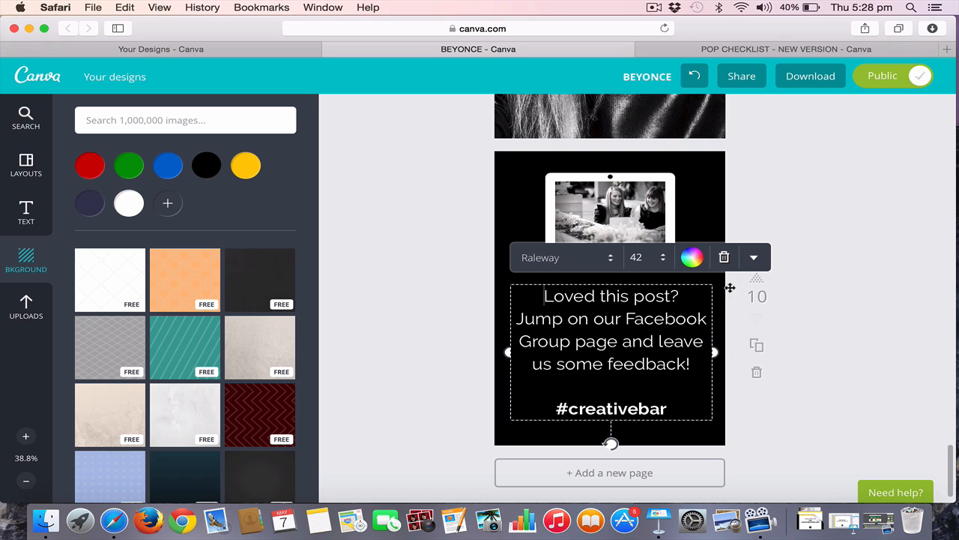
click(754, 257)
scroll(738, 439, down, 2)
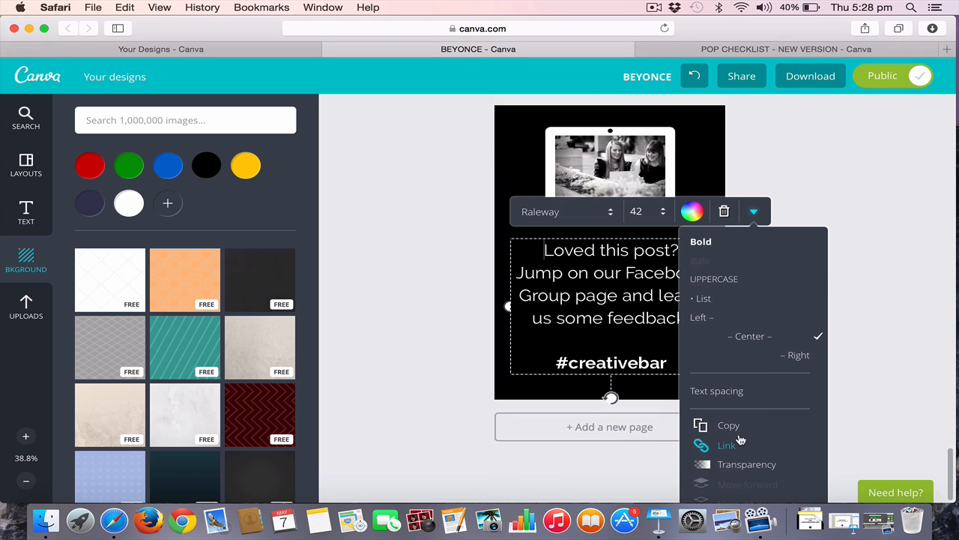
click(739, 443)
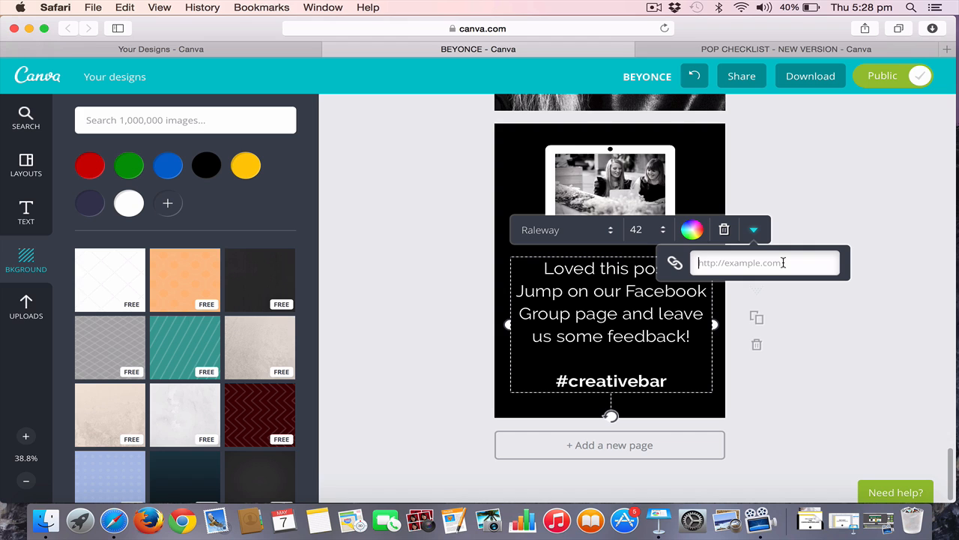
click(874, 157)
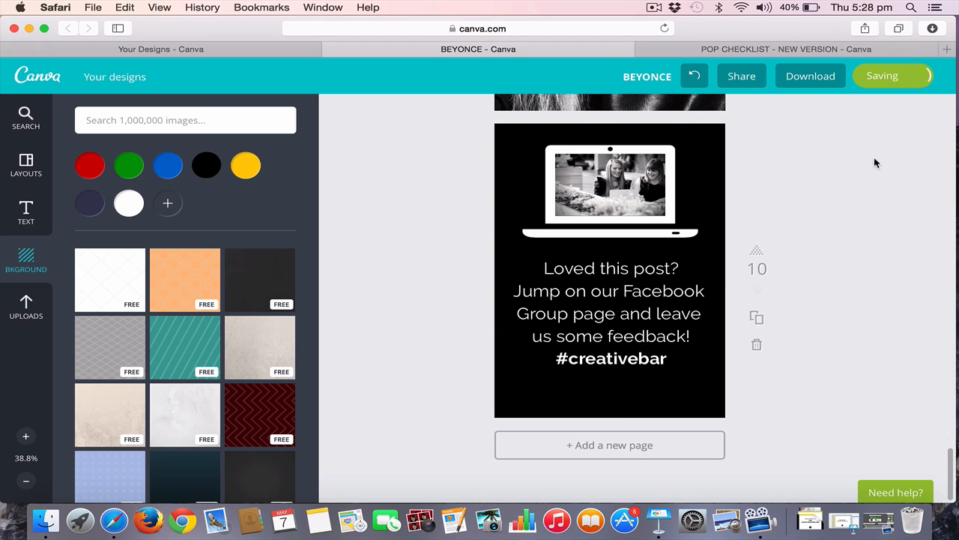
Insert one blank line between the feedback text and the #creativebar hashtag on page 10
click(625, 351)
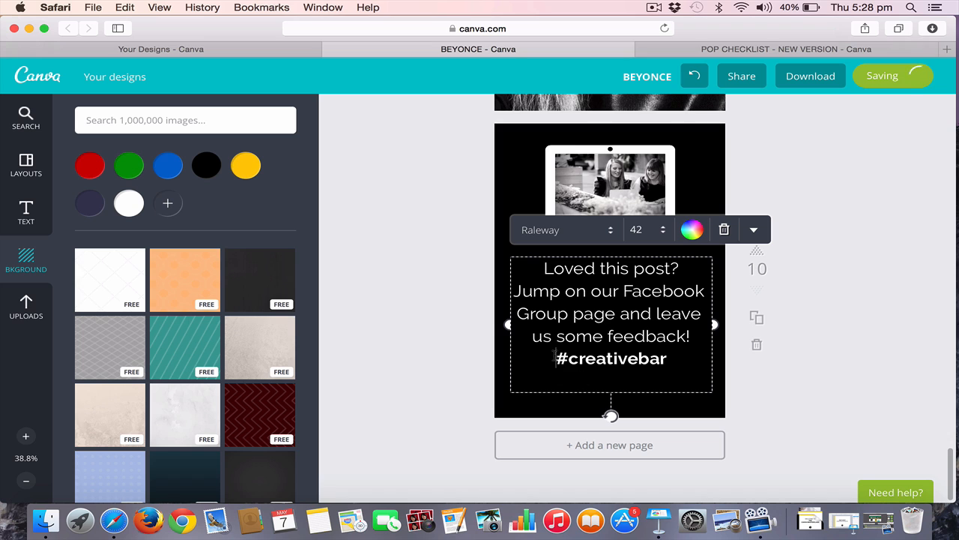
key(Return)
key(Return)
click(867, 446)
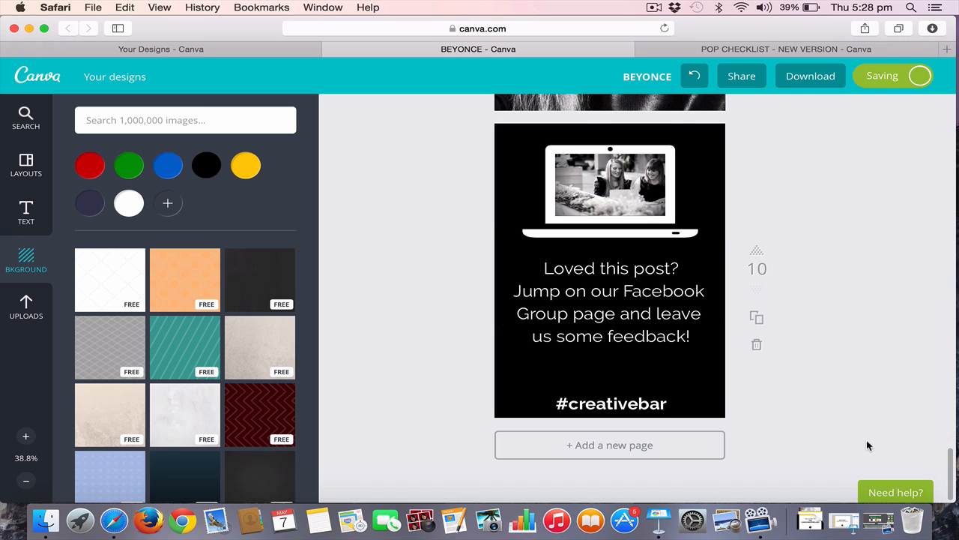
click(615, 357)
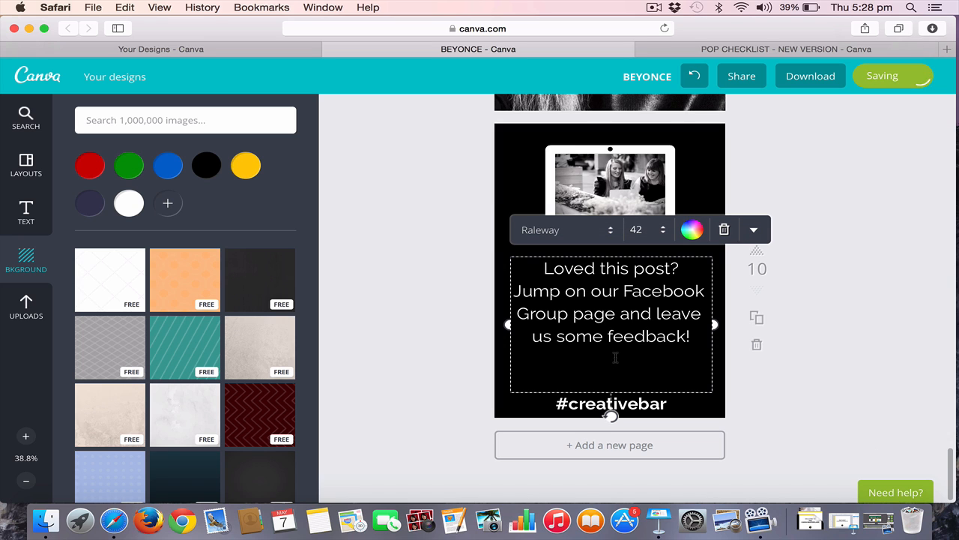
key(BackSpace)
click(760, 423)
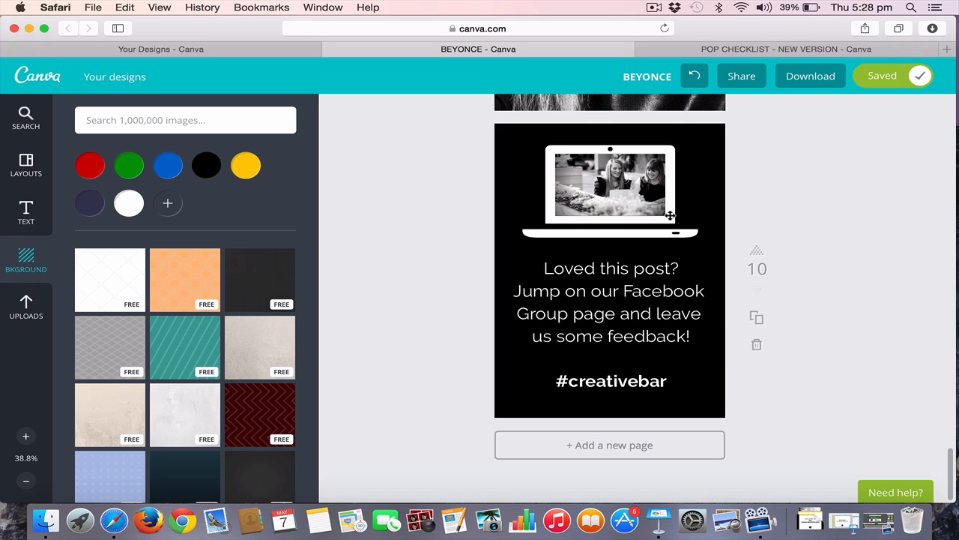
Browse the Icons collection of the image library, including its social media icons
click(183, 122)
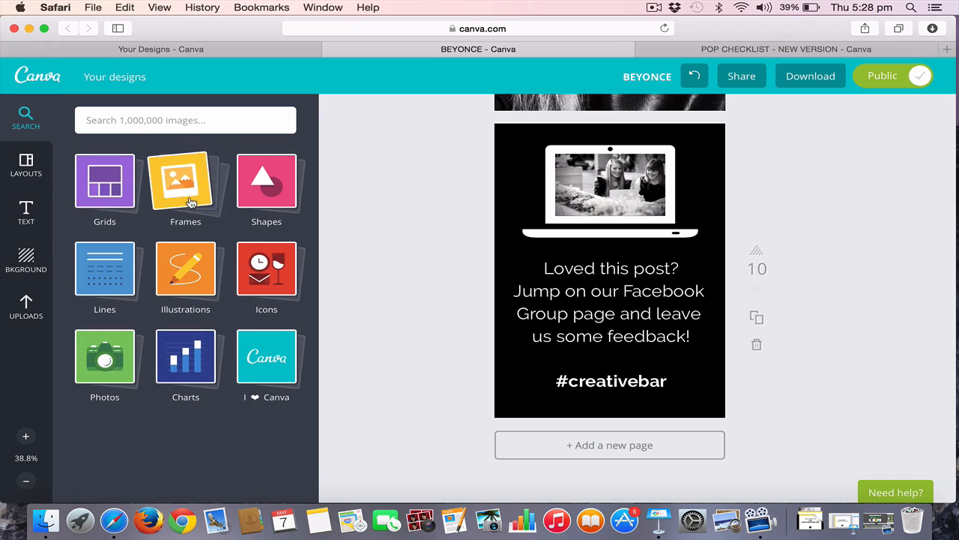
click(267, 284)
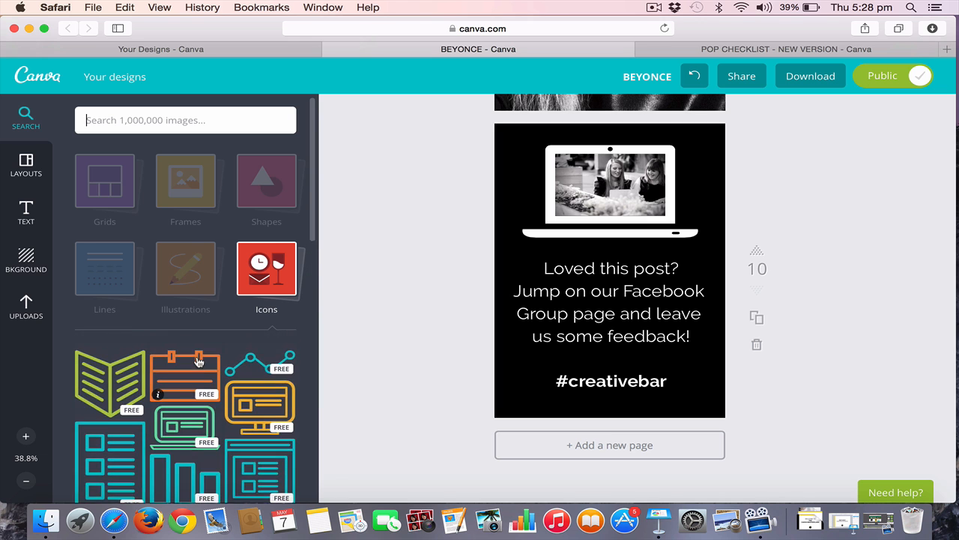
scroll(199, 363, down, 6)
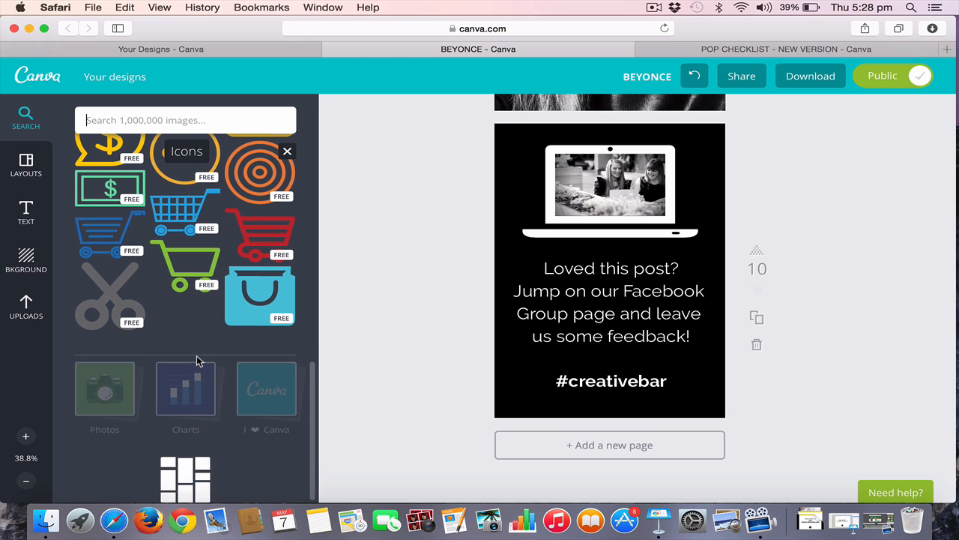
scroll(199, 363, down, 5)
scroll(199, 363, down, 8)
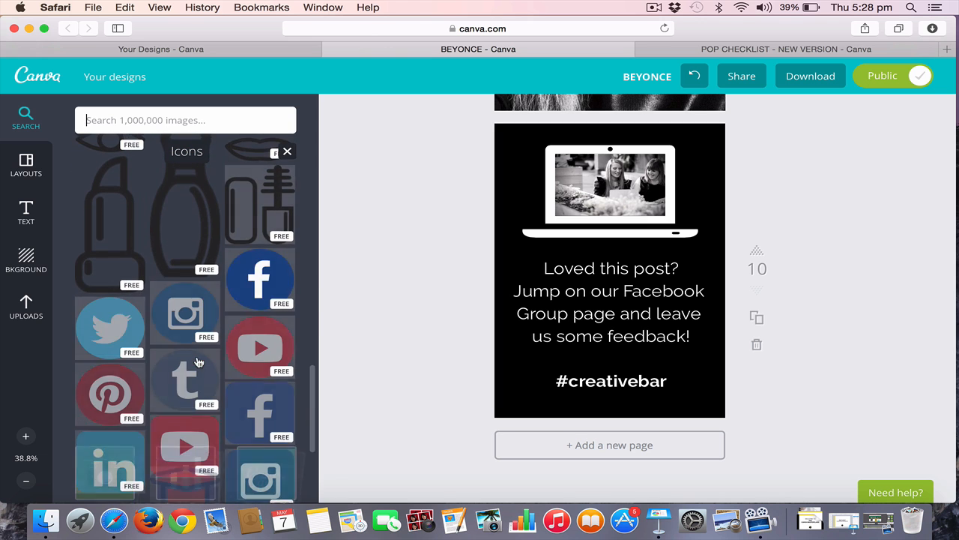
scroll(196, 356, down, 5)
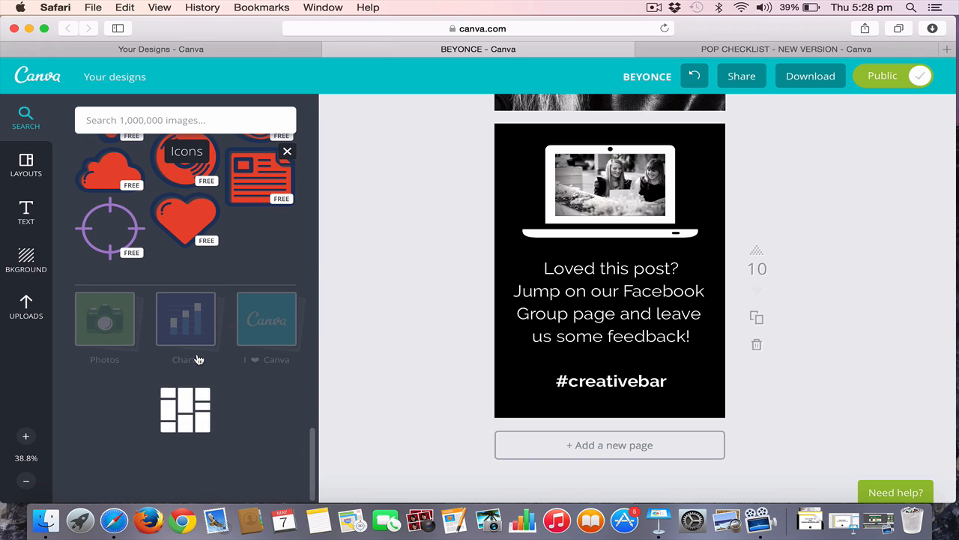
Search the image library for LAPTOP and look through the results for a laptop graphic
click(201, 117)
text(LAPTOP)
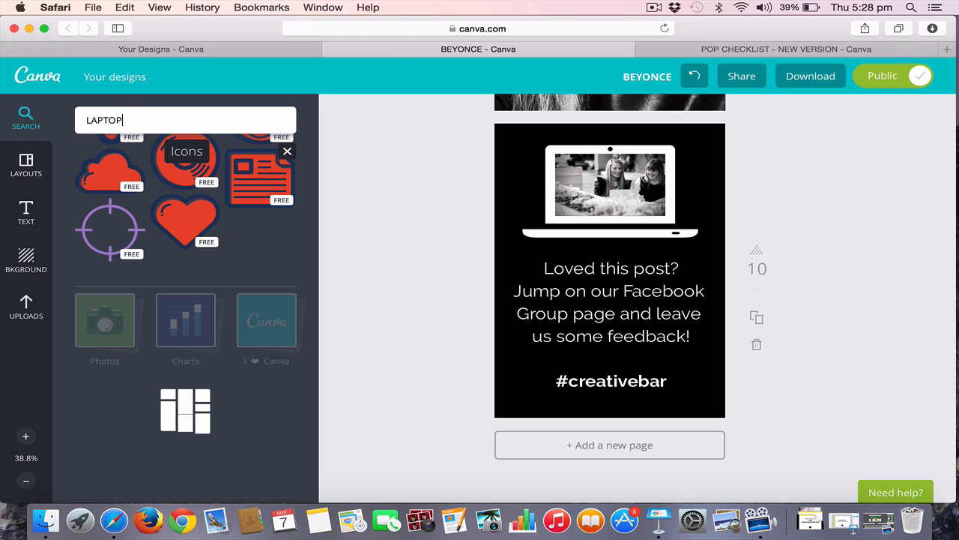
key(Return)
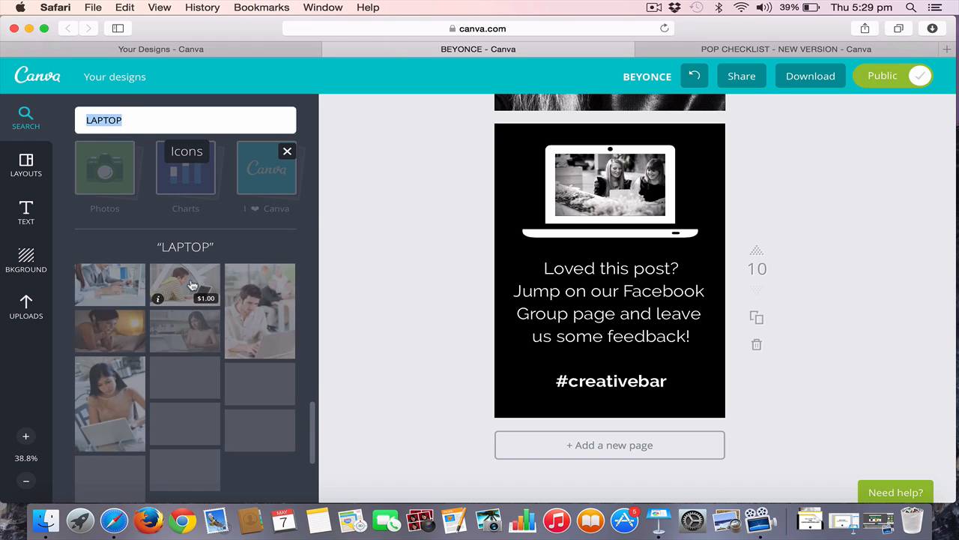
scroll(242, 380, down, 5)
scroll(240, 353, down, 2)
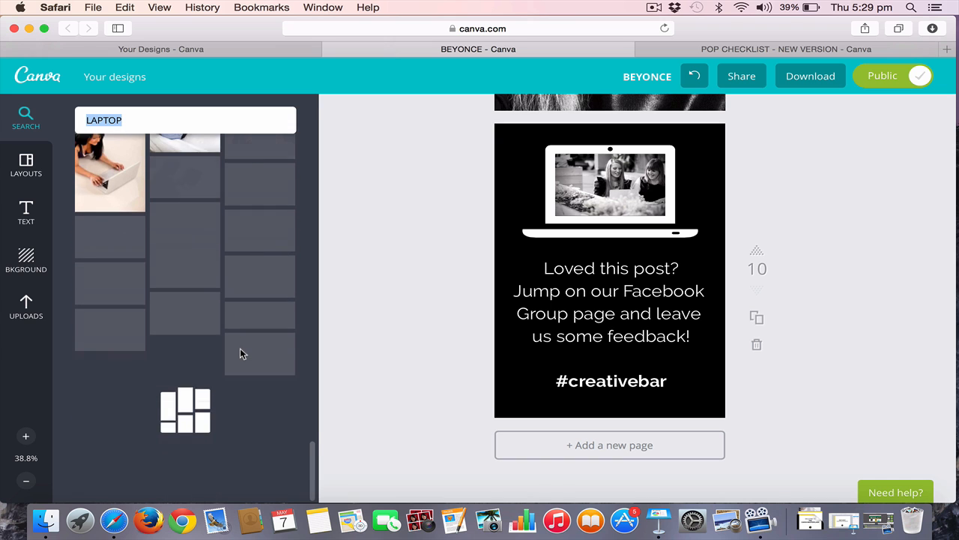
scroll(242, 355, down, 3)
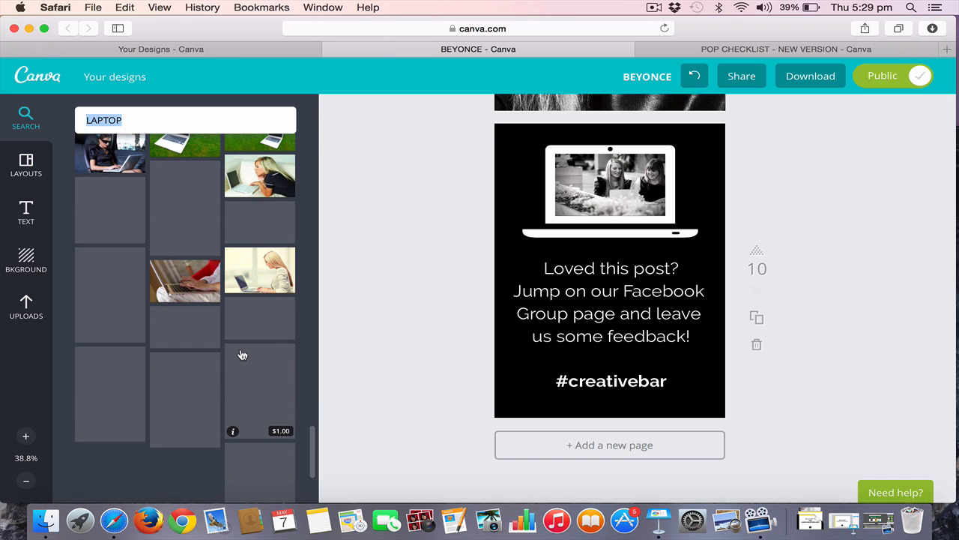
scroll(242, 354, down, 3)
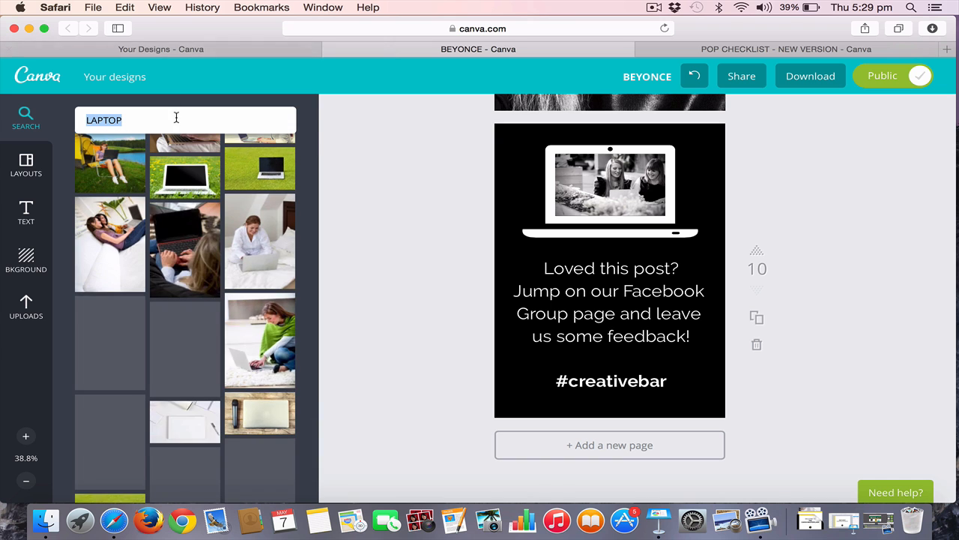
Search the image library for MAC and look through the results for a laptop graphic
text(MAC)
key(Return)
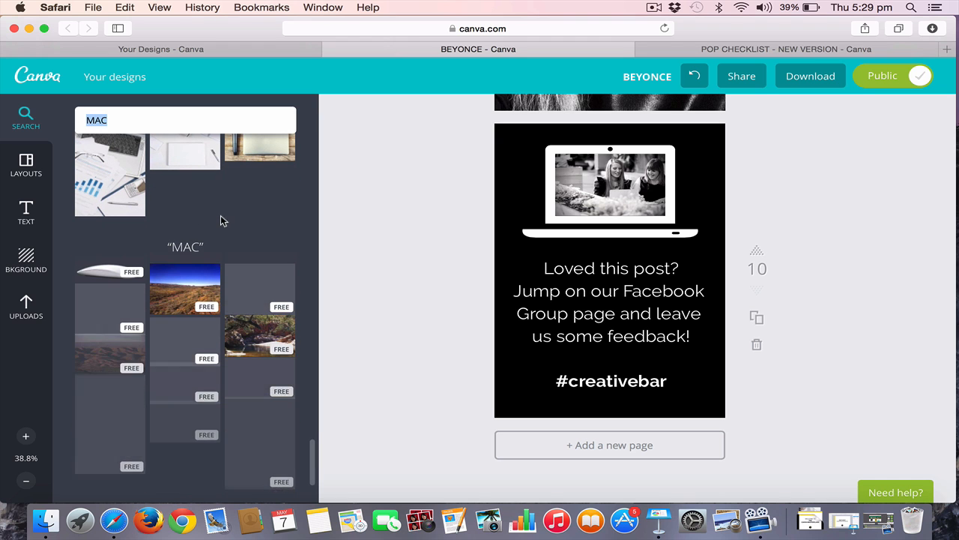
scroll(212, 324, down, 3)
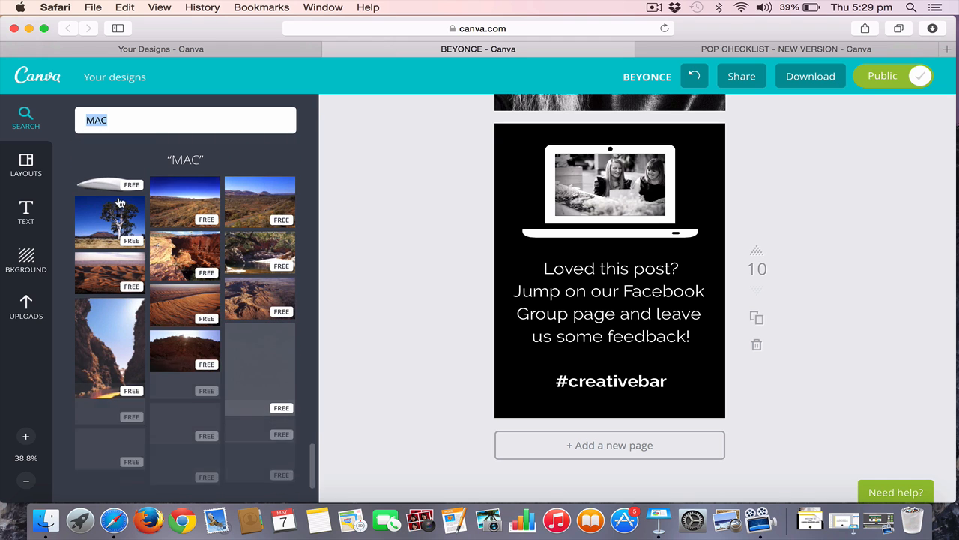
scroll(175, 394, down, 5)
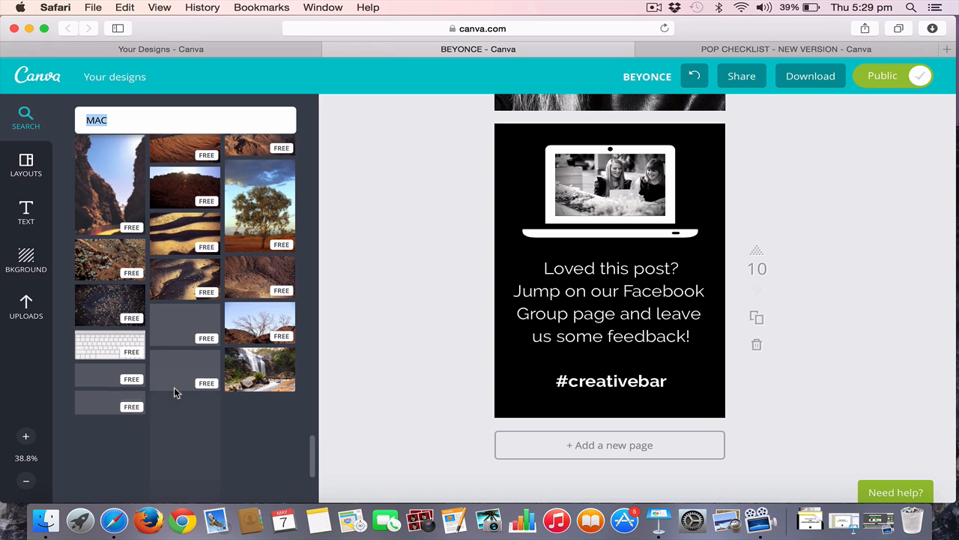
scroll(135, 377, down, 7)
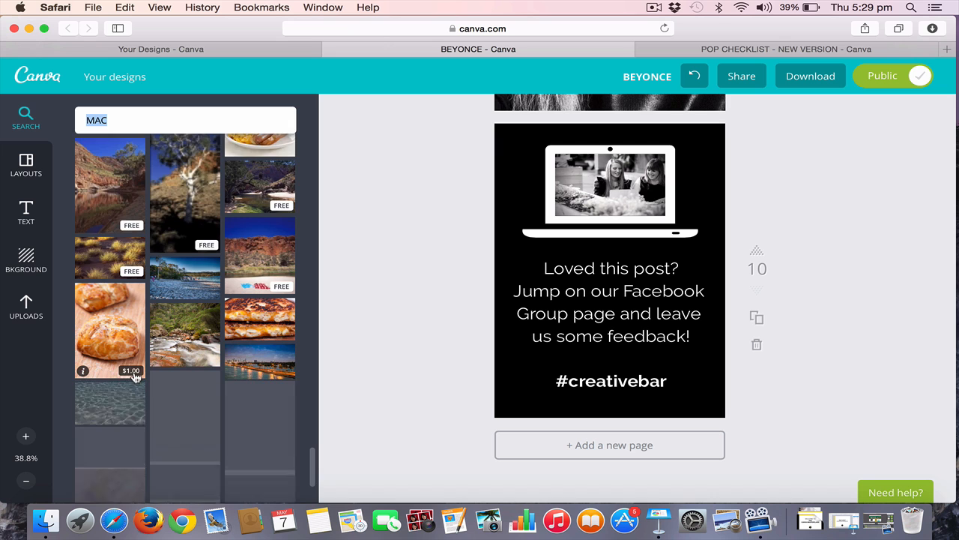
scroll(135, 377, down, 4)
scroll(135, 377, down, 5)
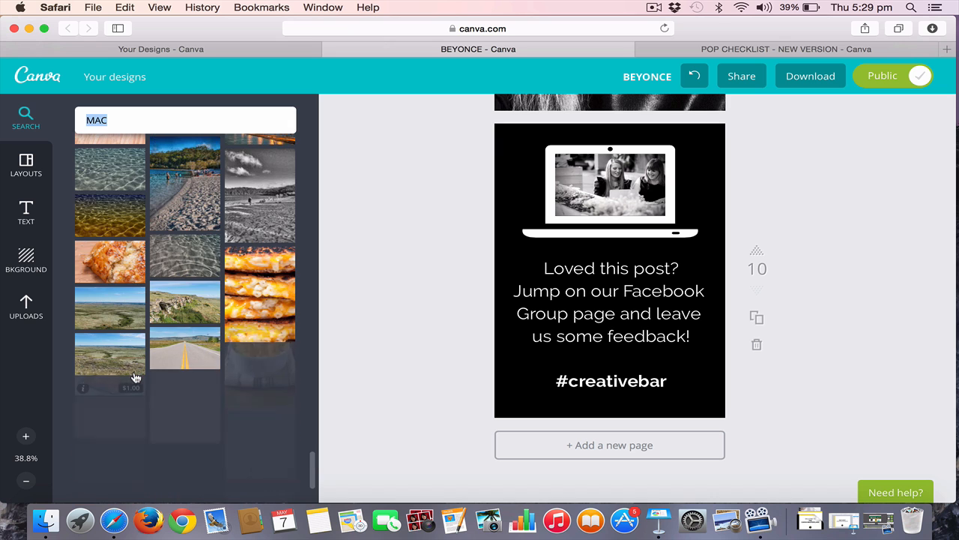
scroll(135, 377, down, 2)
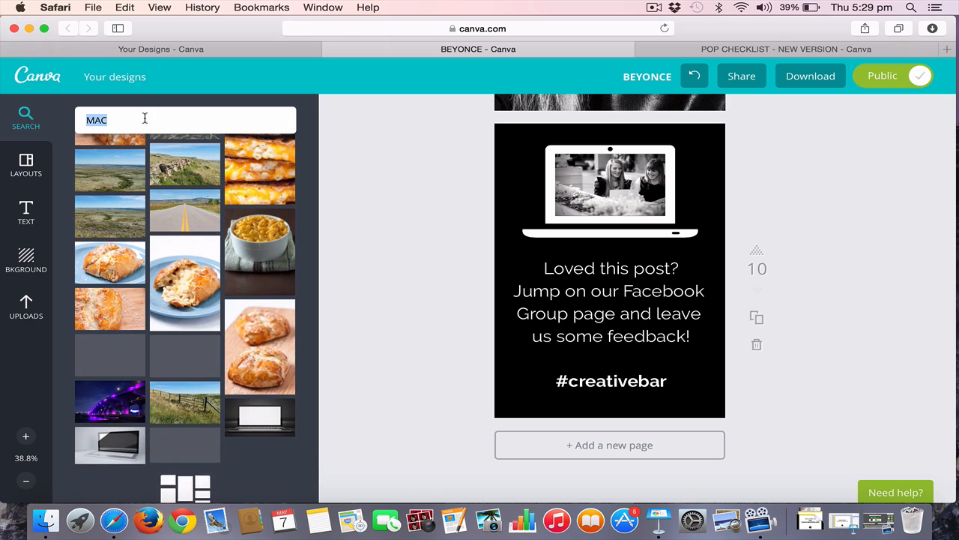
Search the image library for TECHNOLOGY
text(TE)
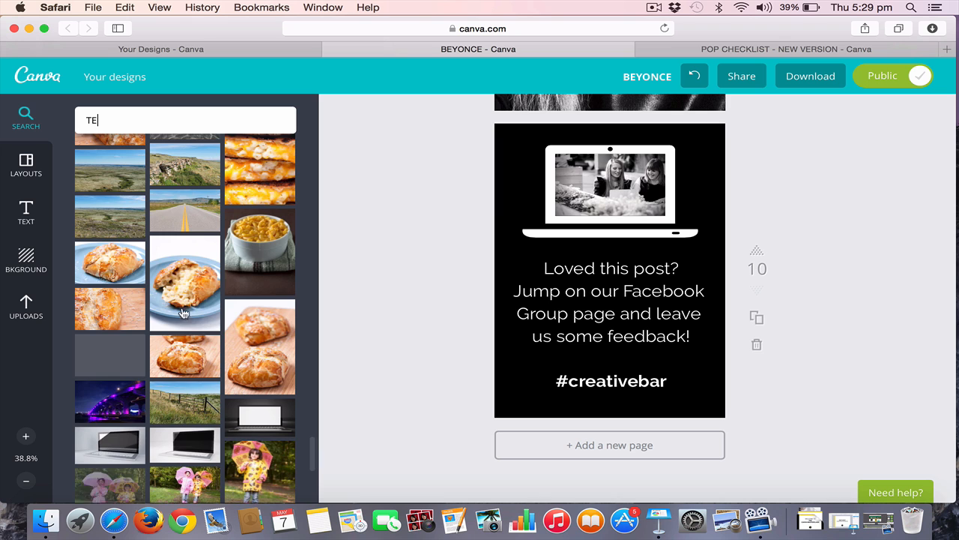
scroll(197, 372, down, 2)
scroll(197, 373, down, 5)
text(CHNOLOGY)
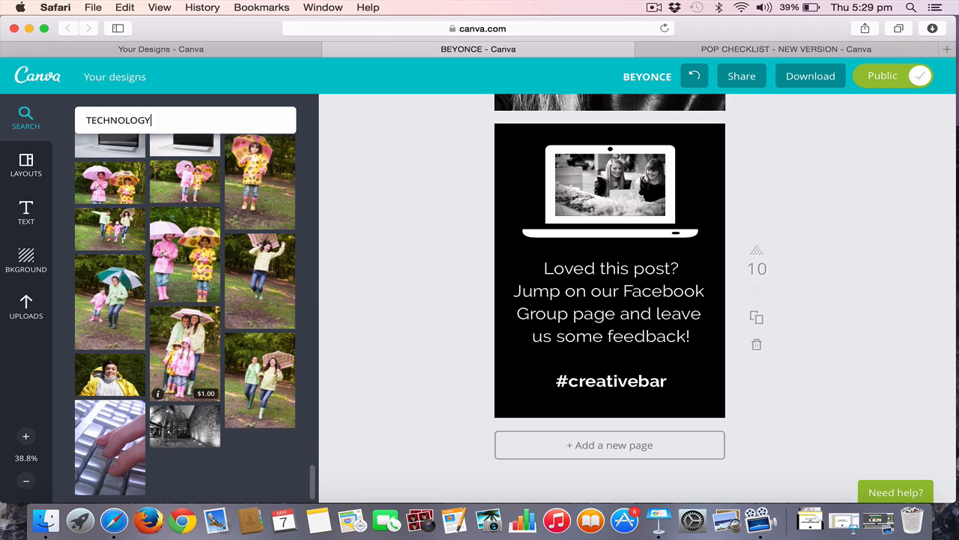
key(Return)
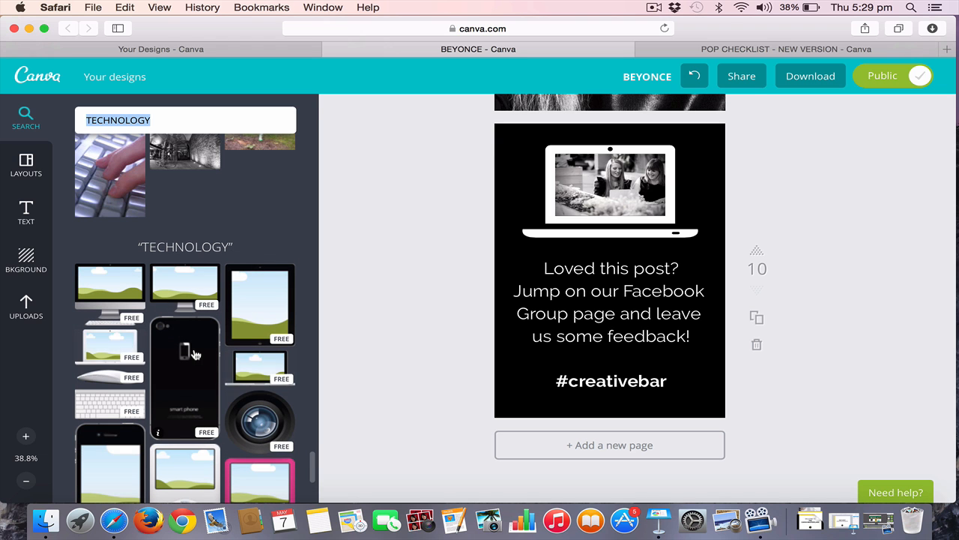
Find the flat white laptop frame among the TECHNOLOGY results and place it over the feedback text on page 10
scroll(193, 352, down, 3)
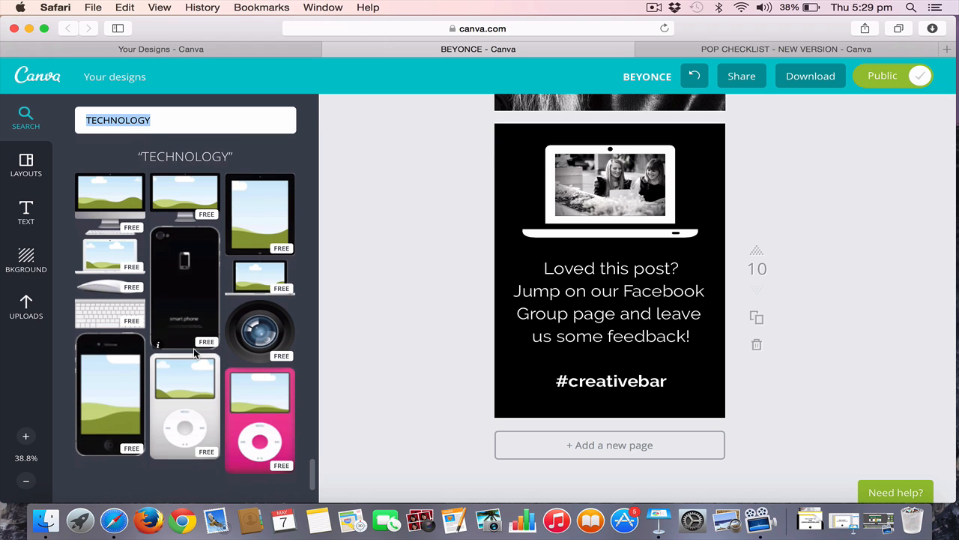
scroll(194, 352, down, 1)
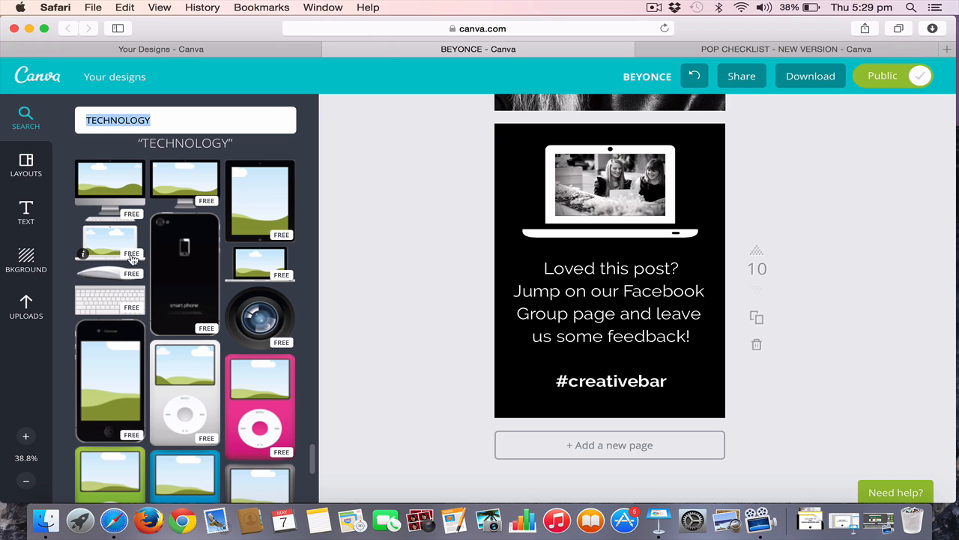
scroll(259, 330, down, 5)
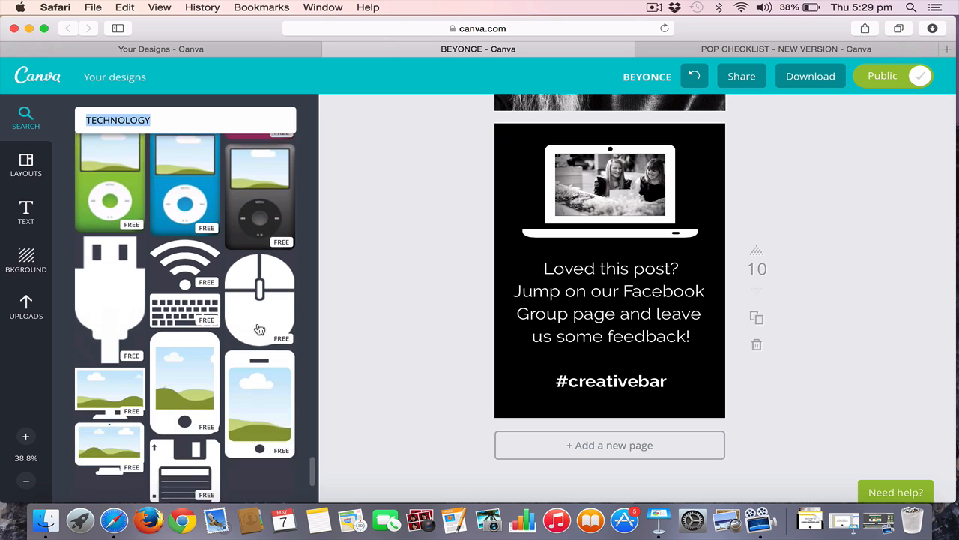
scroll(260, 330, down, 2)
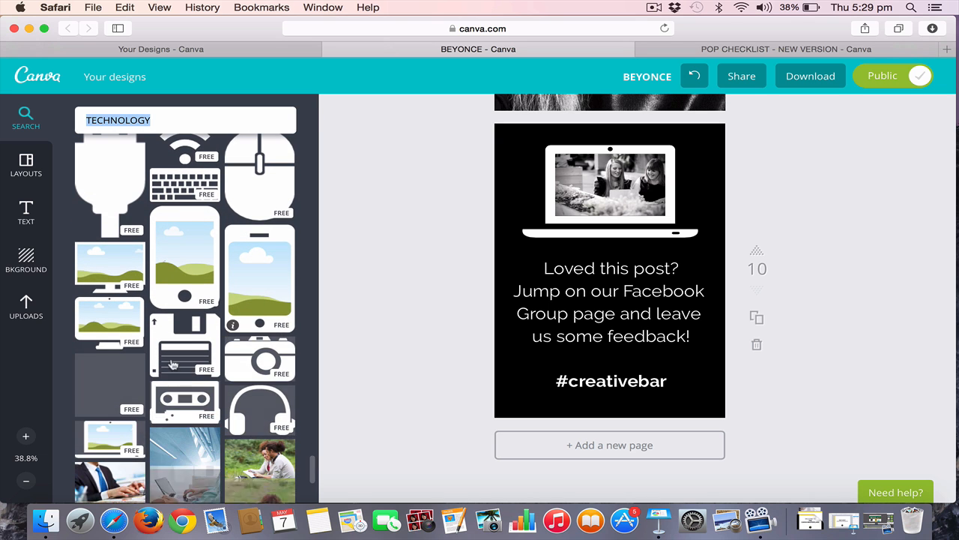
scroll(172, 365, down, 1)
scroll(105, 335, down, 1)
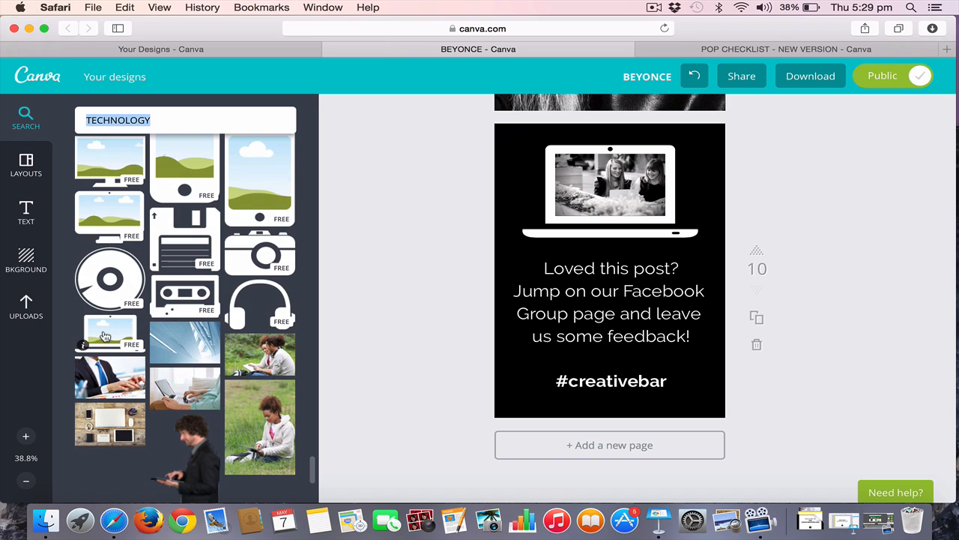
drag(111, 341, 604, 279)
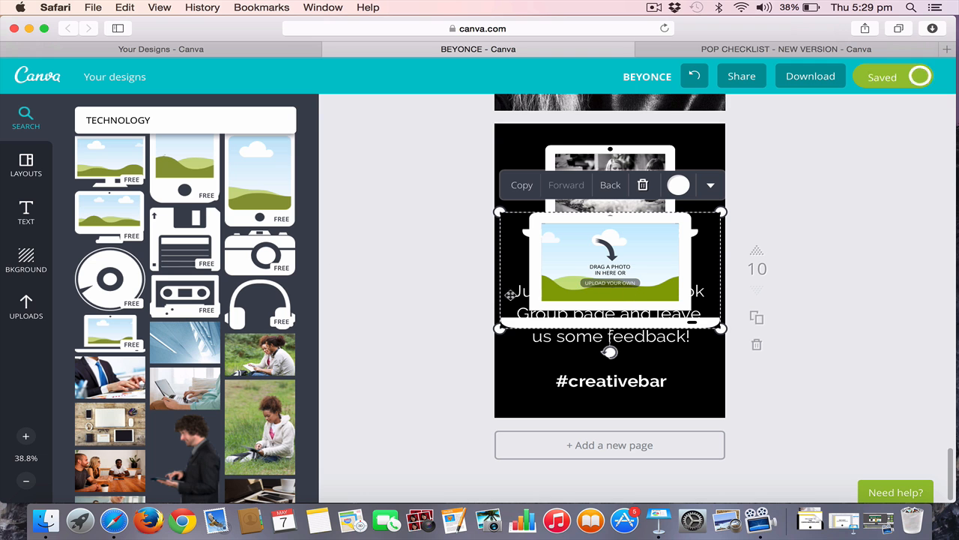
Fill the new laptop frame on page 10 with the uploaded portrait of the blonde woman
click(24, 295)
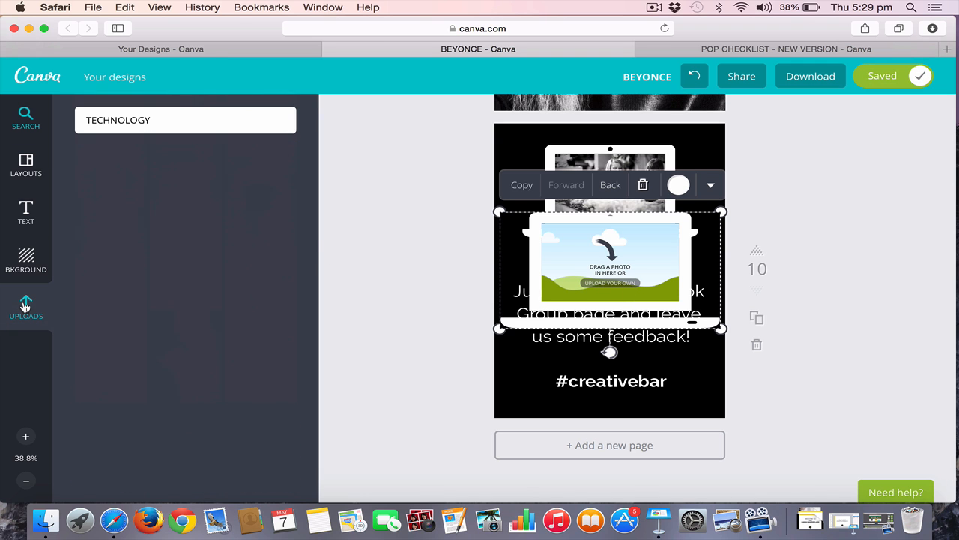
scroll(167, 407, down, 15)
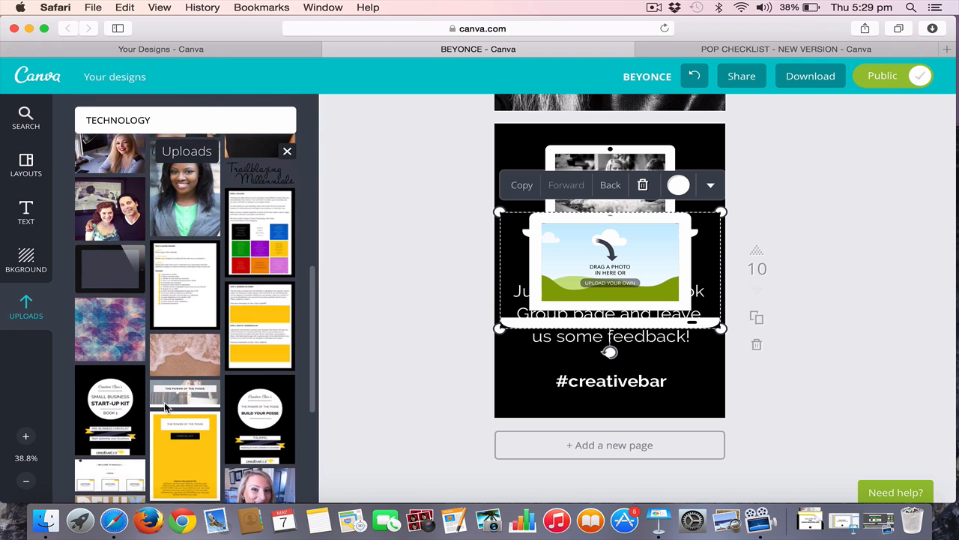
scroll(166, 407, down, 2)
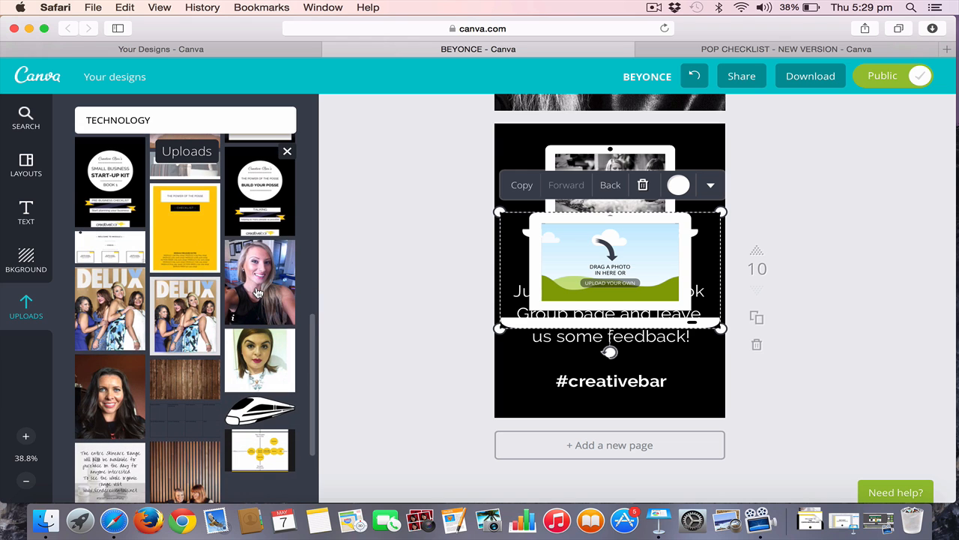
drag(258, 292, 576, 273)
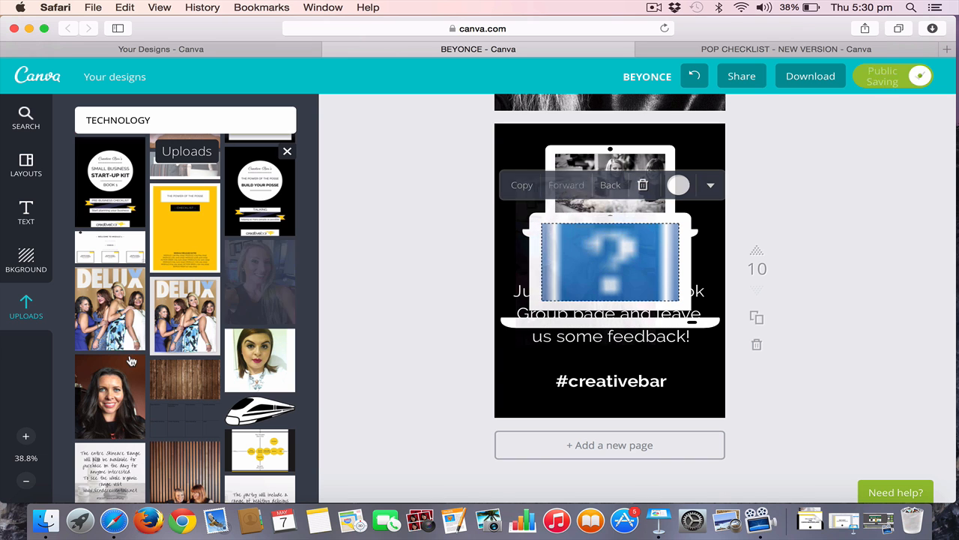
Fill the new laptop frame on page 10 with the uploaded photo of hands holding an open book
scroll(131, 361, down, 10)
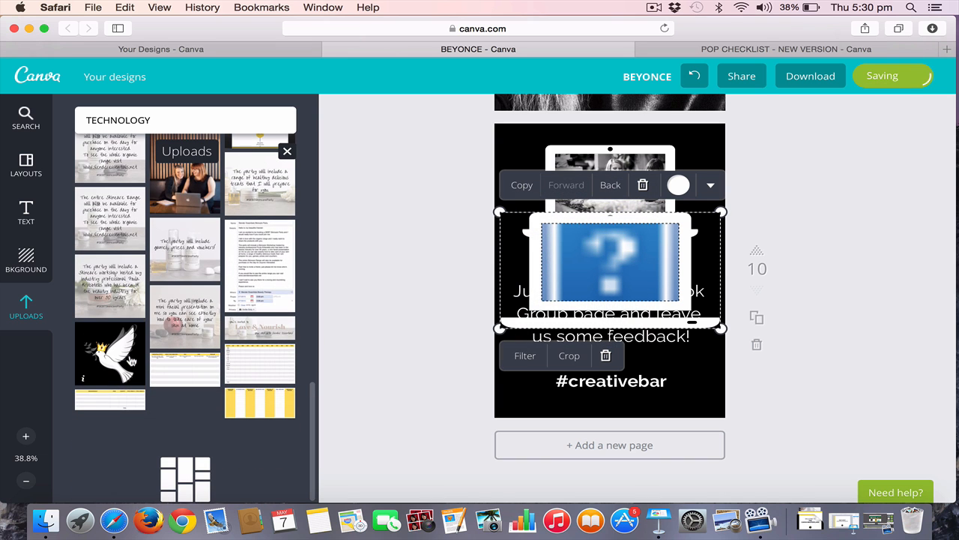
scroll(131, 361, down, 5)
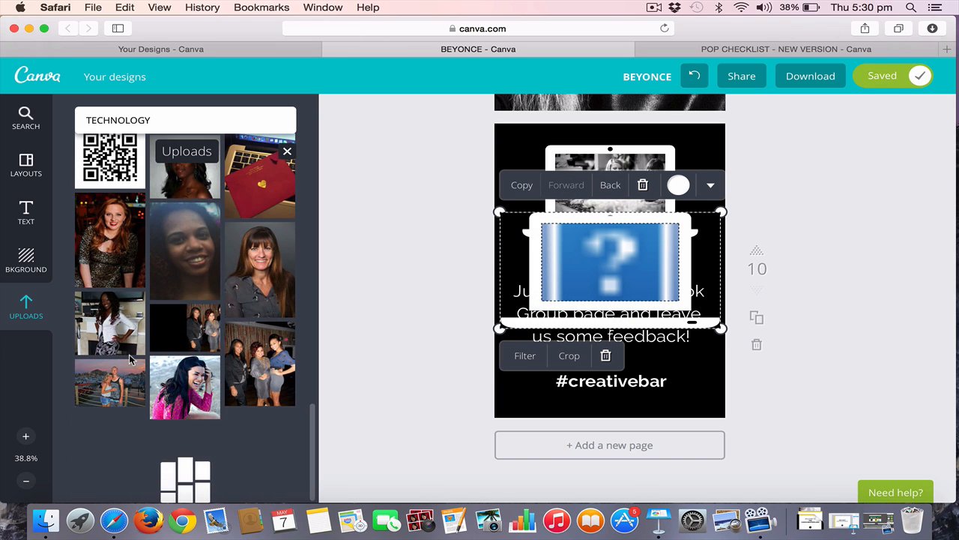
scroll(129, 358, down, 5)
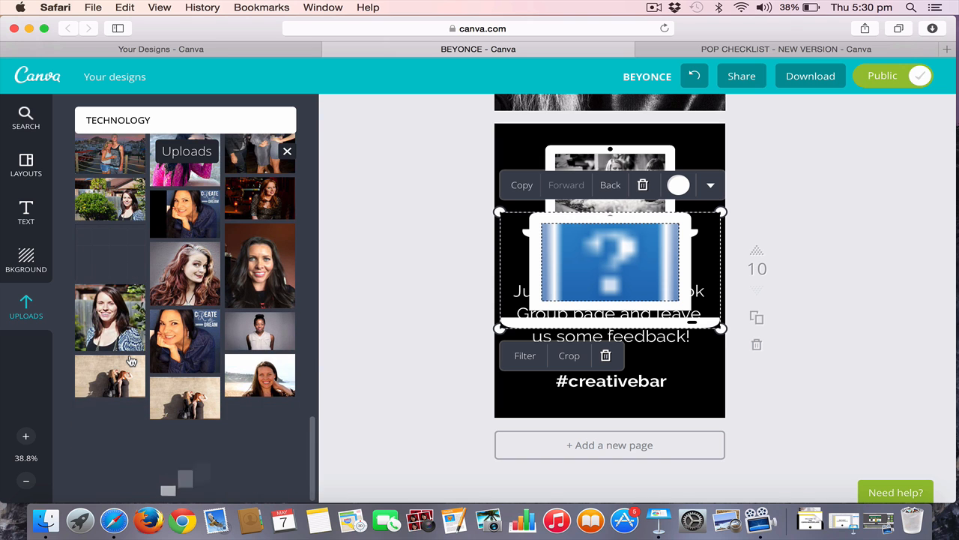
scroll(130, 361, down, 5)
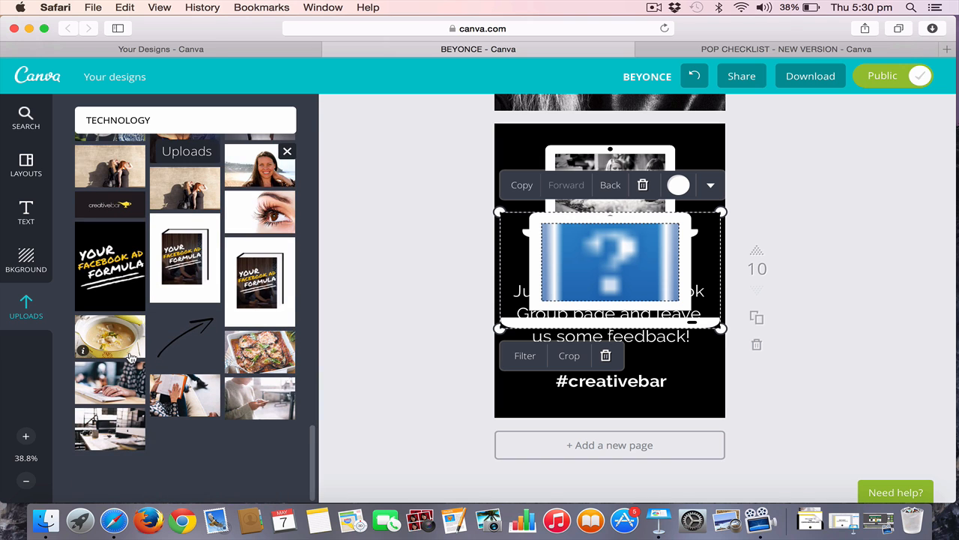
drag(186, 394, 611, 262)
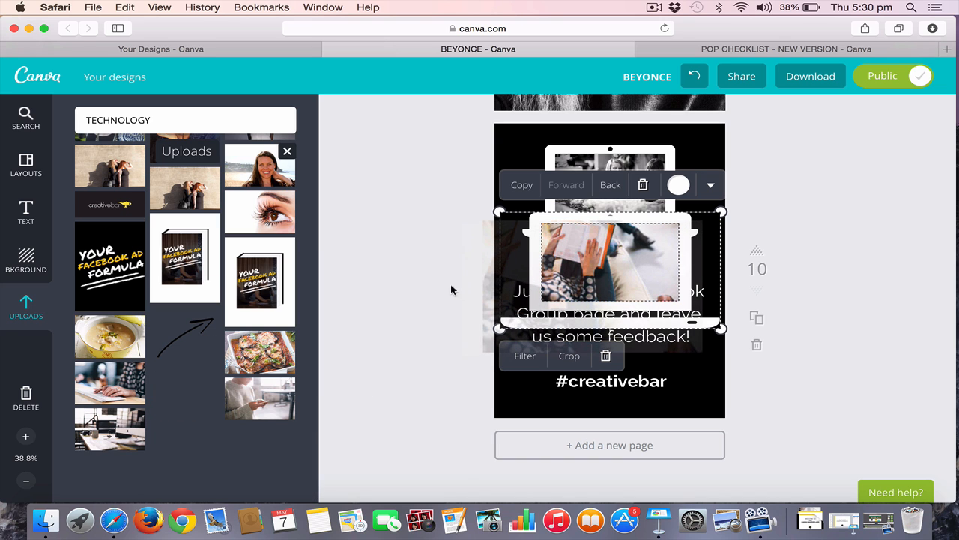
click(398, 317)
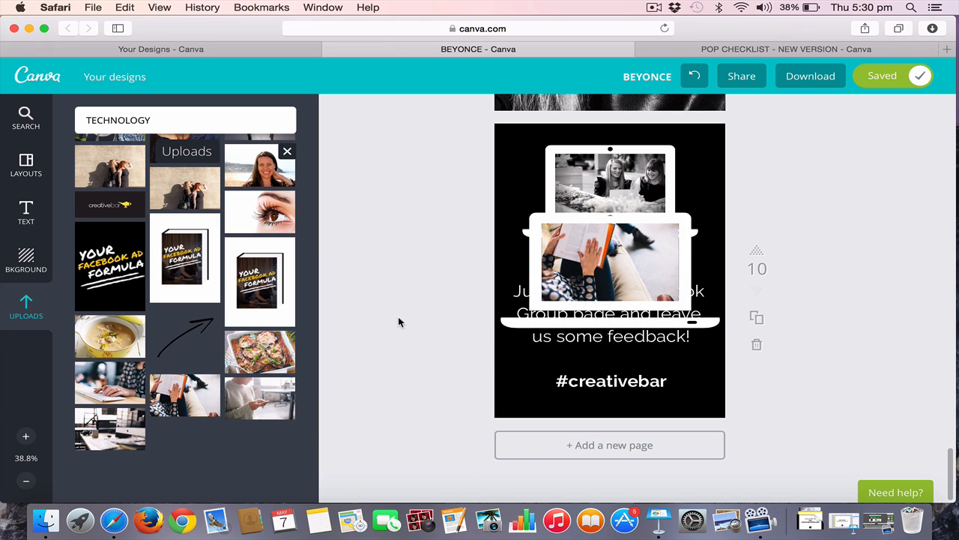
Shrink the new laptop frame on page 10 and delete it
click(628, 274)
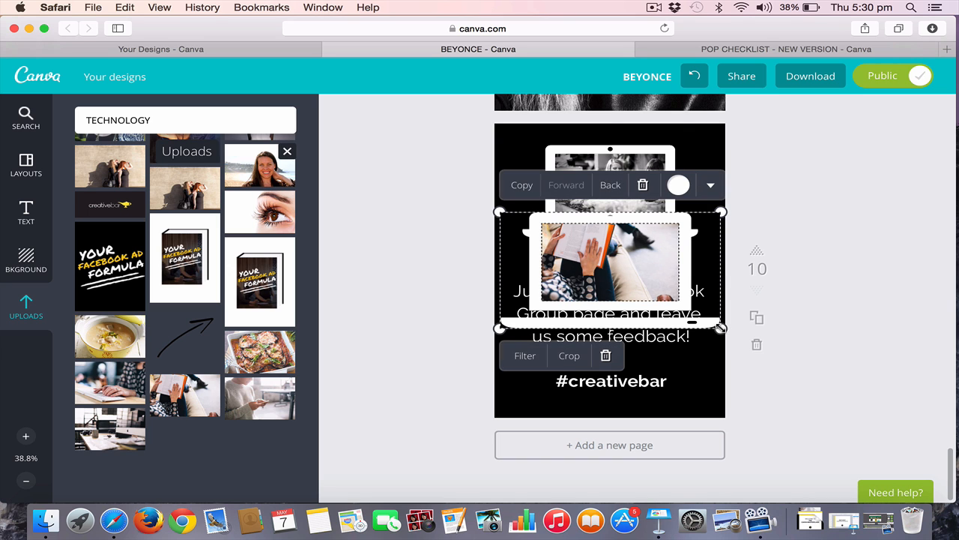
mouse_move(657, 298)
mouse_down()
mouse_move(643, 283)
mouse_move(724, 343)
mouse_move(660, 296)
mouse_up()
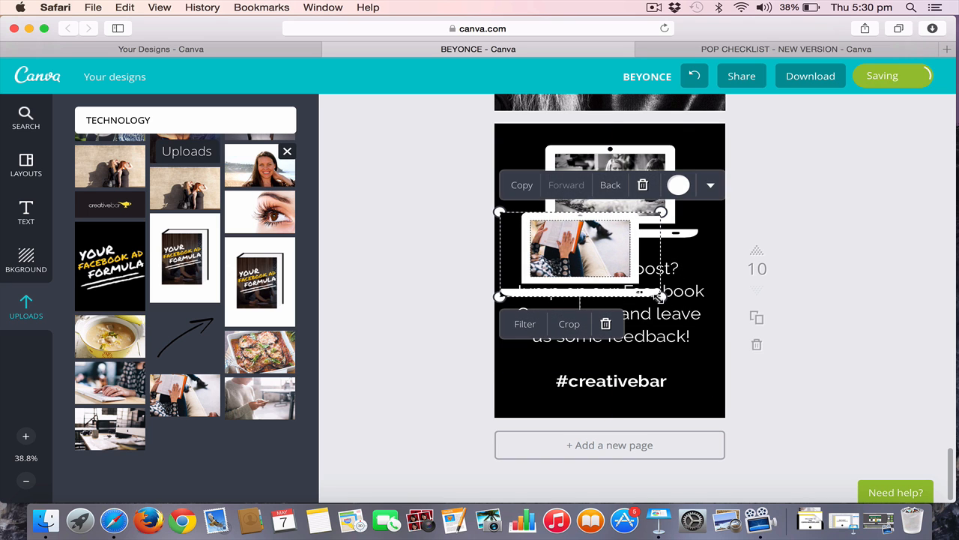
key(BackSpace)
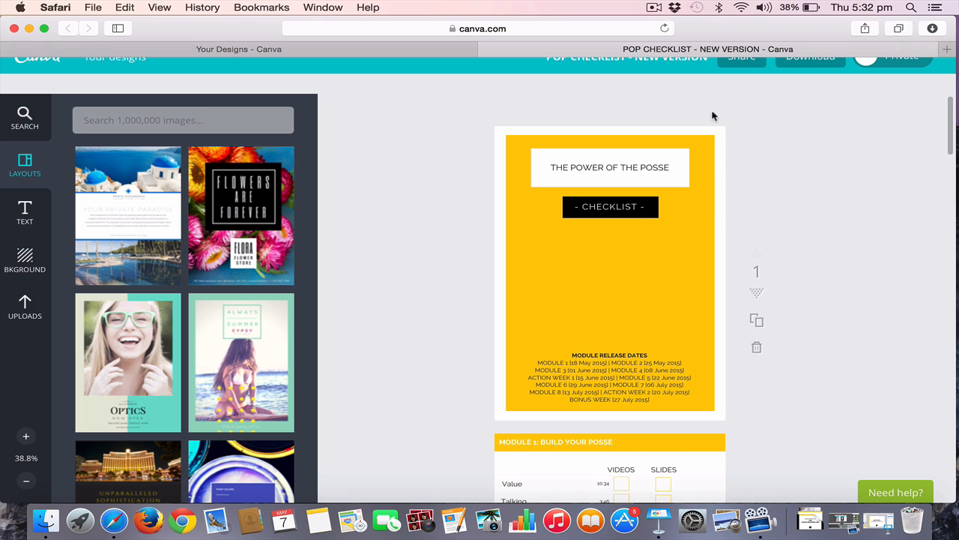
Inspect the checklist cover's elements one by one: yellow rectangle, white title box, title text and black CHECKLIST box
click(696, 227)
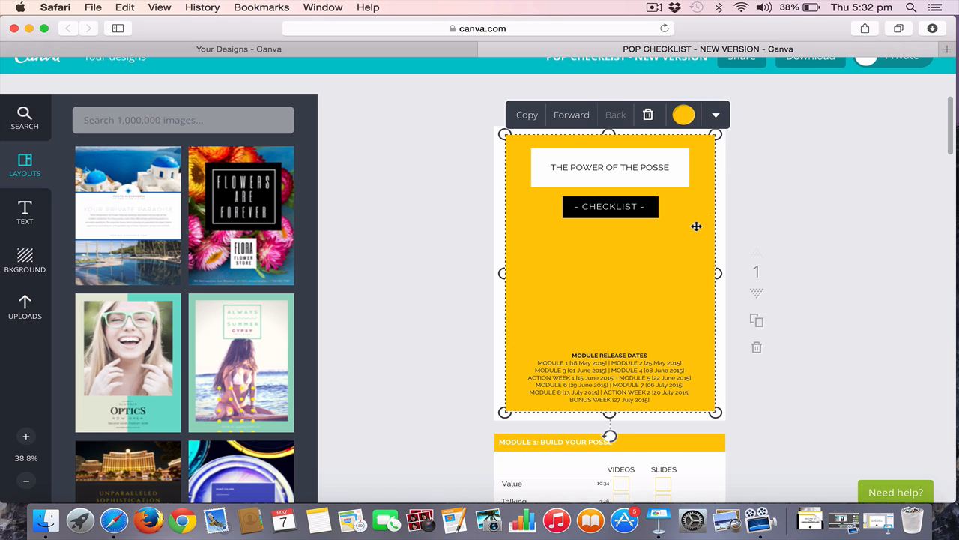
click(798, 191)
click(675, 154)
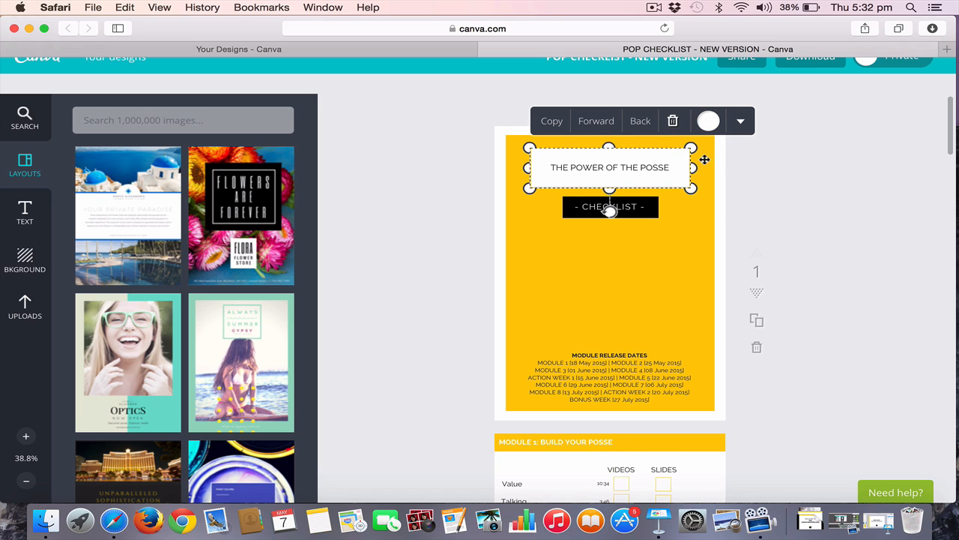
click(850, 203)
click(659, 167)
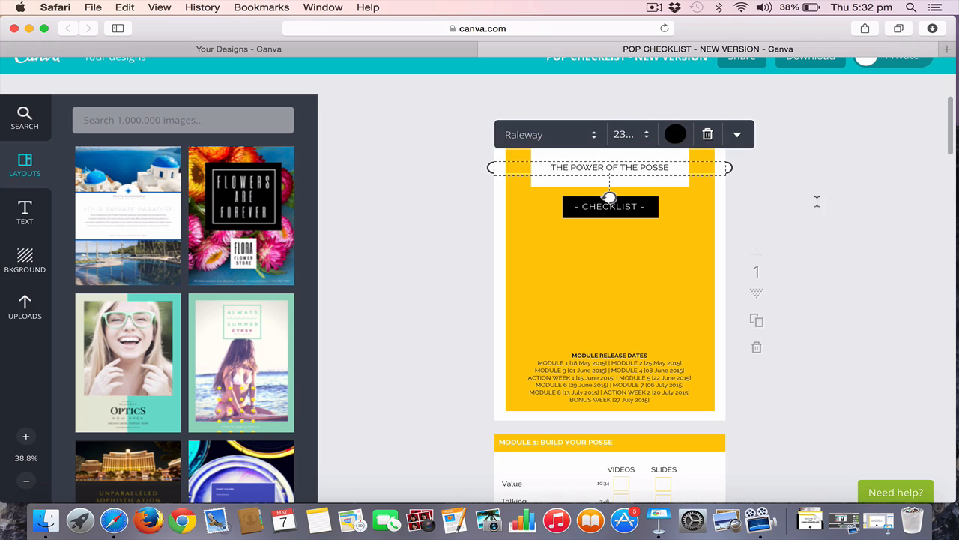
click(814, 203)
click(633, 202)
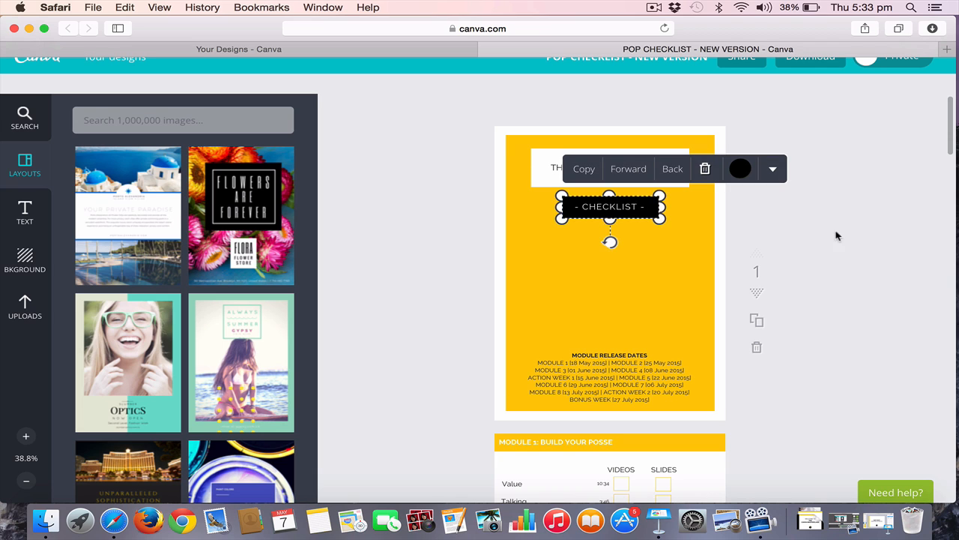
click(835, 236)
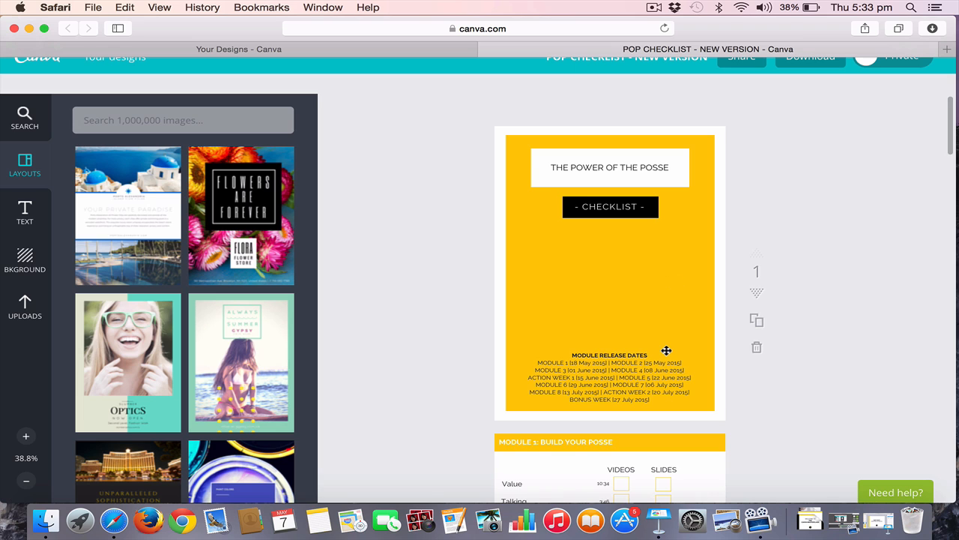
Inspect the module release dates text on the cover and the yellow header bar of the Module 1 page
scroll(666, 350, down, 2)
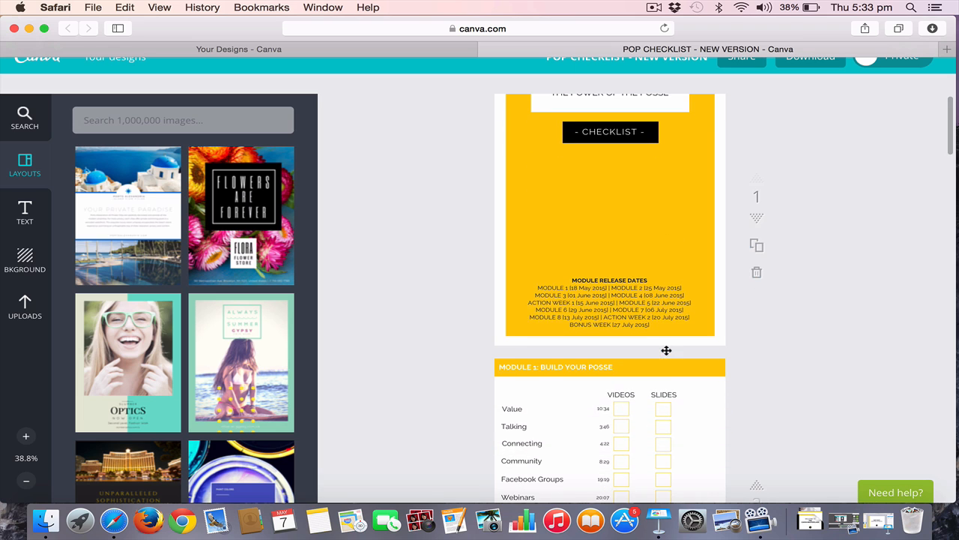
click(597, 310)
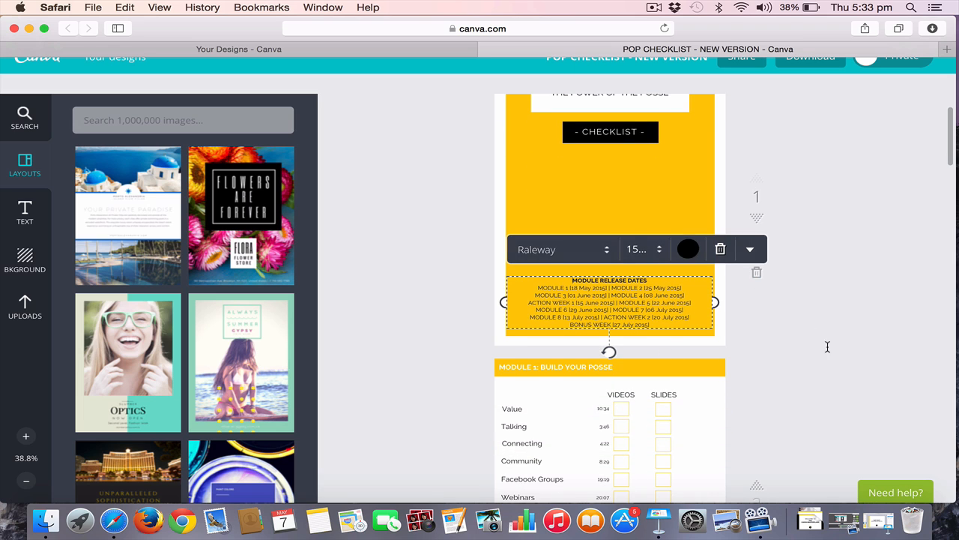
click(819, 393)
scroll(822, 396, down, 5)
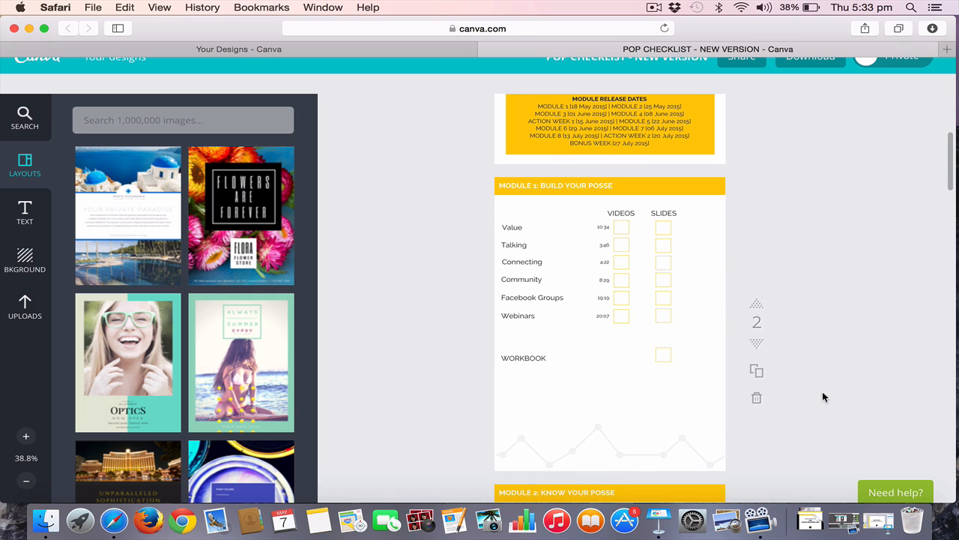
click(707, 193)
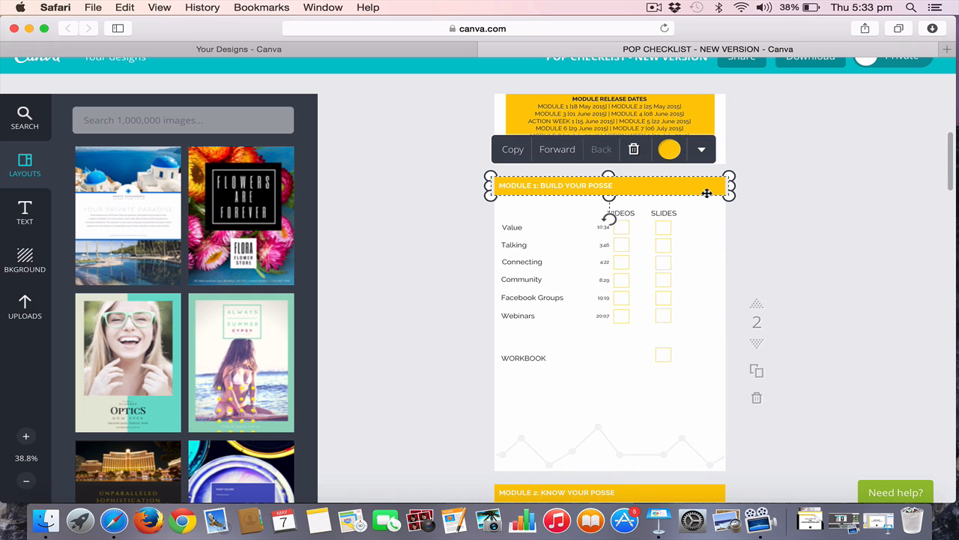
click(780, 221)
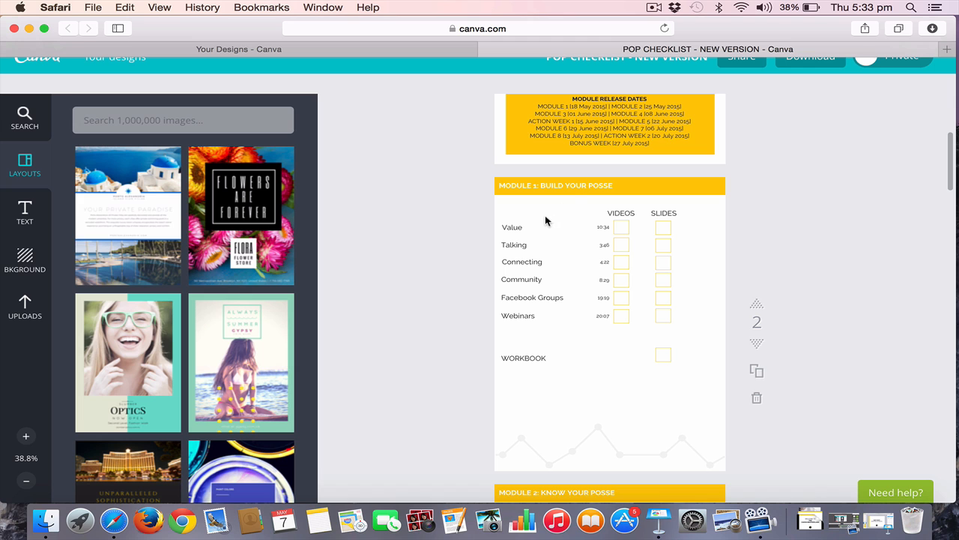
Compare the cover with the Module 1 checklist page and open the library's Shapes collection
scroll(663, 255, up, 6)
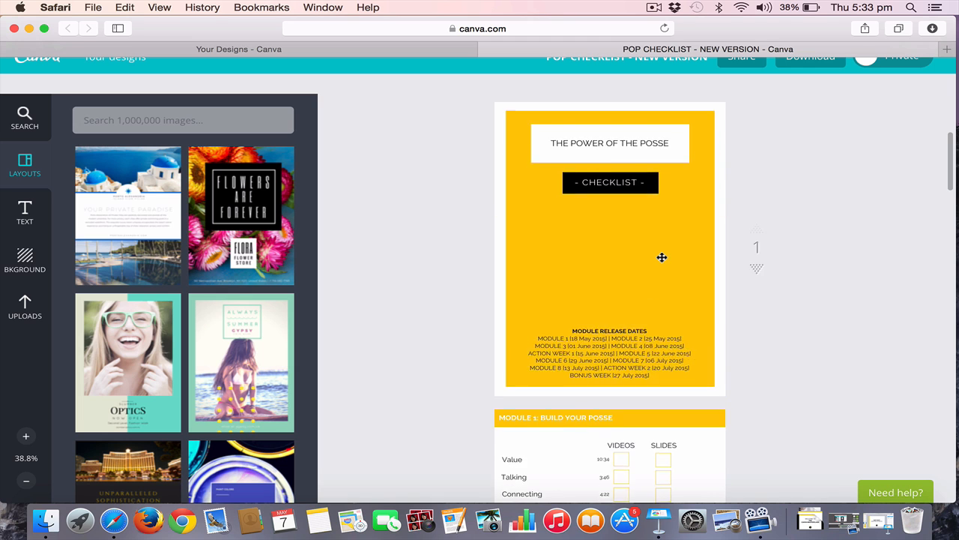
scroll(662, 257, down, 3)
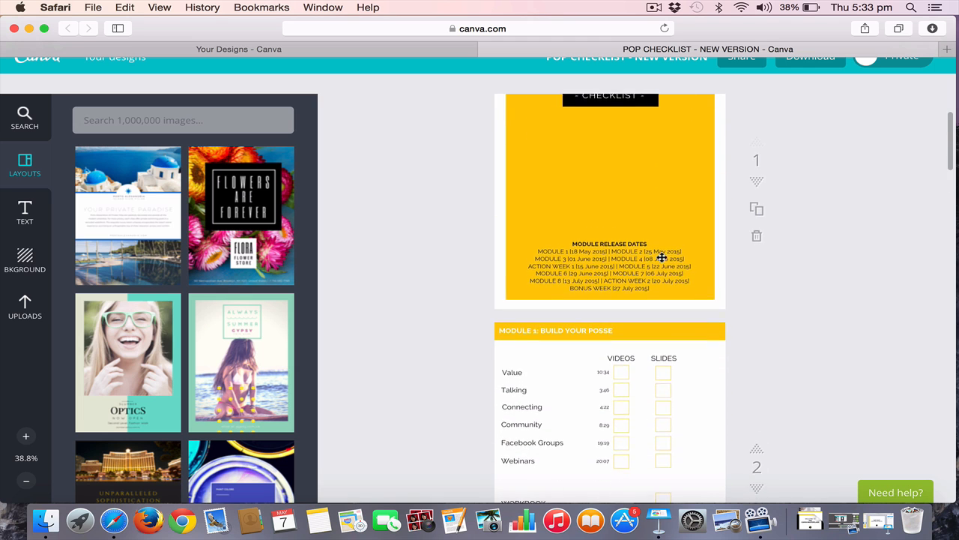
scroll(662, 257, down, 3)
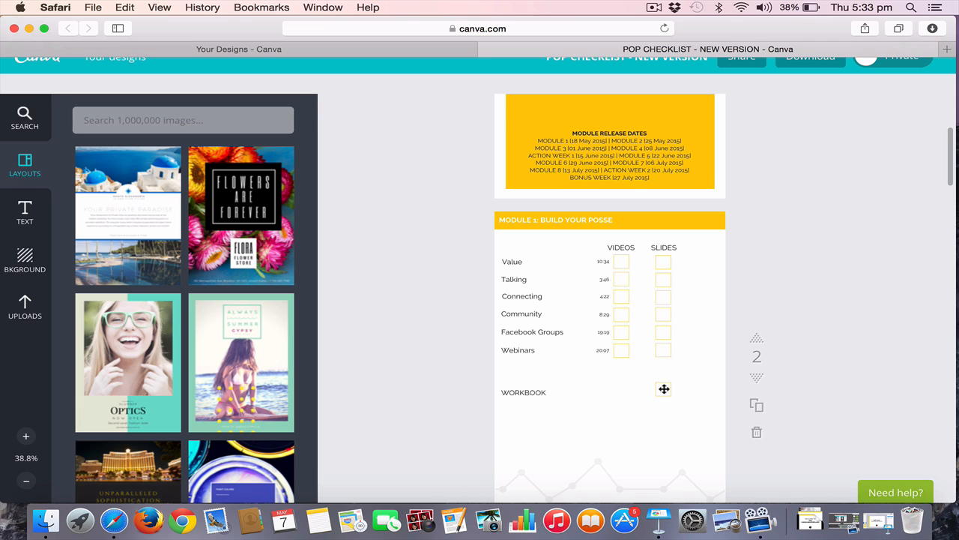
scroll(664, 388, down, 1)
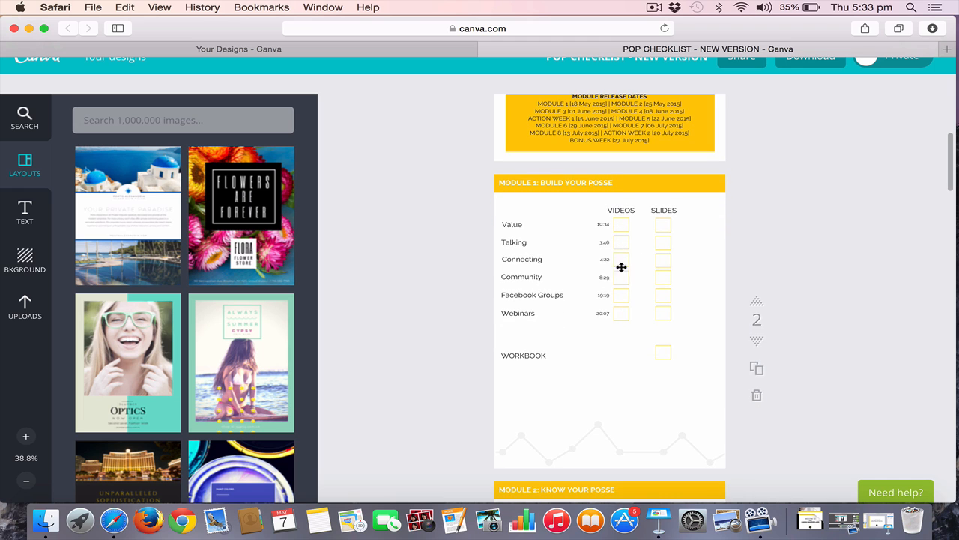
click(225, 118)
click(288, 180)
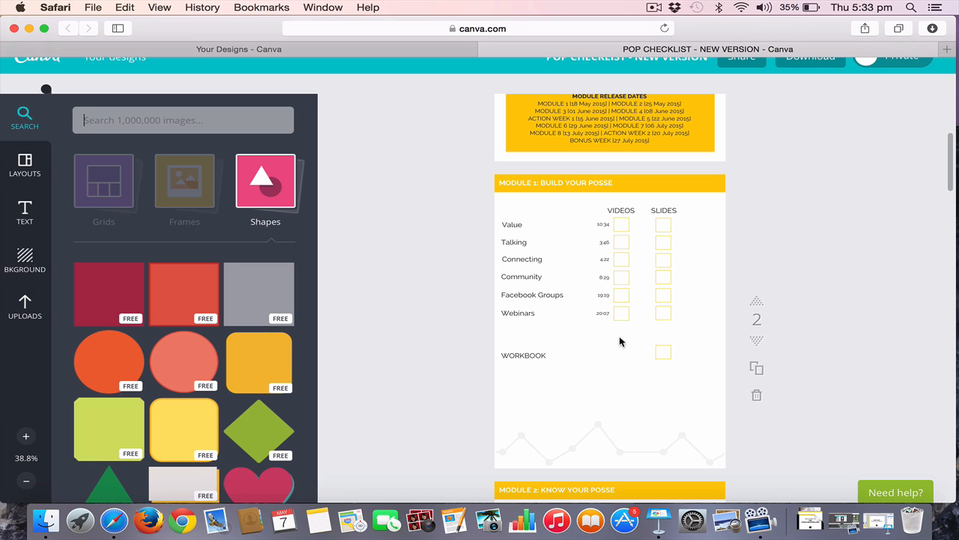
Inspect the pale zigzag graphic at the foot of the Module 1 page and browse the library's Lines collection
click(616, 447)
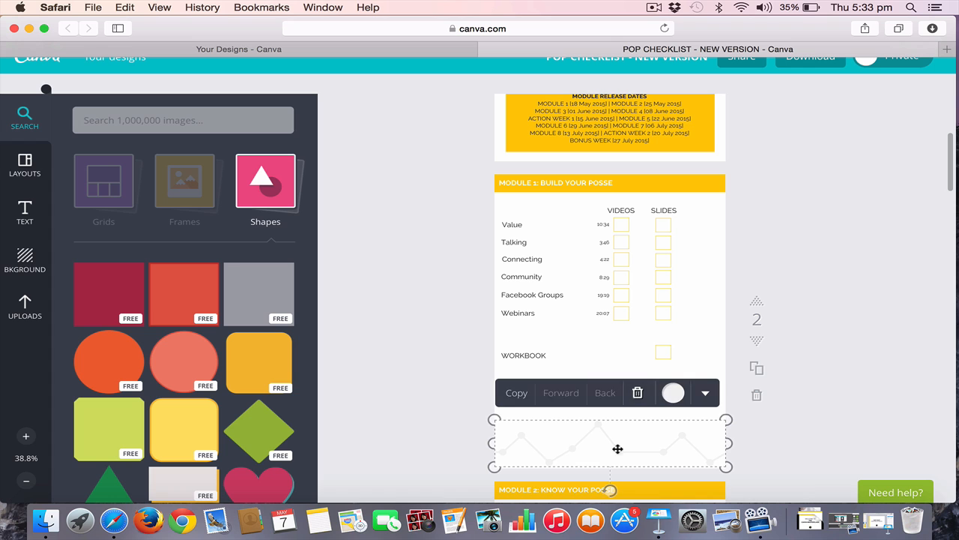
click(415, 315)
click(277, 193)
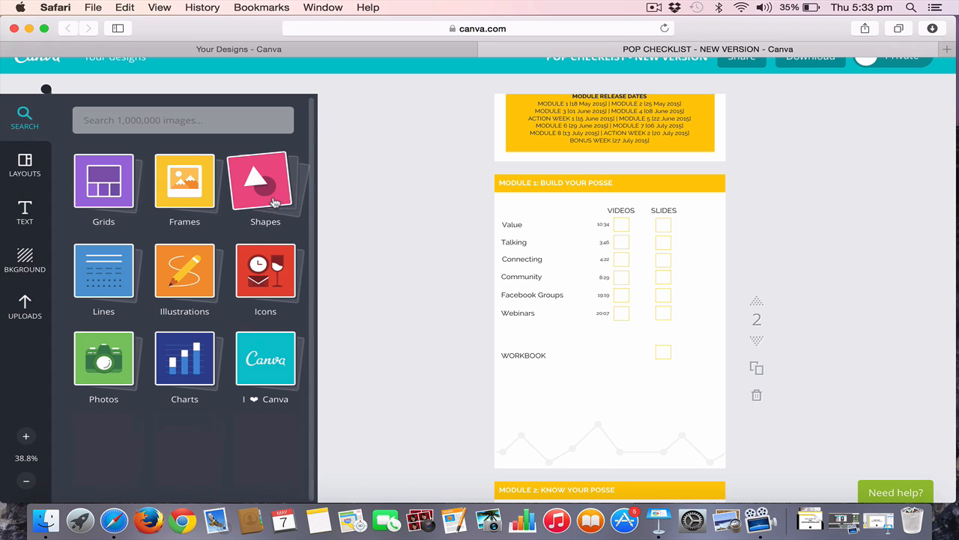
click(112, 279)
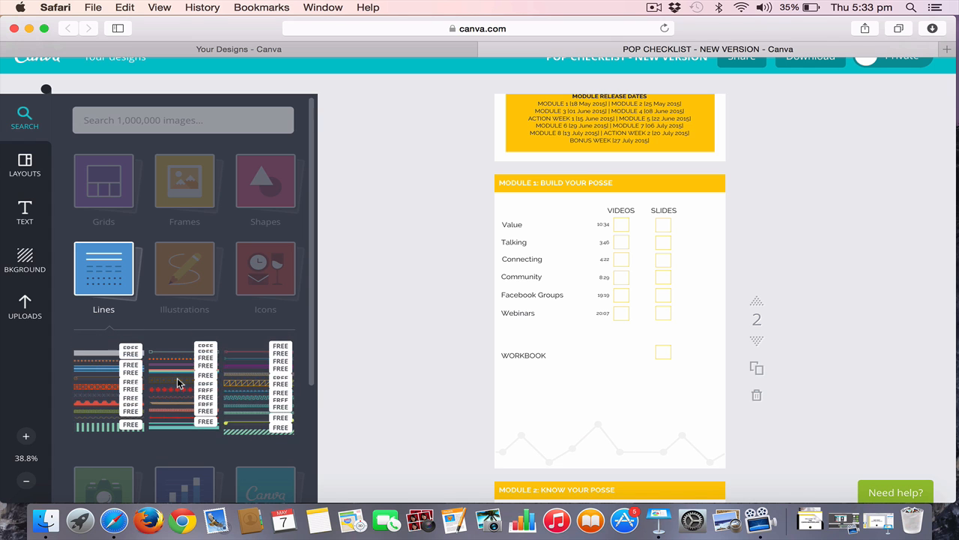
scroll(178, 383, down, 3)
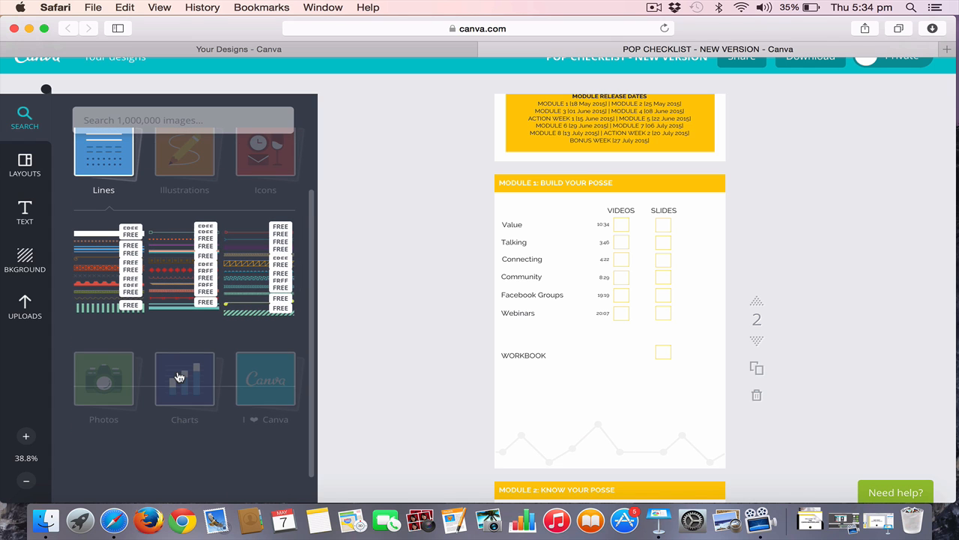
scroll(193, 377, down, 2)
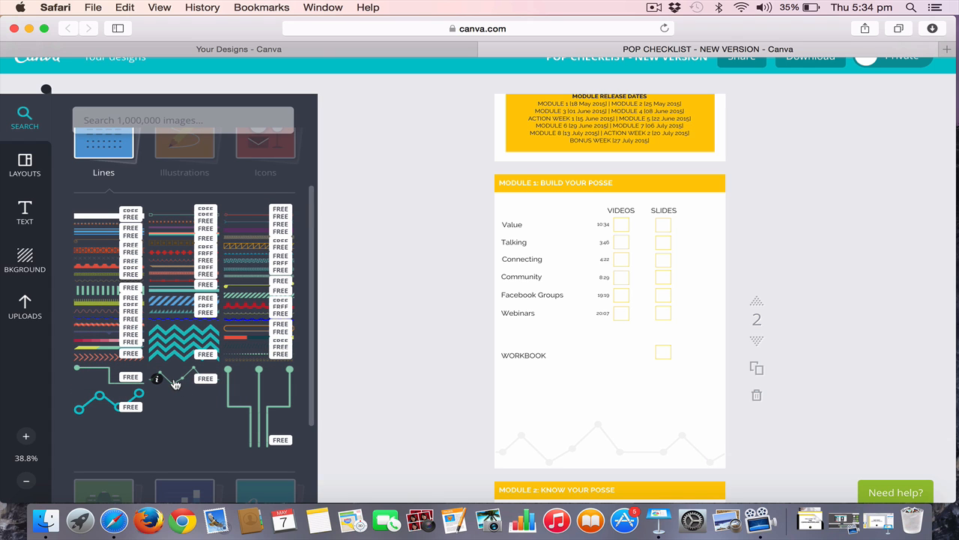
click(175, 383)
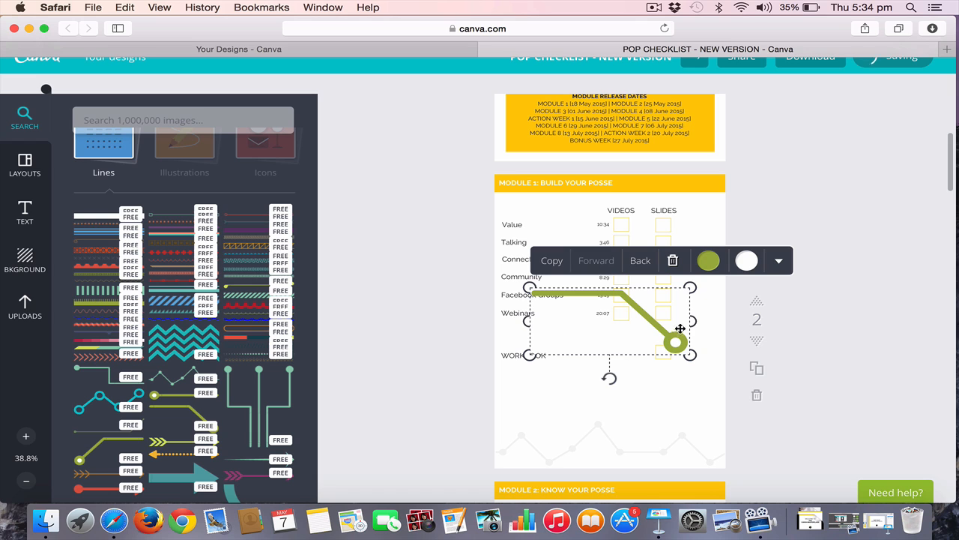
drag(691, 355, 620, 330)
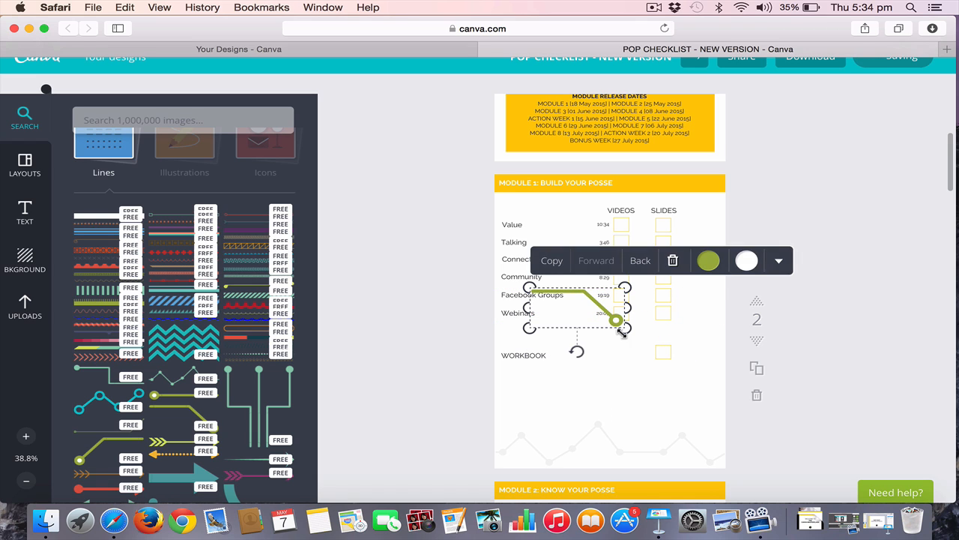
key(Delete)
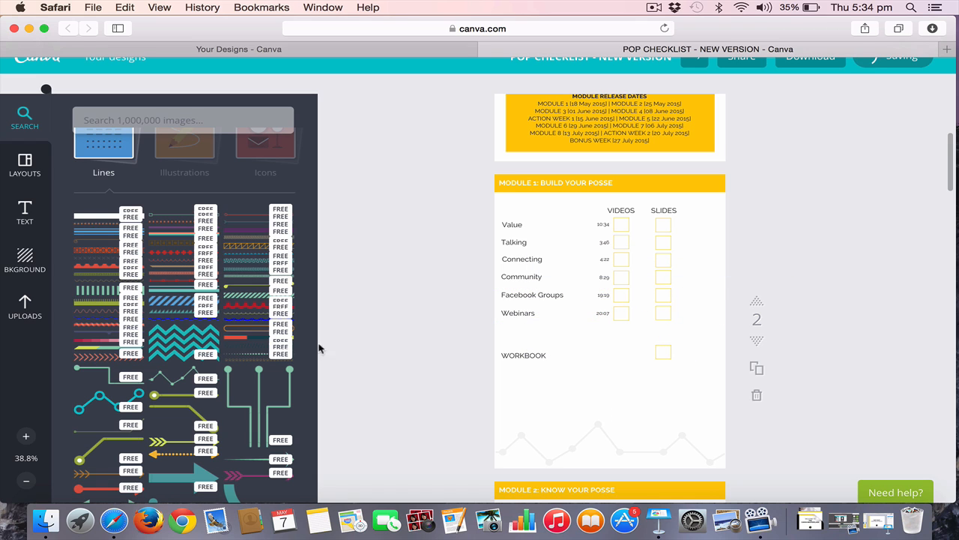
Add the green dotted zigzag line to the Module 1 page, stretched wider and placed just above the pale zigzag
click(182, 381)
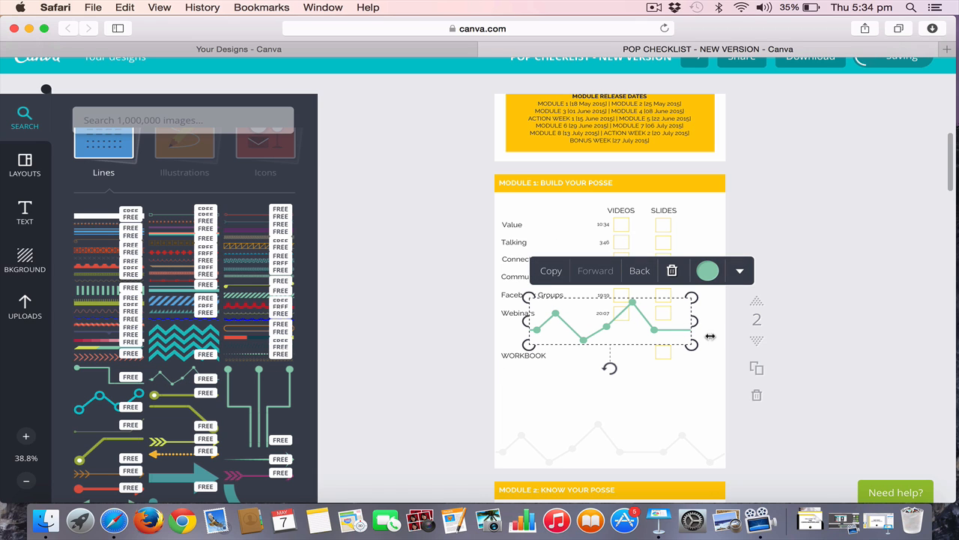
drag(695, 321, 773, 318)
click(814, 246)
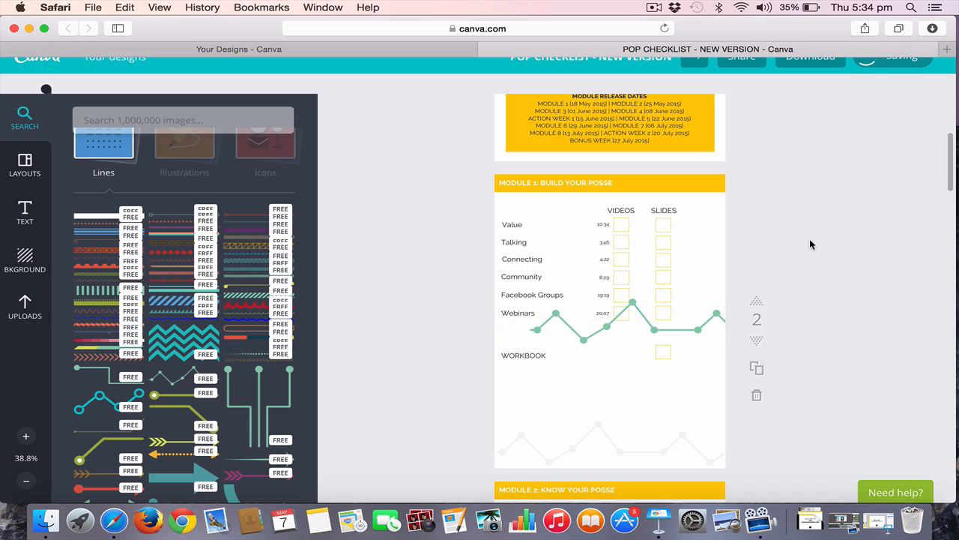
drag(707, 328, 640, 398)
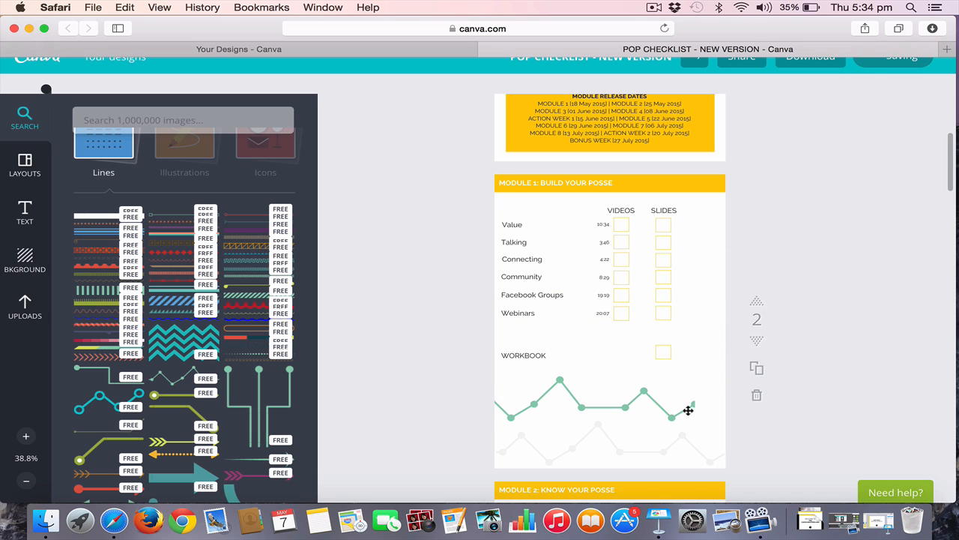
Stretch the green dotted zigzag line past the Module 1 page's edge and delete it from the page
drag(698, 402, 746, 395)
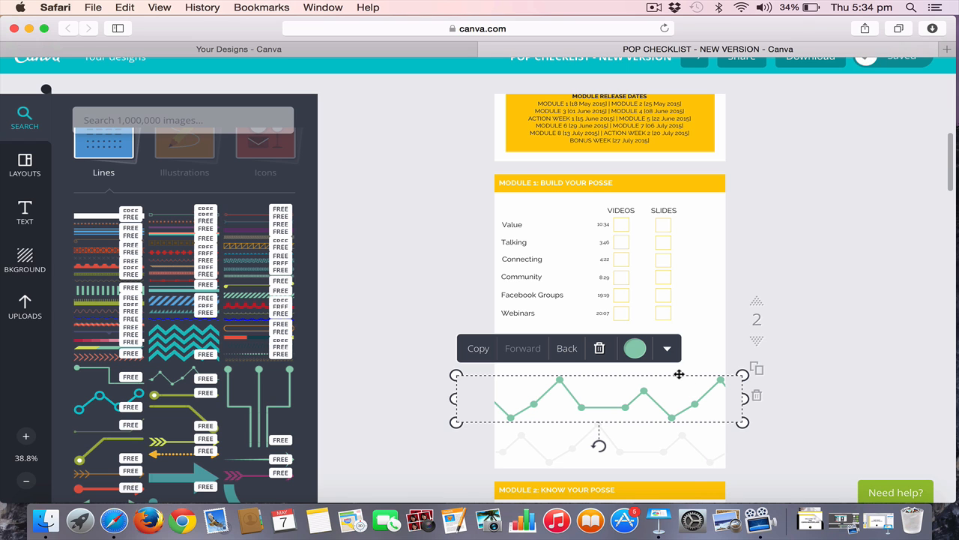
key(Delete)
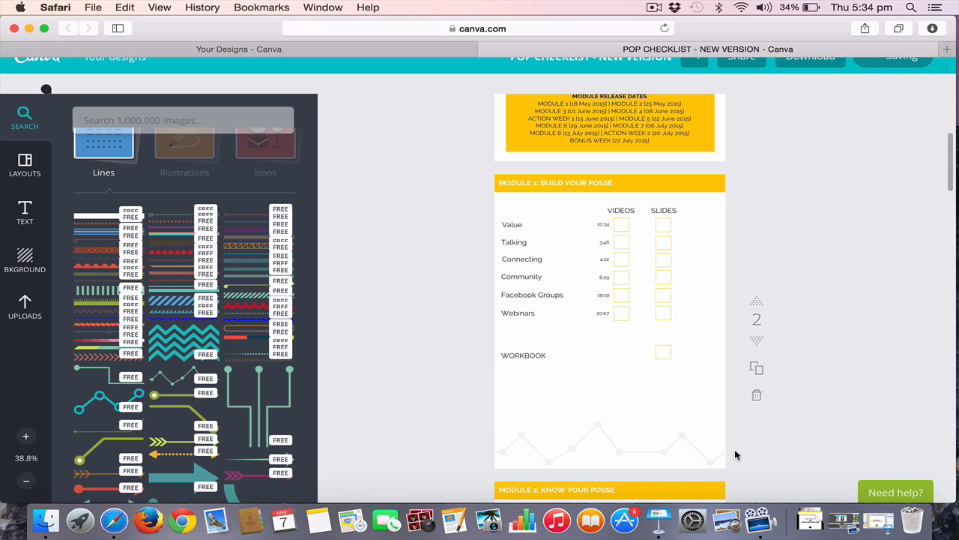
Examine how the yellow header, checkbox columns and pale zigzag repeat across the checklist pages from Module 1 to Module 8
scroll(735, 454, down, 5)
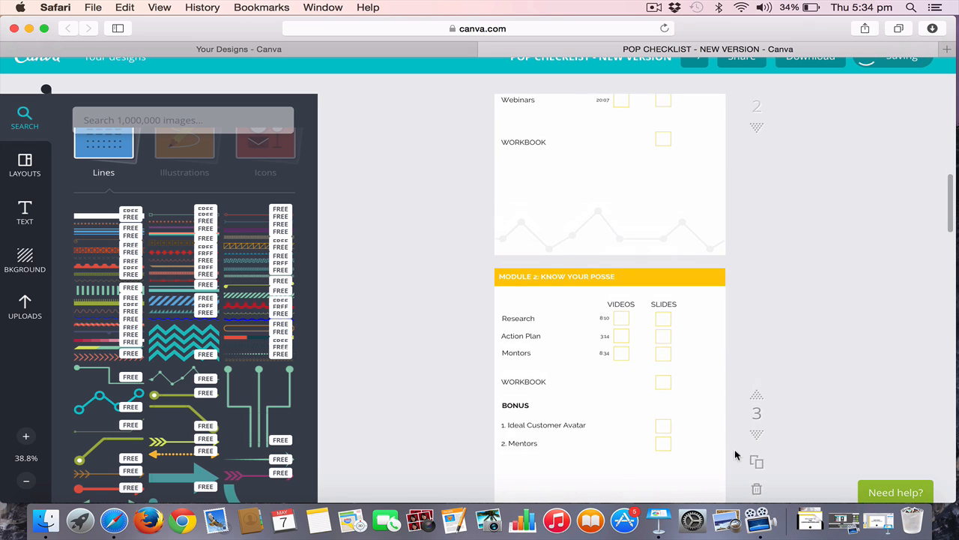
scroll(735, 453, up, 4)
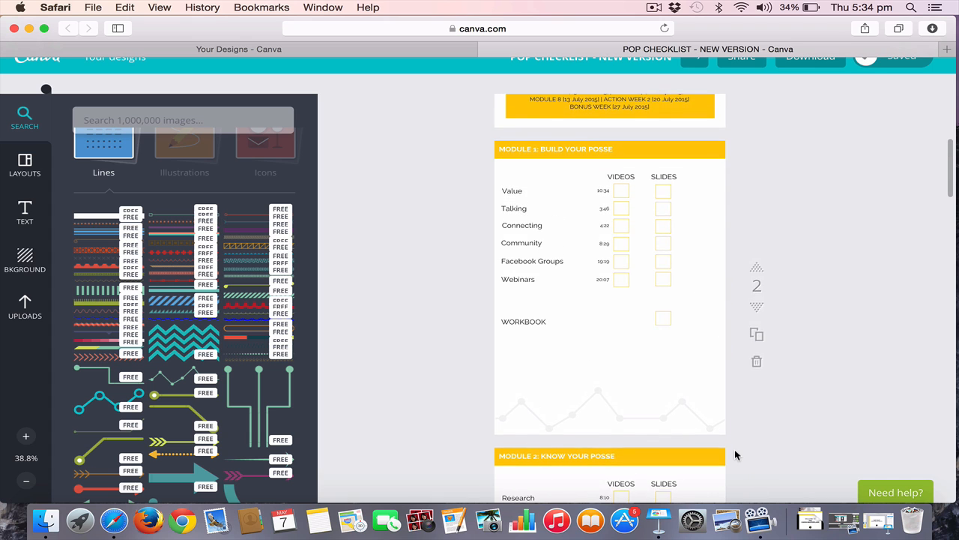
scroll(735, 455, down, 1)
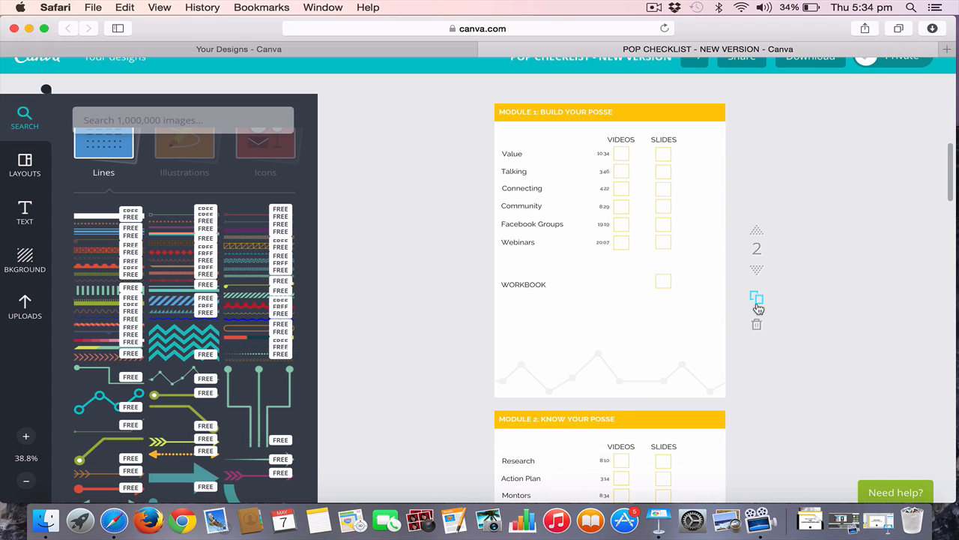
scroll(770, 343, down, 4)
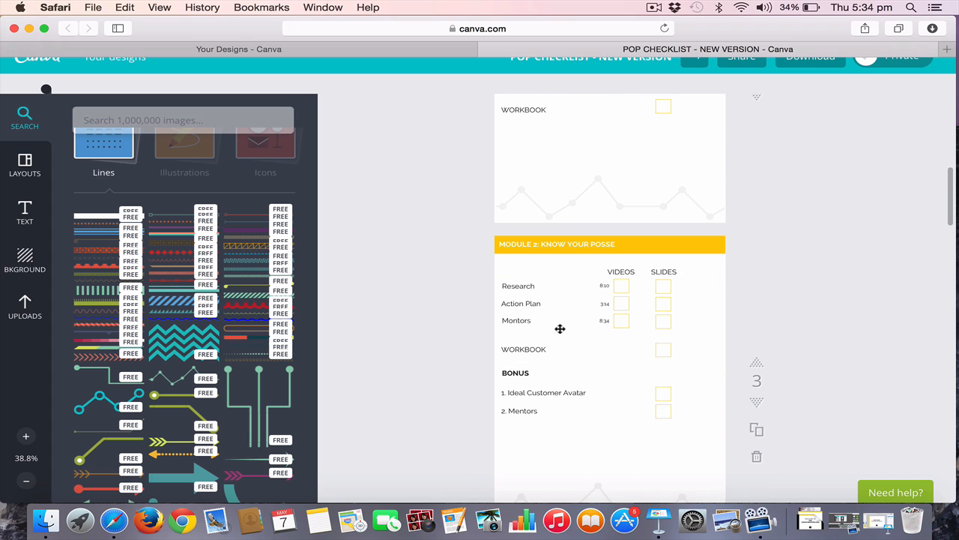
scroll(605, 329, down, 5)
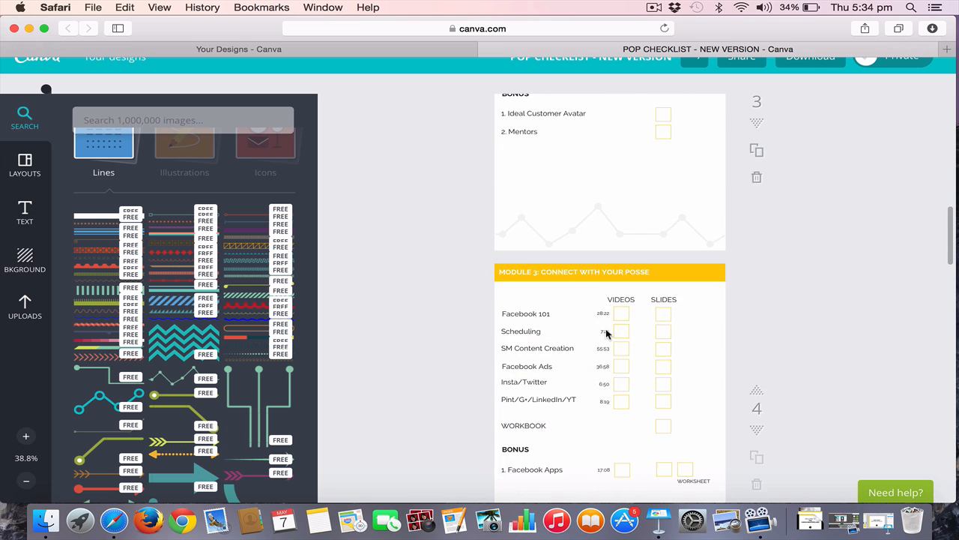
scroll(621, 271, down, 15)
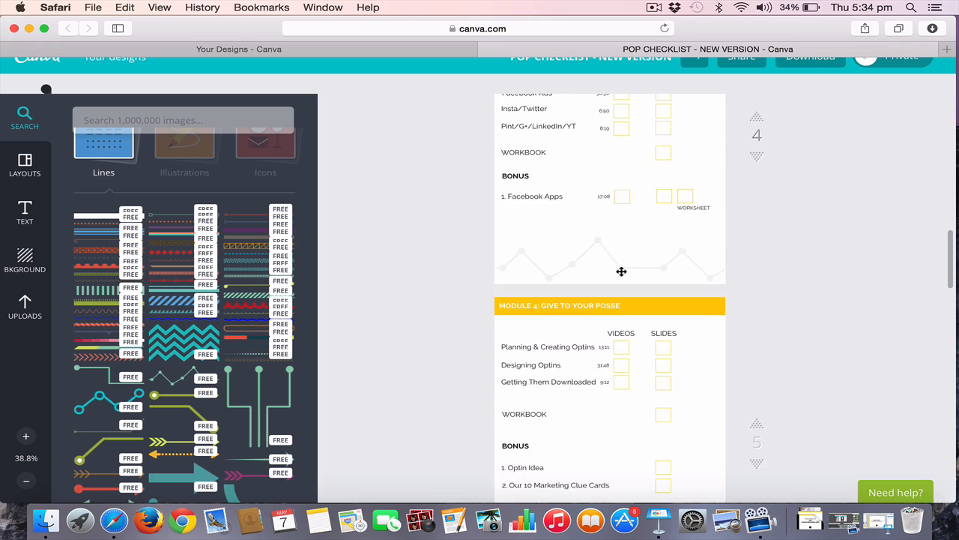
scroll(621, 271, down, 15)
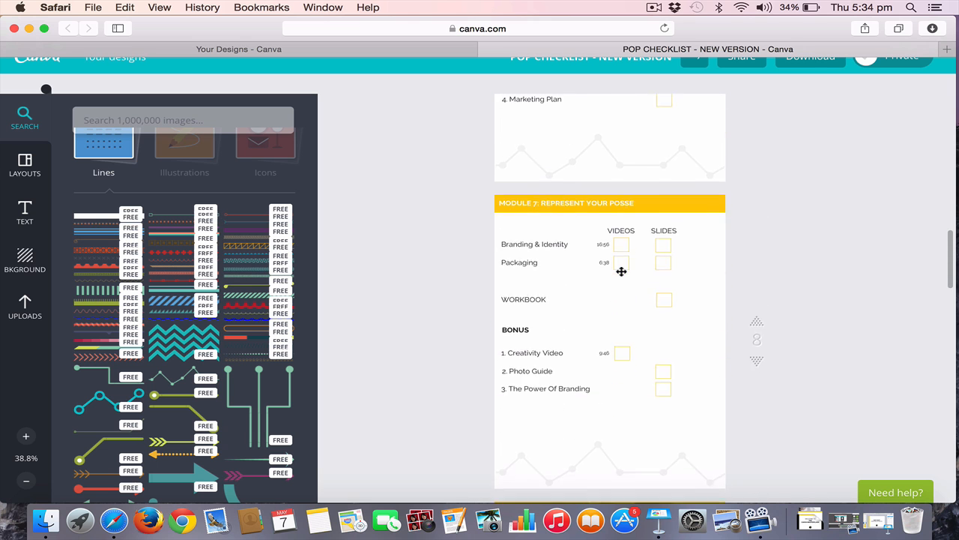
scroll(622, 272, down, 3)
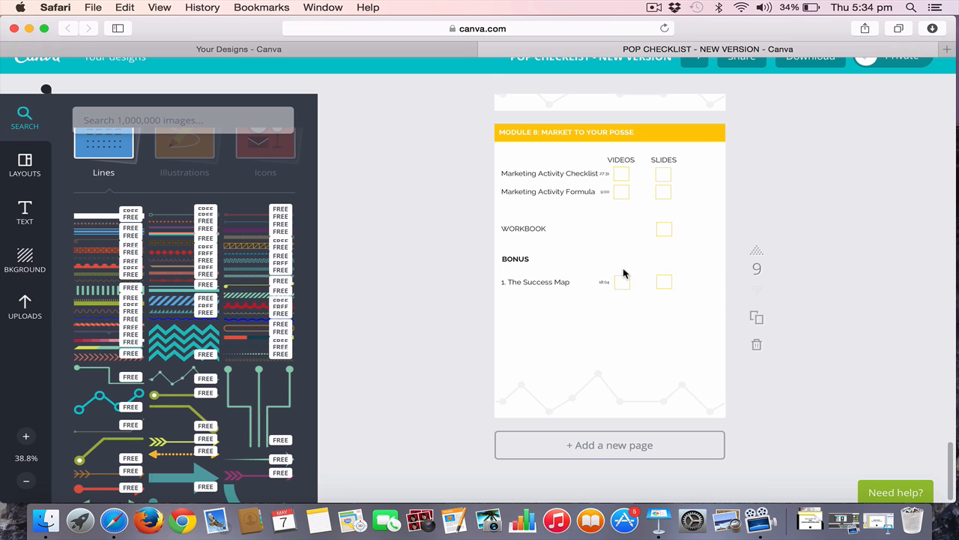
Go back to the checklist's cover and review the checkboxes on the Module 1 and Module 2 pages
scroll(623, 273, up, 20)
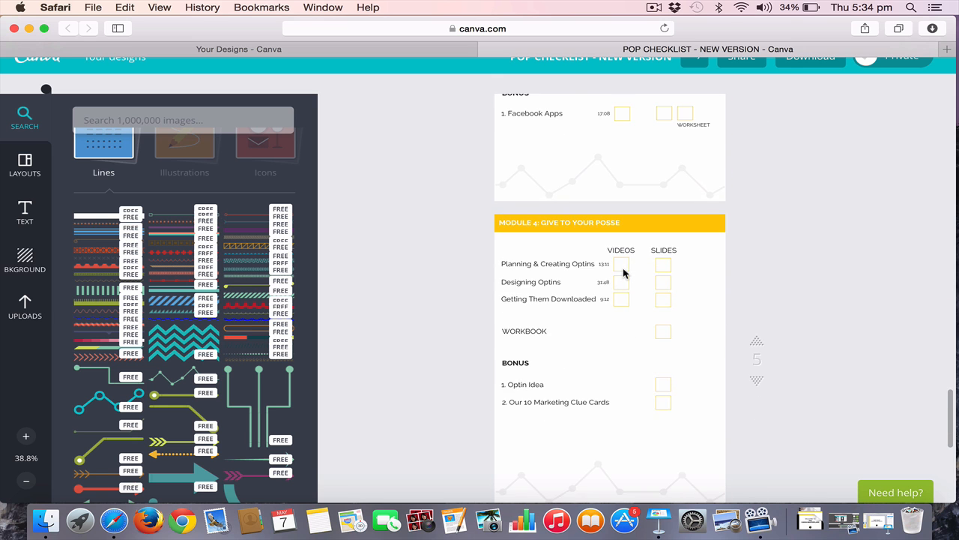
scroll(623, 273, up, 10)
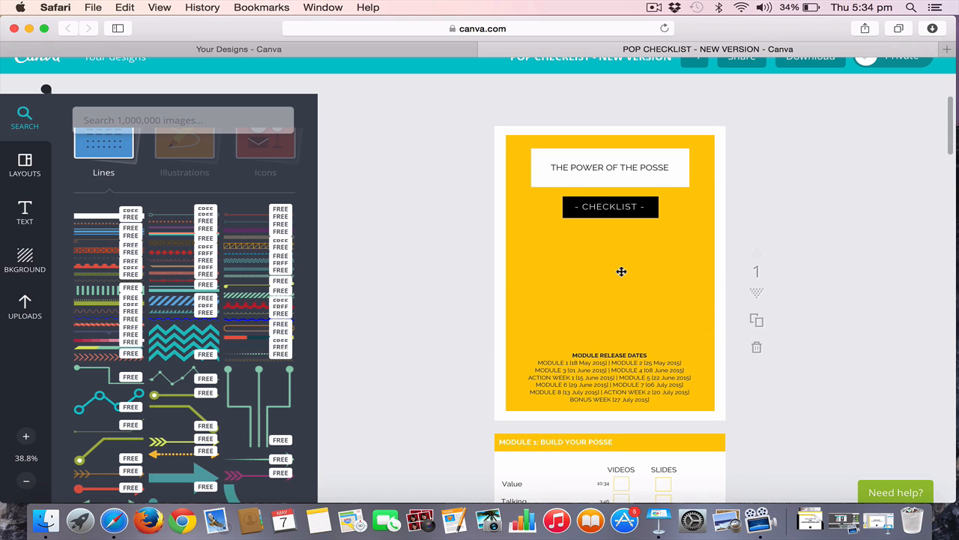
scroll(621, 271, down, 6)
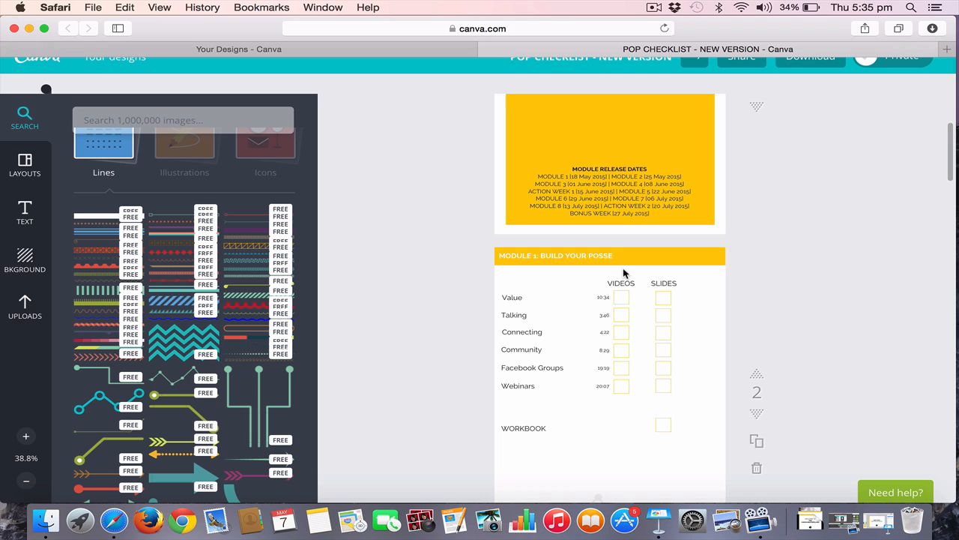
scroll(623, 273, down, 1)
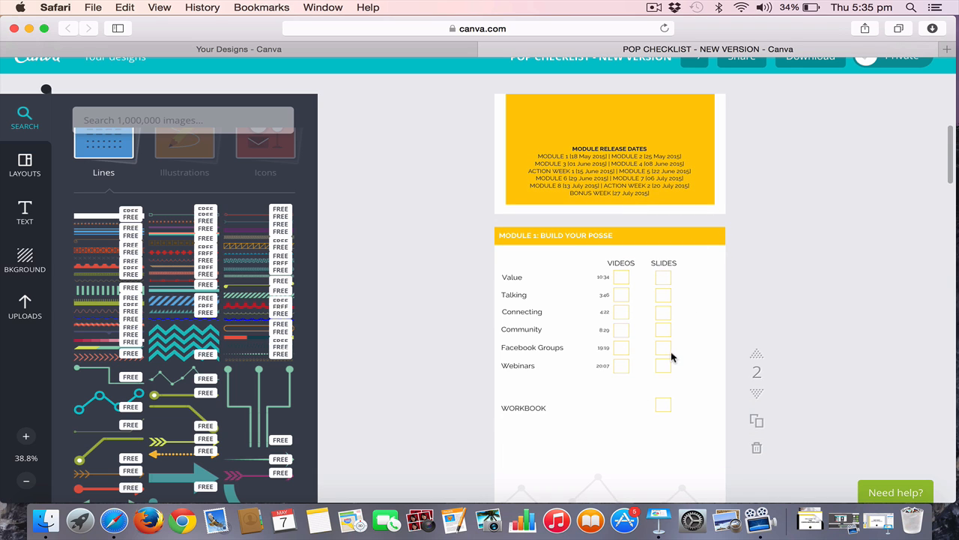
scroll(672, 358, down, 2)
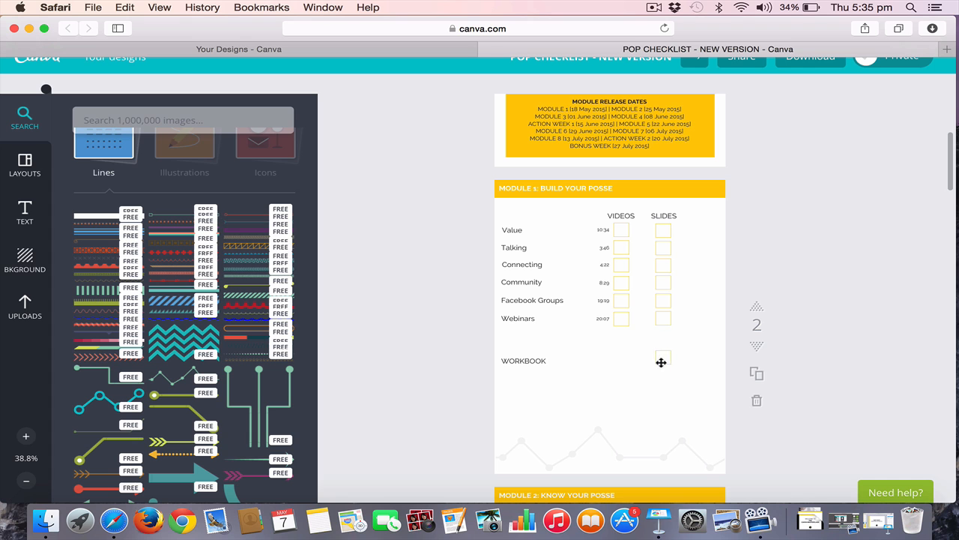
scroll(662, 362, down, 10)
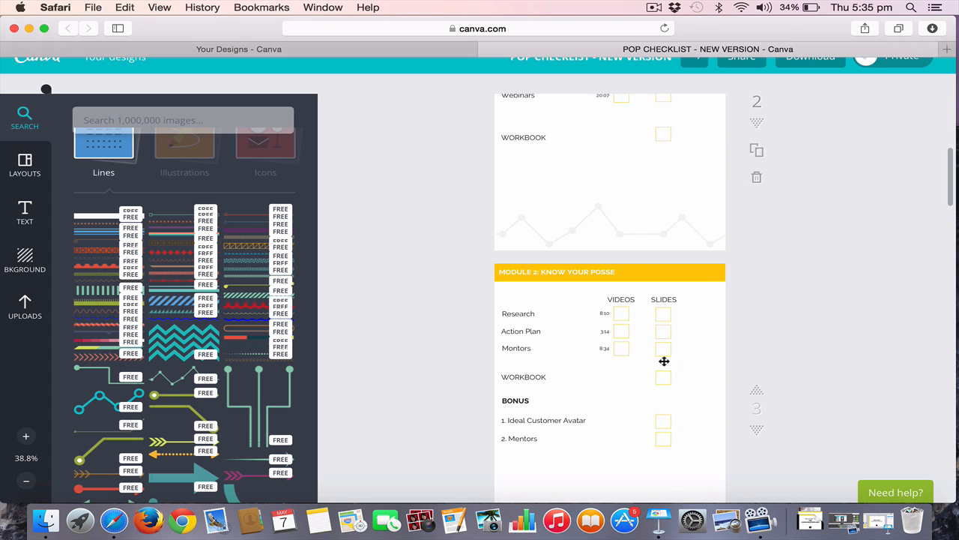
scroll(664, 361, down, 7)
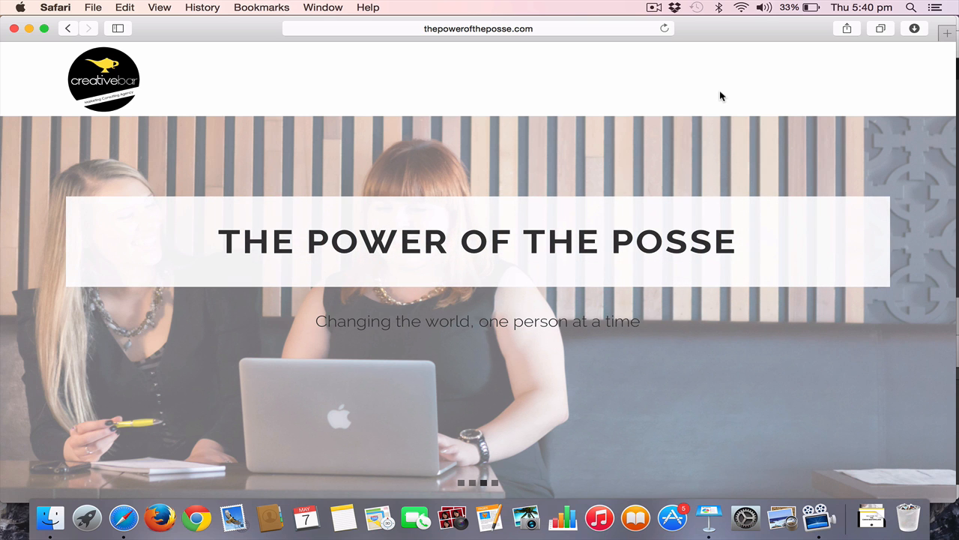
Read the introduction, team and target-audience sections of the thepoweroftheposse.com course page
scroll(719, 96, down, 10)
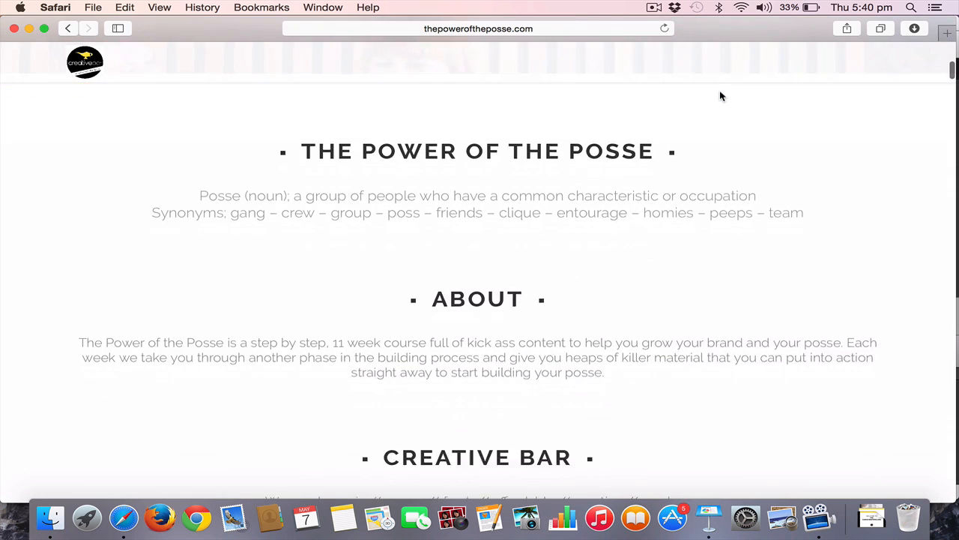
scroll(721, 96, down, 7)
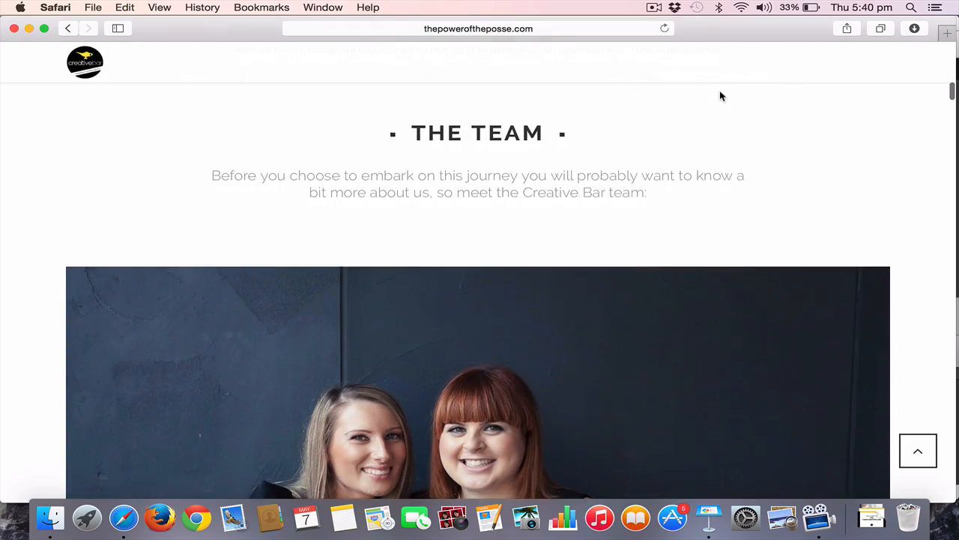
scroll(721, 96, down, 10)
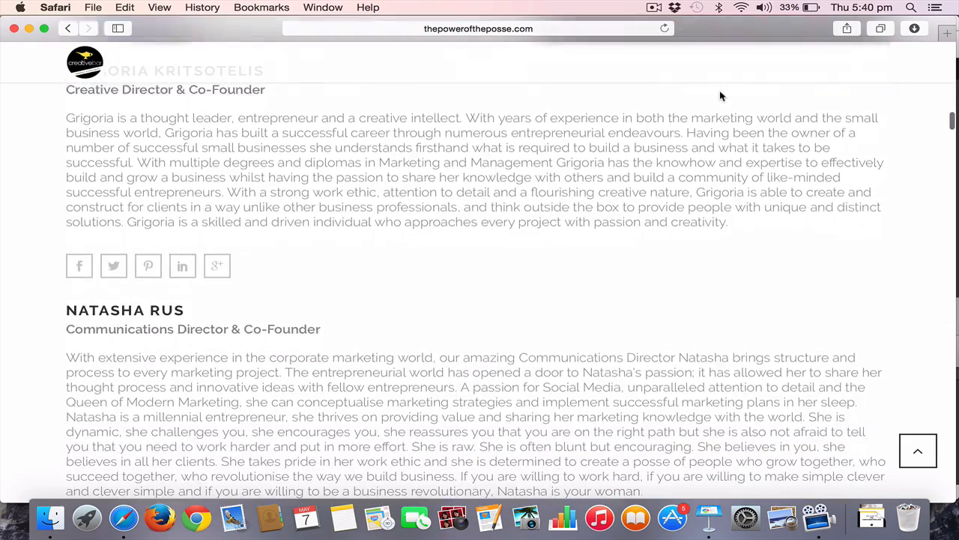
scroll(615, 248, down, 10)
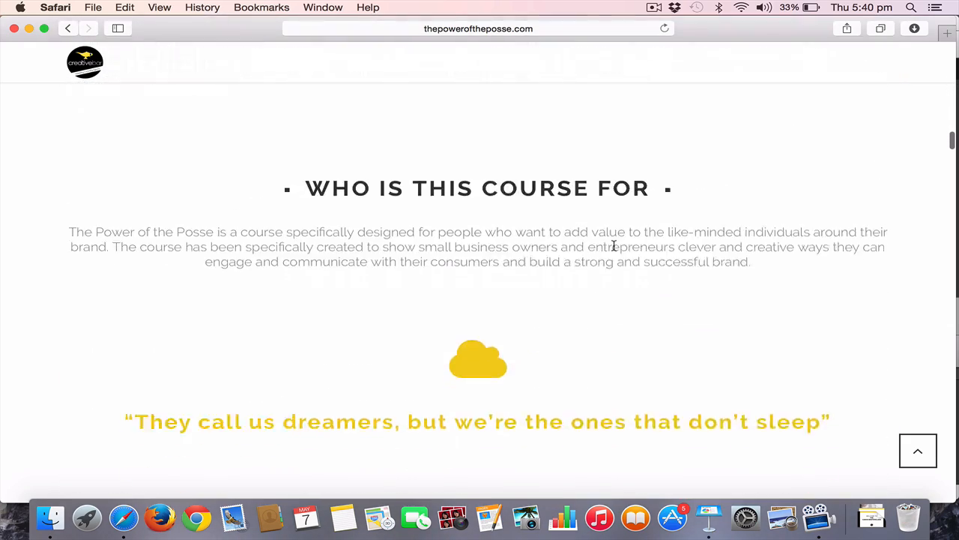
scroll(614, 247, down, 3)
scroll(615, 250, up, 1)
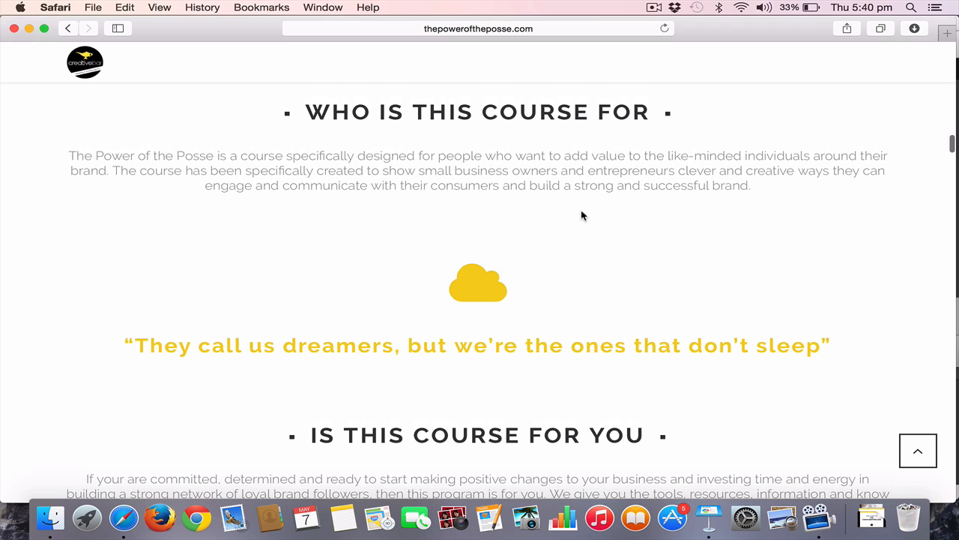
scroll(581, 216, down, 10)
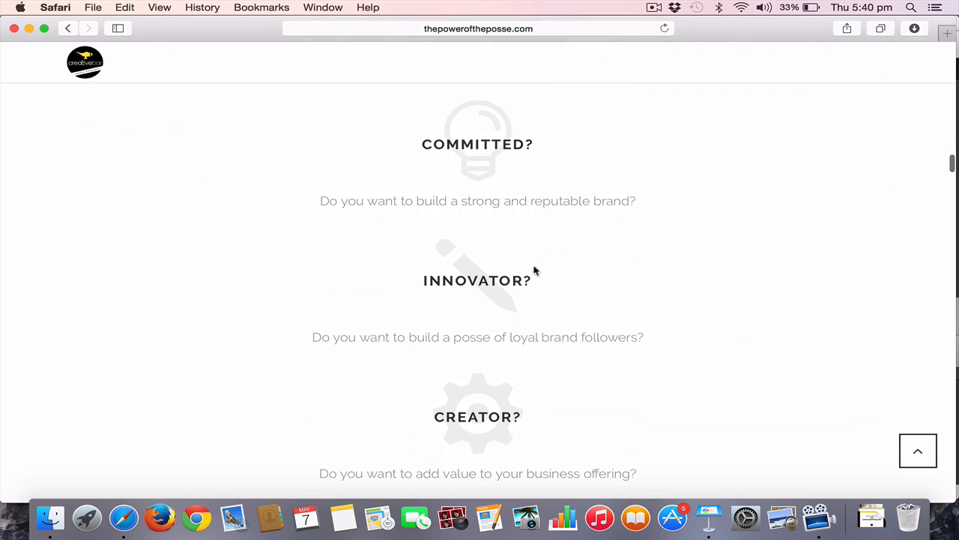
scroll(525, 368, down, 10)
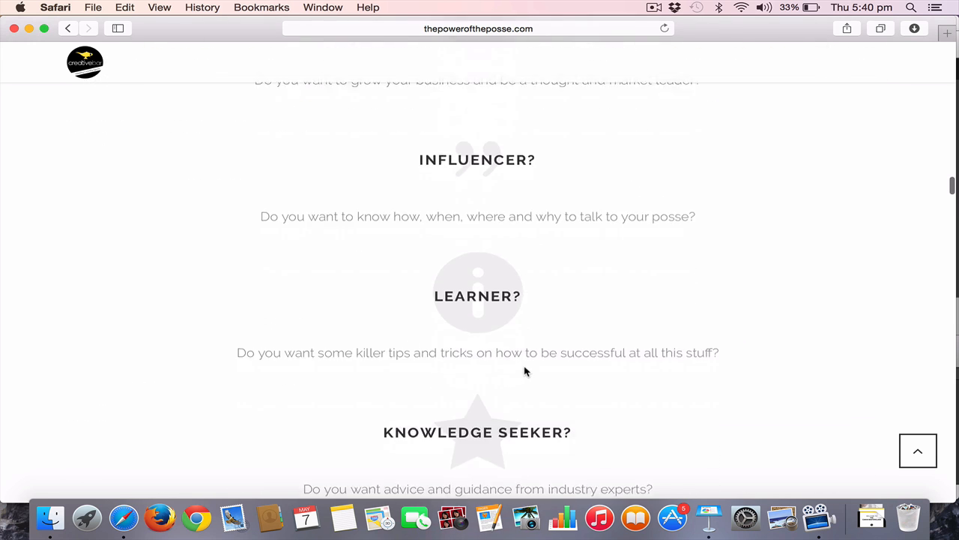
scroll(524, 371, down, 12)
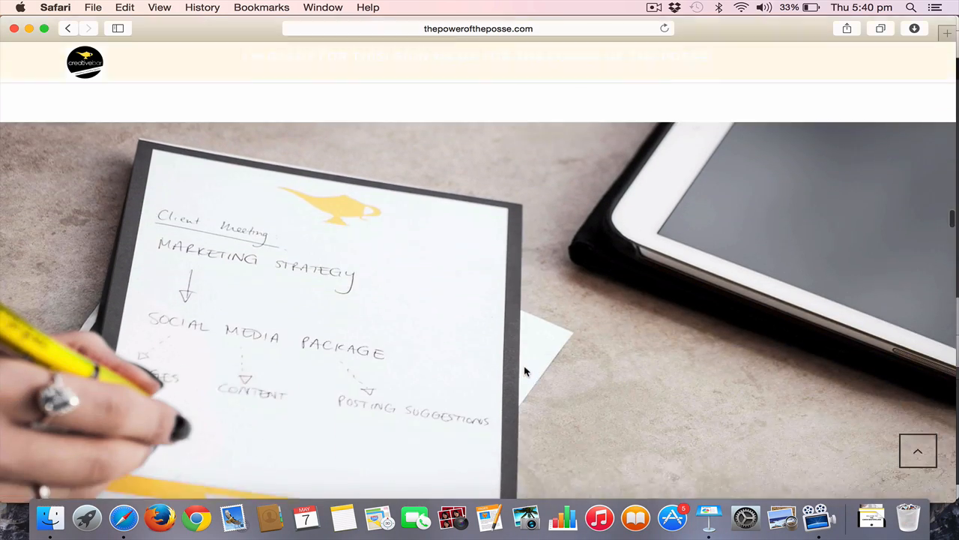
Review the "What If You Could" section, the mission statement and the participant testimonials on the course page
scroll(524, 368, down, 8)
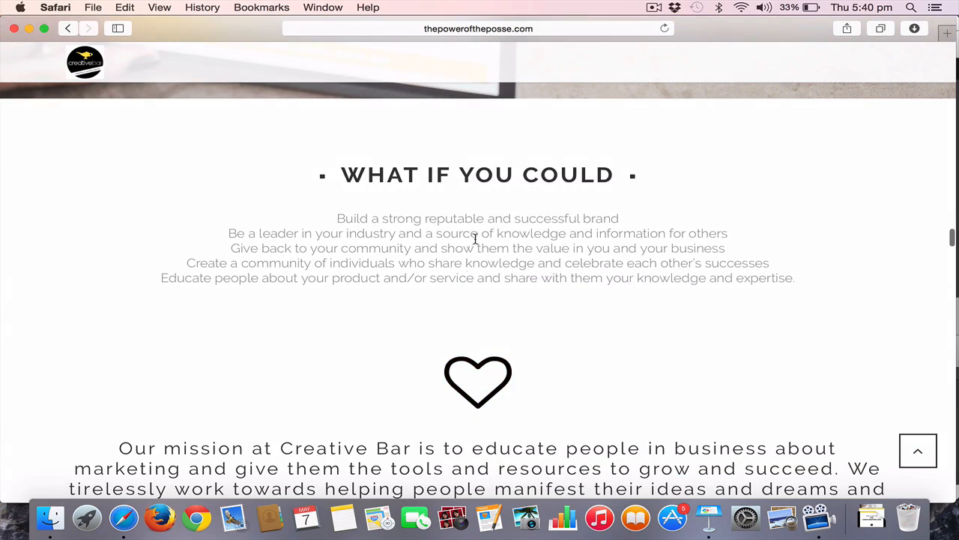
scroll(464, 339, down, 5)
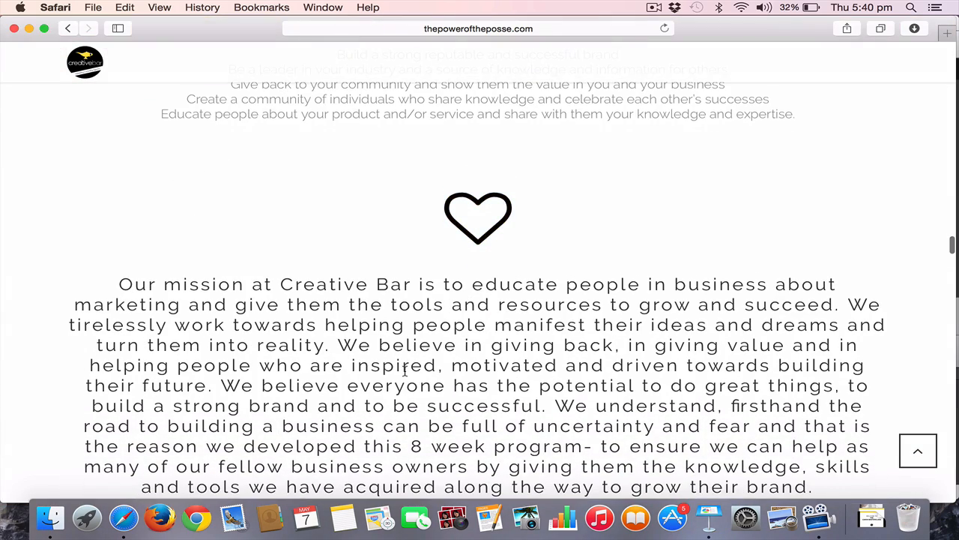
scroll(405, 375, down, 7)
scroll(404, 375, down, 10)
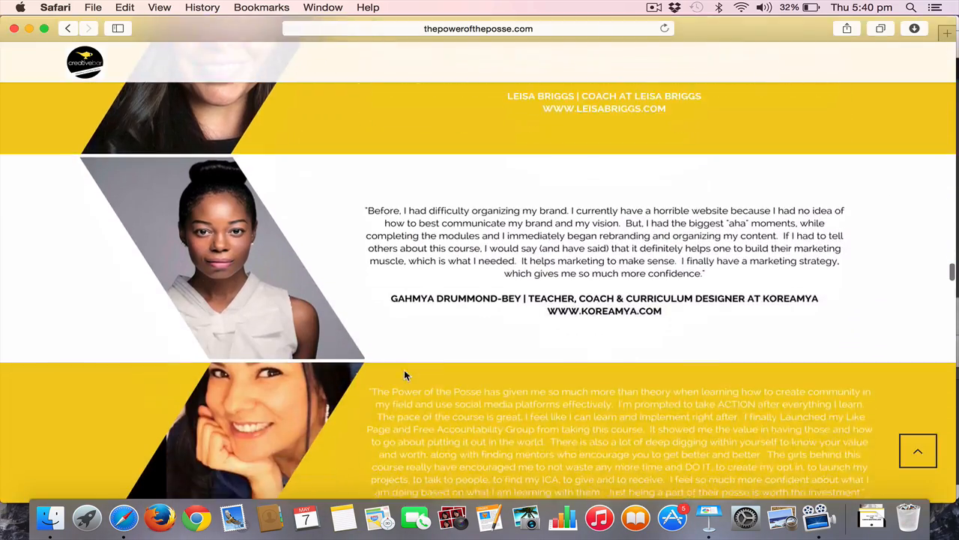
scroll(404, 375, down, 3)
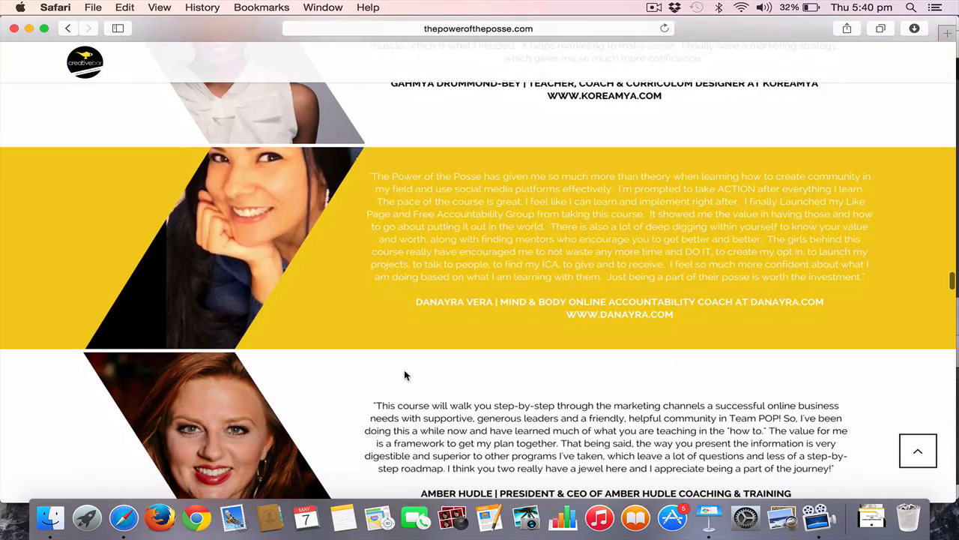
scroll(404, 370, down, 8)
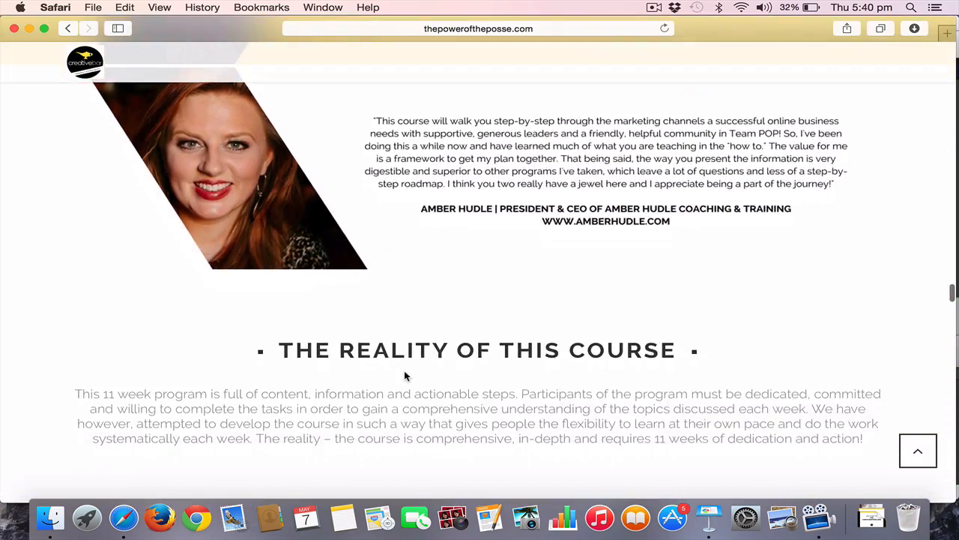
Read the course page from "The Reality of This Course" through the suitability sections to the Course Breakdown
scroll(404, 375, down, 5)
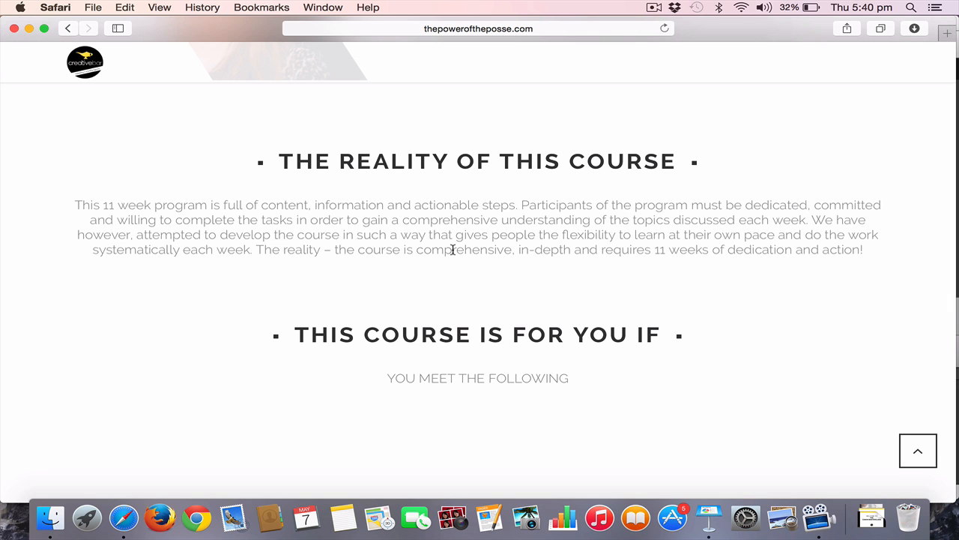
scroll(453, 250, down, 6)
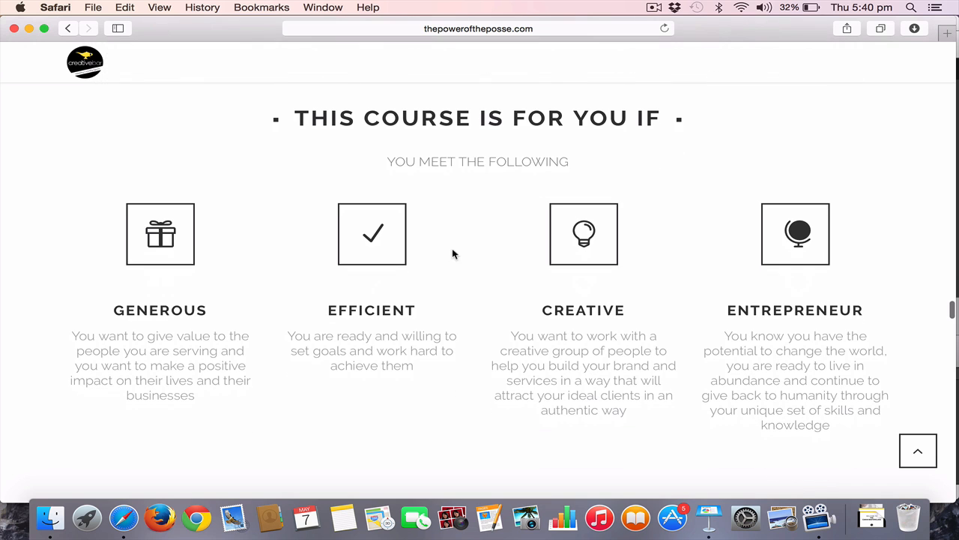
scroll(442, 337, down, 5)
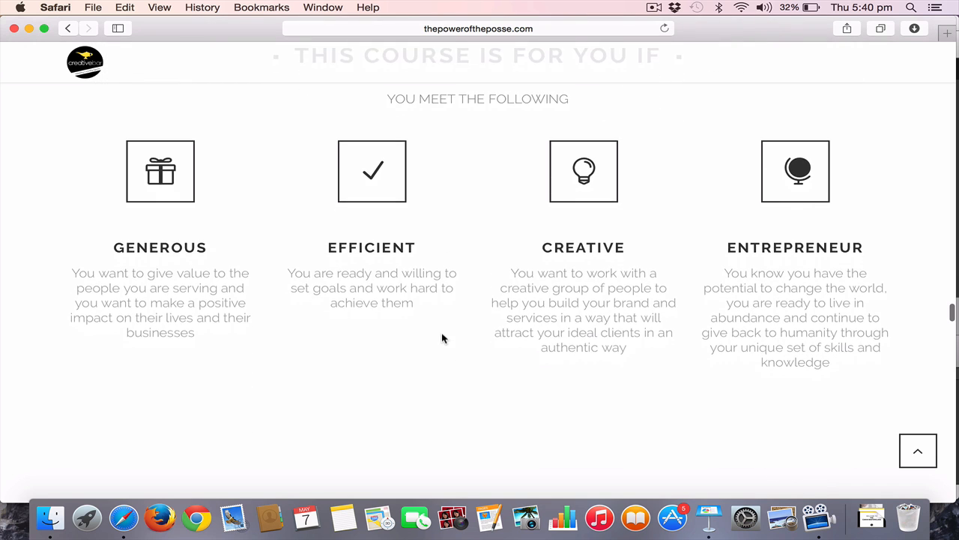
scroll(442, 338, down, 6)
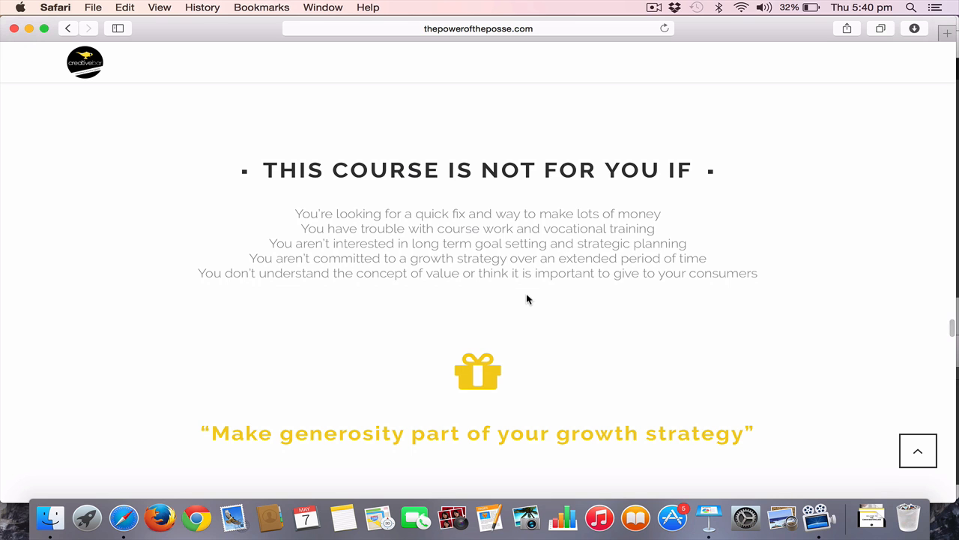
scroll(527, 299, down, 15)
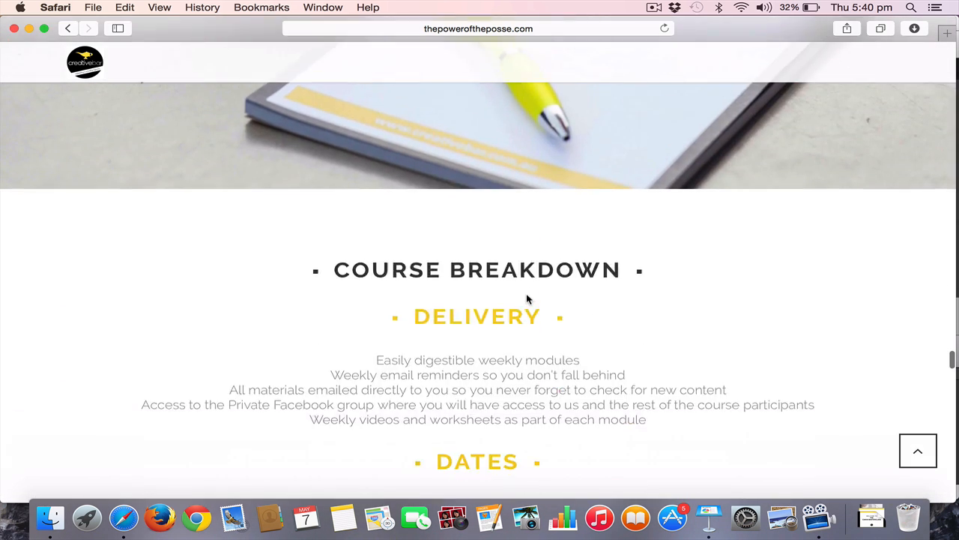
Read the Delivery and Dates parts of the Course Breakdown down to the list of modules
scroll(527, 294, down, 1)
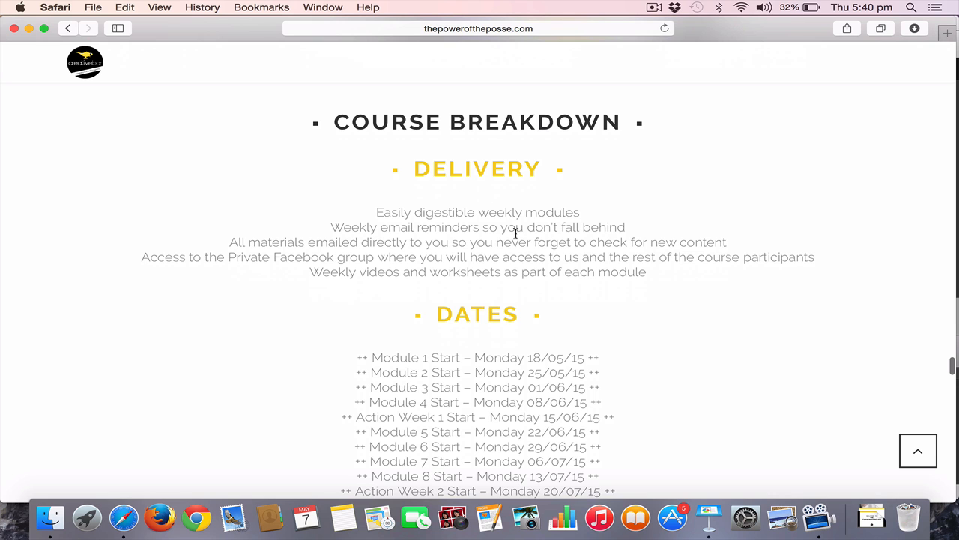
scroll(516, 233, down, 2)
scroll(525, 263, down, 2)
scroll(531, 258, down, 7)
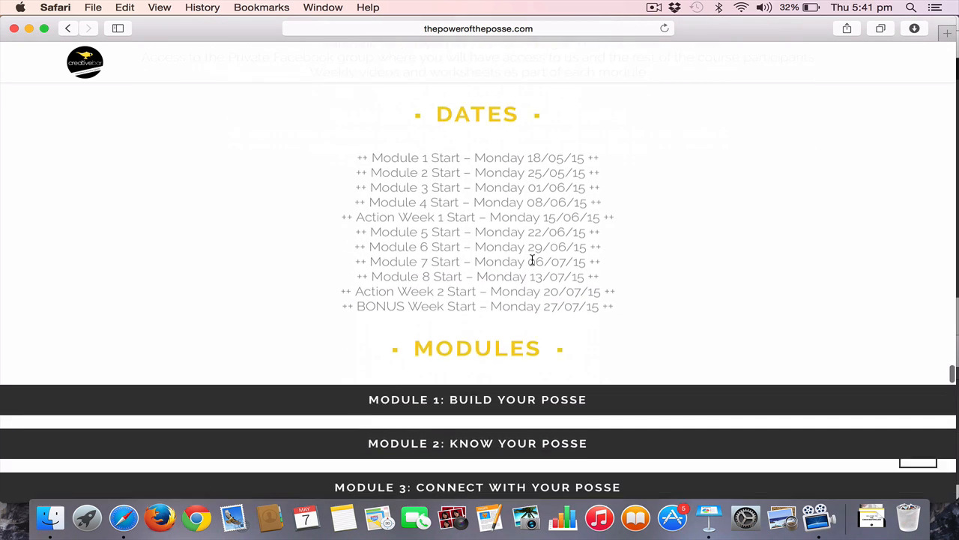
scroll(531, 263, down, 3)
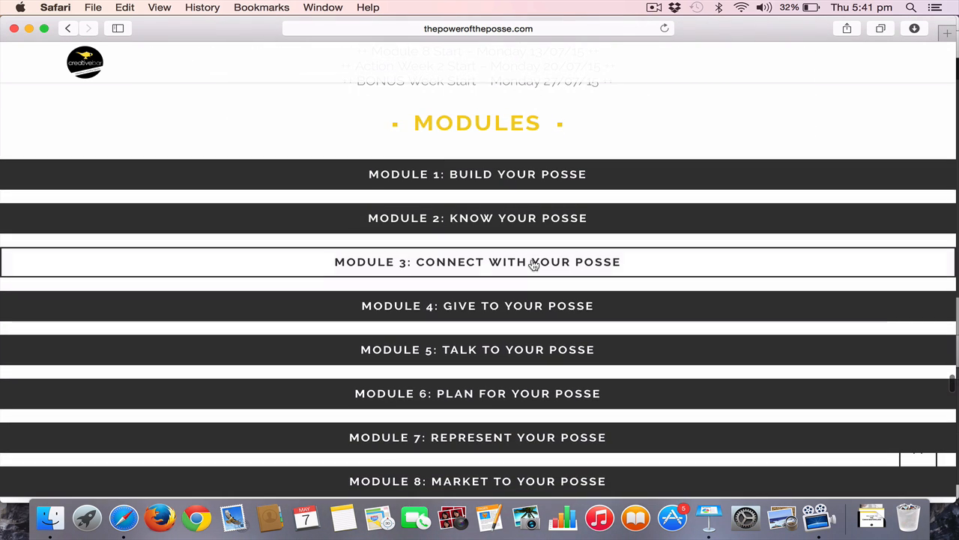
Expand the Module 3 and Module 5 descriptions on the course page and look through their contents
click(533, 264)
scroll(508, 353, down, 4)
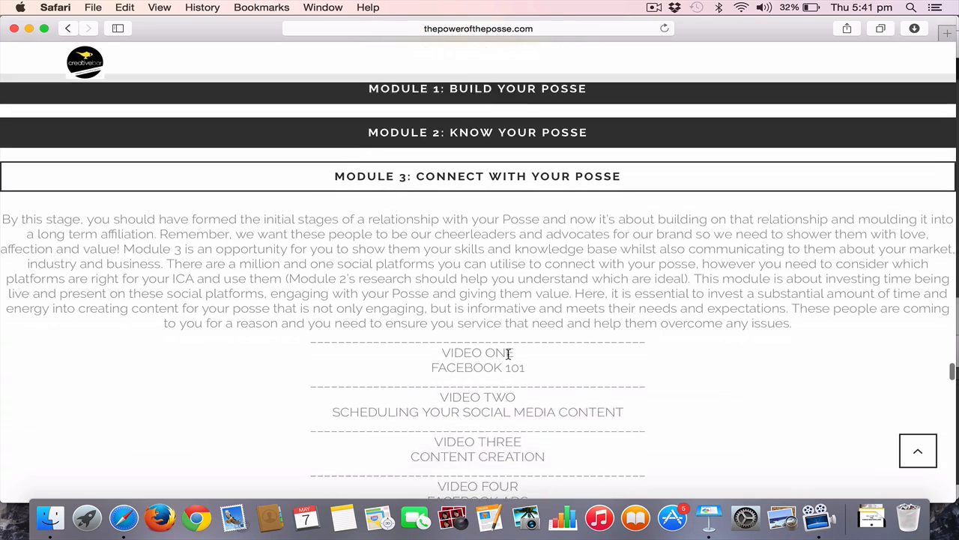
scroll(509, 354, down, 12)
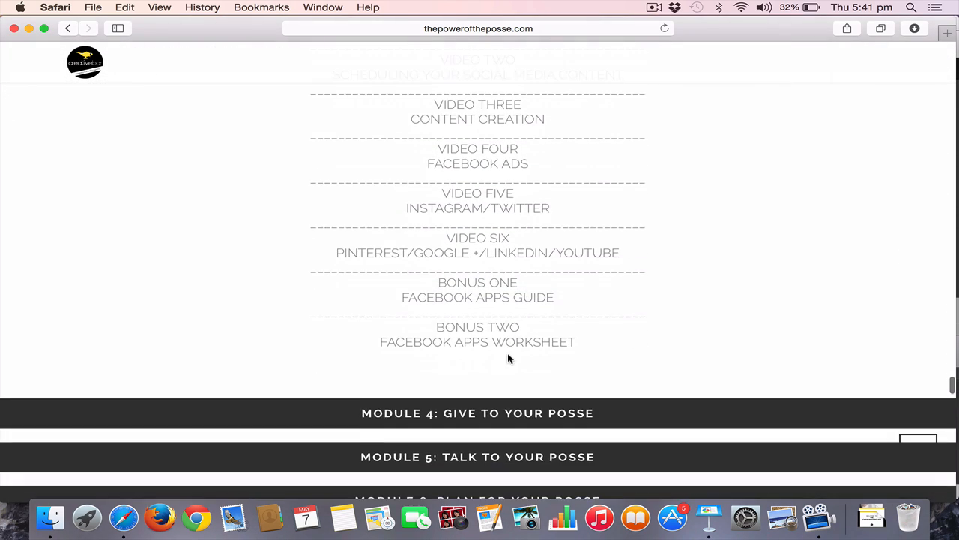
click(507, 345)
scroll(508, 342, down, 15)
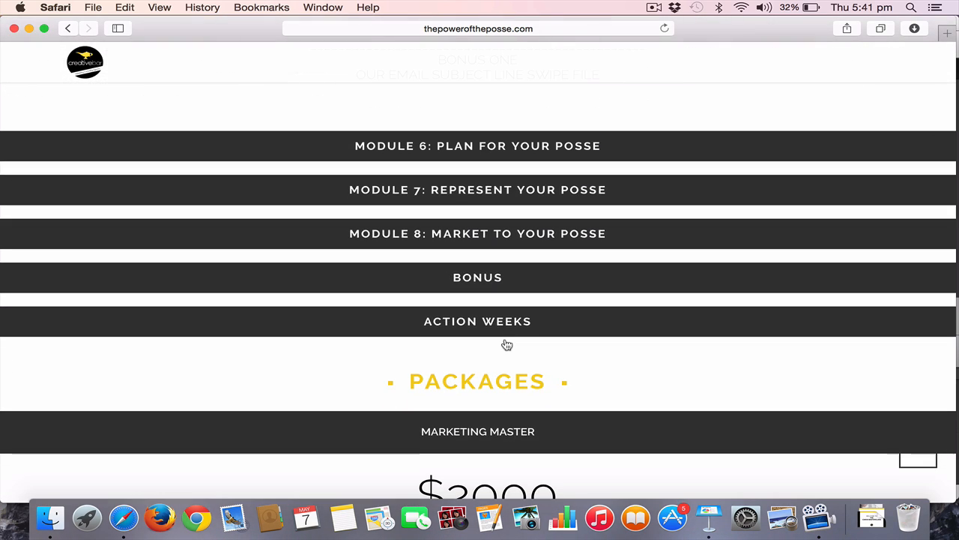
Expand the Action Weeks and Bonus entries of the module list and read their descriptions
click(503, 326)
scroll(502, 319, up, 5)
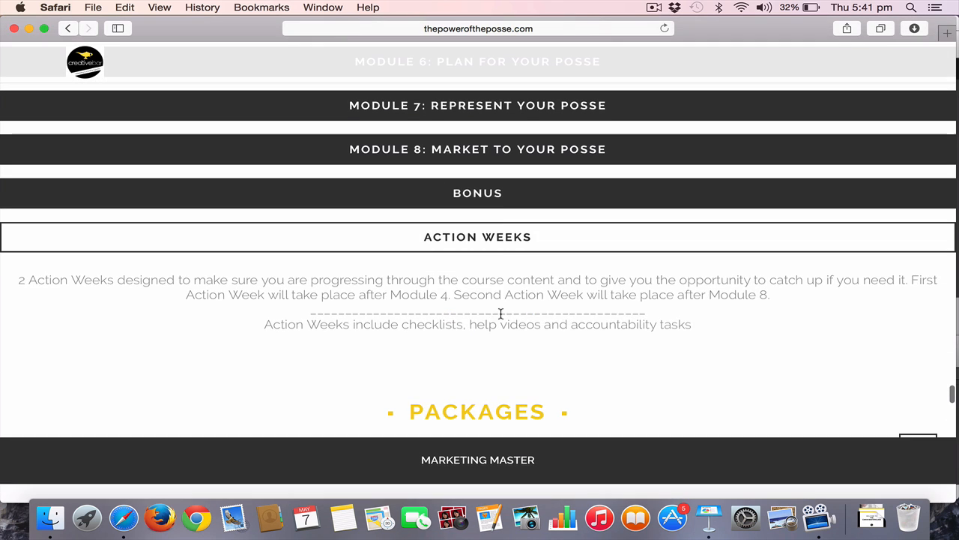
click(500, 192)
scroll(503, 319, down, 5)
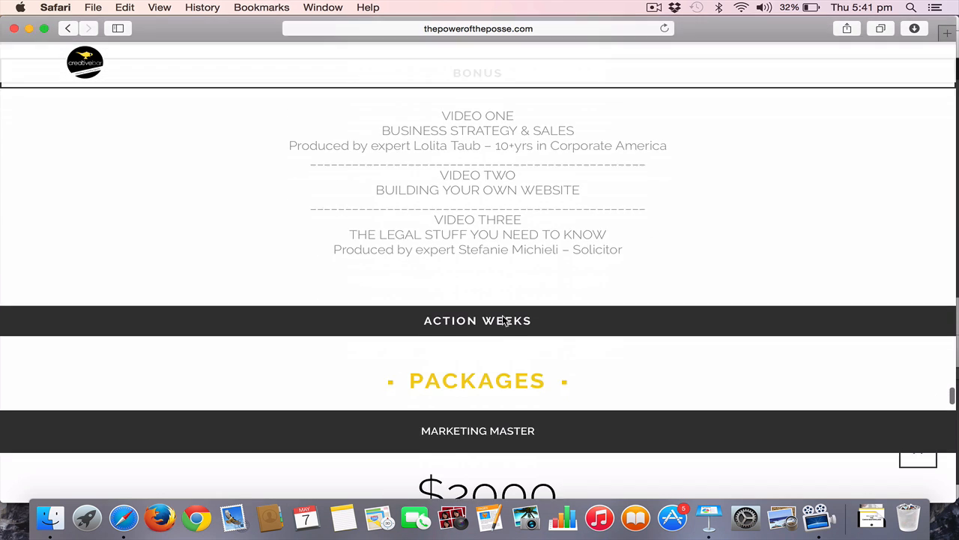
Review the price and inclusions of the Marketing Master package in the Packages section
scroll(503, 320, down, 3)
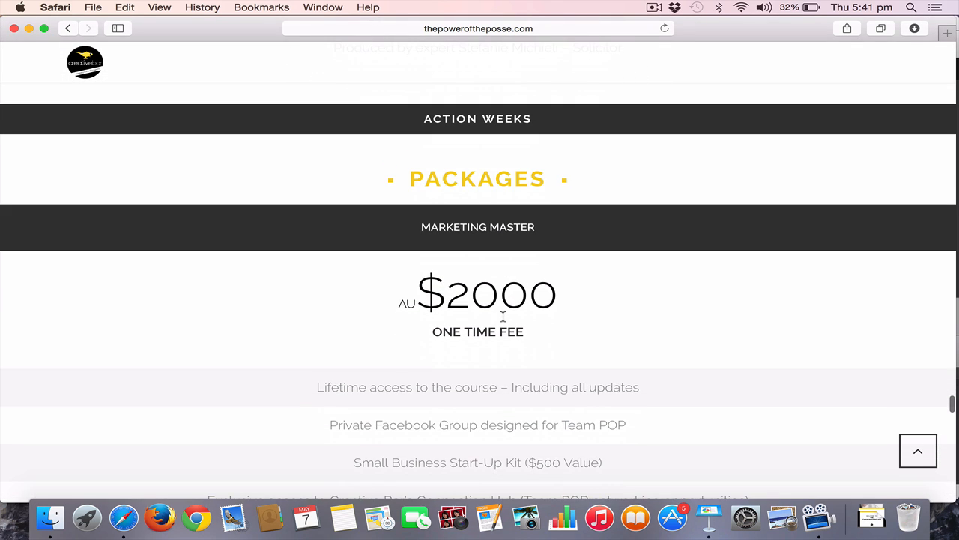
scroll(503, 316, down, 2)
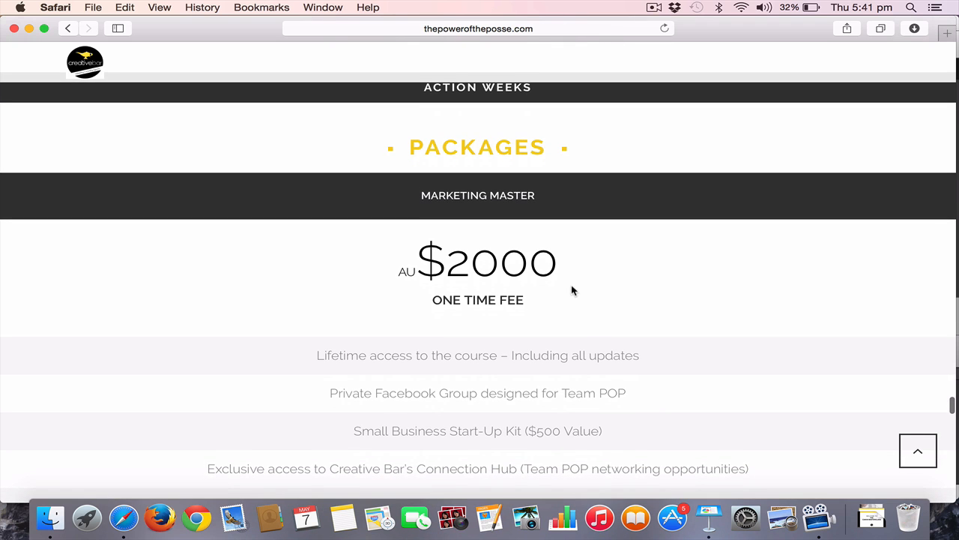
scroll(488, 354, down, 2)
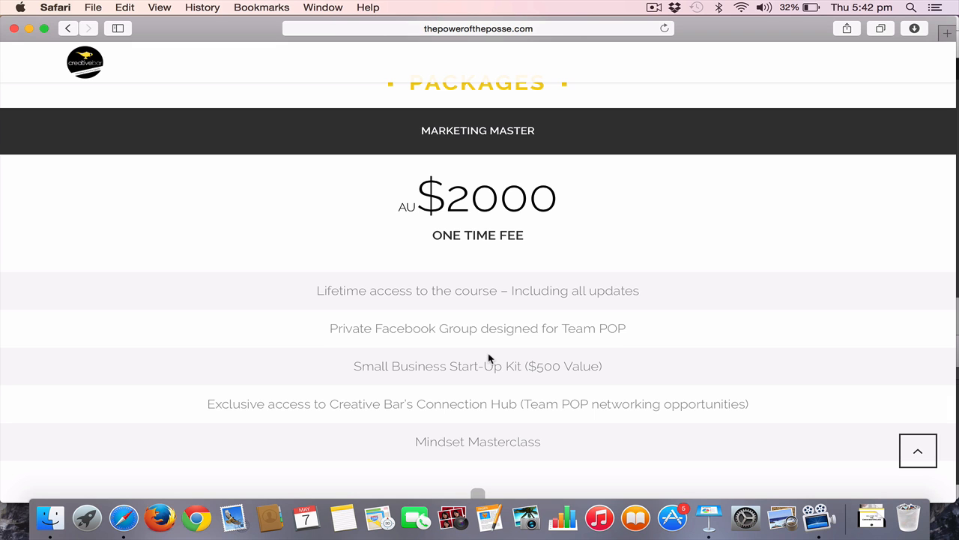
scroll(489, 358, down, 6)
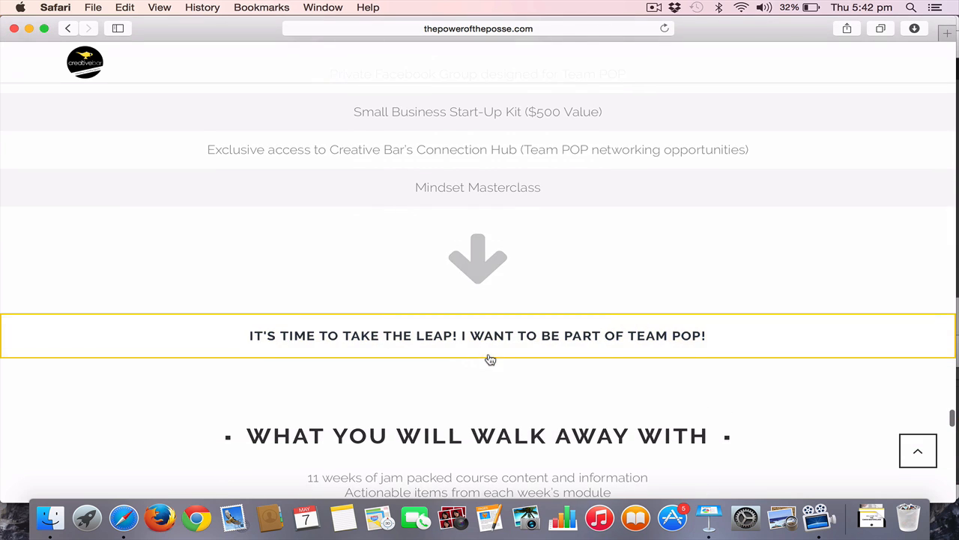
scroll(489, 358, up, 2)
Read the "What You Will Walk Away With" and Bonuses sections and highlight the "Lifetime Access to the Course" heading
scroll(489, 358, down, 5)
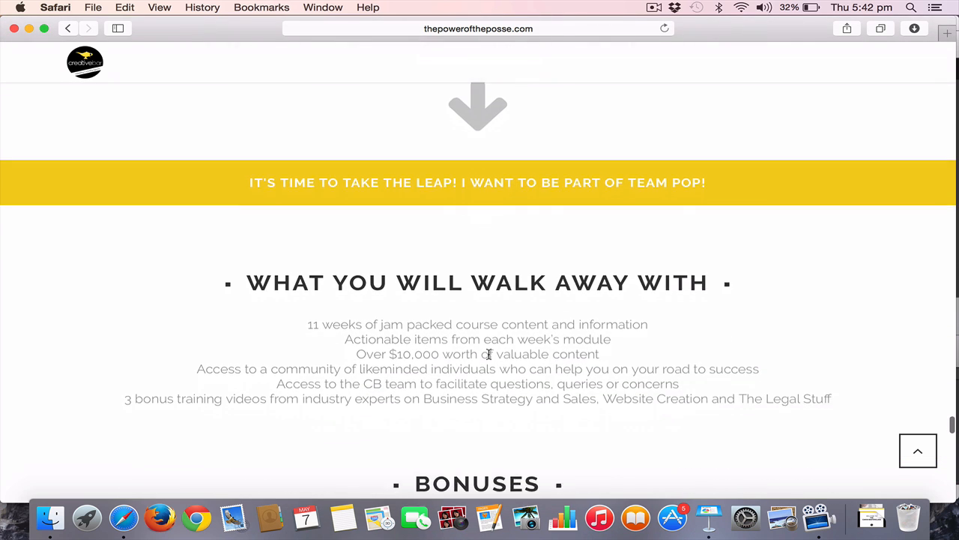
scroll(489, 355, down, 2)
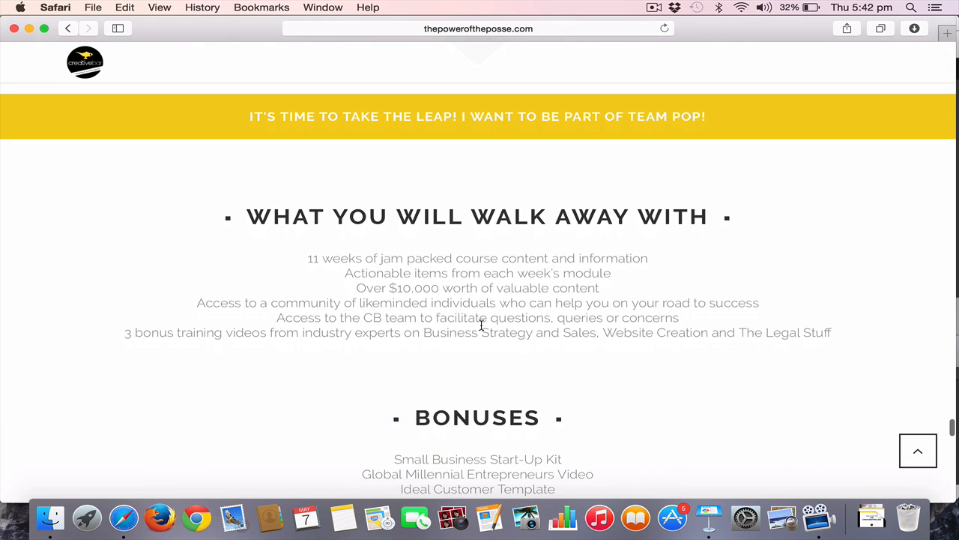
scroll(481, 324, down, 7)
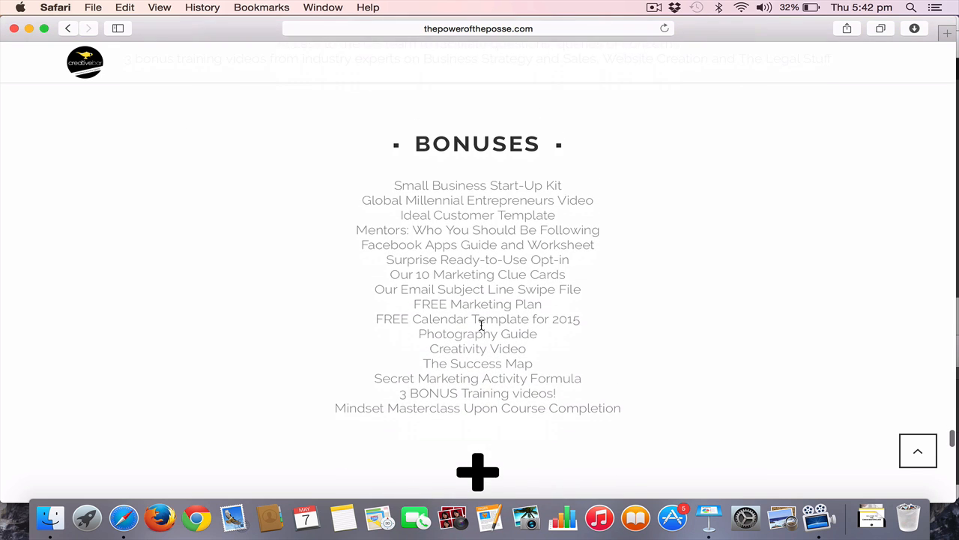
scroll(481, 324, down, 3)
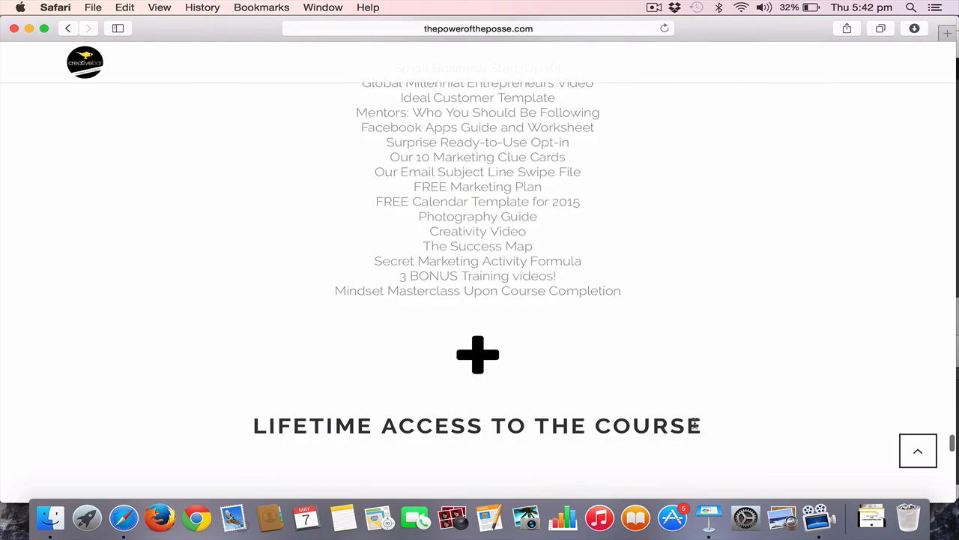
drag(700, 425, 251, 429)
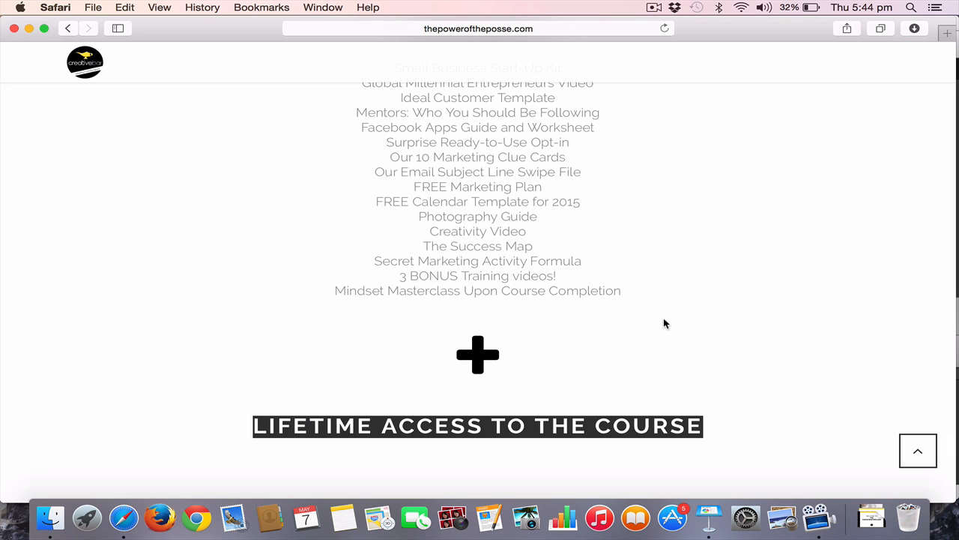
View the closing quote, the Fun Creative Bar Facts and the graduates' success stories section of the course page
scroll(664, 323, down, 4)
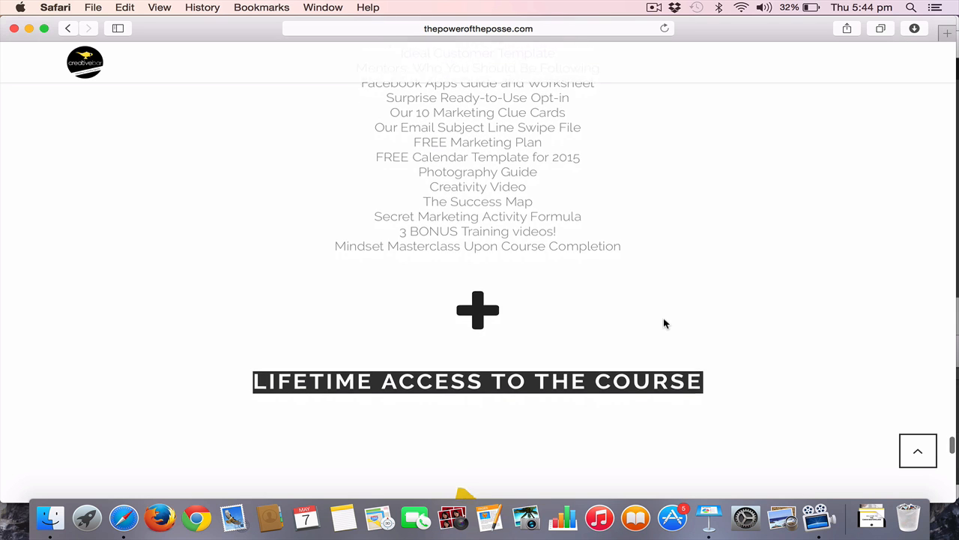
scroll(664, 323, down, 3)
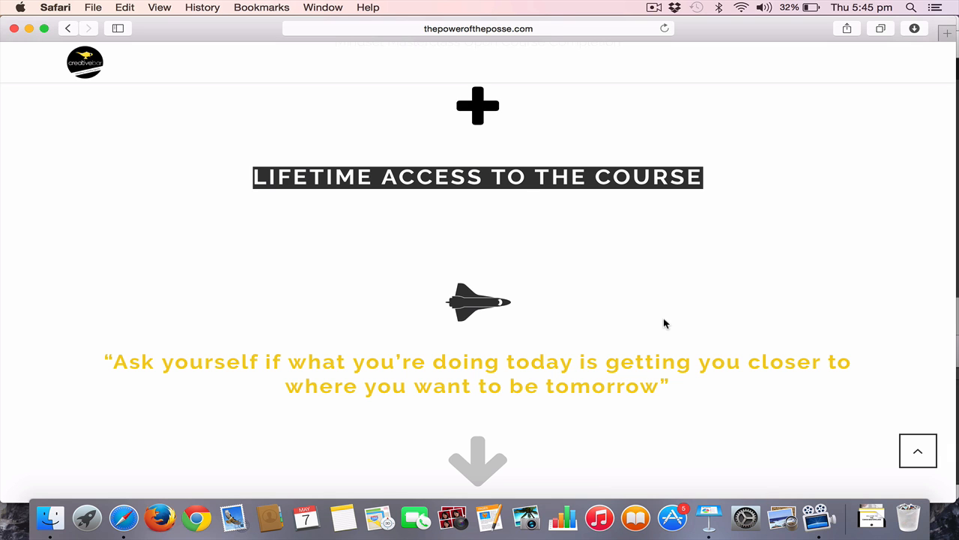
scroll(665, 324, down, 2)
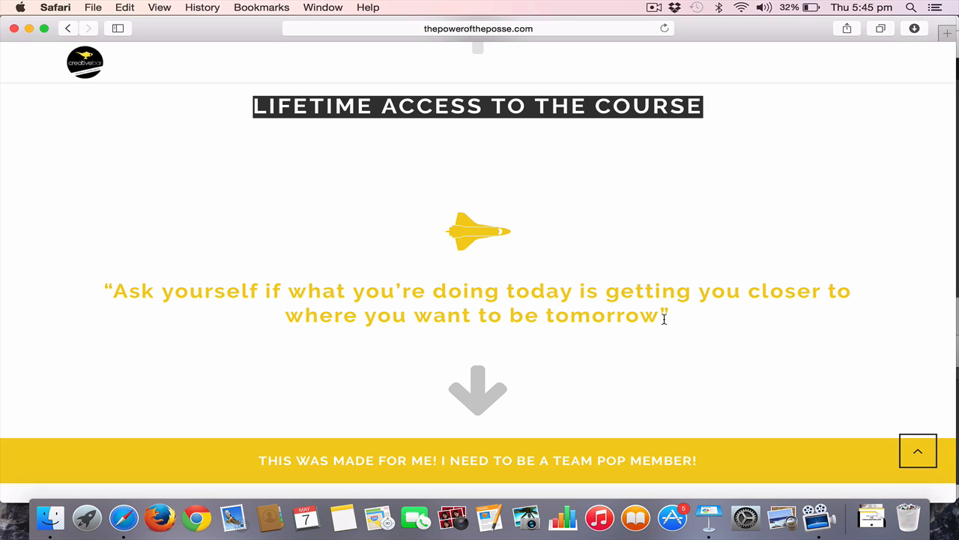
scroll(664, 318, down, 5)
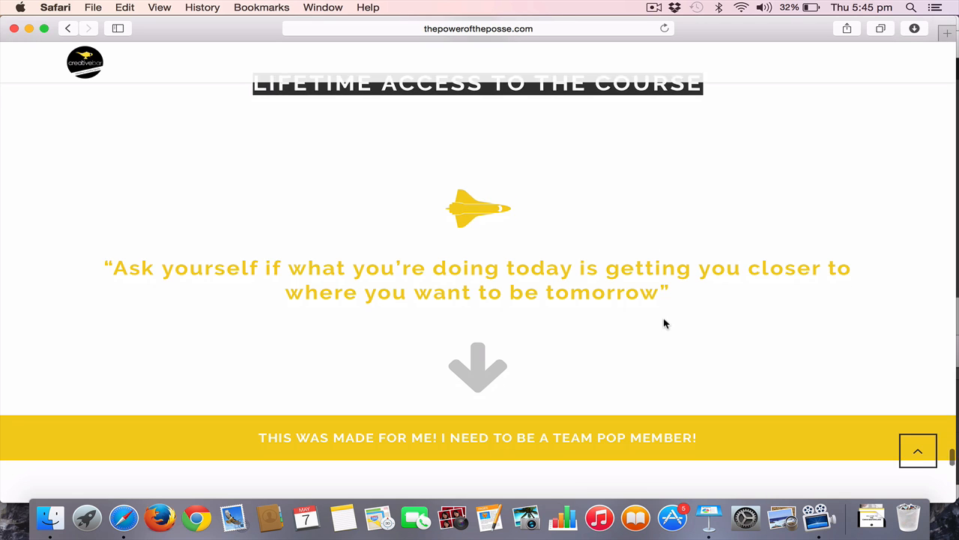
scroll(664, 323, down, 4)
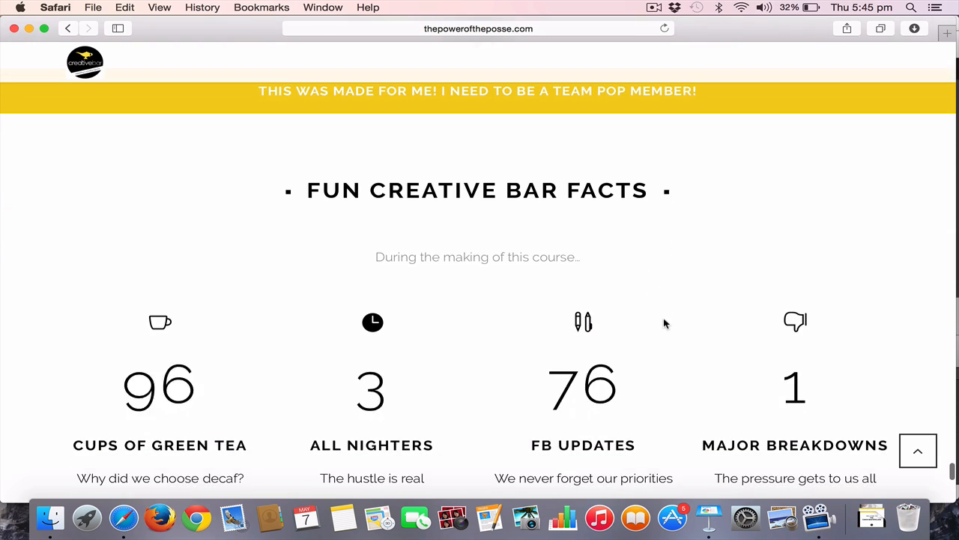
scroll(664, 323, down, 7)
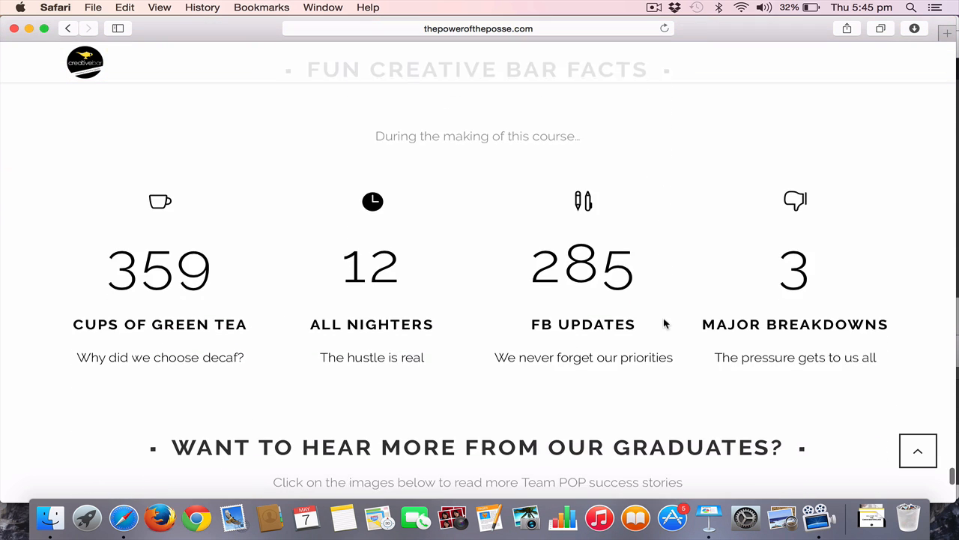
scroll(665, 324, down, 3)
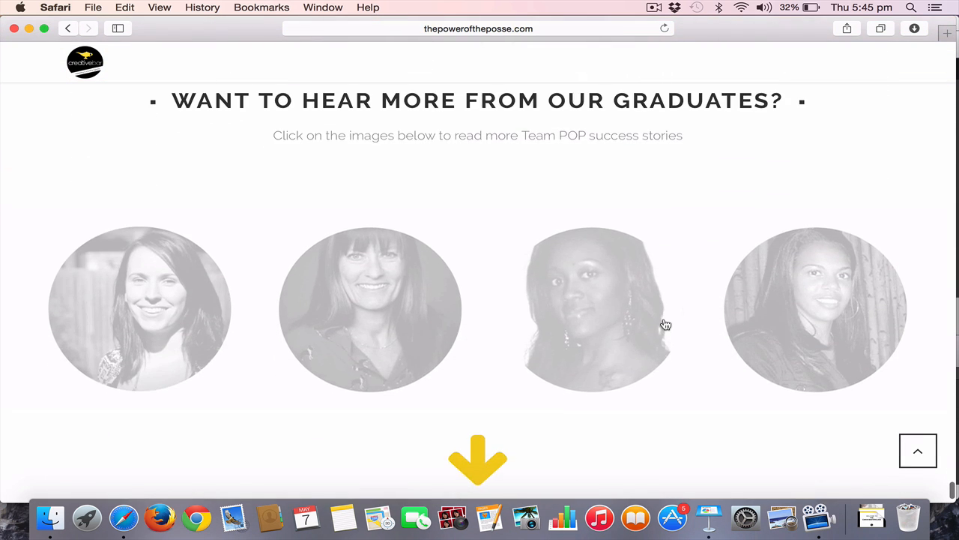